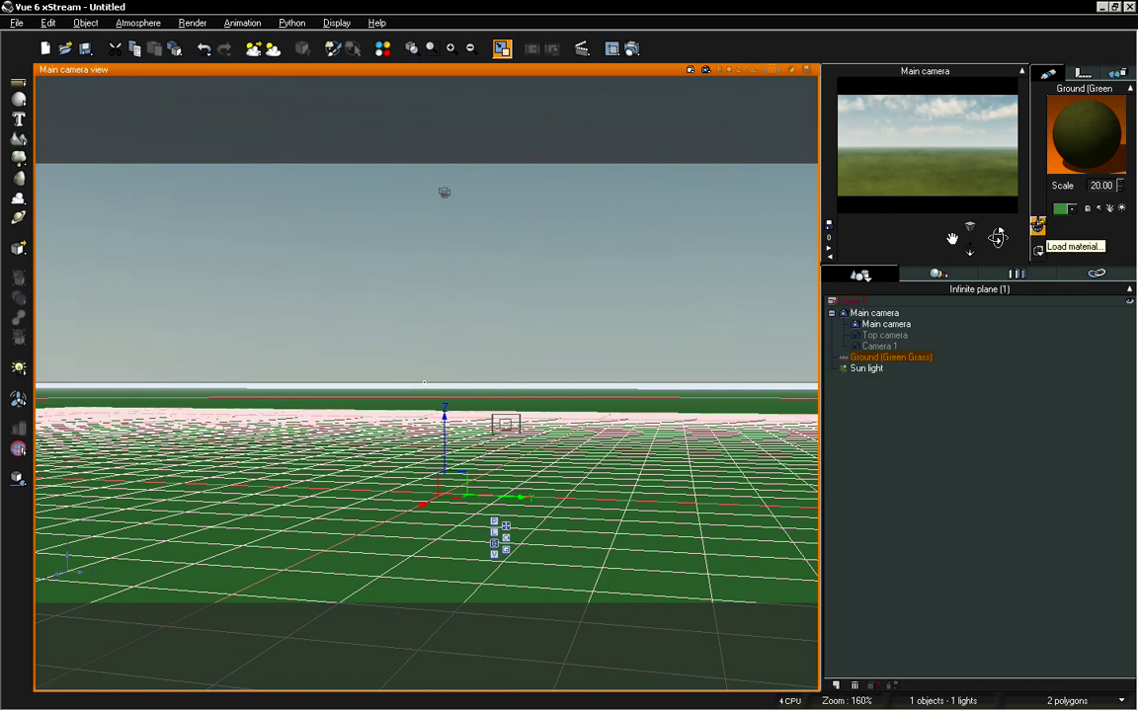
# Step: Load the Tropical water material from the Liquids collection onto the ground plane
pyautogui.click(1038, 227)
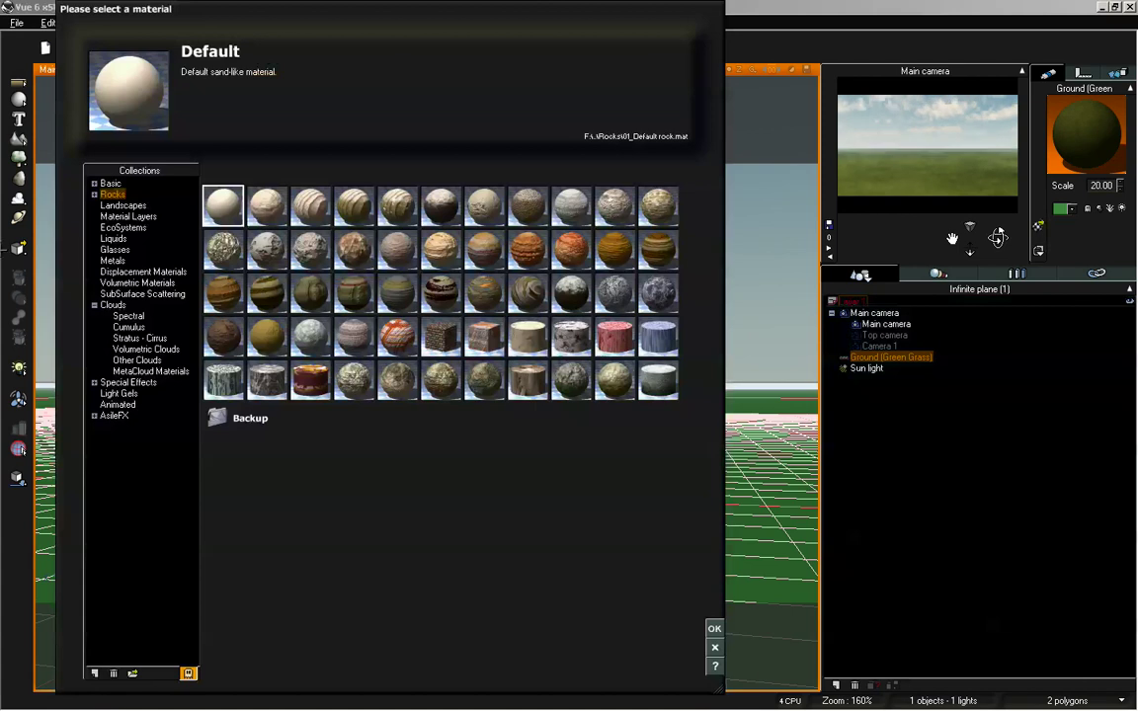
pyautogui.click(117, 239)
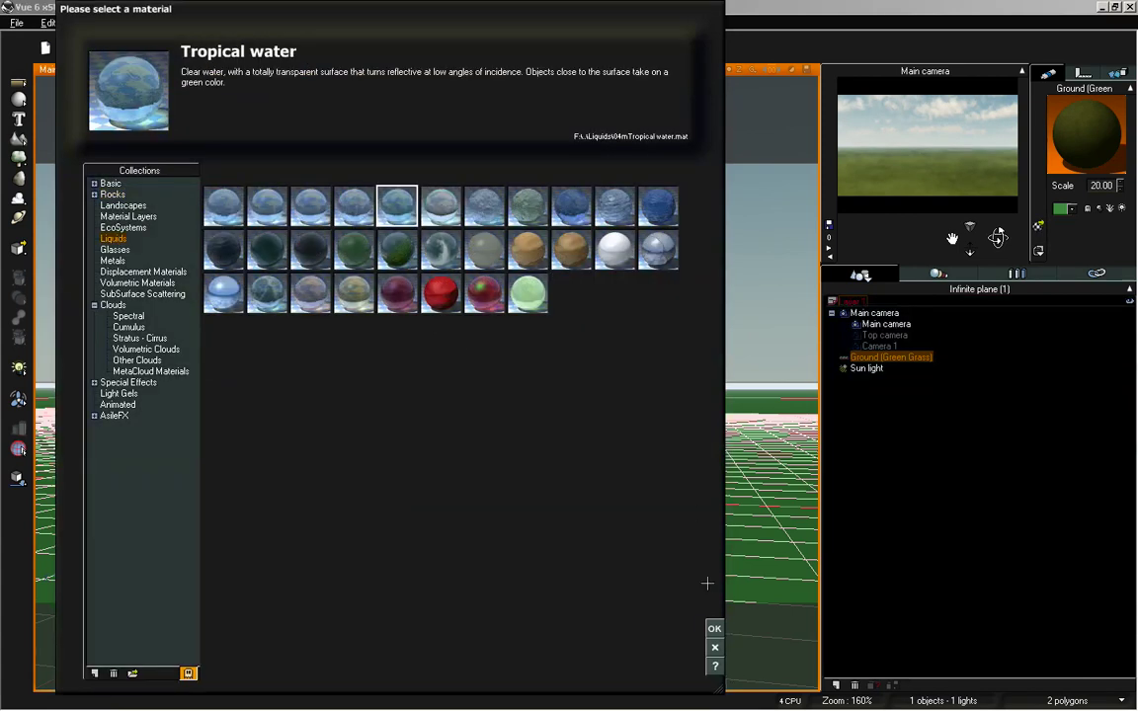
pyautogui.click(715, 628)
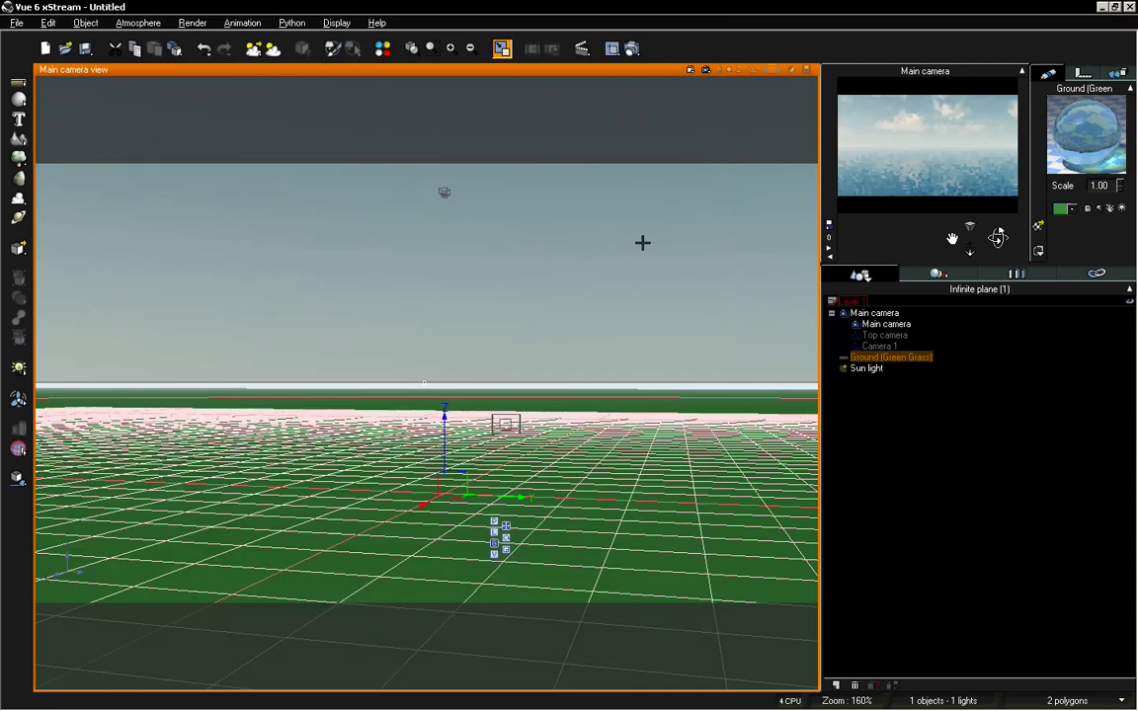
pyautogui.click(1027, 454)
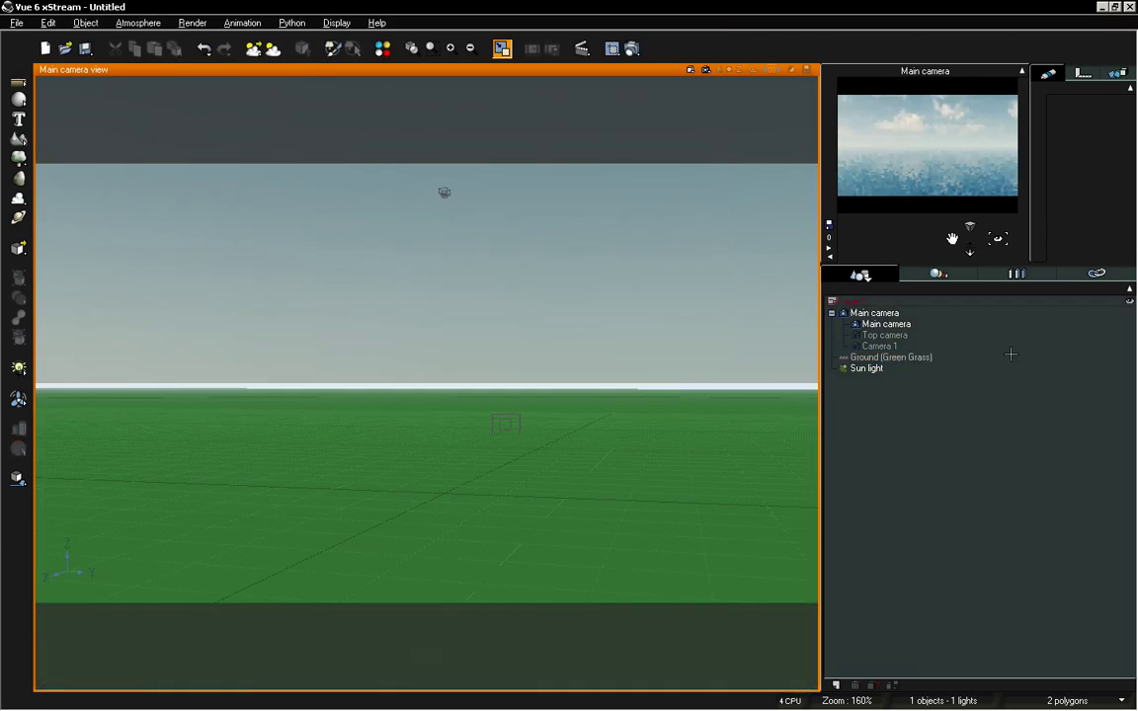
# Step: Change the ground plane's display colour to blue
pyautogui.click(892, 355)
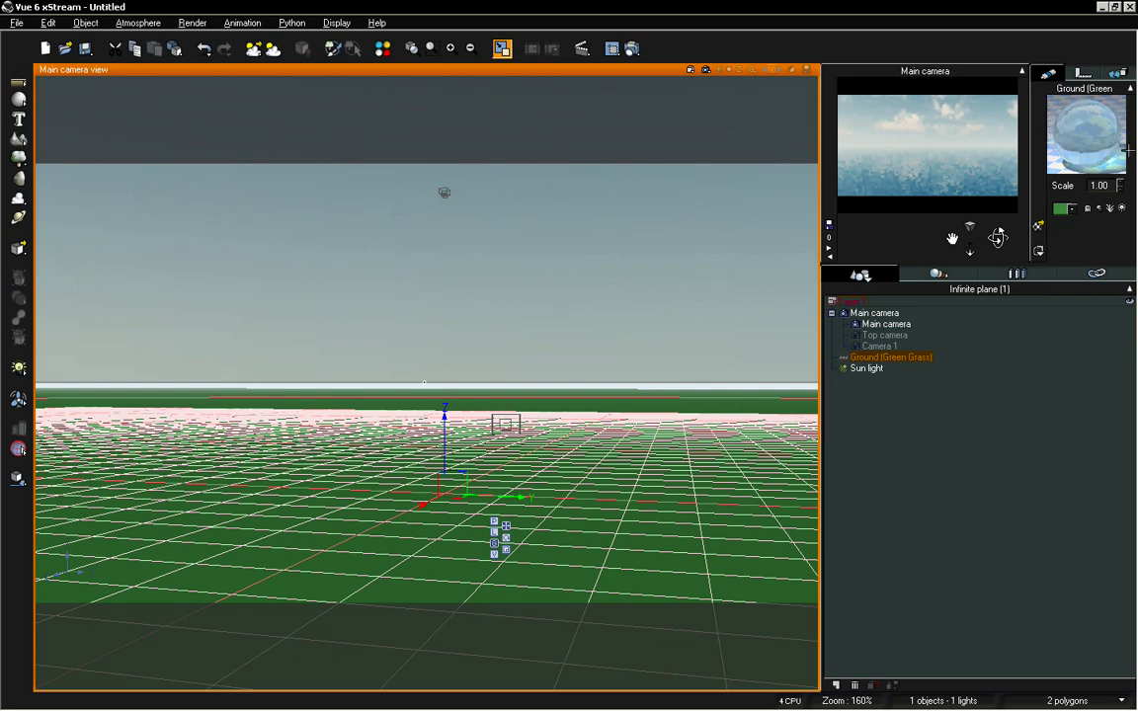
pyautogui.click(1070, 209)
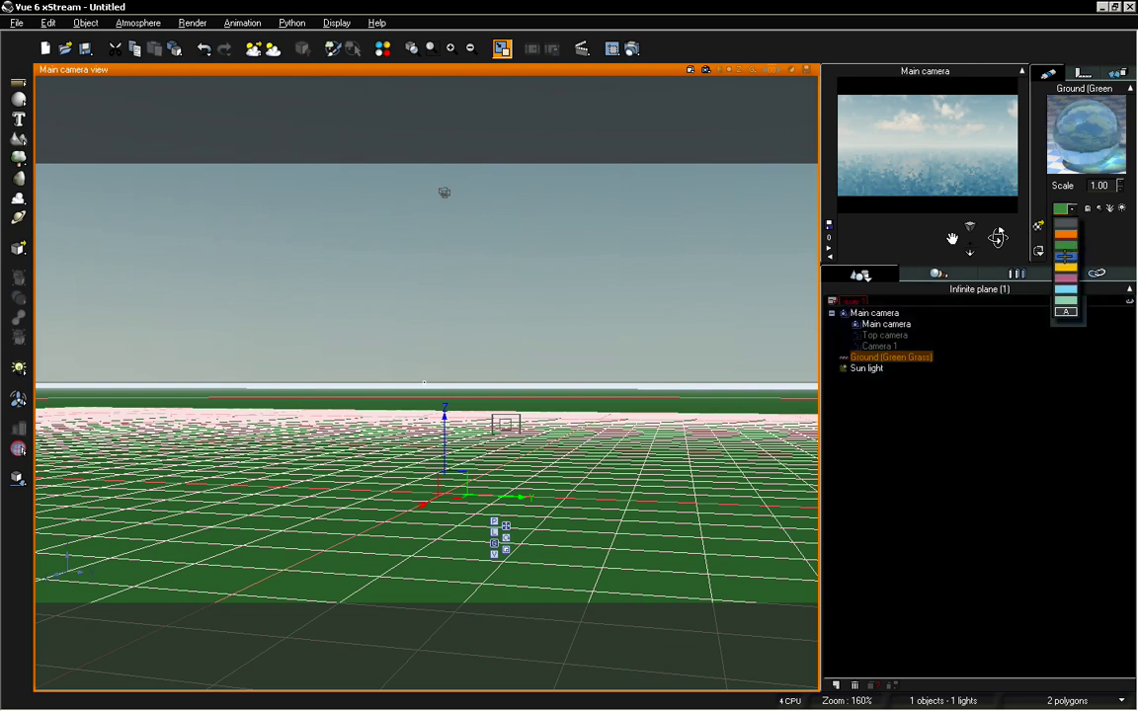
pyautogui.click(1067, 255)
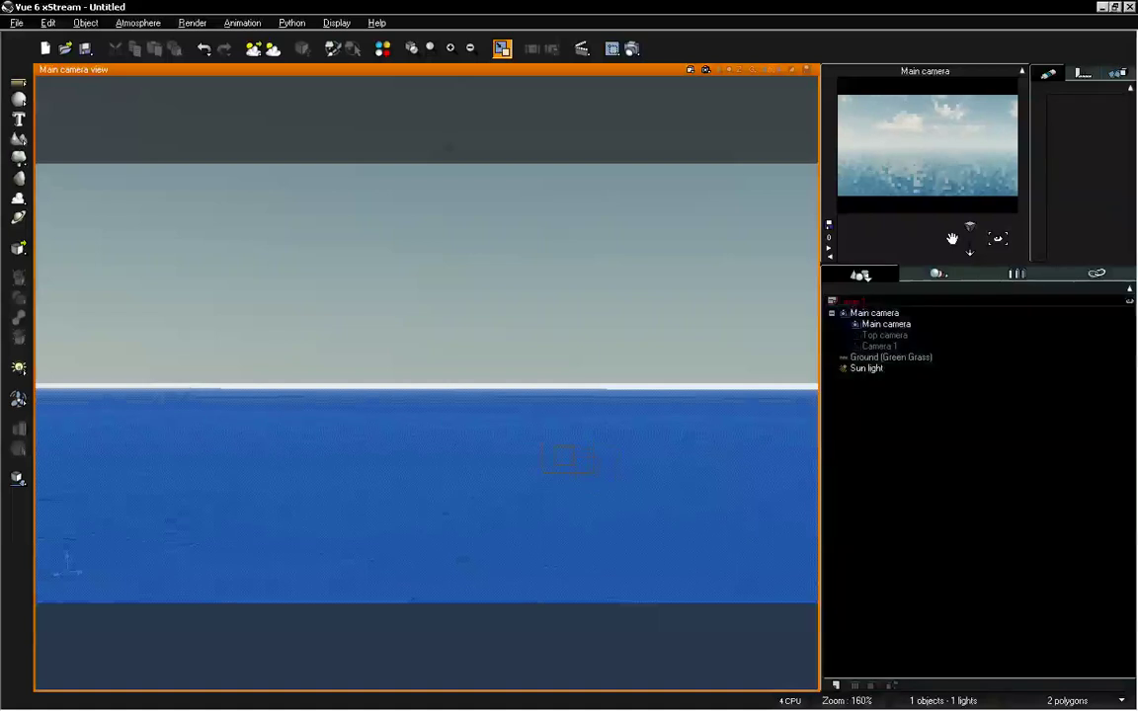
# Step: Add a standard terrain to the scene in the middle of the water
pyautogui.moveTo(952, 239); pyautogui.dragTo(992, 235)
pyautogui.moveTo(579, 247); pyautogui.dragTo(577, 181, button='right')
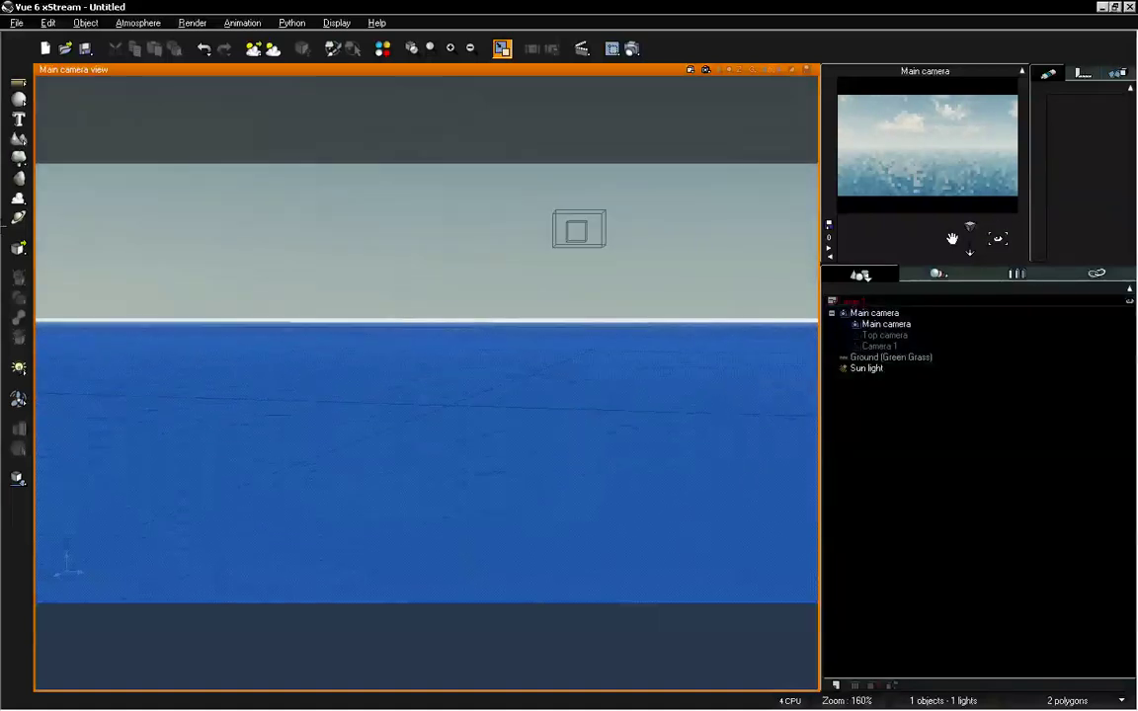
pyautogui.moveTo(950, 230); pyautogui.dragTo(950, 209)
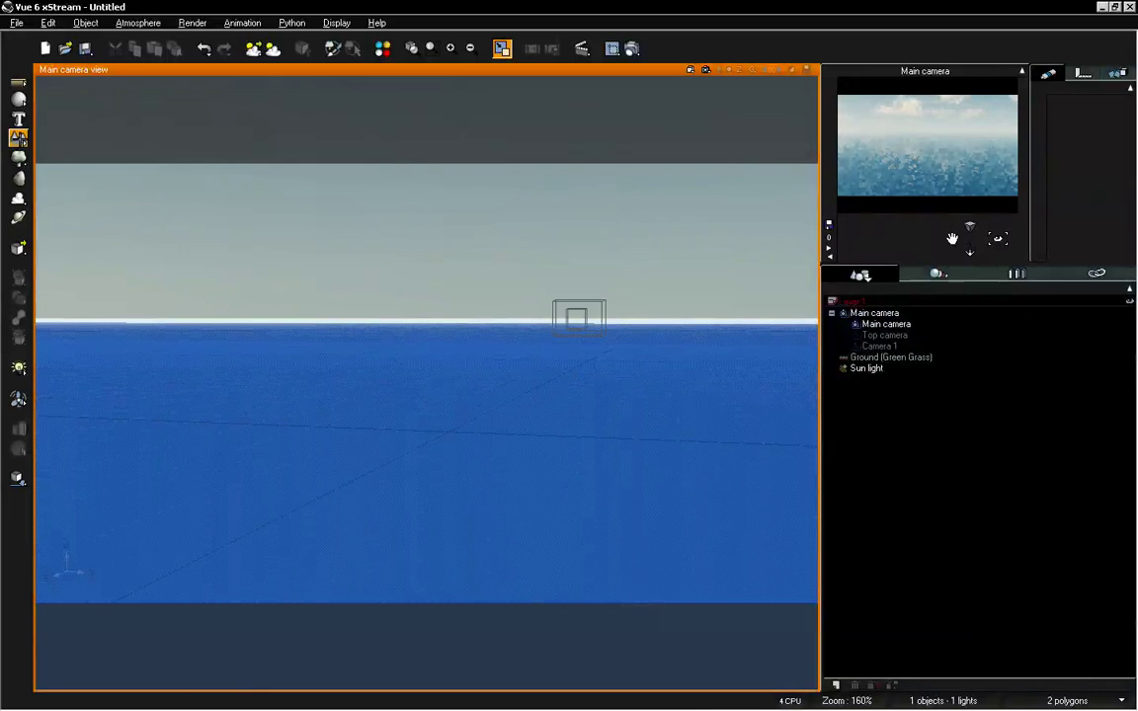
pyautogui.click(18, 138)
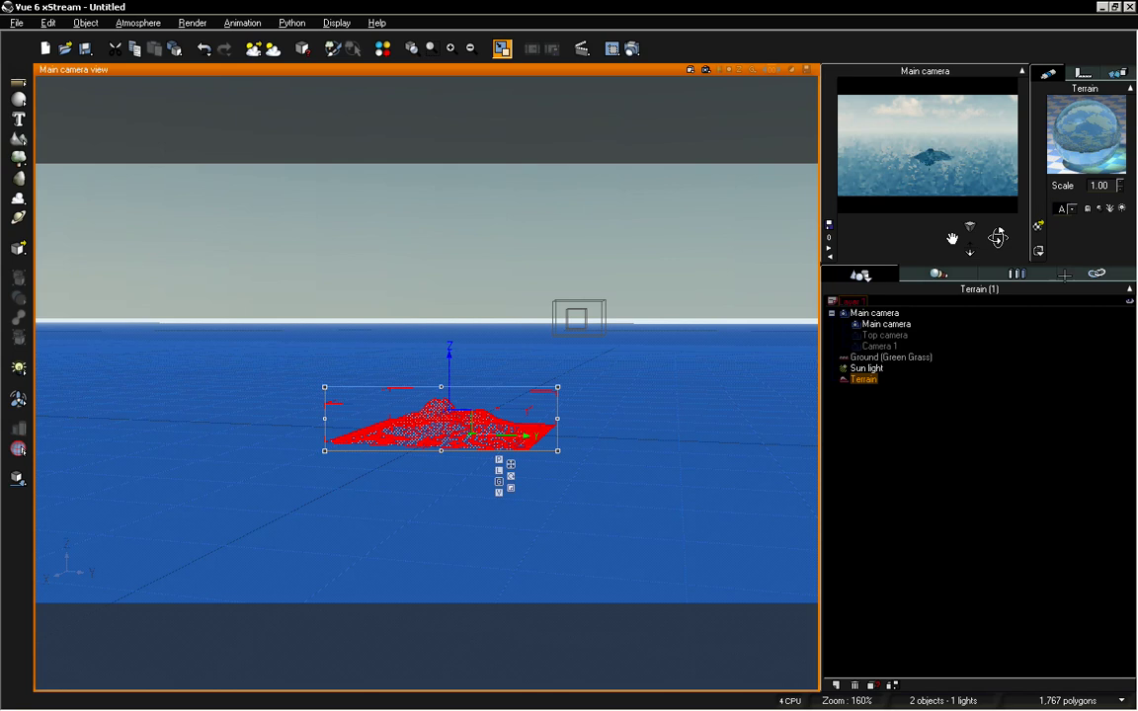
# Step: Load the Default material from the Rocks collection onto the terrain
pyautogui.click(1039, 226)
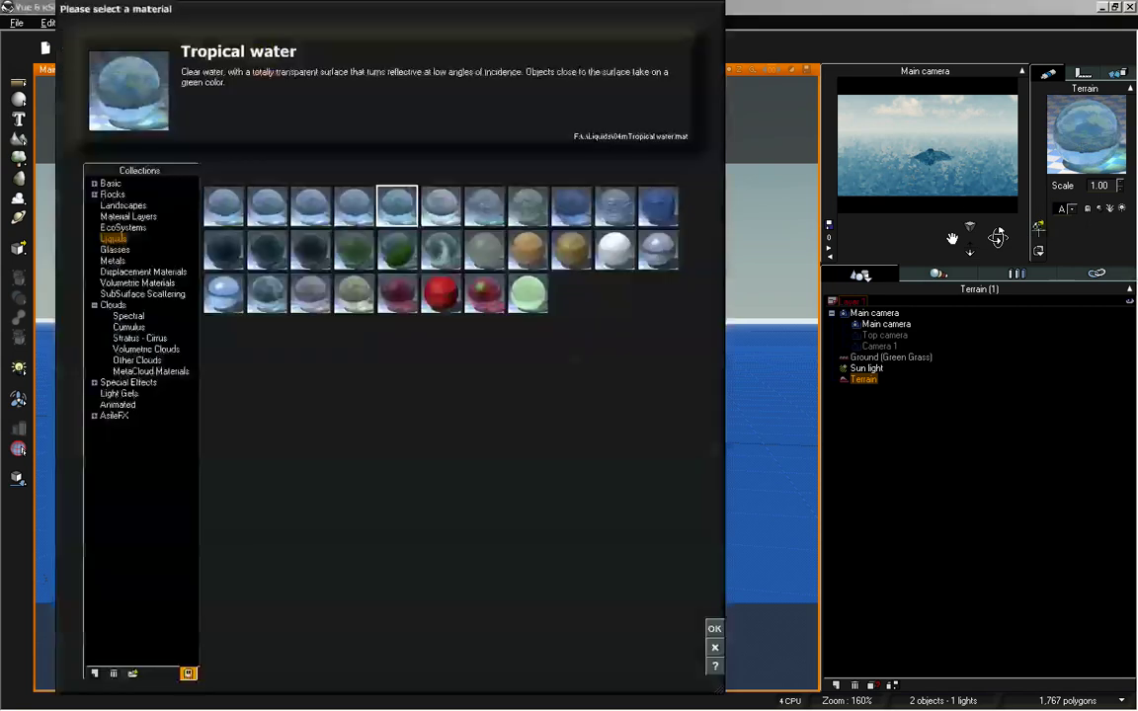
pyautogui.click(112, 194)
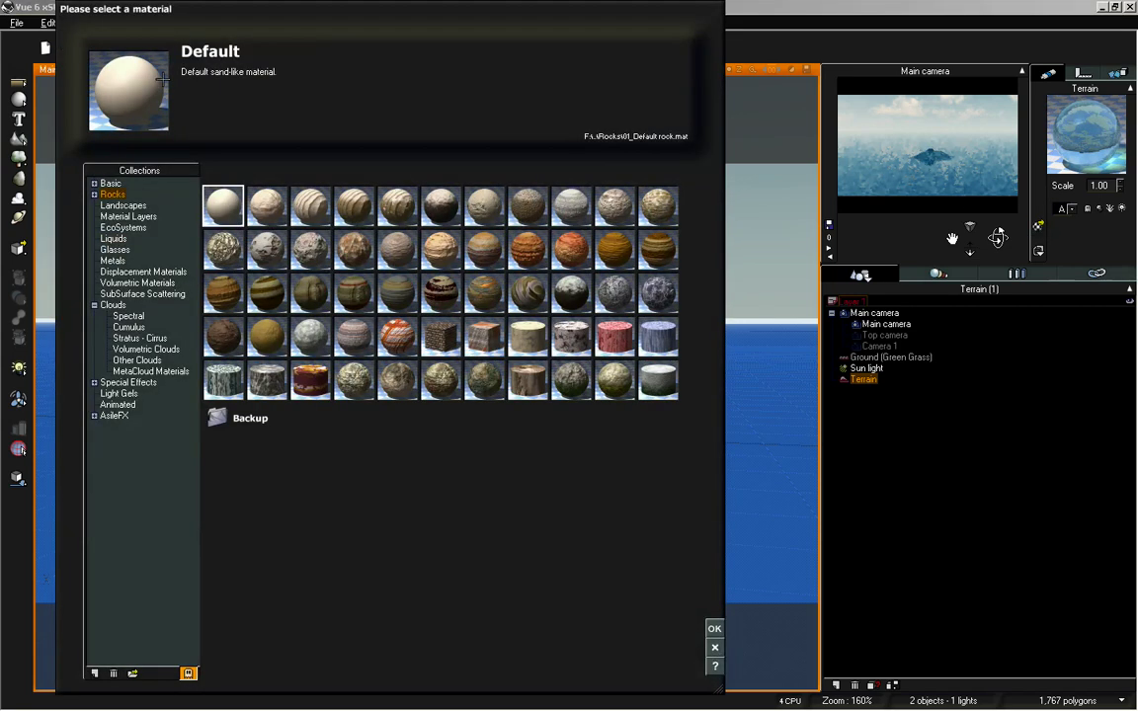
pyautogui.click(714, 628)
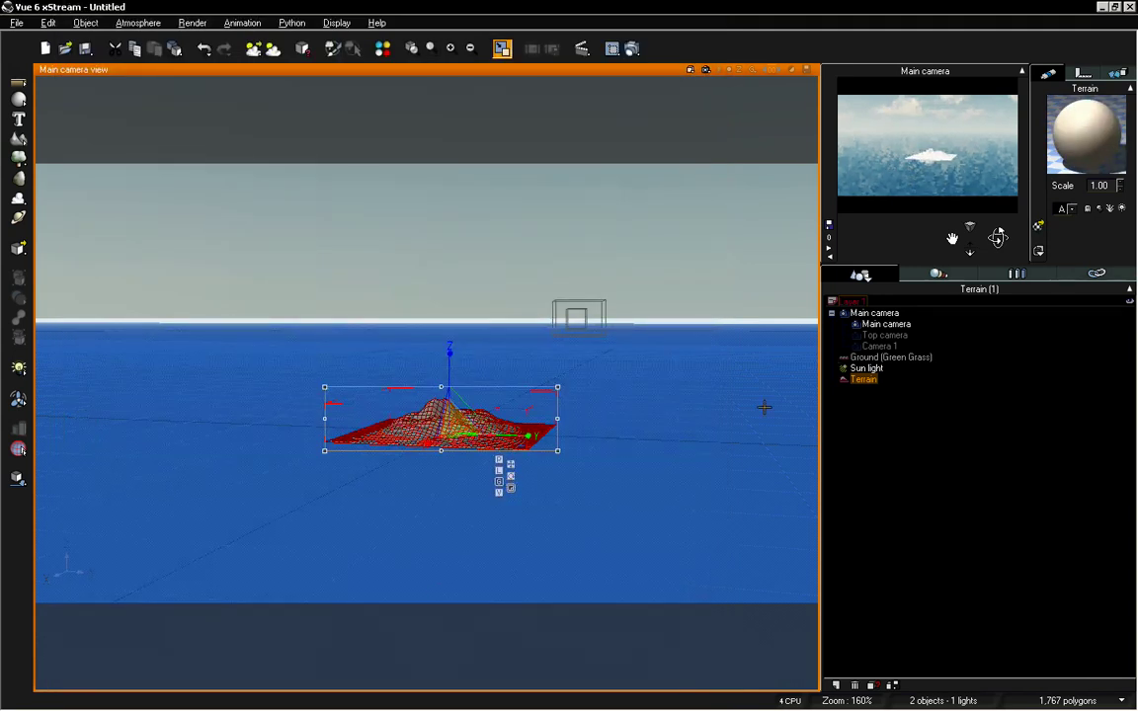
# Step: Open the terrain object for editing in the Terrain Editor
pyautogui.moveTo(970, 254); pyautogui.dragTo(970, 279)
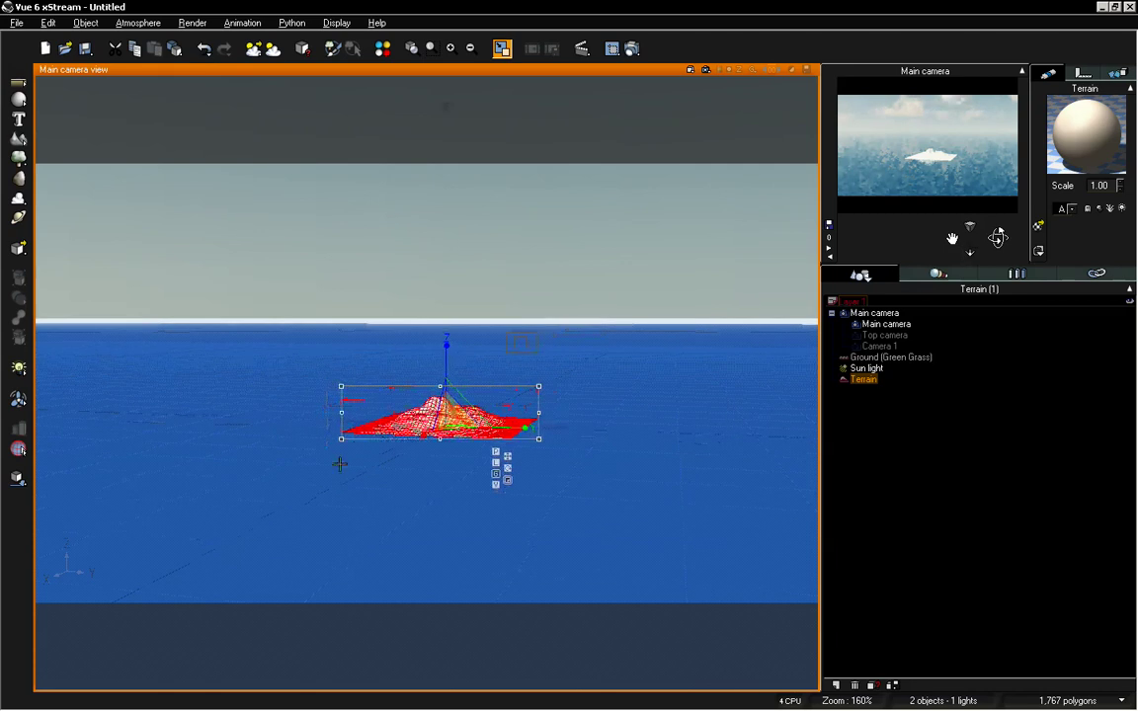
pyautogui.moveTo(455, 405); pyautogui.dragTo(992, 30)
pyautogui.moveTo(970, 247); pyautogui.dragTo(968, 265)
pyautogui.moveTo(441, 406); pyautogui.dragTo(544, 341)
pyautogui.moveTo(970, 247); pyautogui.dragTo(998, 259)
pyautogui.moveTo(444, 419); pyautogui.dragTo(535, 399)
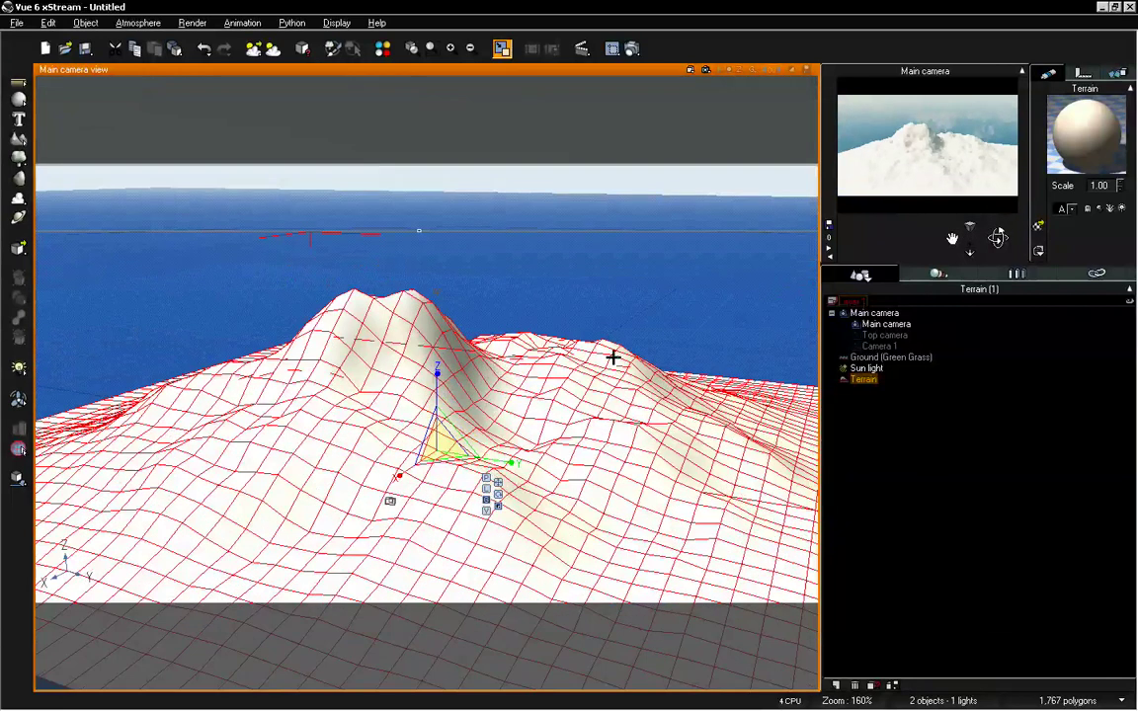
pyautogui.rightClick(599, 383)
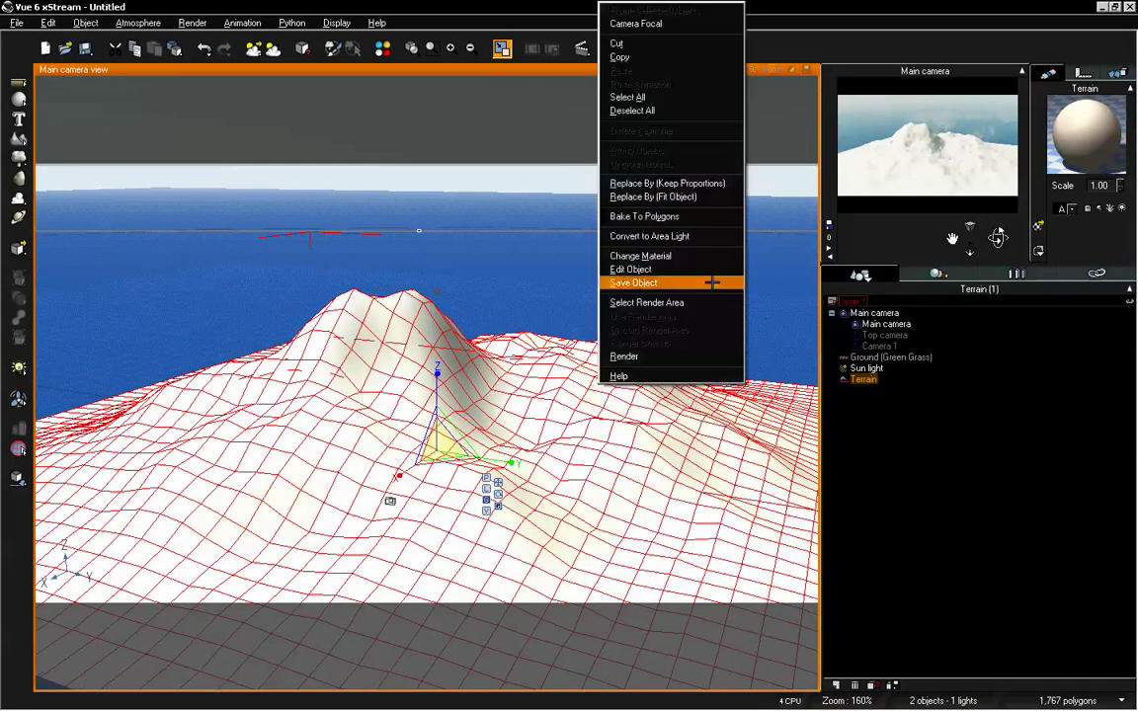
pyautogui.click(633, 269)
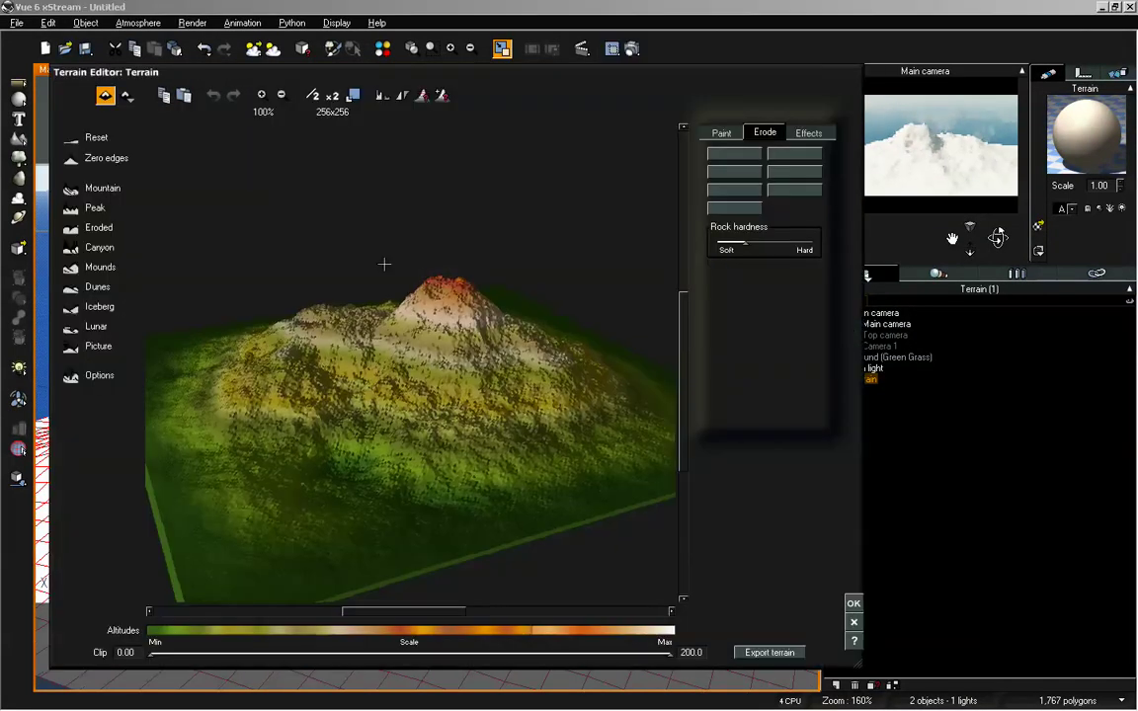
# Step: Show the paint brush settings and apply the Iceberg preset to form a flat plateau on the terrain
pyautogui.moveTo(493, 345); pyautogui.dragTo(499, 380, button='right')
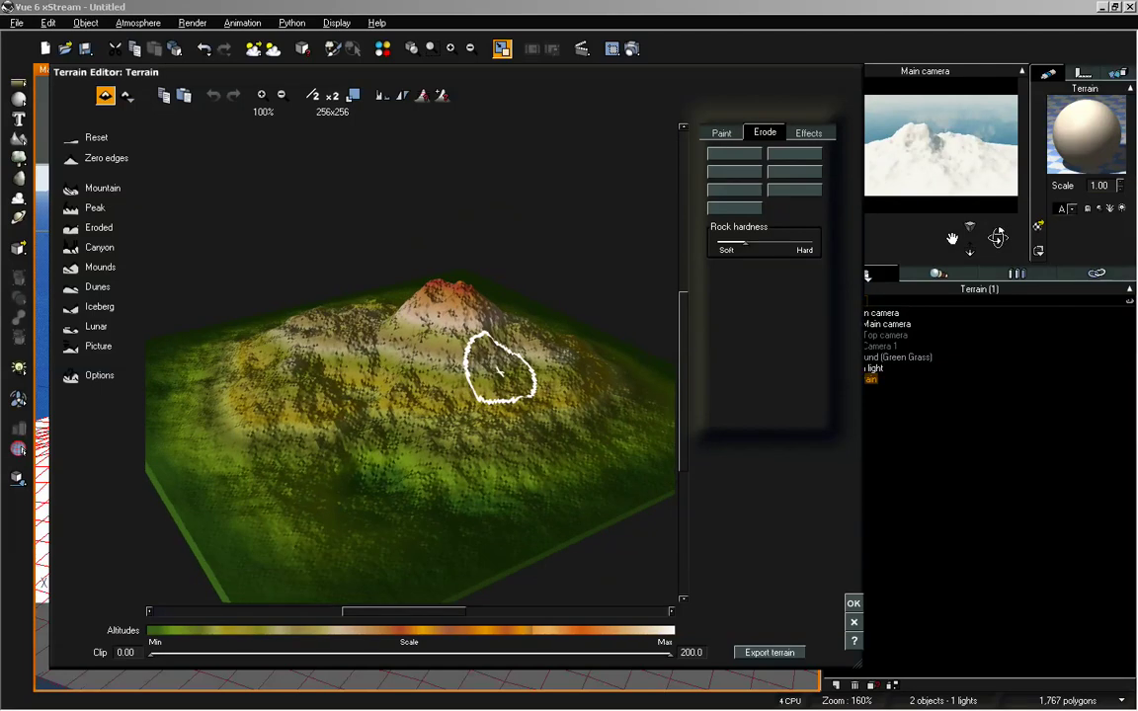
pyautogui.click(724, 132)
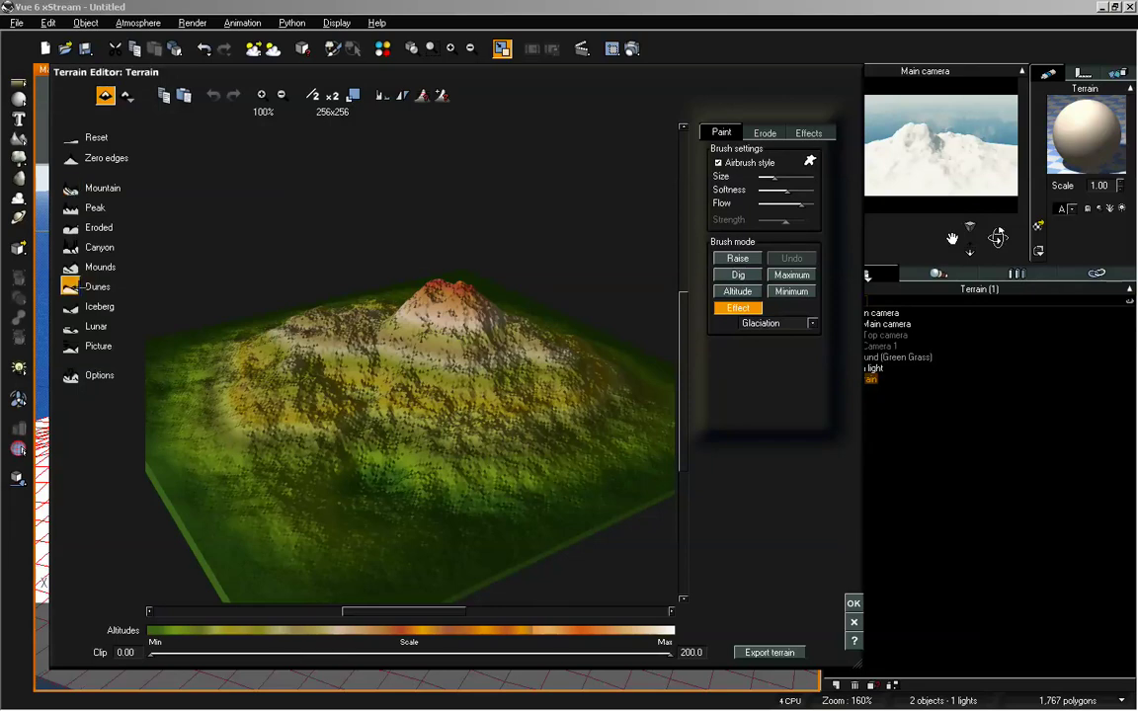
pyautogui.click(75, 302)
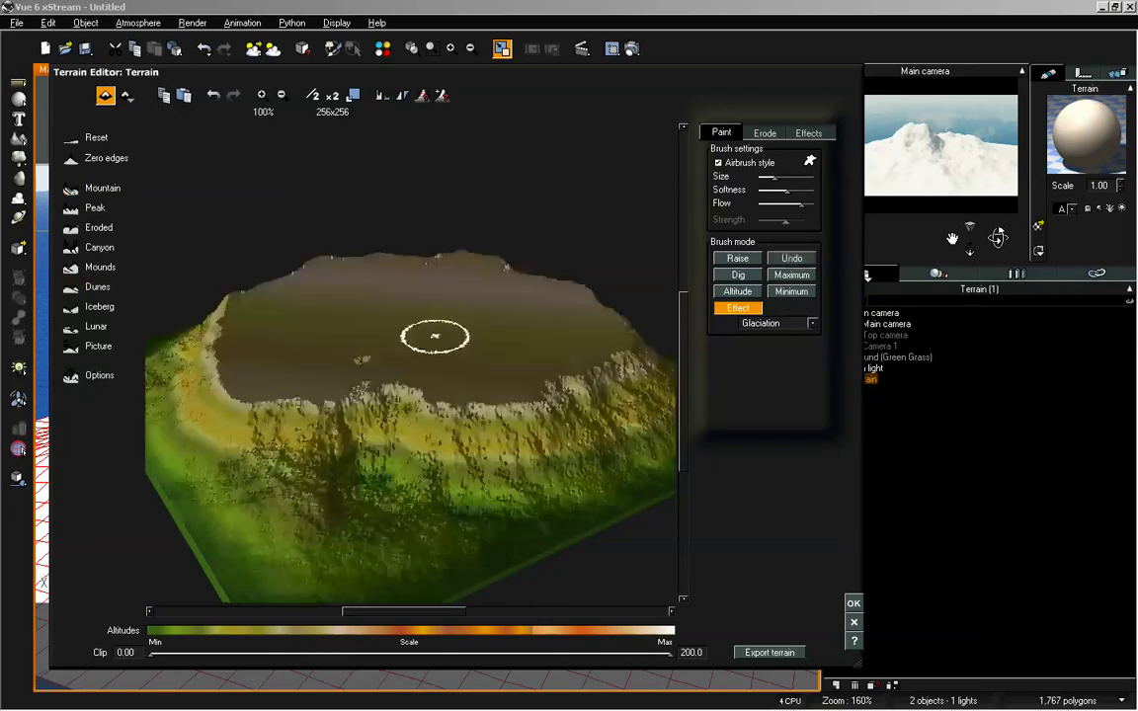
pyautogui.moveTo(435, 336)
pyautogui.mouseDown(button='right')
pyautogui.moveTo(440, 358)
pyautogui.moveTo(462, 338)
pyautogui.mouseUp(button='right')
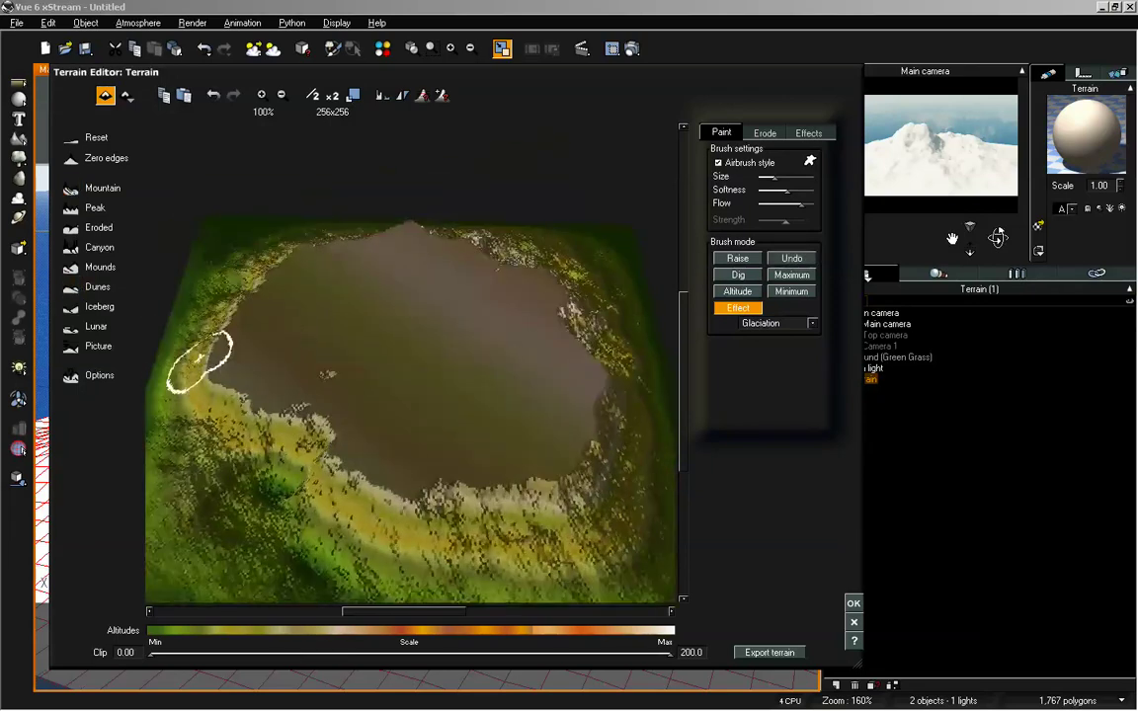
pyautogui.moveTo(270, 386); pyautogui.dragTo(390, 244, button='right')
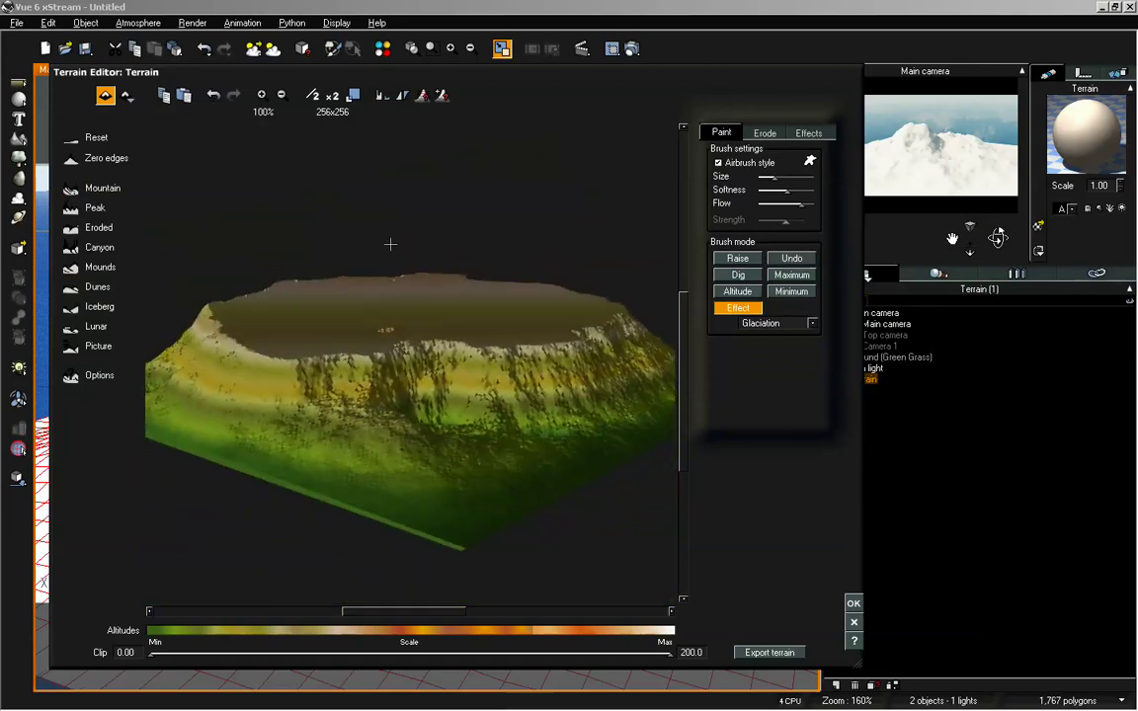
# Step: Apply the Mountain preset to raise rugged relief on the plateau
pyautogui.click(71, 188)
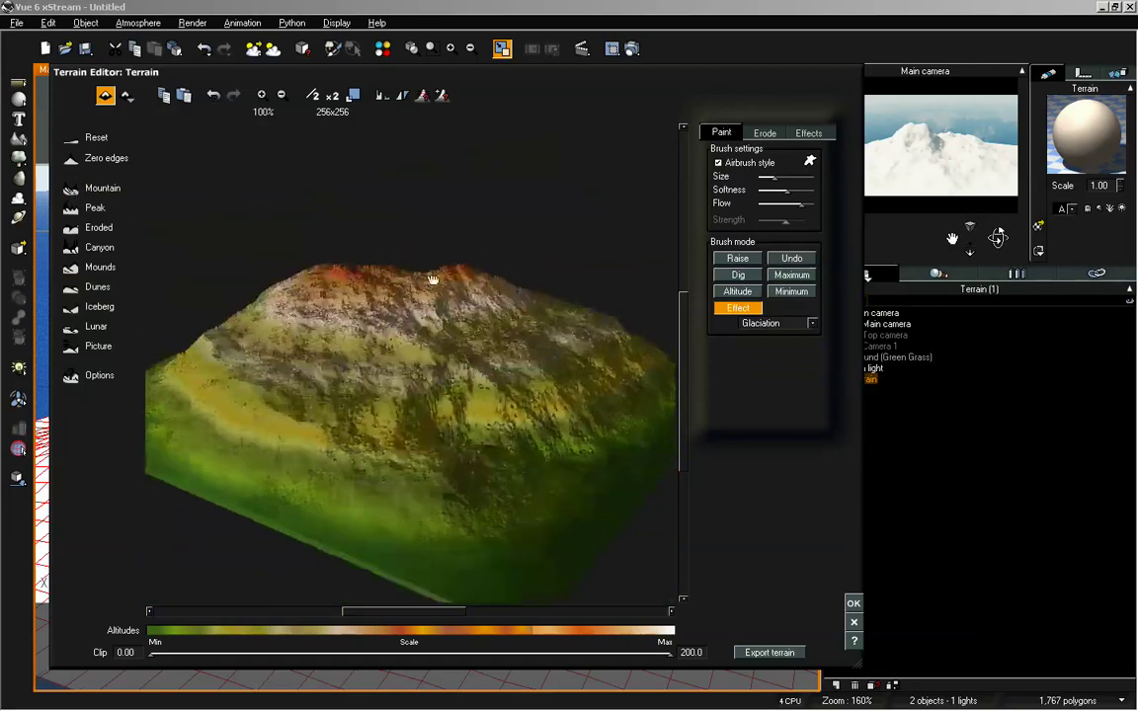
pyautogui.moveTo(420, 284)
pyautogui.mouseDown(button='right')
pyautogui.moveTo(369, 275)
pyautogui.moveTo(394, 288)
pyautogui.moveTo(383, 323)
pyautogui.mouseUp(button='right')
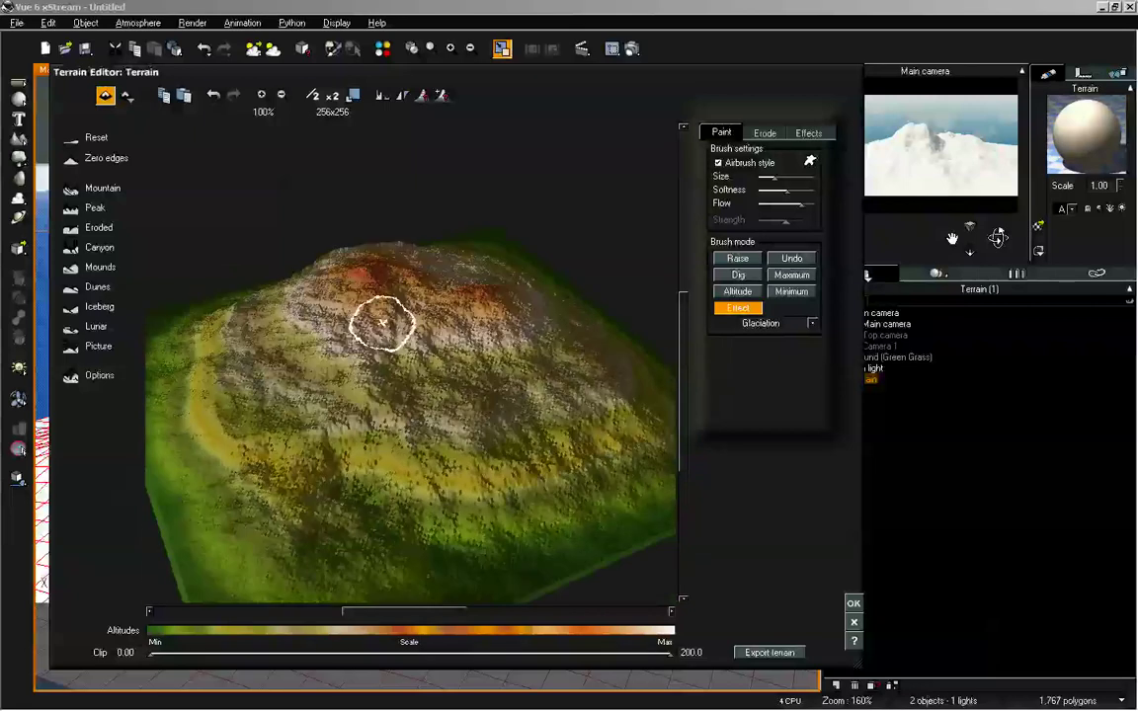
pyautogui.click(382, 323)
pyautogui.click(382, 323)
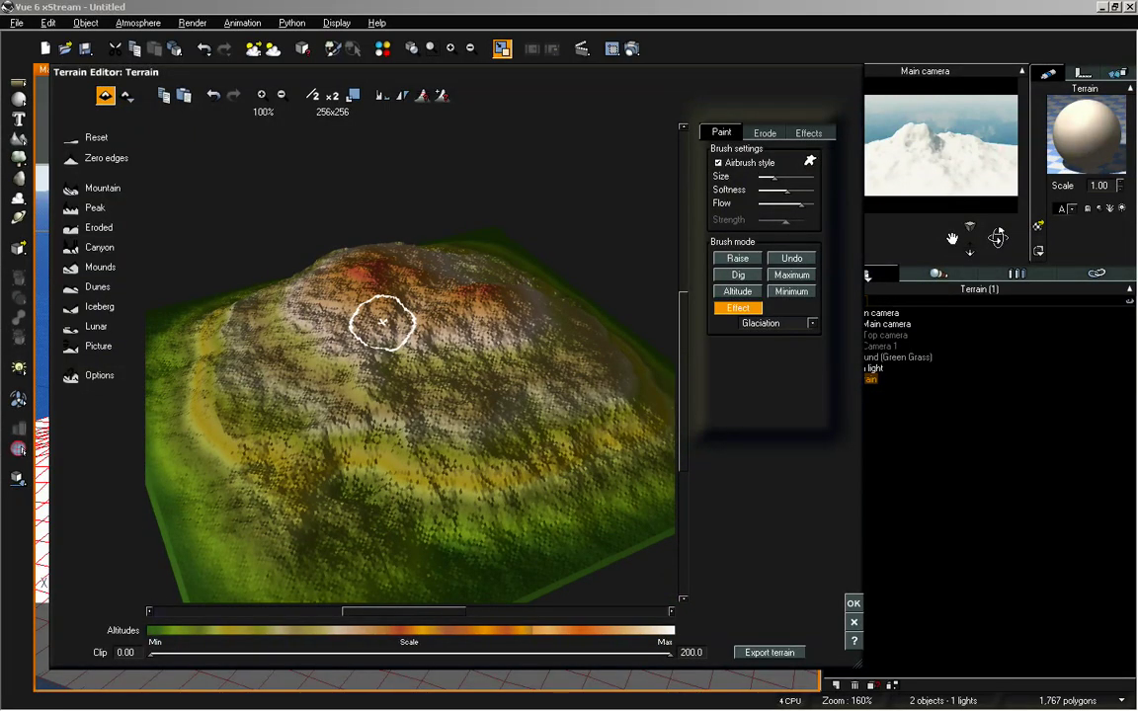
pyautogui.moveTo(382, 323); pyautogui.dragTo(380, 219, button='right')
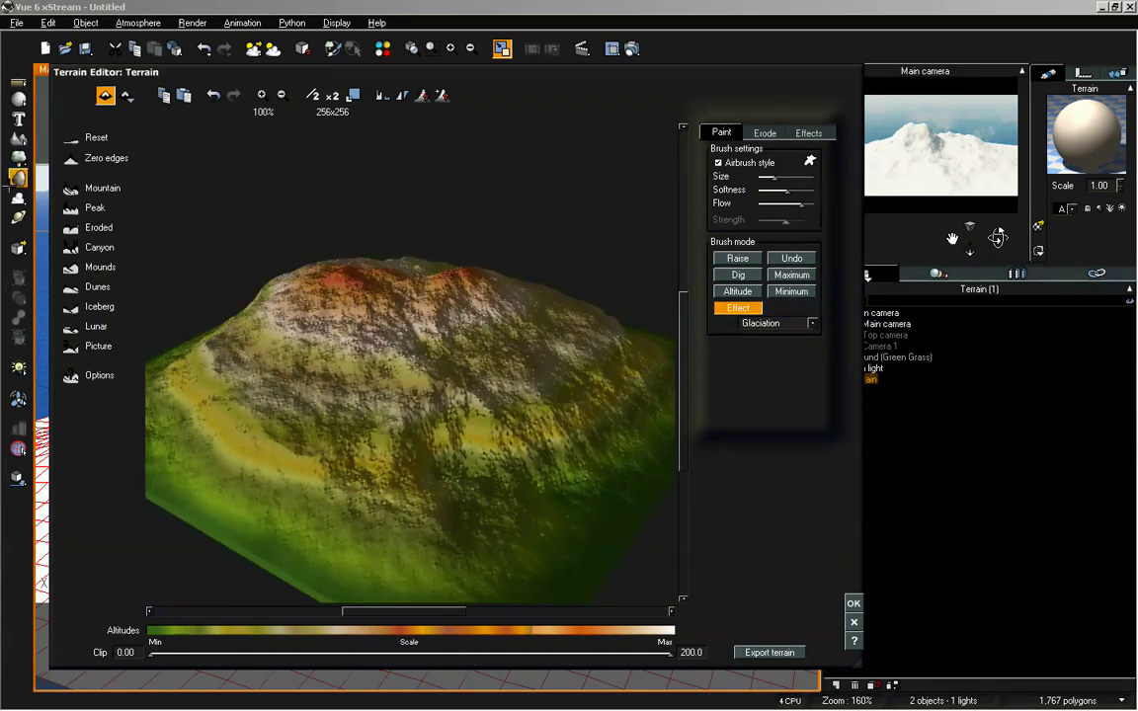
pyautogui.moveTo(399, 369); pyautogui.dragTo(435, 307, button='right')
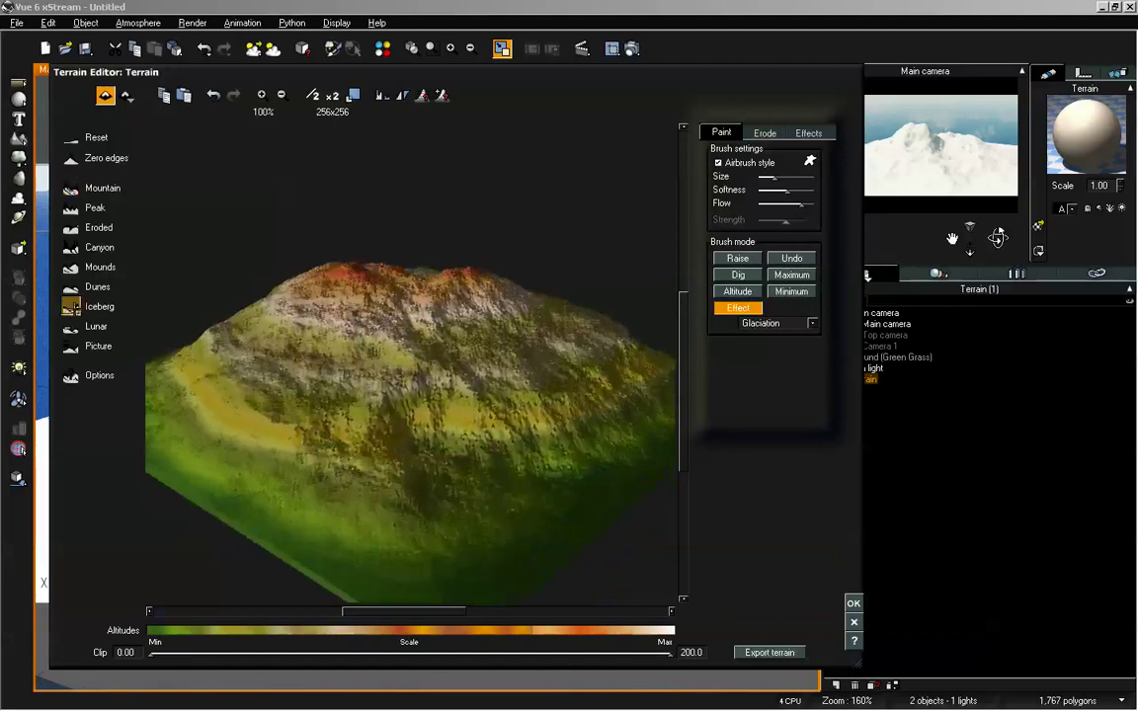
# Step: Apply the Iceberg preset again and double the terrain resolution to 512x512
pyautogui.click(98, 266)
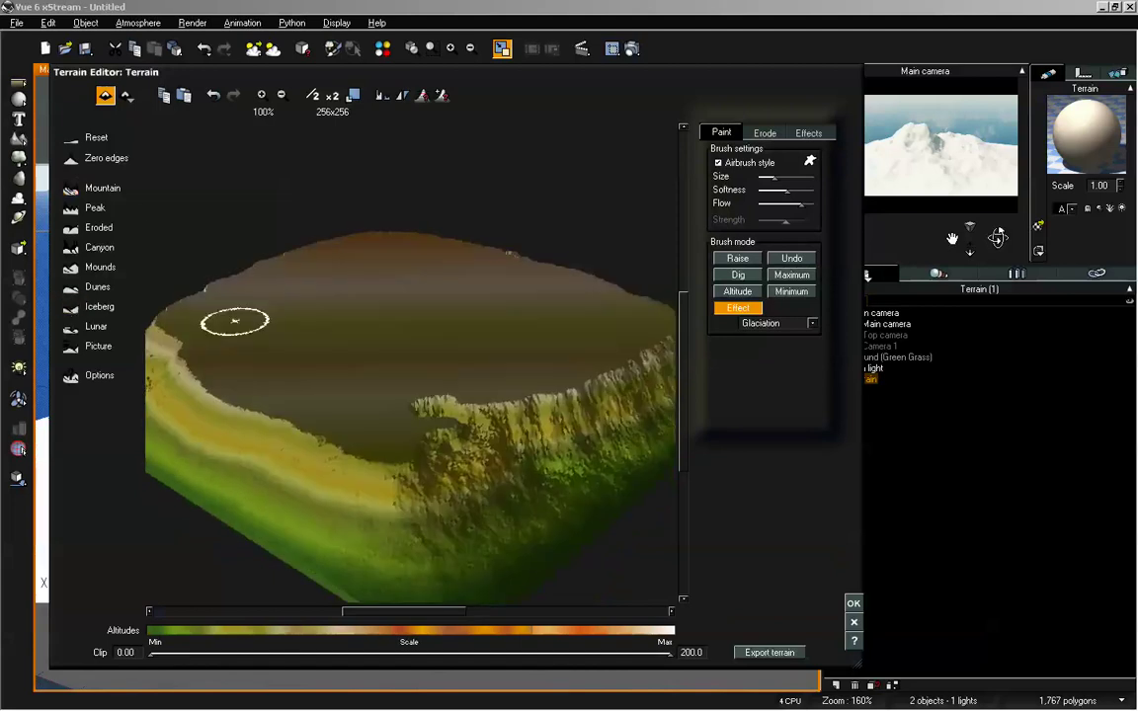
pyautogui.click(333, 95)
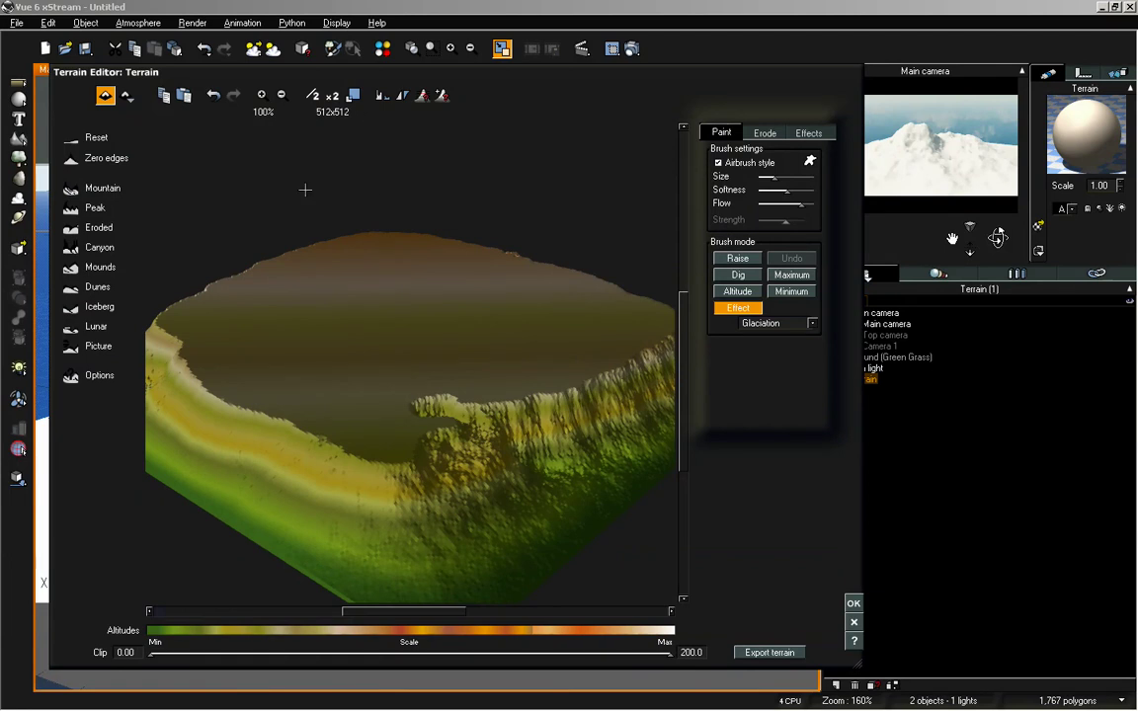
# Step: Apply the Peak preset to build a summit on the 512x512 terrain
pyautogui.click(79, 208)
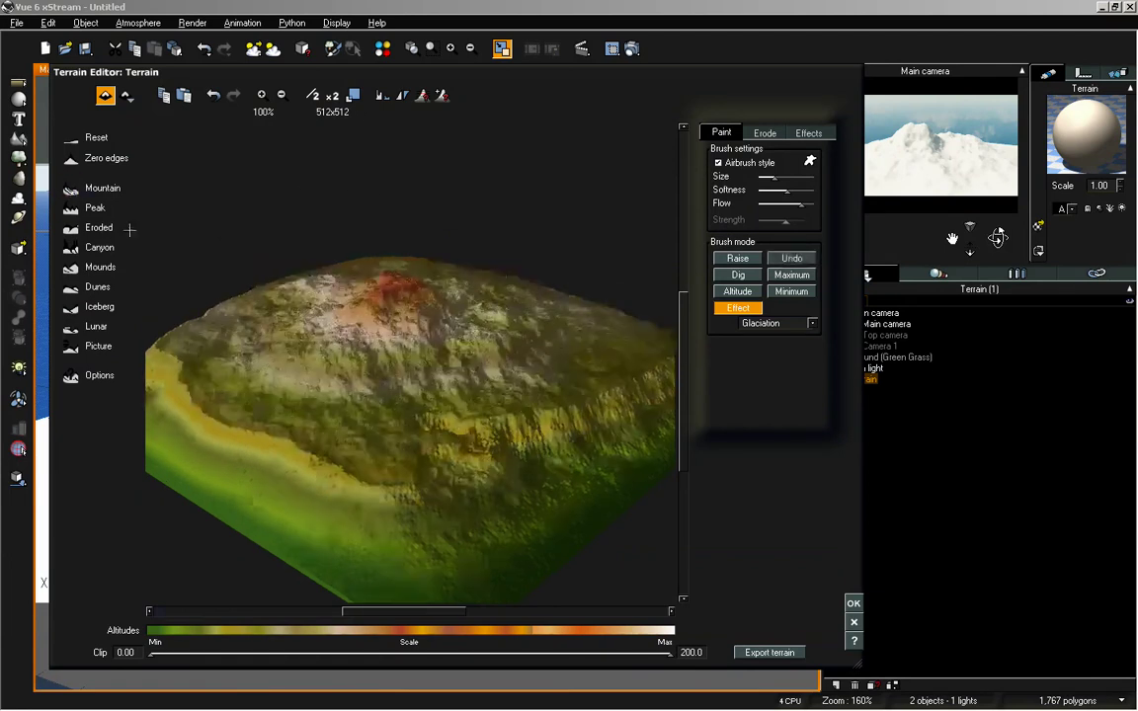
pyautogui.moveTo(533, 432); pyautogui.dragTo(450, 414, button='right')
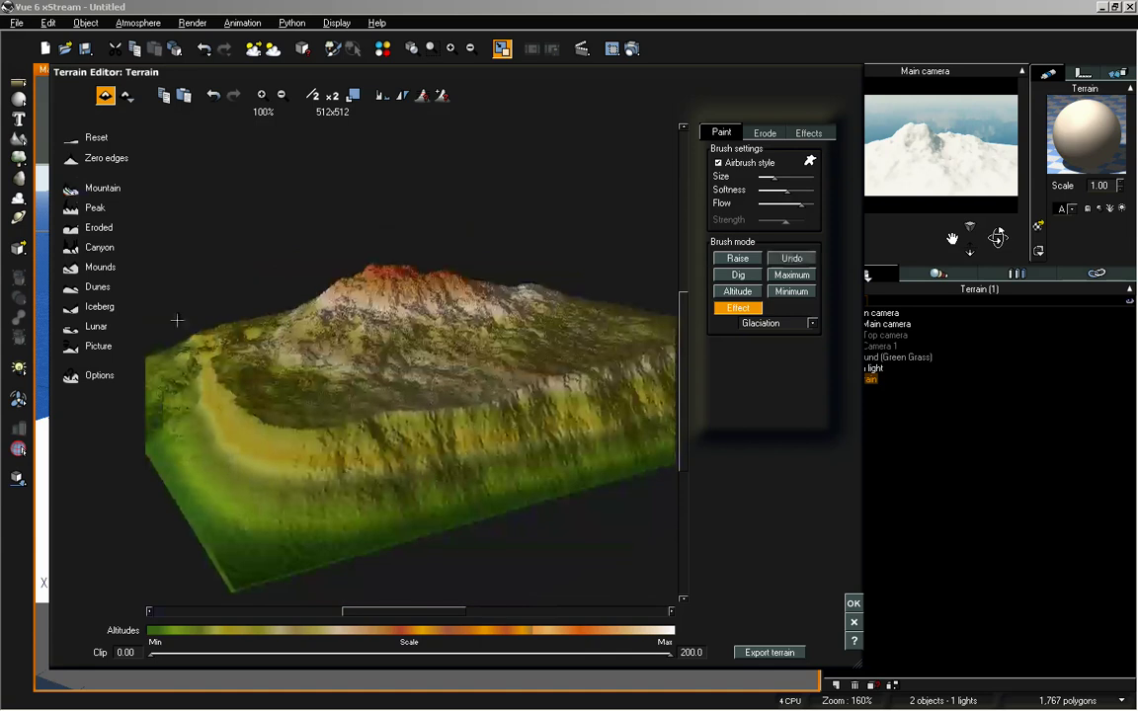
pyautogui.moveTo(569, 406)
pyautogui.mouseDown(button='right')
pyautogui.moveTo(470, 373)
pyautogui.moveTo(617, 401)
pyautogui.moveTo(626, 385)
pyautogui.moveTo(518, 297)
pyautogui.moveTo(525, 386)
pyautogui.mouseUp(button='right')
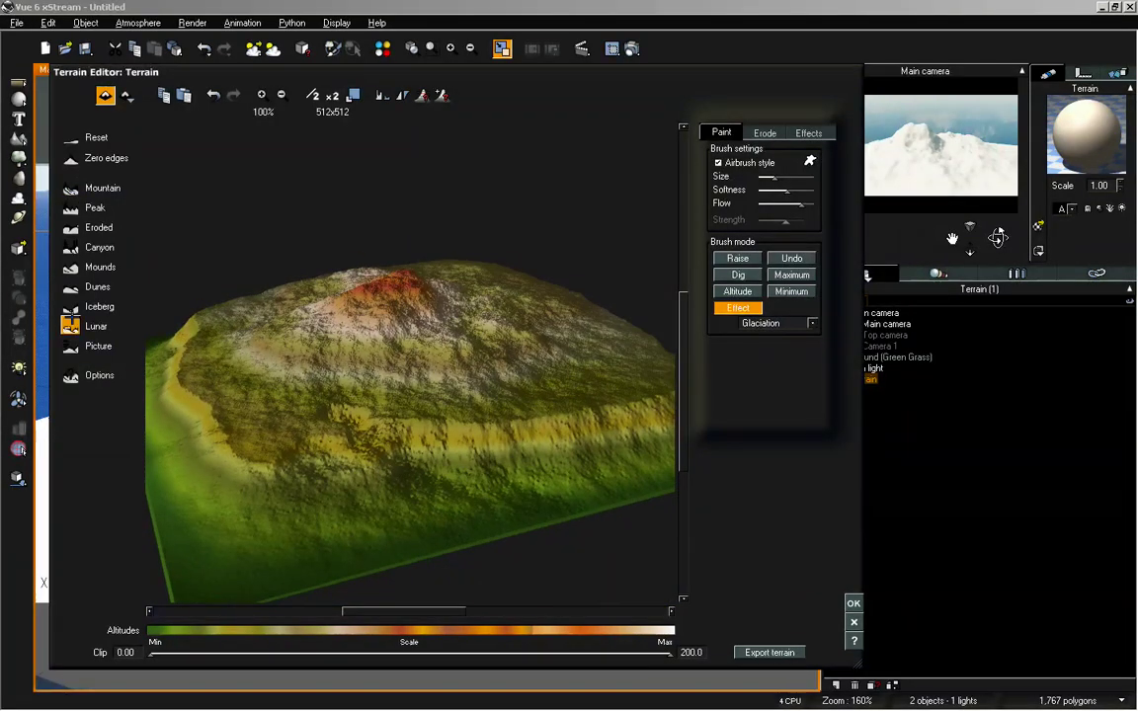
# Step: Apply the Eroded preset to the terrain to carve its slopes and inspect the sides
pyautogui.click(73, 227)
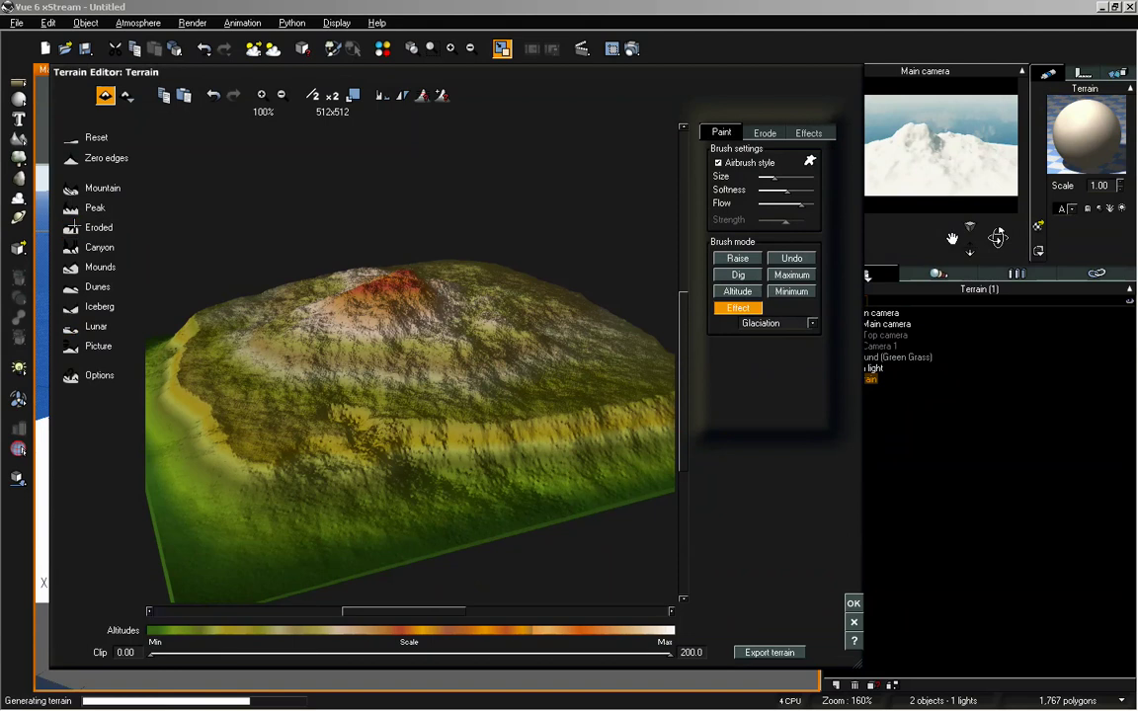
pyautogui.moveTo(438, 313)
pyautogui.mouseDown(button='right')
pyautogui.moveTo(454, 321)
pyautogui.moveTo(464, 310)
pyautogui.moveTo(440, 310)
pyautogui.mouseUp(button='right')
pyautogui.moveTo(409, 462)
pyautogui.mouseDown(button='right')
pyautogui.moveTo(422, 389)
pyautogui.moveTo(374, 388)
pyautogui.mouseUp(button='right')
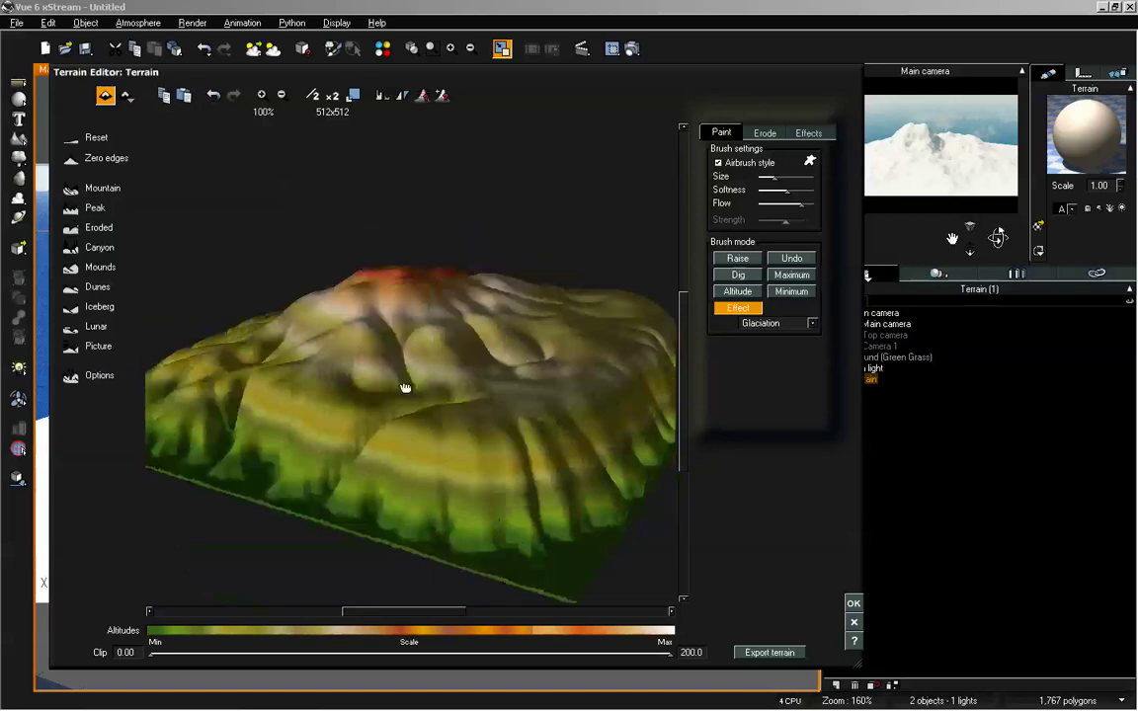
pyautogui.moveTo(493, 421)
pyautogui.mouseDown(button='right')
pyautogui.moveTo(596, 437)
pyautogui.moveTo(535, 439)
pyautogui.moveTo(476, 401)
pyautogui.moveTo(470, 430)
pyautogui.mouseUp(button='right')
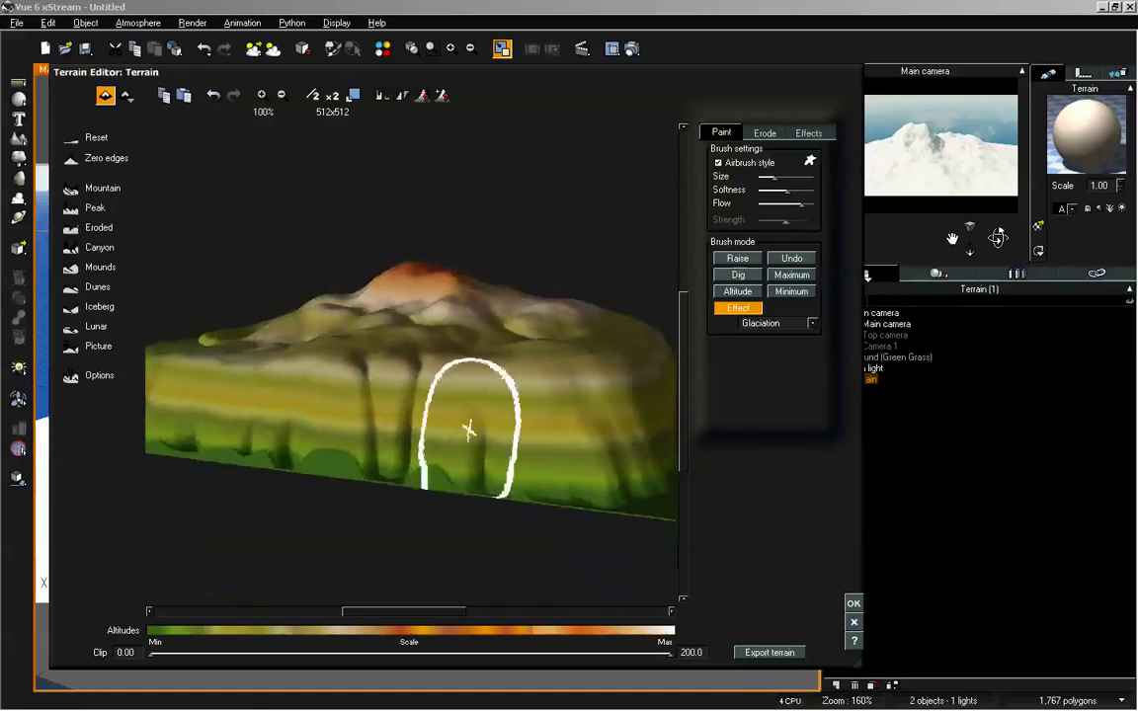
# Step: Apply Zero edges to the terrain so its sides slope down to the base, and inspect the result from another side
pyautogui.moveTo(204, 419)
pyautogui.mouseDown()
pyautogui.moveTo(471, 439)
pyautogui.moveTo(388, 447)
pyautogui.moveTo(406, 454)
pyautogui.moveTo(370, 408)
pyautogui.mouseUp()
pyautogui.click(69, 156)
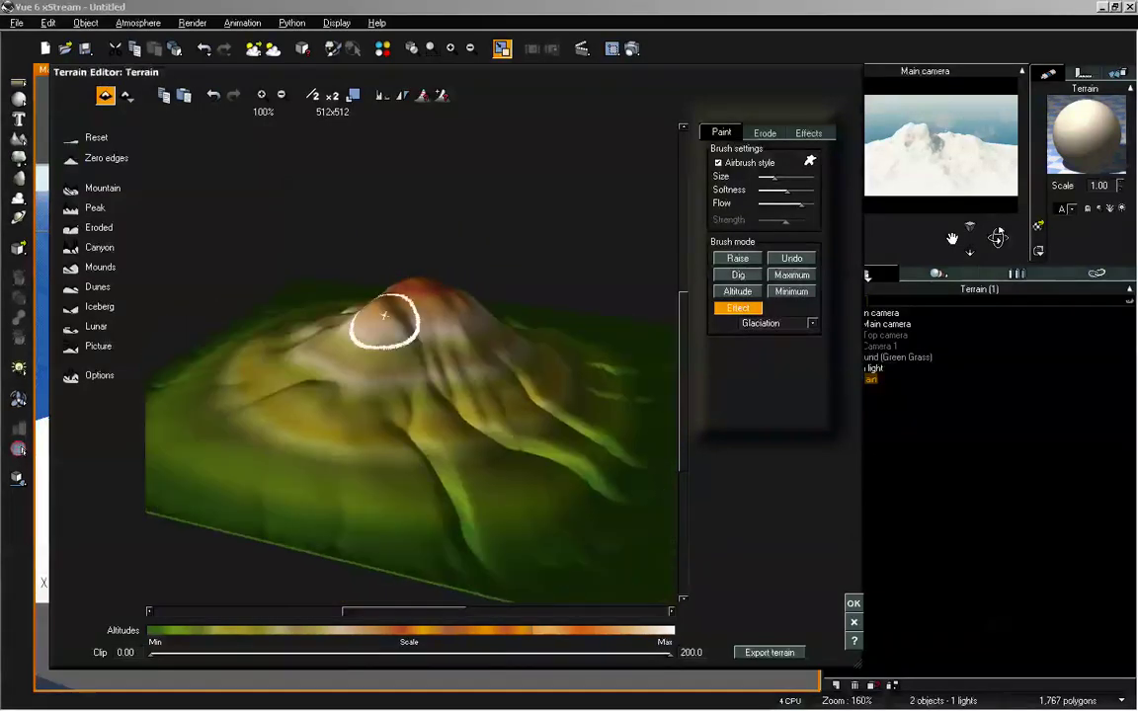
pyautogui.moveTo(457, 441); pyautogui.dragTo(406, 442, button='right')
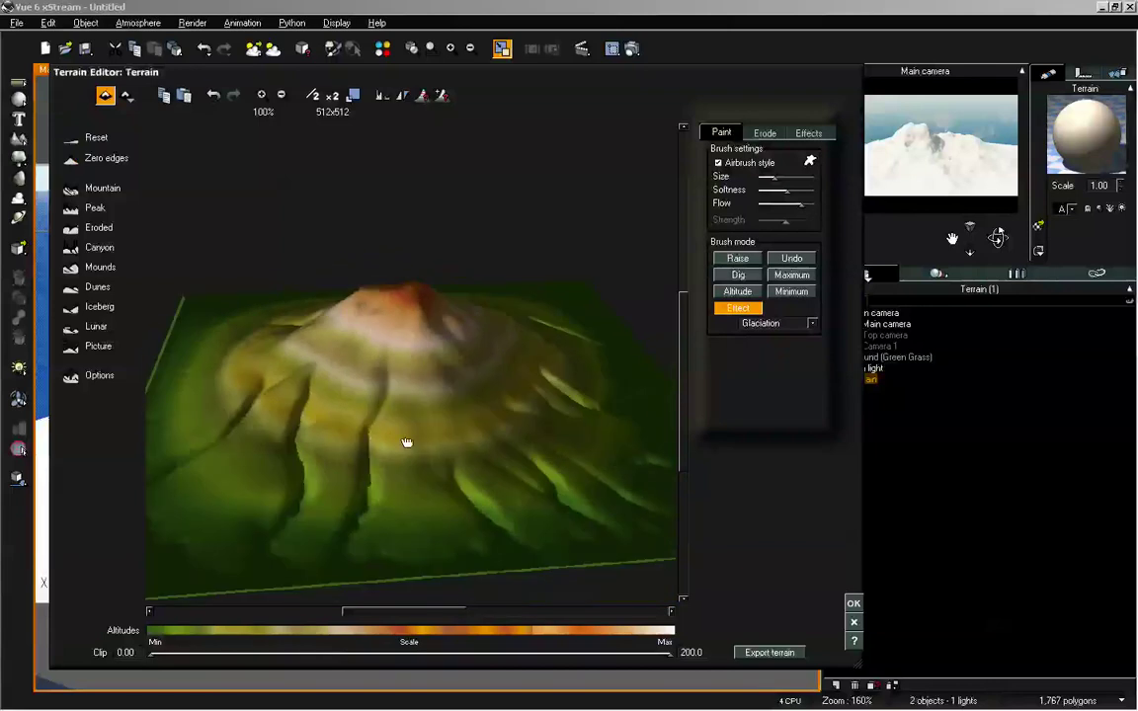
# Step: Reshape the sloped terrain with the Iceberg, Mountain and Eroded presets to form a rugged, gullied top
pyautogui.click(69, 307)
pyautogui.moveTo(426, 338); pyautogui.dragTo(40, 277)
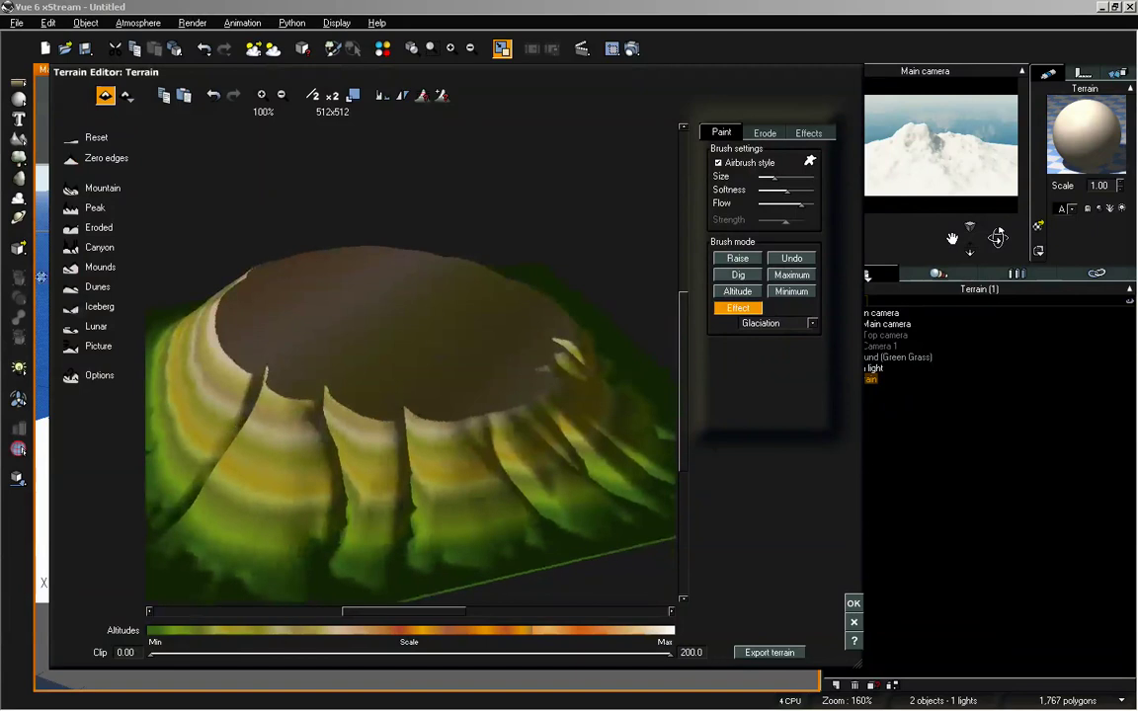
pyautogui.click(69, 188)
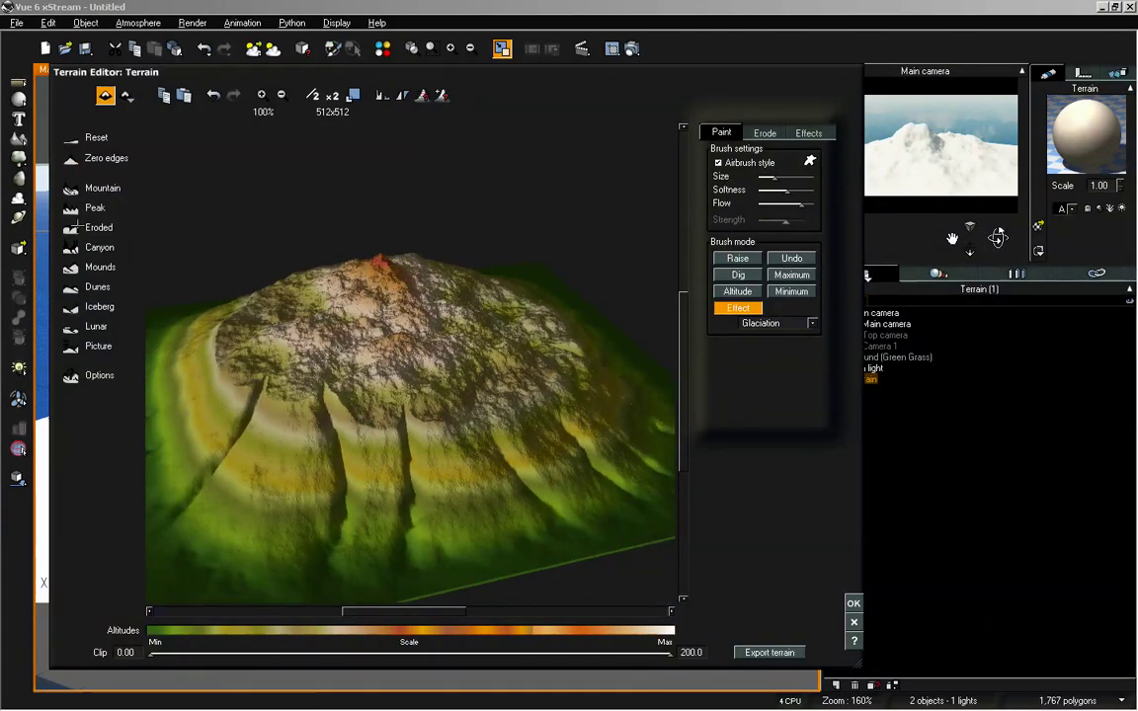
pyautogui.moveTo(527, 372); pyautogui.dragTo(452, 380, button='right')
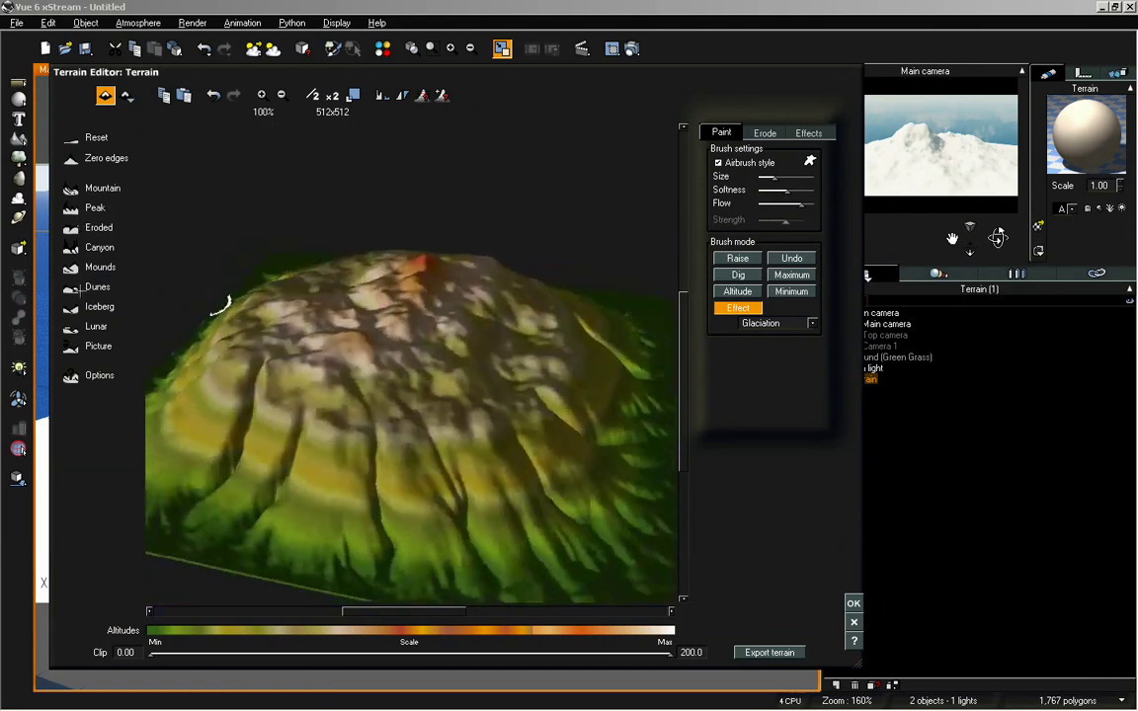
# Step: Try the Diffusive erosion brush effect for painting on the terrain
pyautogui.click(765, 130)
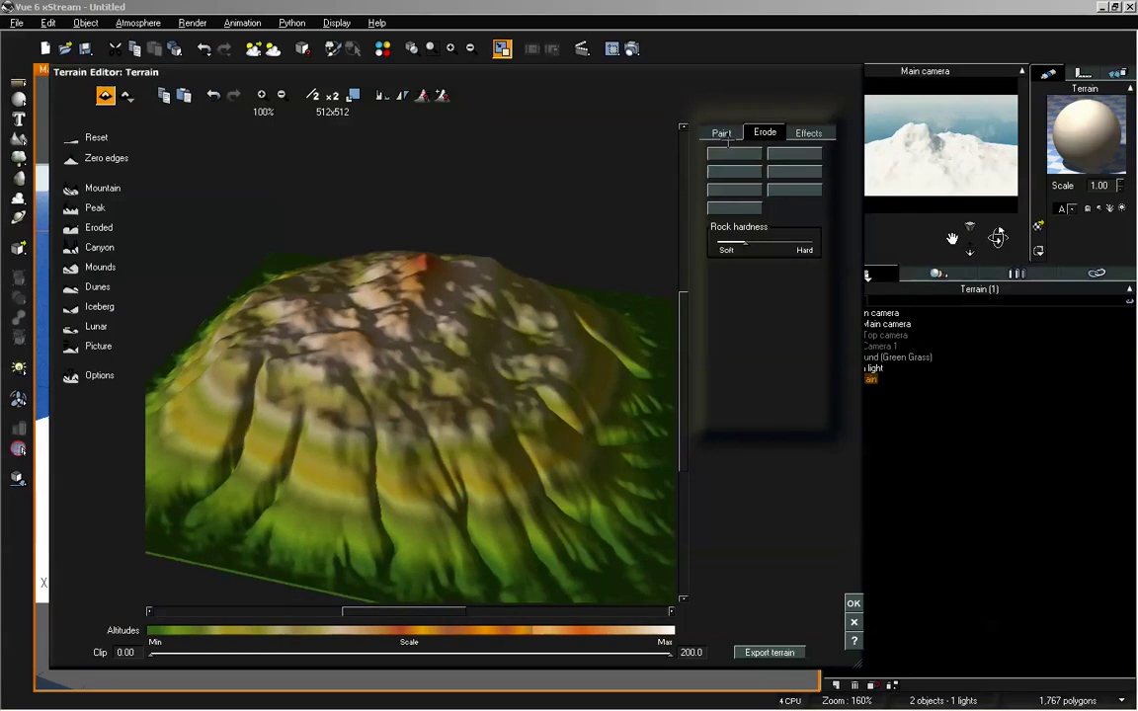
pyautogui.click(726, 134)
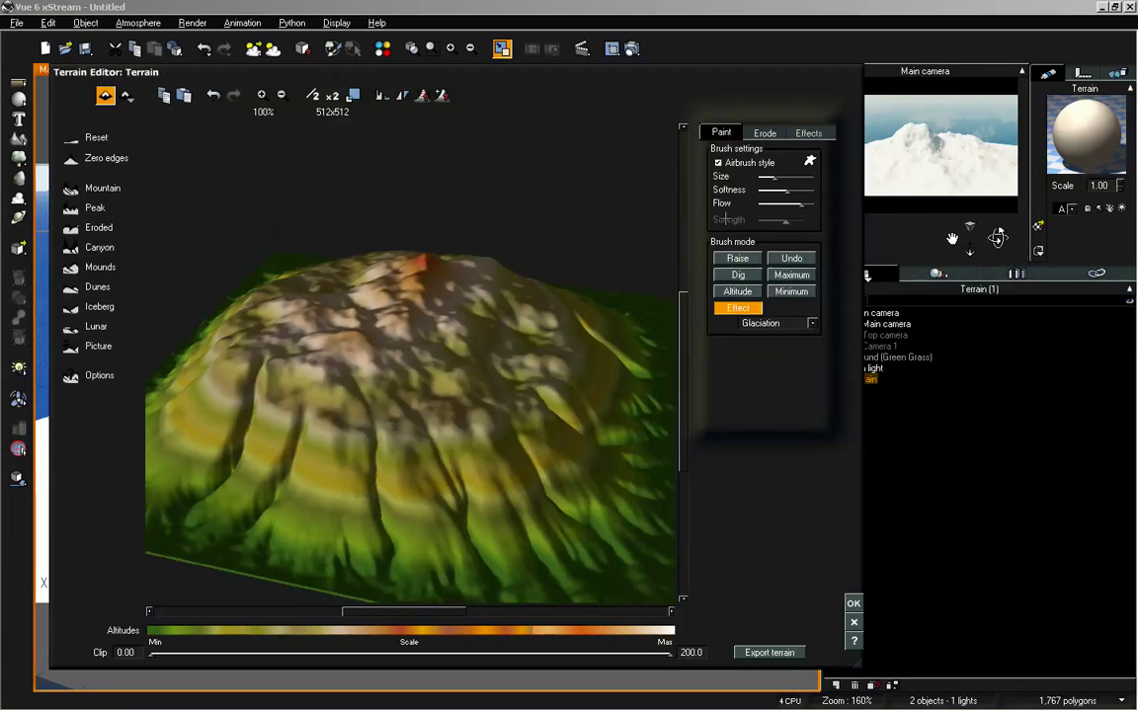
pyautogui.click(776, 322)
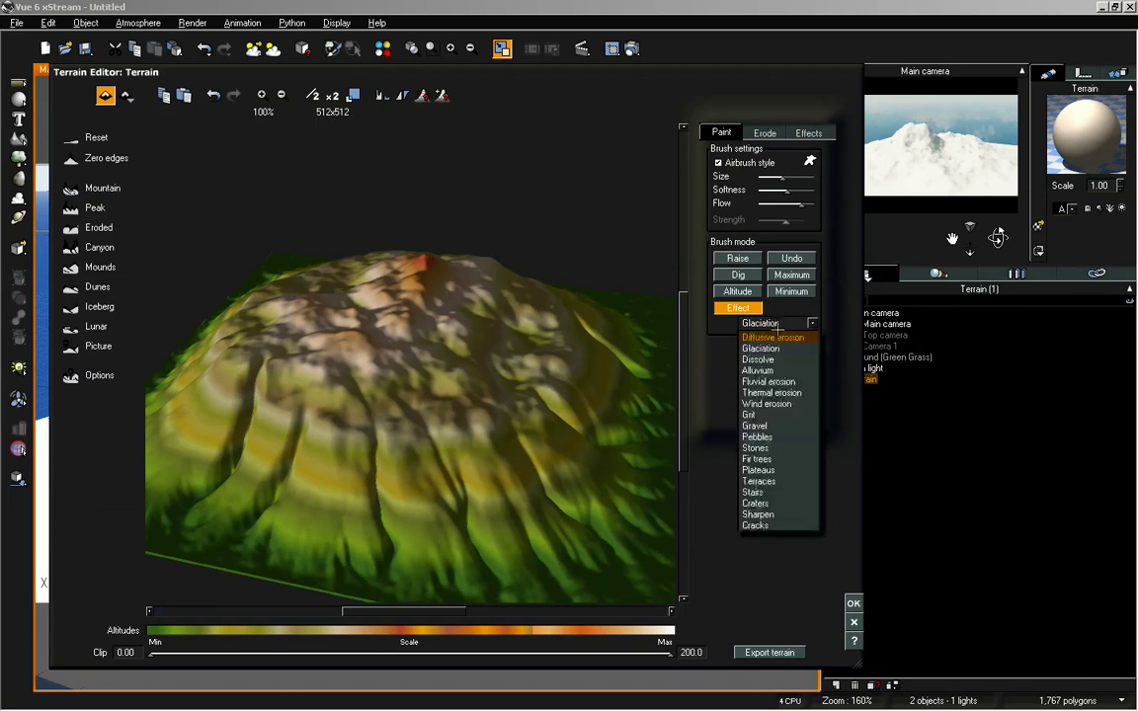
pyautogui.click(775, 336)
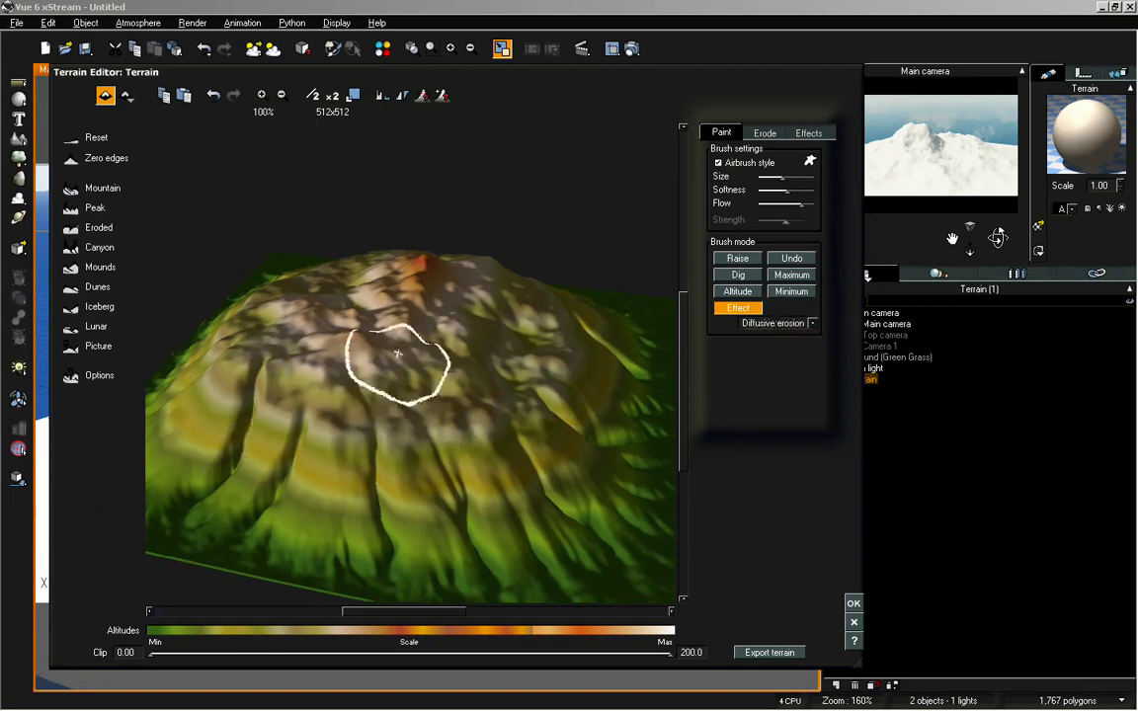
pyautogui.moveTo(501, 366); pyautogui.dragTo(529, 338, button='right')
# Step: Paint the Glaciation effect on the terrain's front slopes, reducing the brush flow partway through
pyautogui.click(773, 323)
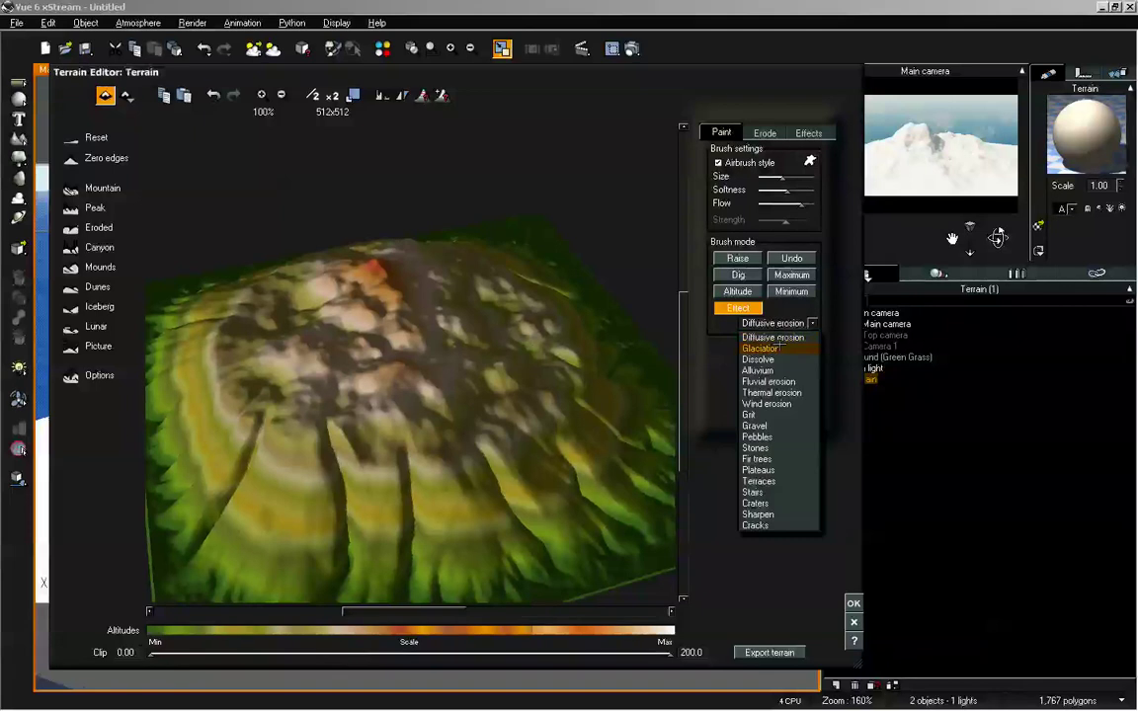
pyautogui.click(775, 348)
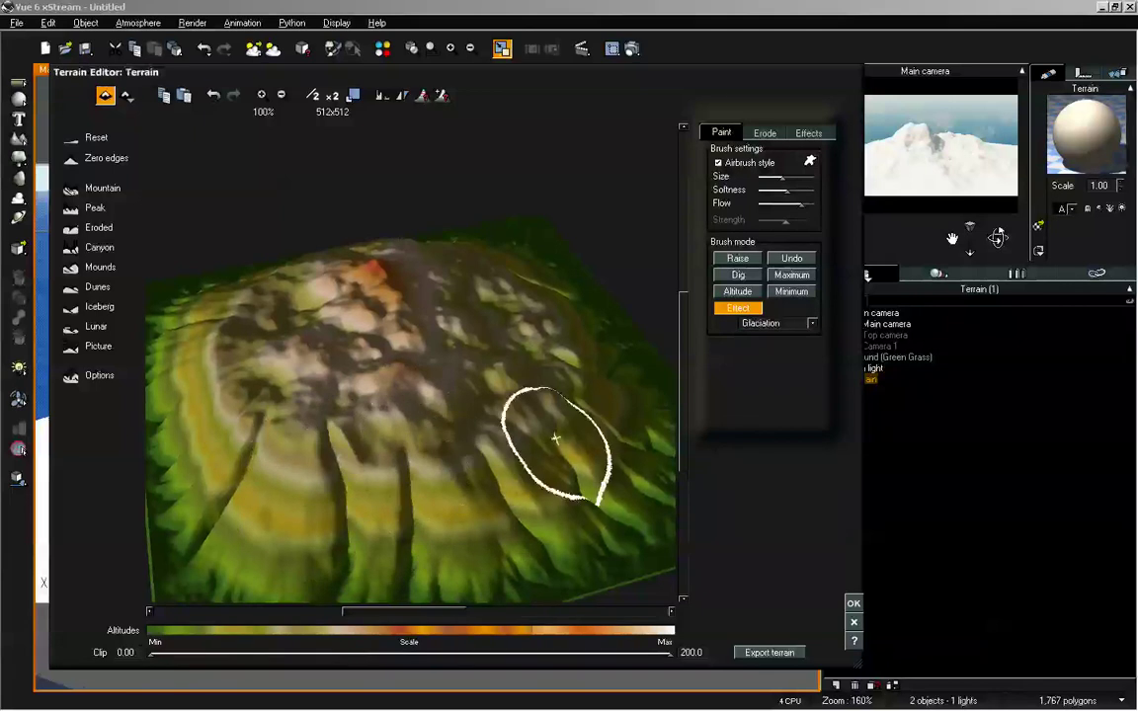
pyautogui.moveTo(528, 520); pyautogui.dragTo(514, 415, button='right')
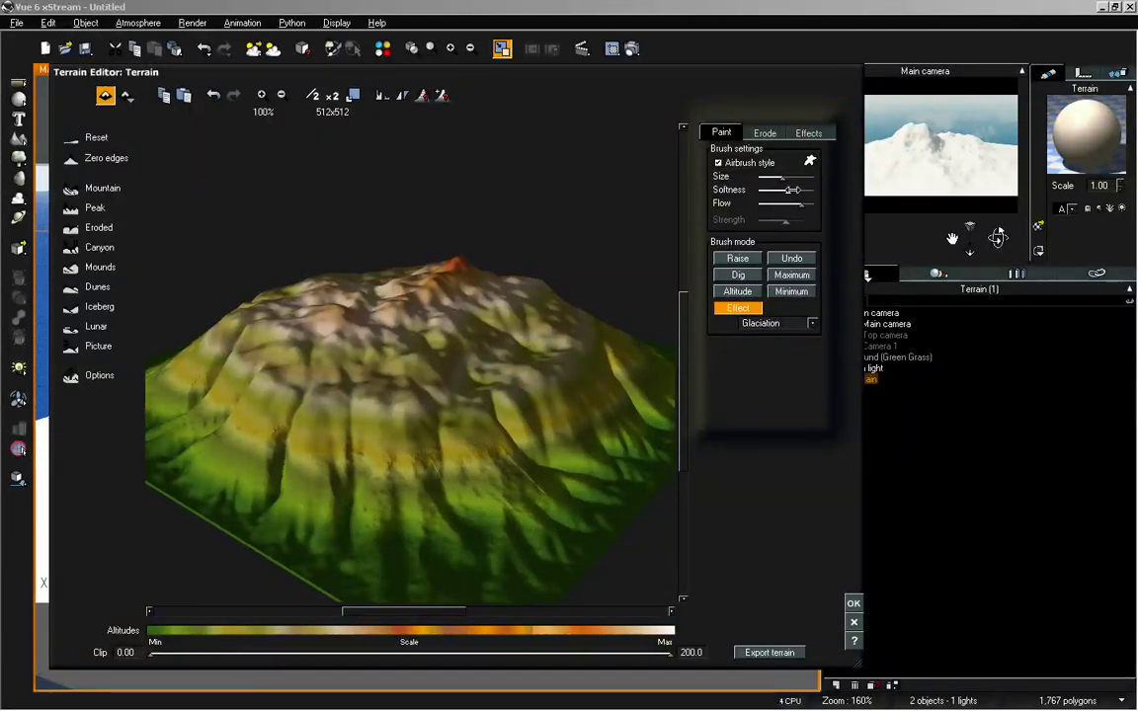
pyautogui.moveTo(806, 203); pyautogui.dragTo(780, 203)
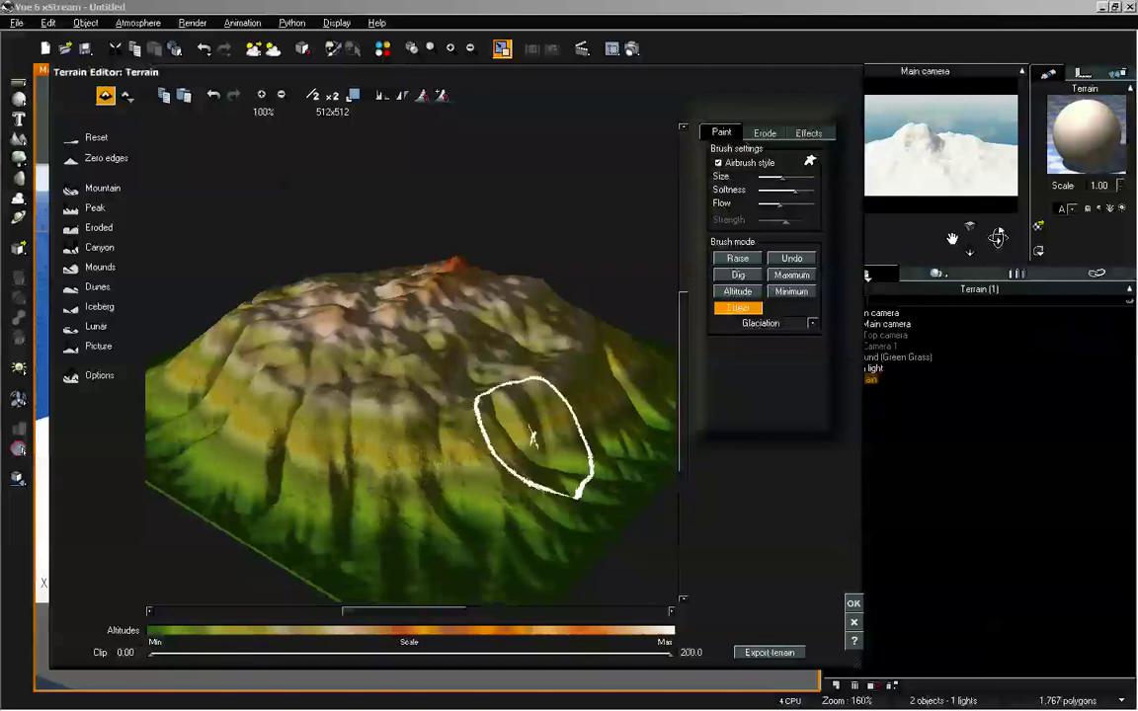
pyautogui.moveTo(476, 435)
pyautogui.mouseDown(button='right')
pyautogui.moveTo(480, 396)
pyautogui.moveTo(533, 419)
pyautogui.mouseUp(button='right')
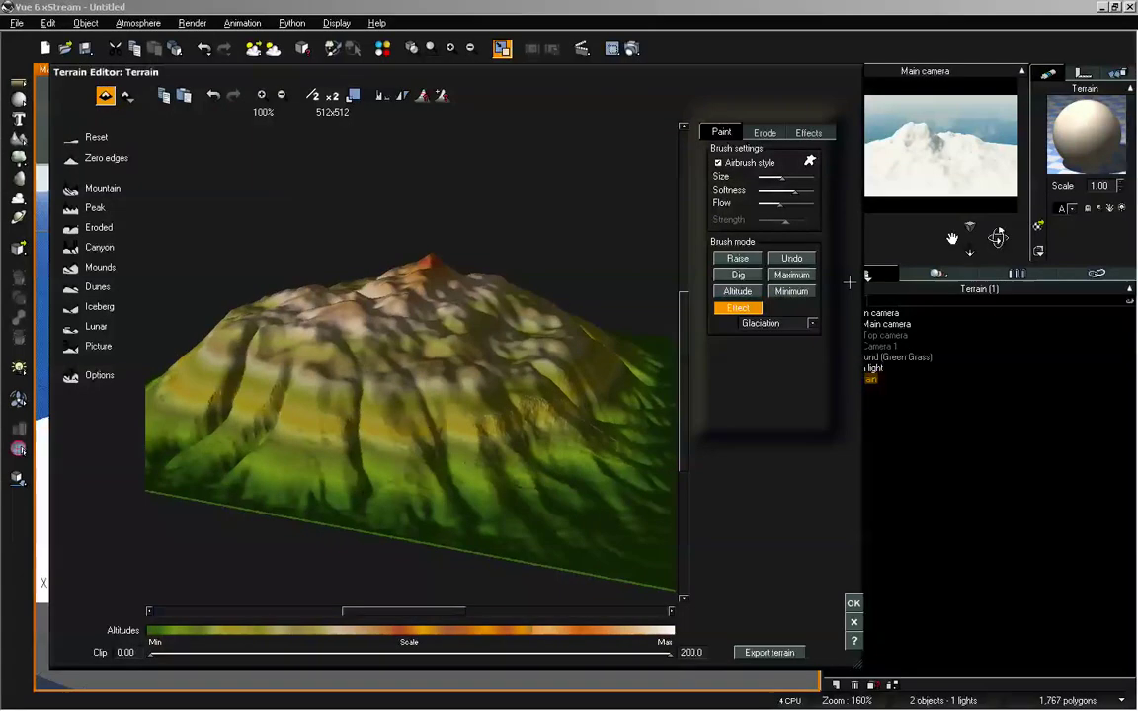
# Step: Set the brush effect to Alluvium and run several global erosion passes over the whole terrain
pyautogui.click(813, 322)
pyautogui.click(758, 370)
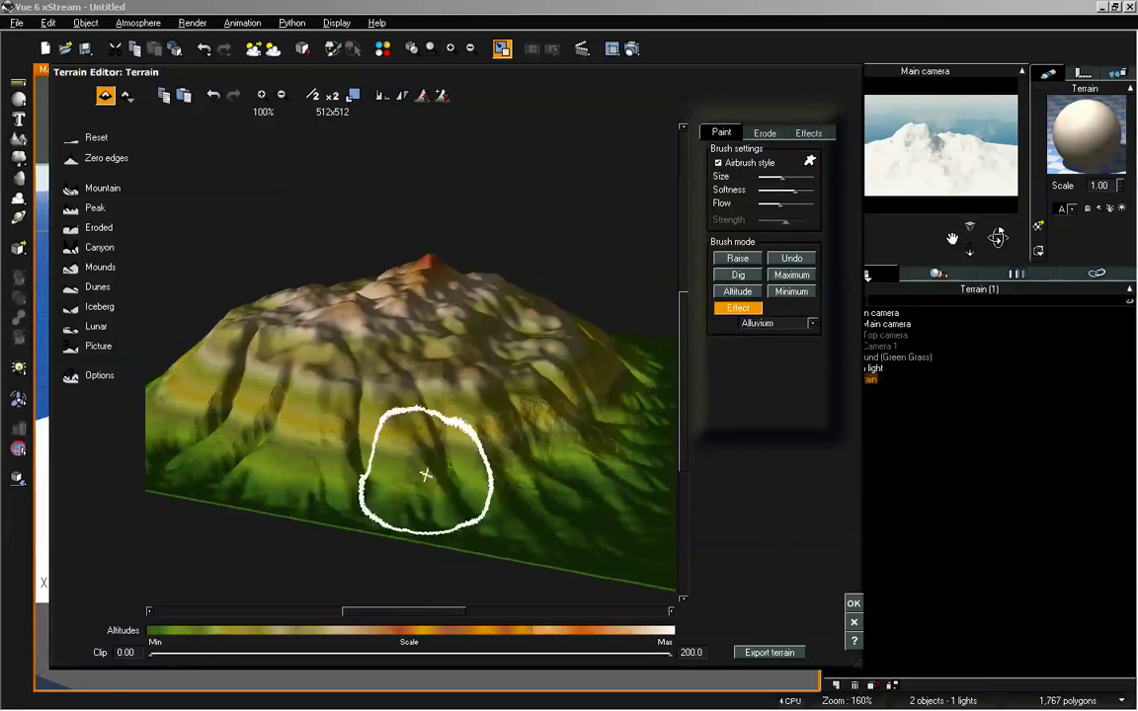
pyautogui.click(765, 132)
pyautogui.click(750, 192)
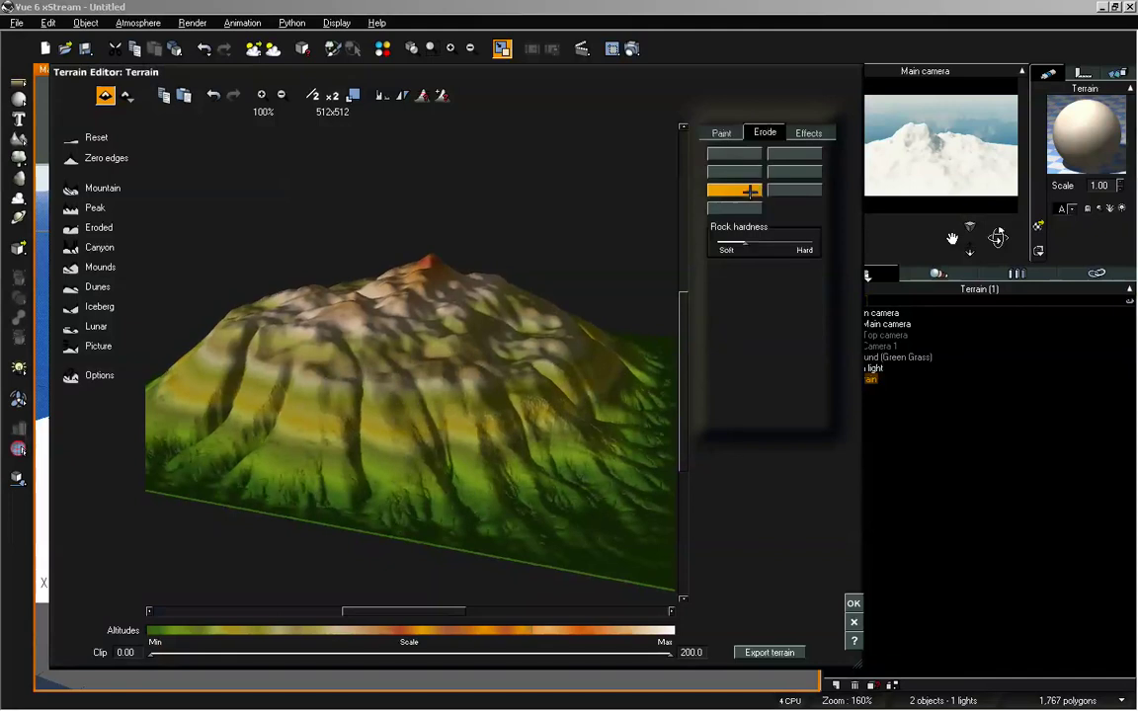
pyautogui.click(796, 189)
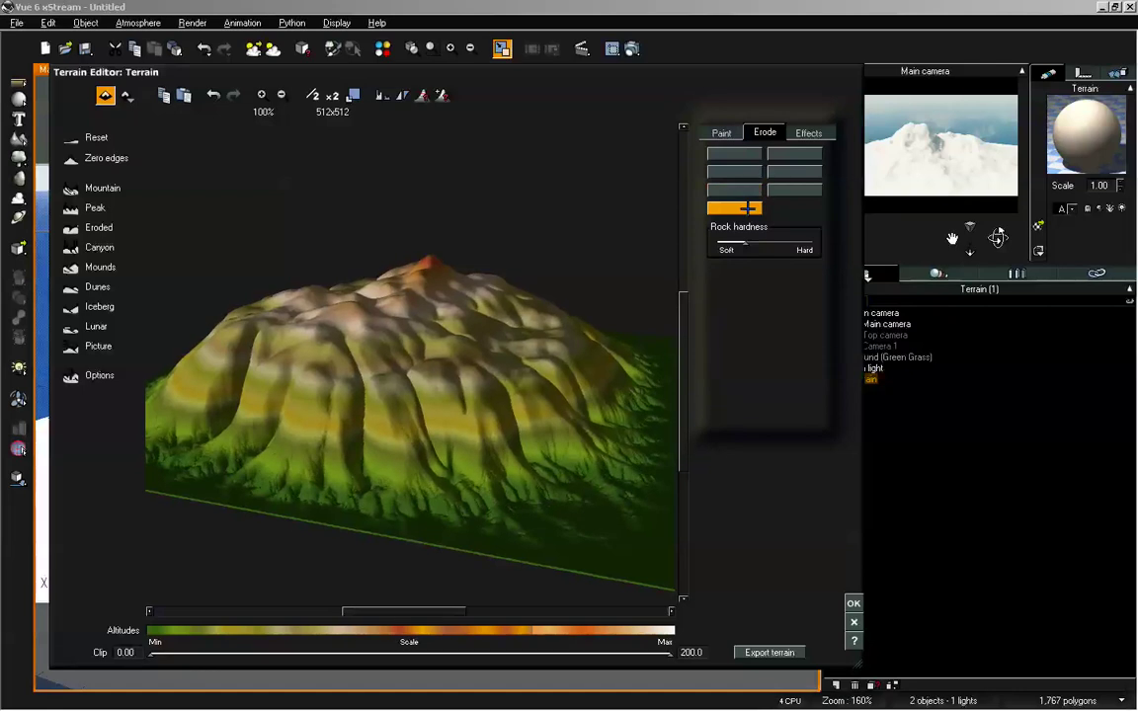
pyautogui.click(729, 150)
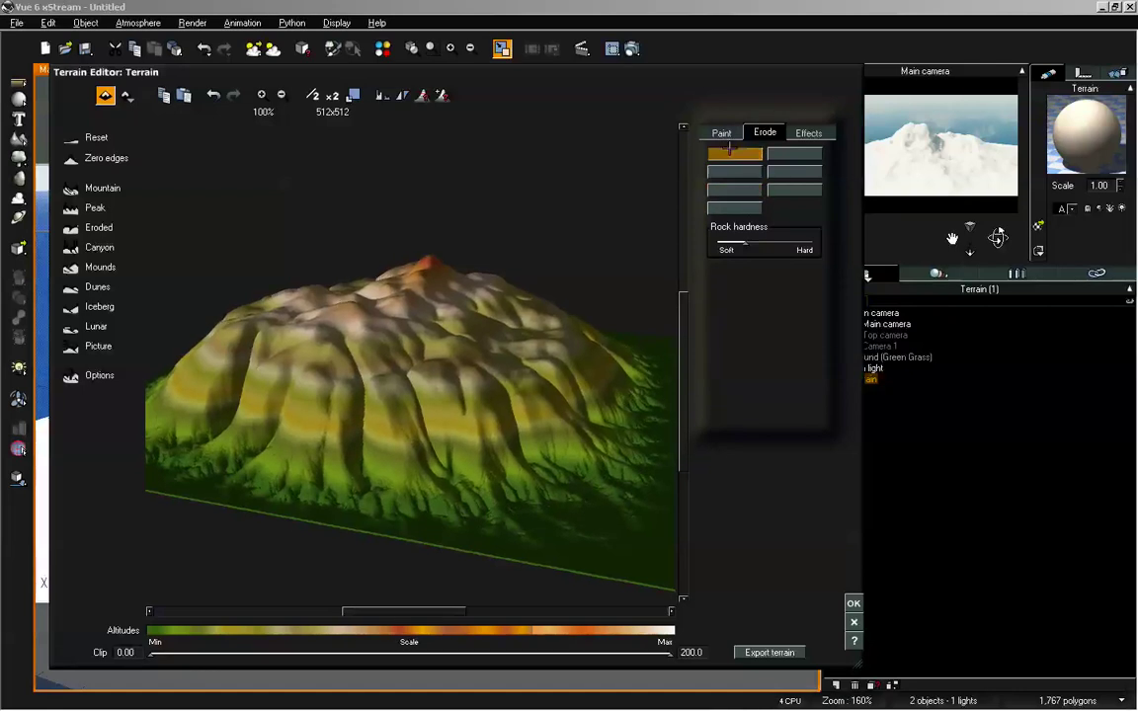
pyautogui.moveTo(645, 330)
pyautogui.mouseDown(button='right')
pyautogui.moveTo(625, 358)
pyautogui.moveTo(582, 355)
pyautogui.moveTo(595, 356)
pyautogui.mouseUp(button='right')
# Step: Inspect the eroded terrain from several sides and double its resolution to 1024x1024
pyautogui.click(719, 137)
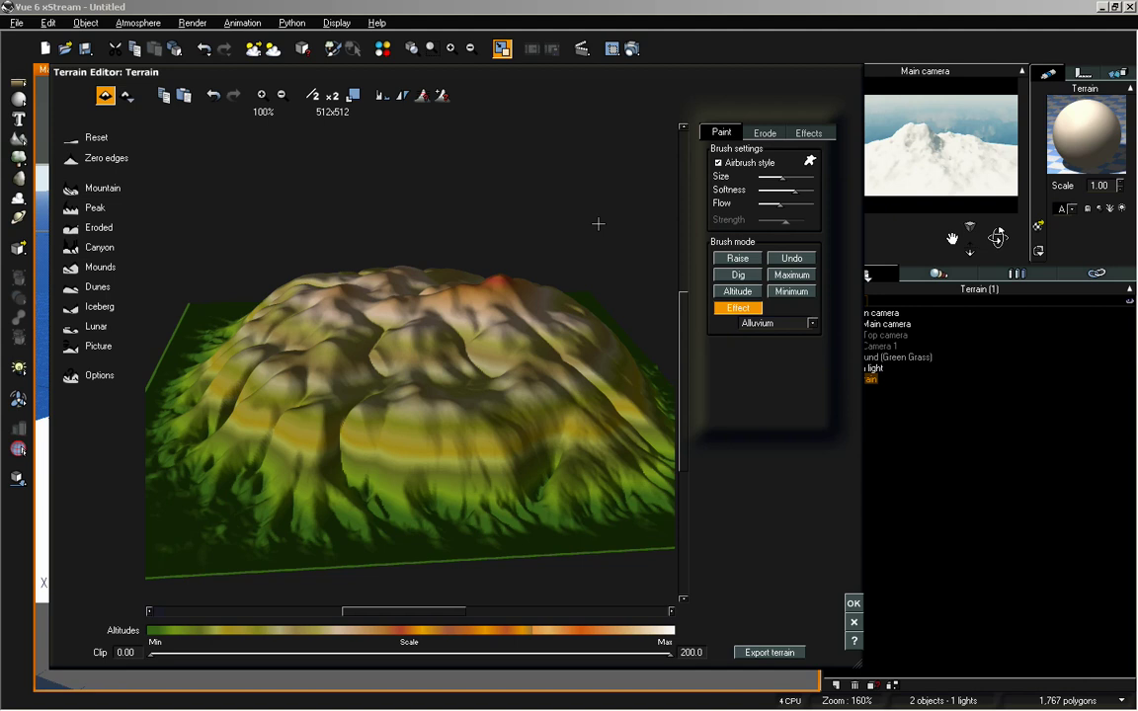
pyautogui.moveTo(598, 224)
pyautogui.mouseDown(button='right')
pyautogui.moveTo(520, 287)
pyautogui.moveTo(587, 298)
pyautogui.moveTo(594, 270)
pyautogui.mouseUp(button='right')
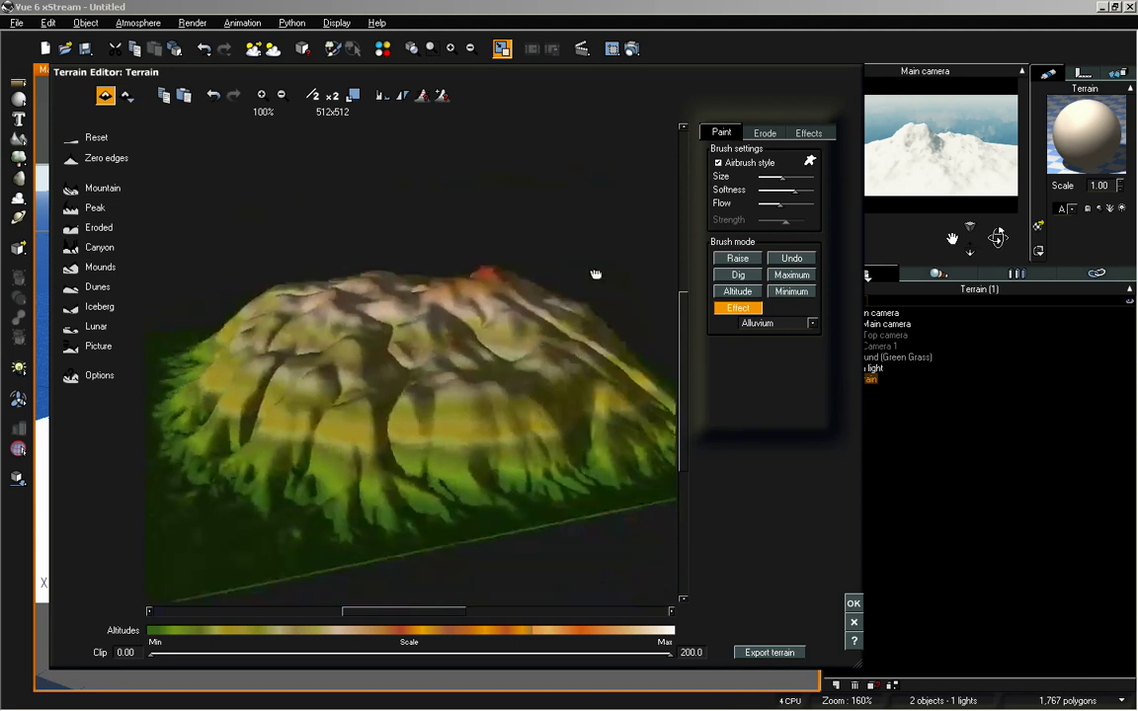
pyautogui.moveTo(470, 343)
pyautogui.mouseDown(button='right')
pyautogui.moveTo(414, 293)
pyautogui.moveTo(456, 306)
pyautogui.mouseUp(button='right')
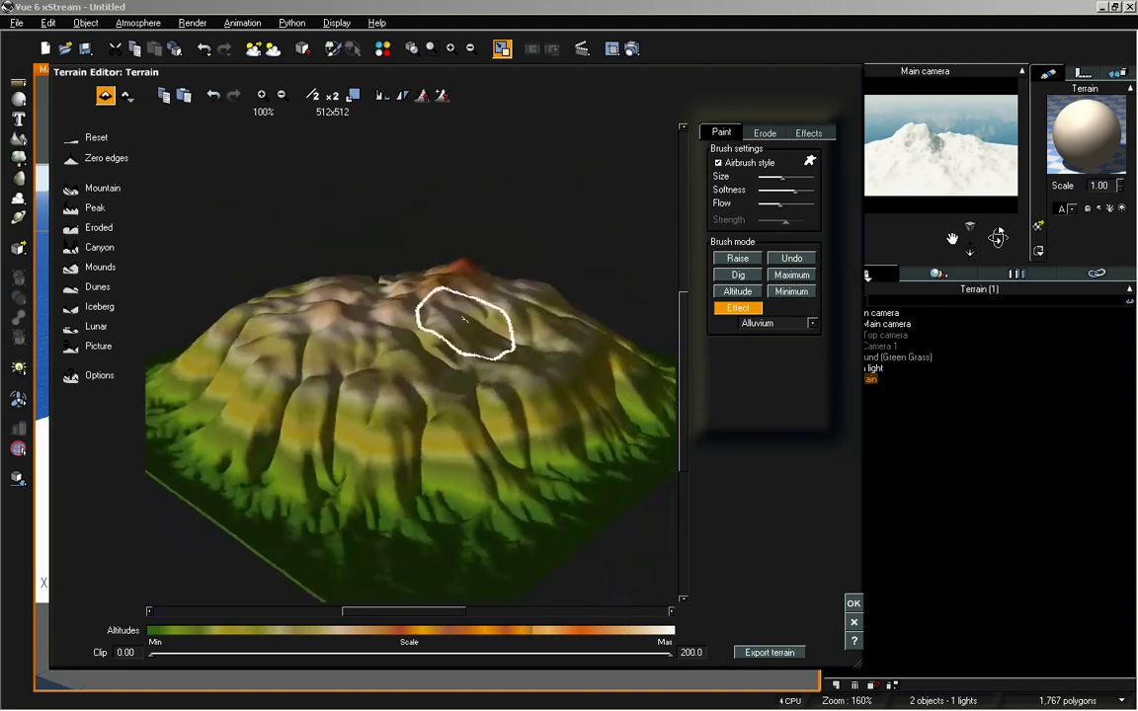
pyautogui.click(333, 95)
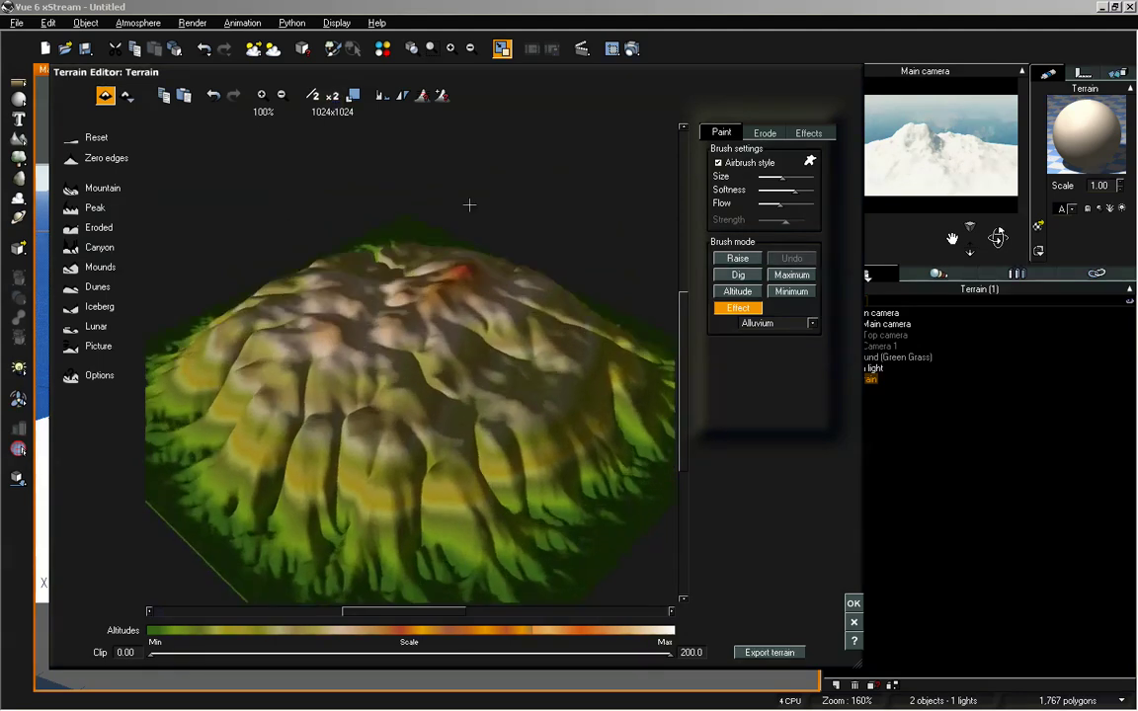
pyautogui.moveTo(478, 279); pyautogui.dragTo(475, 253, button='right')
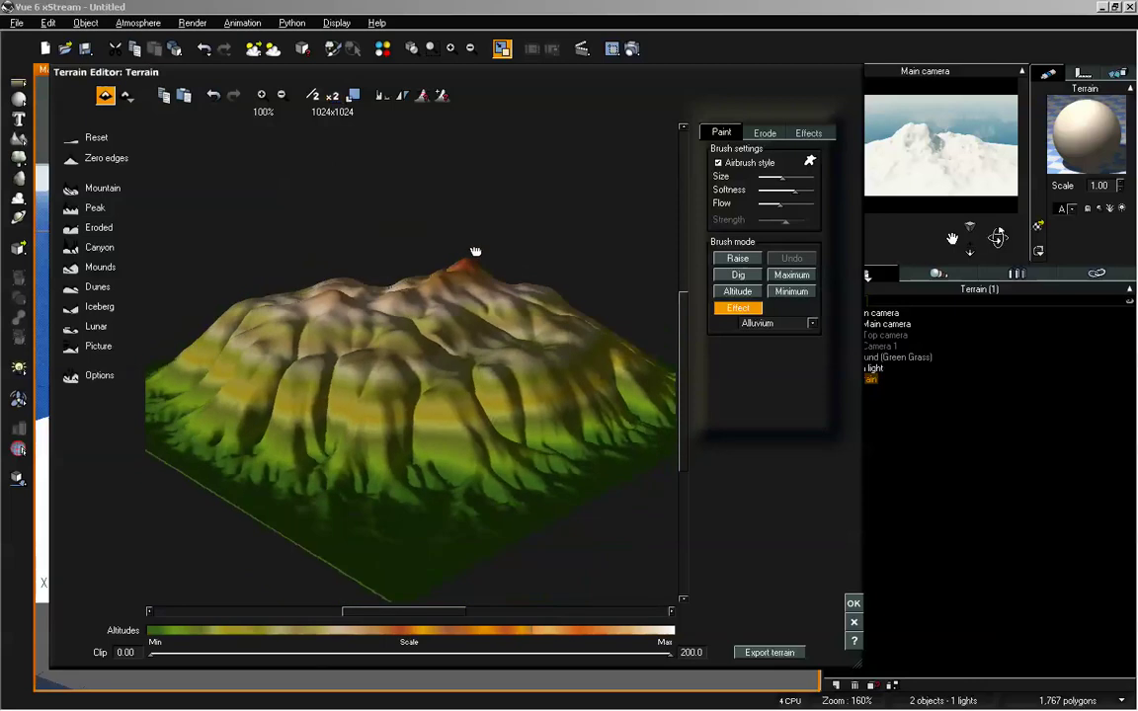
# Step: Accept the terrain edits and orbit the main camera so the island and its waterline come into frame
pyautogui.click(767, 133)
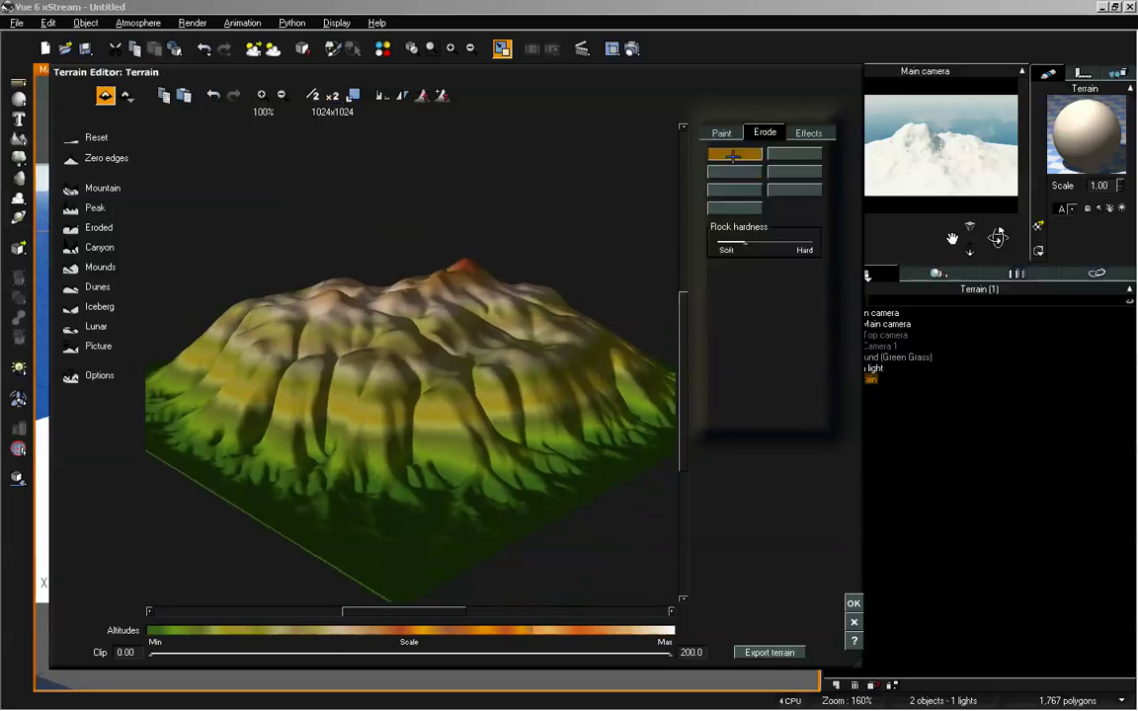
pyautogui.moveTo(582, 269); pyautogui.dragTo(582, 282, button='right')
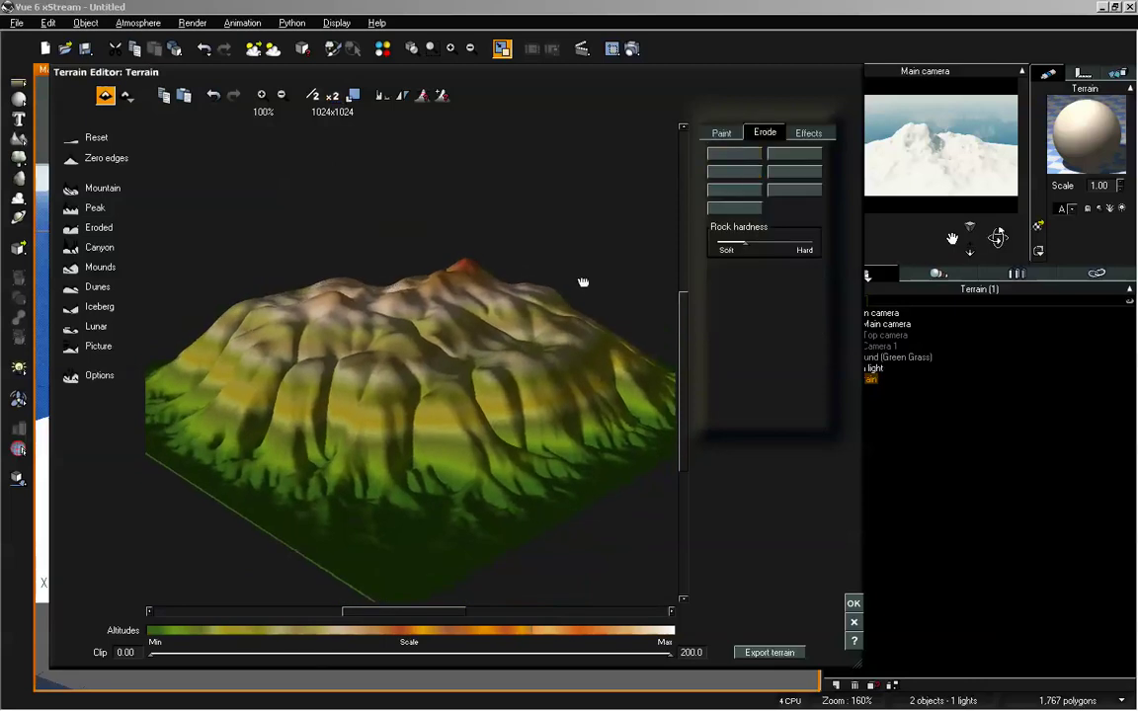
pyautogui.click(718, 129)
pyautogui.click(852, 602)
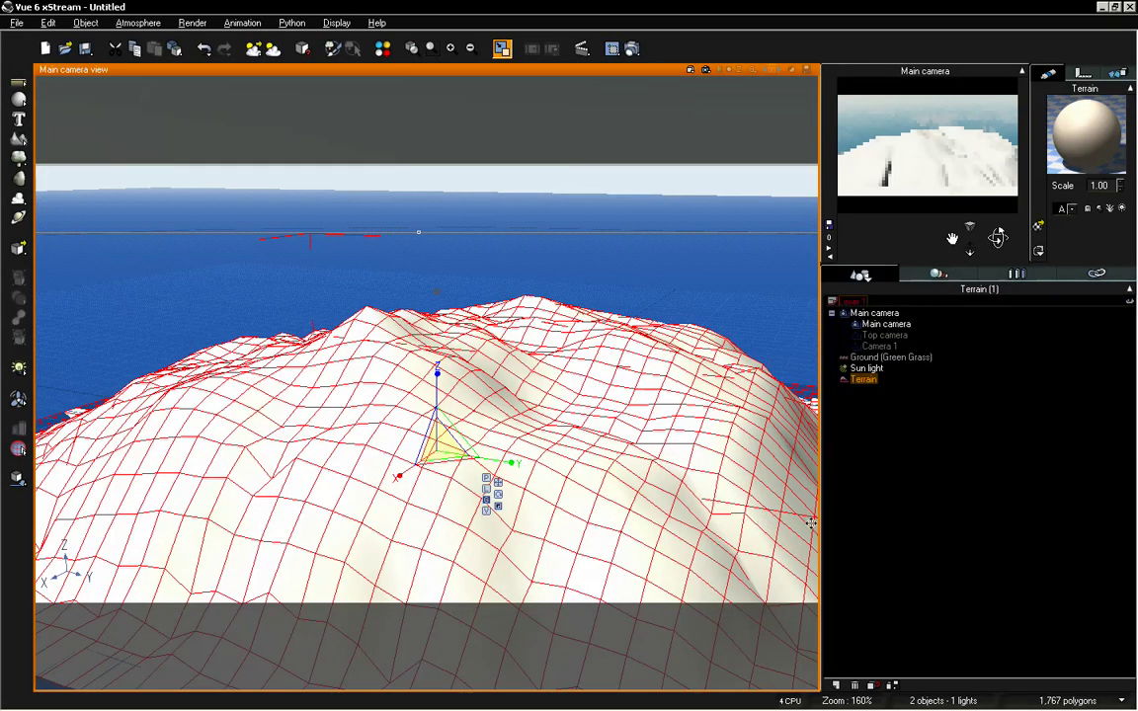
pyautogui.moveTo(974, 248); pyautogui.dragTo(998, 237)
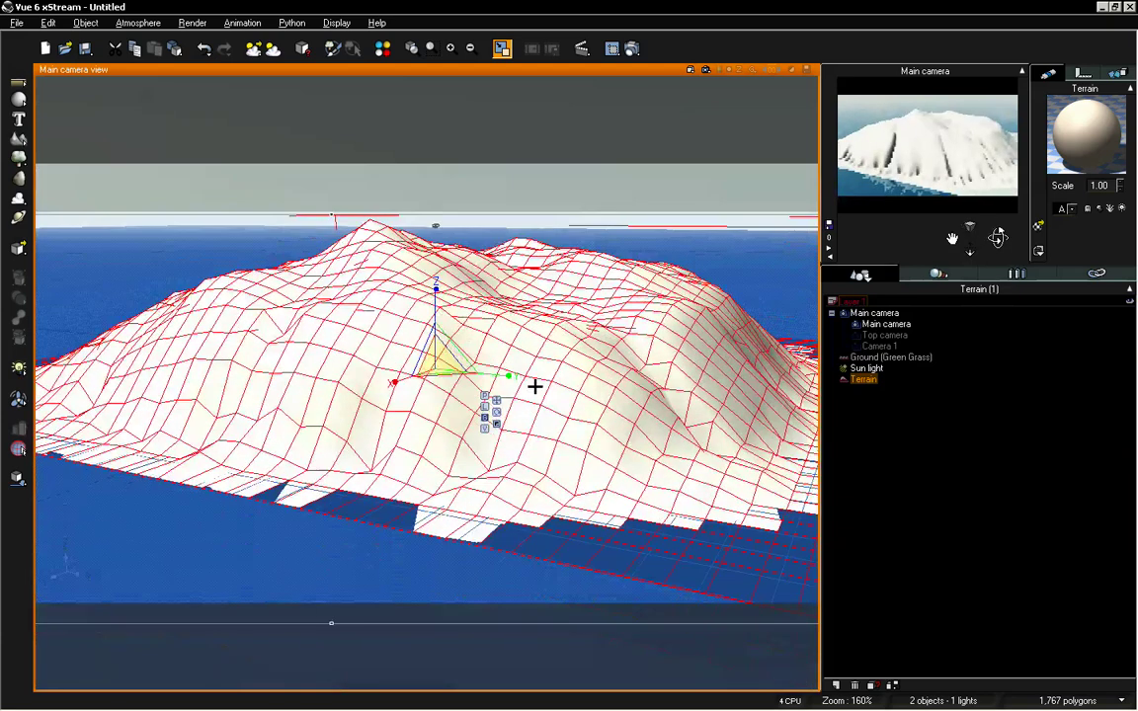
# Step: Reopen the terrain for editing, set its lower clip to 2.12 to cut away the flat base, and accept
pyautogui.rightClick(669, 330)
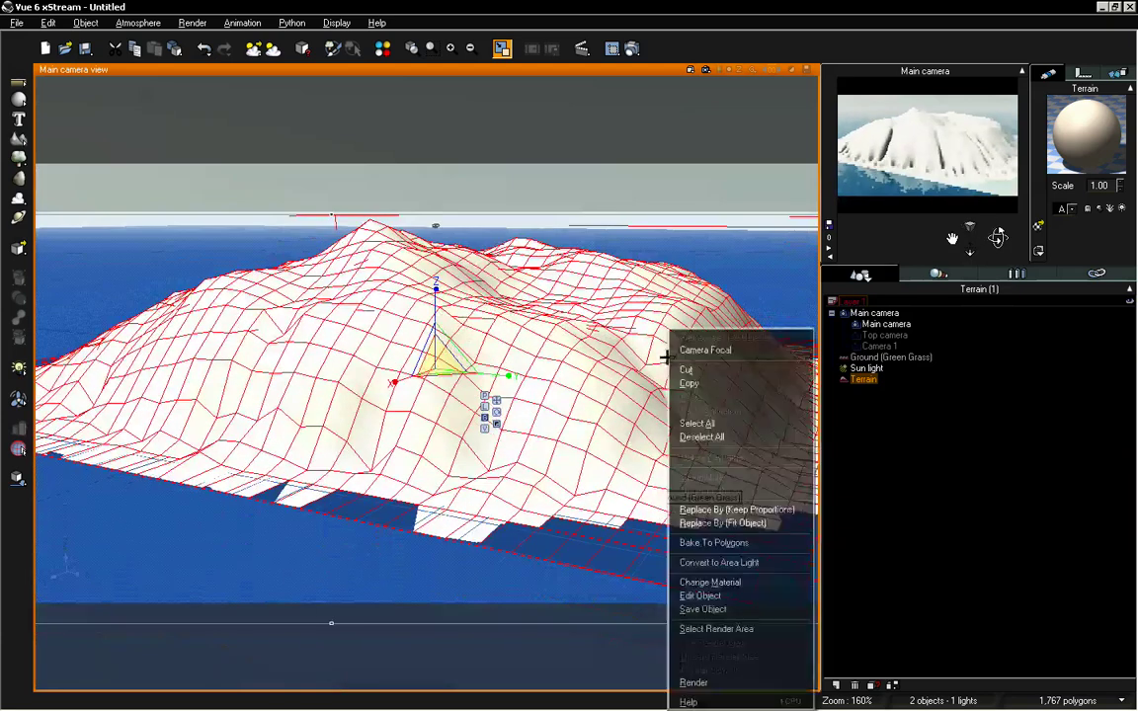
pyautogui.click(719, 596)
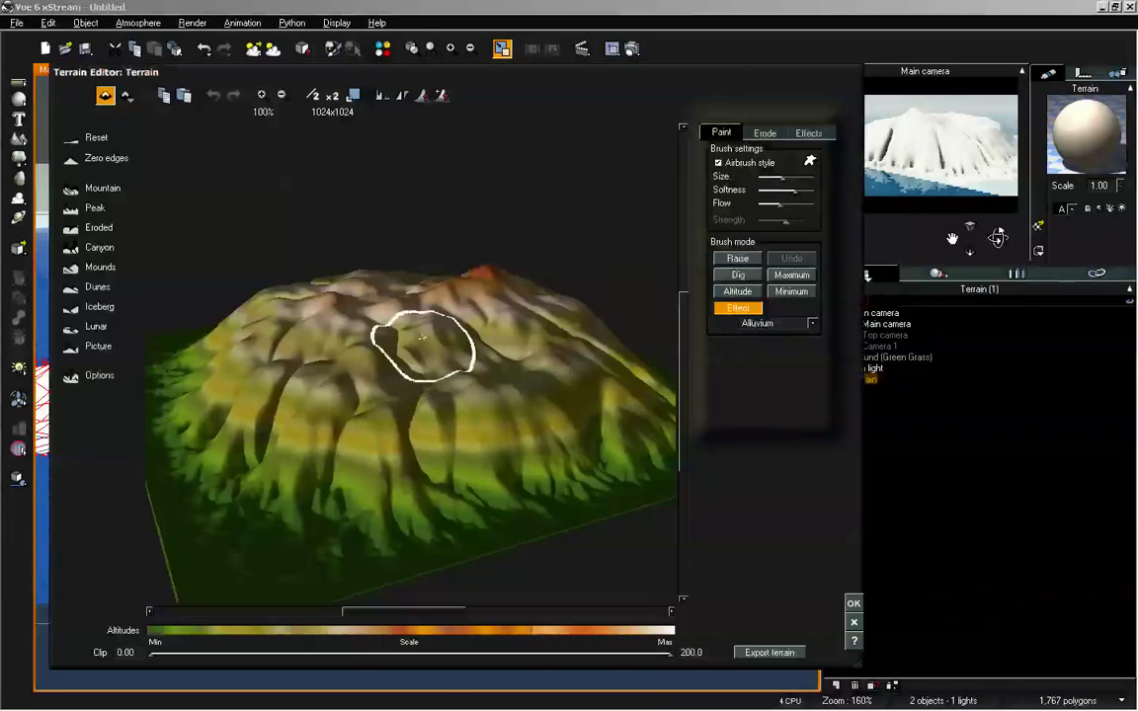
pyautogui.moveTo(147, 653); pyautogui.dragTo(155, 653)
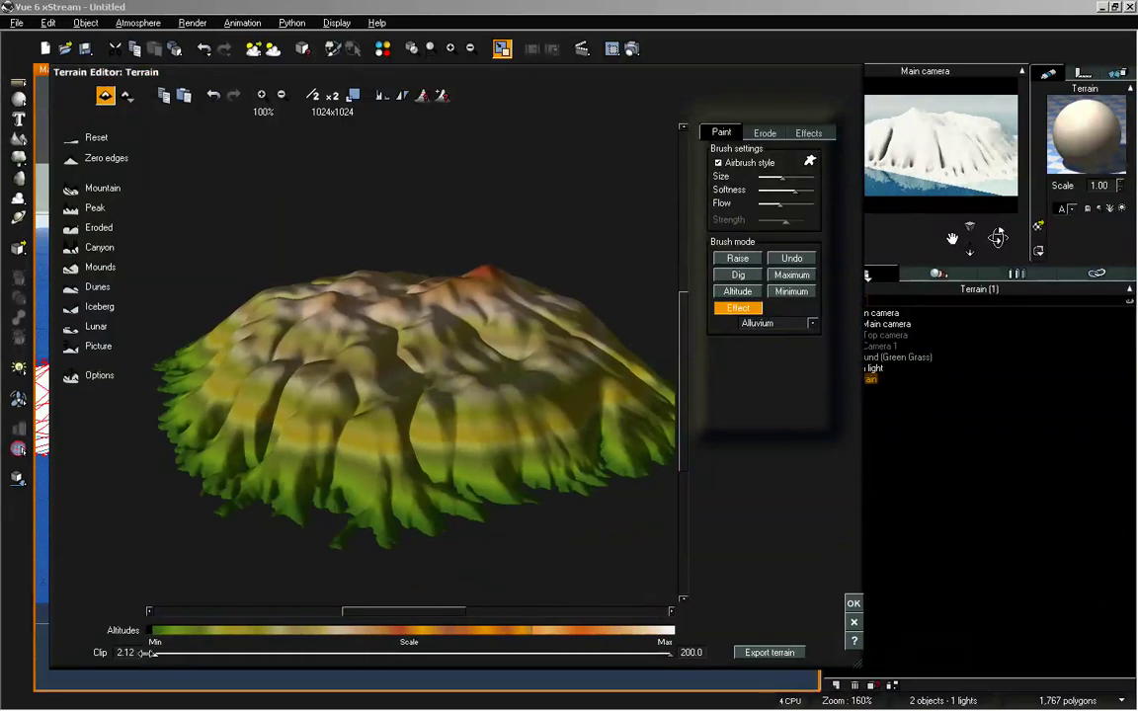
pyautogui.moveTo(342, 485)
pyautogui.mouseDown(button='right')
pyautogui.moveTo(435, 346)
pyautogui.moveTo(439, 356)
pyautogui.mouseUp(button='right')
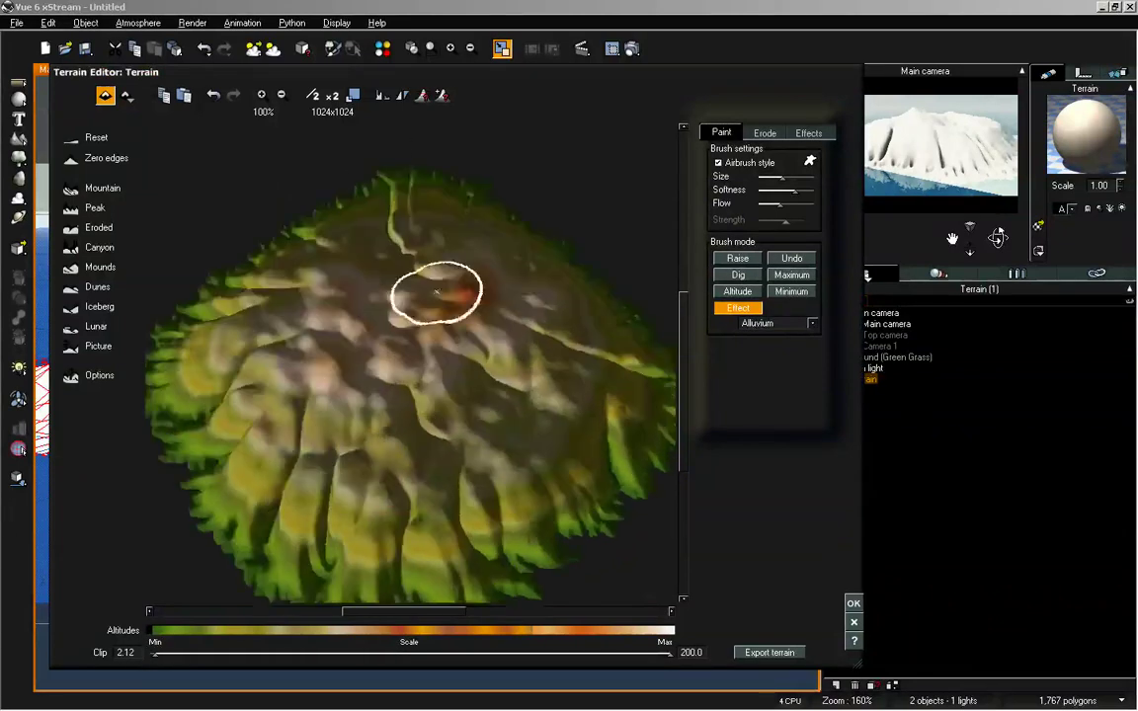
pyautogui.moveTo(436, 294); pyautogui.dragTo(449, 366, button='right')
pyautogui.click(853, 602)
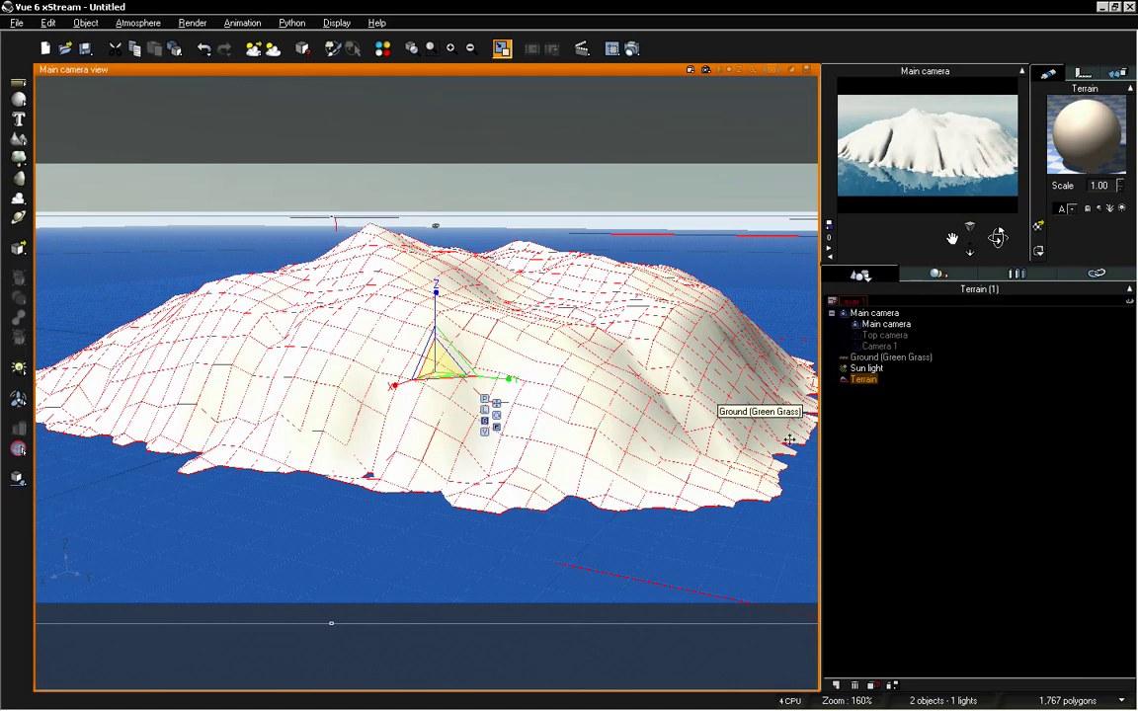
# Step: Deselect the terrain and tilt the main camera view slightly downward over the island
pyautogui.click(949, 460)
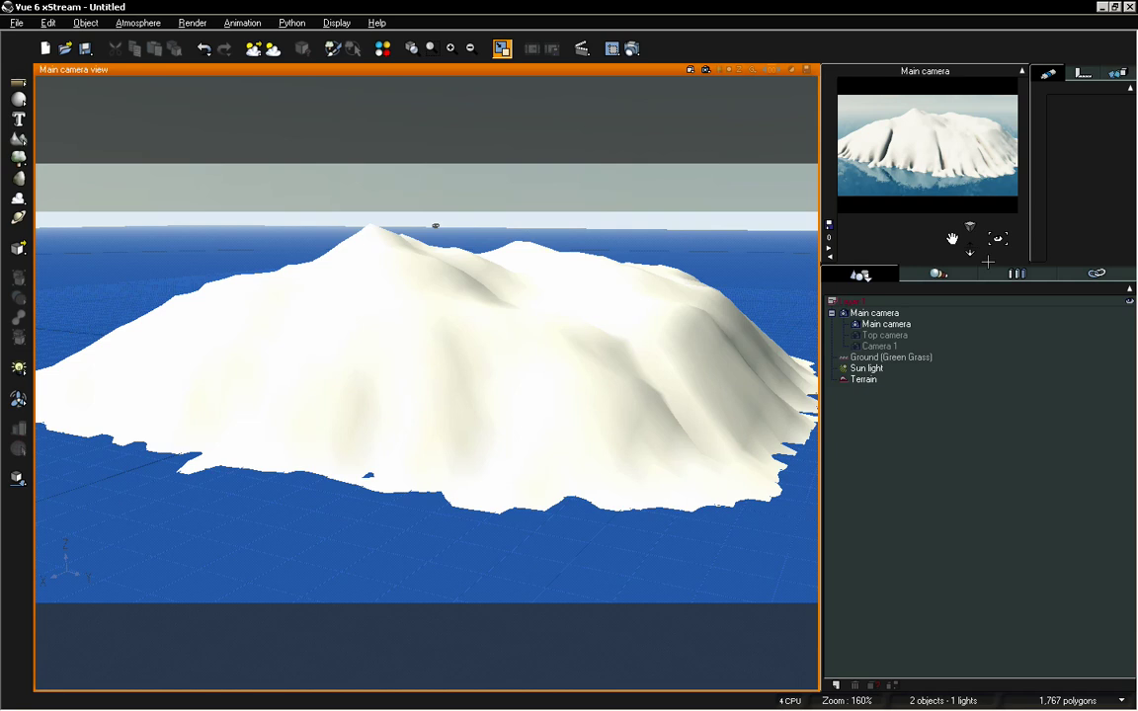
pyautogui.moveTo(994, 242)
pyautogui.mouseDown()
pyautogui.moveTo(994, 296)
pyautogui.moveTo(994, 252)
pyautogui.mouseUp()
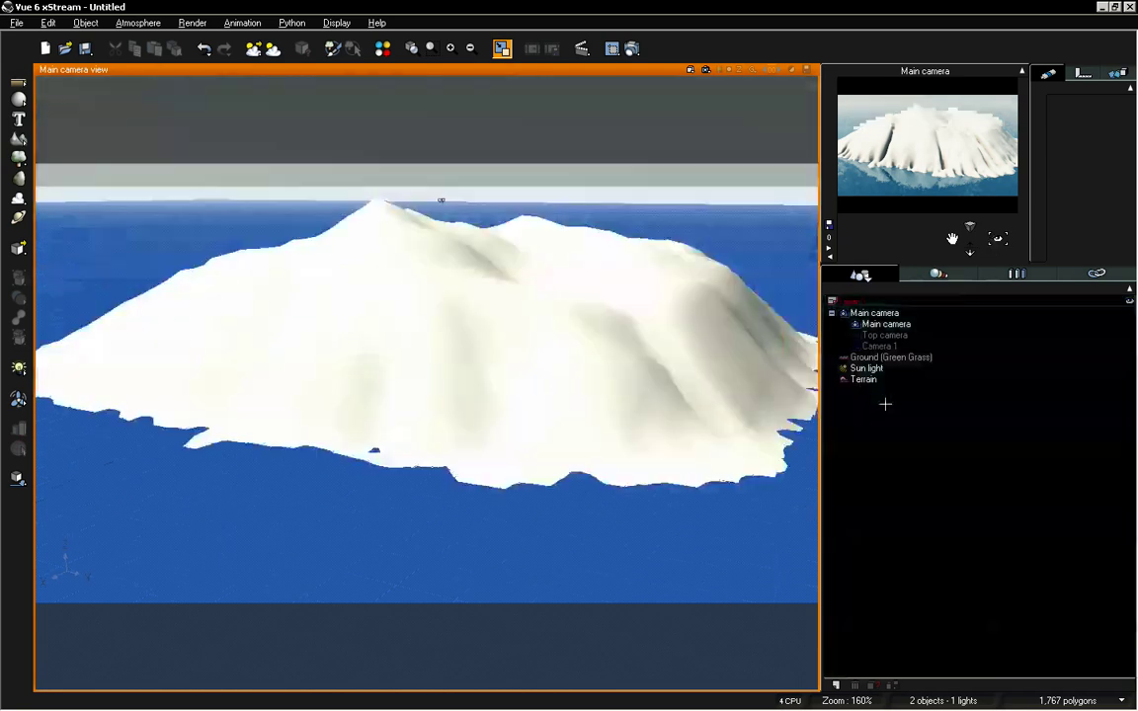
pyautogui.click(865, 380)
pyautogui.click(903, 454)
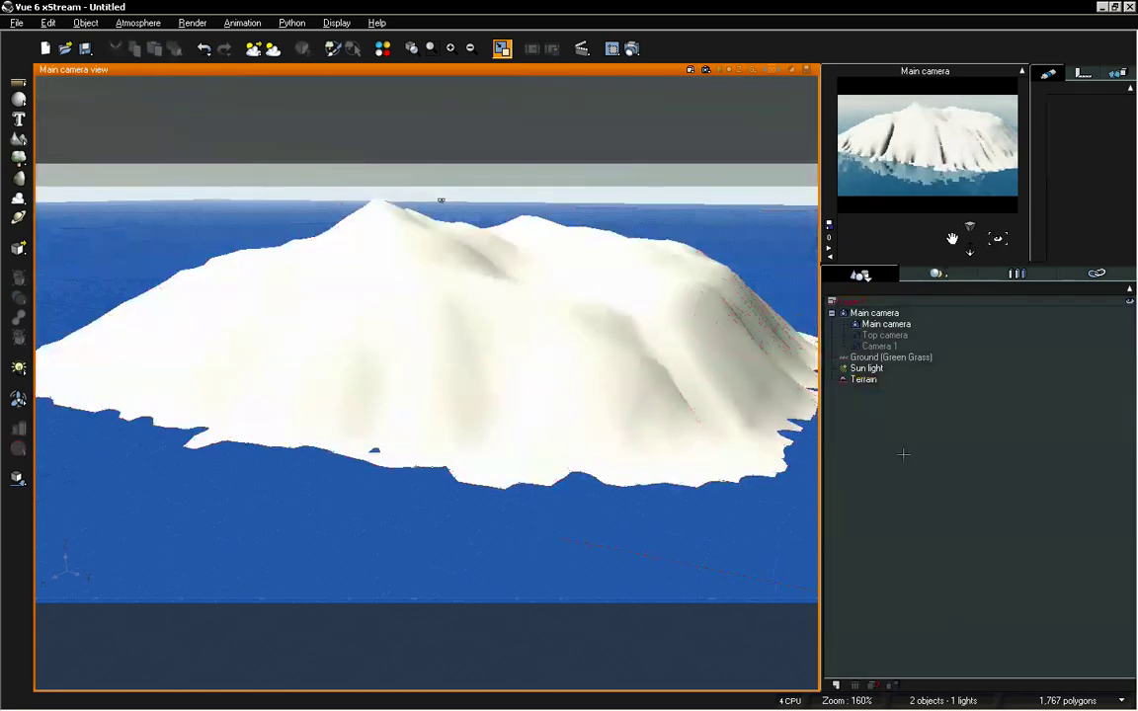
# Step: Select the terrain and orbit the main camera down to a low view of the island against the sky
pyautogui.click(864, 379)
pyautogui.moveTo(1004, 229); pyautogui.dragTo(1000, 232)
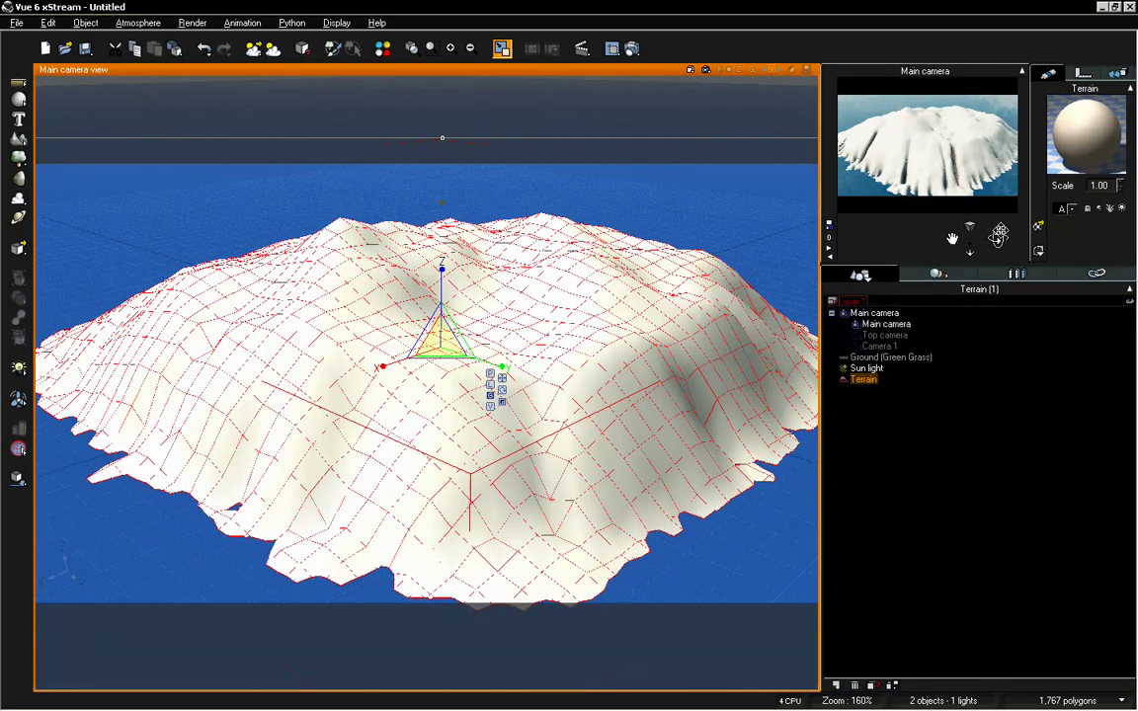
pyautogui.moveTo(1001, 233); pyautogui.dragTo(972, 250)
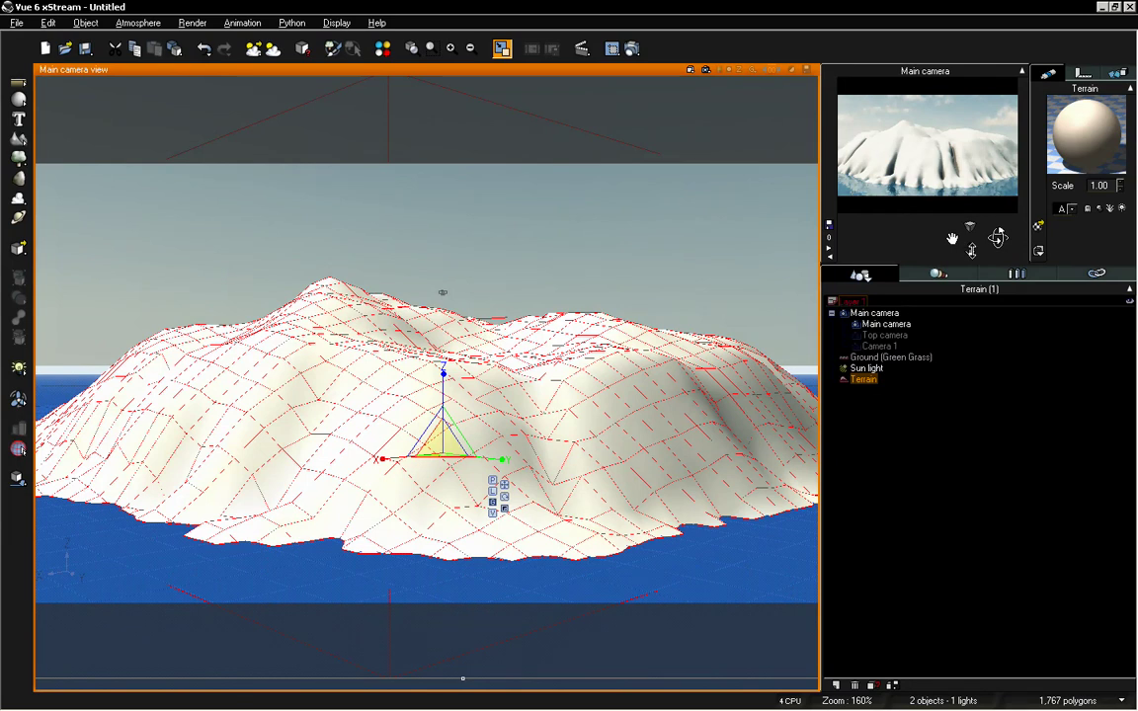
# Step: Change the atmosphere's lighting model to Global illumination and accept the change
pyautogui.click(138, 22)
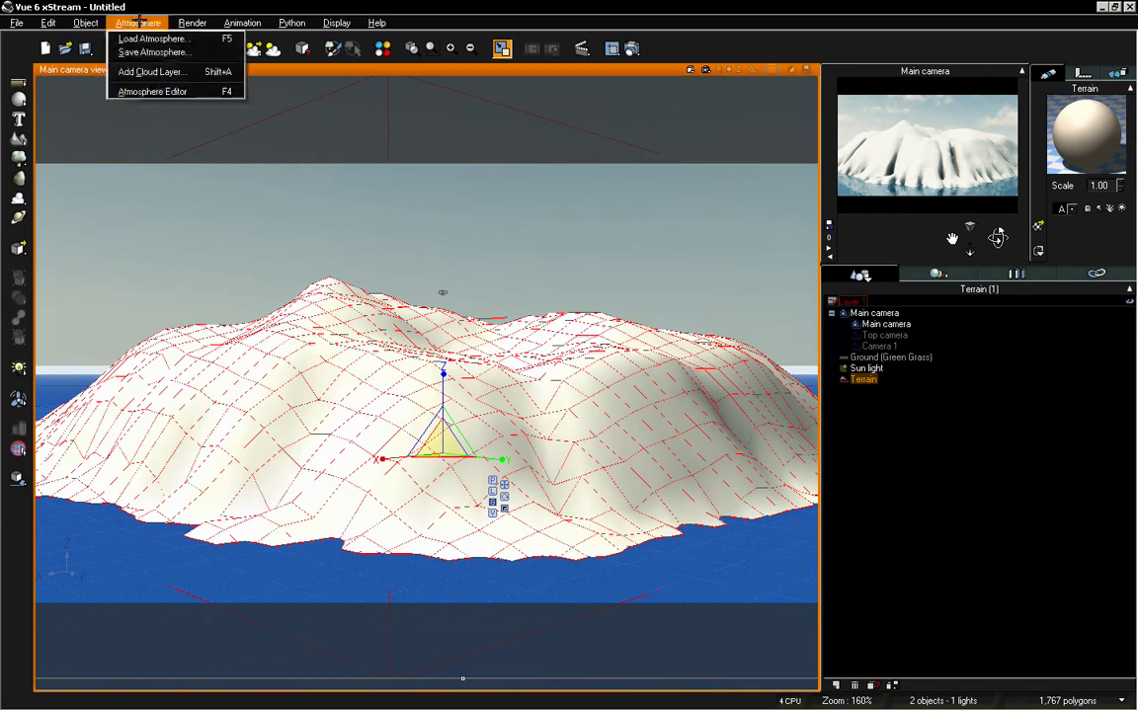
pyautogui.click(153, 91)
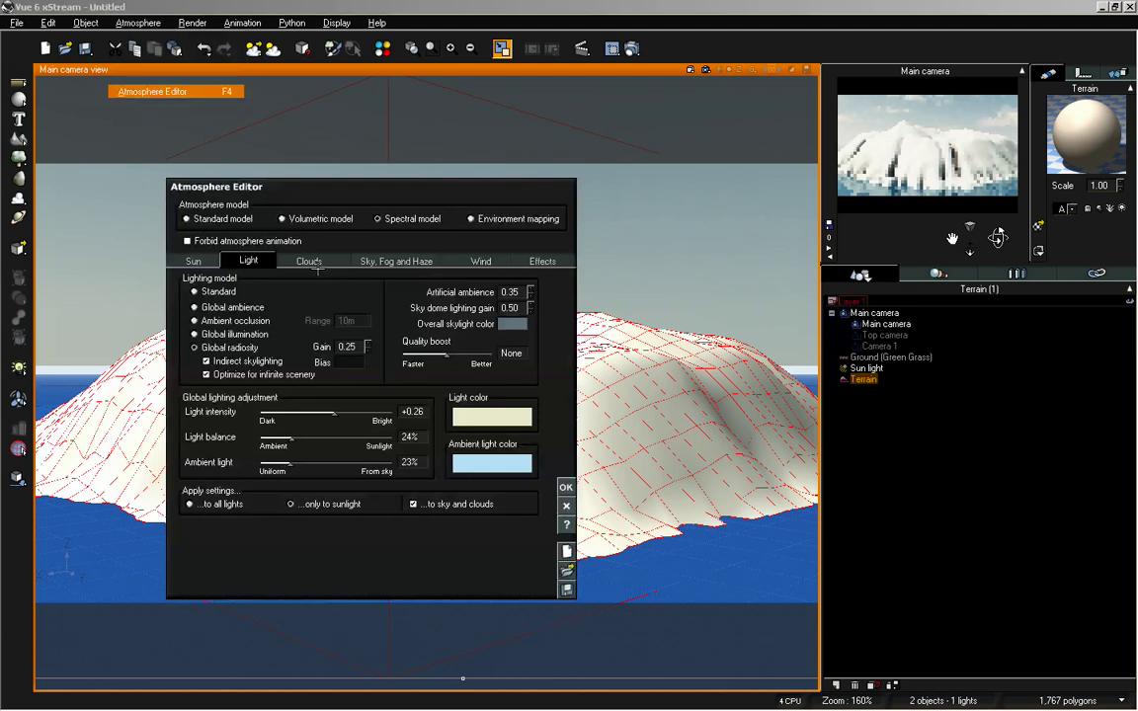
pyautogui.click(230, 335)
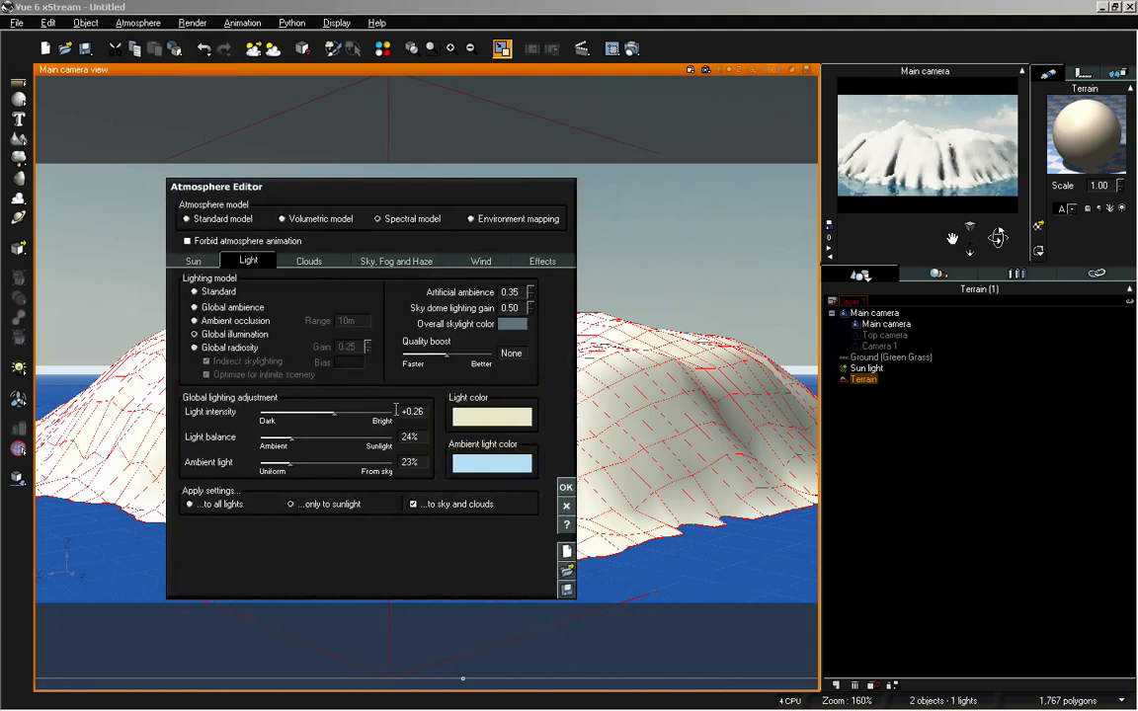
pyautogui.click(566, 486)
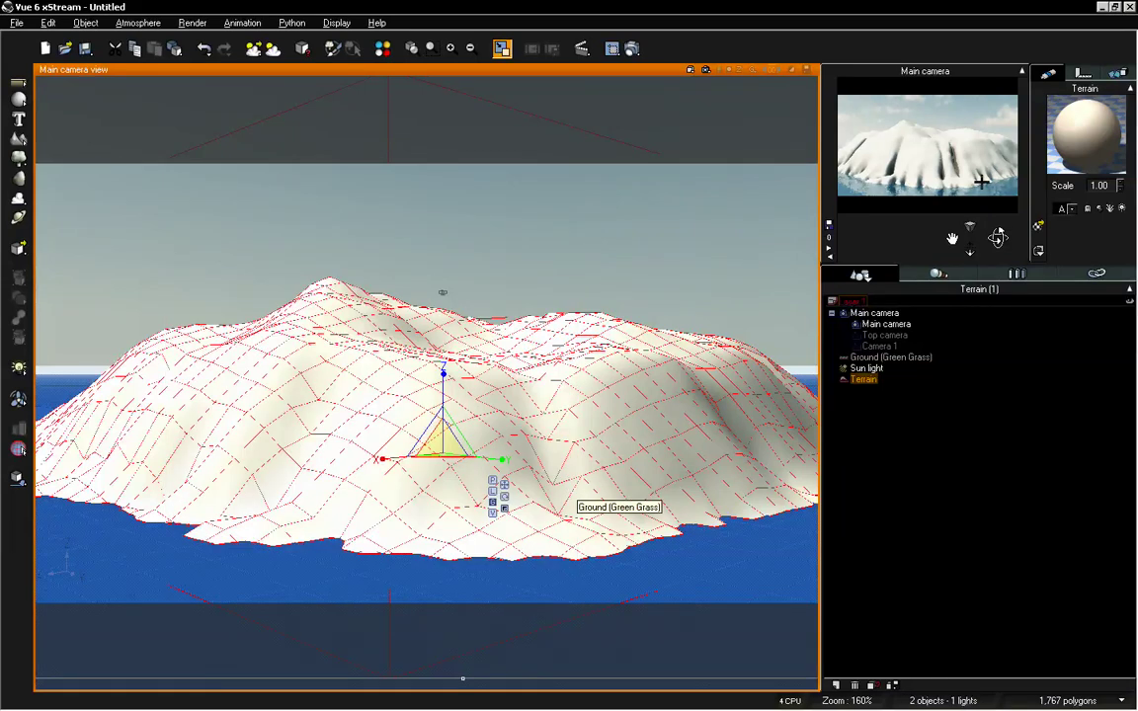
# Step: Move the main camera slightly around the island, then set the sun's pitch to about 143.1 in the atmosphere settings and accept
pyautogui.moveTo(973, 237); pyautogui.dragTo(975, 253)
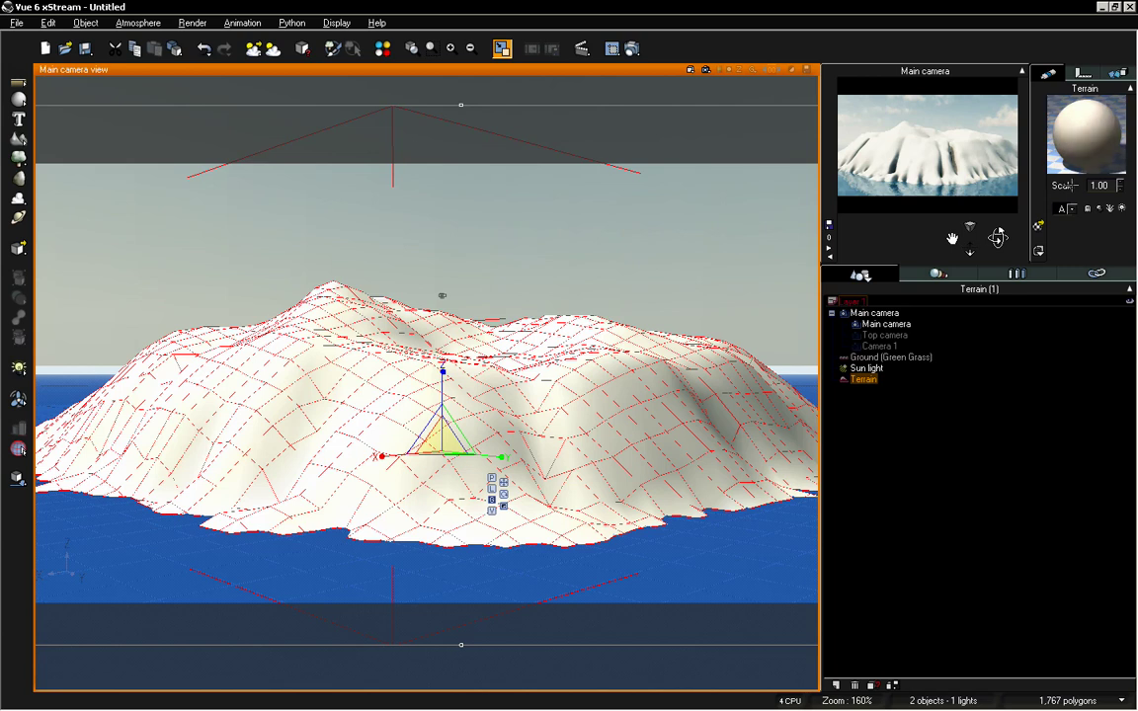
pyautogui.moveTo(998, 237); pyautogui.dragTo(997, 237)
pyautogui.click(137, 23)
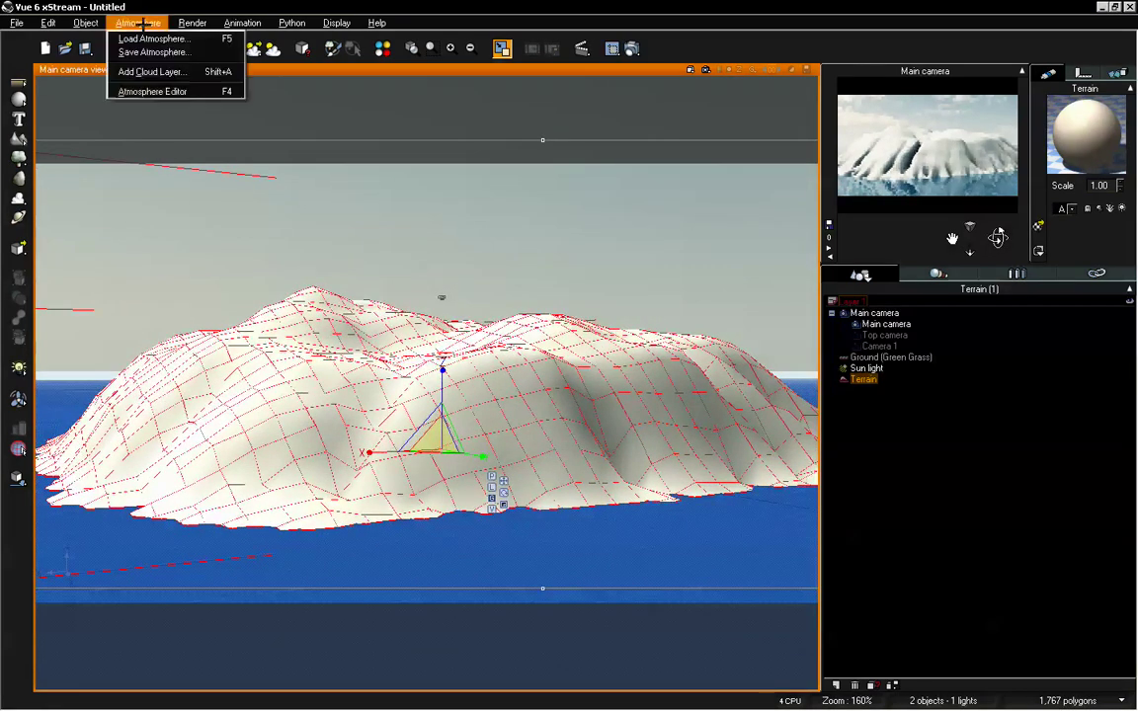
pyautogui.click(152, 91)
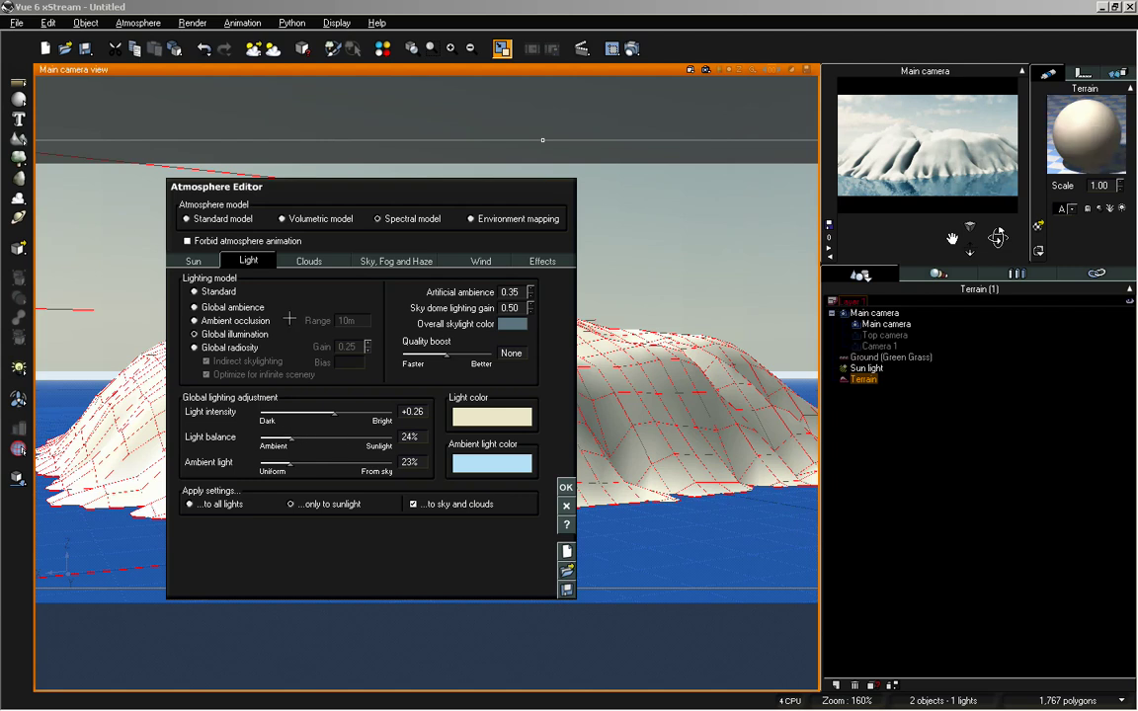
pyautogui.click(202, 261)
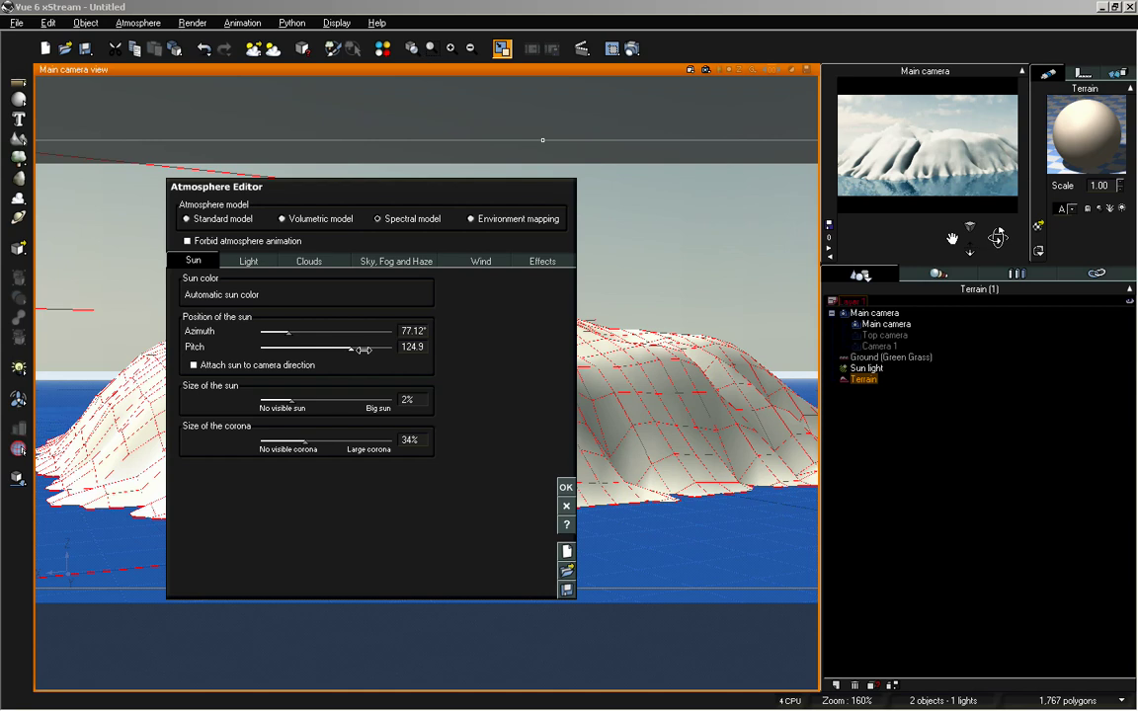
pyautogui.moveTo(352, 347); pyautogui.dragTo(365, 346)
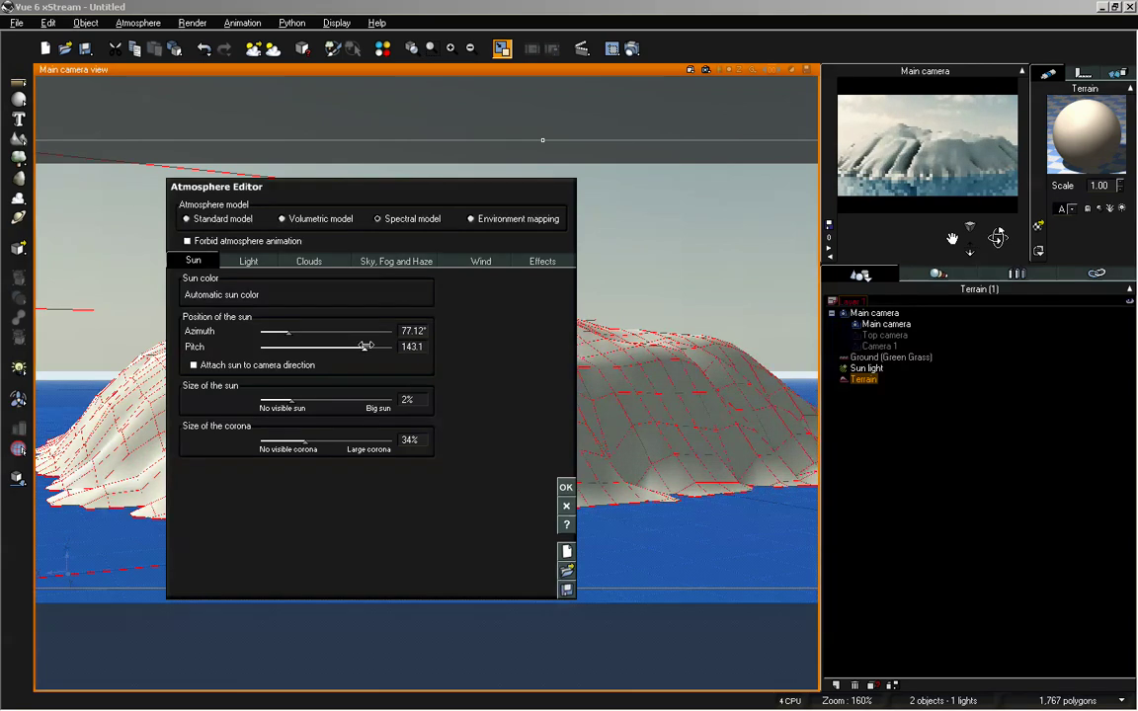
pyautogui.click(566, 485)
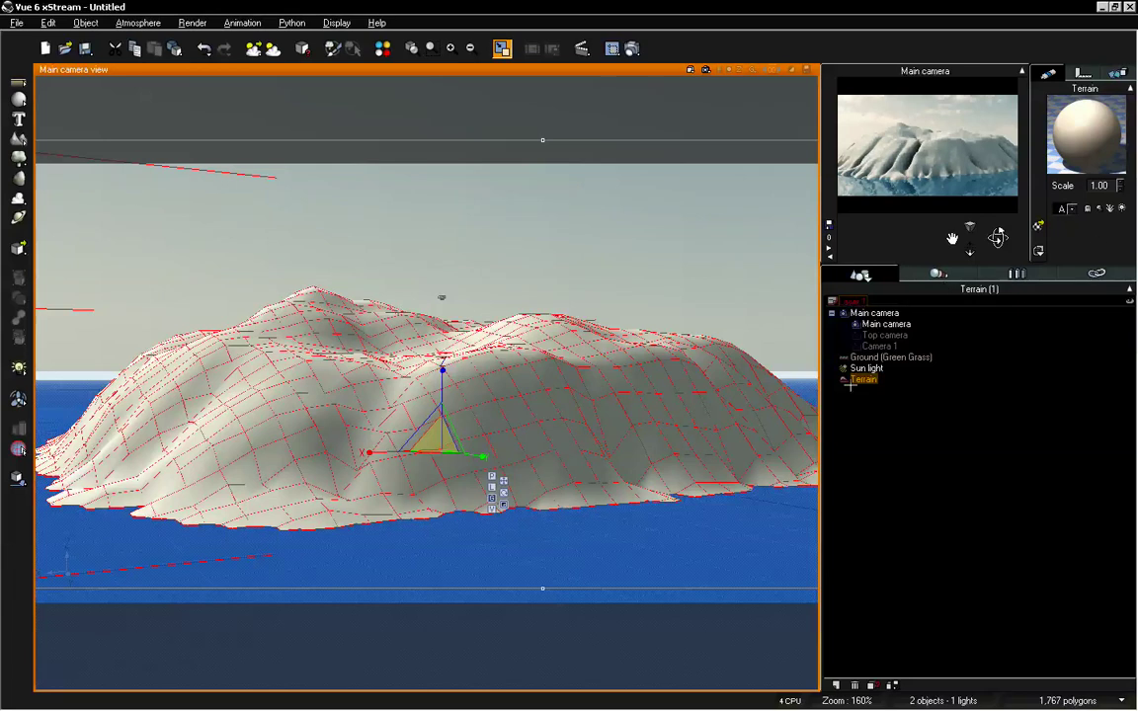
# Step: Open the terrain's material in the Advanced Material Editor and bring up its color map for editing
pyautogui.doubleClick(1091, 129)
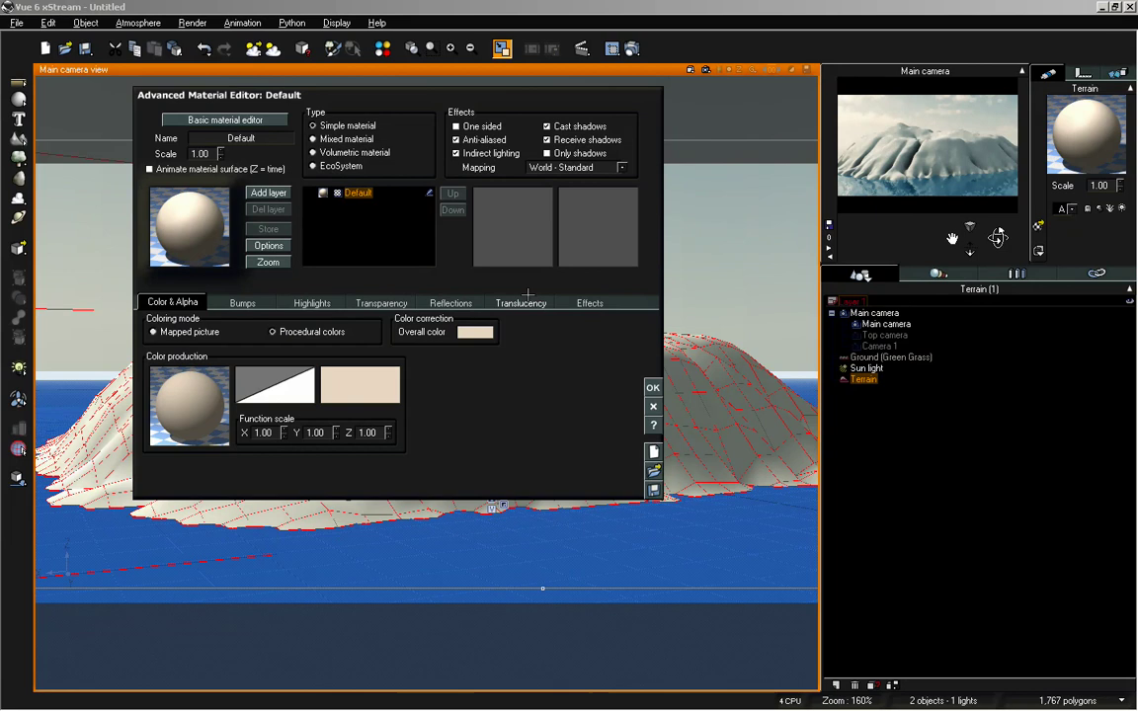
pyautogui.click(283, 120)
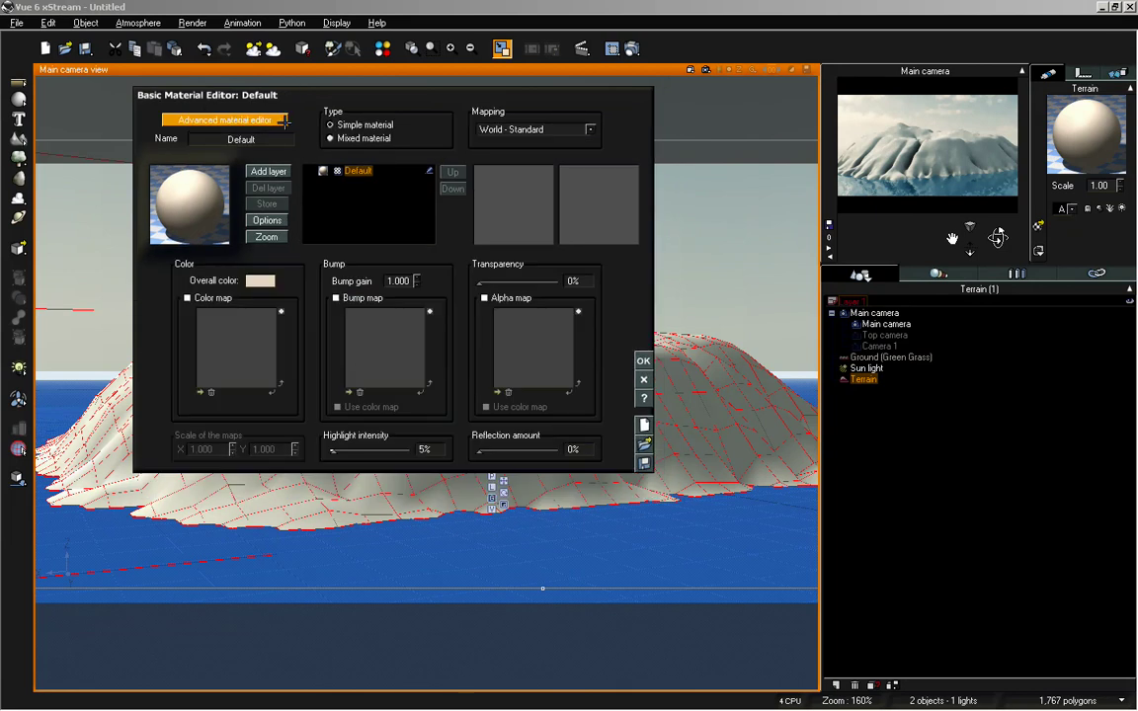
pyautogui.click(207, 120)
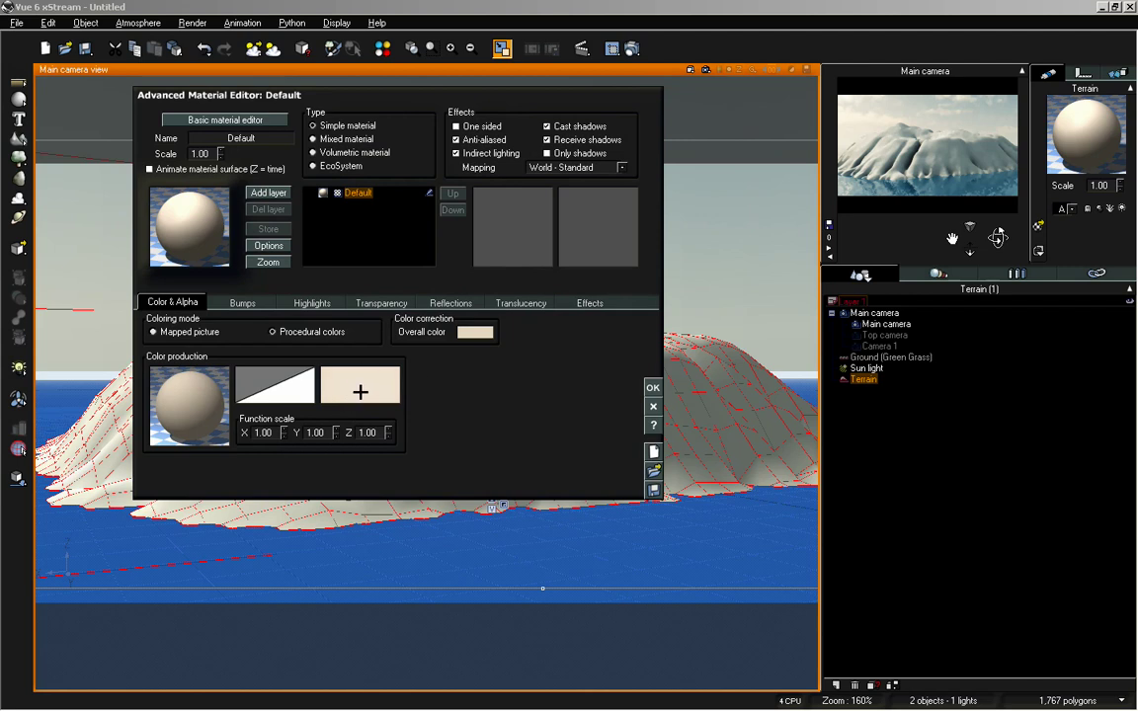
pyautogui.rightClick(372, 378)
pyautogui.click(423, 354)
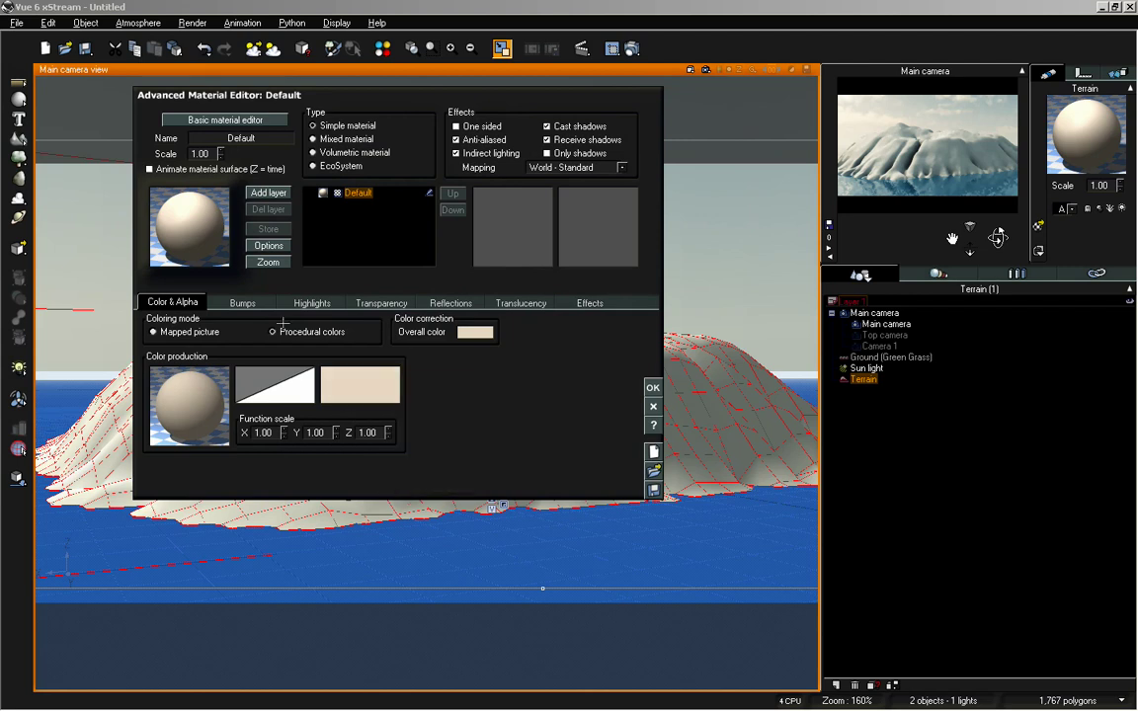
pyautogui.rightClick(377, 375)
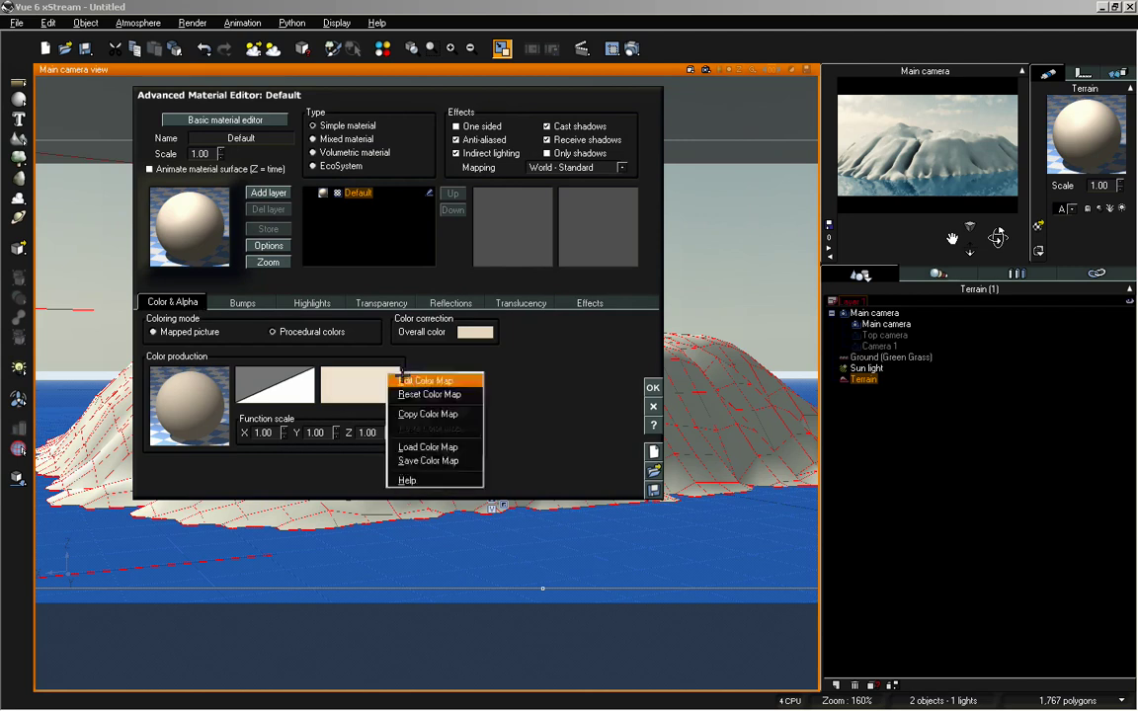
pyautogui.click(413, 379)
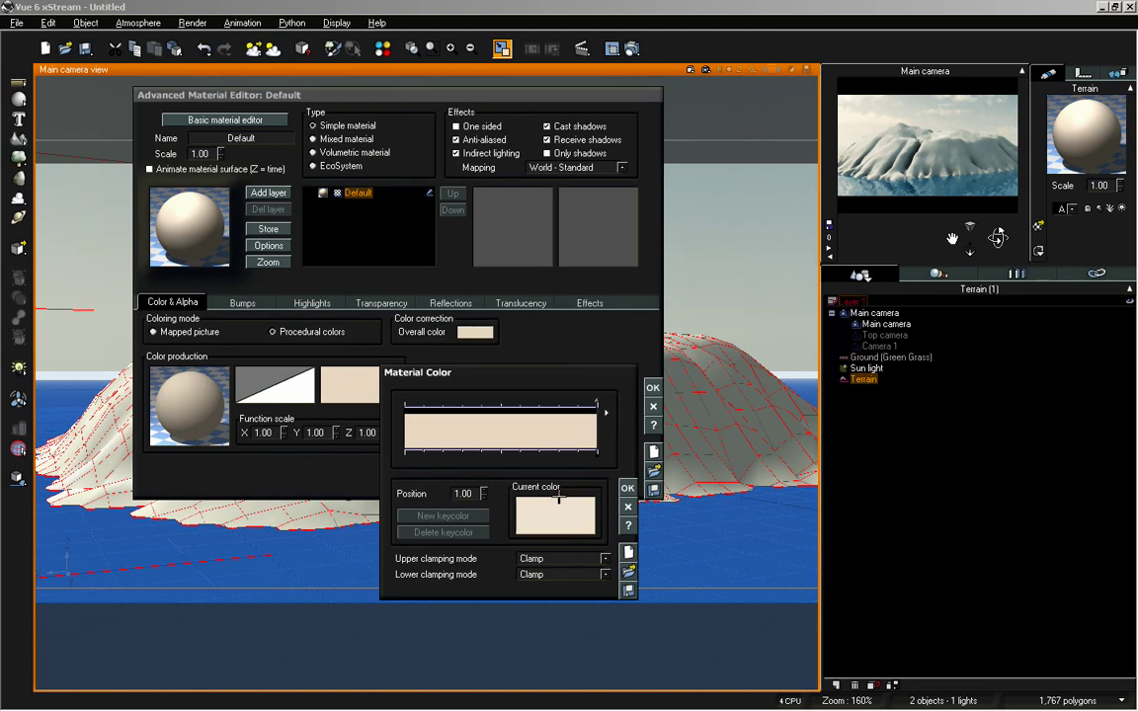
# Step: Set the terrain material's color to a pale cyan of about Red 176, Green 248, Blue 255 and accept the material
pyautogui.doubleClick(504, 451)
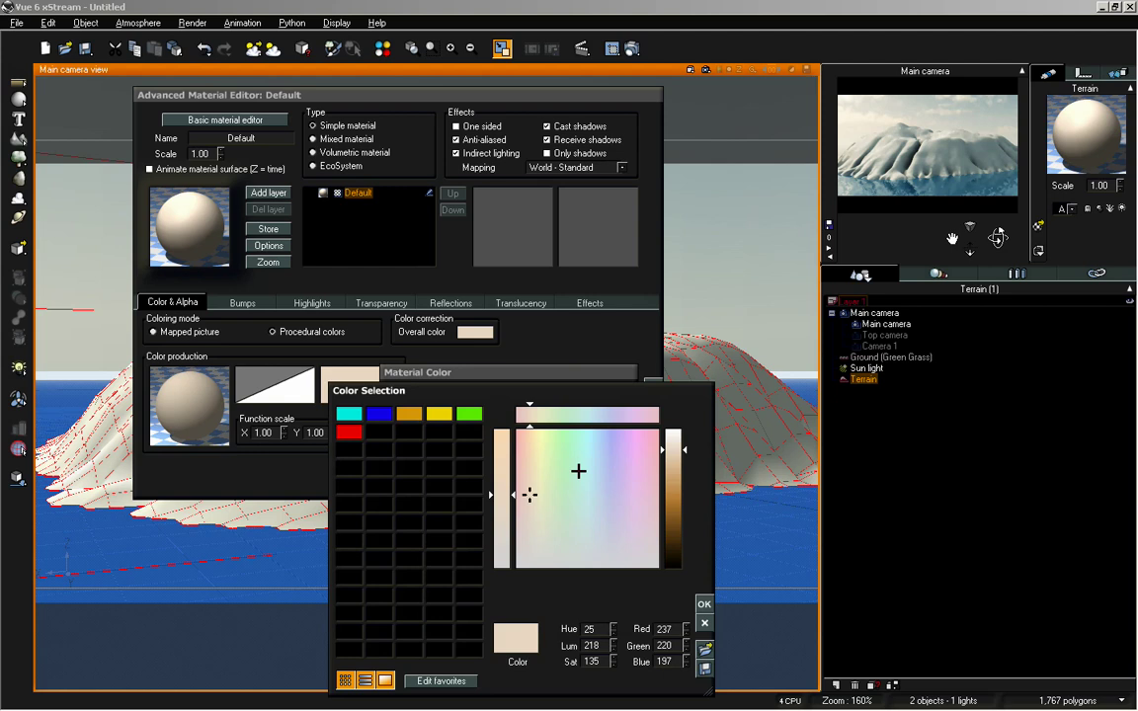
pyautogui.click(679, 486)
pyautogui.moveTo(678, 486); pyautogui.dragTo(679, 499)
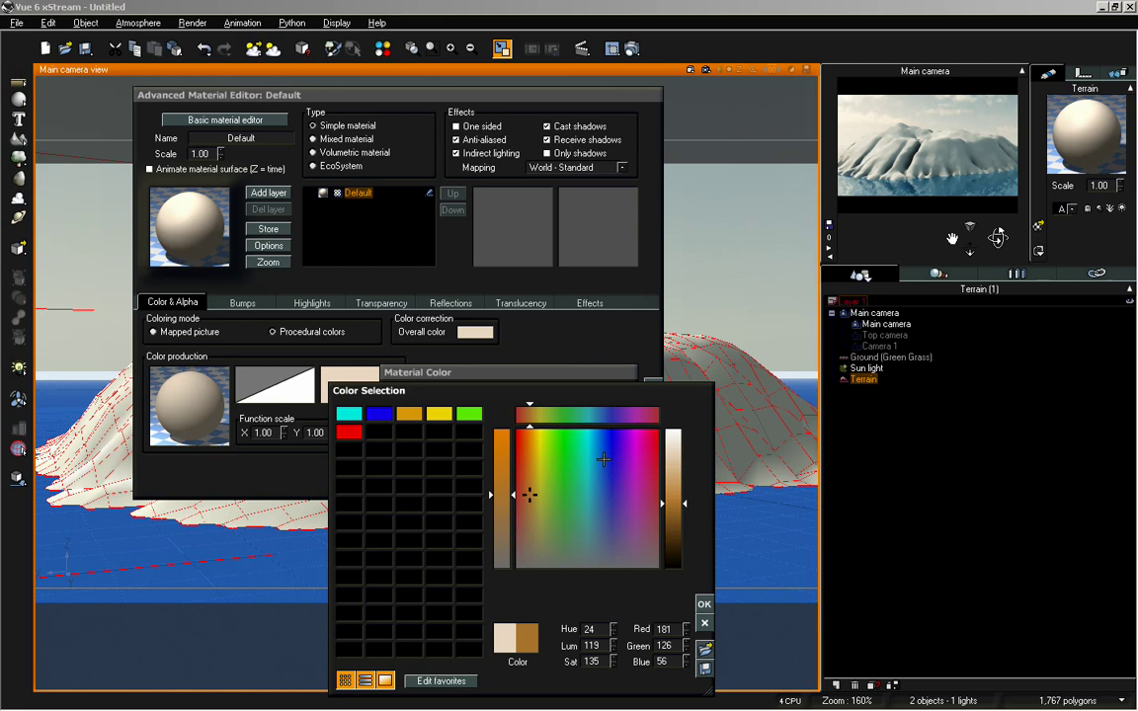
pyautogui.click(675, 450)
pyautogui.moveTo(674, 449)
pyautogui.mouseDown()
pyautogui.moveTo(675, 433)
pyautogui.moveTo(680, 527)
pyautogui.moveTo(679, 494)
pyautogui.moveTo(678, 506)
pyautogui.mouseUp()
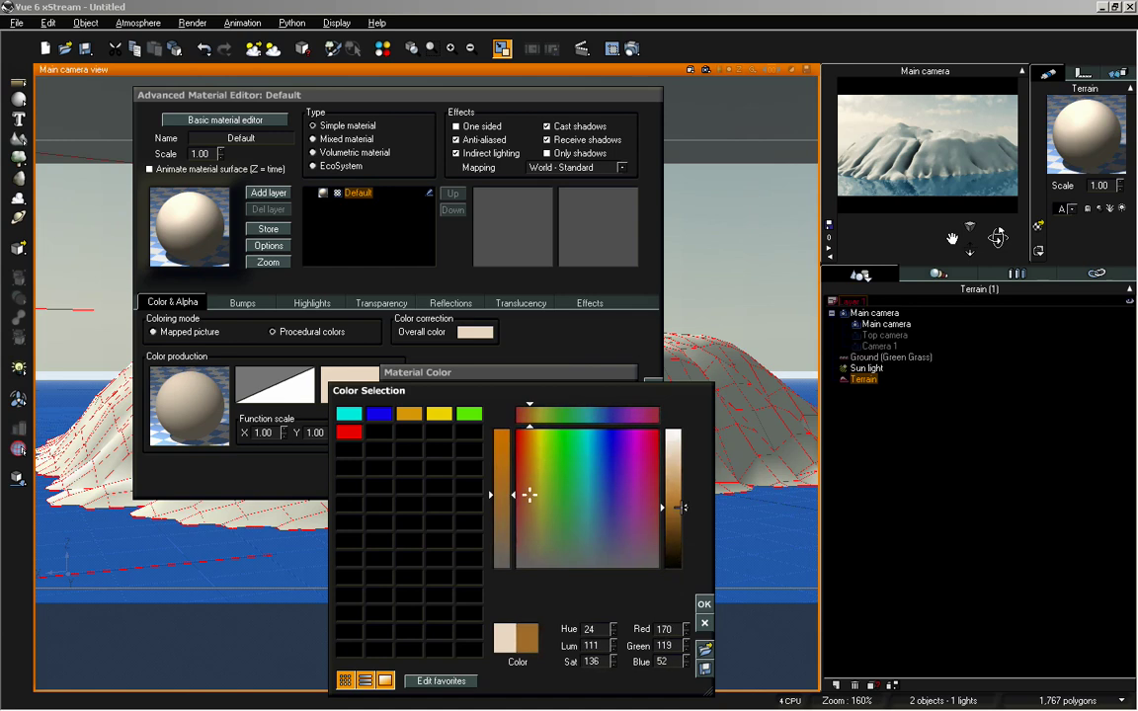
pyautogui.click(589, 435)
pyautogui.moveTo(589, 435); pyautogui.dragTo(590, 432)
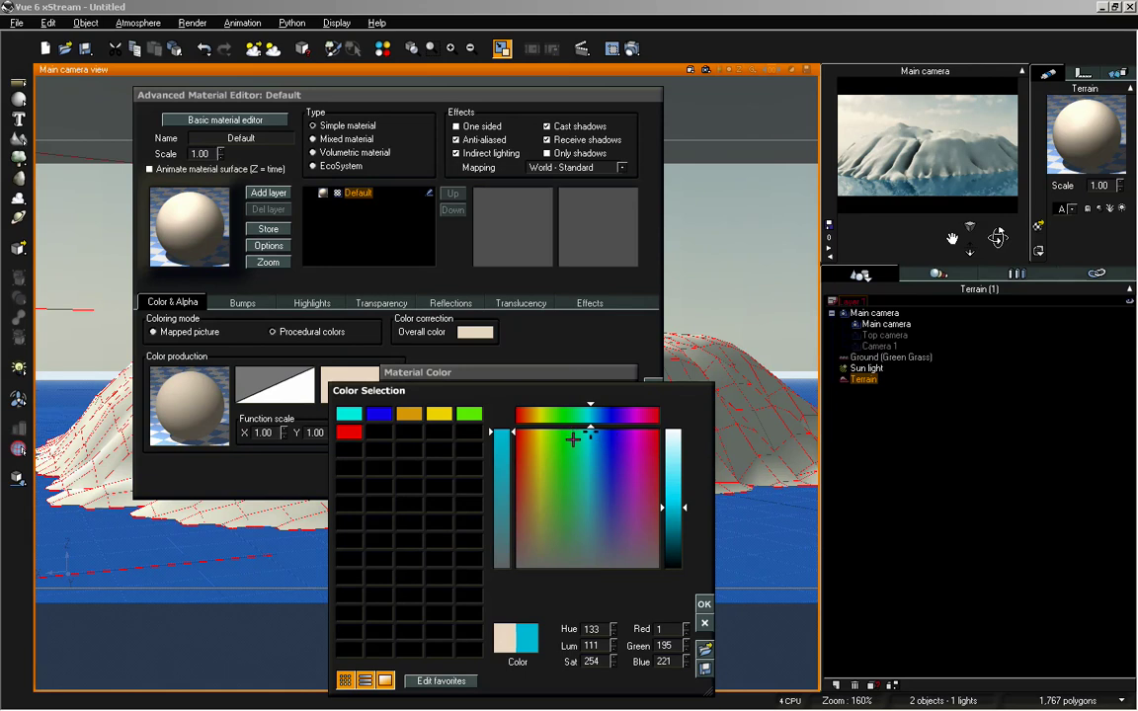
pyautogui.moveTo(591, 431); pyautogui.dragTo(590, 429)
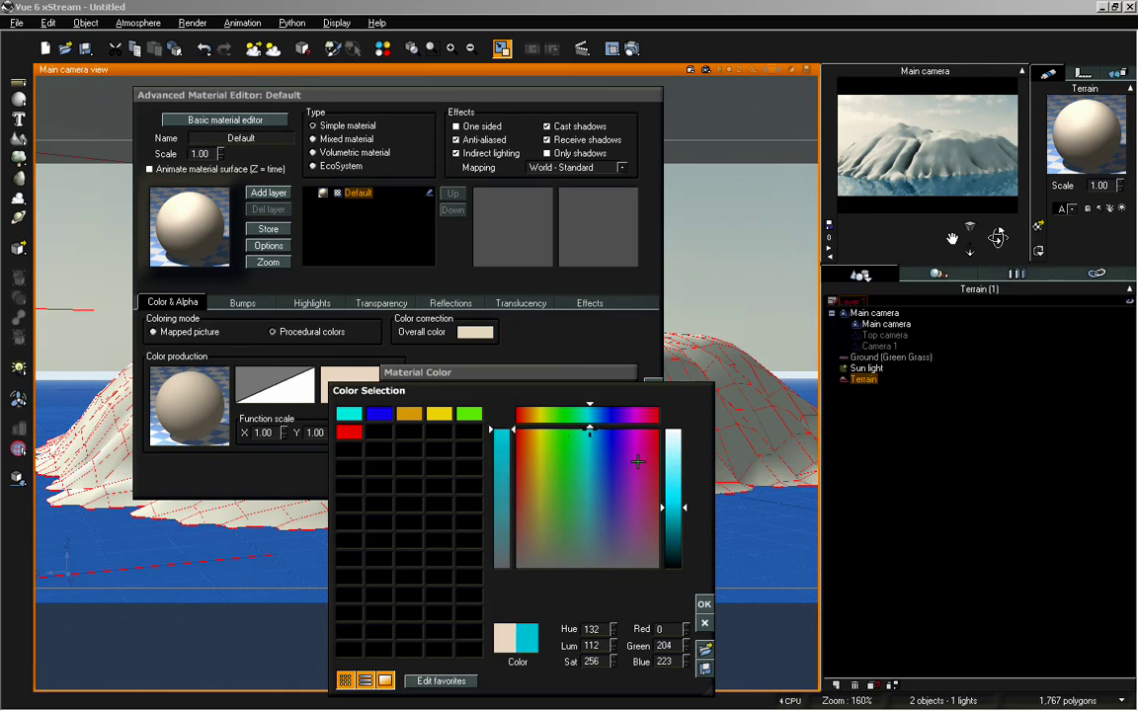
pyautogui.moveTo(682, 458)
pyautogui.mouseDown()
pyautogui.moveTo(676, 435)
pyautogui.moveTo(676, 469)
pyautogui.moveTo(676, 451)
pyautogui.mouseUp()
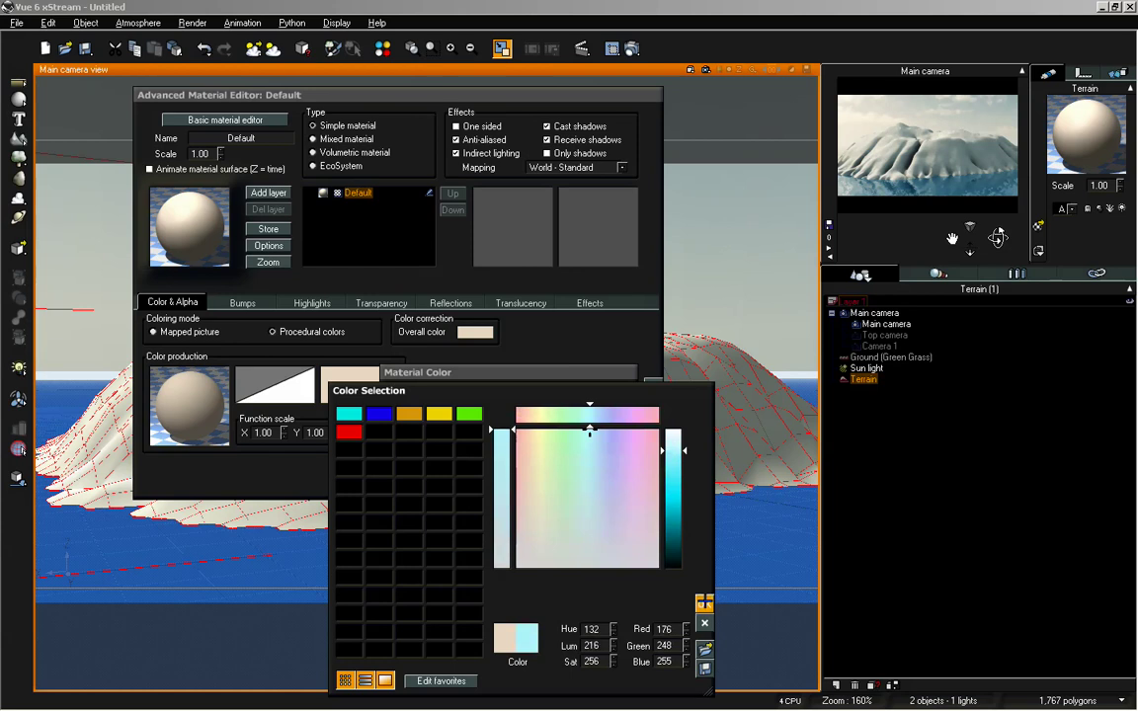
pyautogui.click(704, 603)
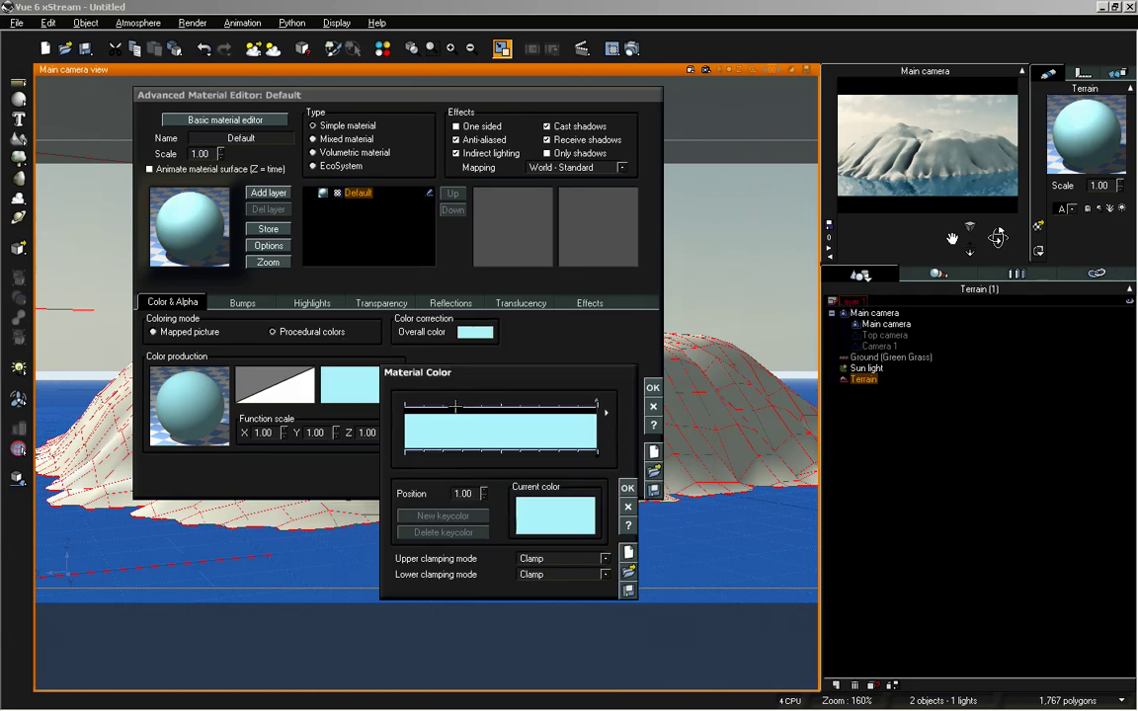
pyautogui.click(627, 488)
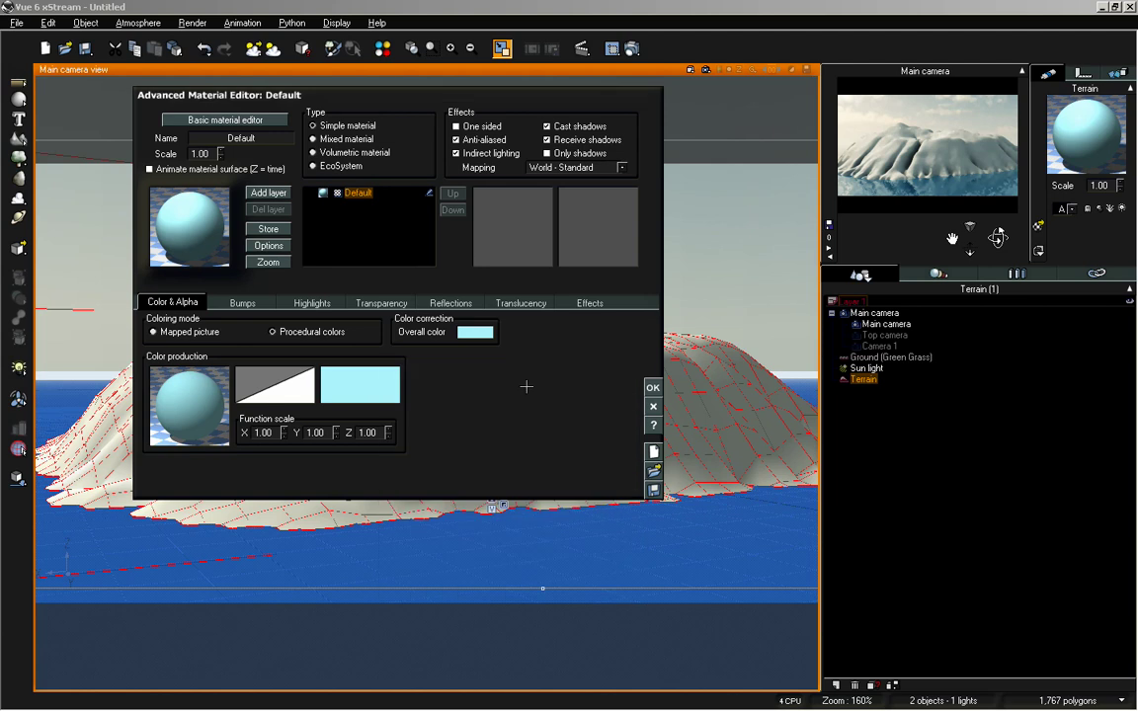
pyautogui.click(653, 388)
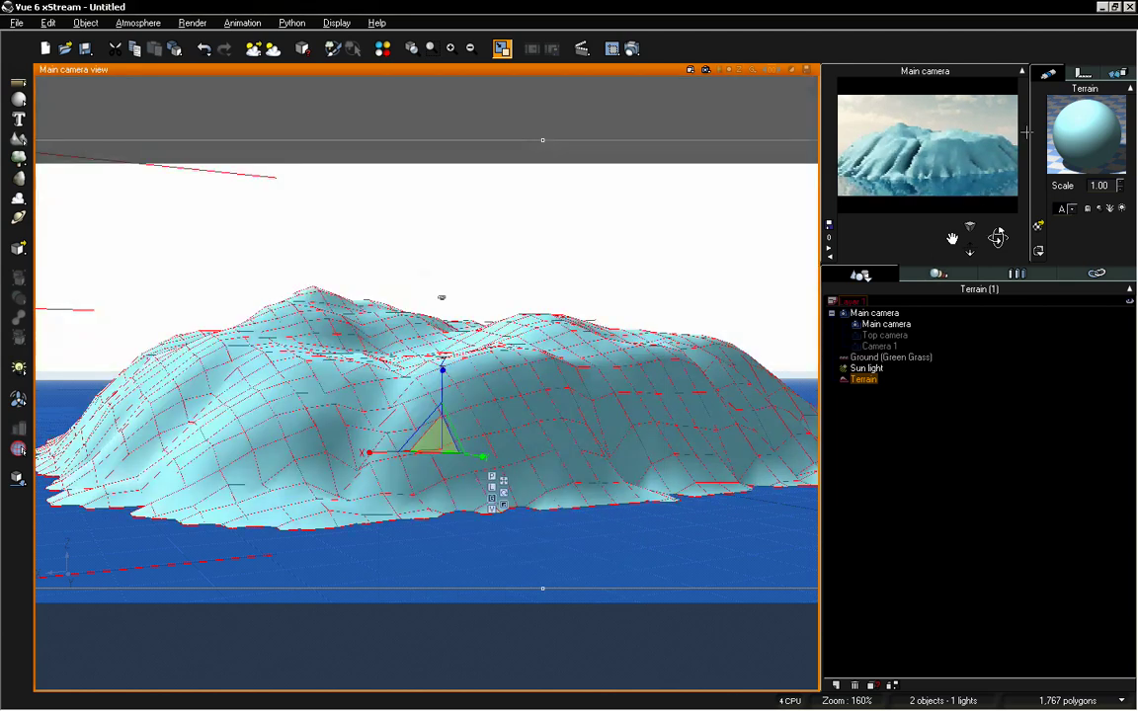
# Step: Adjust the terrain material's lighting contrast, enable subsurface scattering with its default settings, and accept the material
pyautogui.moveTo(968, 255); pyautogui.dragTo(969, 250)
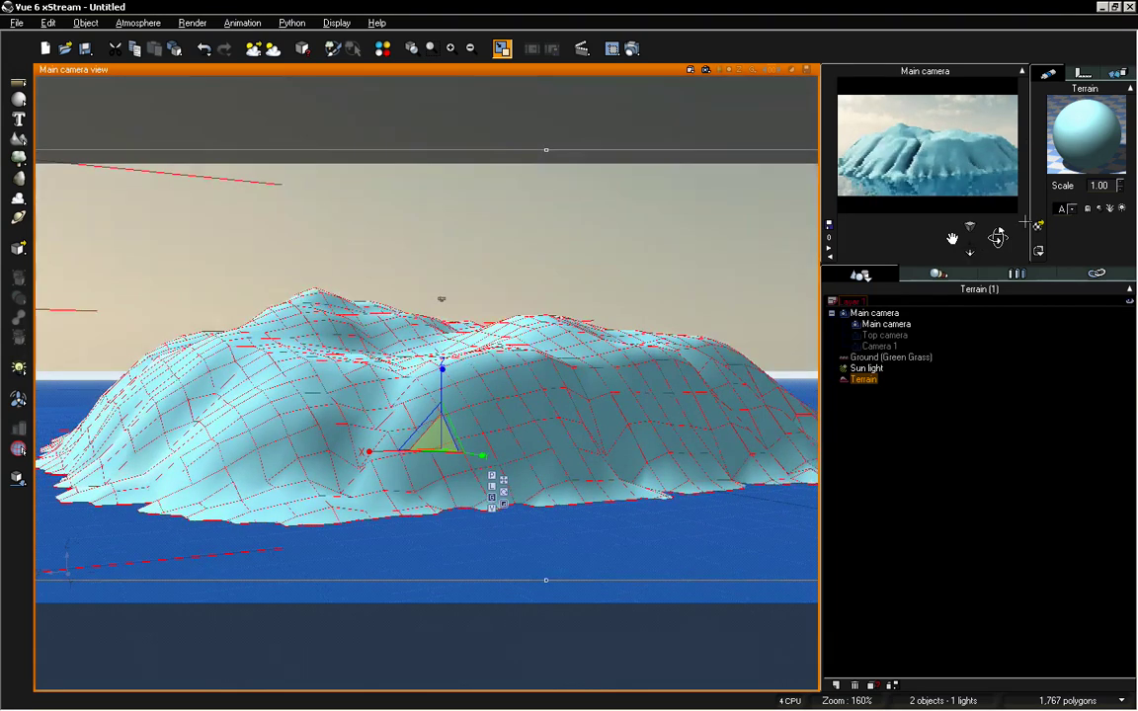
pyautogui.doubleClick(1085, 129)
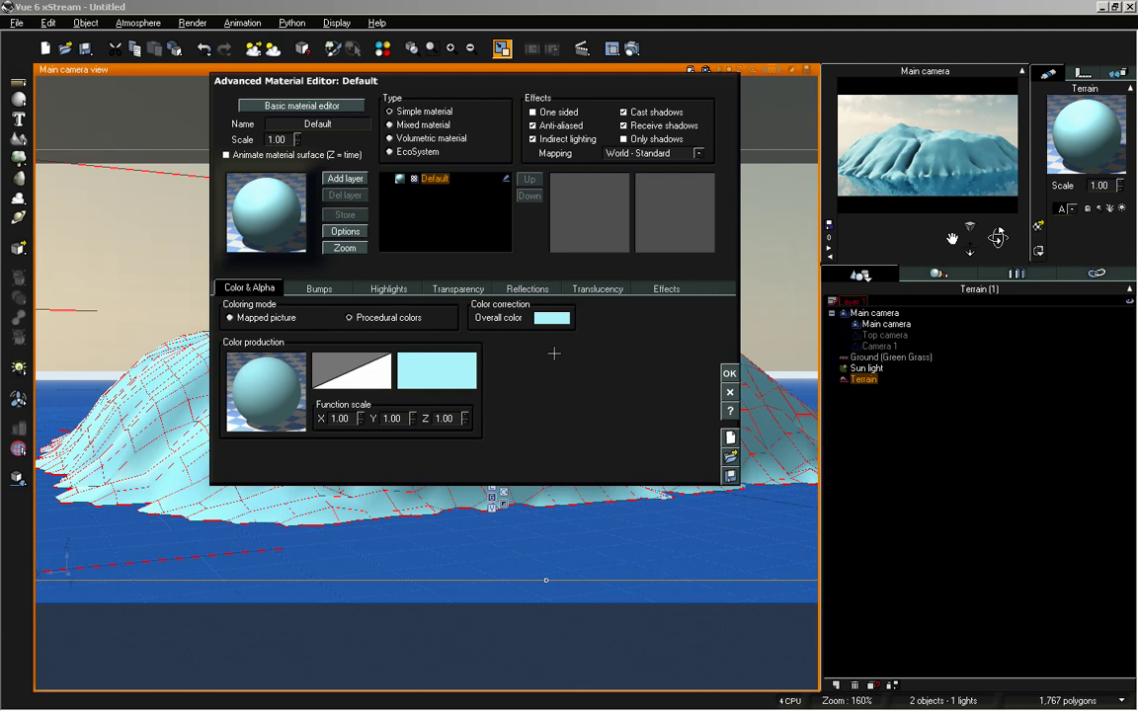
pyautogui.click(666, 289)
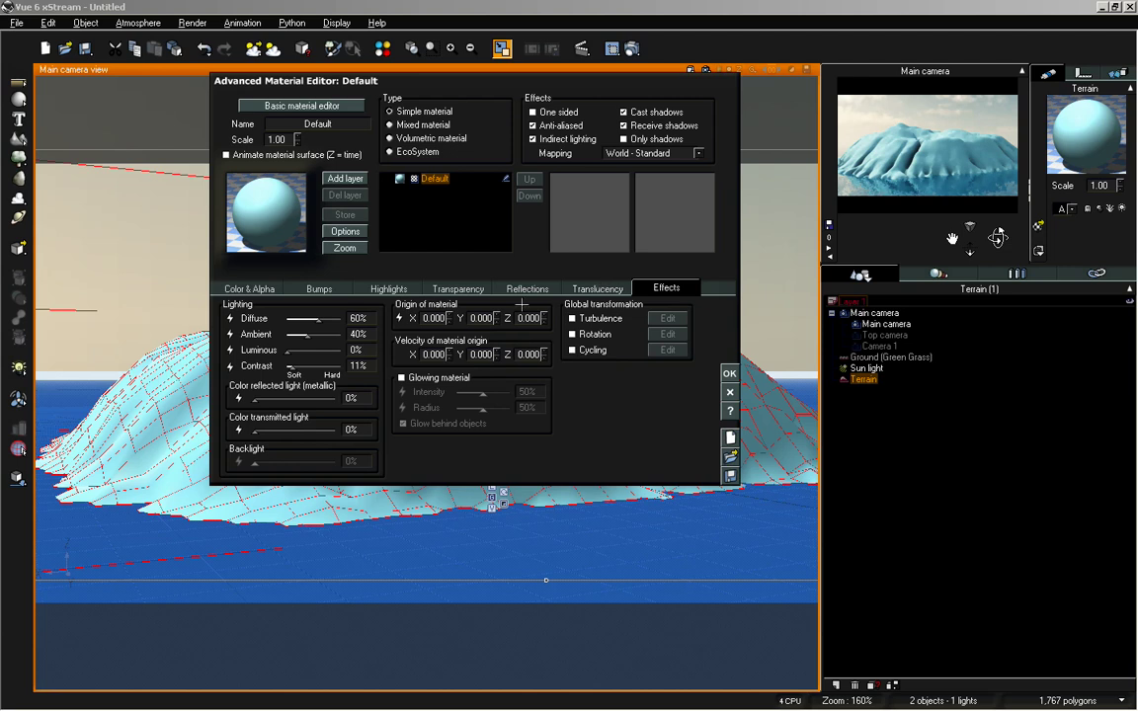
pyautogui.moveTo(301, 369); pyautogui.dragTo(287, 369)
pyautogui.click(620, 289)
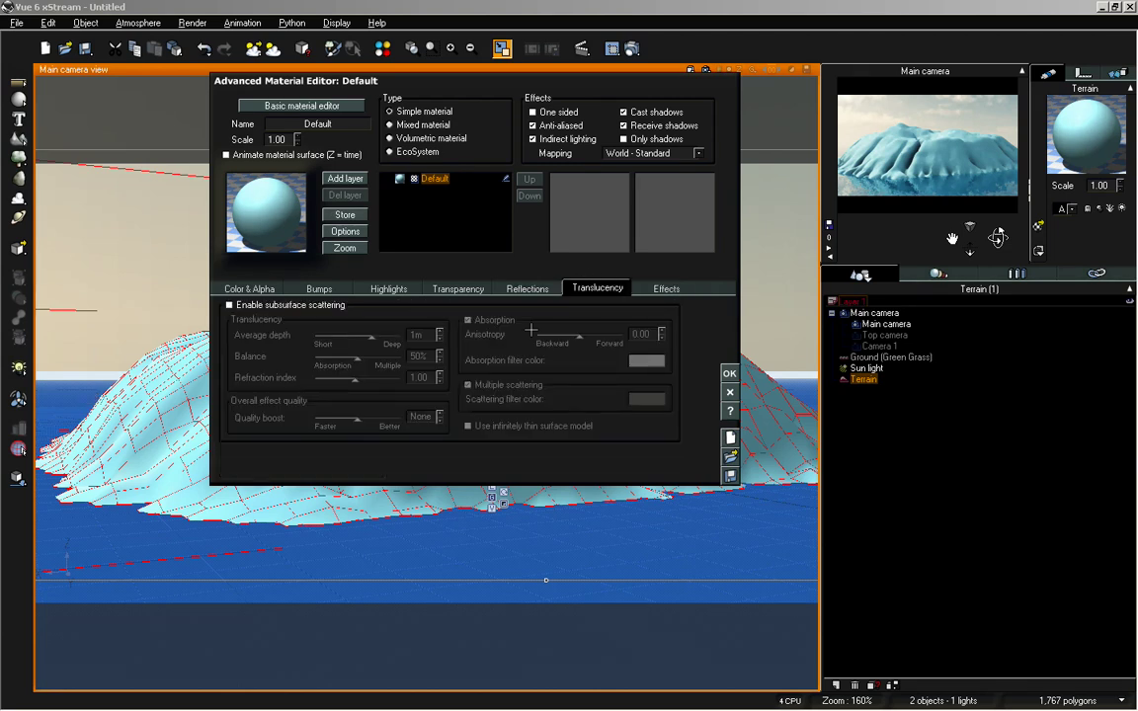
pyautogui.click(230, 305)
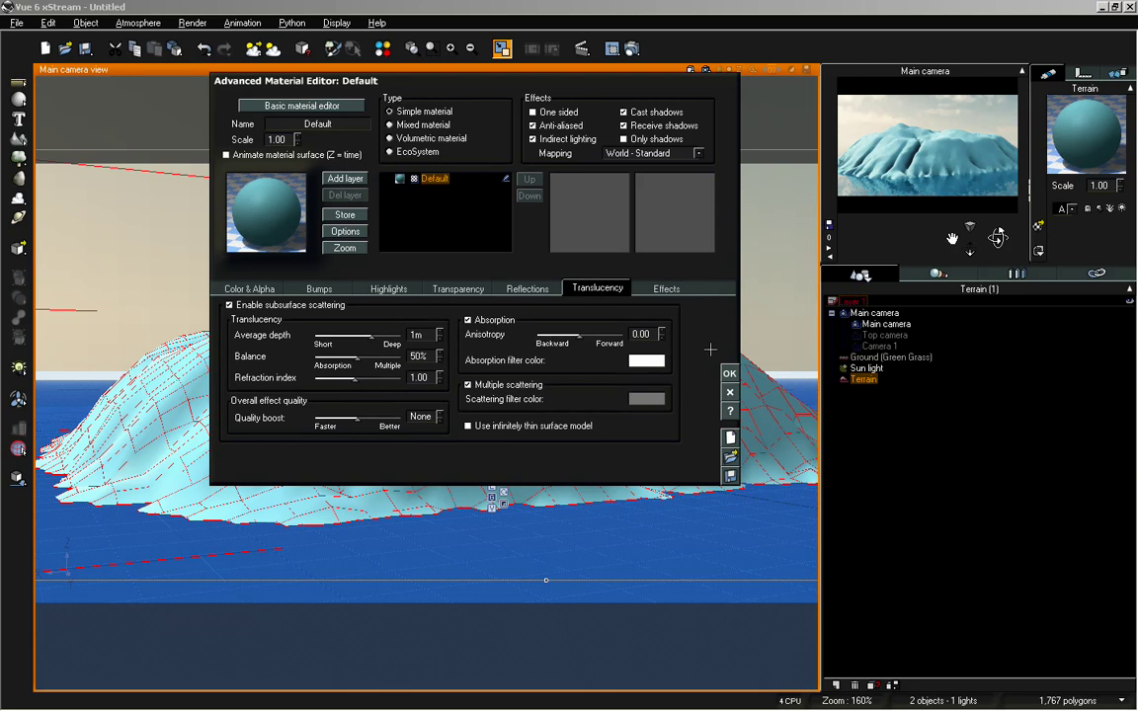
pyautogui.press('Return')
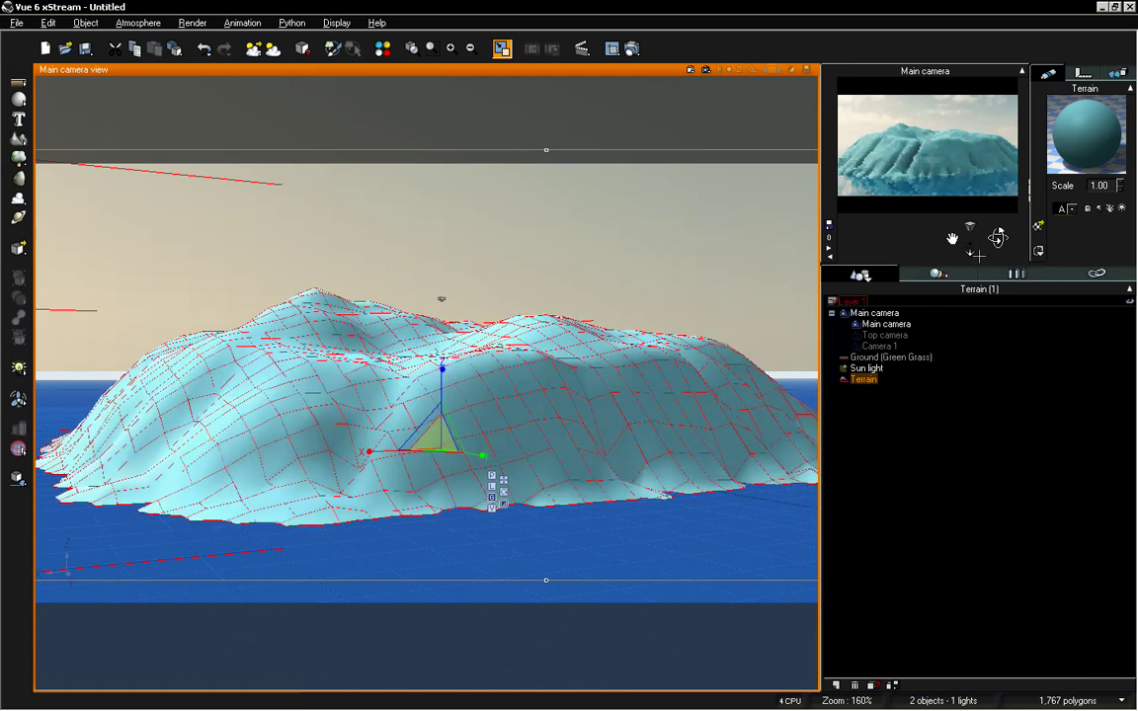
# Step: Orbit the main camera to a low view that shows the island's front slopes and waterline
pyautogui.moveTo(999, 237); pyautogui.dragTo(994, 236)
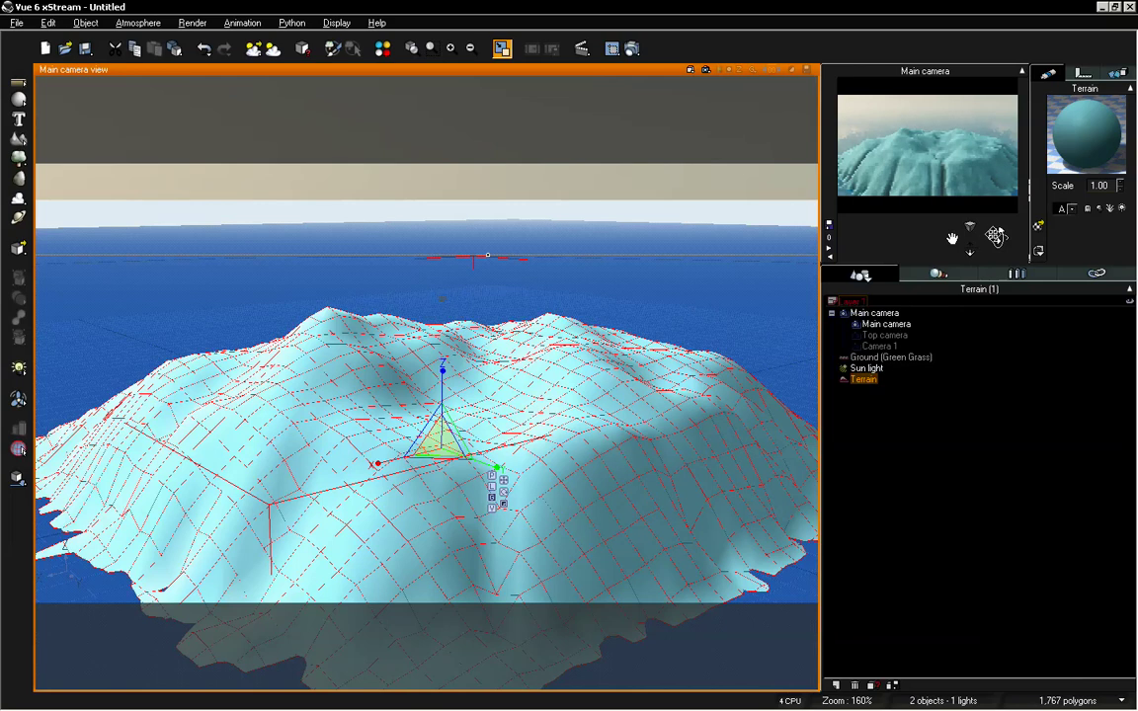
pyautogui.moveTo(995, 235); pyautogui.dragTo(1000, 235)
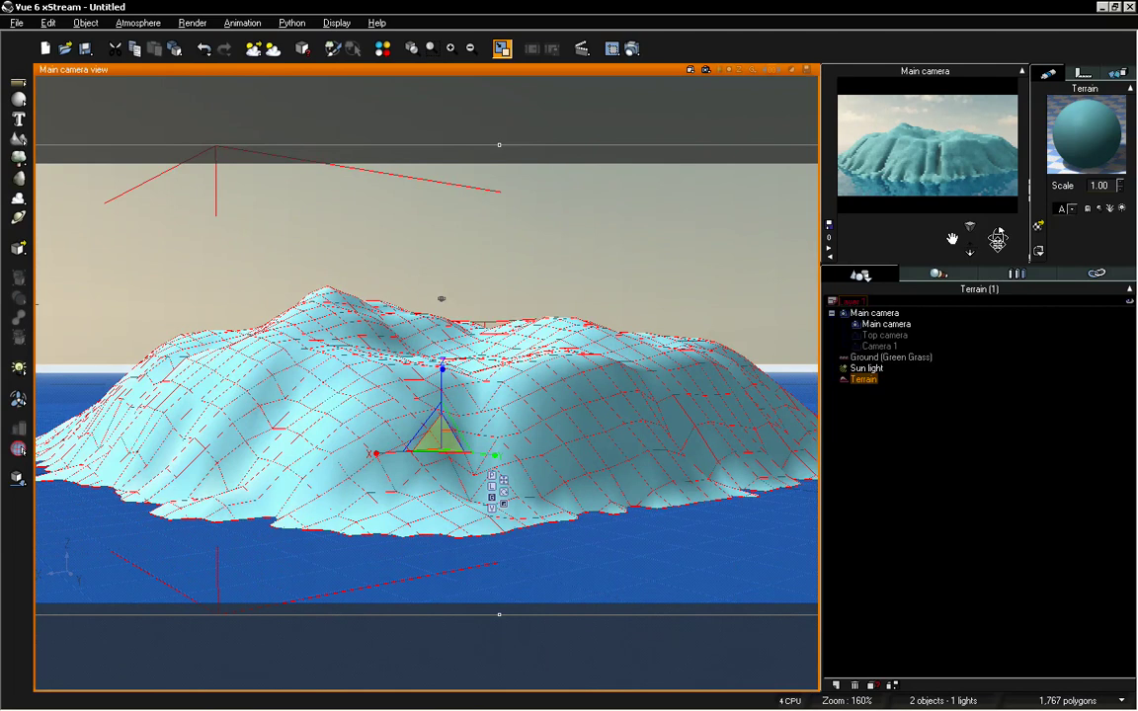
# Step: Lower the main camera slightly toward the waterline and set the terrain material's subsurface scattering balance to 100% multiple scattering
pyautogui.moveTo(997, 234); pyautogui.dragTo(995, 236)
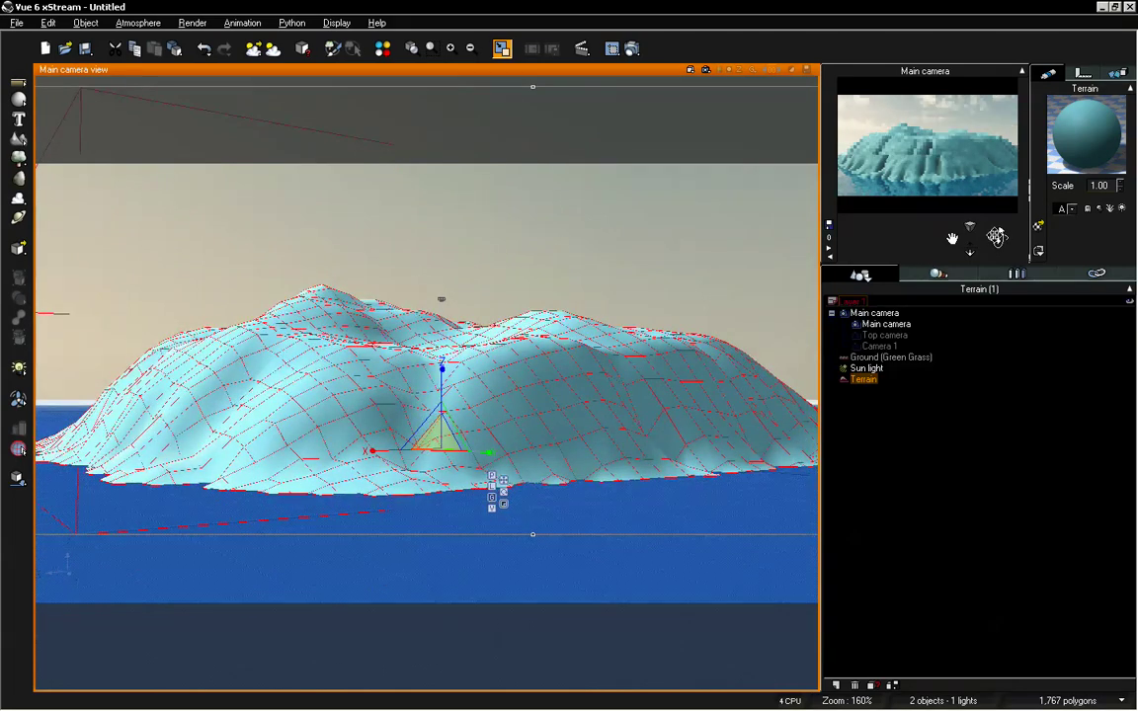
pyautogui.doubleClick(1073, 154)
pyautogui.moveTo(820, 72); pyautogui.dragTo(561, 68)
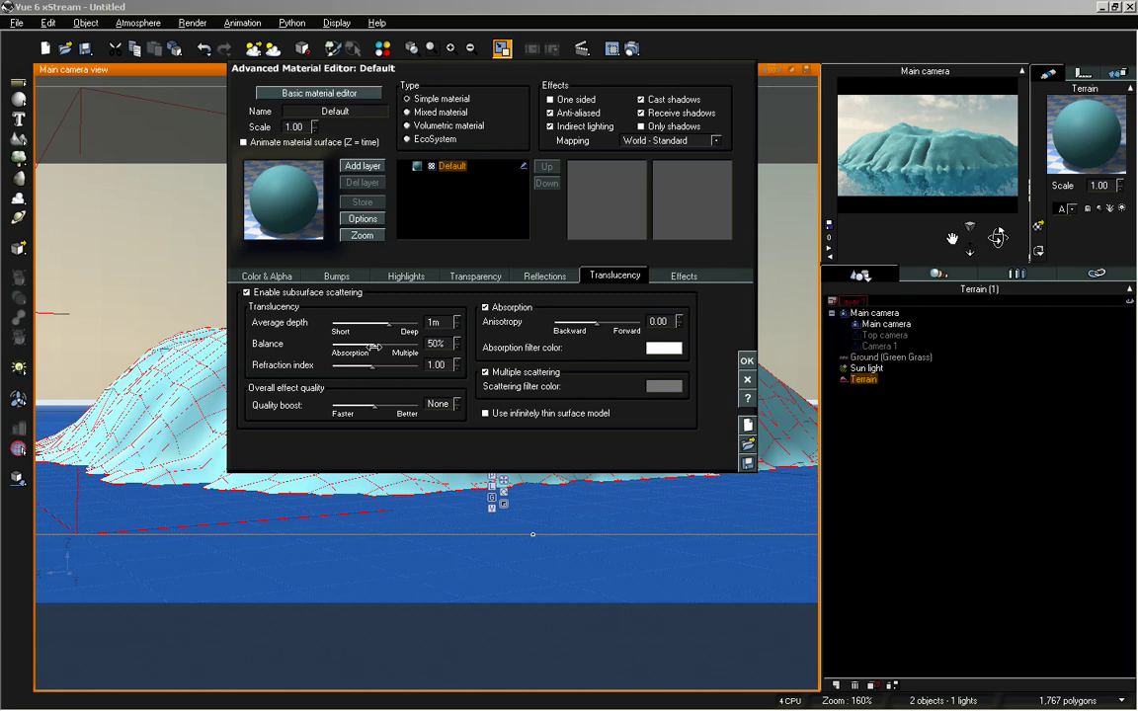
pyautogui.moveTo(373, 345); pyautogui.dragTo(421, 345)
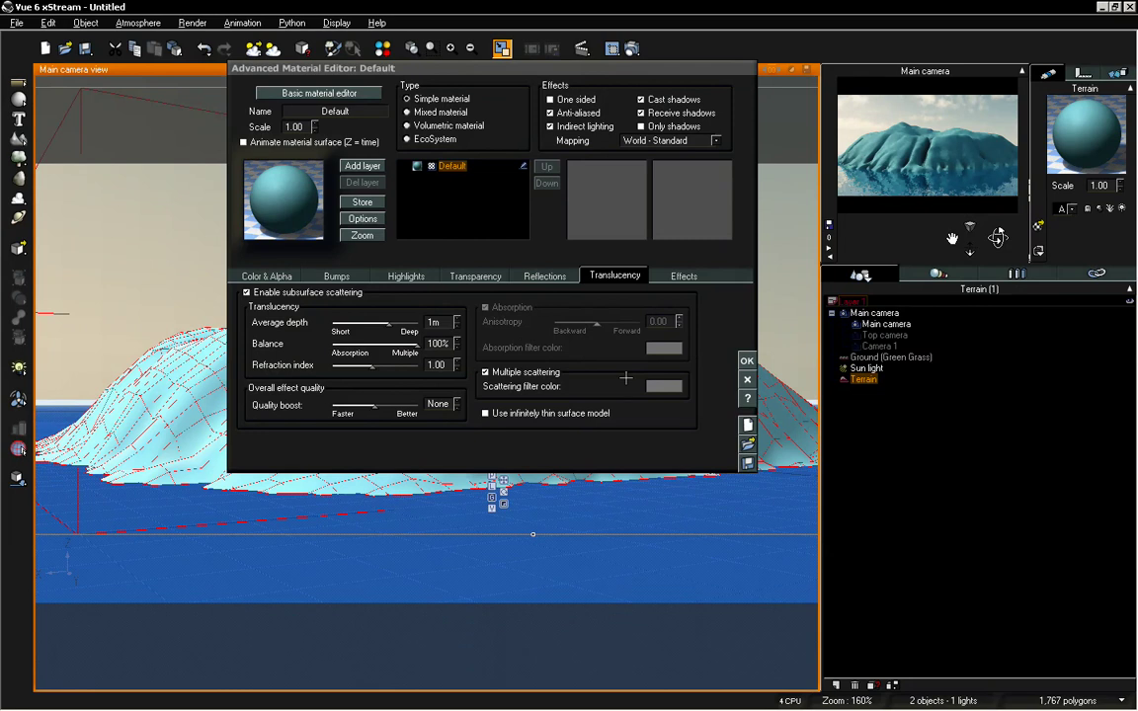
# Step: Switch subsurface scattering off and on for comparison, leave it disabled, and accept the terrain material
pyautogui.click(247, 292)
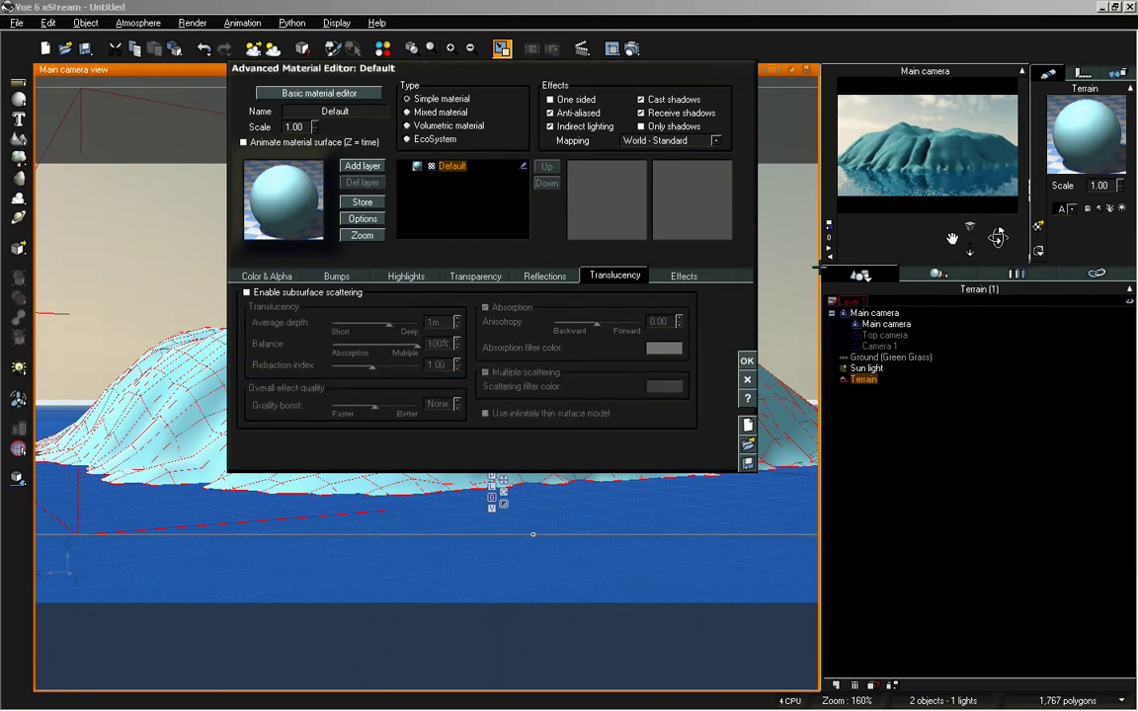
pyautogui.click(247, 293)
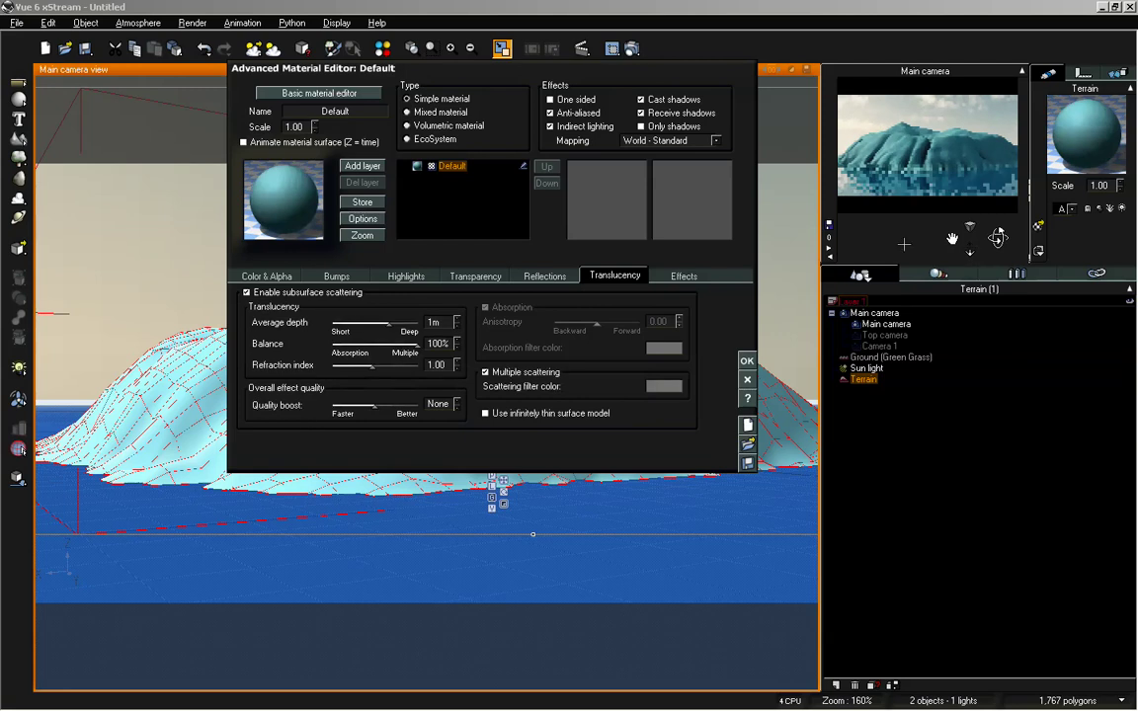
pyautogui.click(246, 293)
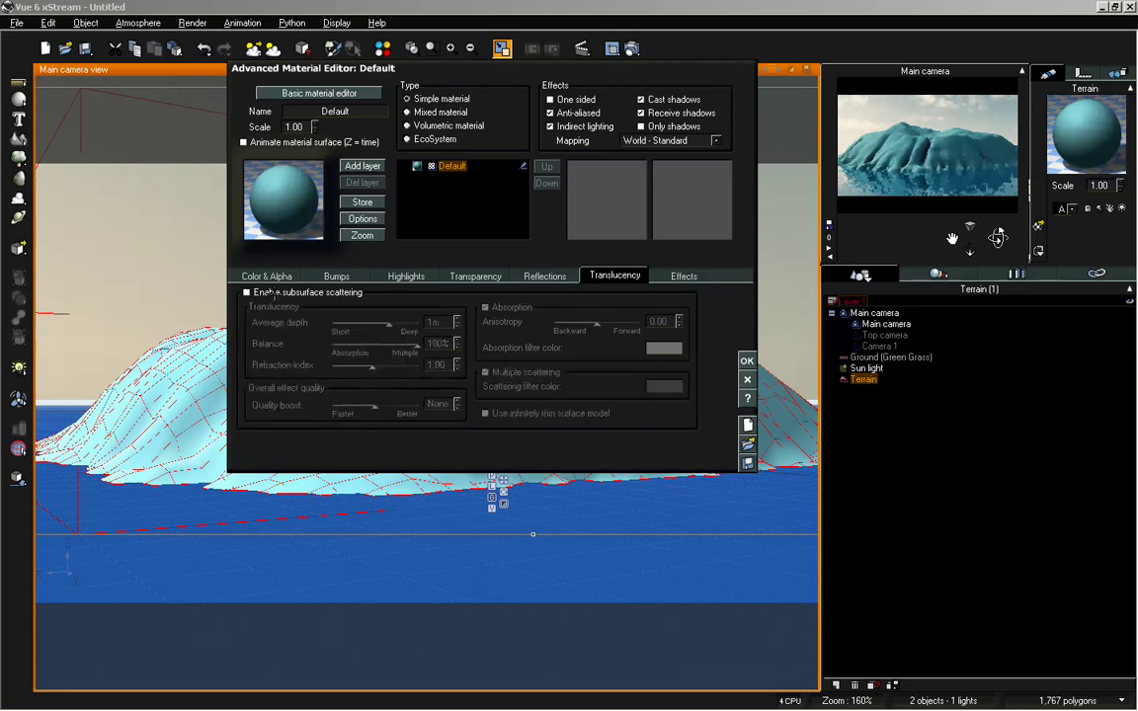
pyautogui.click(748, 360)
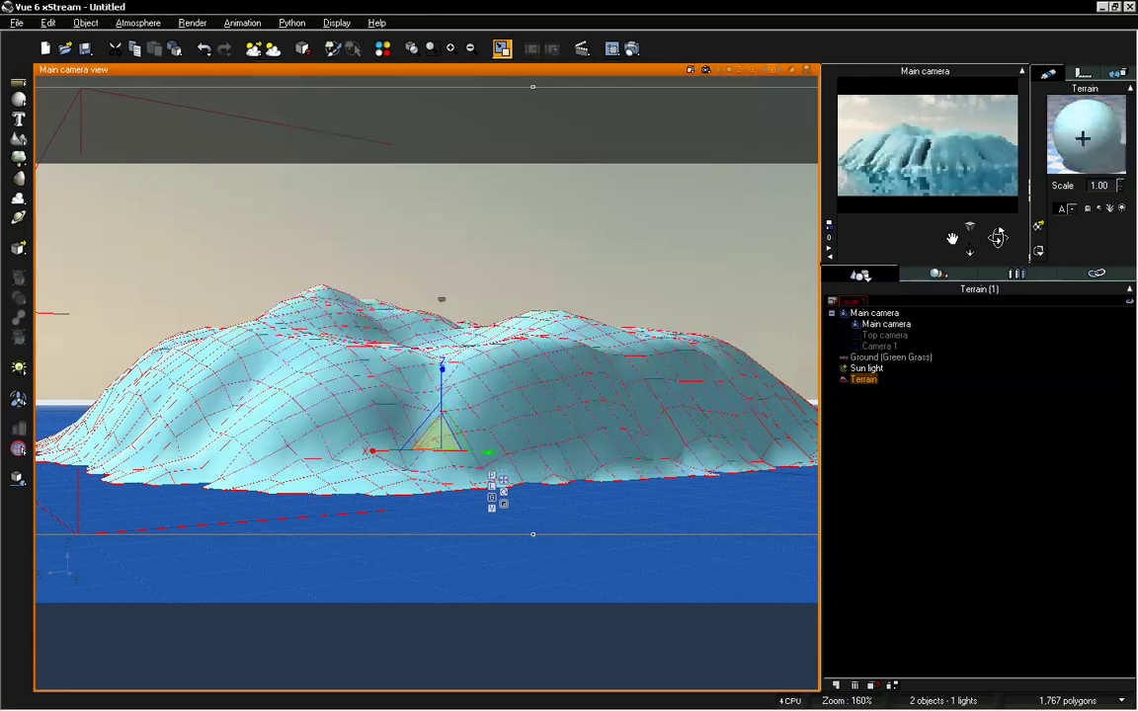
# Step: Re-enable subsurface scattering on the terrain's material and accept it
pyautogui.doubleClick(1082, 99)
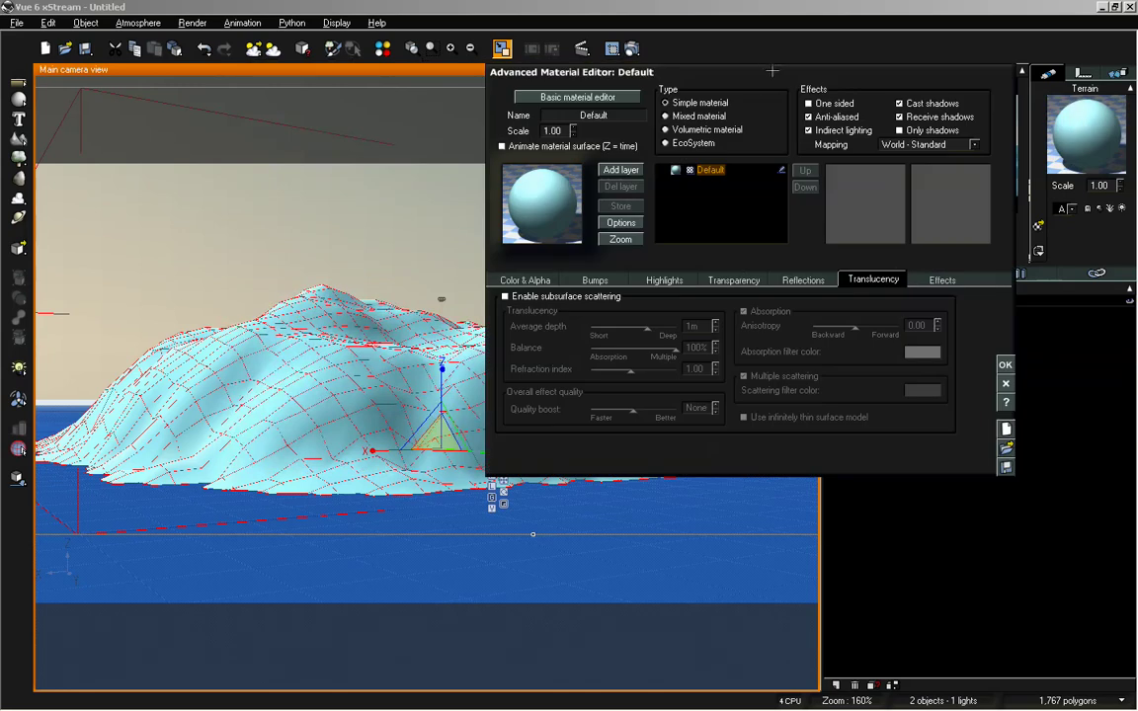
pyautogui.moveTo(773, 71); pyautogui.dragTo(526, 92)
pyautogui.click(257, 317)
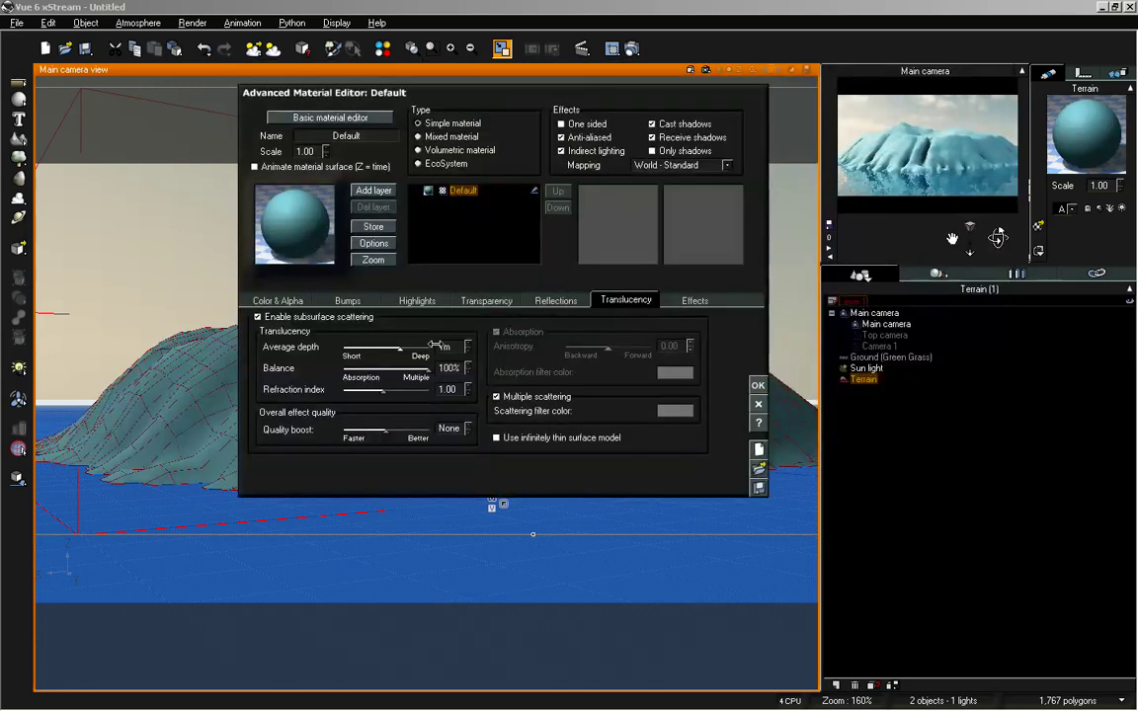
pyautogui.click(757, 386)
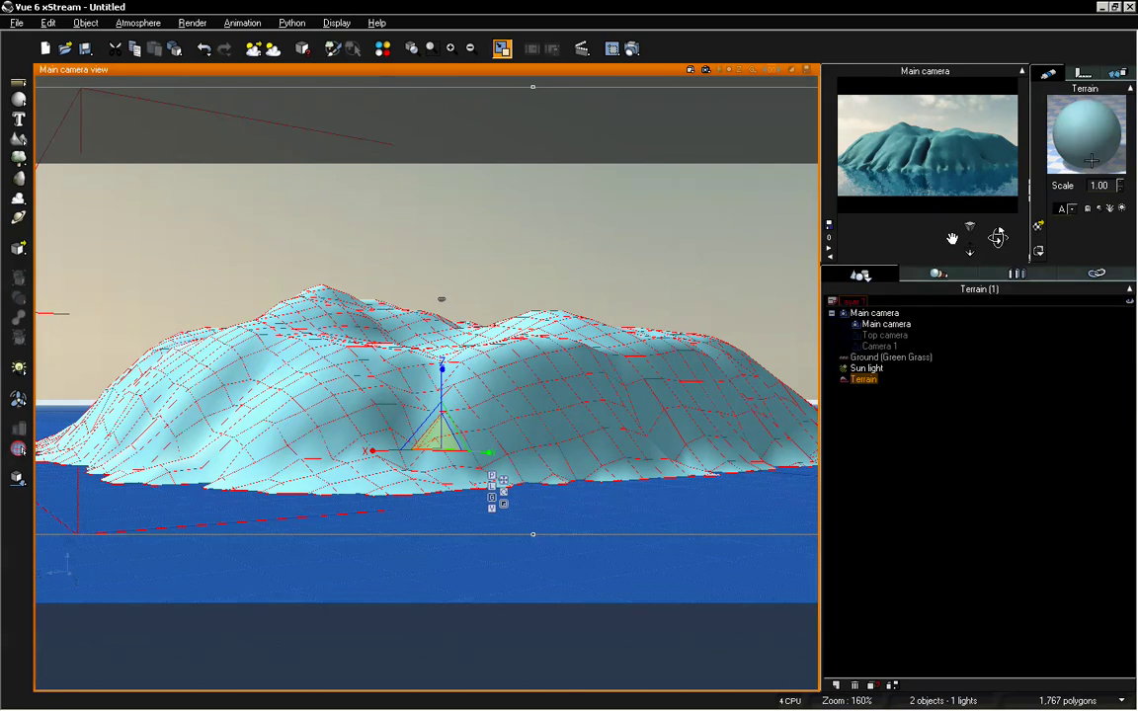
# Step: Set the terrain material's translucency balance to 0%, fully toward absorption, and accept the material
pyautogui.doubleClick(1091, 152)
pyautogui.moveTo(830, 73); pyautogui.dragTo(583, 73)
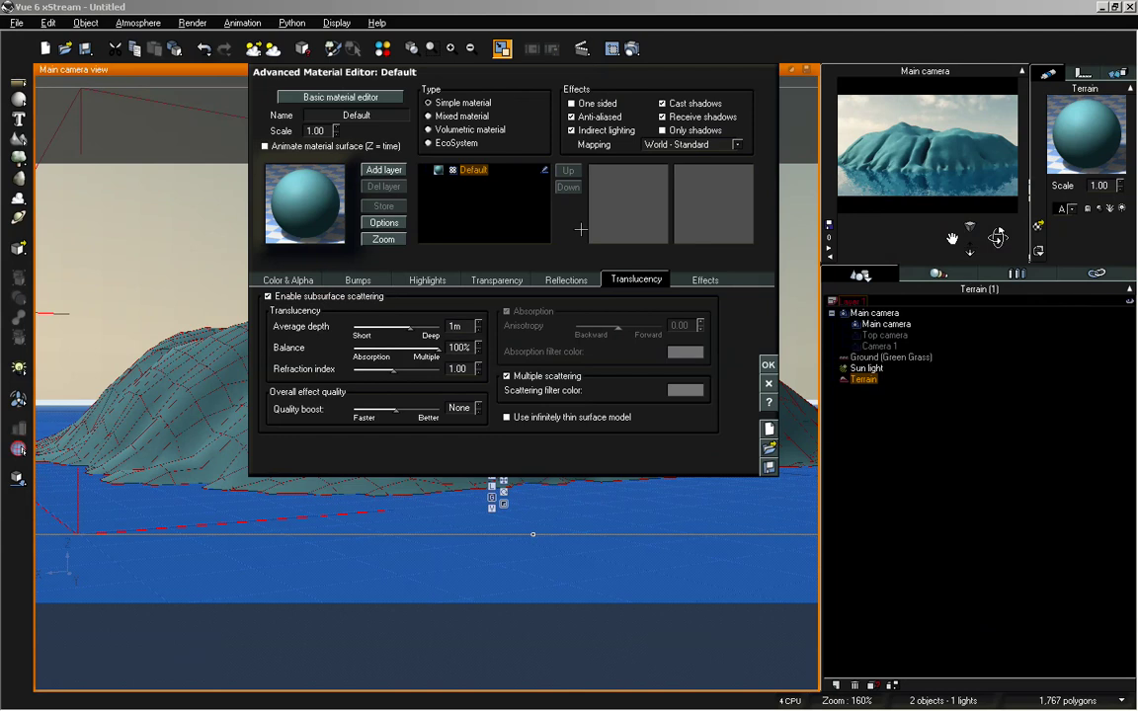
pyautogui.moveTo(438, 348); pyautogui.dragTo(354, 348)
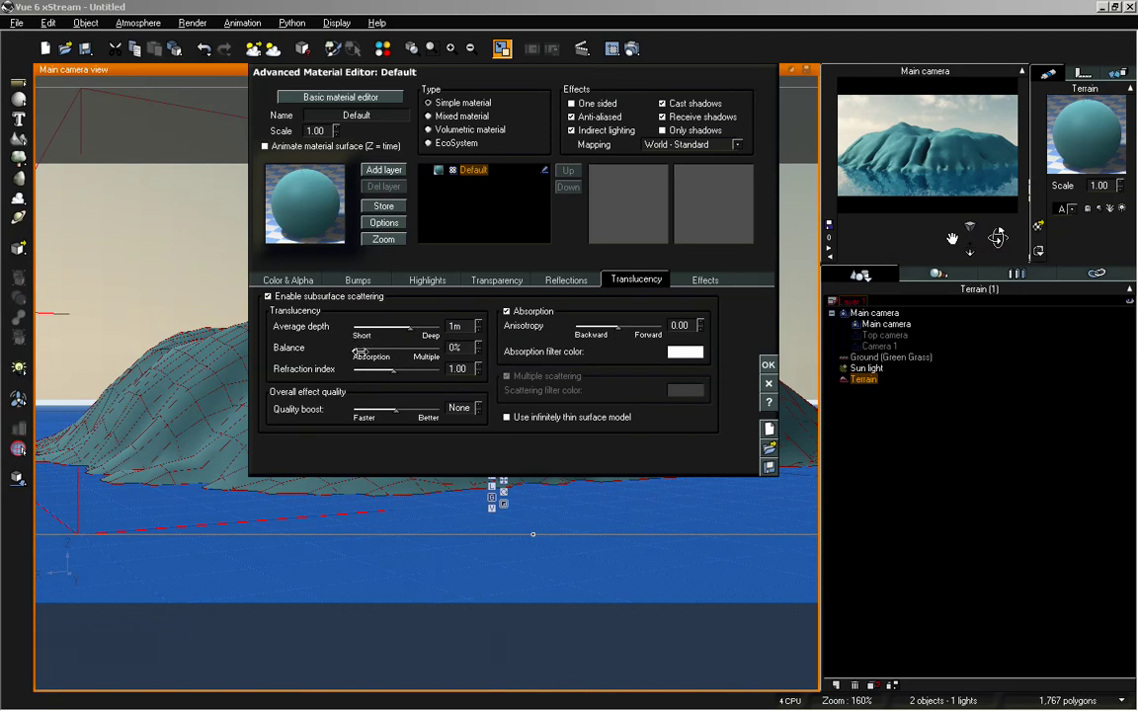
pyautogui.moveTo(359, 352)
pyautogui.mouseDown()
pyautogui.moveTo(439, 349)
pyautogui.moveTo(350, 352)
pyautogui.mouseUp()
pyautogui.click(769, 365)
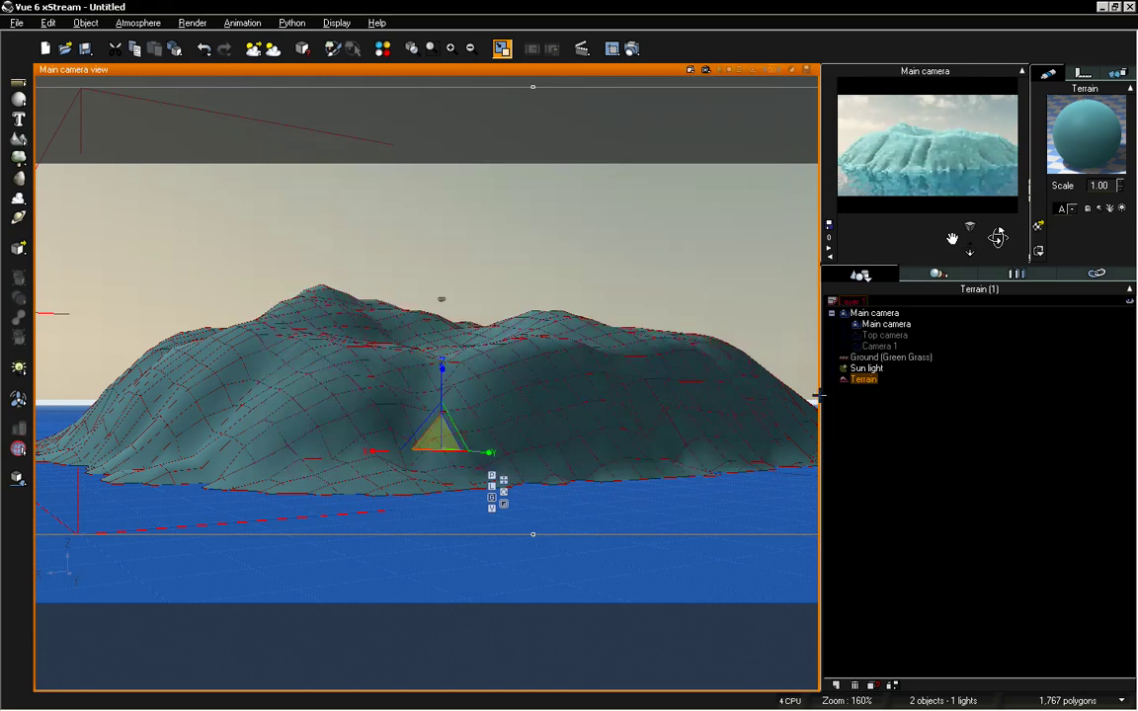
# Step: Enlarge the main camera preview, and set the render options to Final quality with the image rendered to screen
pyautogui.moveTo(820, 392); pyautogui.dragTo(673, 358)
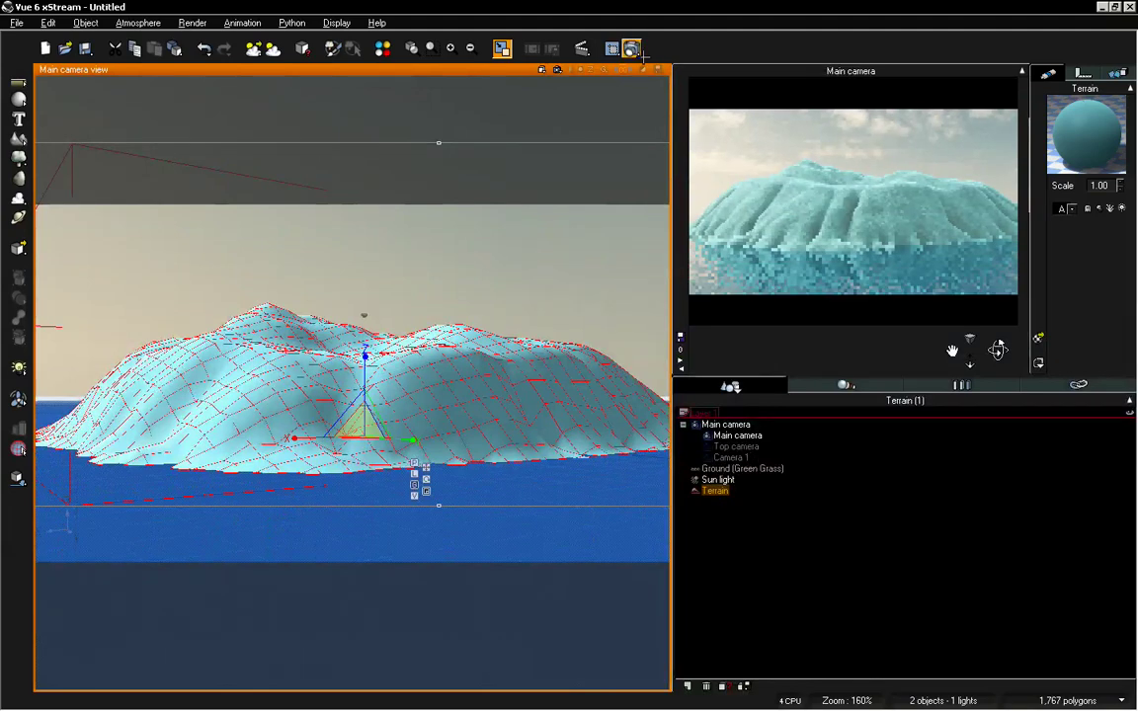
pyautogui.click(580, 47)
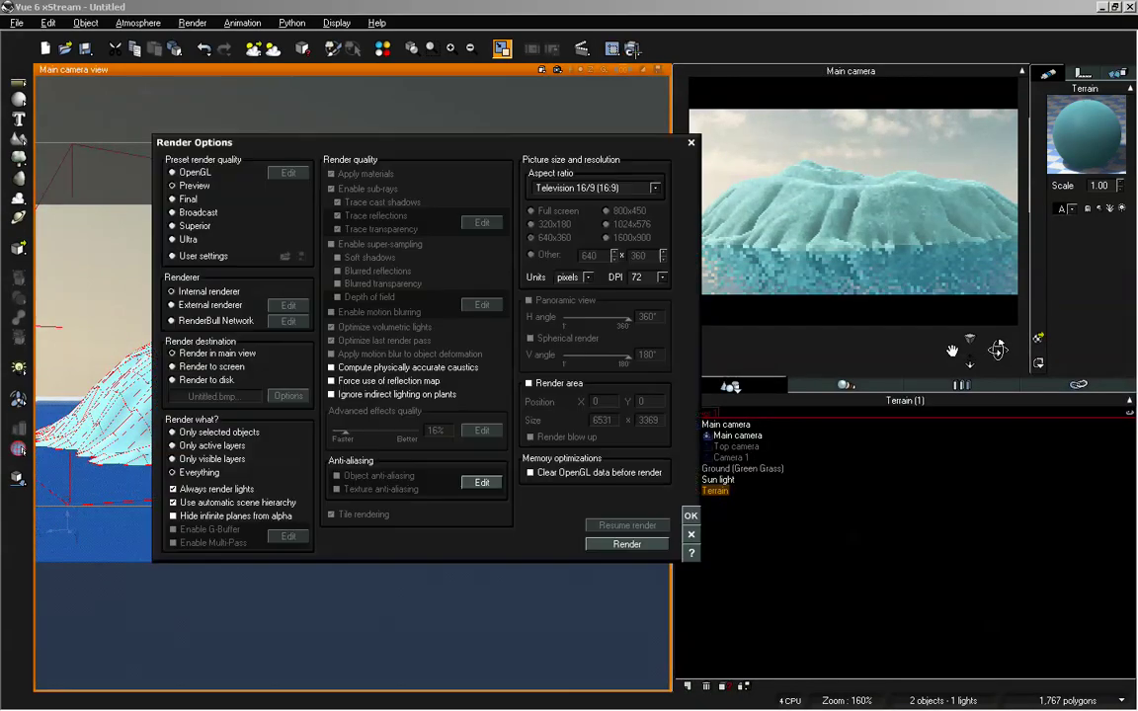
pyautogui.click(176, 199)
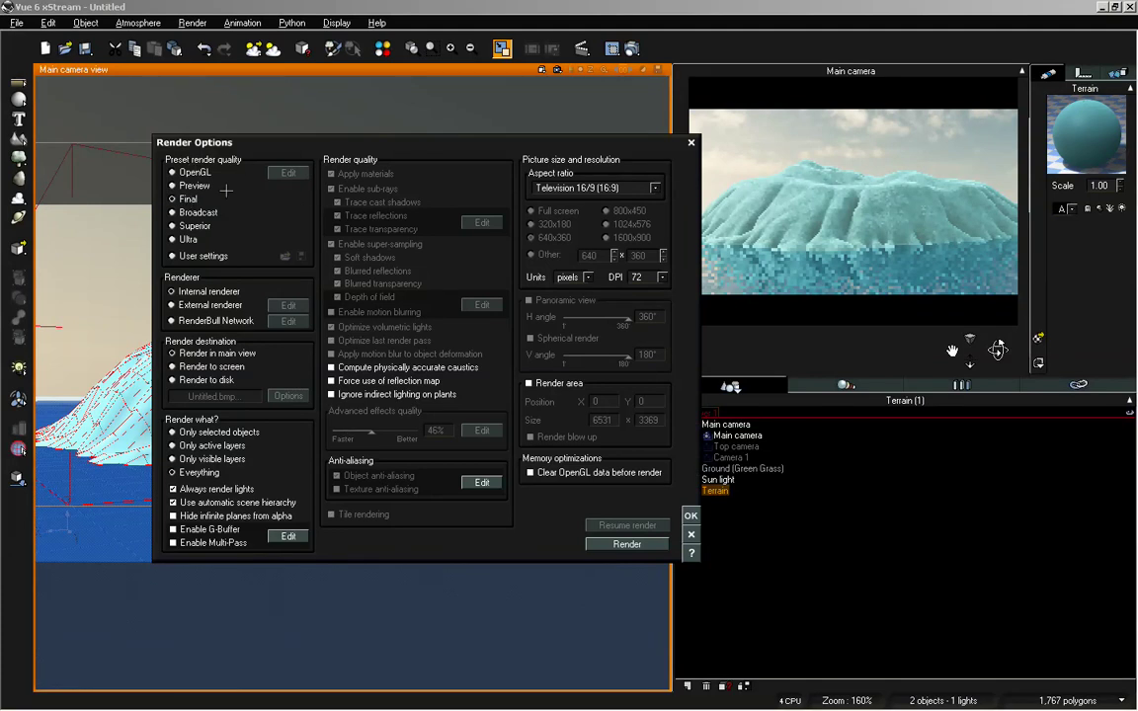
pyautogui.click(184, 366)
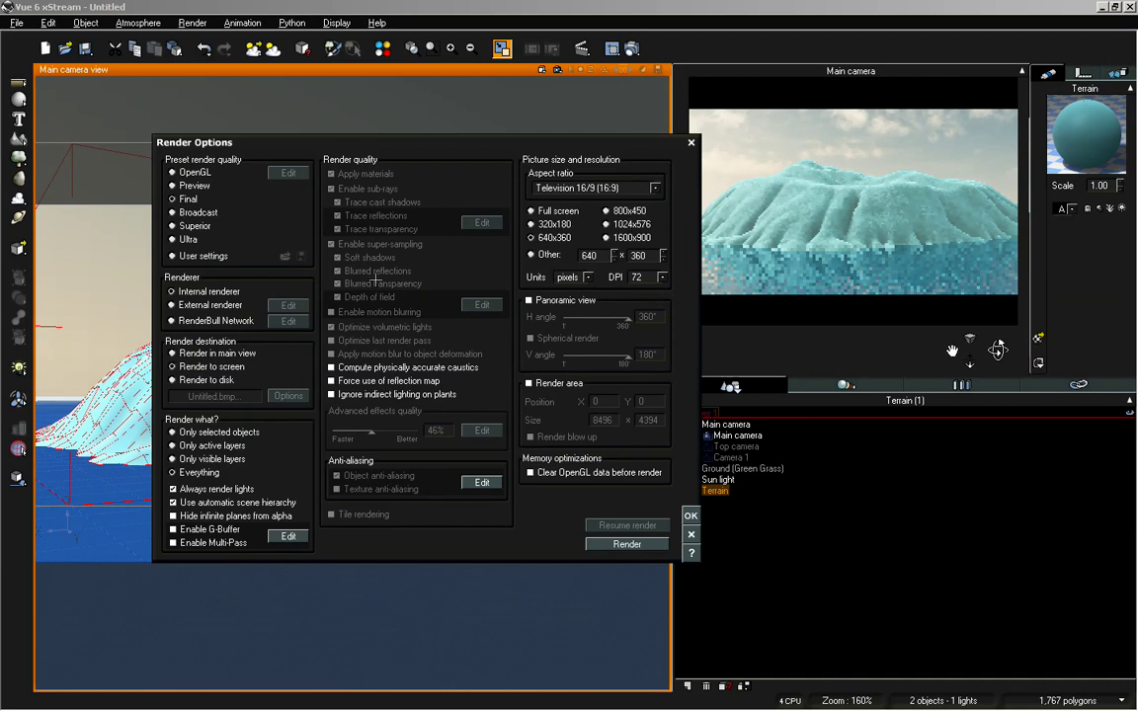
pyautogui.click(690, 516)
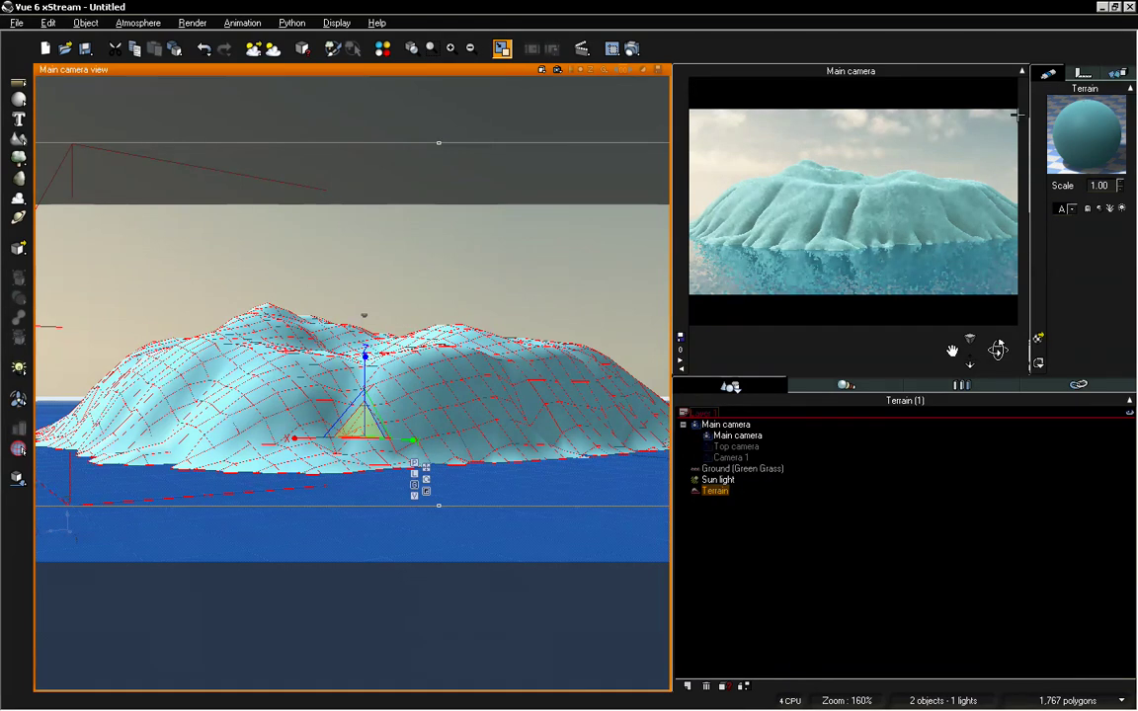
# Step: Set the terrain material's absorption filter color to dark red, Red 182, Green 0, Blue 0, and accept the material
pyautogui.doubleClick(1097, 126)
pyautogui.moveTo(816, 68); pyautogui.dragTo(586, 82)
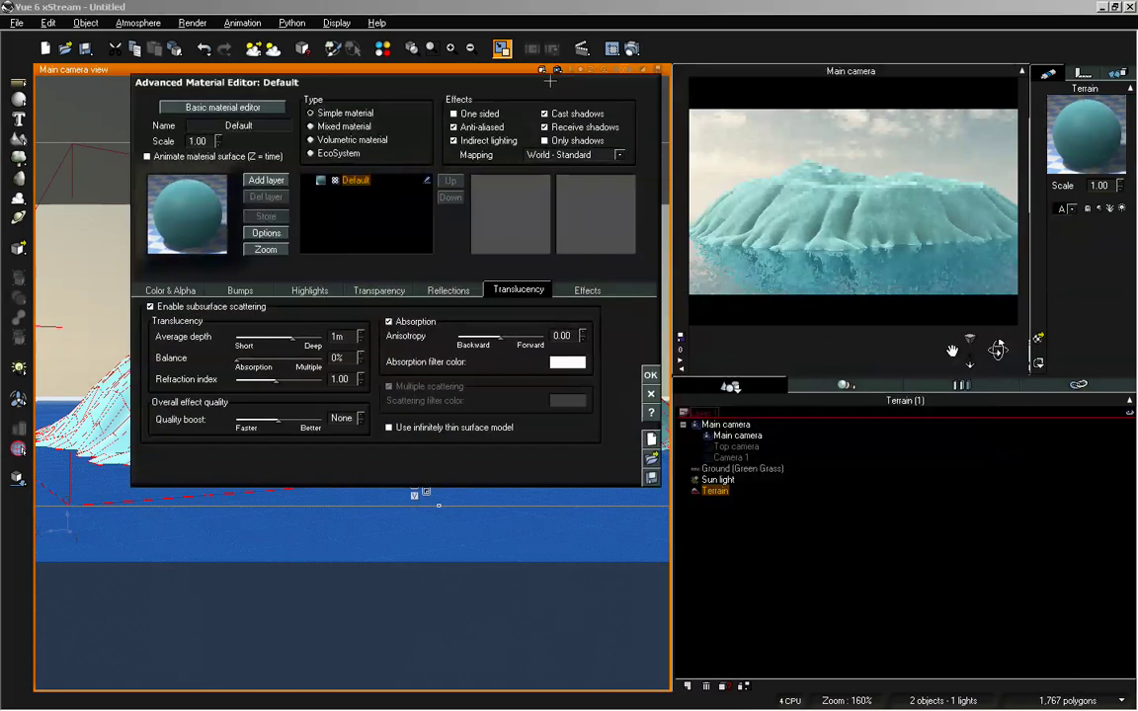
pyautogui.rightClick(583, 362)
pyautogui.click(635, 374)
pyautogui.click(583, 461)
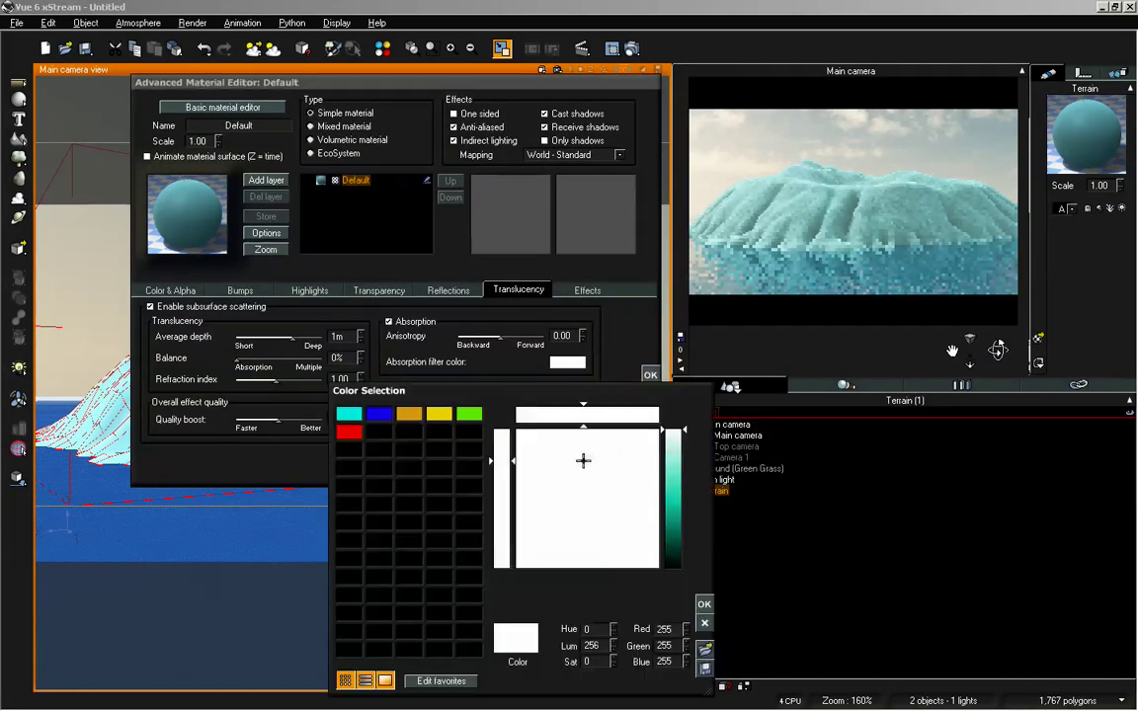
pyautogui.click(676, 517)
pyautogui.click(634, 467)
pyautogui.click(655, 429)
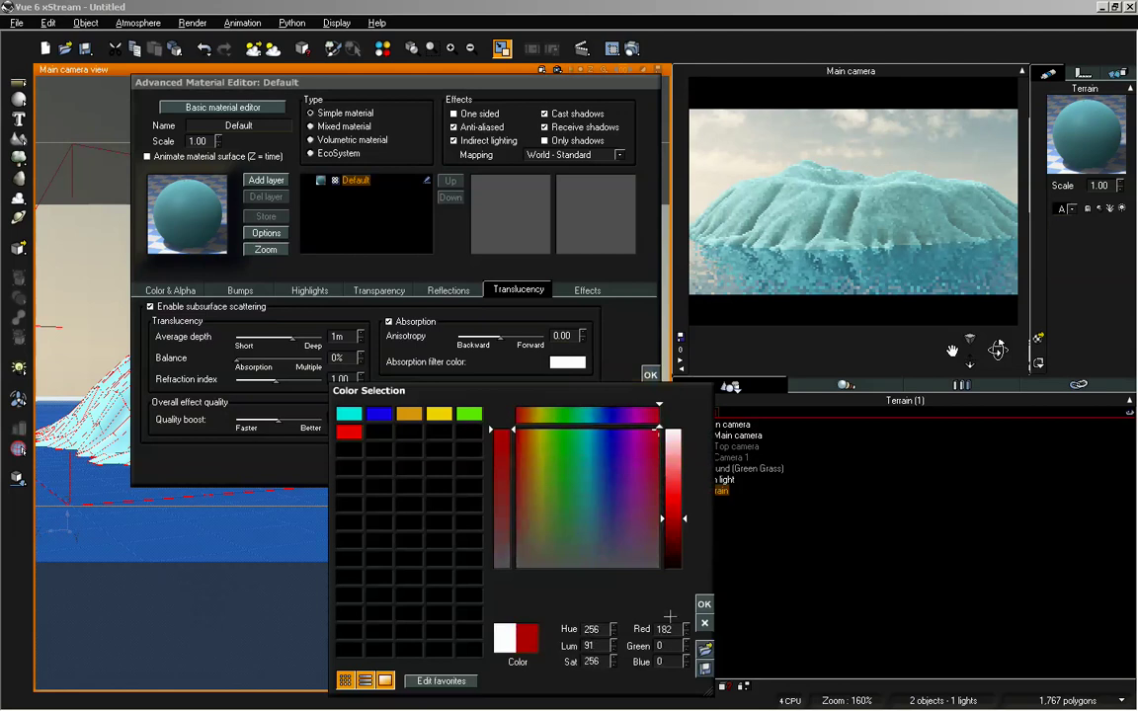
pyautogui.click(705, 603)
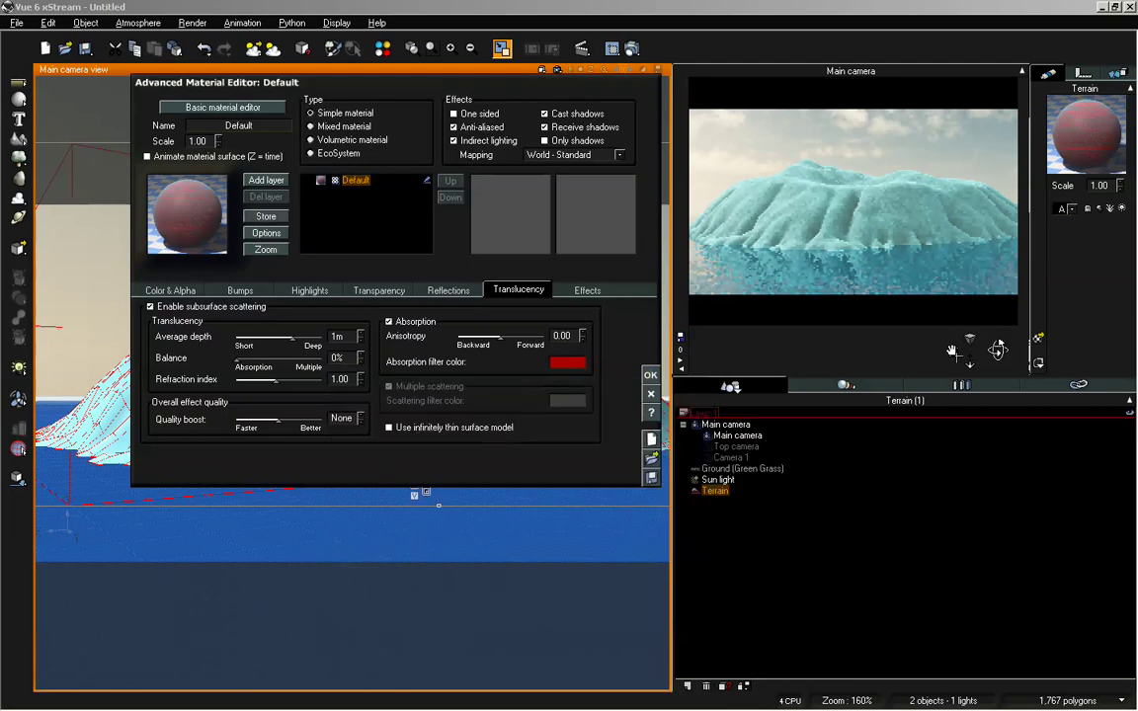
pyautogui.click(650, 376)
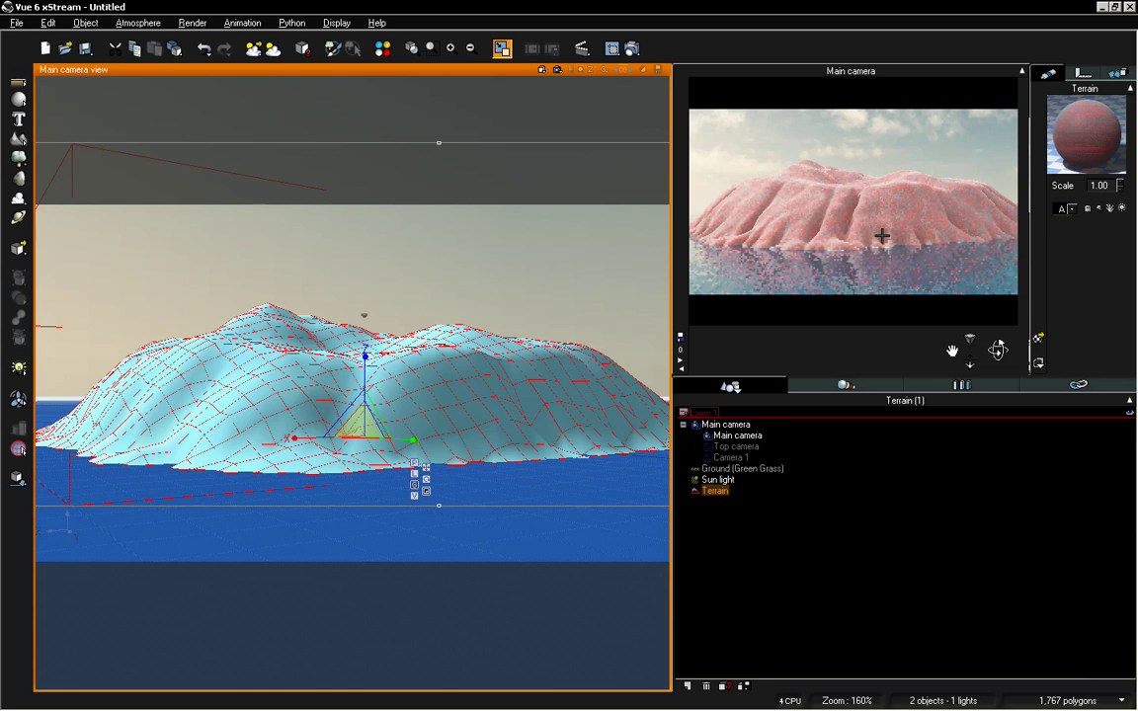
# Step: Reopen the terrain's material in the Advanced Material Editor and set the absorption filter color back to white
pyautogui.rightClick(1081, 125)
pyautogui.click(1020, 133)
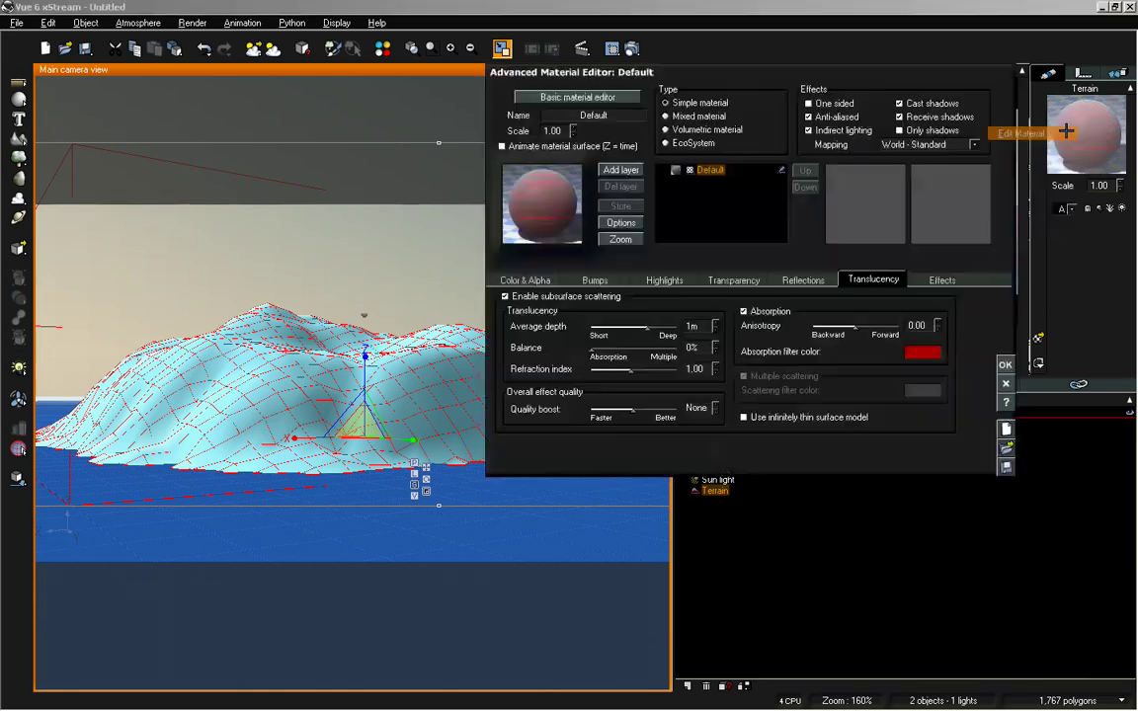
pyautogui.moveTo(793, 74); pyautogui.dragTo(450, 83)
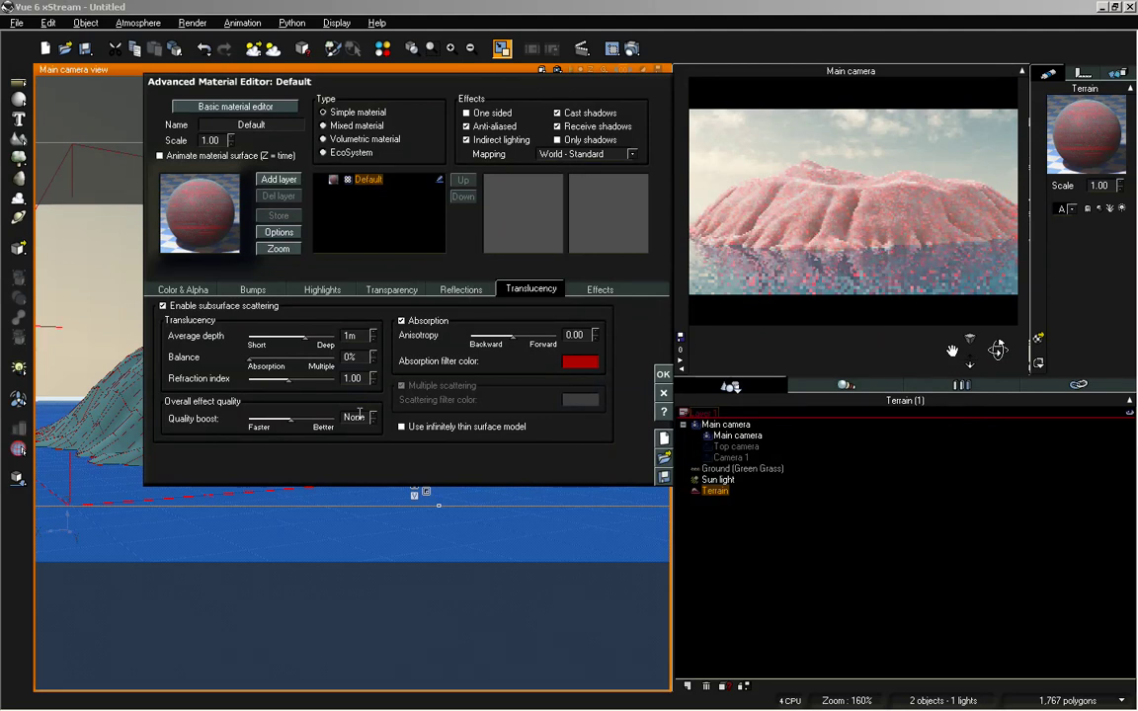
pyautogui.rightClick(587, 366)
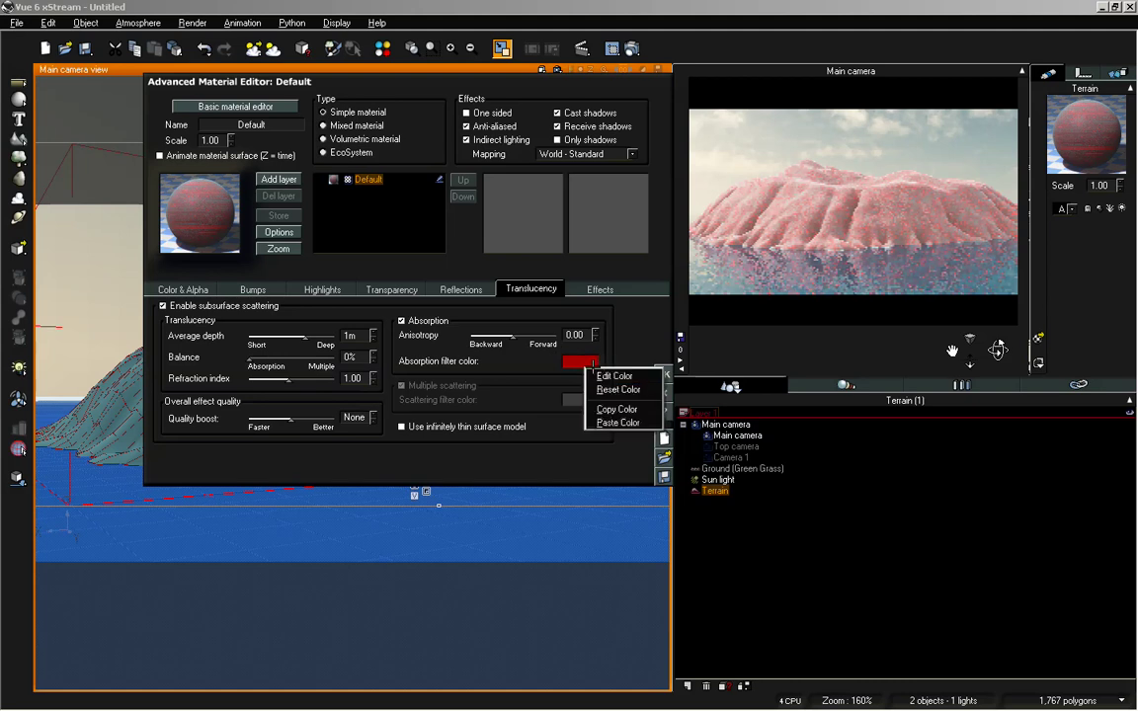
pyautogui.click(605, 376)
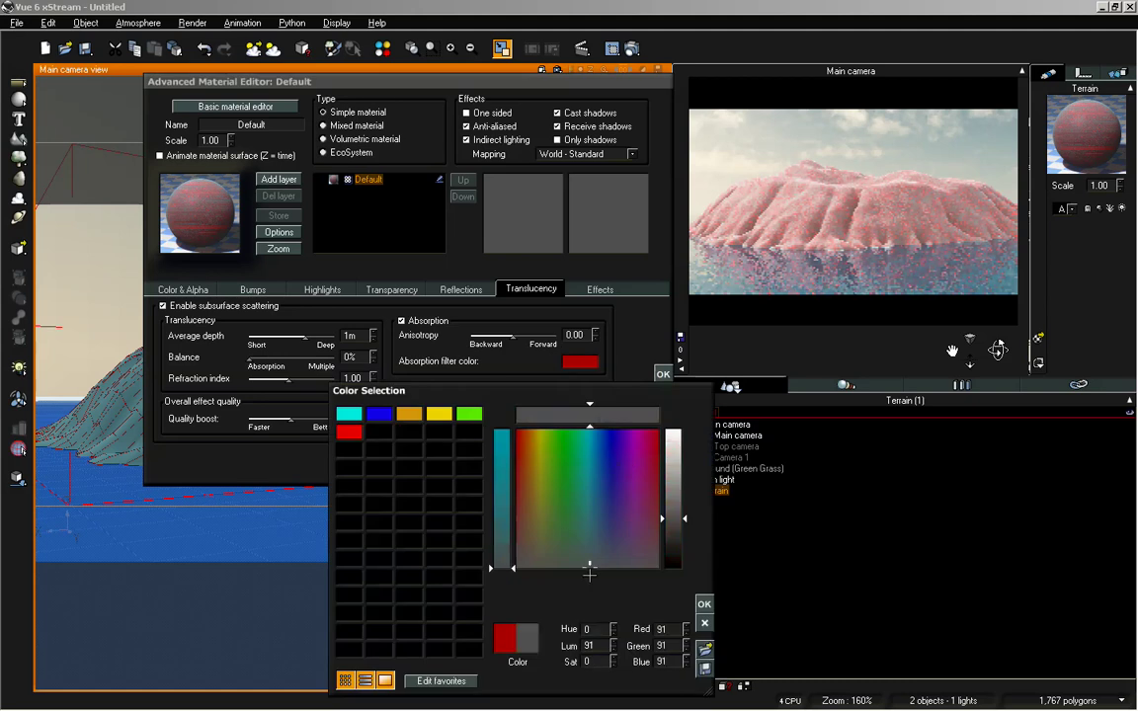
pyautogui.moveTo(685, 502); pyautogui.dragTo(686, 427)
pyautogui.click(704, 604)
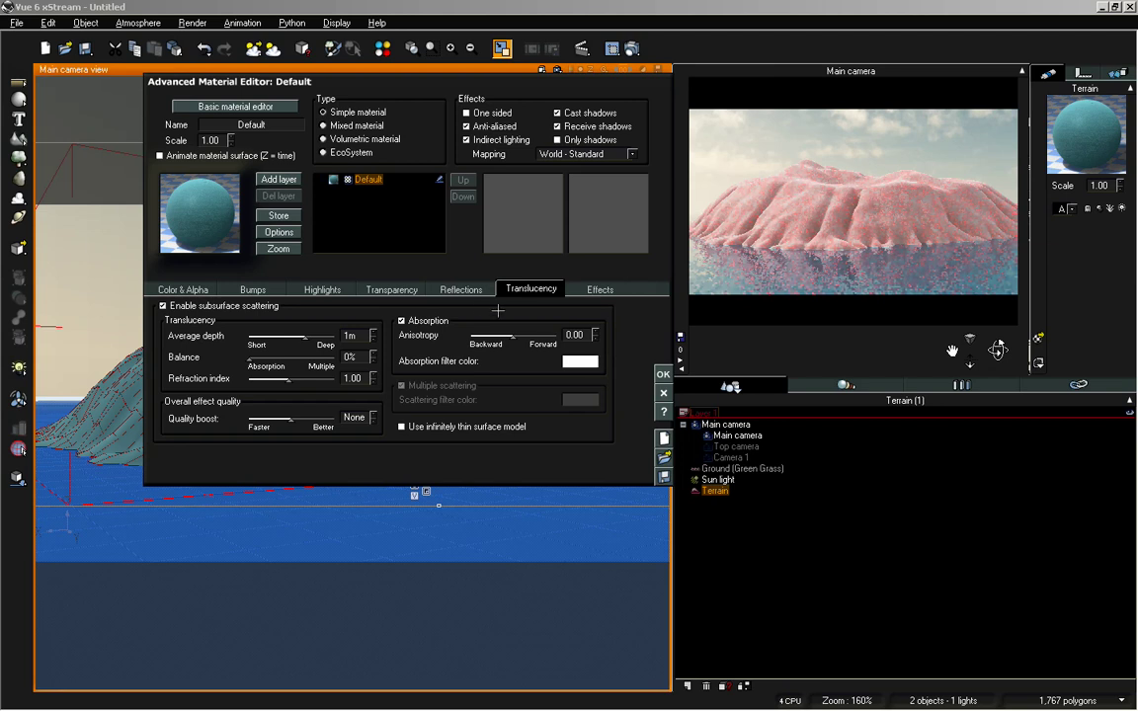
# Step: Set the translucency refraction index to 1.3 and accept the terrain material
pyautogui.doubleClick(363, 377)
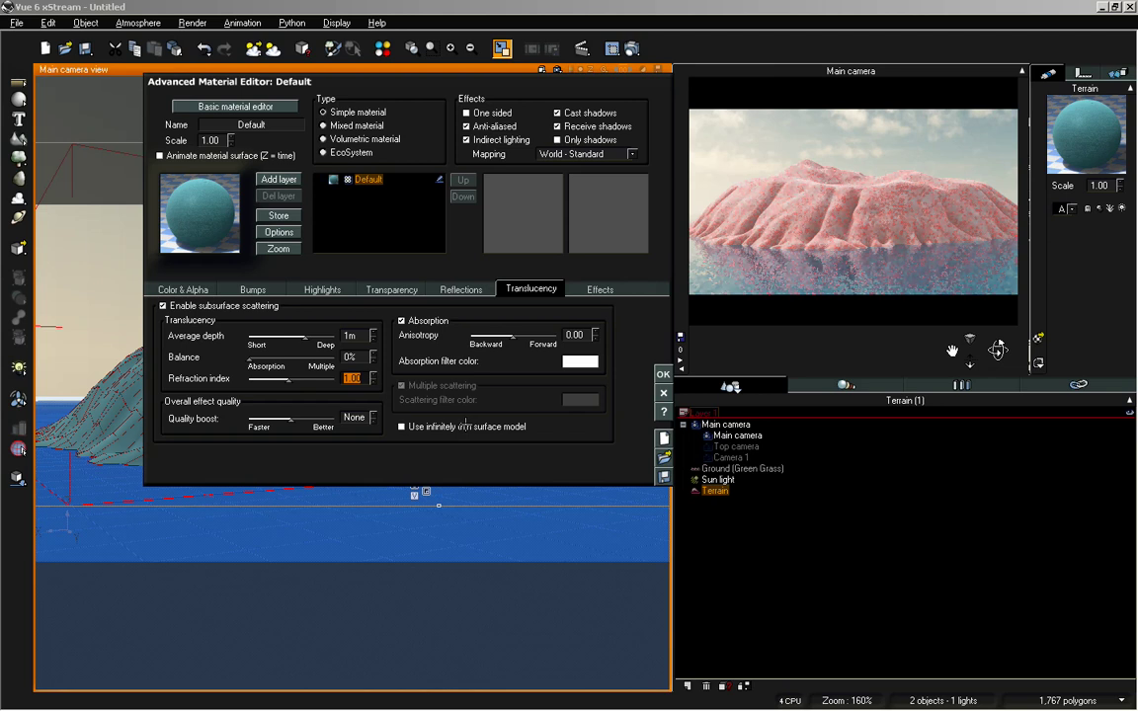
pyautogui.write('1.3')
pyautogui.press('Return')
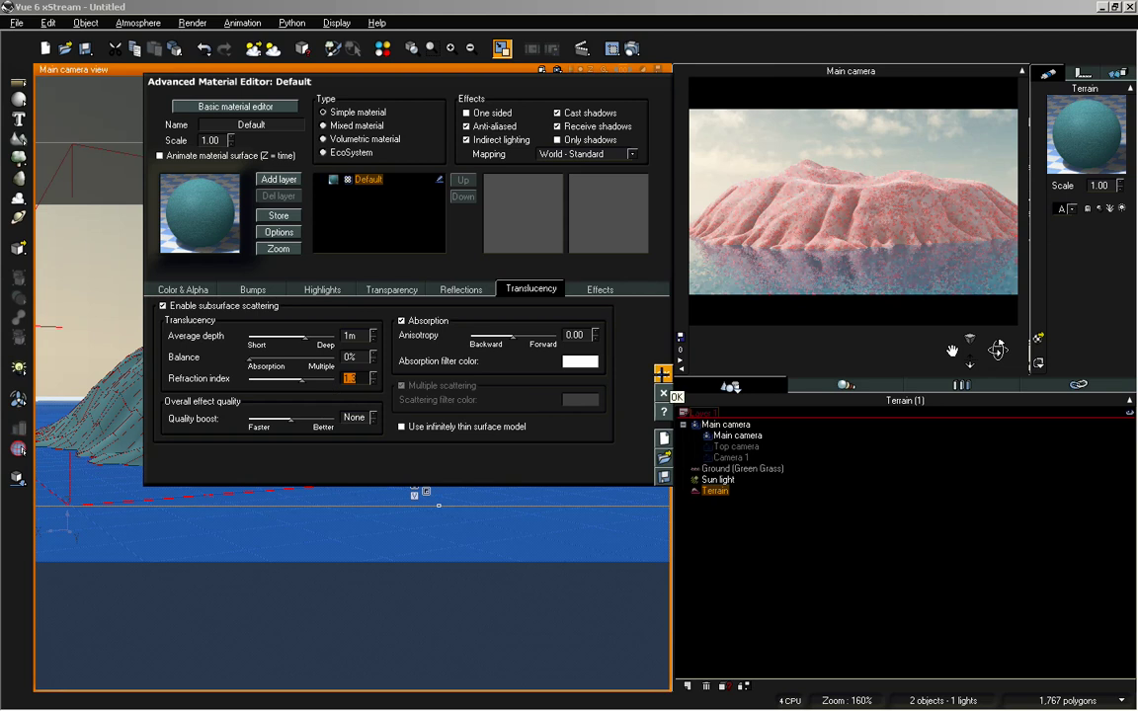
pyautogui.click(662, 374)
pyautogui.click(662, 376)
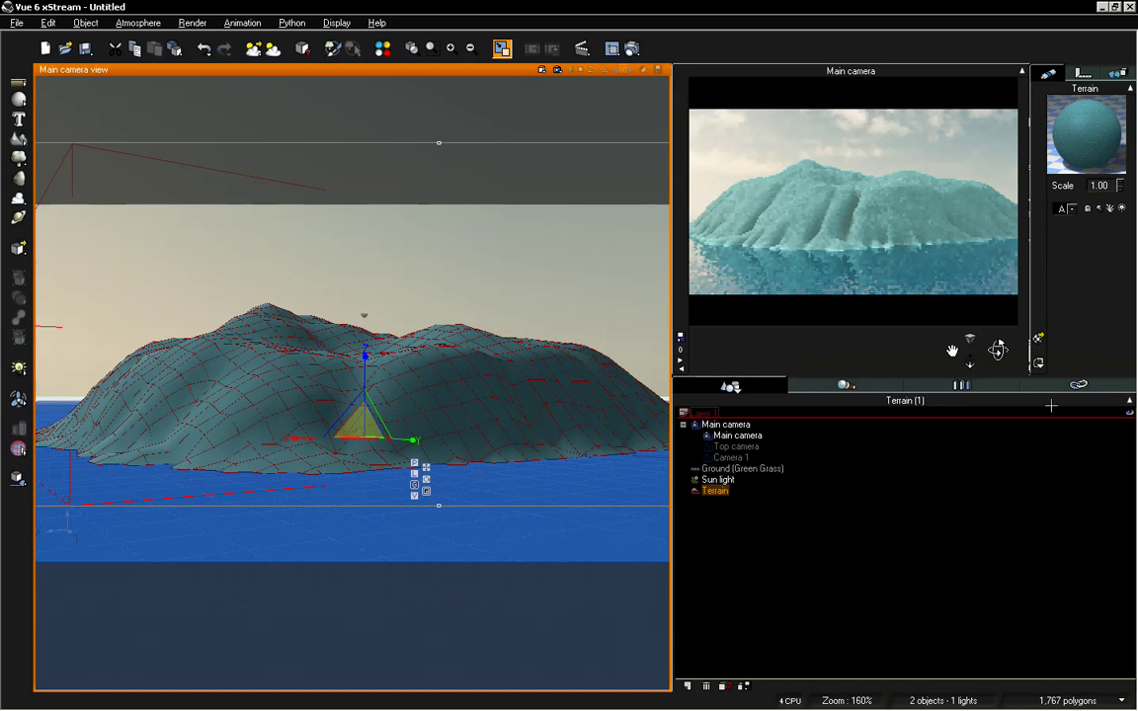
# Step: Set the terrain material's color to a very pale cyan, Red 220, Green 252, Blue 255, and accept the material
pyautogui.rightClick(1065, 136)
pyautogui.click(1007, 139)
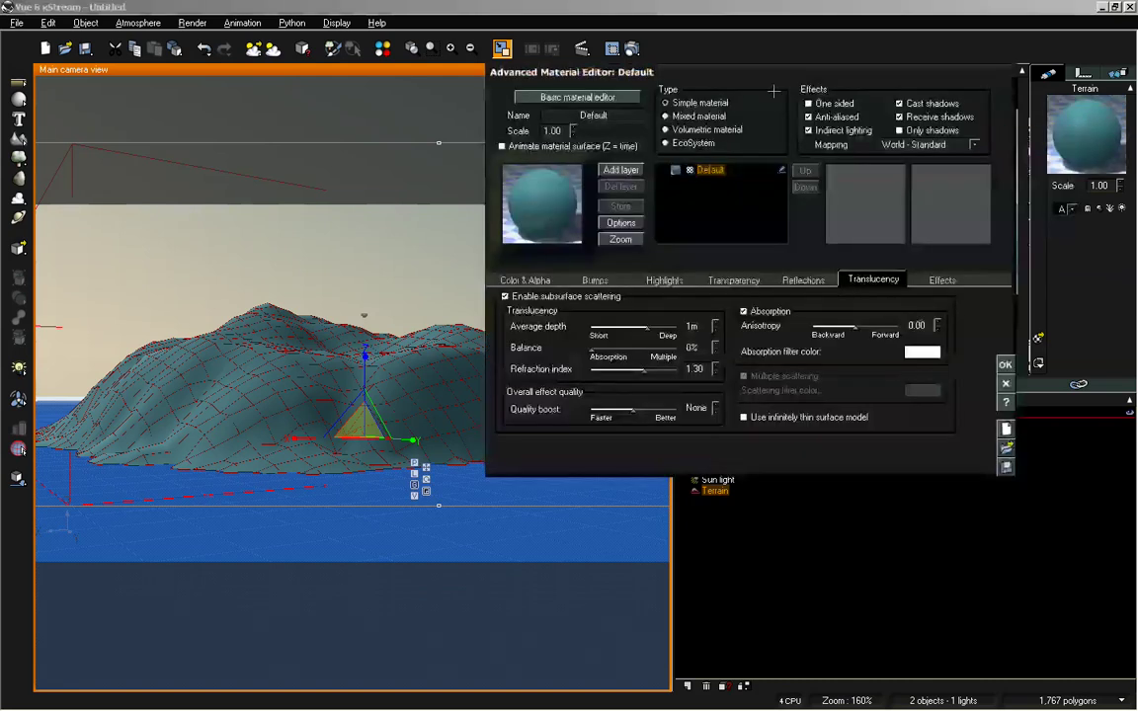
pyautogui.moveTo(780, 73); pyautogui.dragTo(465, 92)
pyautogui.click(210, 298)
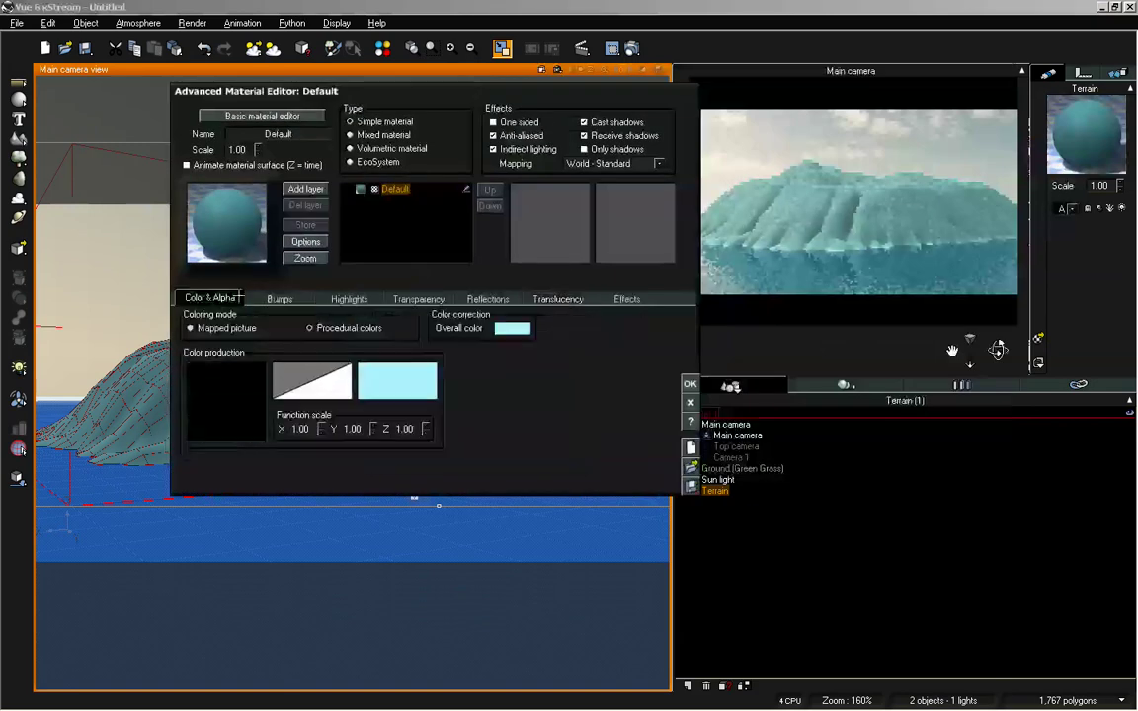
pyautogui.rightClick(346, 370)
pyautogui.click(400, 387)
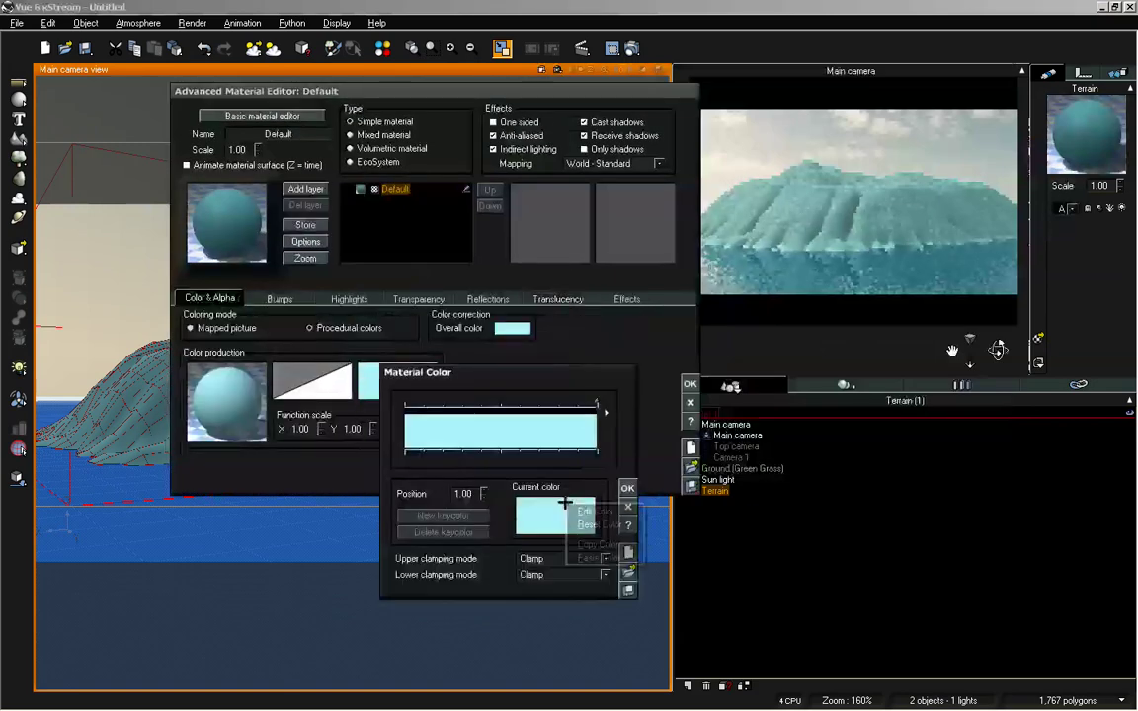
pyautogui.rightClick(587, 507)
pyautogui.click(587, 508)
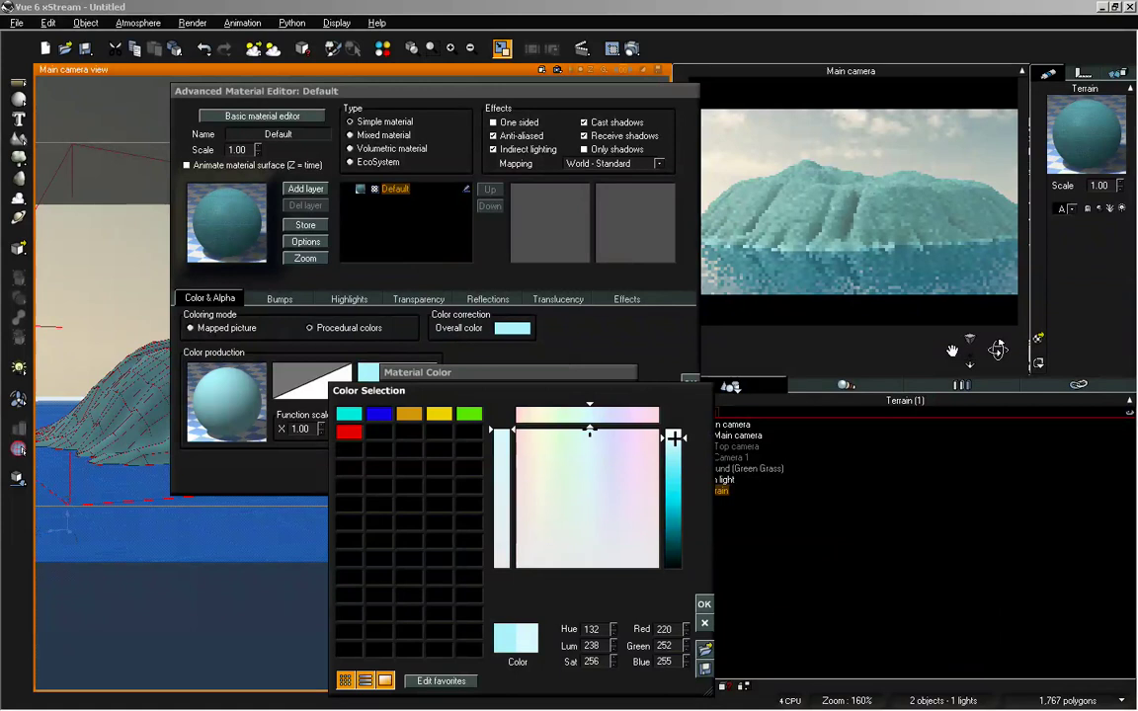
pyautogui.click(704, 603)
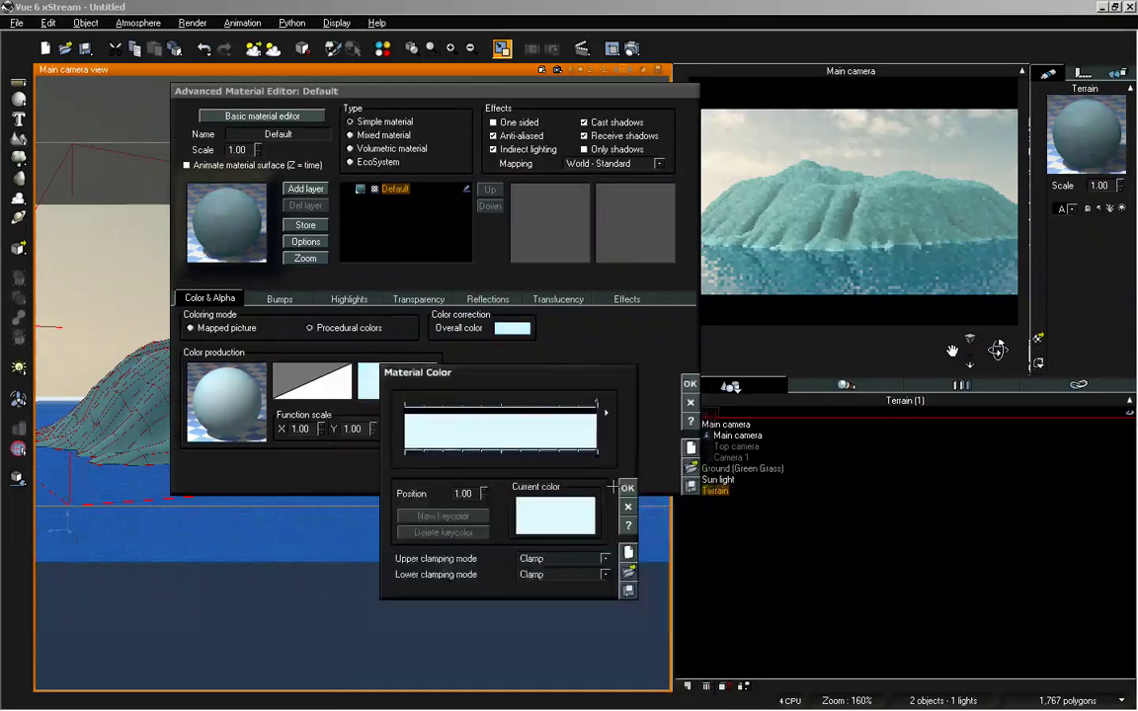
pyautogui.click(627, 423)
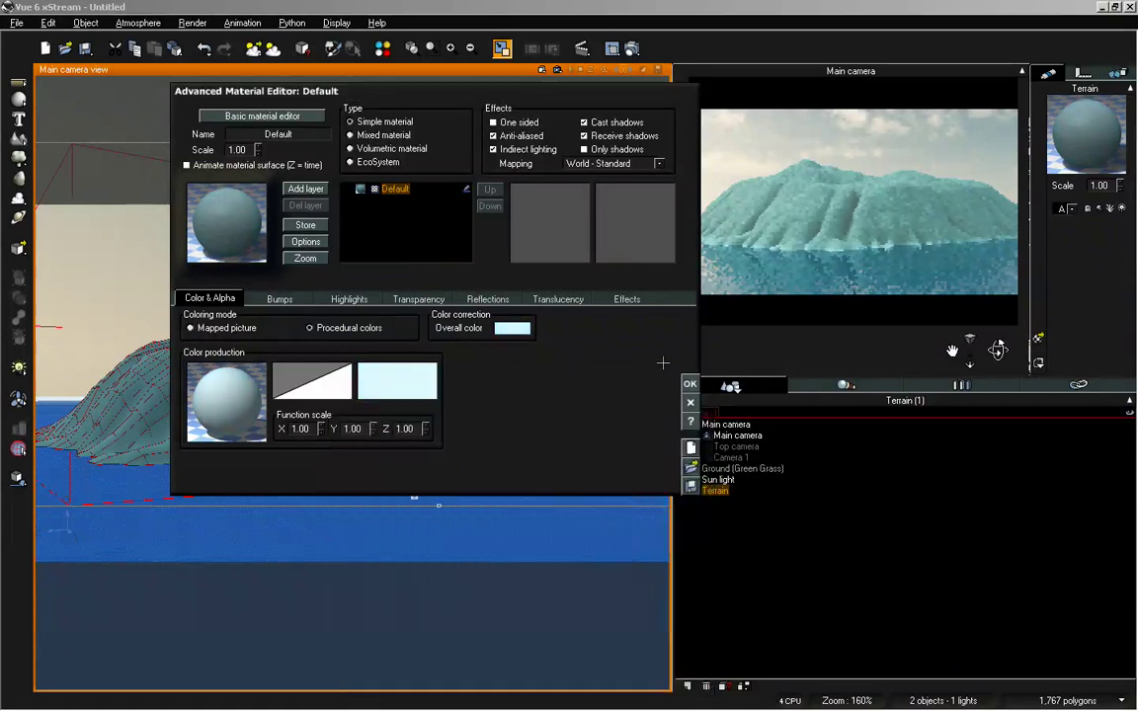
pyautogui.click(689, 384)
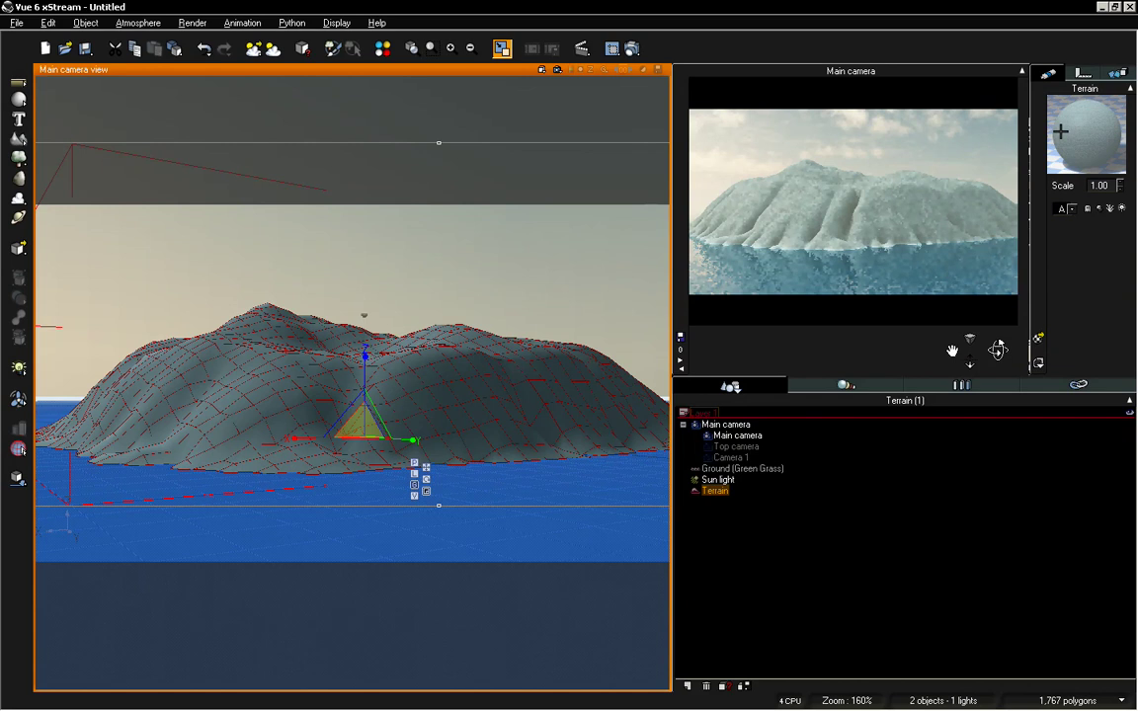
# Step: Reopen the terrain's material, examine its translucency and subsurface scattering settings, and close the editor
pyautogui.rightClick(1077, 119)
pyautogui.click(953, 119)
pyautogui.moveTo(835, 62); pyautogui.dragTo(461, 67)
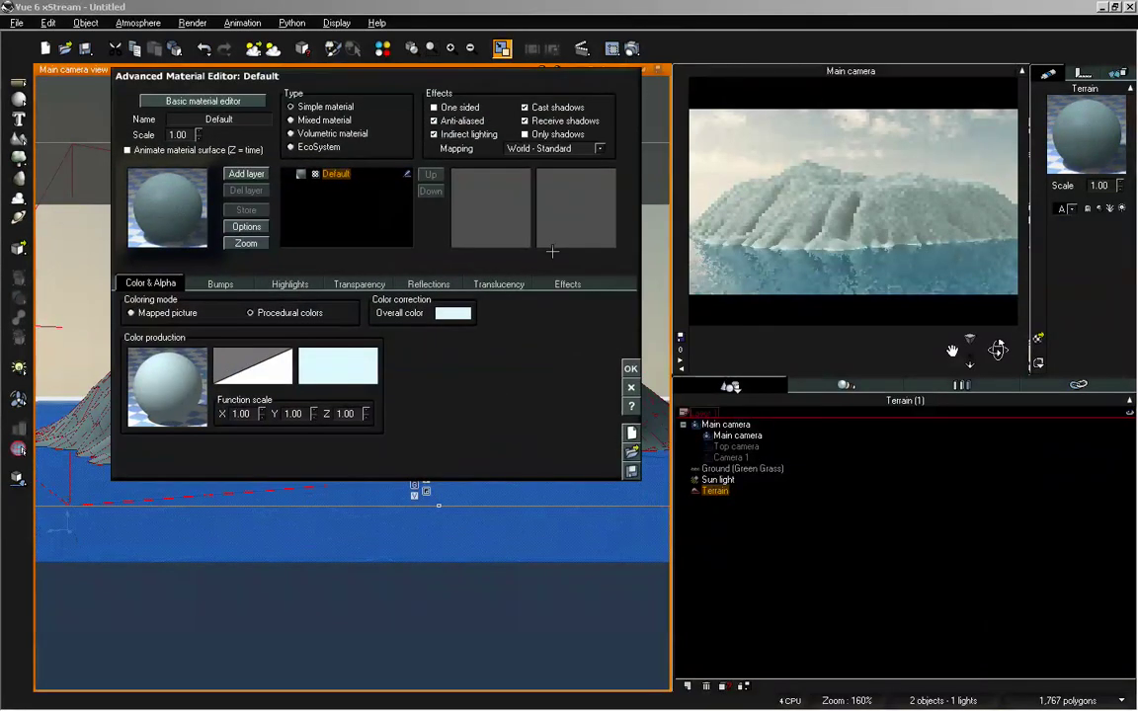
pyautogui.click(478, 284)
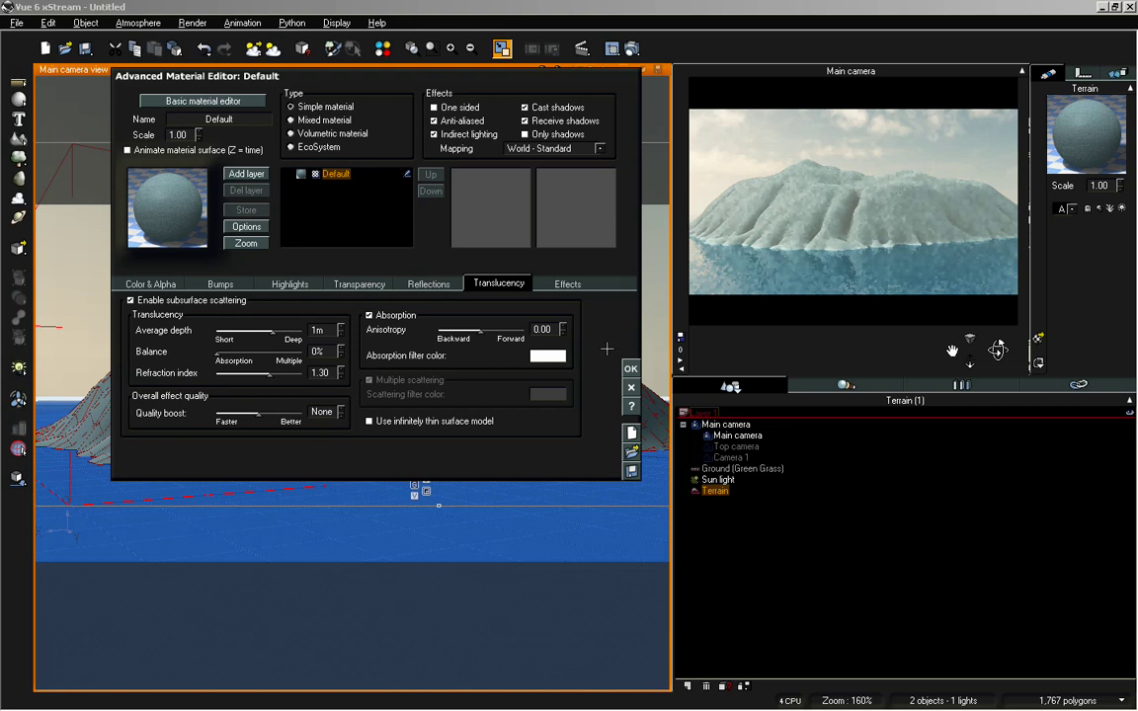
pyautogui.click(630, 369)
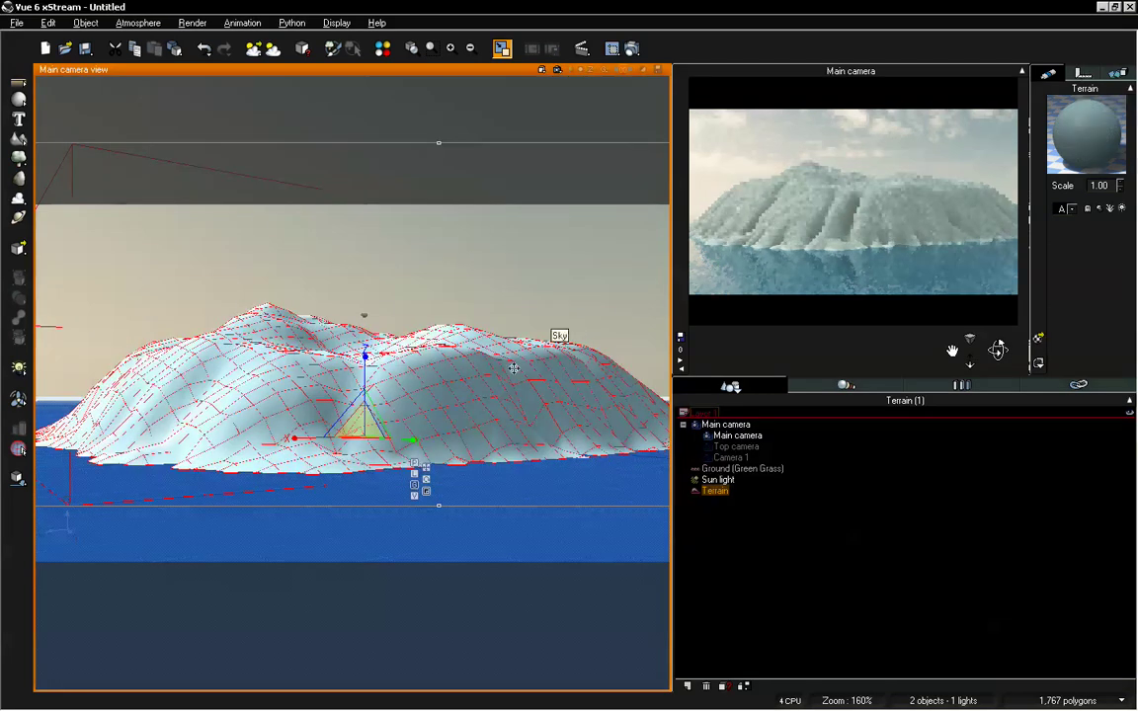
# Step: Check the terrain's numeric size and orbit the main camera to view the island from a higher angle
pyautogui.click(1083, 72)
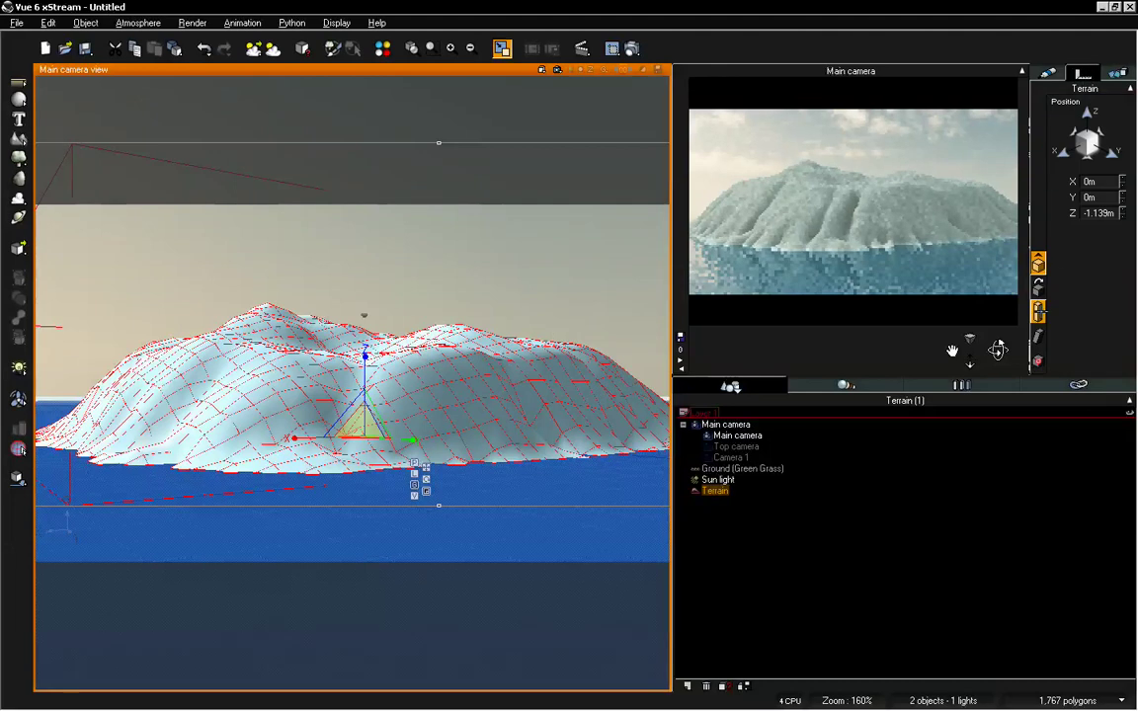
pyautogui.click(1038, 310)
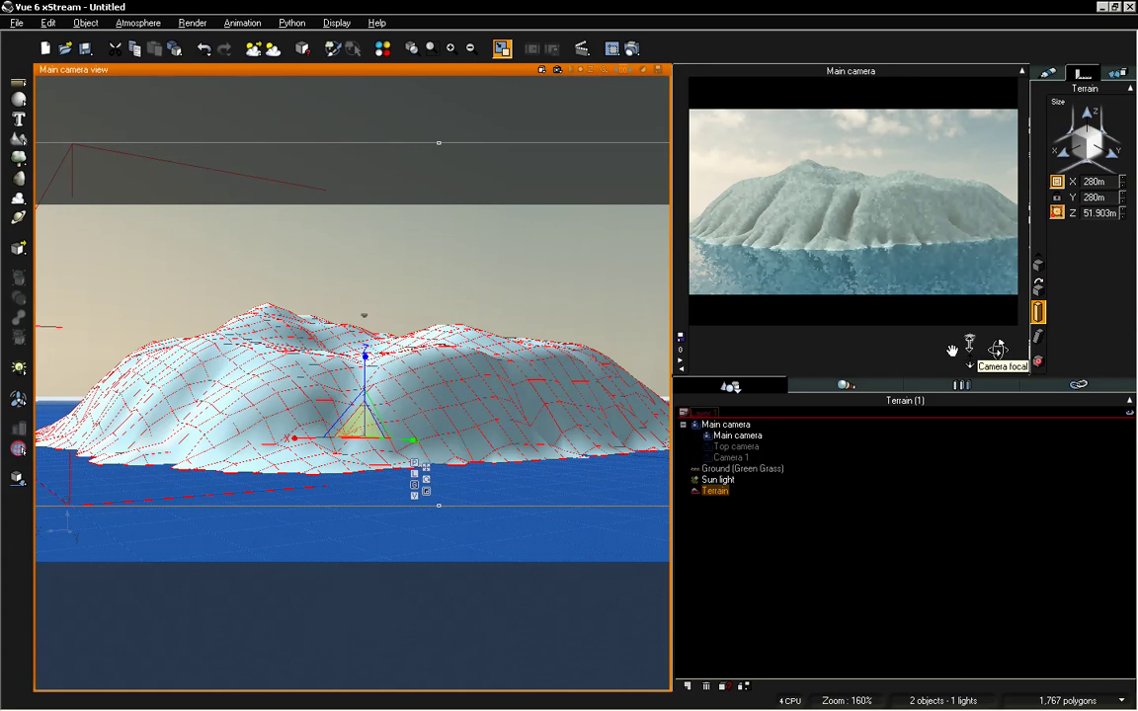
pyautogui.moveTo(1003, 348); pyautogui.dragTo(997, 349)
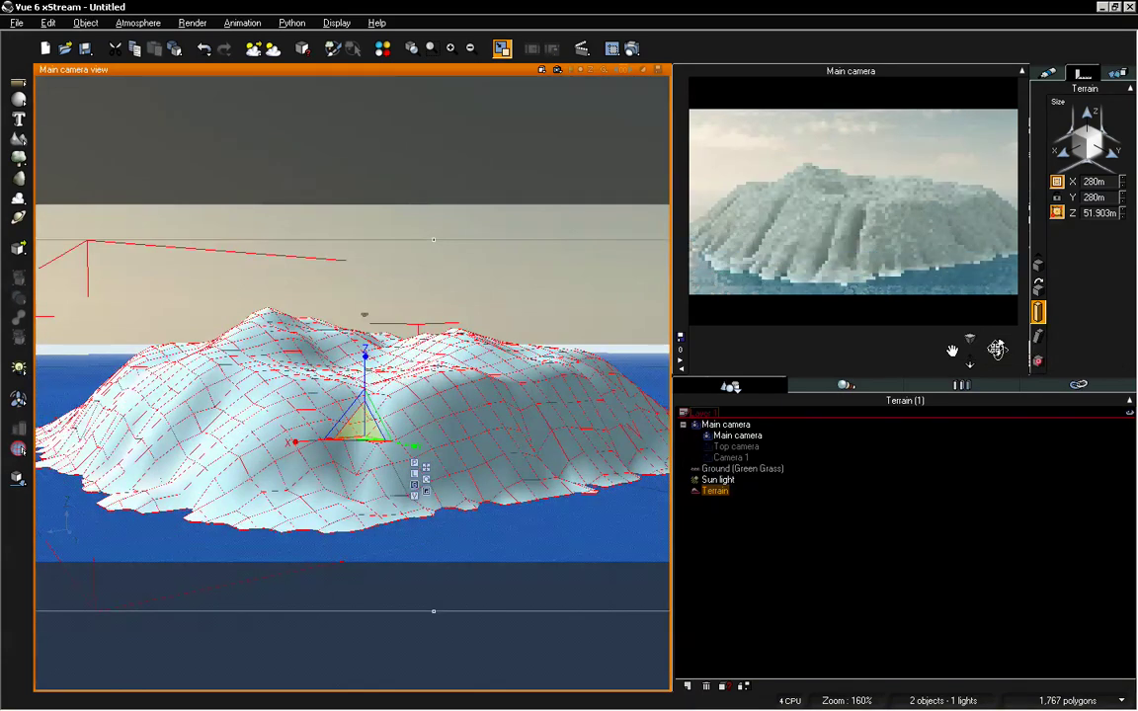
# Step: Set the average translucency depth of the terrain's material to 150 m and accept the material
pyautogui.click(1049, 73)
pyautogui.rightClick(1049, 123)
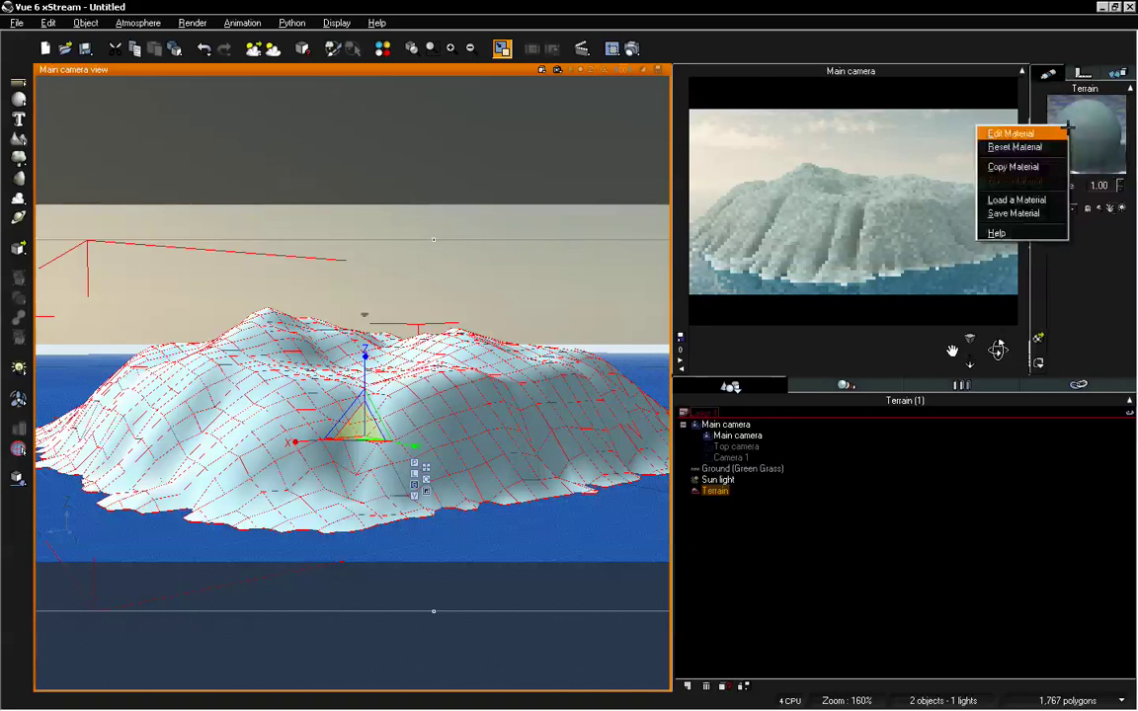
pyautogui.click(1000, 125)
pyautogui.moveTo(808, 76); pyautogui.dragTo(759, 113)
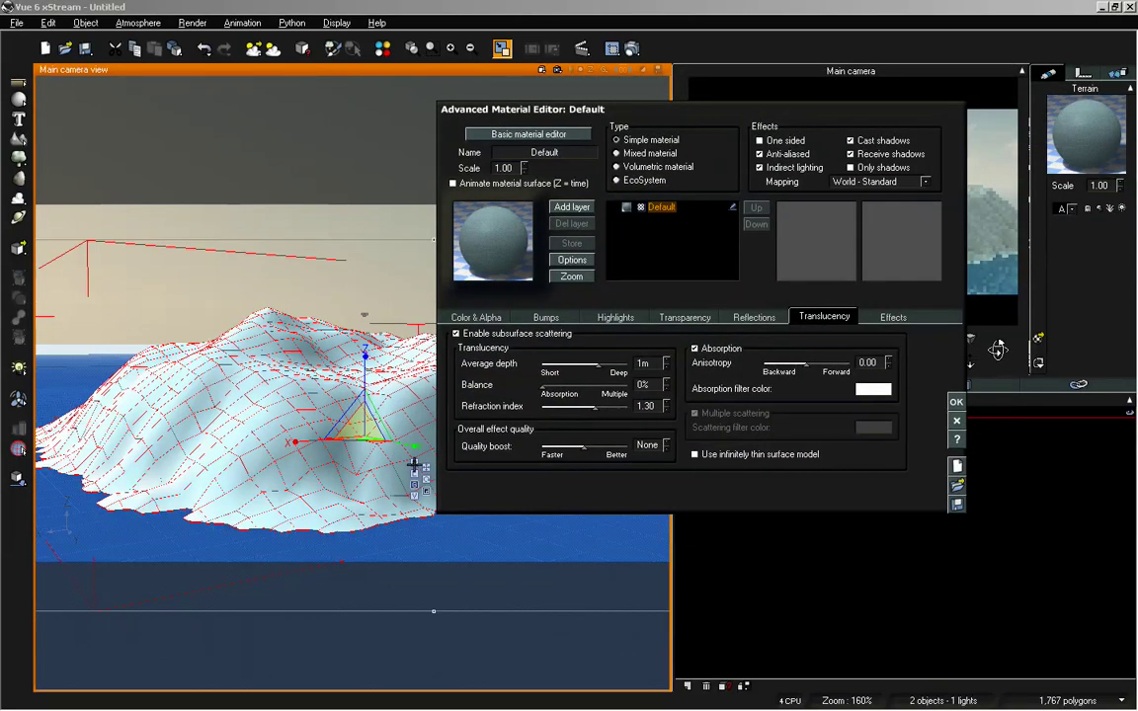
pyautogui.click(647, 364)
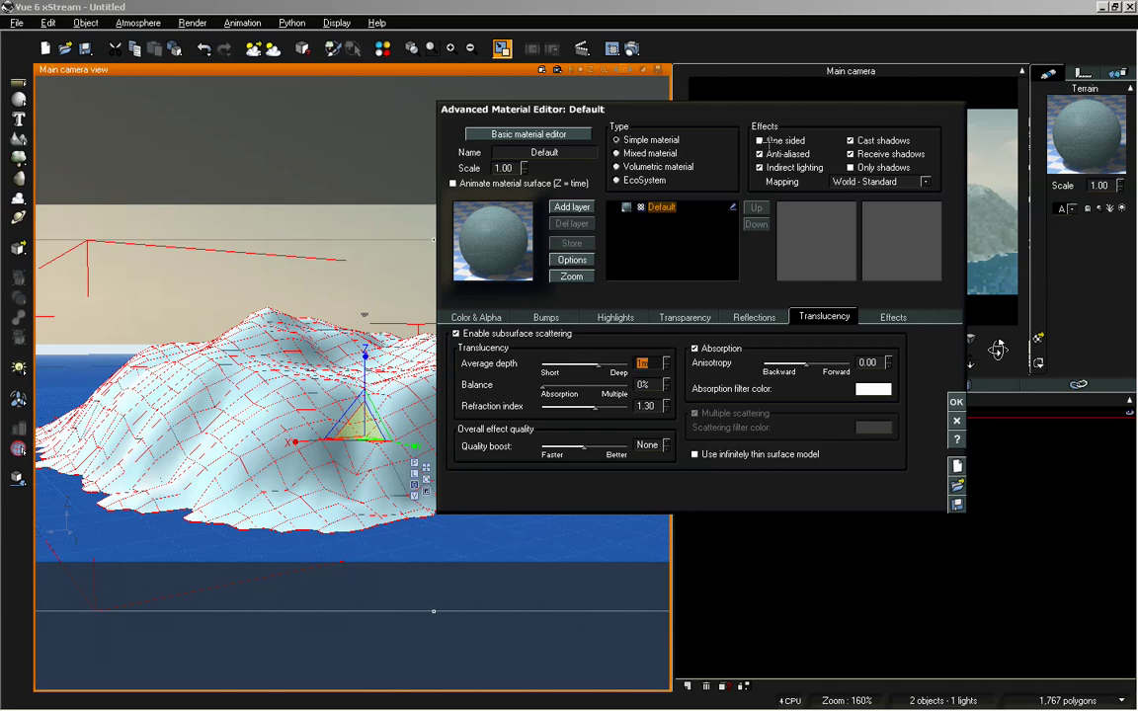
pyautogui.moveTo(768, 112); pyautogui.dragTo(466, 81)
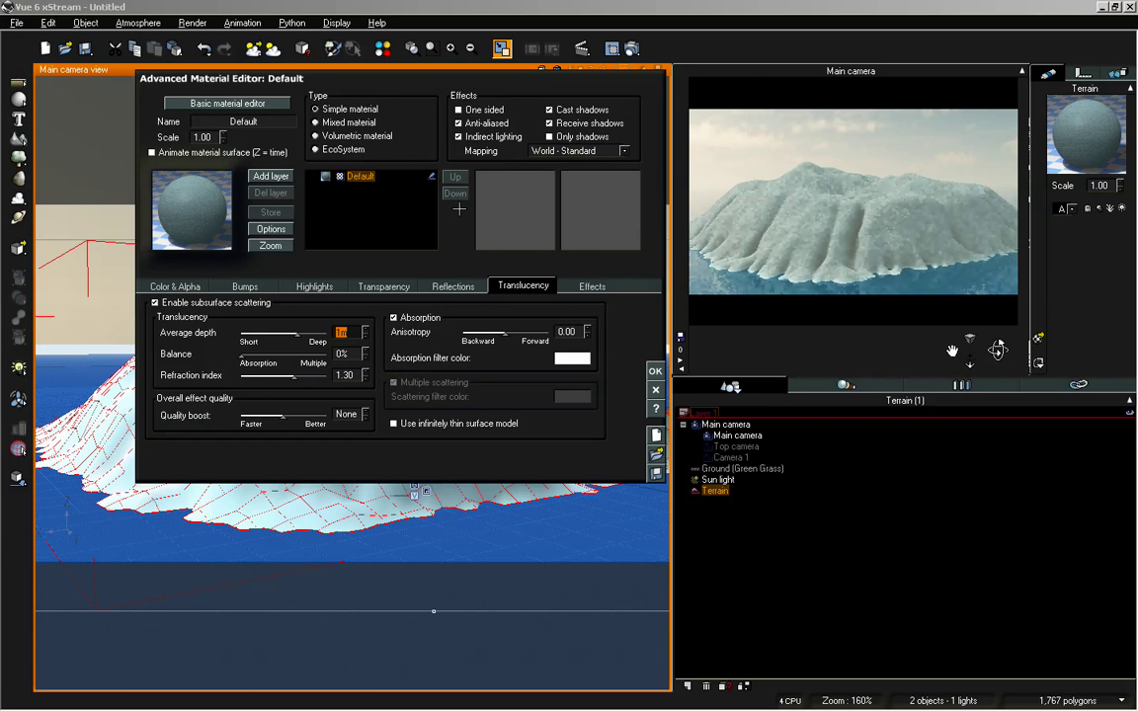
pyautogui.write('150')
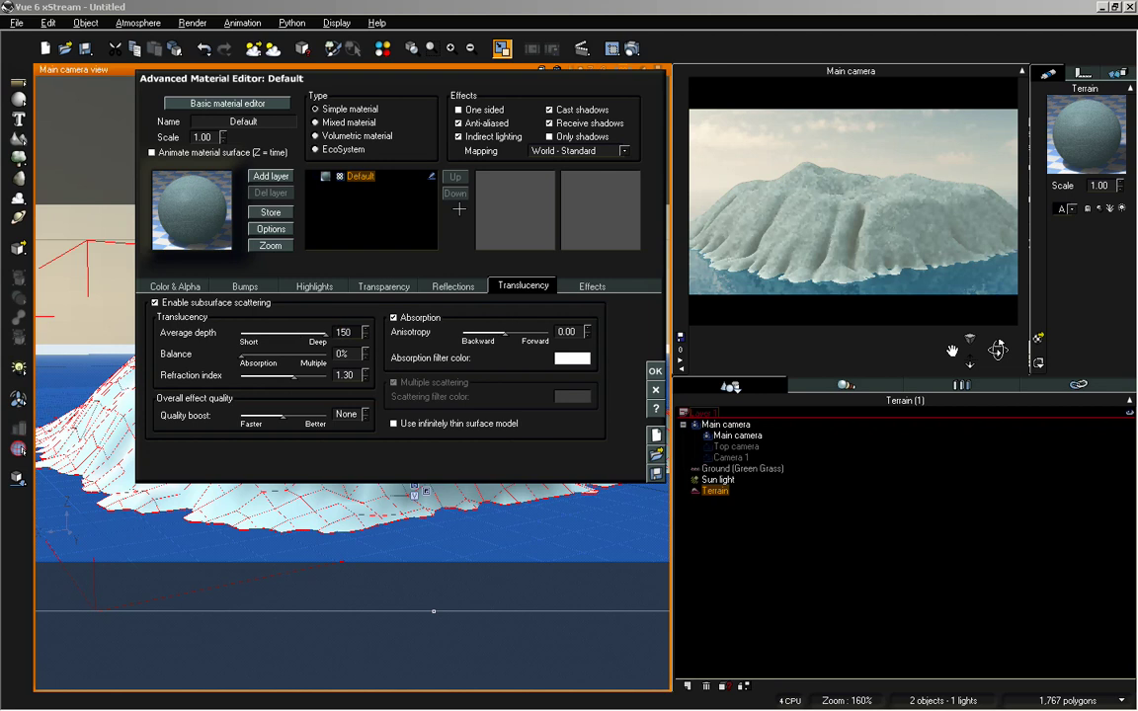
pyautogui.press('Return')
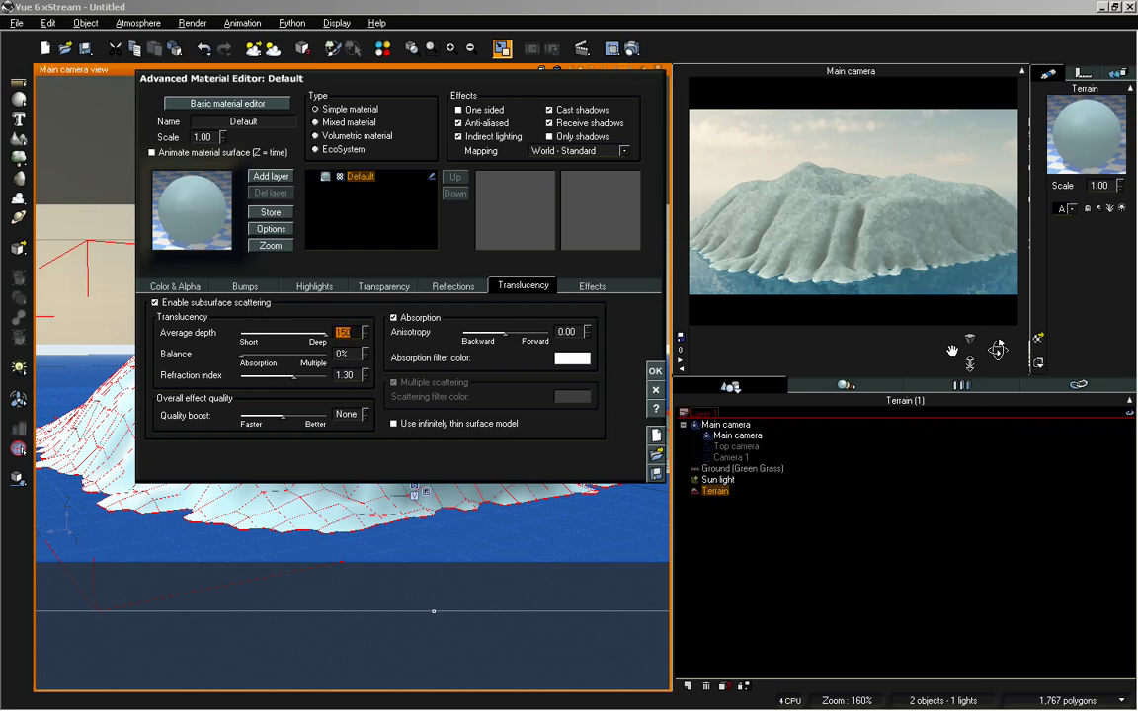
pyautogui.click(655, 372)
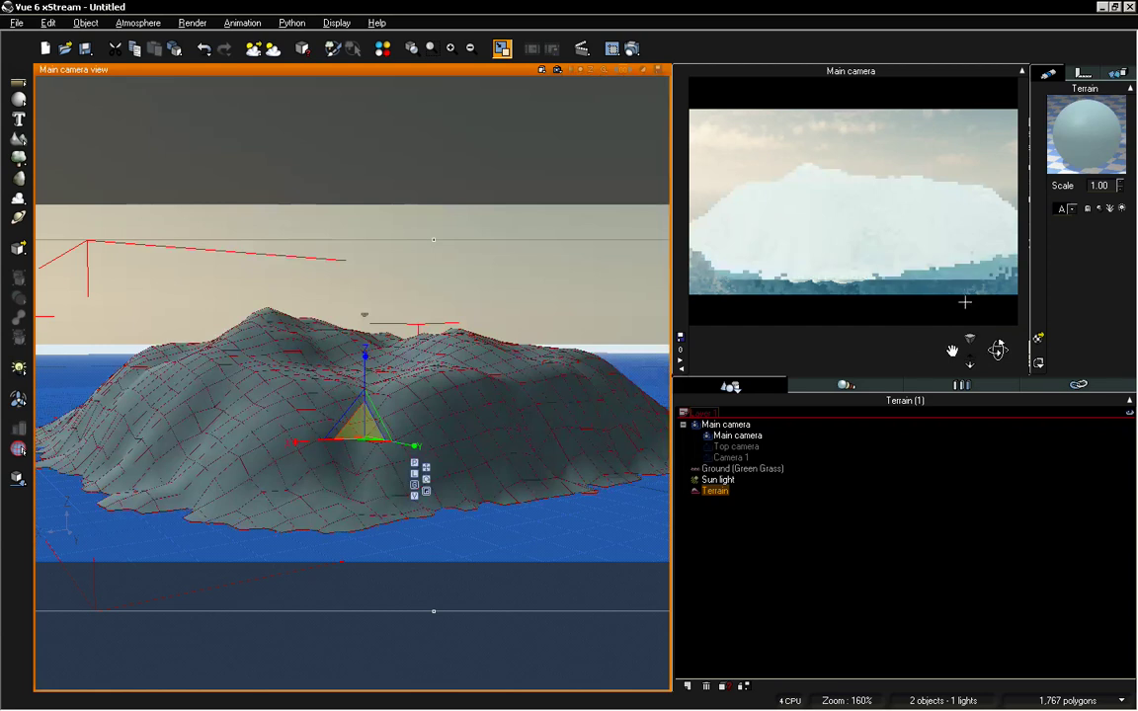
# Step: Reduce the terrain material's average translucency depth to 15 m and accept the change
pyautogui.rightClick(1077, 141)
pyautogui.click(1022, 81)
pyautogui.moveTo(741, 70); pyautogui.dragTo(415, 103)
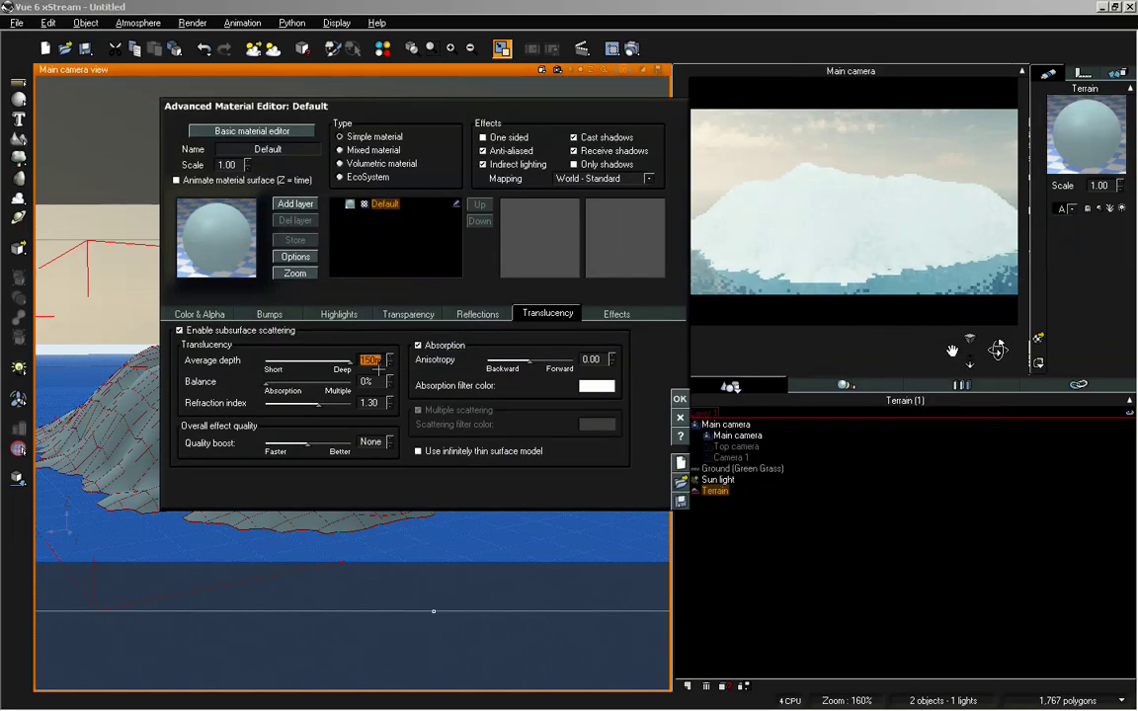
pyautogui.write('15')
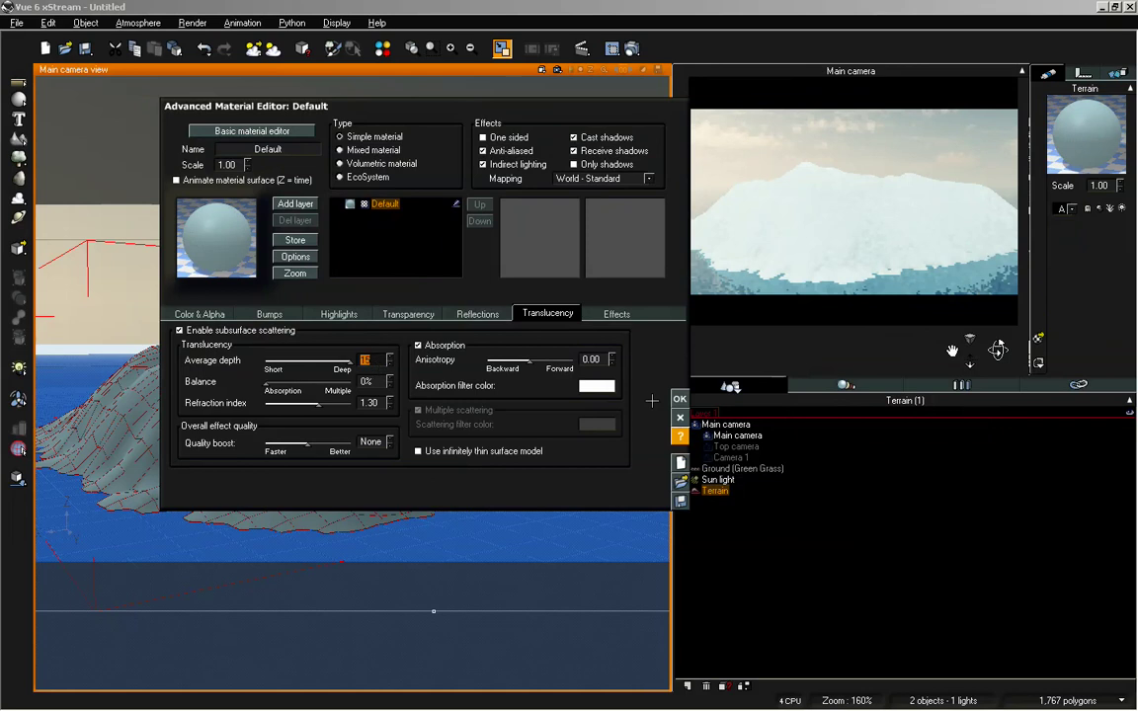
pyautogui.click(678, 399)
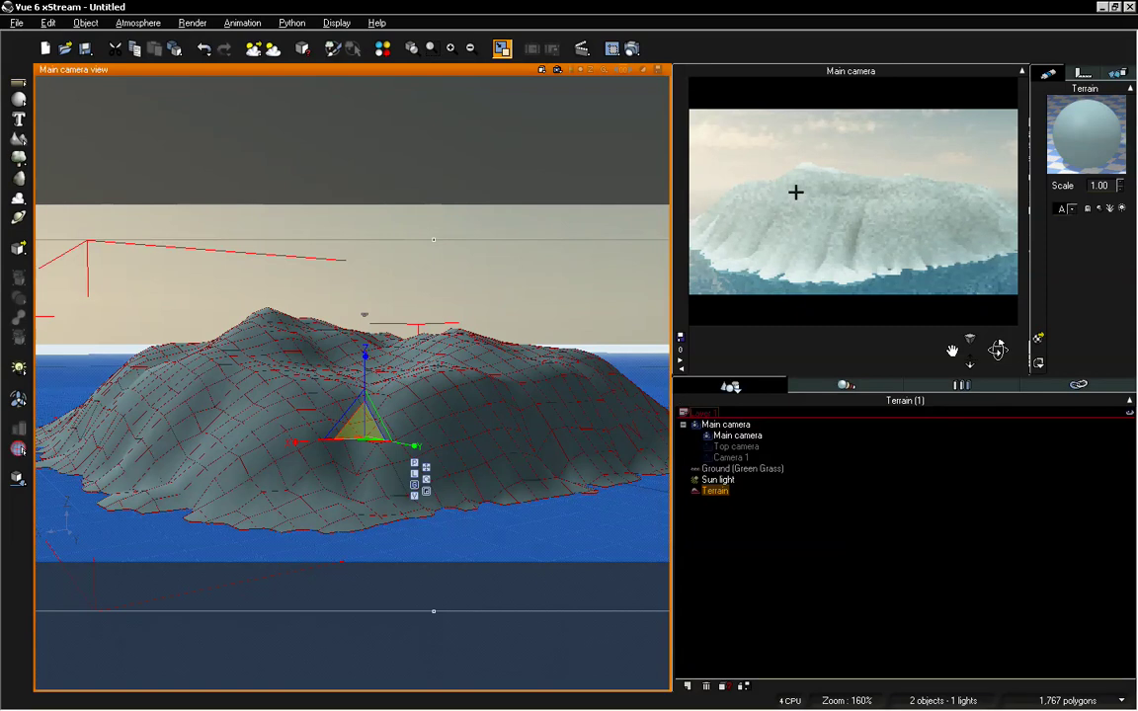
# Step: Pan and orbit the main camera to look down on the island, shifted toward the right side of the frame
pyautogui.moveTo(953, 349); pyautogui.dragTo(962, 348)
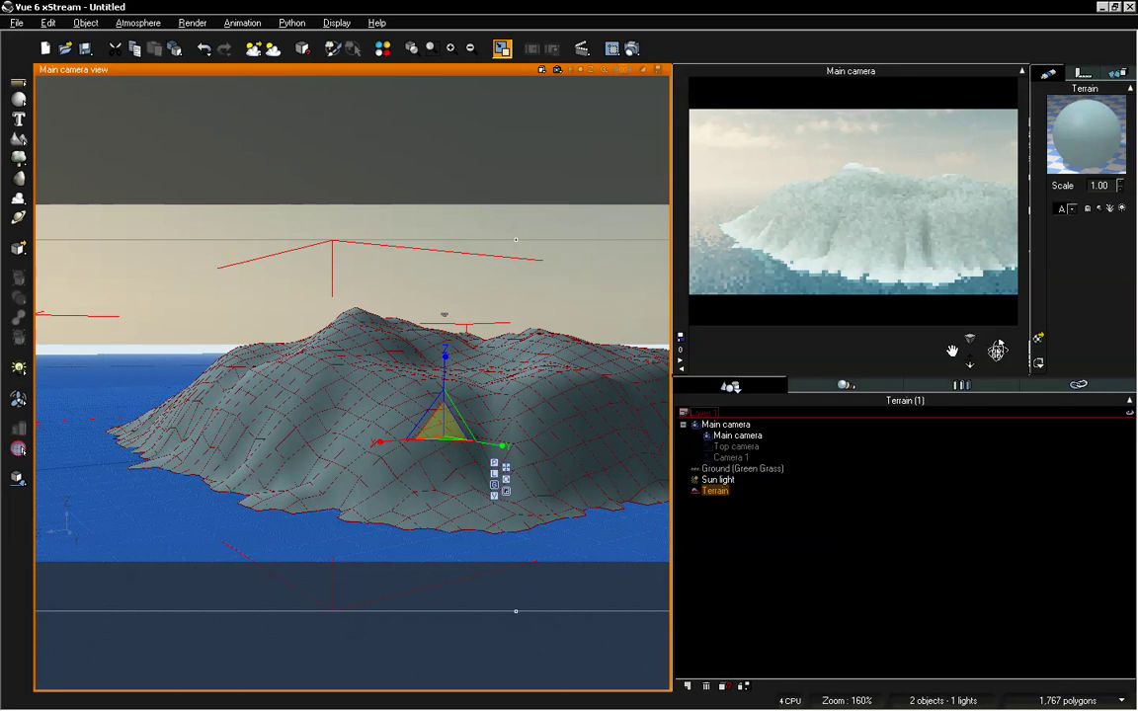
pyautogui.moveTo(998, 350)
pyautogui.mouseDown()
pyautogui.moveTo(1008, 338)
pyautogui.moveTo(997, 355)
pyautogui.mouseUp()
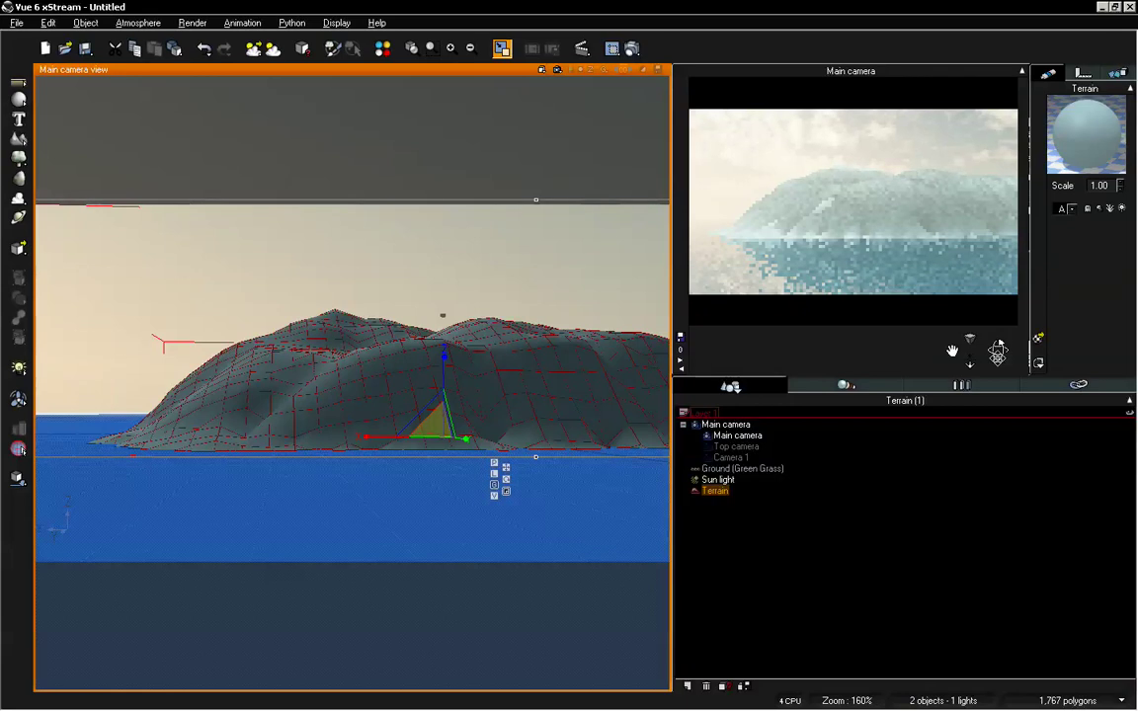
pyautogui.moveTo(999, 346); pyautogui.dragTo(999, 346)
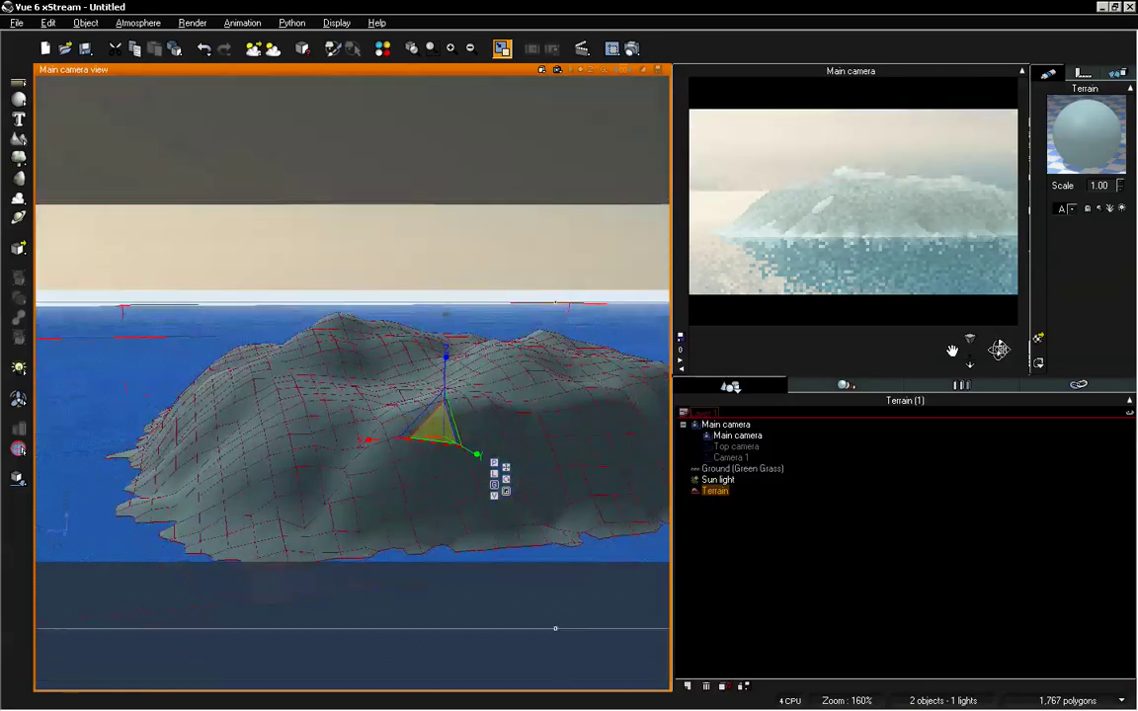
# Step: Set the terrain material's average translucency depth to 10 m and accept the material
pyautogui.doubleClick(1079, 127)
pyautogui.moveTo(838, 72); pyautogui.dragTo(593, 74)
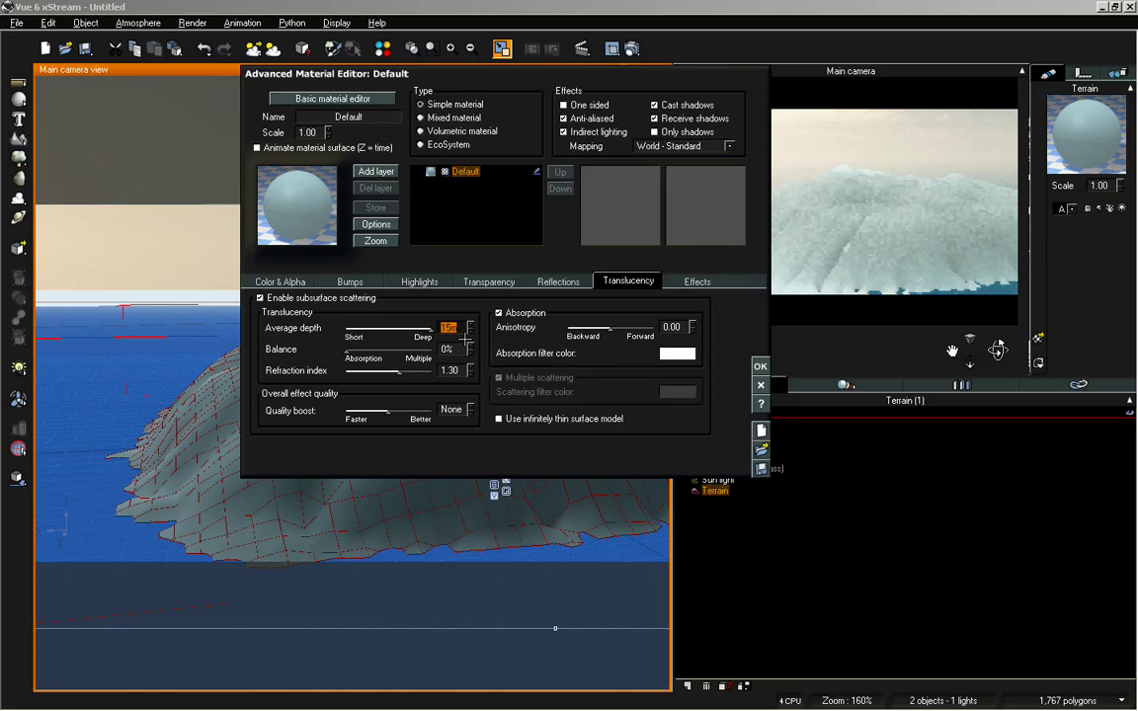
pyautogui.write('10')
pyautogui.press('Return')
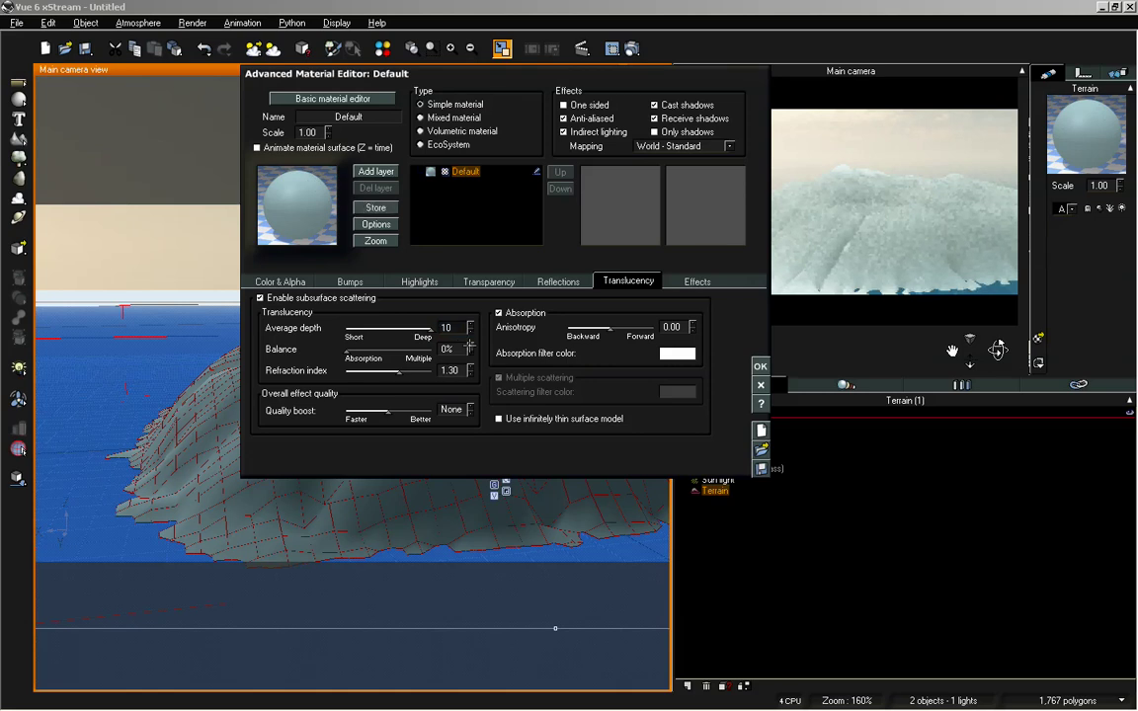
pyautogui.click(760, 365)
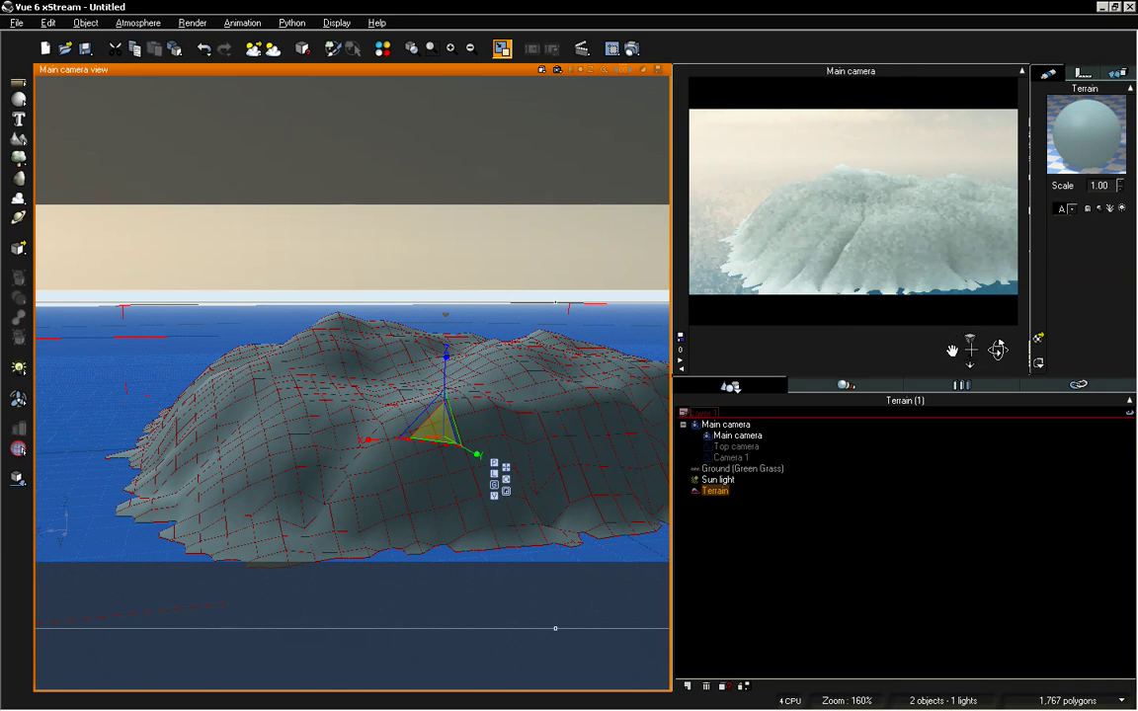
# Step: Lower the terrain along its vertical axis so its base sits below the water surface, and reframe the main camera on it
pyautogui.moveTo(999, 345); pyautogui.dragTo(999, 345)
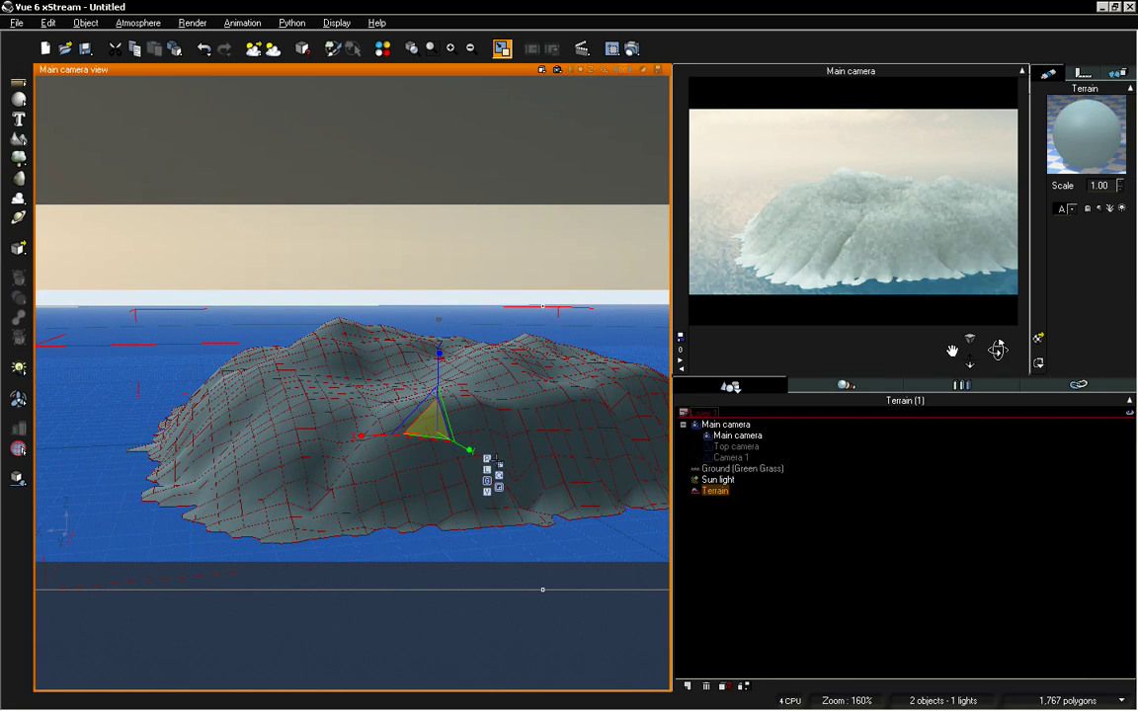
pyautogui.moveTo(438, 366); pyautogui.dragTo(444, 394)
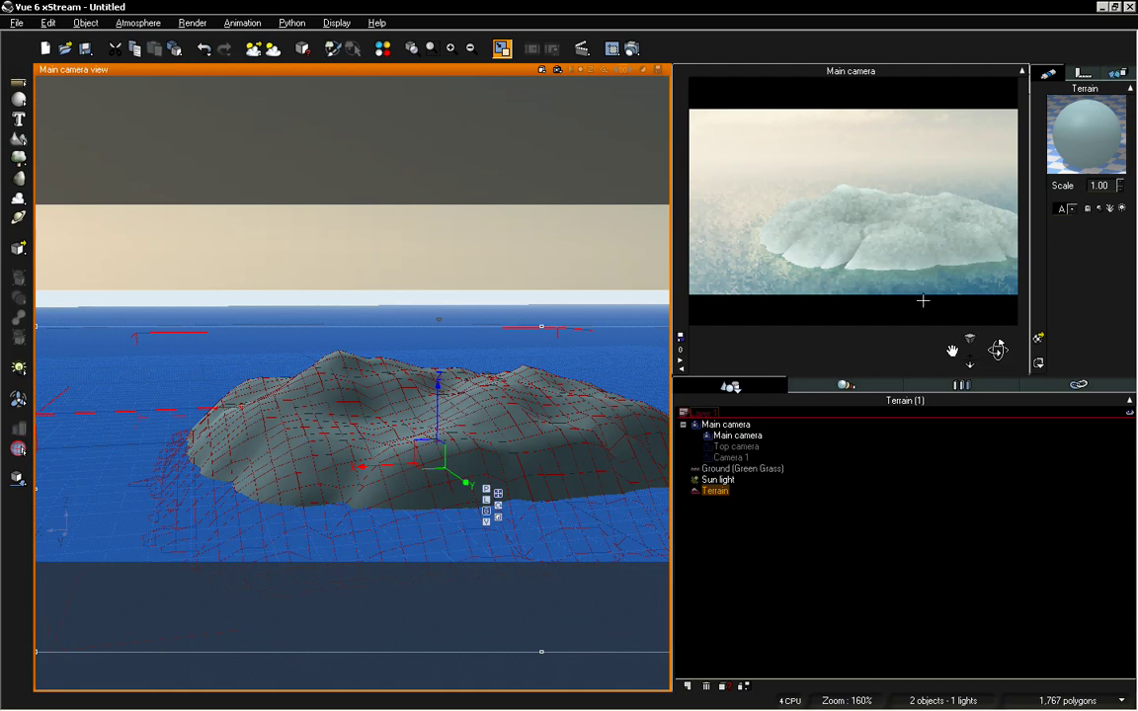
pyautogui.moveTo(951, 351); pyautogui.dragTo(951, 347)
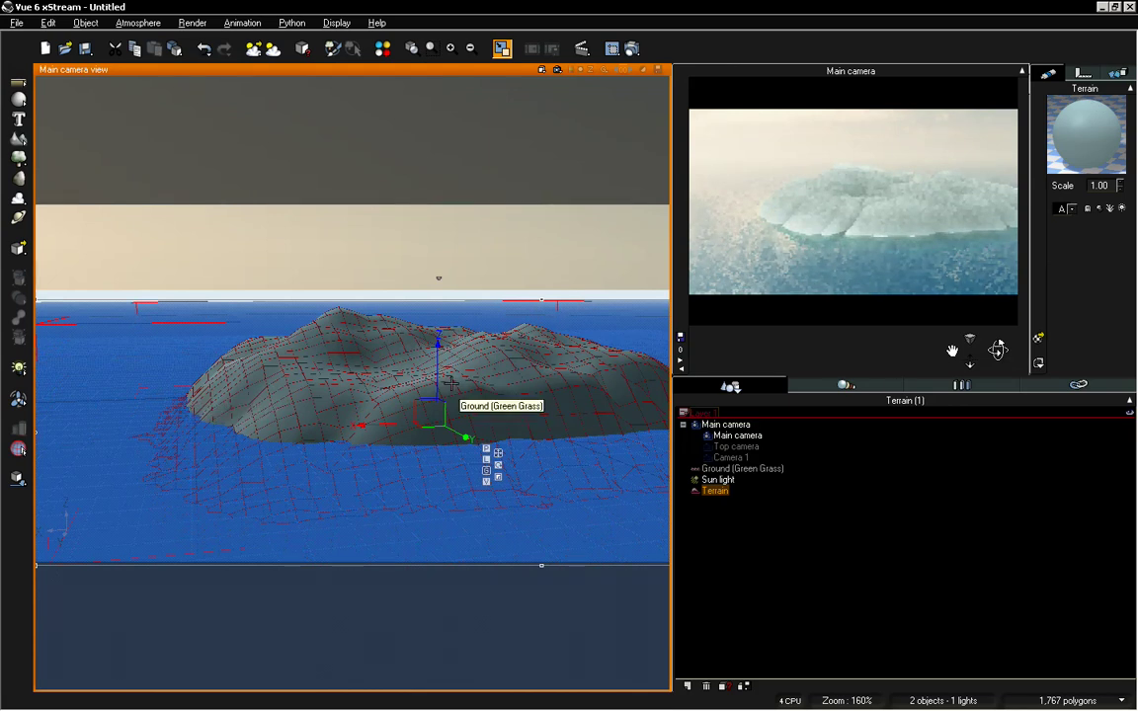
pyautogui.moveTo(438, 377)
pyautogui.mouseDown()
pyautogui.moveTo(438, 327)
pyautogui.moveTo(438, 353)
pyautogui.mouseUp()
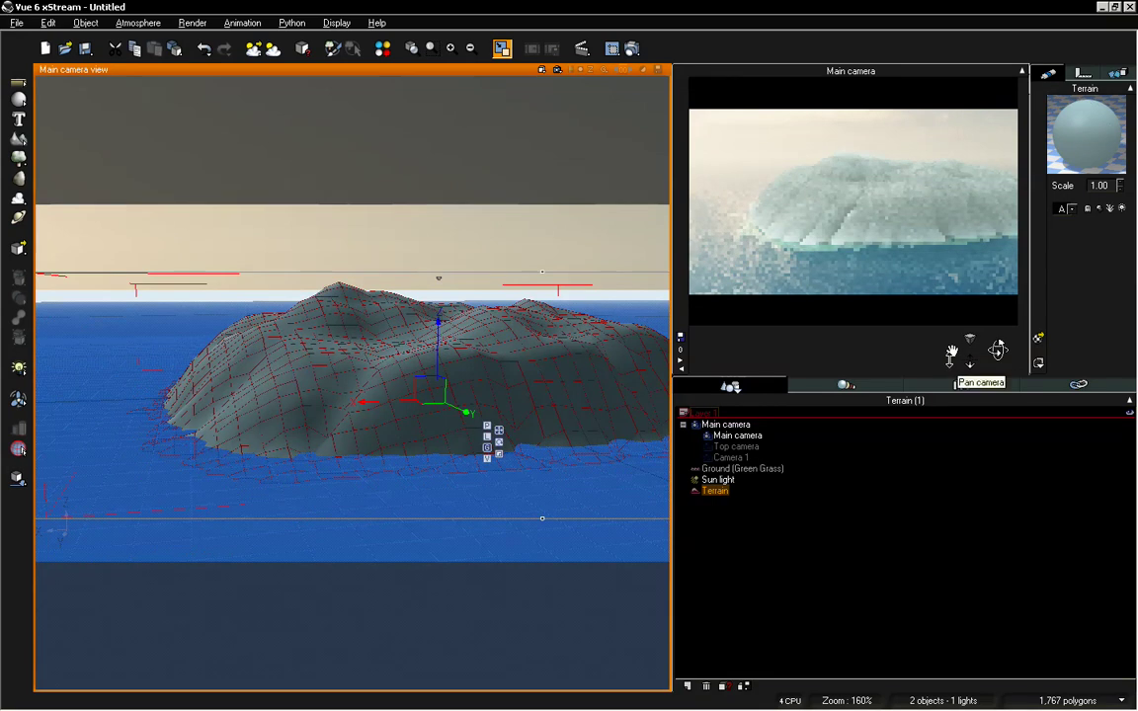
pyautogui.rightClick(951, 353)
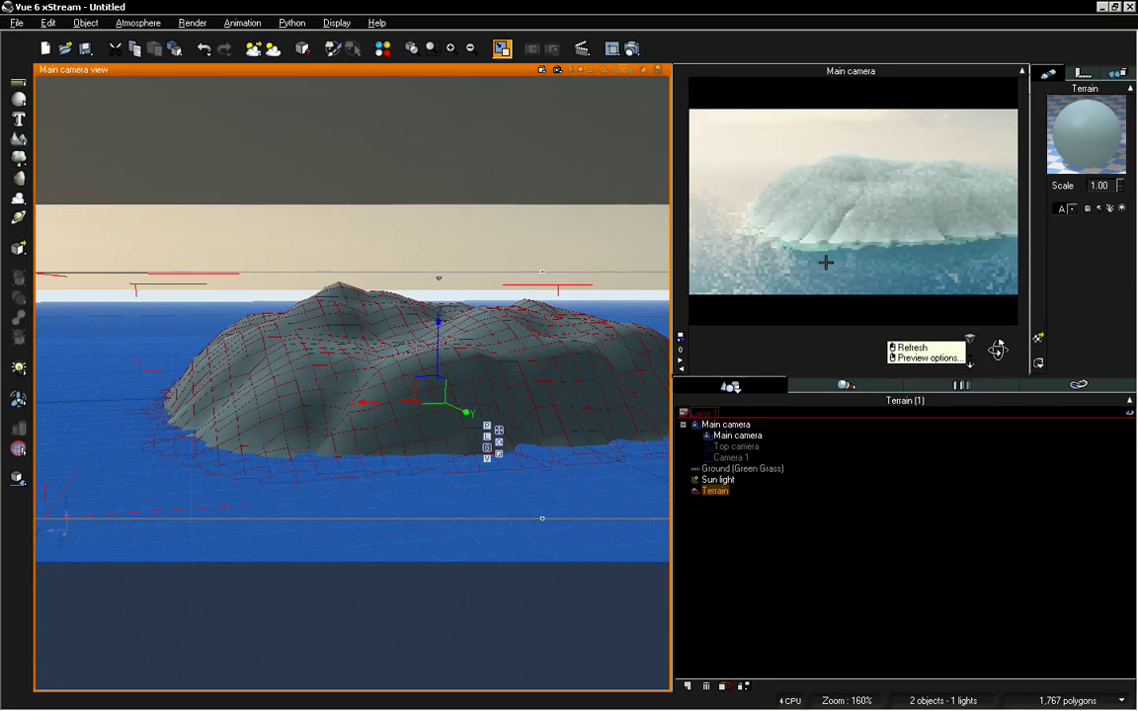
pyautogui.click(849, 287)
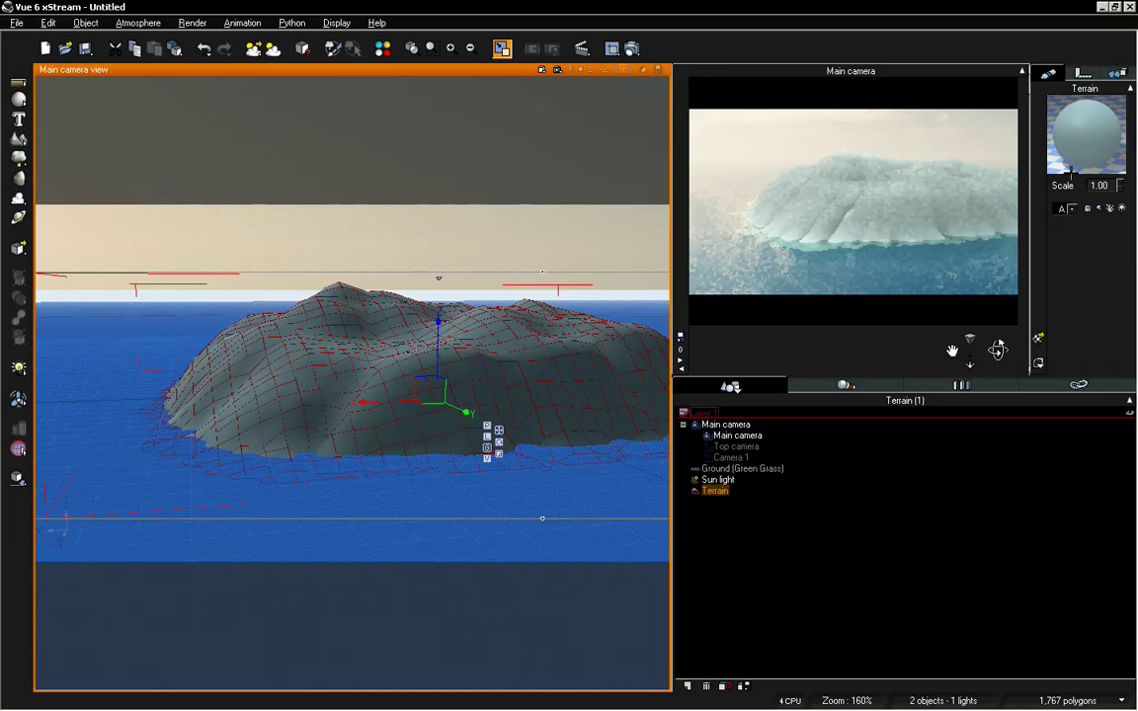
# Step: Deepen the terrain material's color to a more saturated pale cyan, RGB 199, 250, 255, and accept the material
pyautogui.doubleClick(1083, 124)
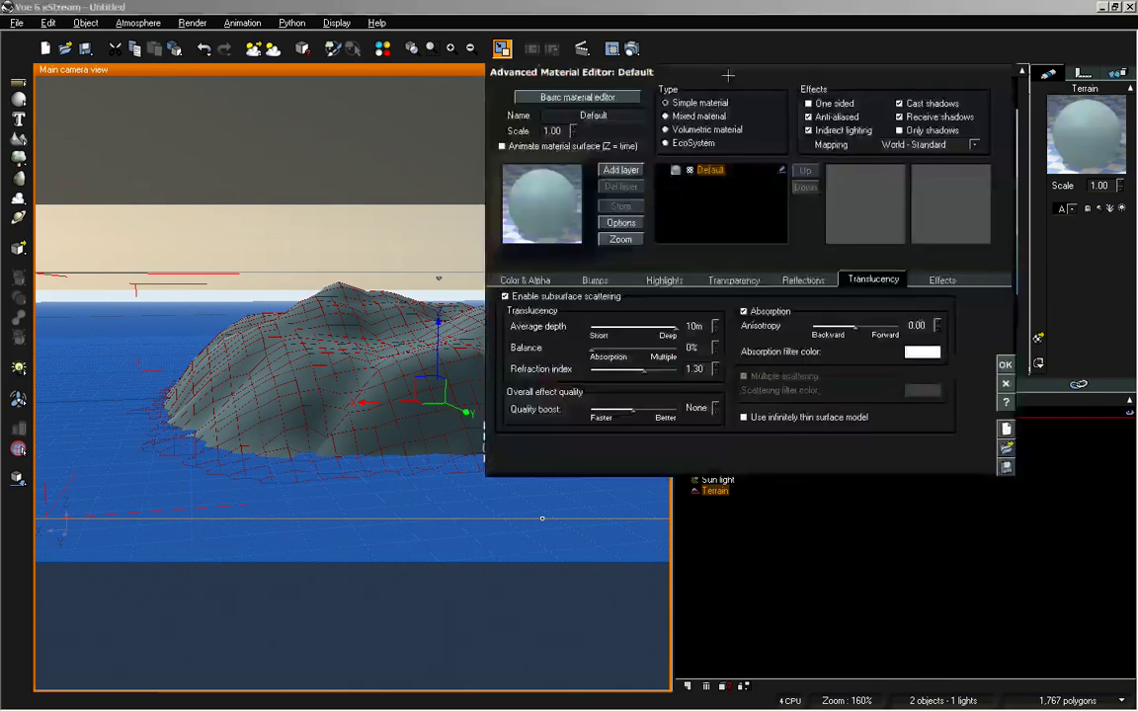
pyautogui.moveTo(742, 81); pyautogui.dragTo(369, 83)
pyautogui.click(164, 286)
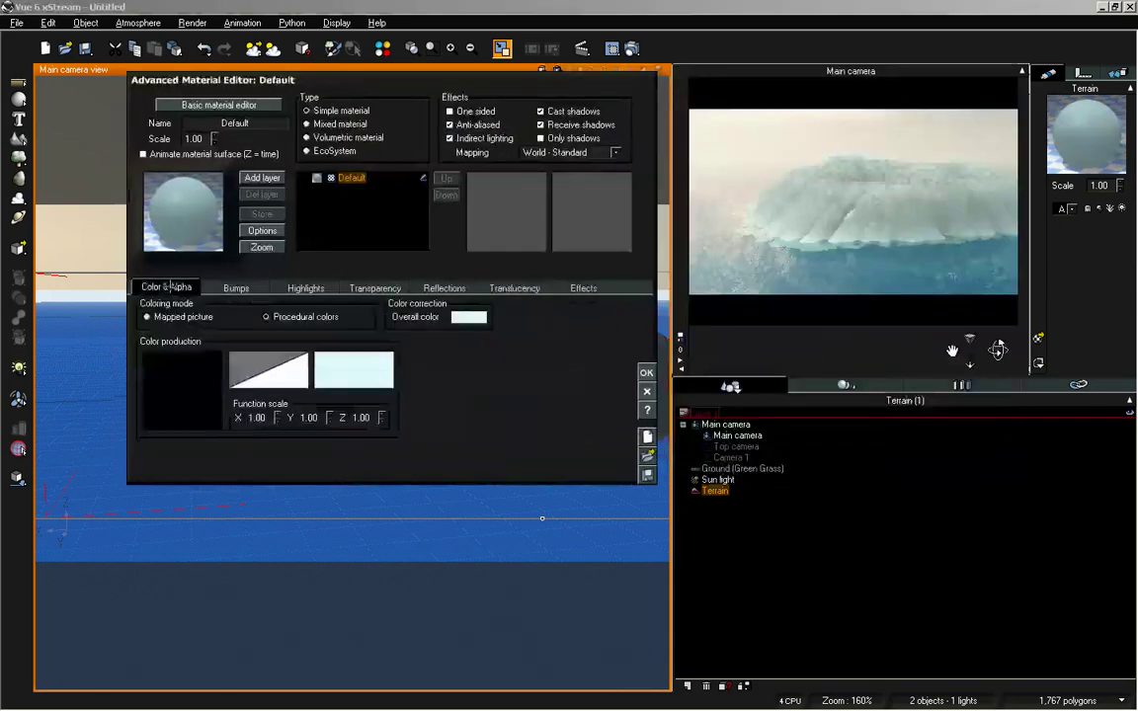
pyautogui.rightClick(382, 378)
pyautogui.click(384, 381)
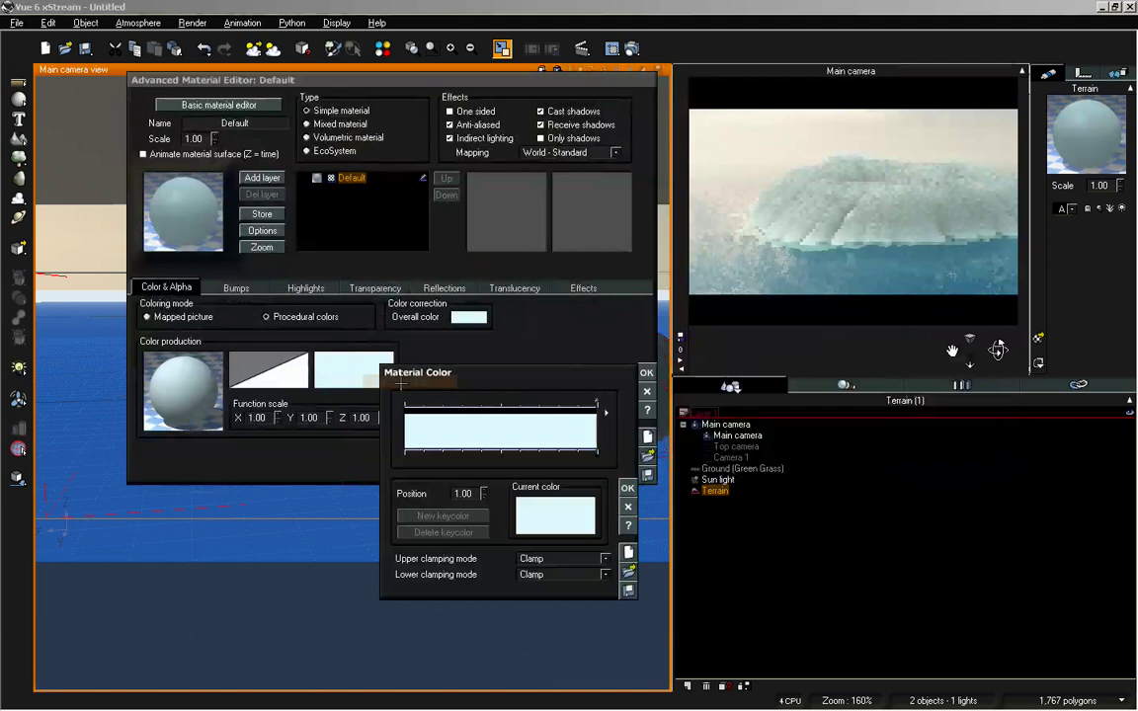
pyautogui.rightClick(558, 510)
pyautogui.click(590, 520)
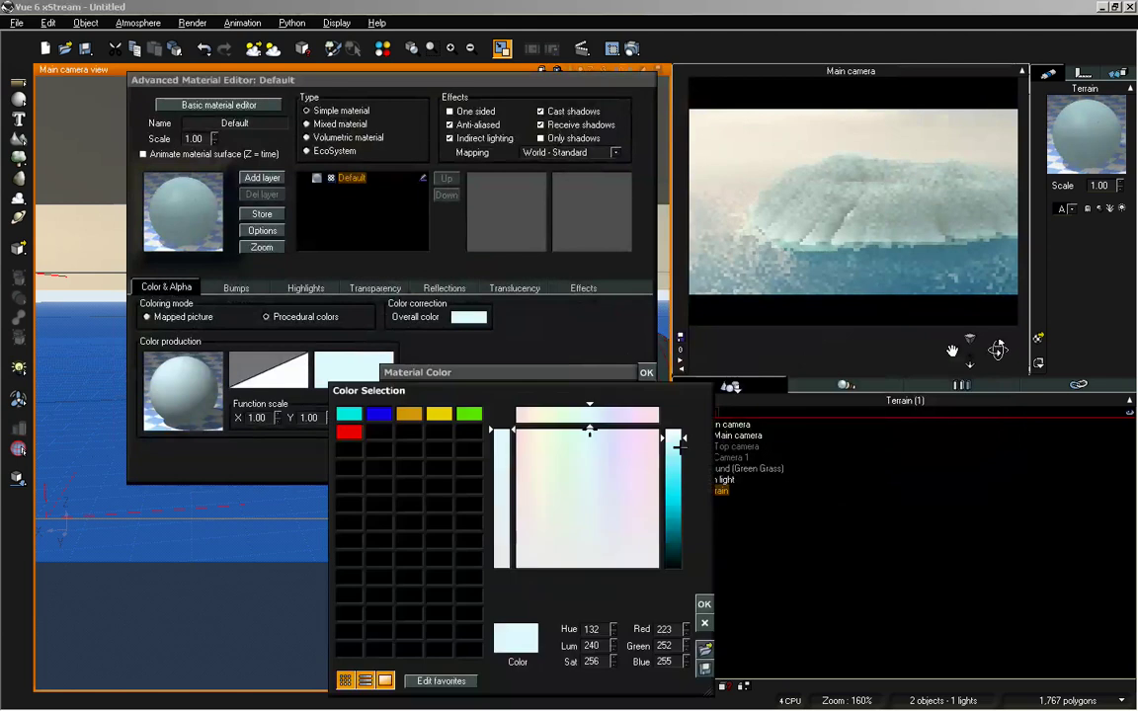
pyautogui.moveTo(677, 436); pyautogui.dragTo(679, 446)
pyautogui.click(704, 603)
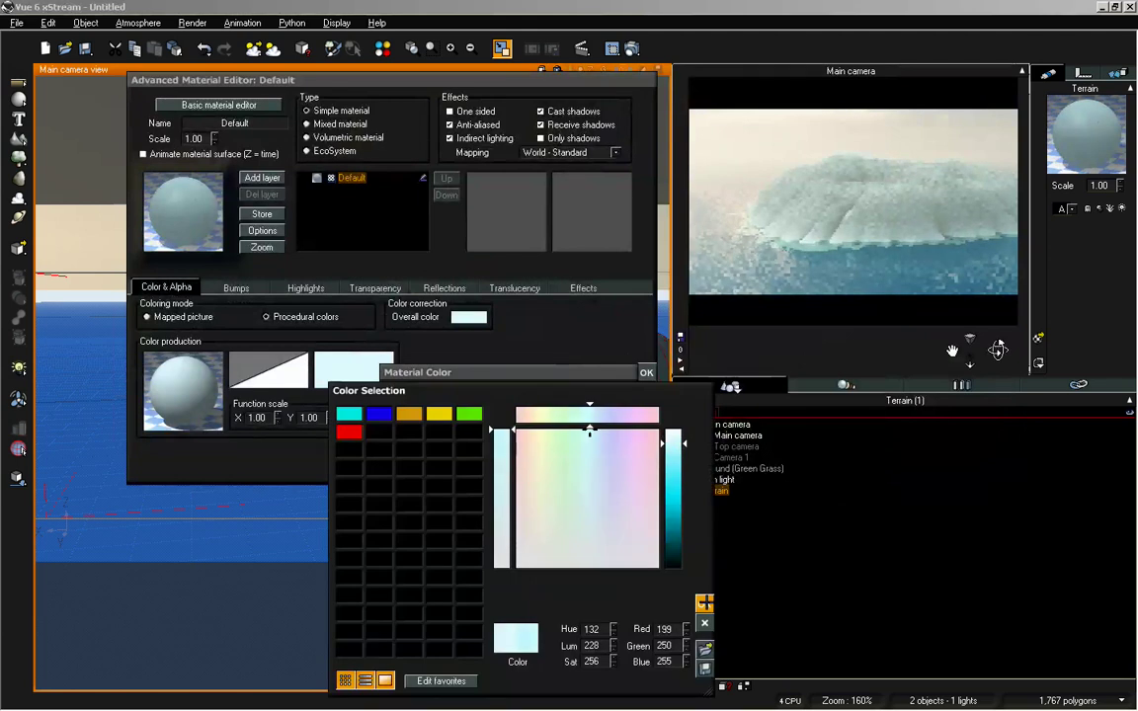
pyautogui.click(627, 488)
pyautogui.click(647, 372)
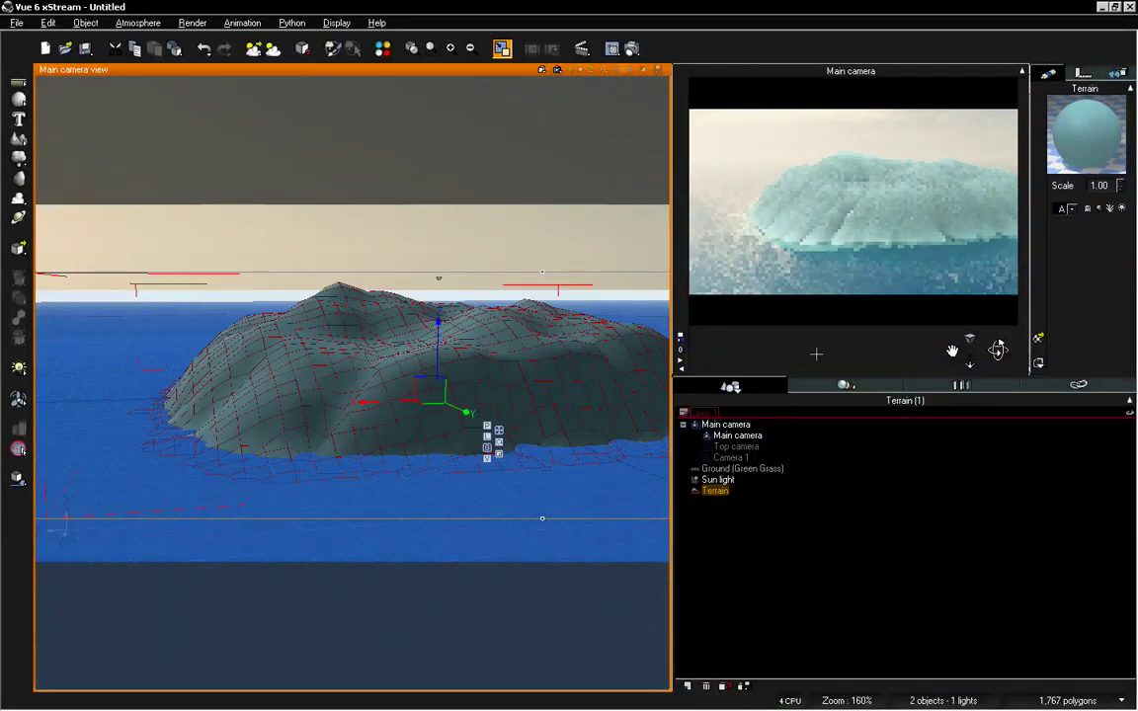
# Step: Shift the terrain material's color toward blue with a hue of about 140, RGB 199, 239, 254
pyautogui.moveTo(994, 350); pyautogui.dragTo(997, 351)
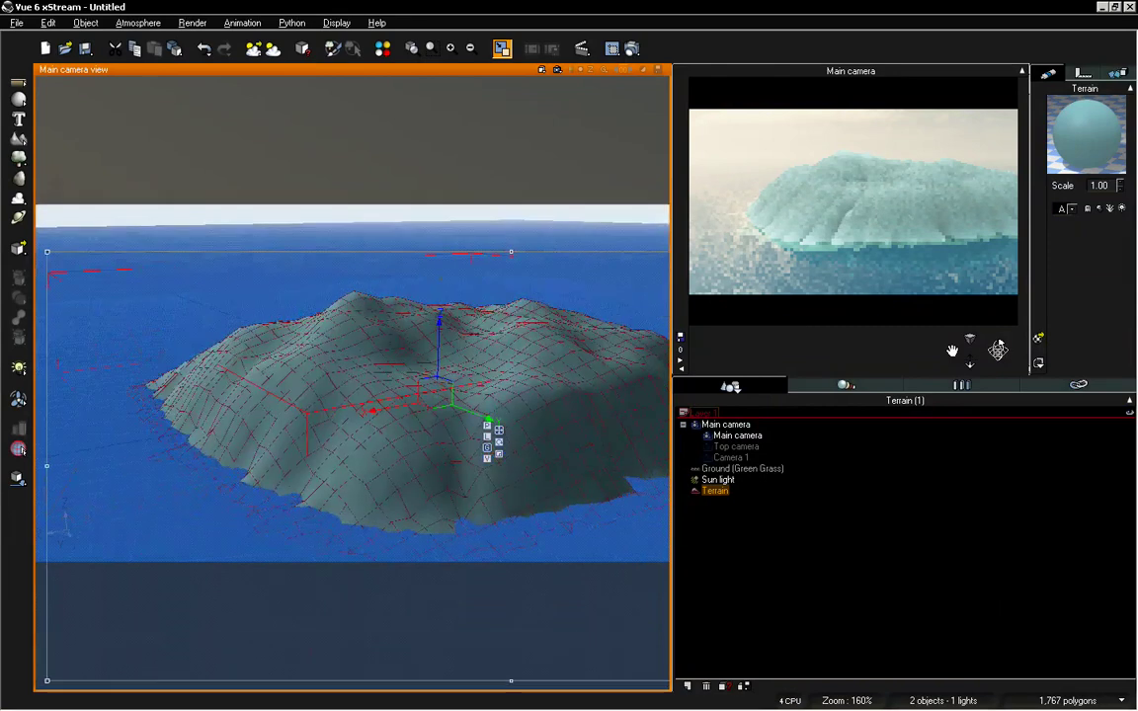
pyautogui.rightClick(1100, 128)
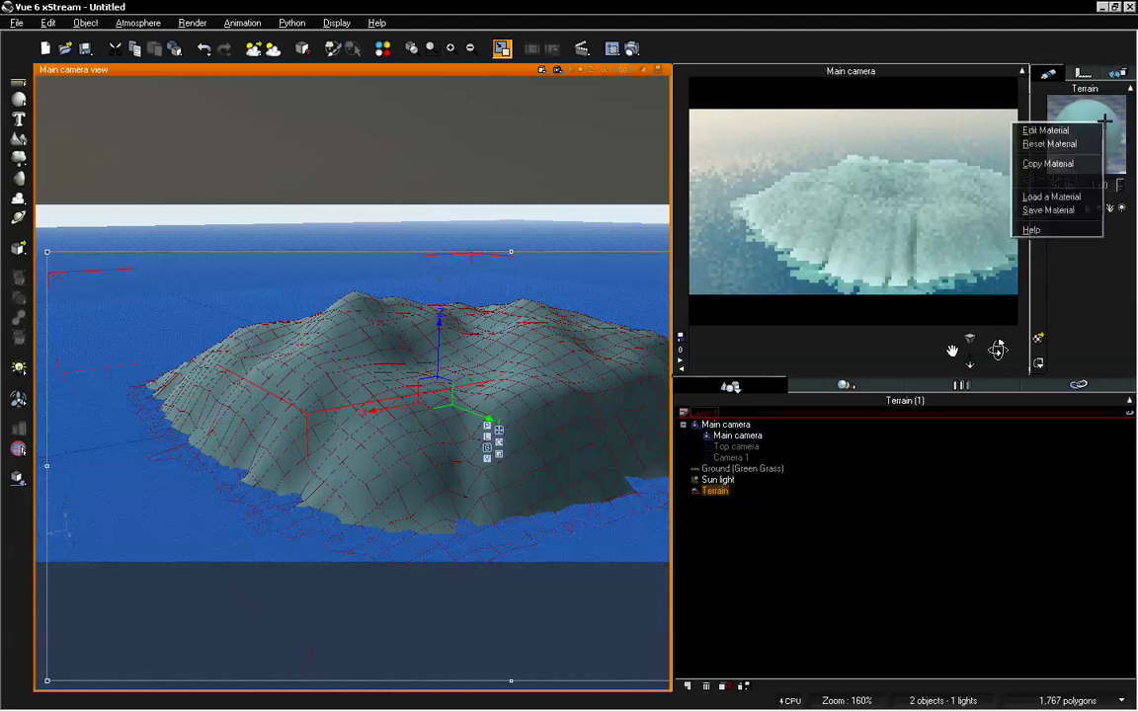
pyautogui.click(1101, 128)
pyautogui.rightClick(721, 348)
pyautogui.click(731, 352)
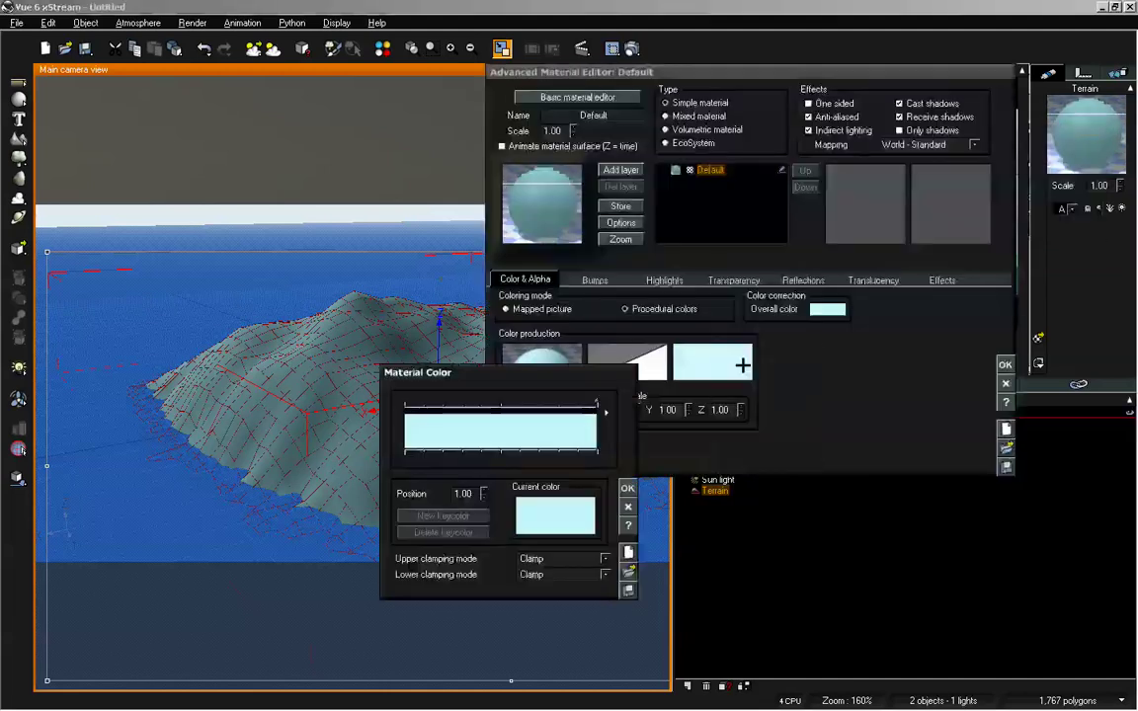
pyautogui.rightClick(590, 497)
pyautogui.click(617, 506)
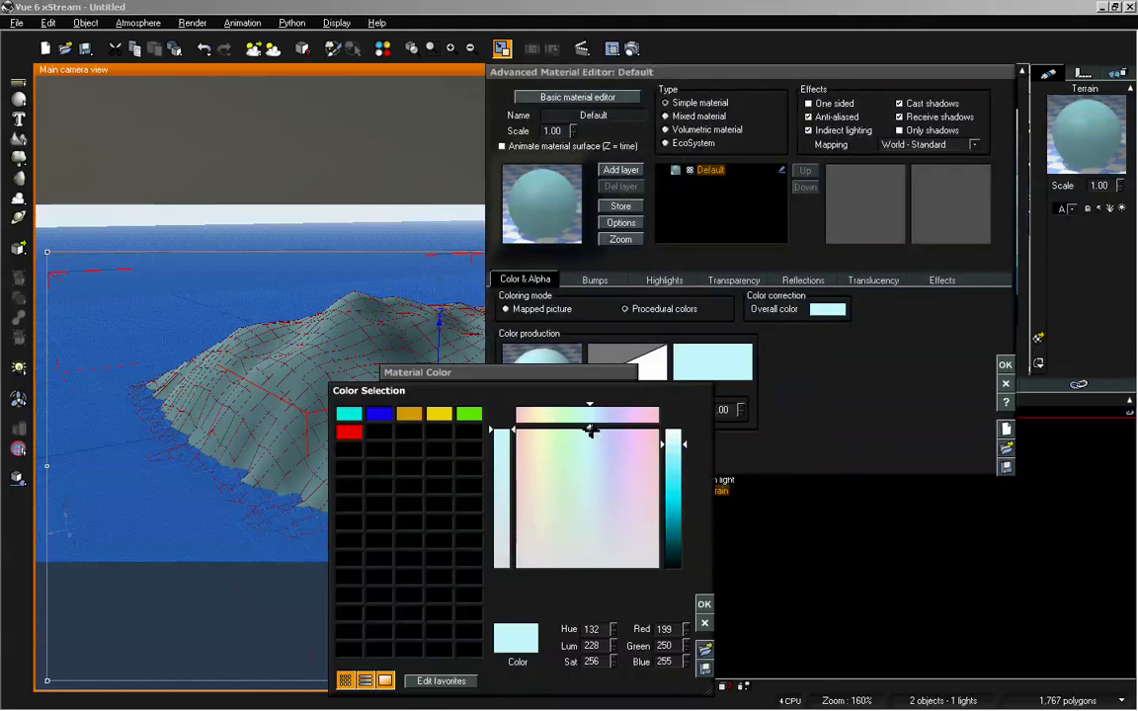
pyautogui.moveTo(592, 431); pyautogui.dragTo(593, 431)
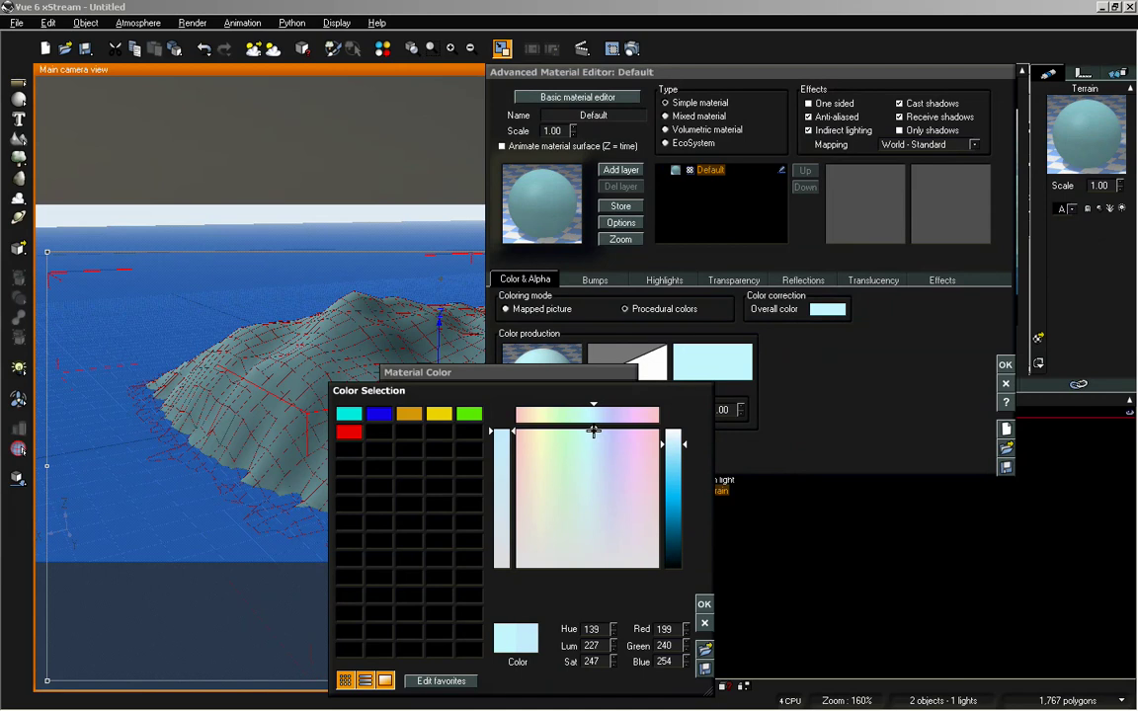
pyautogui.click(704, 604)
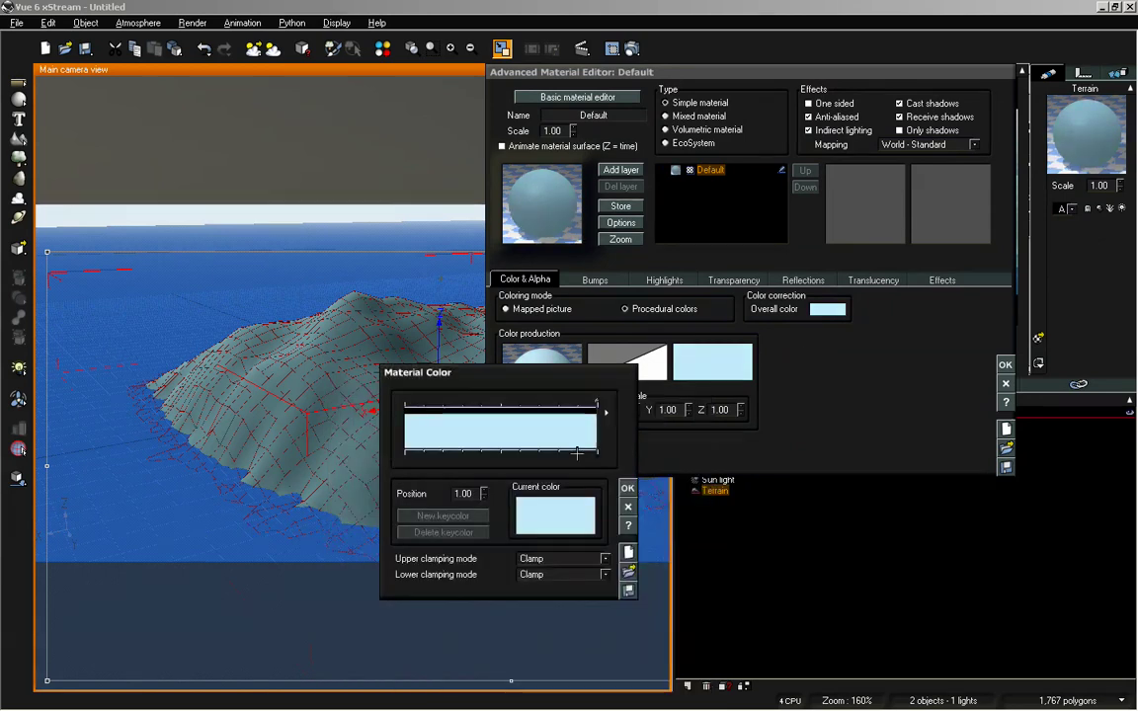
# Step: Lighten the material's key color to a paler icy blue and accept the terrain material
pyautogui.rightClick(568, 502)
pyautogui.click(597, 509)
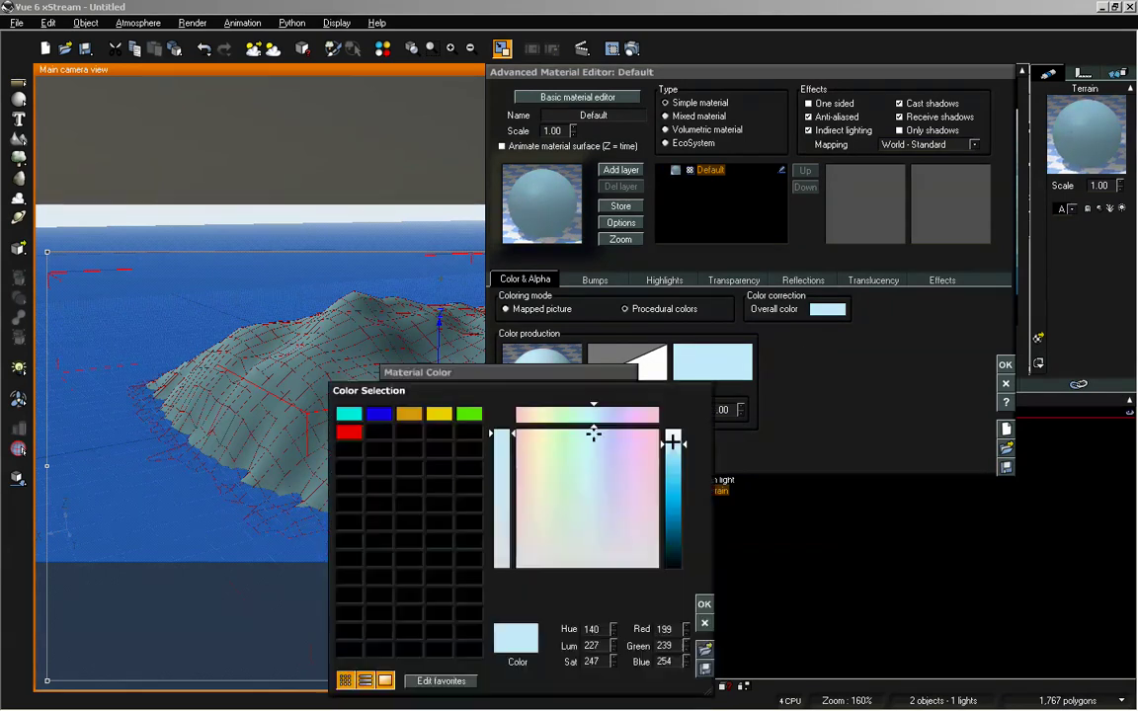
pyautogui.click(704, 604)
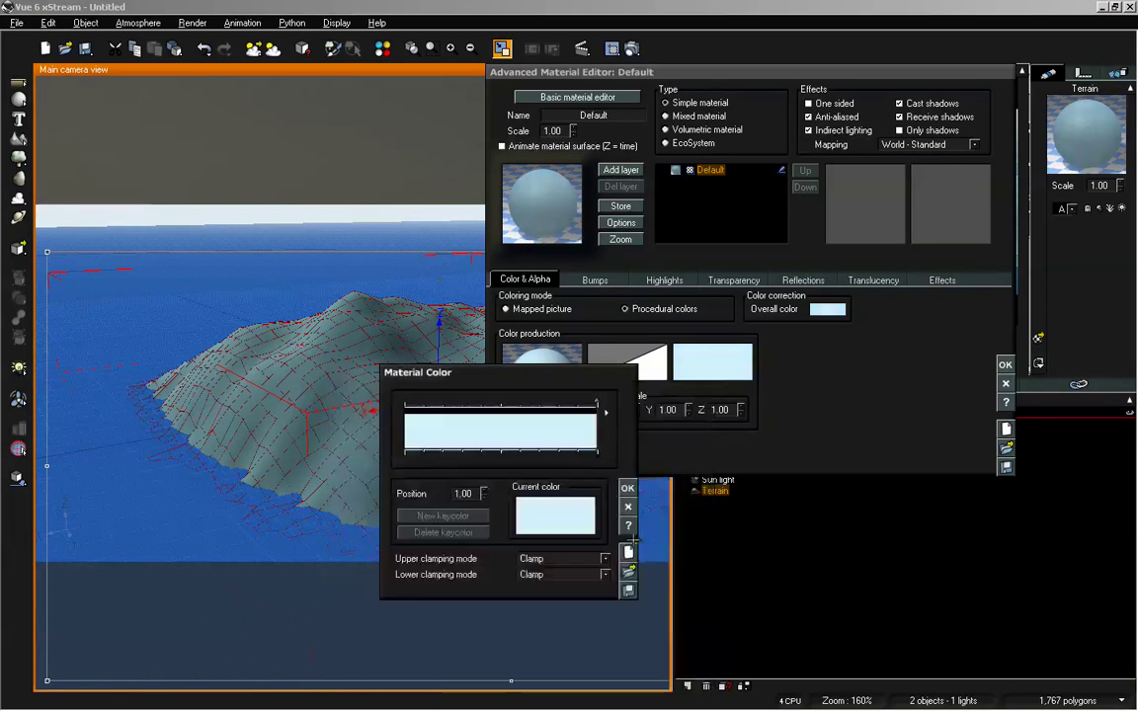
pyautogui.click(626, 489)
pyautogui.click(1004, 364)
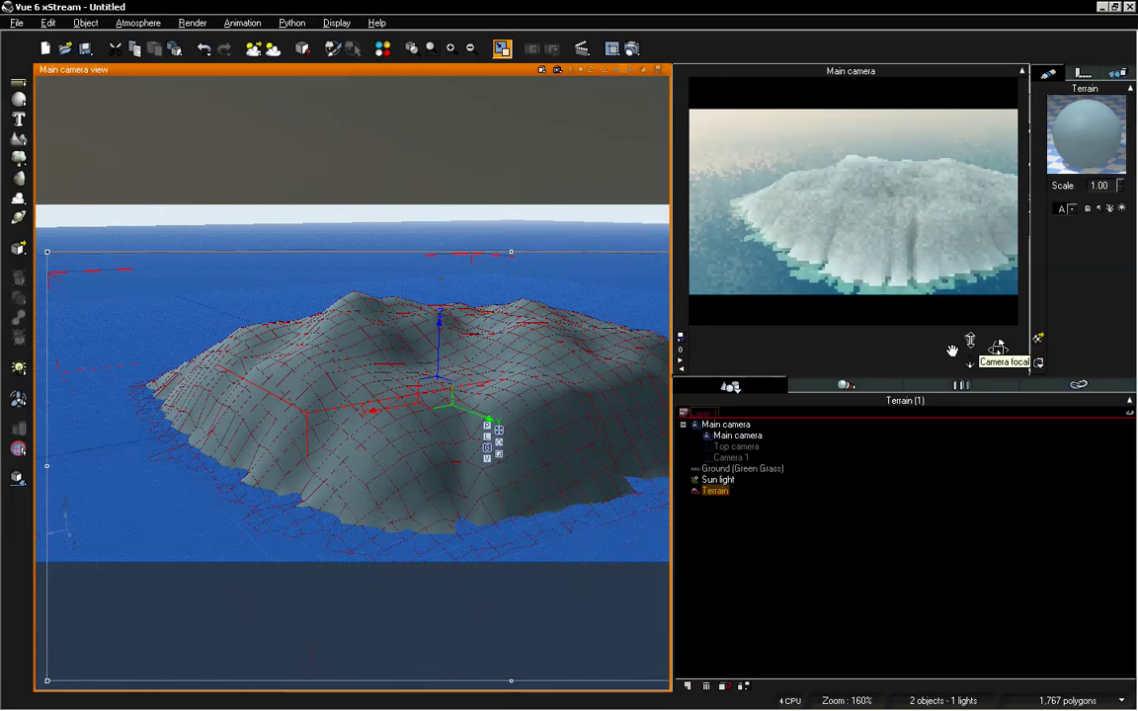
# Step: Examine the terrain material's bump, reflection and translucency settings against a refreshed main camera preview
pyautogui.moveTo(998, 351); pyautogui.dragTo(999, 345)
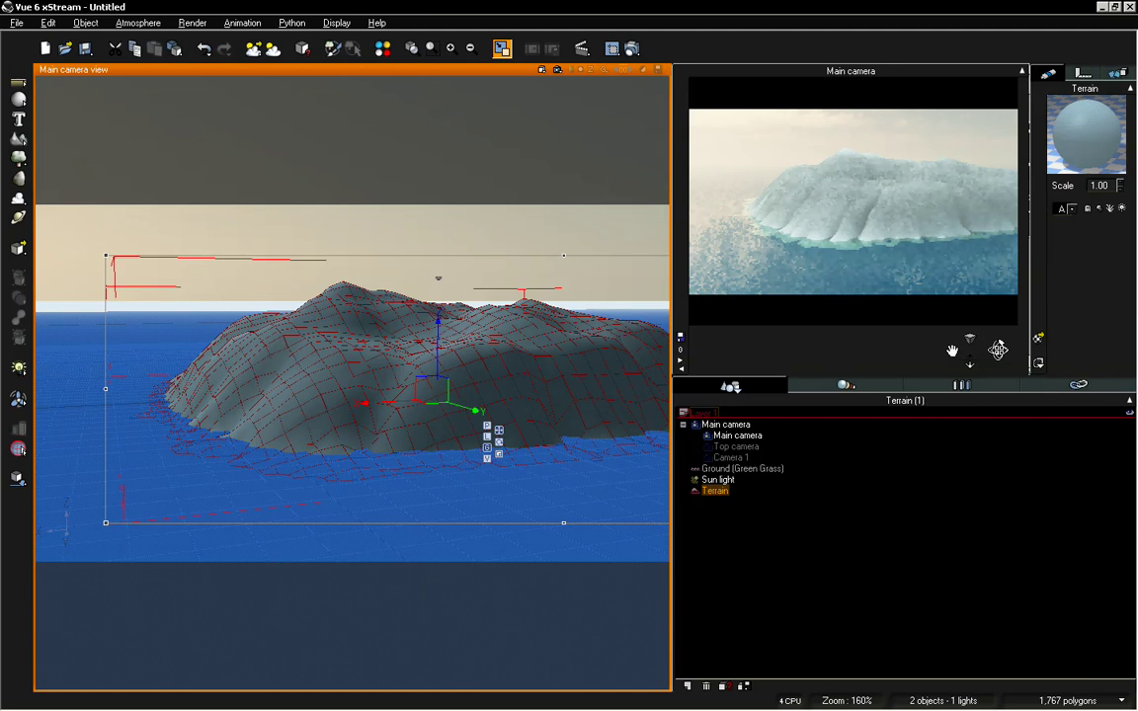
pyautogui.doubleClick(1074, 145)
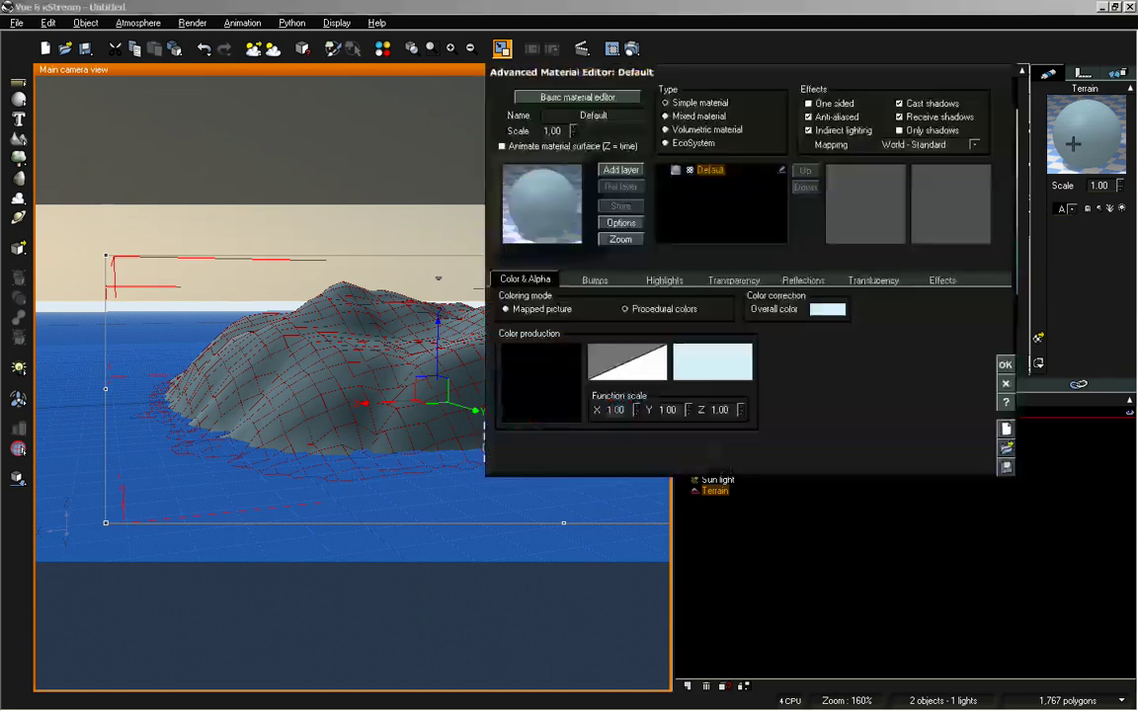
pyautogui.moveTo(887, 72); pyautogui.dragTo(534, 84)
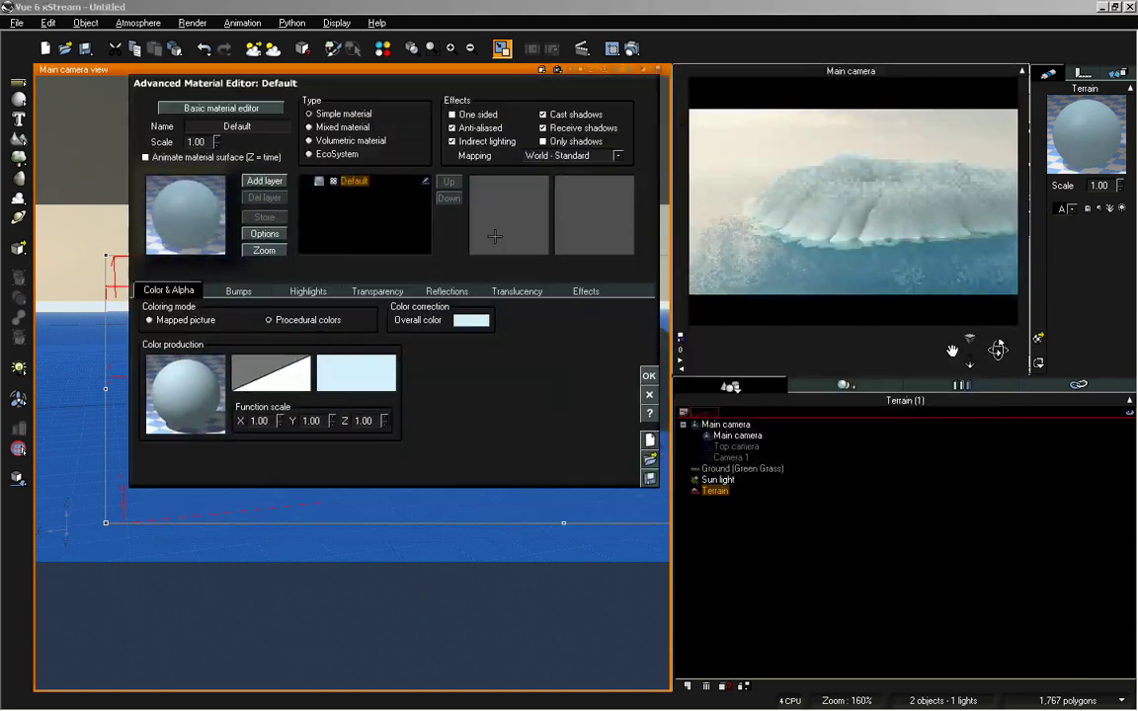
pyautogui.click(238, 290)
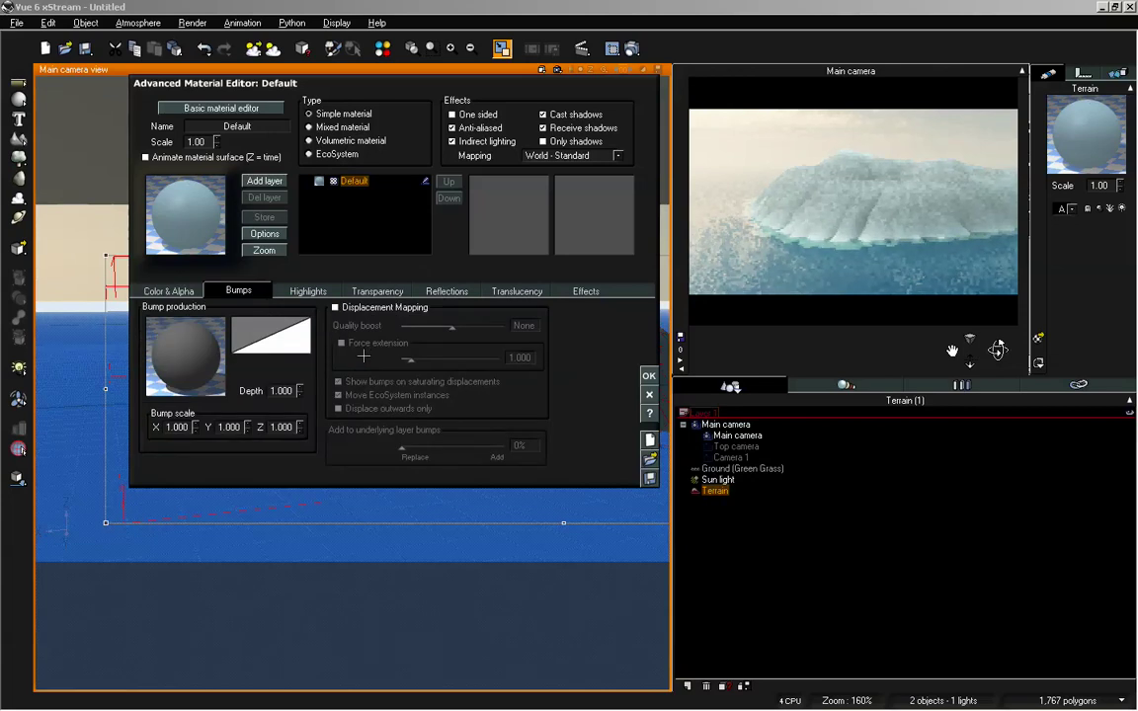
pyautogui.click(449, 291)
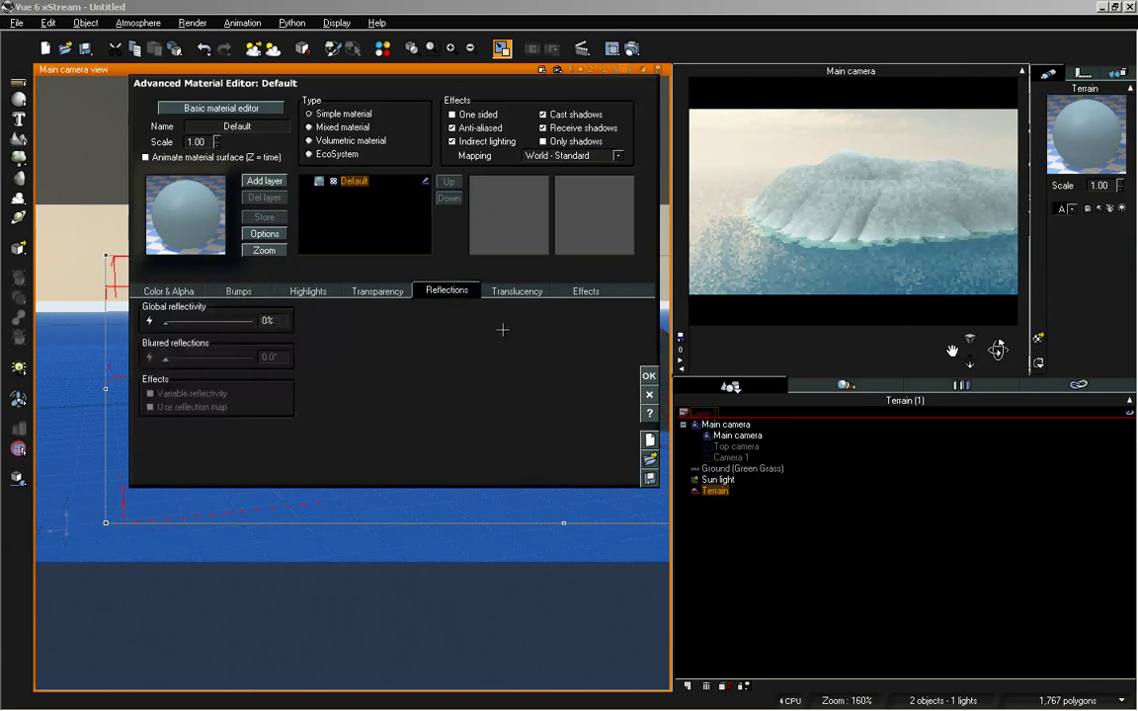
pyautogui.click(515, 292)
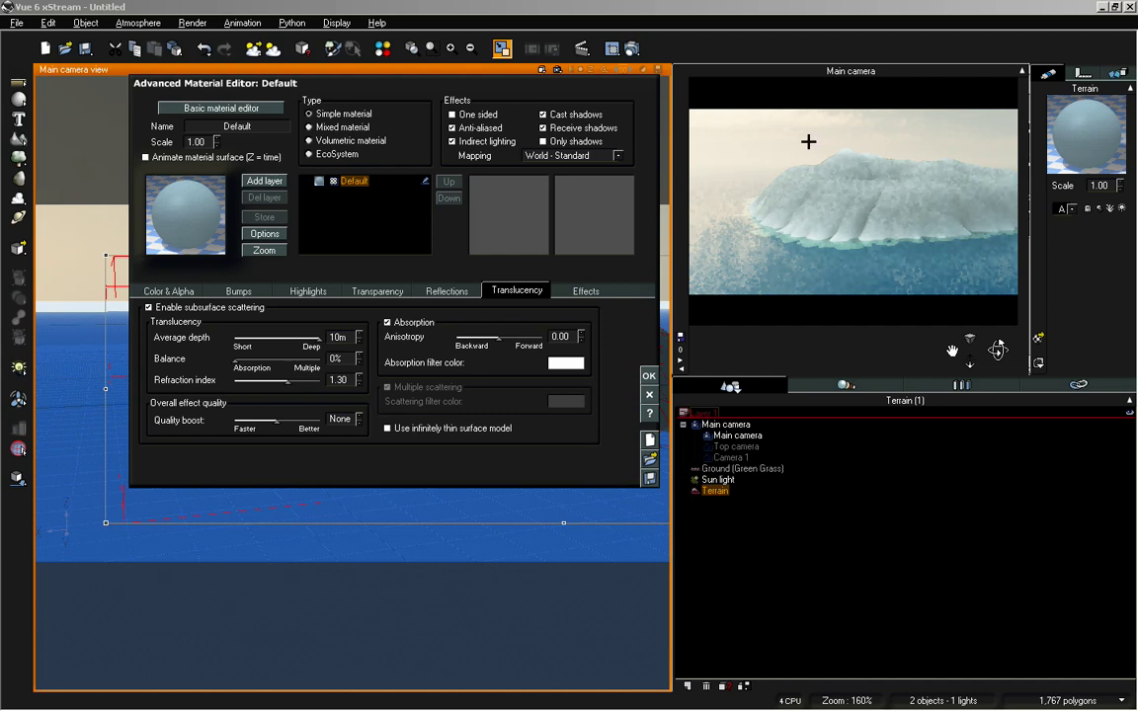
pyautogui.rightClick(855, 214)
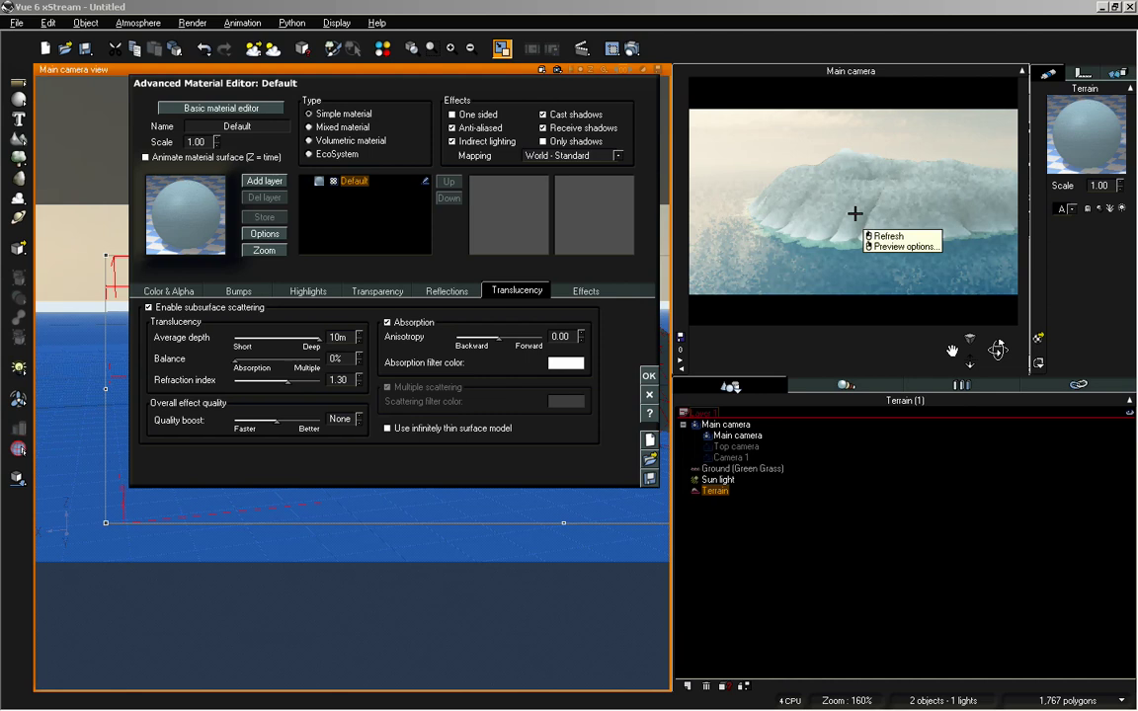
pyautogui.click(888, 236)
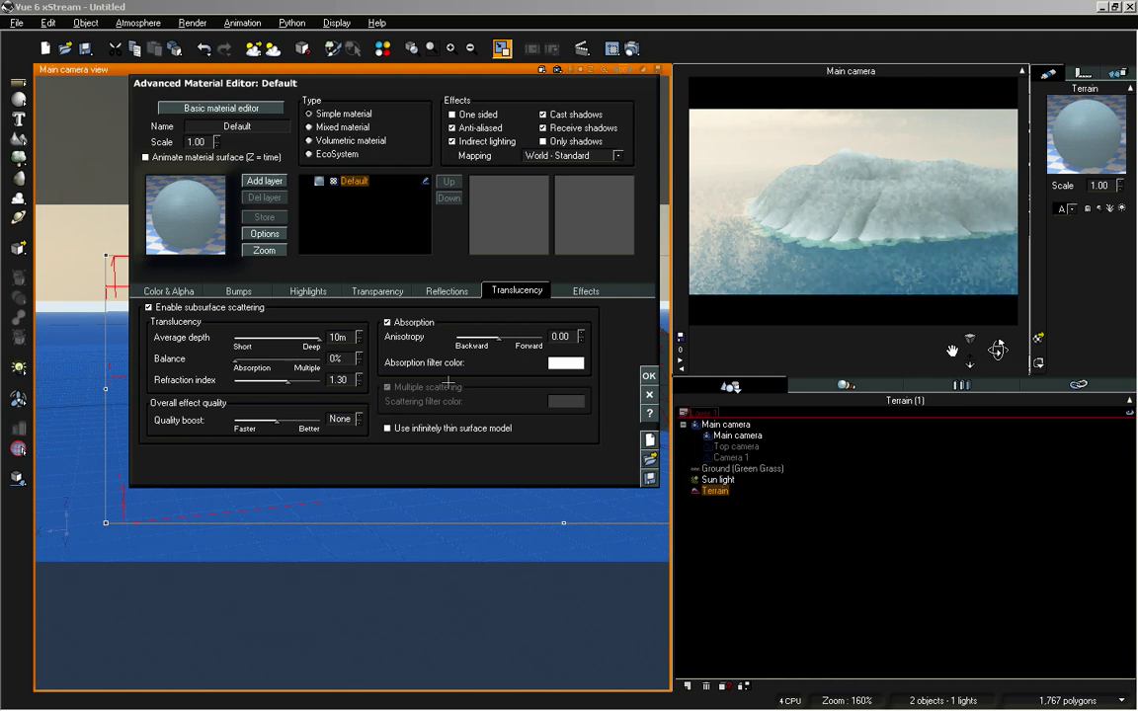
# Step: Raise the terrain material's highlight global intensity to 69% and highlight global size to 76%, and accept the material
pyautogui.click(306, 290)
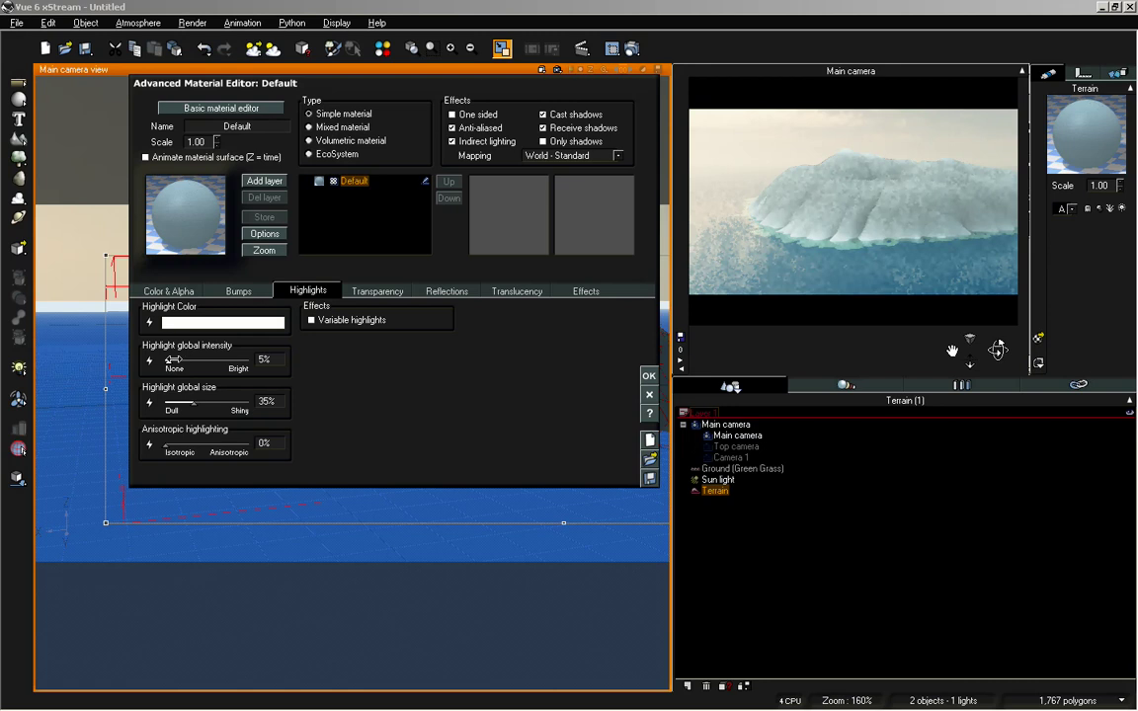
pyautogui.moveTo(170, 361); pyautogui.dragTo(214, 361)
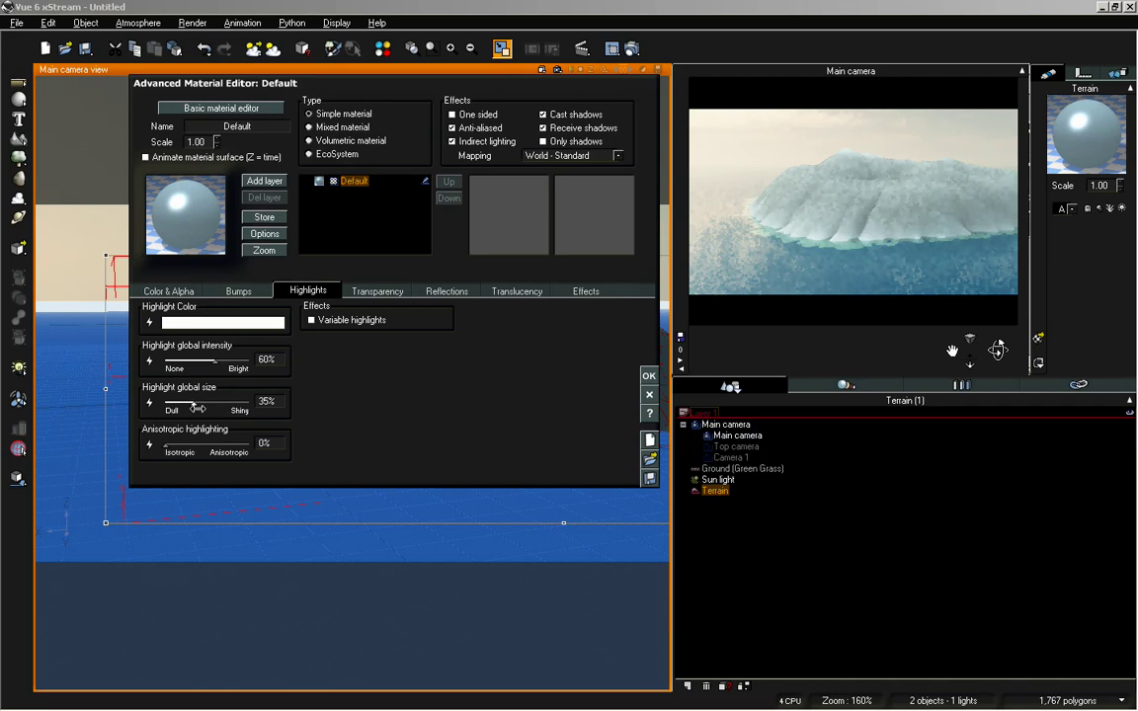
pyautogui.moveTo(195, 408); pyautogui.dragTo(232, 406)
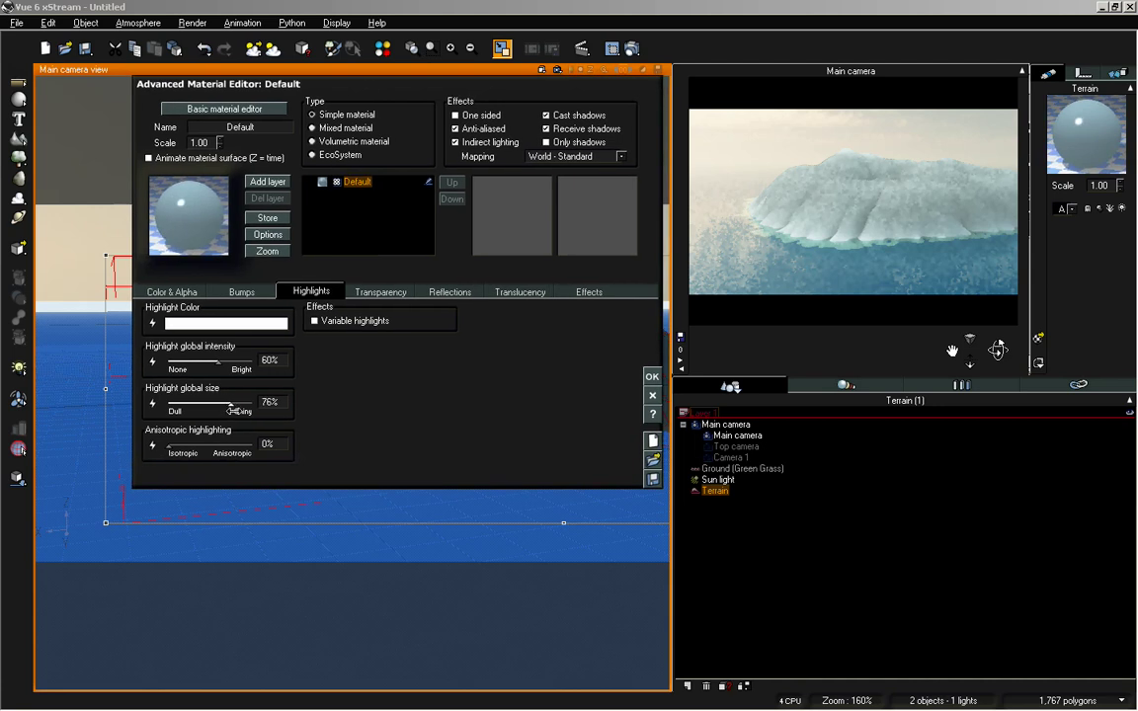
pyautogui.moveTo(234, 363); pyautogui.dragTo(231, 364)
pyautogui.click(652, 377)
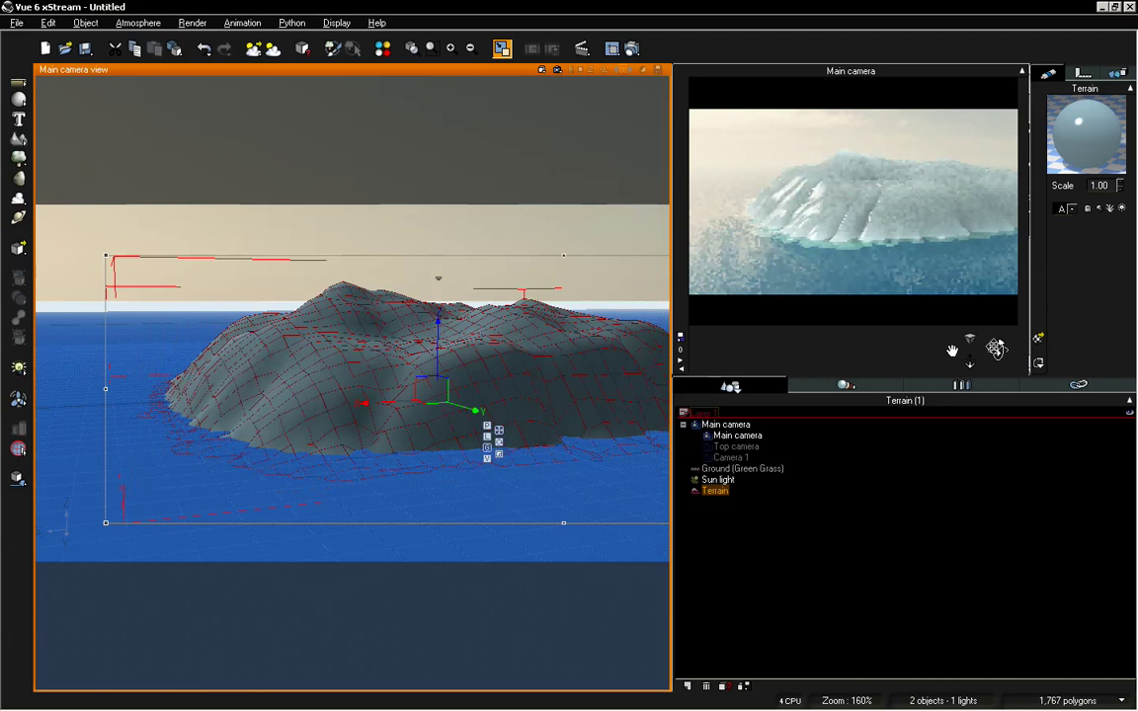
# Step: Reduce the terrain material's highlight global intensity to 49% and highlight global size to 72%, and accept the material
pyautogui.moveTo(997, 350); pyautogui.dragTo(998, 372)
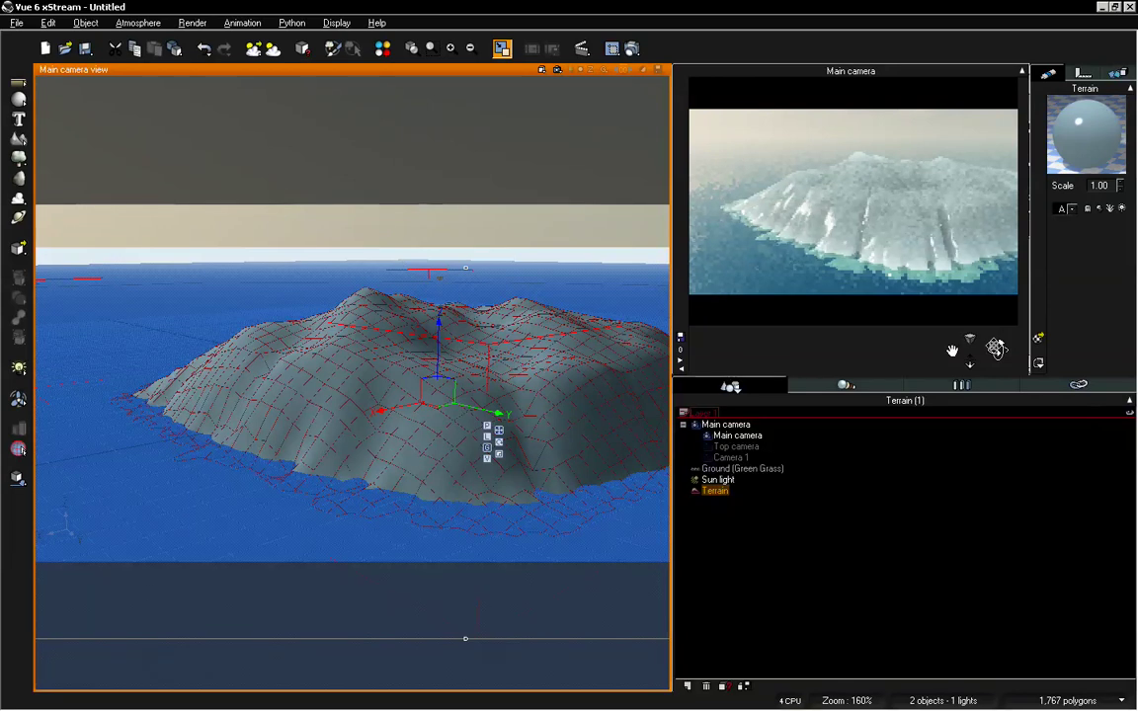
pyautogui.doubleClick(1074, 108)
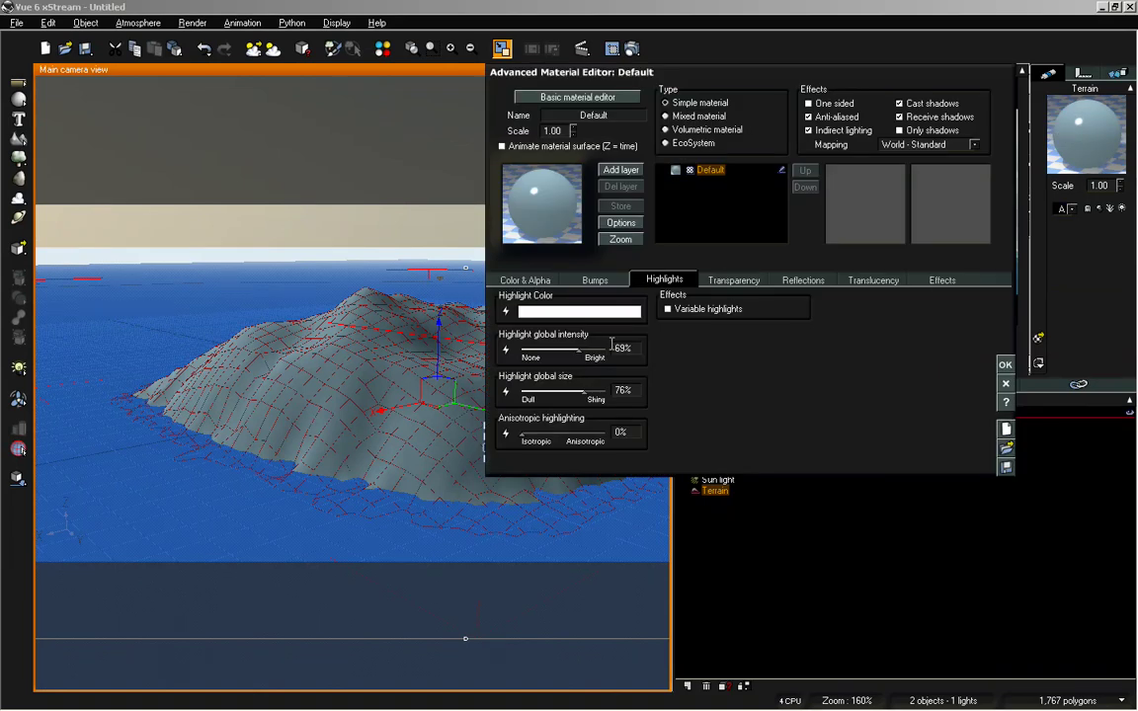
pyautogui.moveTo(580, 349); pyautogui.dragTo(584, 396)
pyautogui.click(1005, 365)
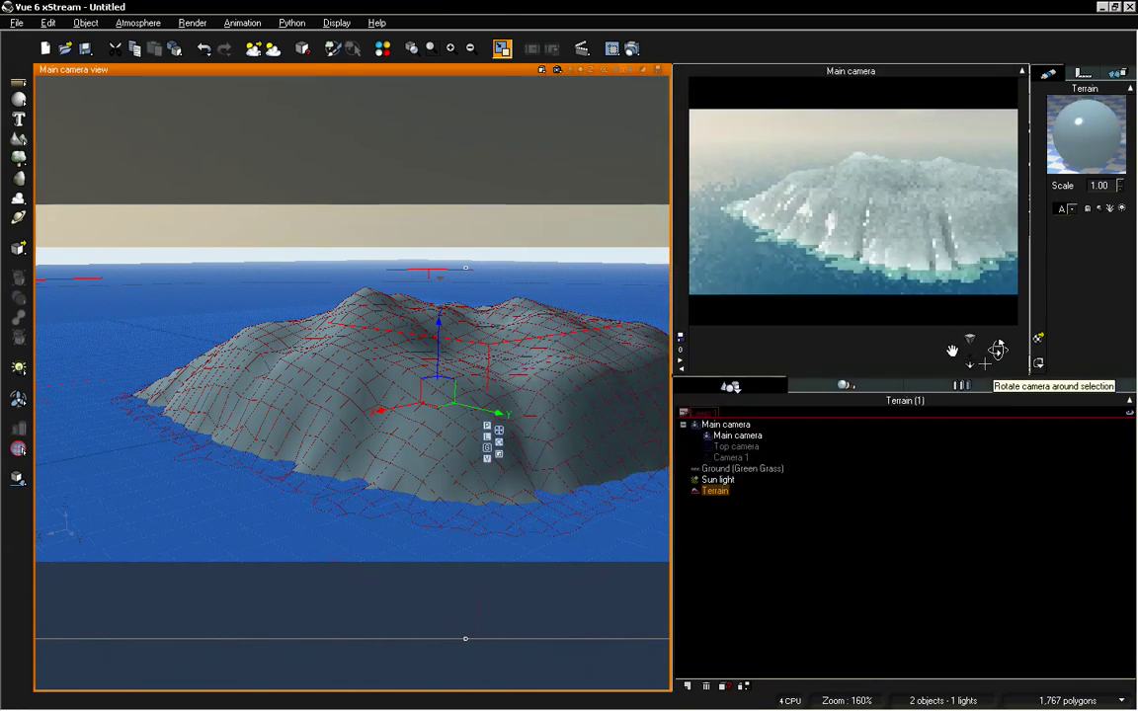
# Step: Set the terrain material's highlight global size to 89% and accept the material
pyautogui.rightClick(998, 350)
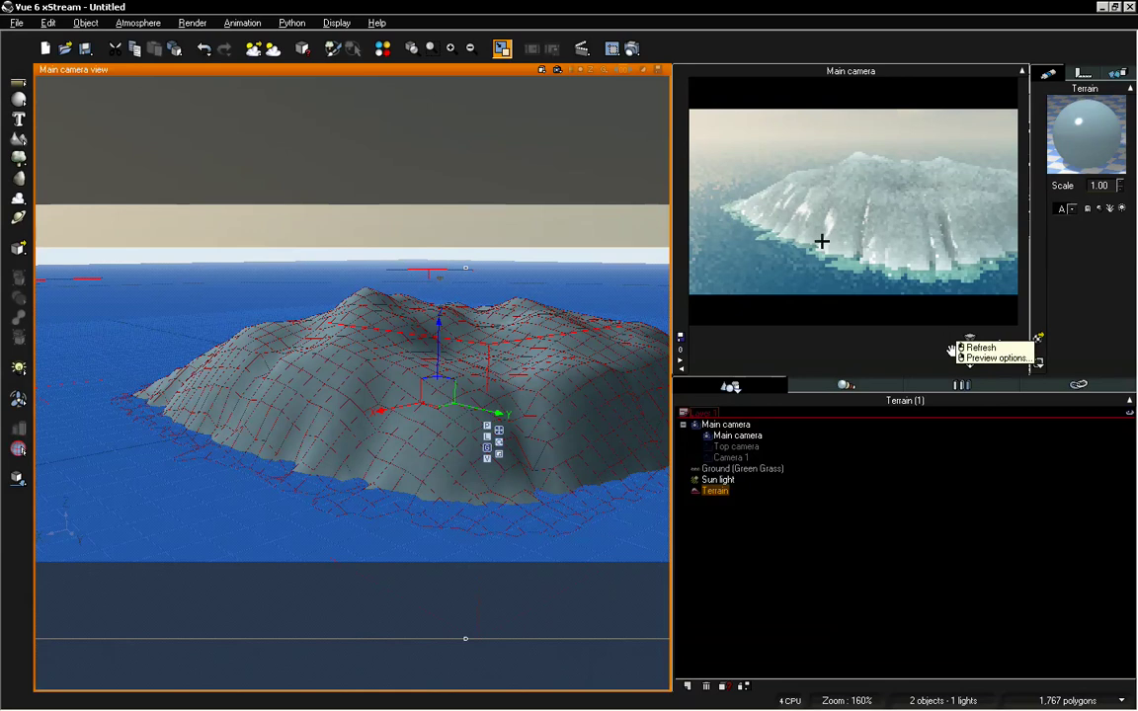
pyautogui.click(1073, 133)
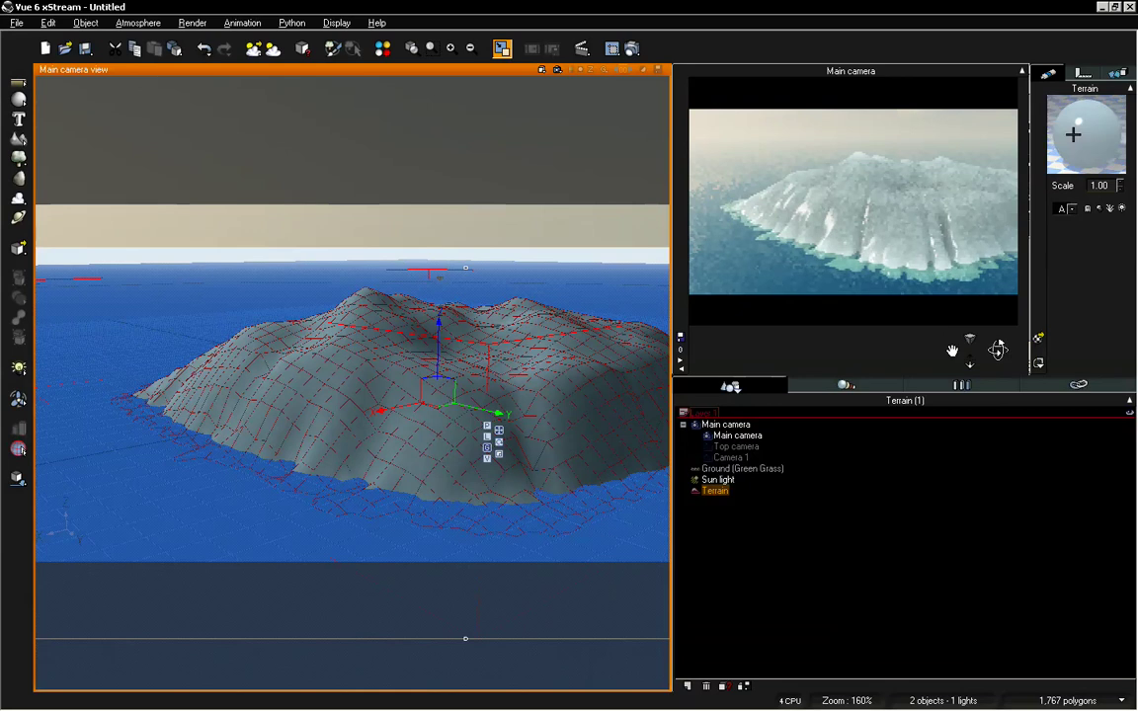
pyautogui.doubleClick(1074, 131)
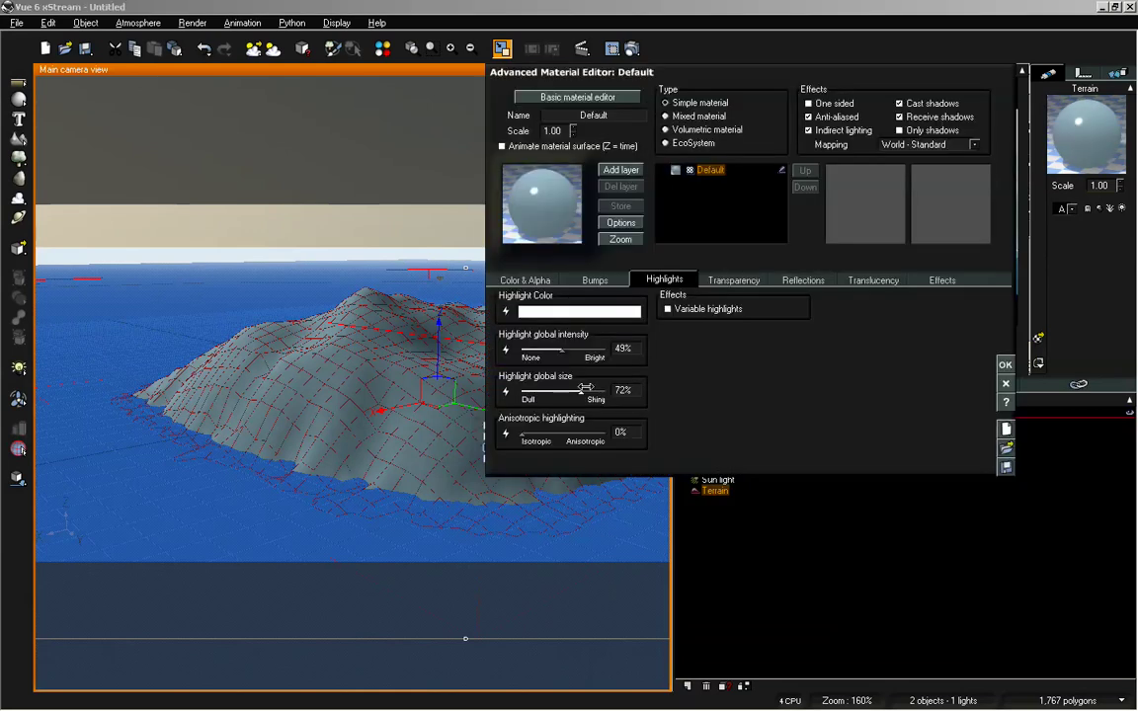
pyautogui.moveTo(585, 387); pyautogui.dragTo(596, 390)
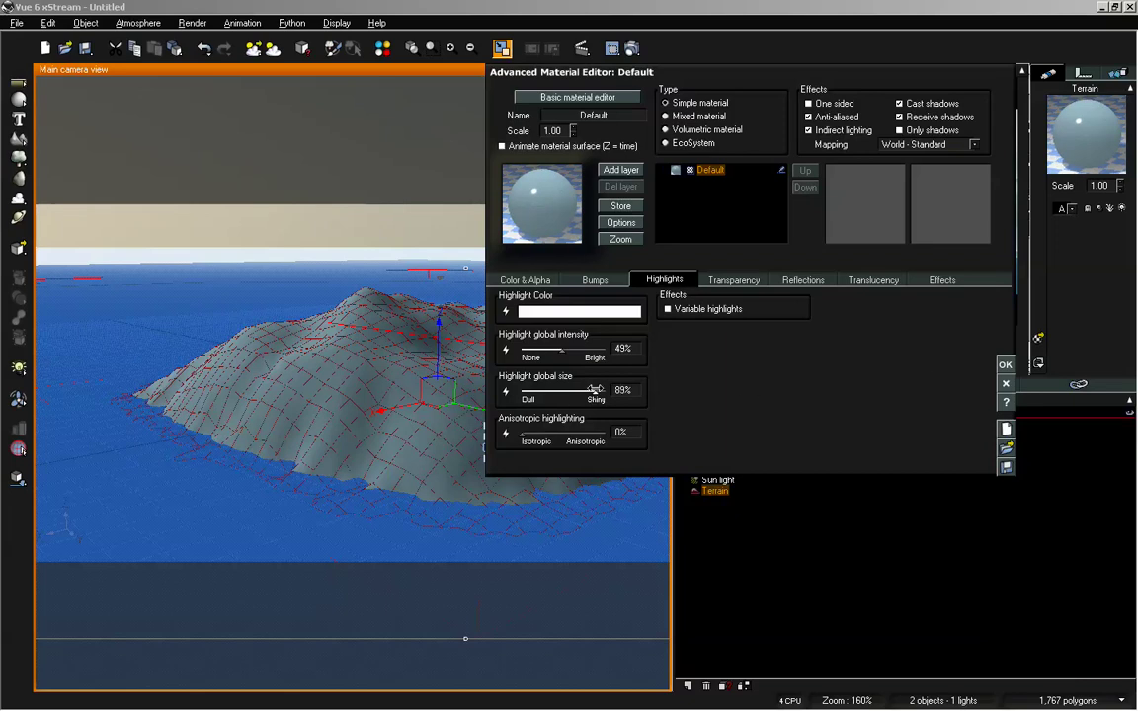
pyautogui.click(1005, 363)
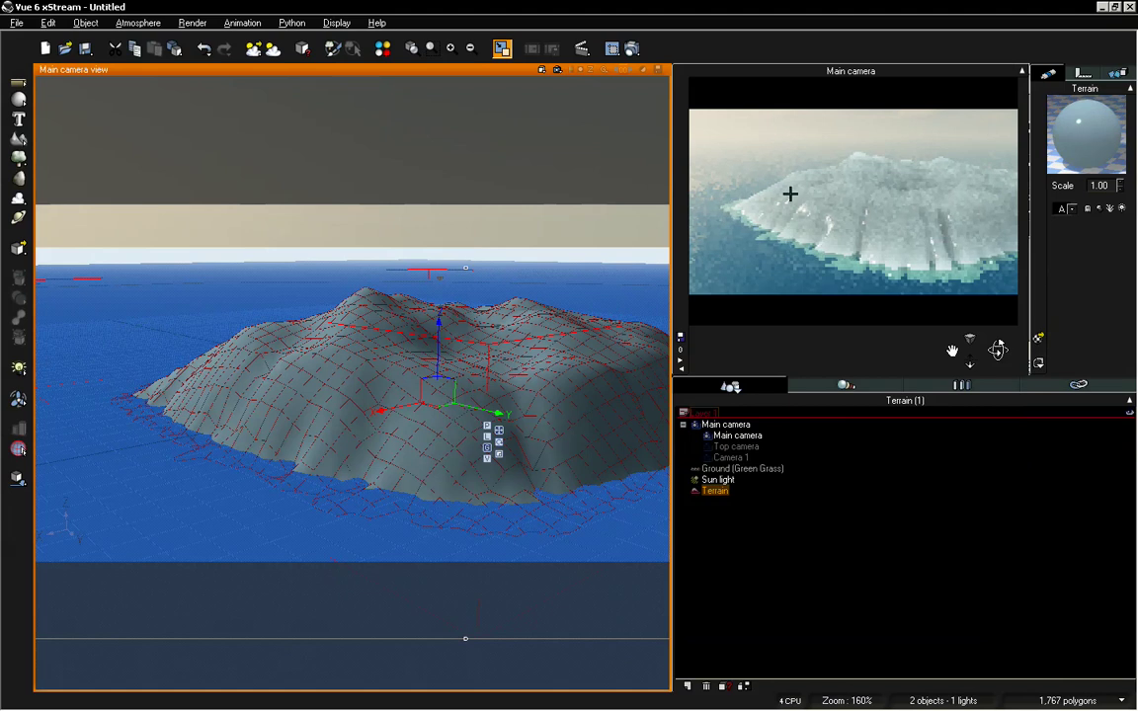
# Step: Reduce the terrain material's highlight global size to 70% and accept the material
pyautogui.doubleClick(1057, 99)
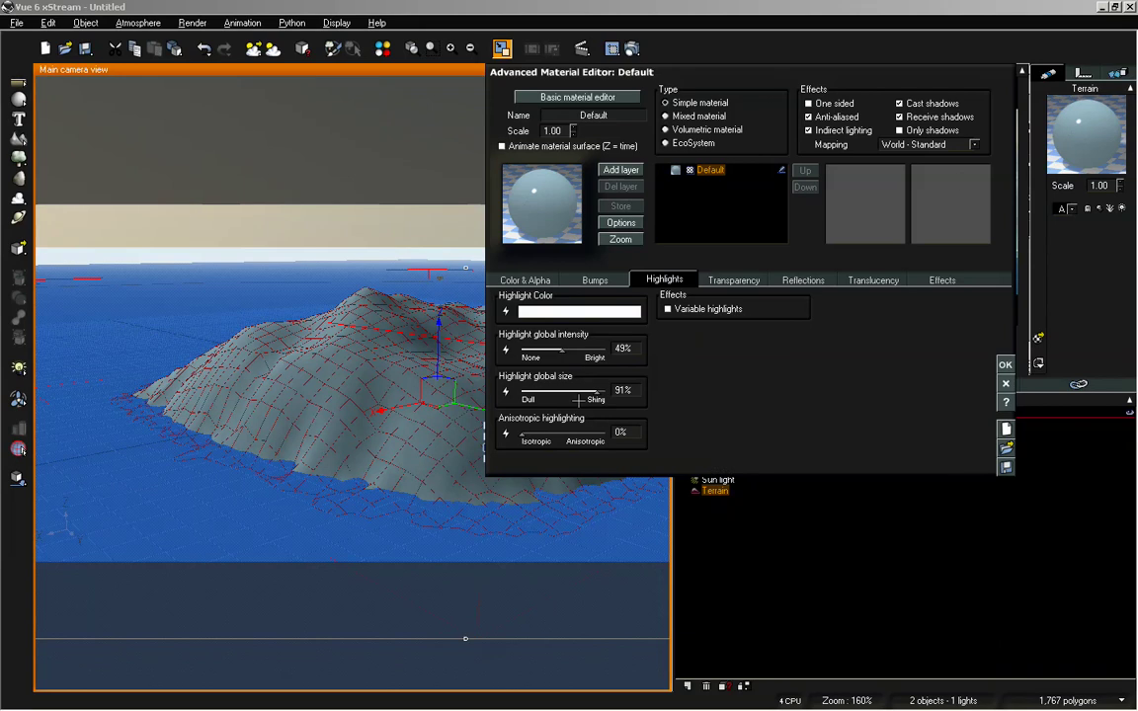
pyautogui.moveTo(581, 399); pyautogui.dragTo(560, 399)
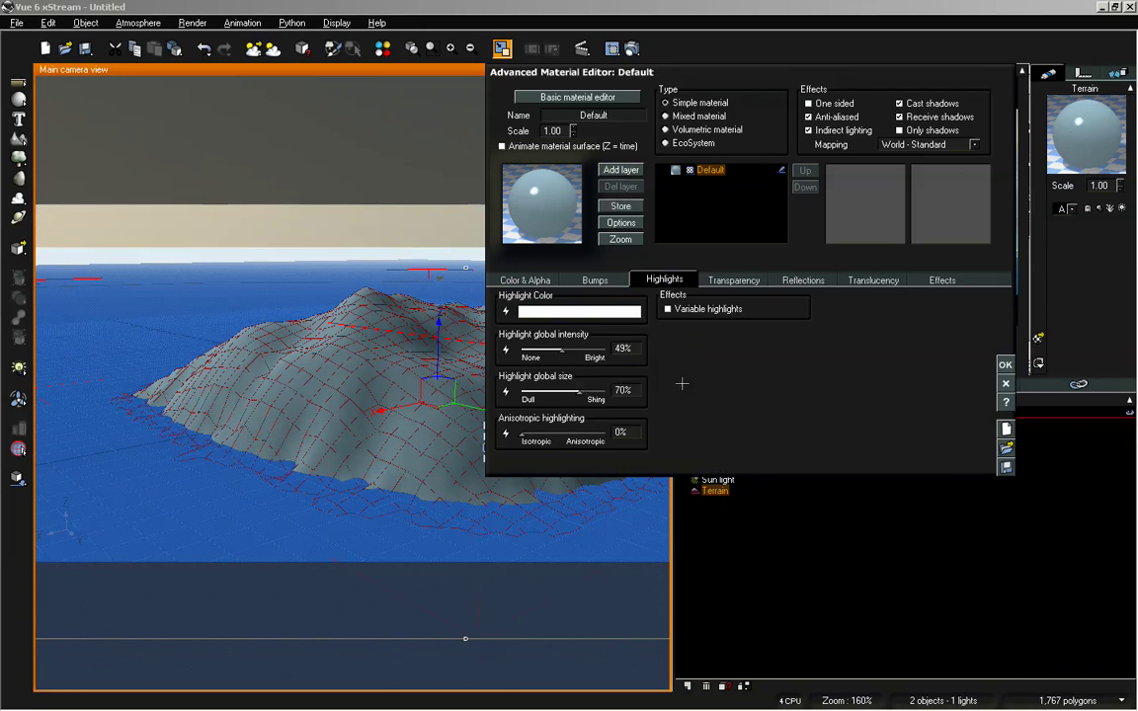
pyautogui.click(1004, 365)
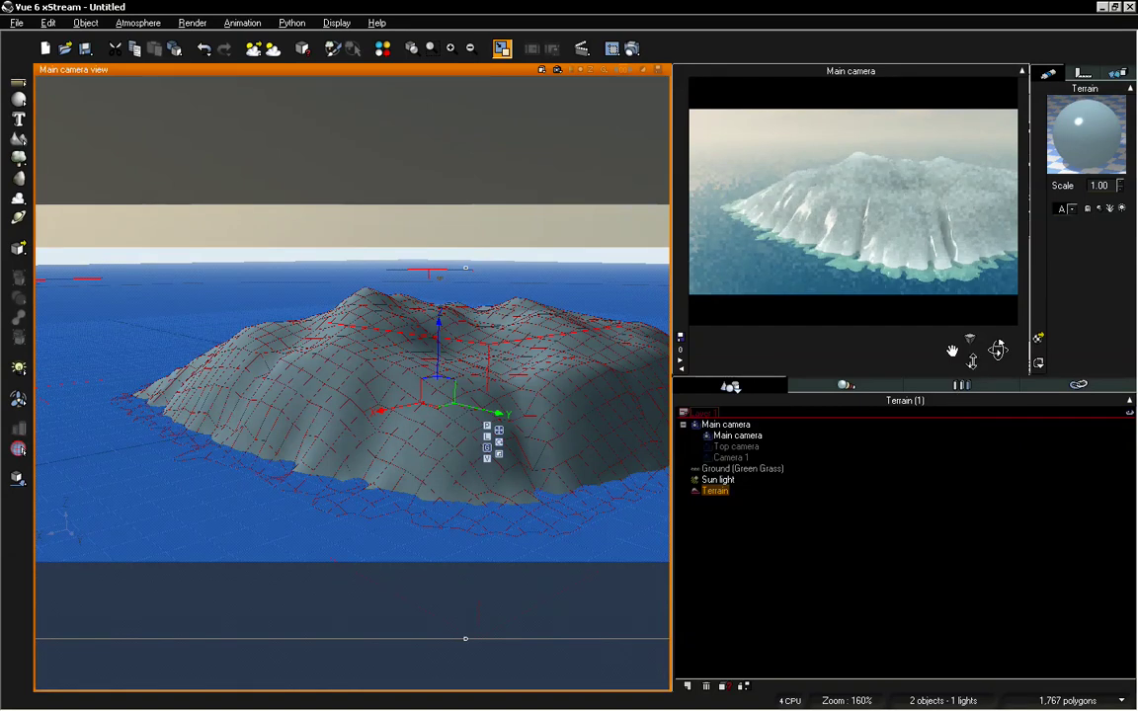
# Step: Bring the main camera close to the terrain's slope and examine the glossy highlights in the preview
pyautogui.moveTo(973, 361); pyautogui.dragTo(997, 351)
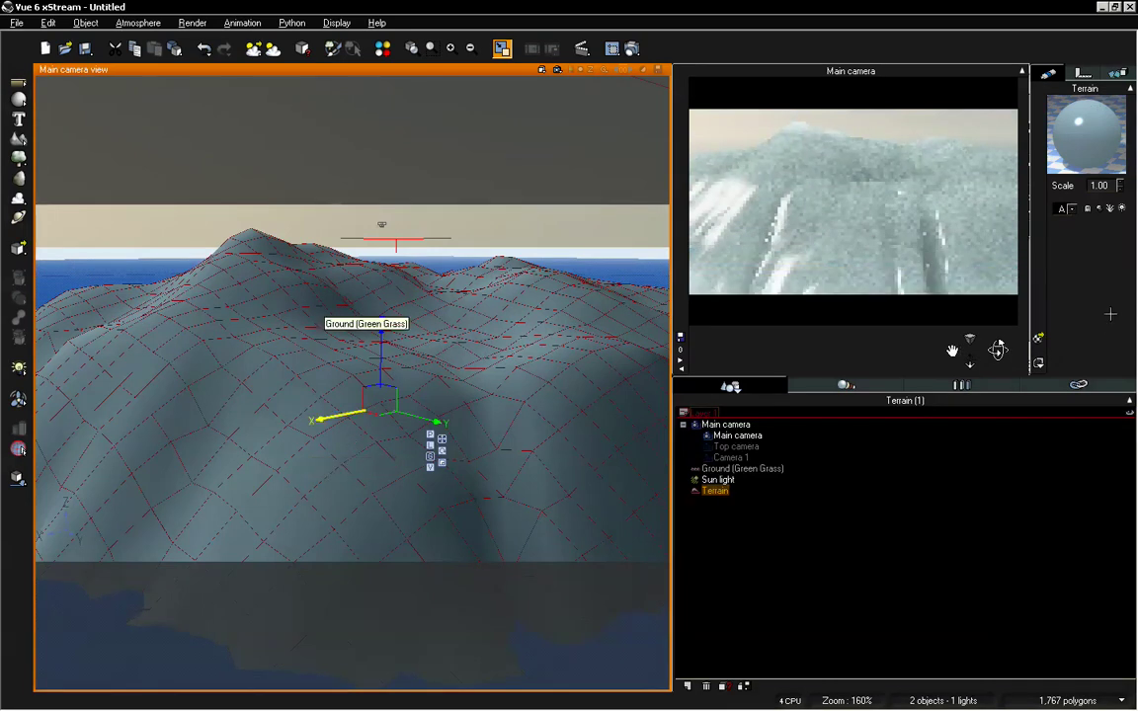
pyautogui.click(939, 508)
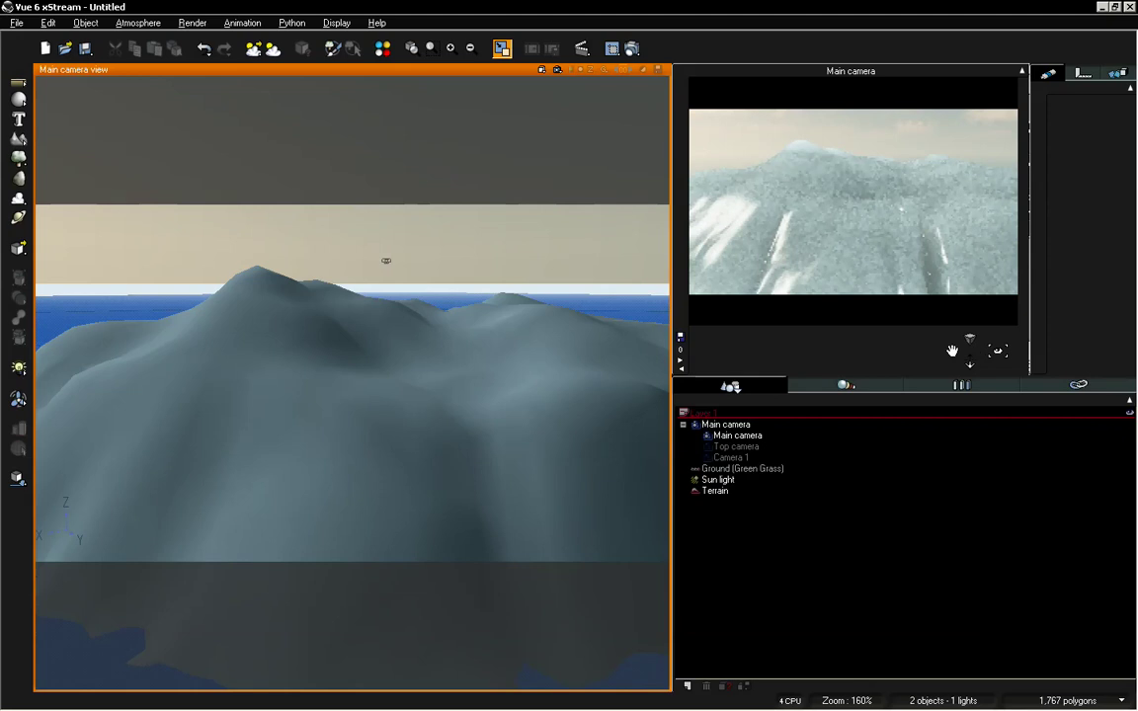
pyautogui.keyDown('ctrl'); pyautogui.moveTo(386, 260); pyautogui.dragTo(383, 270, button='right'); pyautogui.keyUp('ctrl')
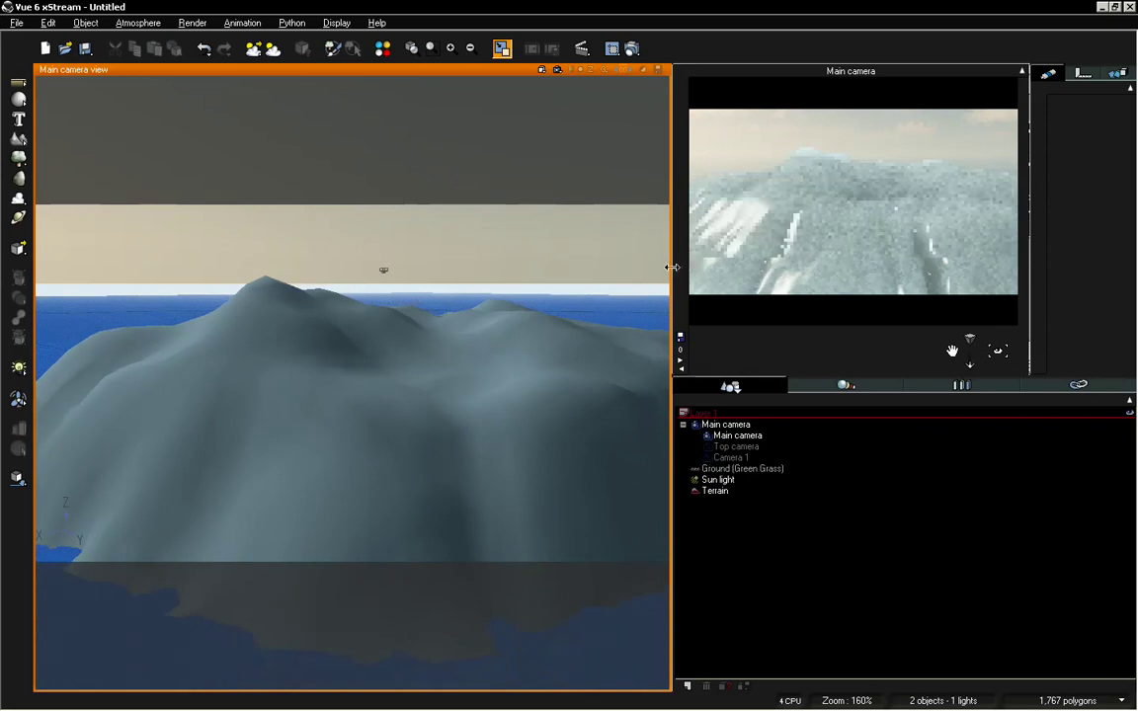
# Step: Widen the main camera view and reframe the whole terrain from its brightly lit side, with the terrain selected
pyautogui.moveTo(673, 267); pyautogui.dragTo(763, 248)
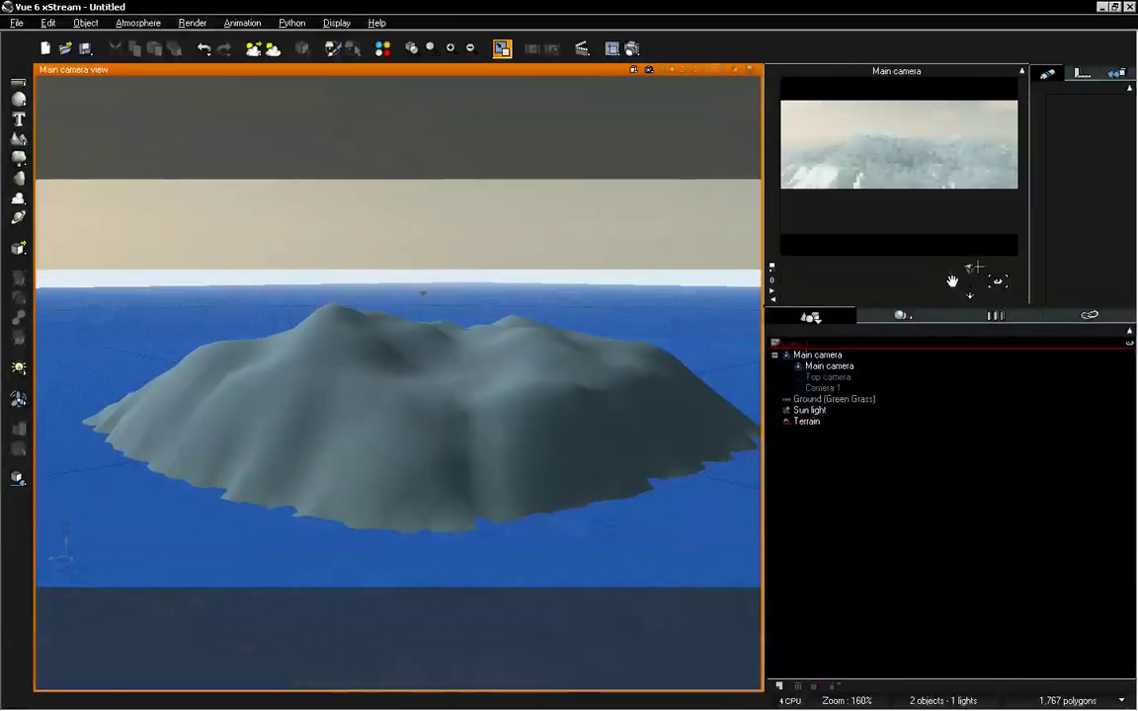
pyautogui.rightClick(991, 167)
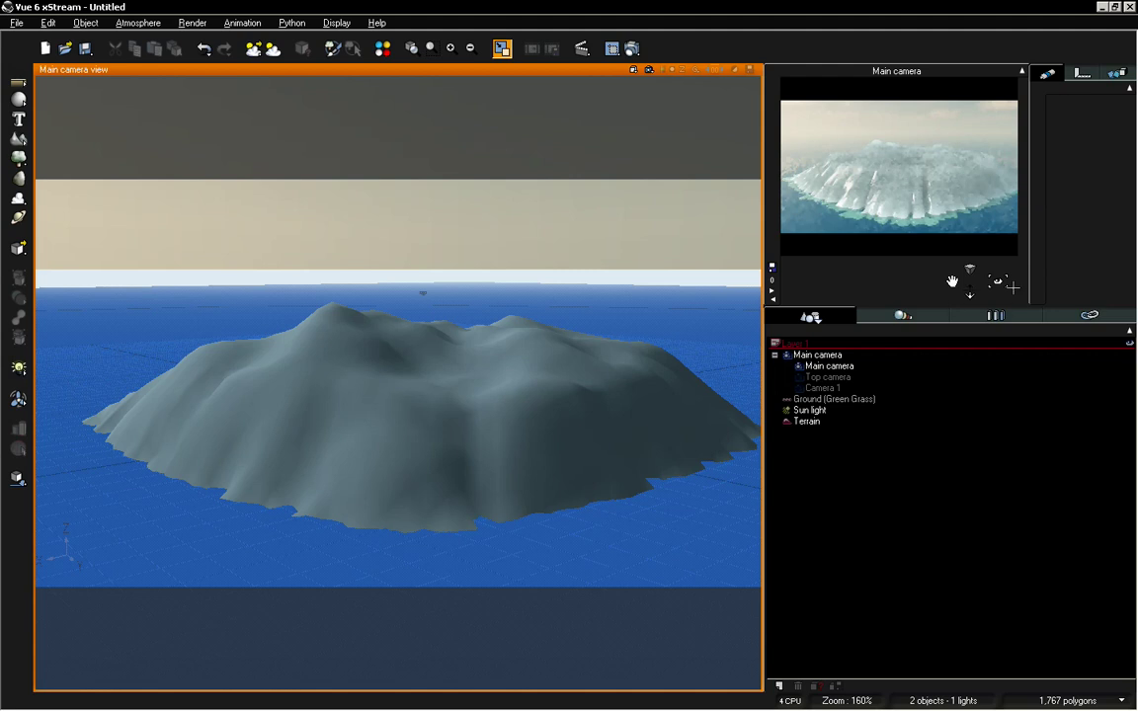
pyautogui.moveTo(1002, 281)
pyautogui.mouseDown()
pyautogui.moveTo(948, 301)
pyautogui.moveTo(1000, 280)
pyautogui.mouseUp()
pyautogui.click(835, 421)
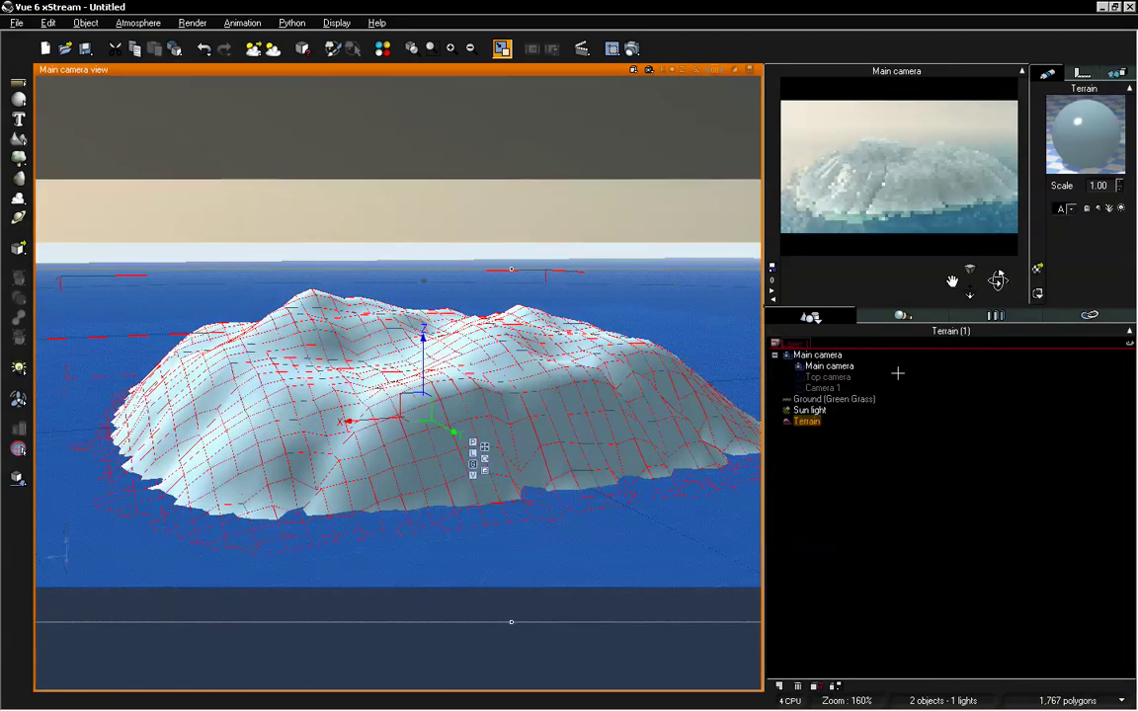
# Step: Set the atmosphere's light balance to 45% towards sunlight and accept the atmosphere settings
pyautogui.click(137, 23)
pyautogui.click(145, 90)
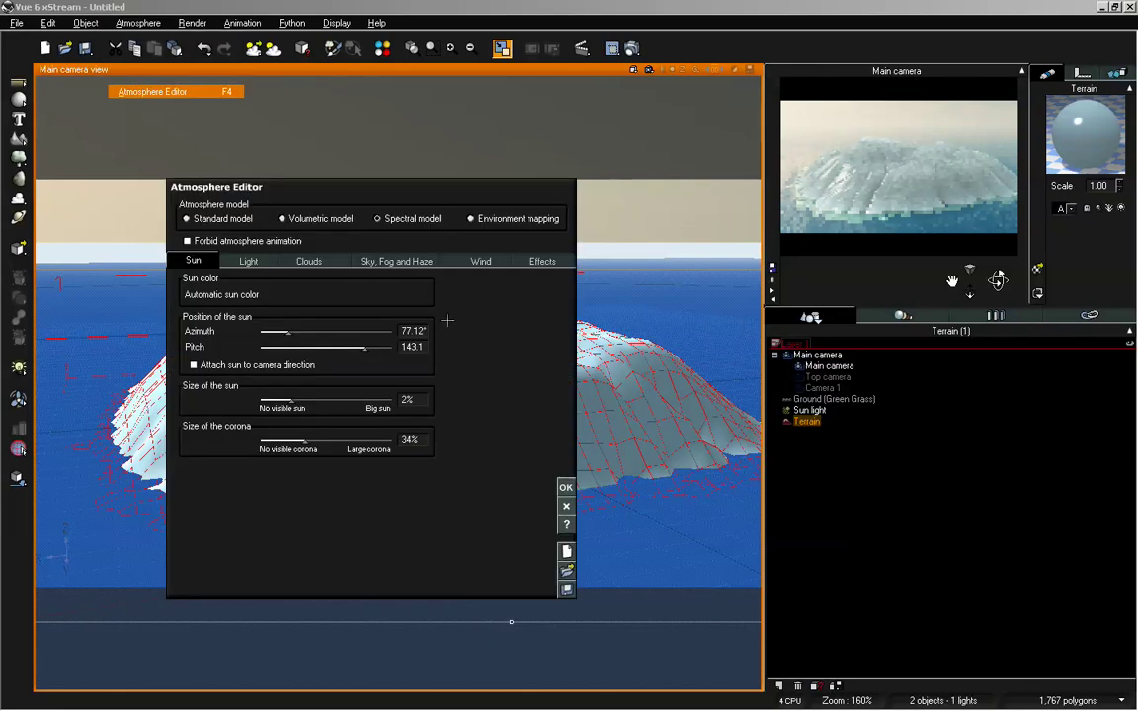
pyautogui.click(248, 260)
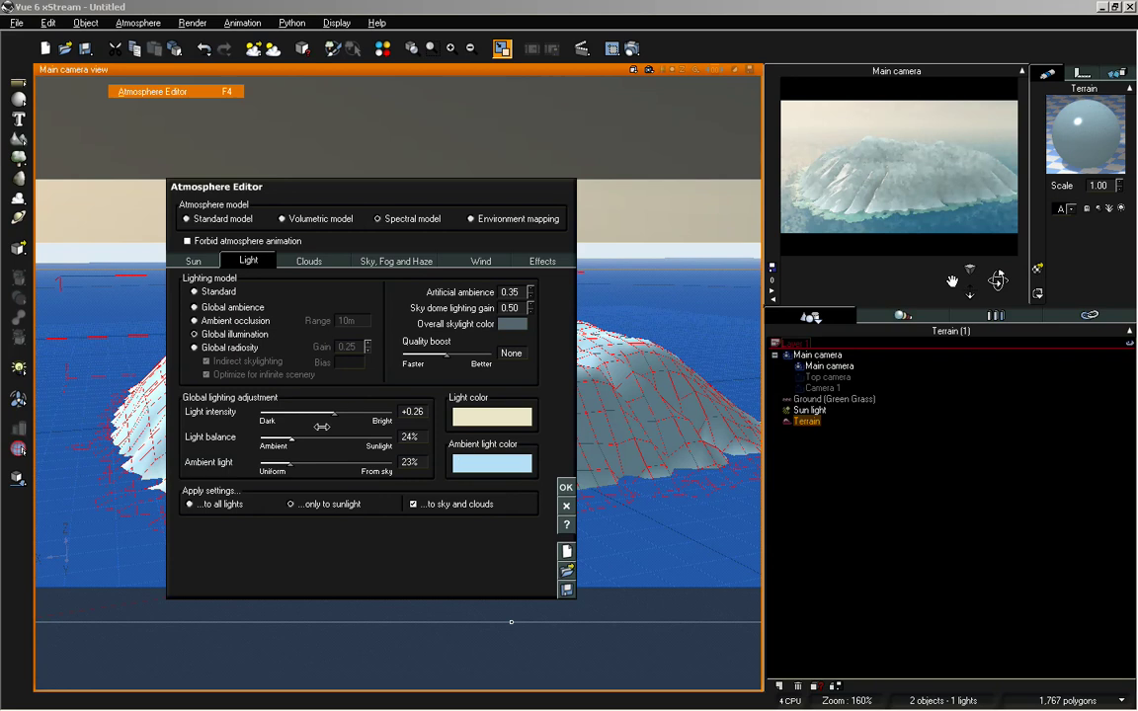
pyautogui.moveTo(290, 438); pyautogui.dragTo(368, 435)
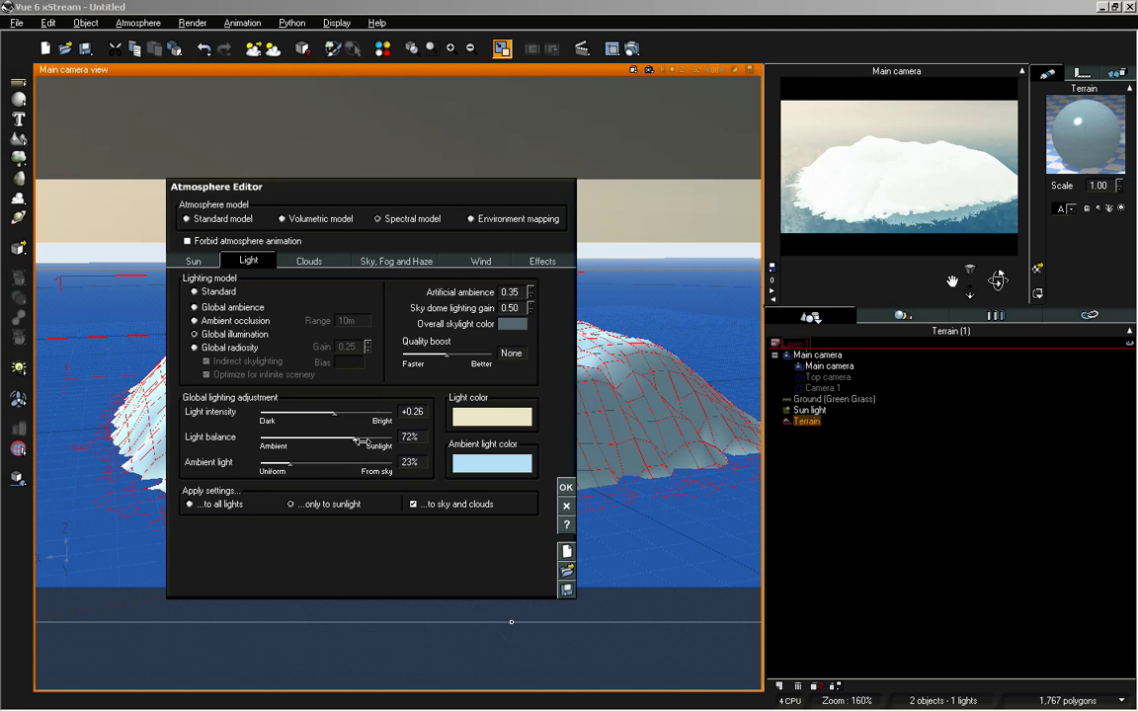
pyautogui.moveTo(355, 437); pyautogui.dragTo(339, 439)
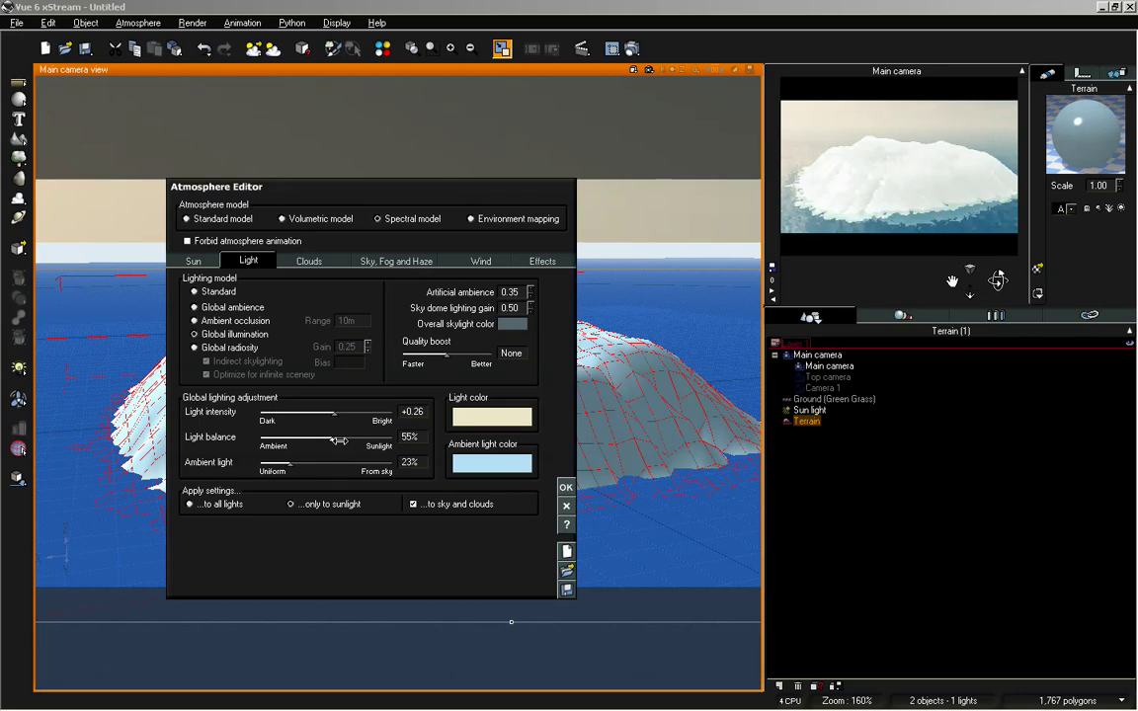
pyautogui.moveTo(339, 443); pyautogui.dragTo(332, 445)
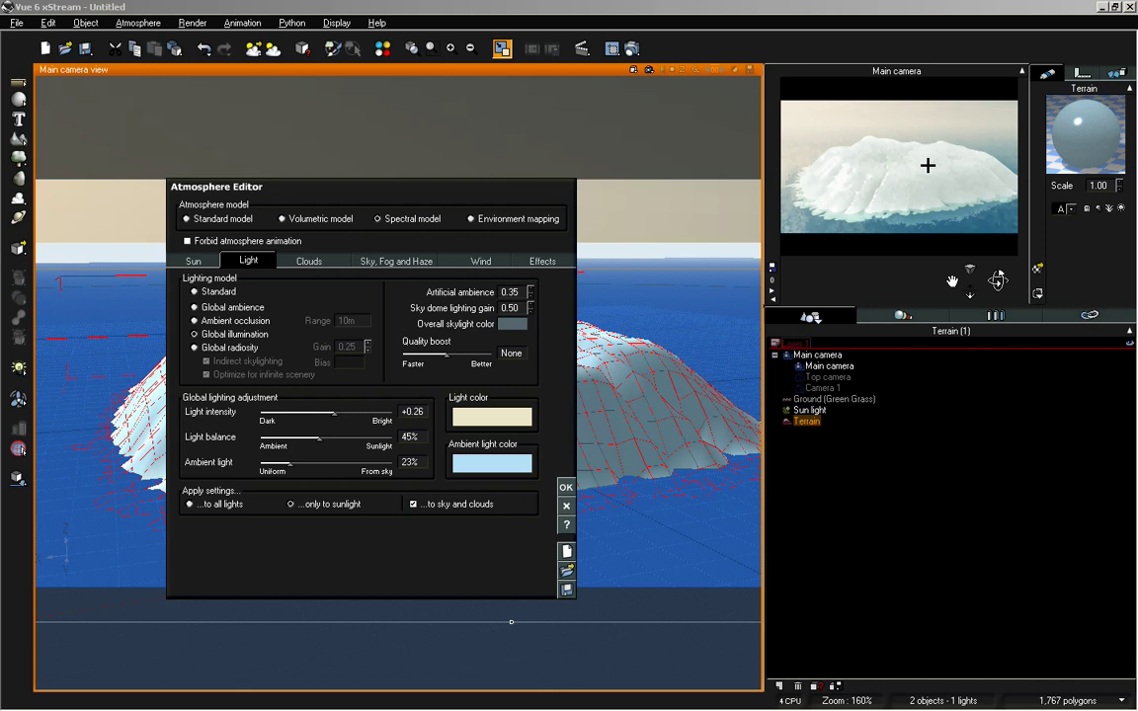
pyautogui.click(566, 487)
# Step: Deselect the terrain and move the main camera in close to it at a low angle with more sky in frame
pyautogui.click(973, 464)
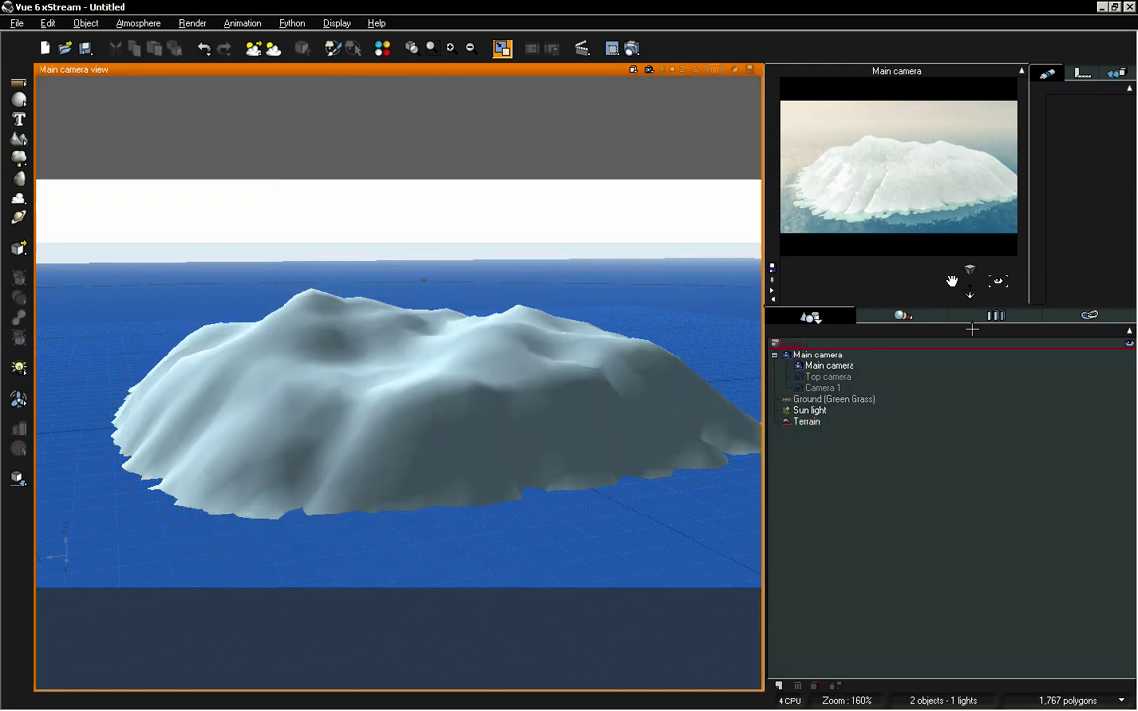
pyautogui.moveTo(973, 291); pyautogui.dragTo(973, 233)
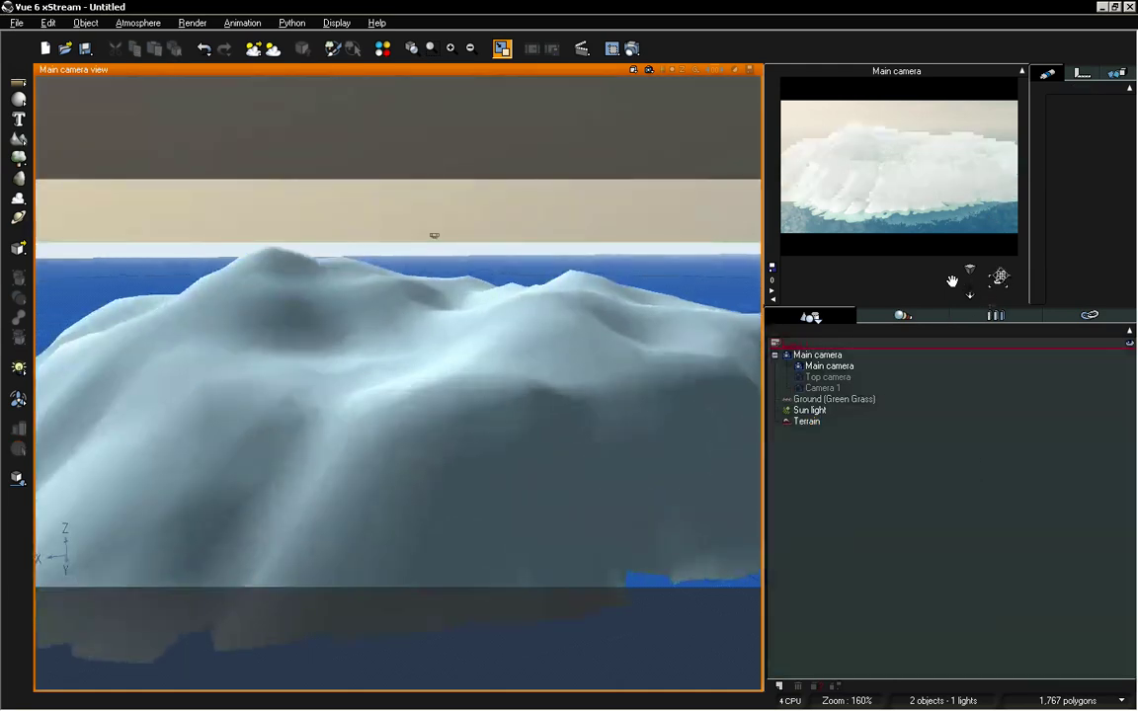
pyautogui.moveTo(997, 280); pyautogui.dragTo(952, 275)
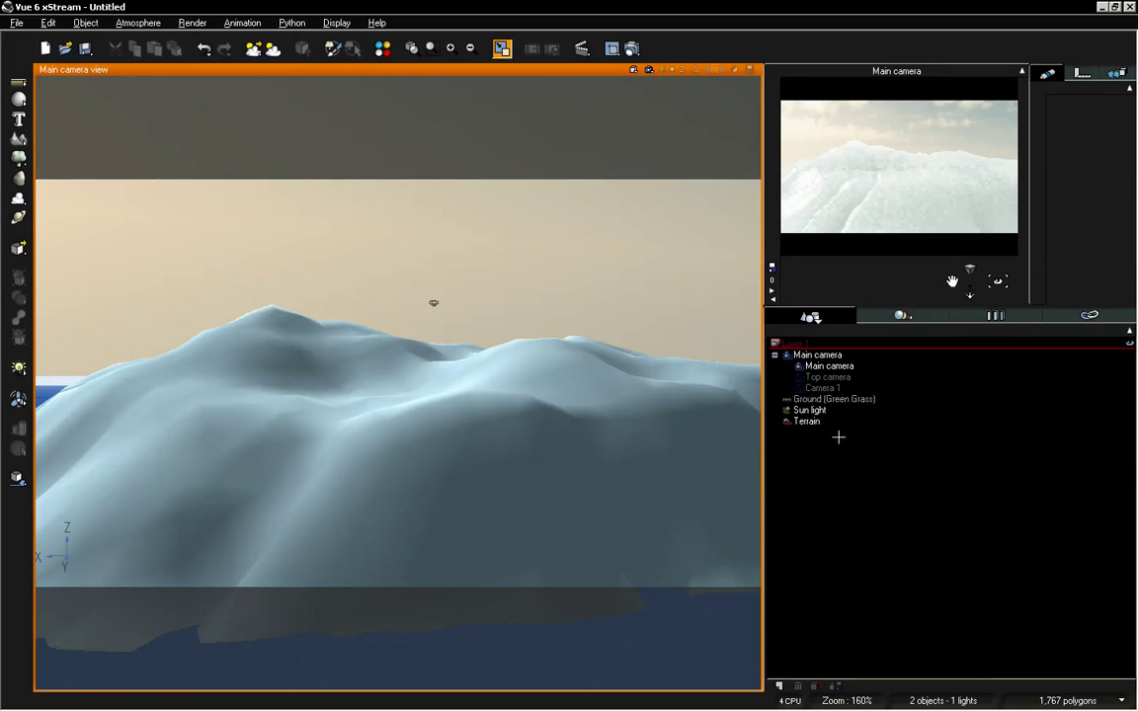
# Step: Open the terrain's material for editing and set its global reflectivity to 8%
pyautogui.click(806, 421)
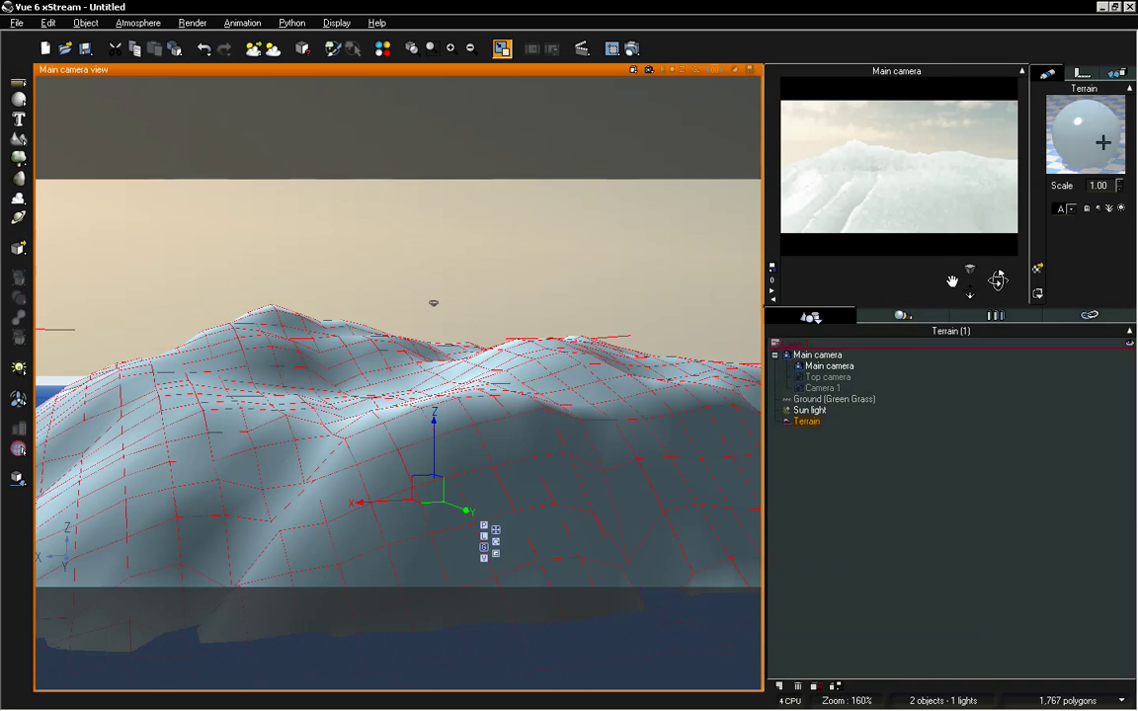
pyautogui.doubleClick(1076, 134)
pyautogui.moveTo(822, 76); pyautogui.dragTo(523, 88)
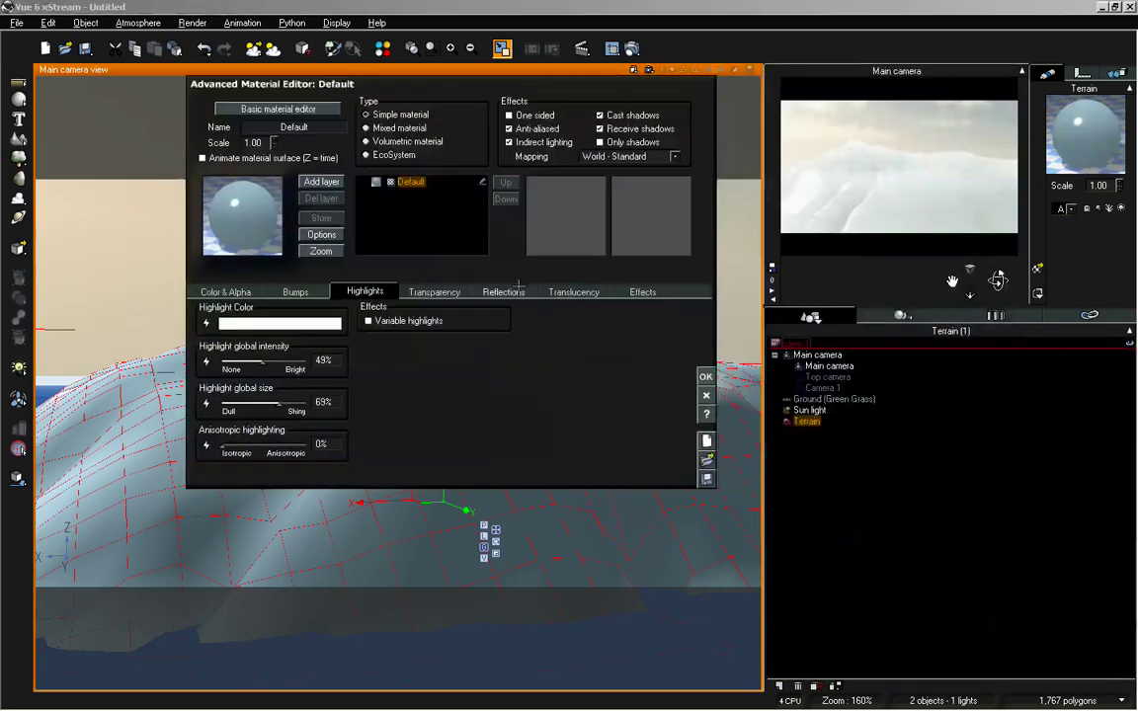
pyautogui.click(506, 291)
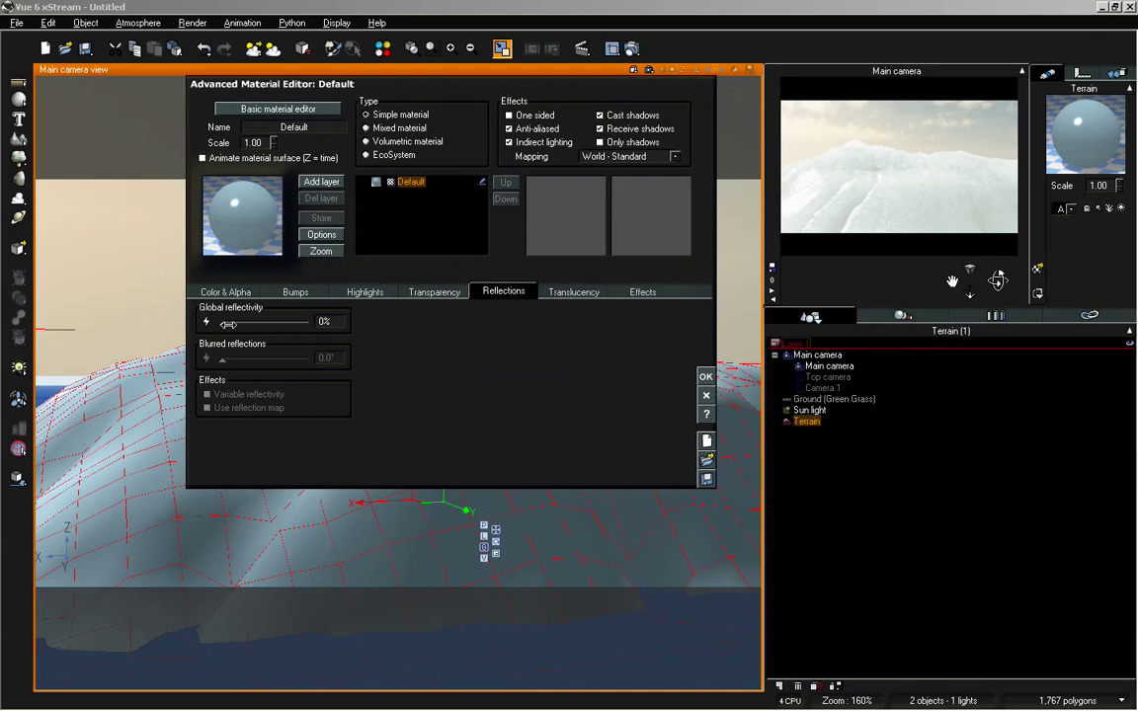
pyautogui.moveTo(235, 324); pyautogui.dragTo(235, 324)
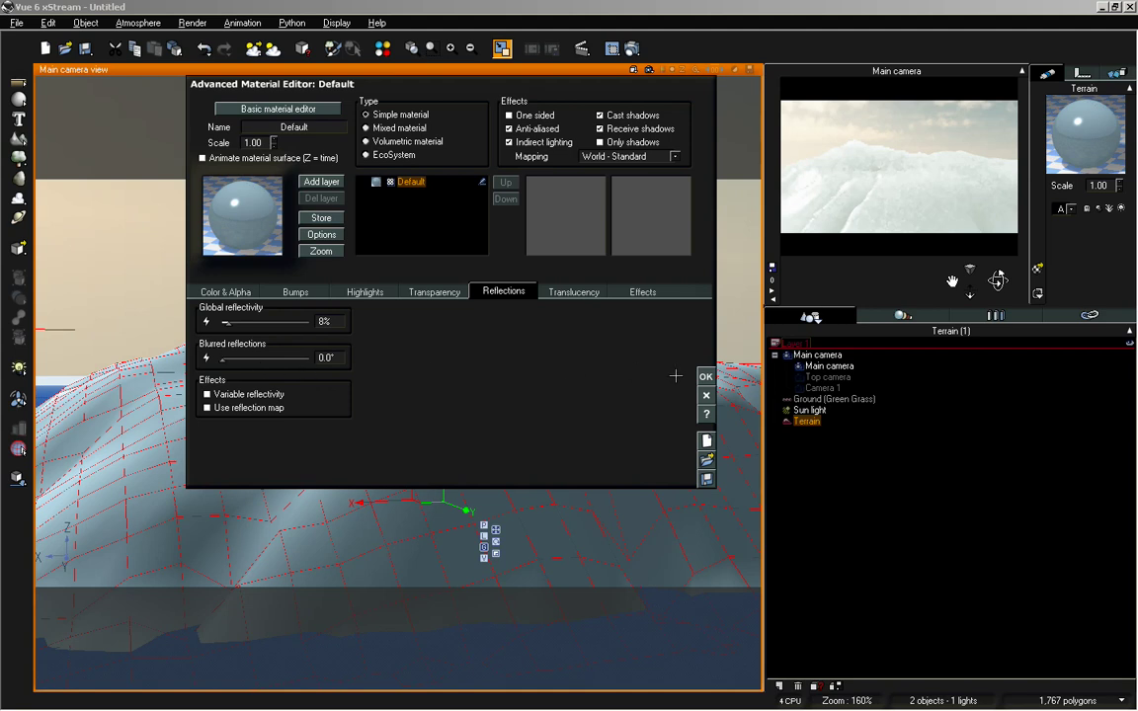
# Step: Accept the material settings and pull the main camera back and up to frame the whole terrain in the ocean
pyautogui.click(705, 377)
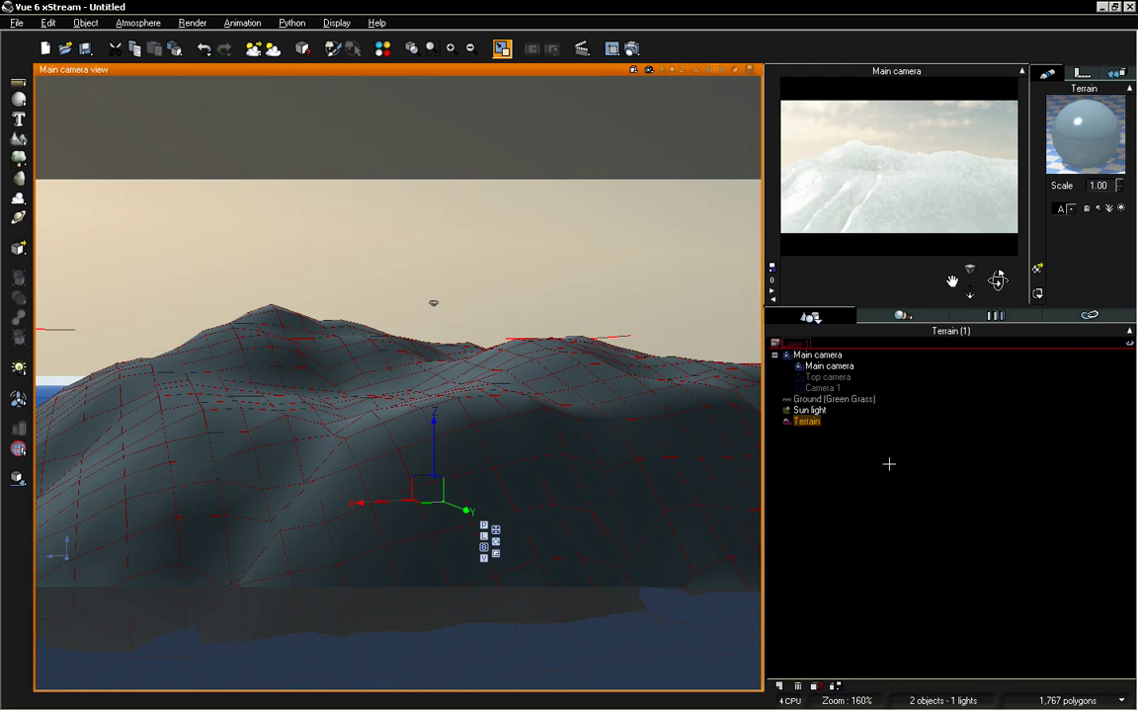
pyautogui.moveTo(972, 295); pyautogui.dragTo(997, 280)
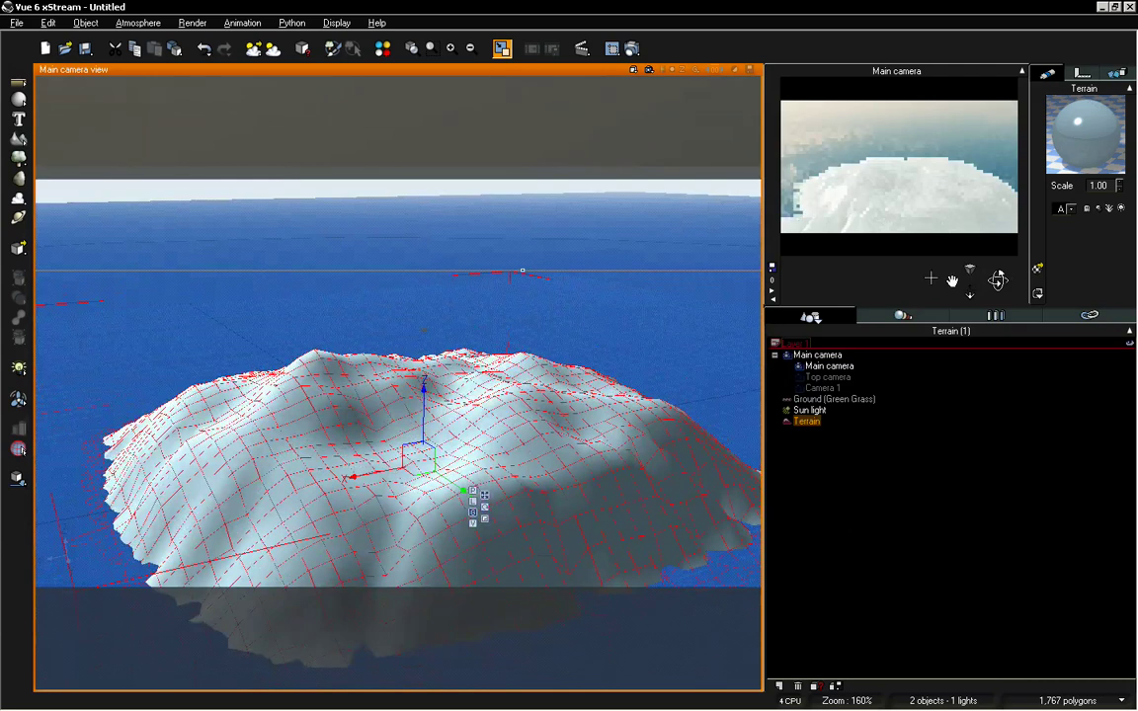
pyautogui.moveTo(952, 281); pyautogui.dragTo(952, 279)
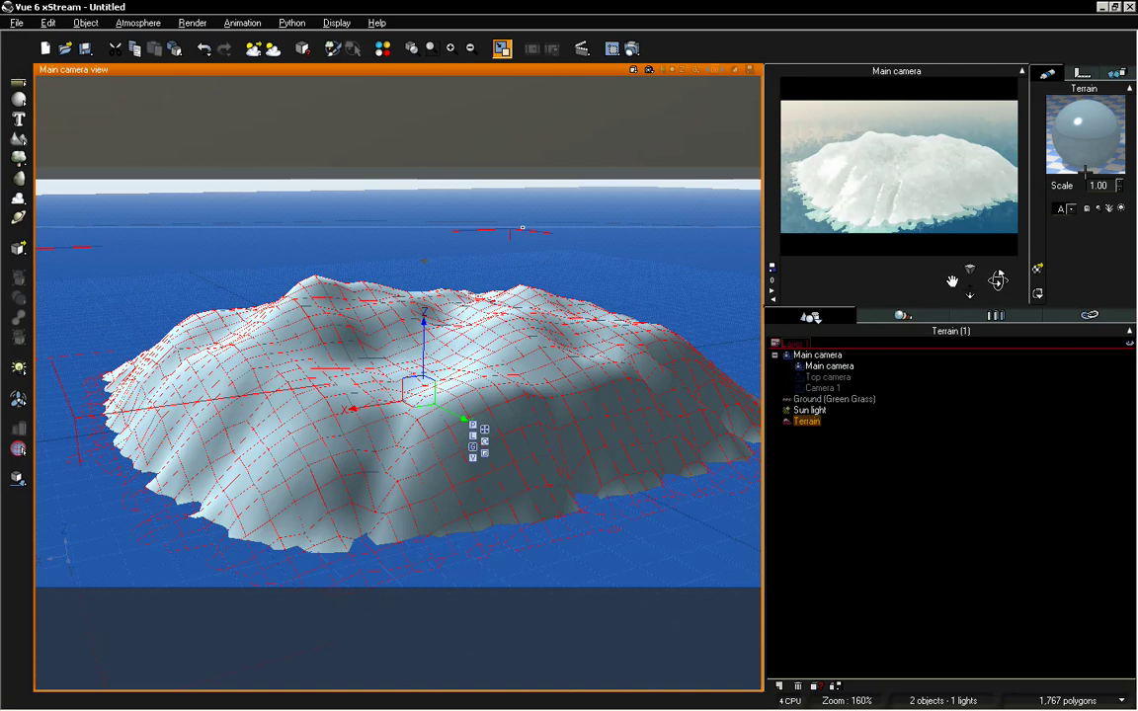
# Step: Open the terrain's material and raise its diffuse lighting to 83%
pyautogui.doubleClick(1084, 134)
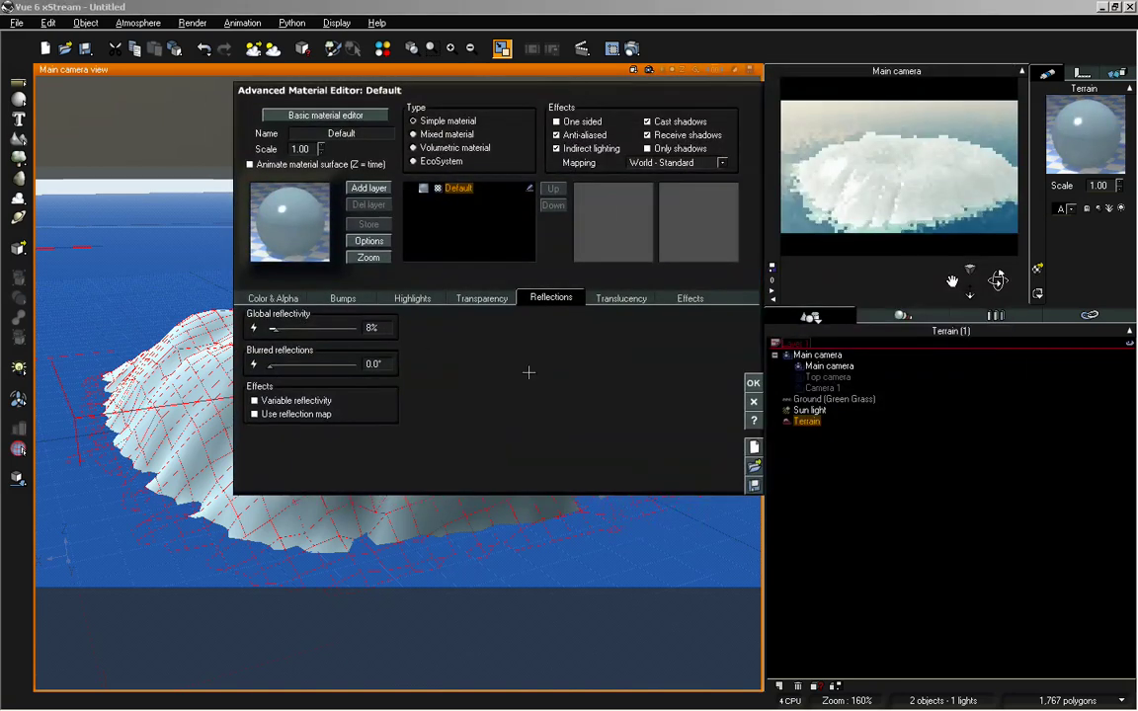
pyautogui.click(689, 298)
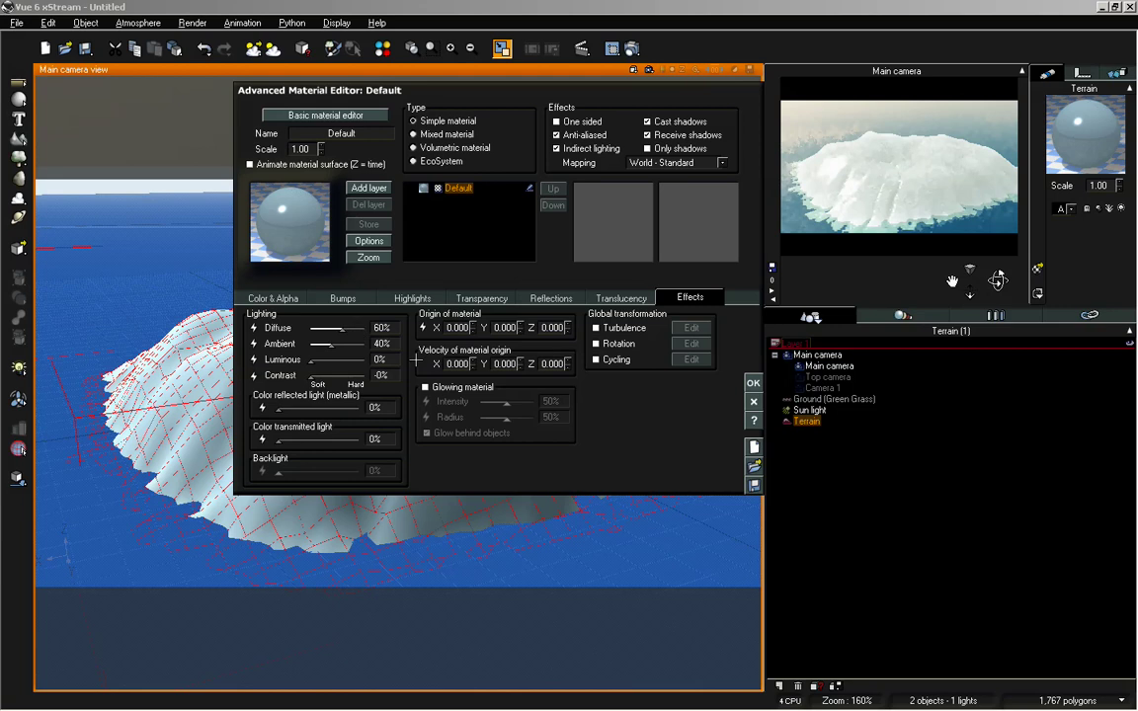
pyautogui.click(623, 296)
pyautogui.click(689, 296)
pyautogui.moveTo(345, 328); pyautogui.dragTo(354, 328)
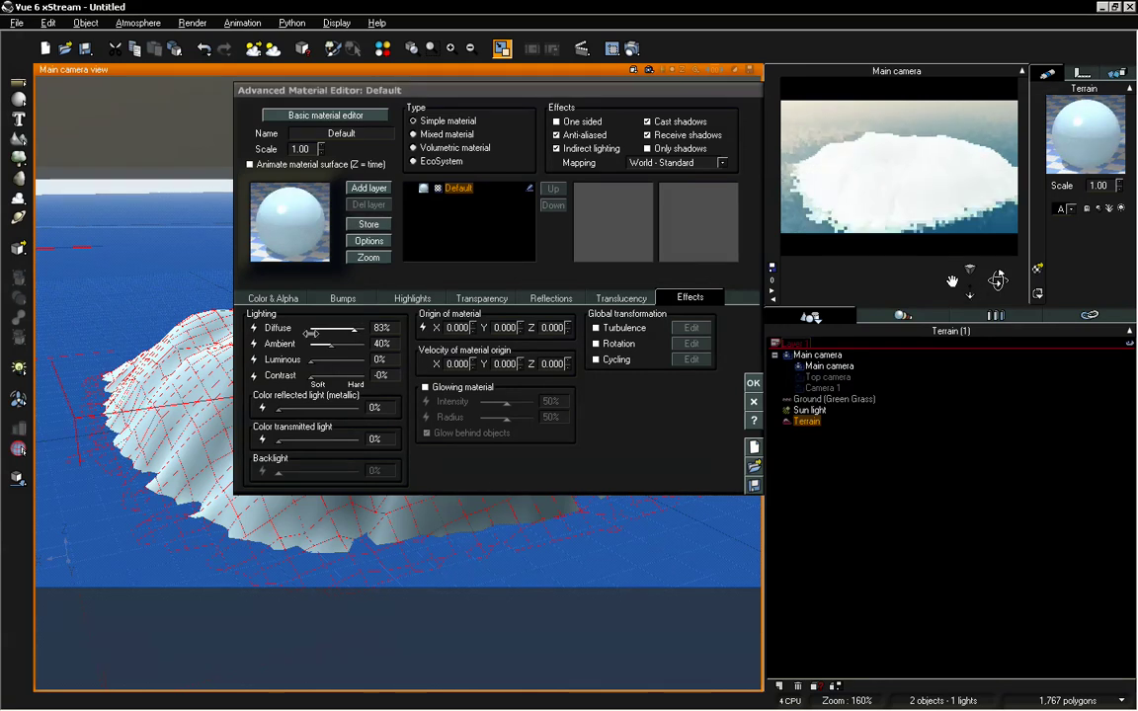
# Step: Lower the terrain material's diffuse lighting to 41% and accept the material
pyautogui.moveTo(353, 328); pyautogui.dragTo(350, 327)
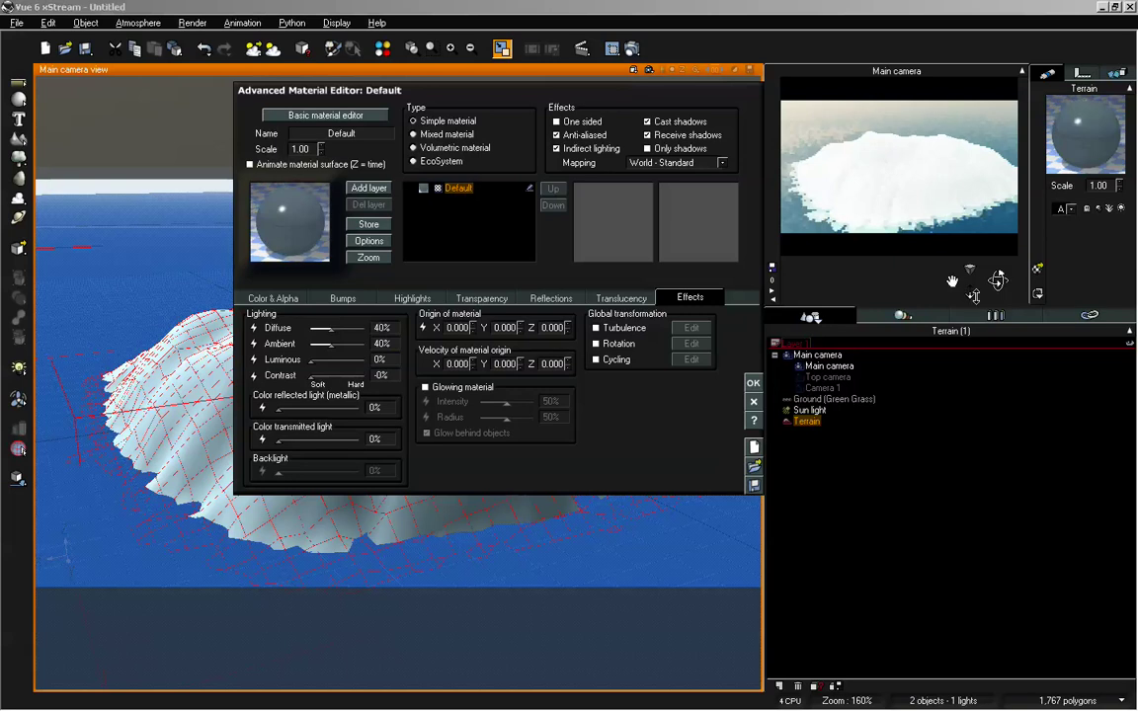
pyautogui.hotkey('ctrl', 'z')
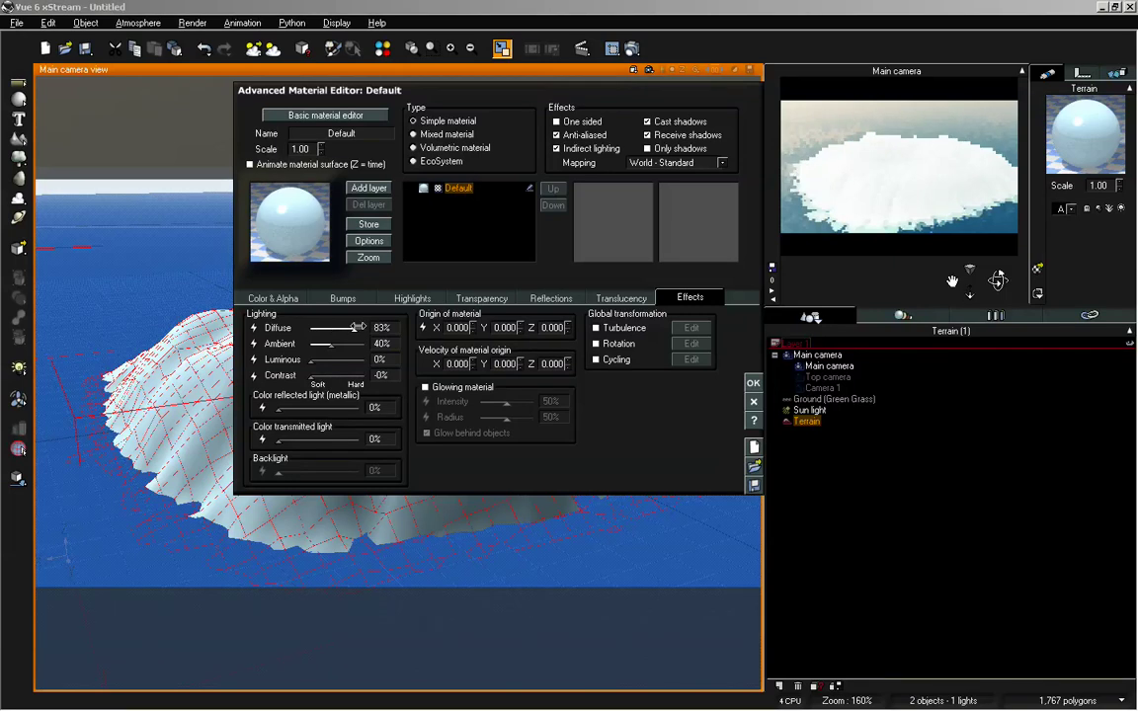
pyautogui.moveTo(355, 328); pyautogui.dragTo(332, 328)
pyautogui.click(754, 384)
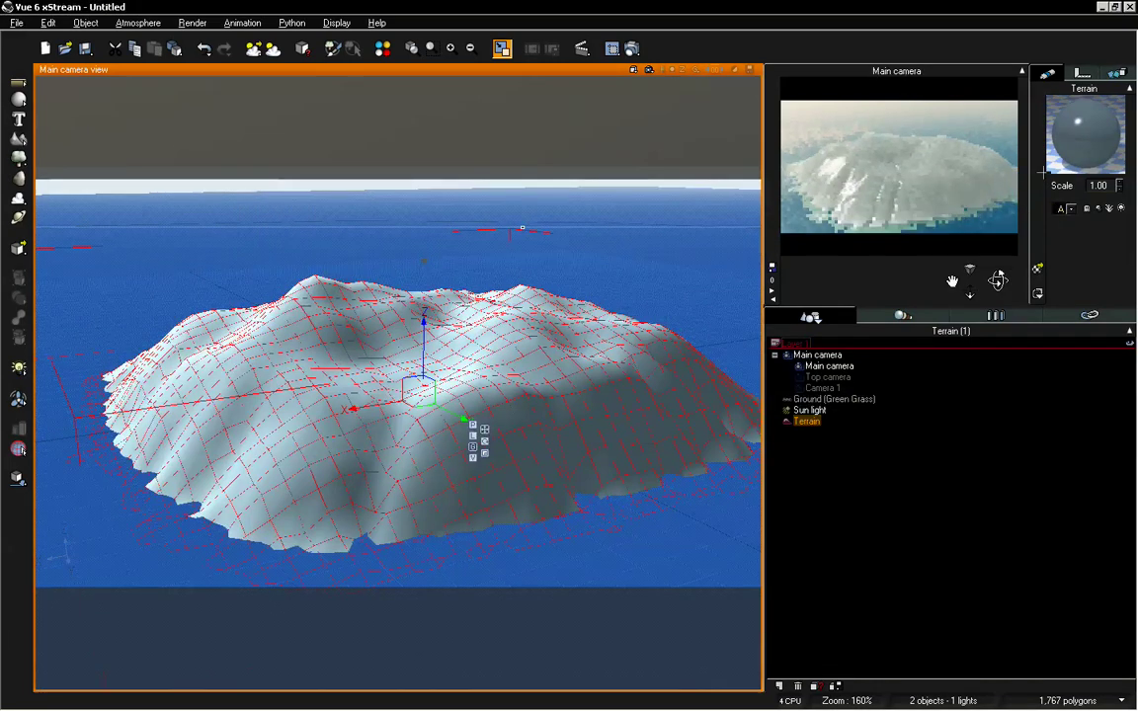
# Step: Reopen the terrain's material, set its diffuse lighting to 60%, and accept it
pyautogui.rightClick(1080, 128)
pyautogui.click(1080, 133)
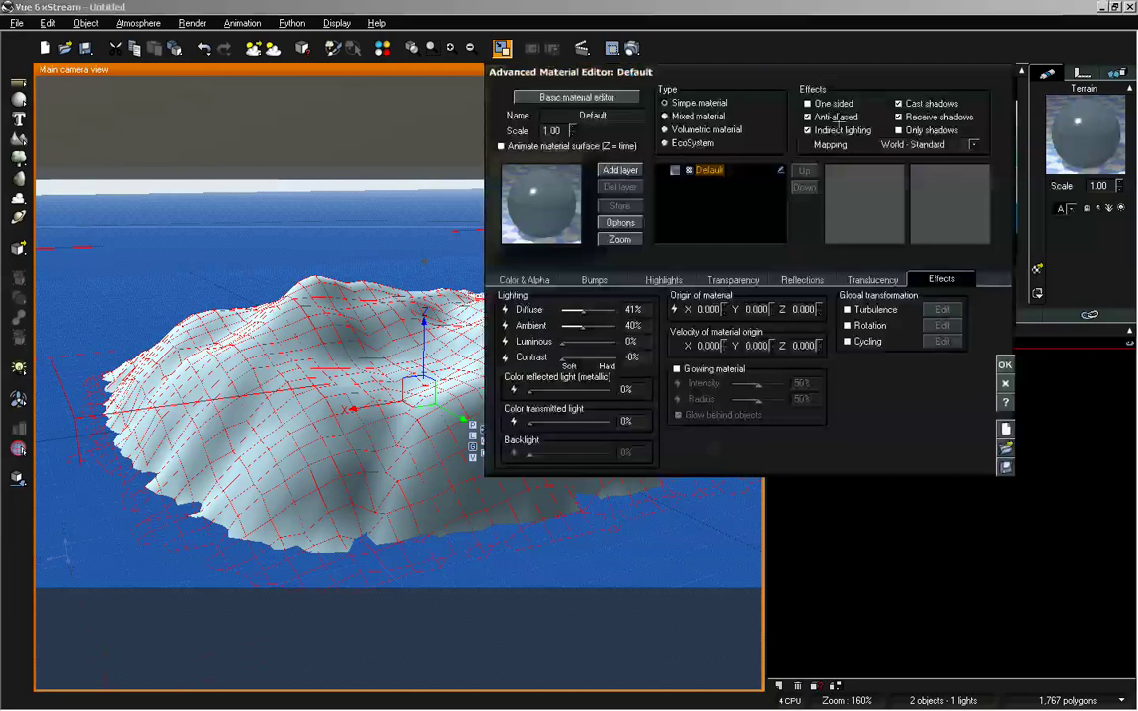
pyautogui.moveTo(861, 72); pyautogui.dragTo(622, 102)
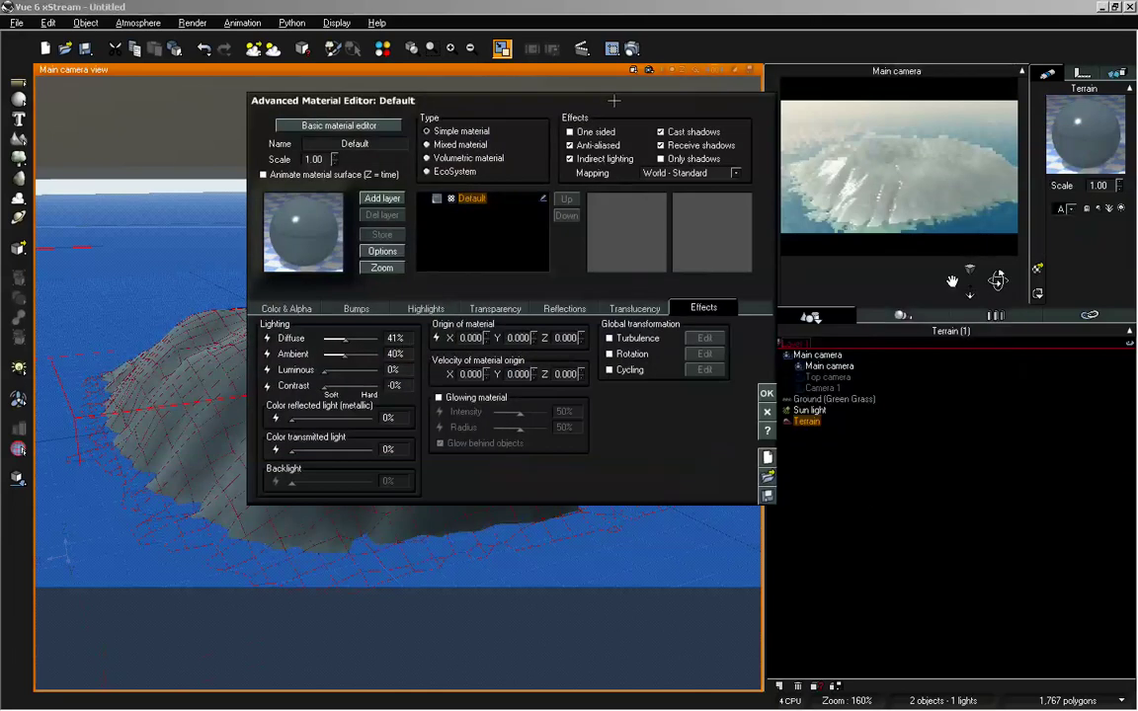
pyautogui.click(399, 339)
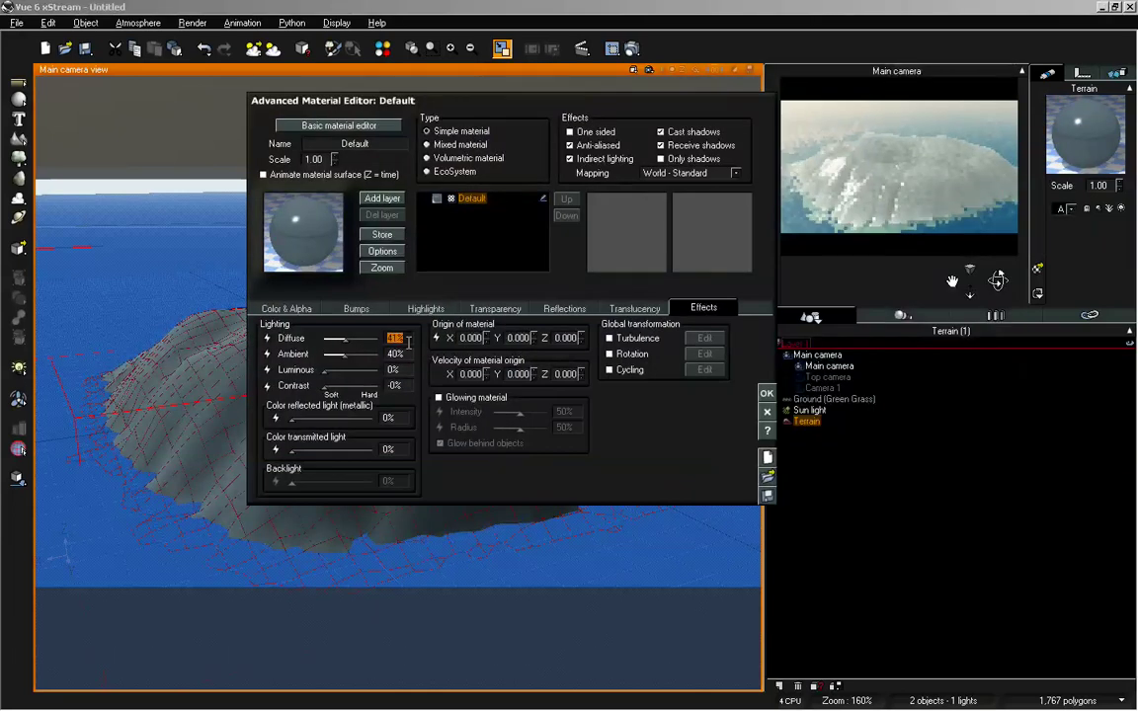
pyautogui.write('60')
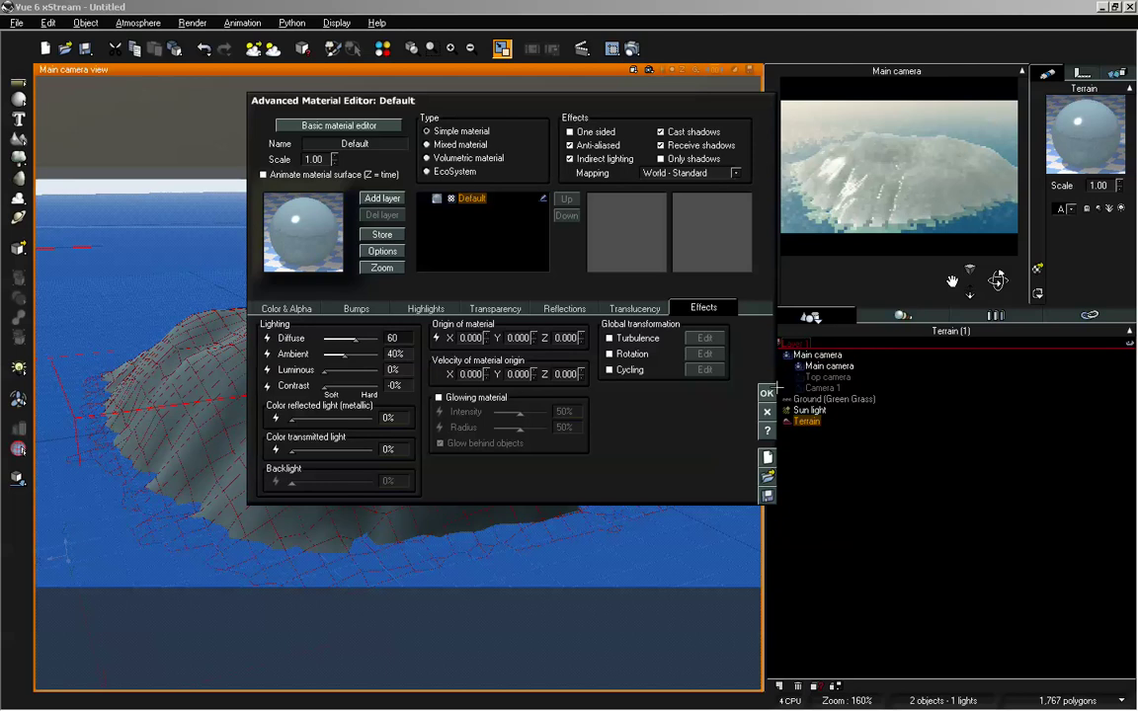
pyautogui.click(768, 393)
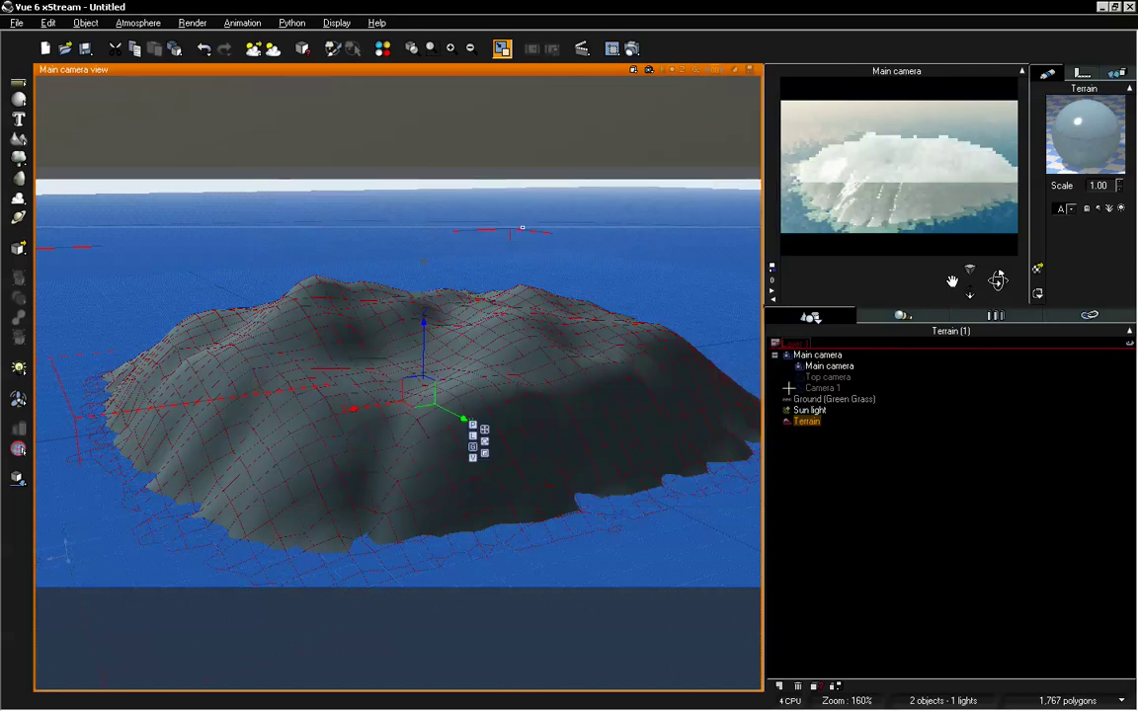
# Step: Set the ambient lighting of the terrain's material to 10% and accept the change
pyautogui.doubleClick(1091, 120)
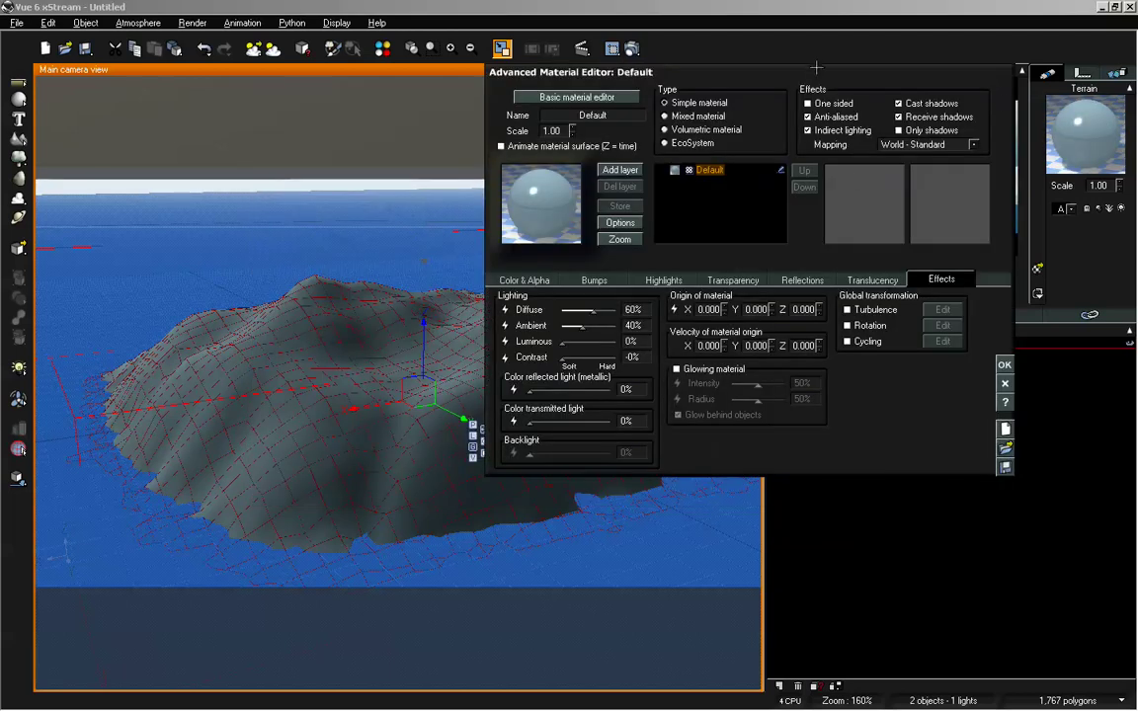
pyautogui.moveTo(816, 67); pyautogui.dragTo(562, 67)
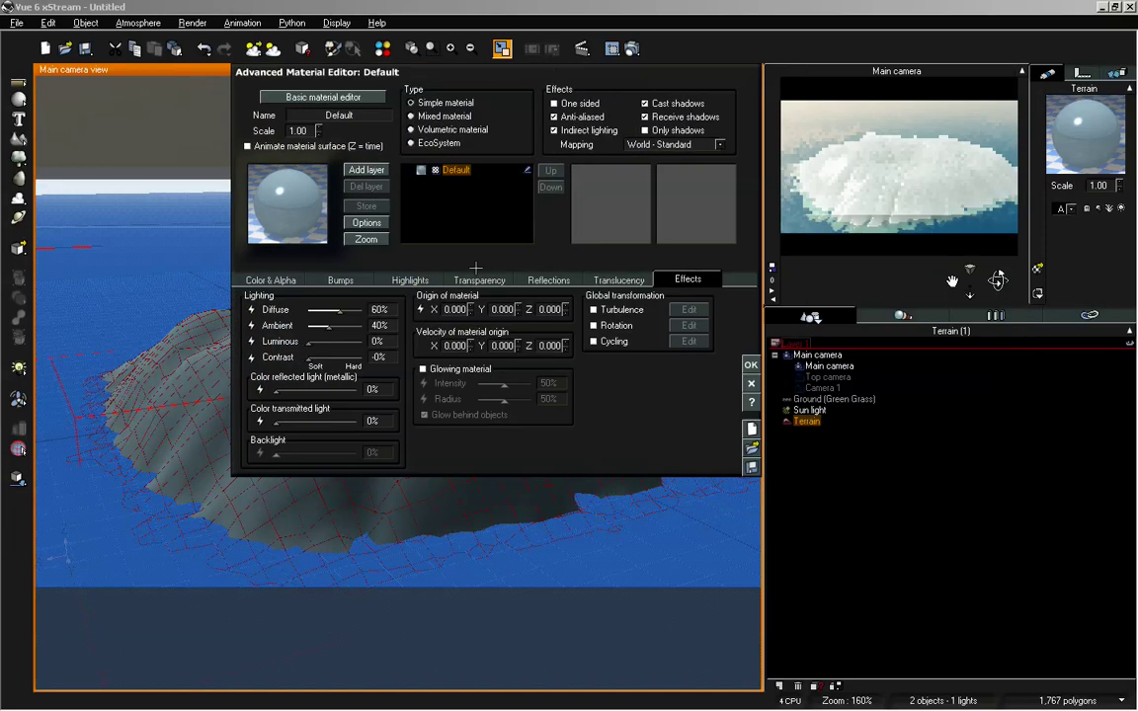
pyautogui.click(379, 325)
pyautogui.write('10')
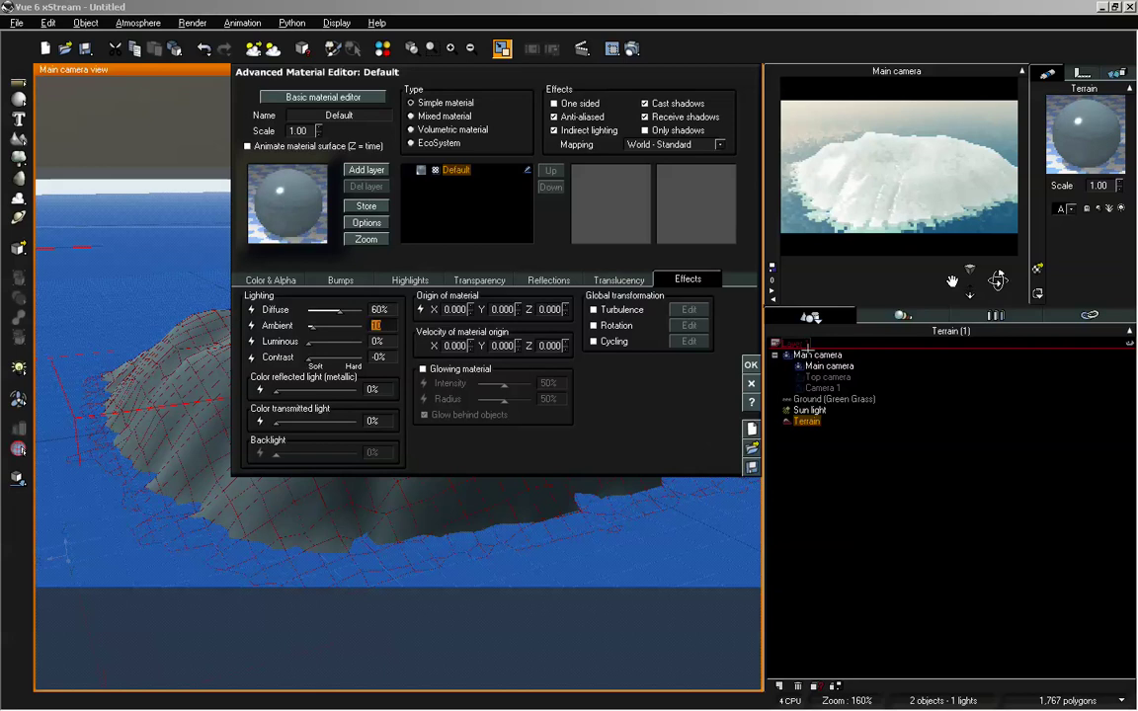
pyautogui.click(751, 365)
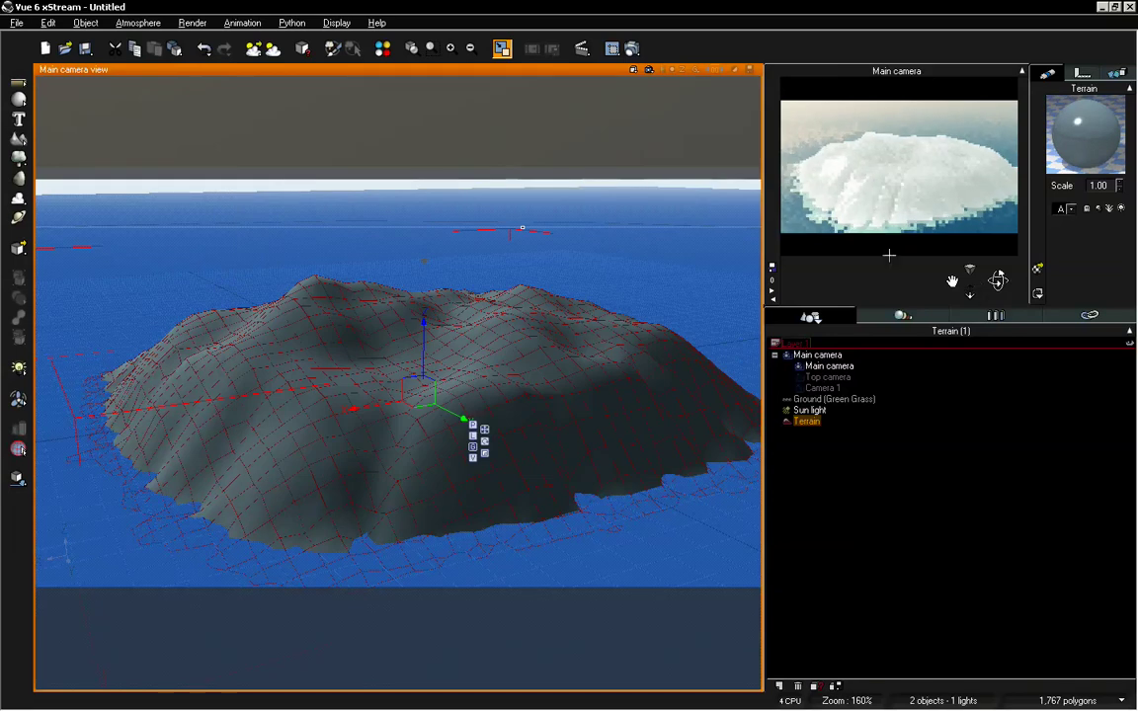
# Step: Raise the terrain material's ambient lighting to 60% and accept the material
pyautogui.rightClick(1071, 119)
pyautogui.click(1079, 126)
pyautogui.moveTo(779, 77); pyautogui.dragTo(505, 112)
pyautogui.doubleClick(356, 368)
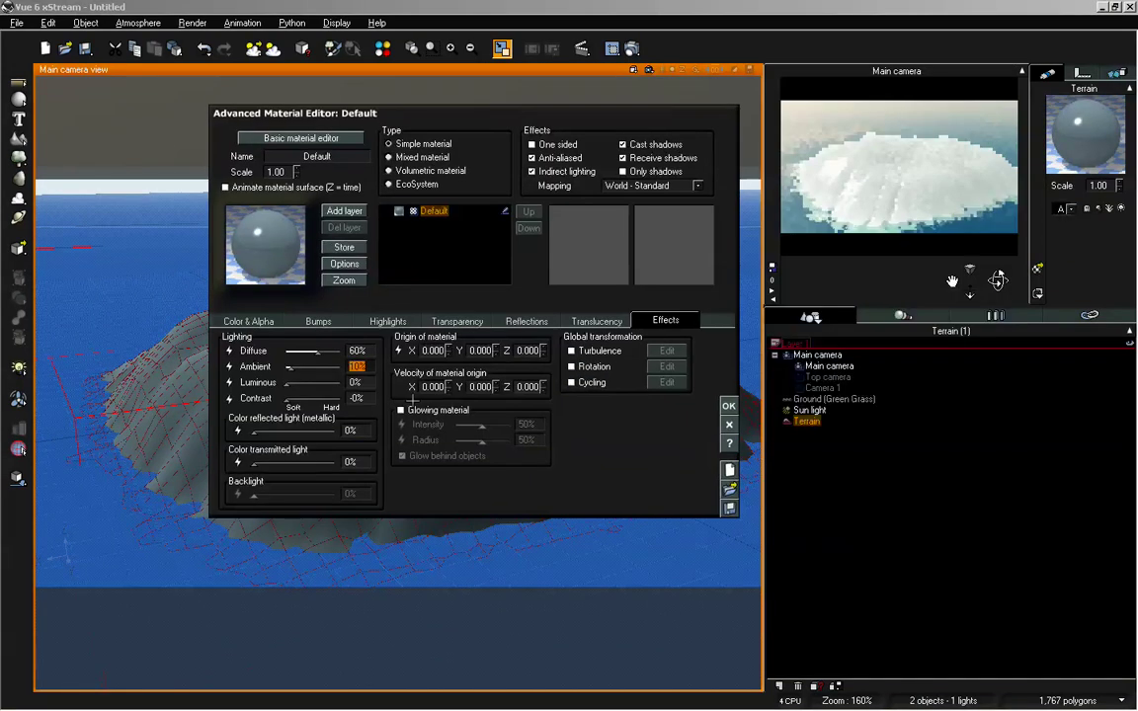
pyautogui.write('60')
pyautogui.press('Return')
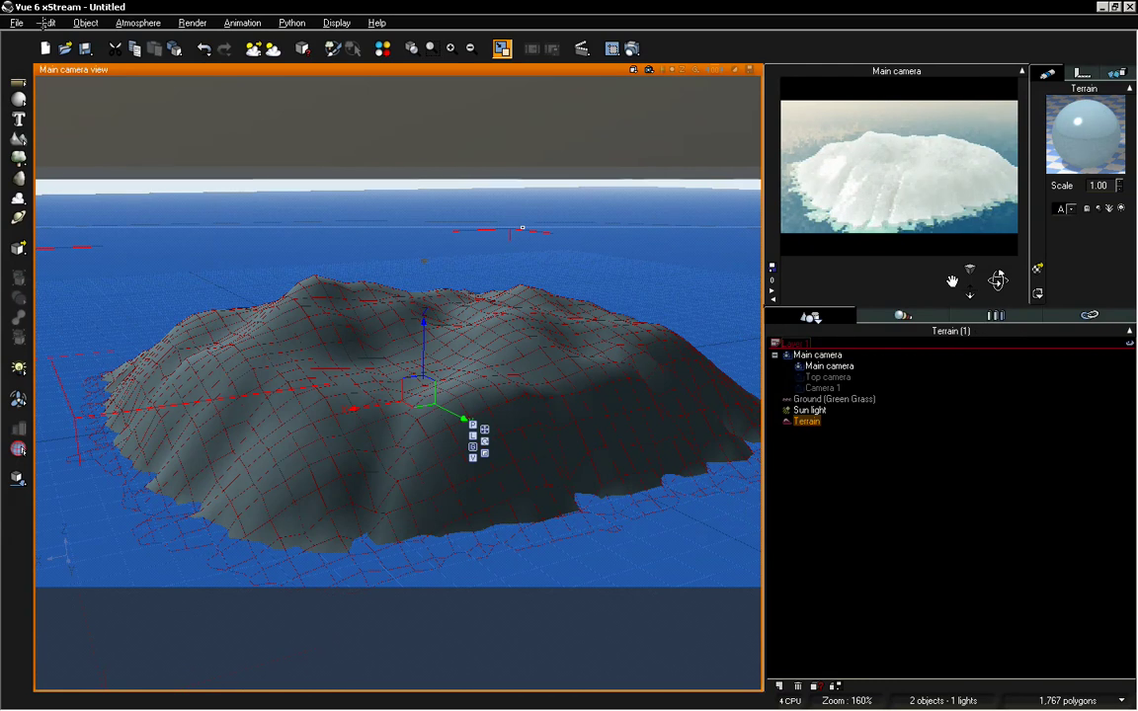
# Step: Shift the atmosphere's light balance towards ambient, at 28%, and accept the atmosphere settings
pyautogui.click(138, 22)
pyautogui.click(150, 90)
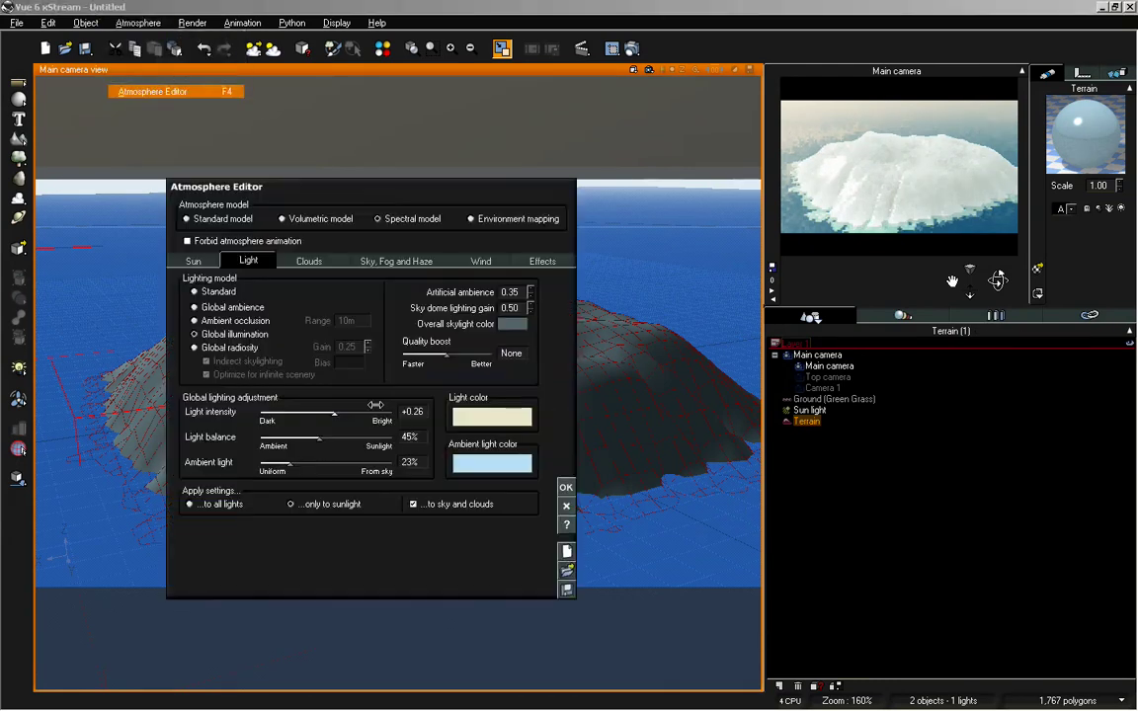
pyautogui.moveTo(334, 436); pyautogui.dragTo(311, 436)
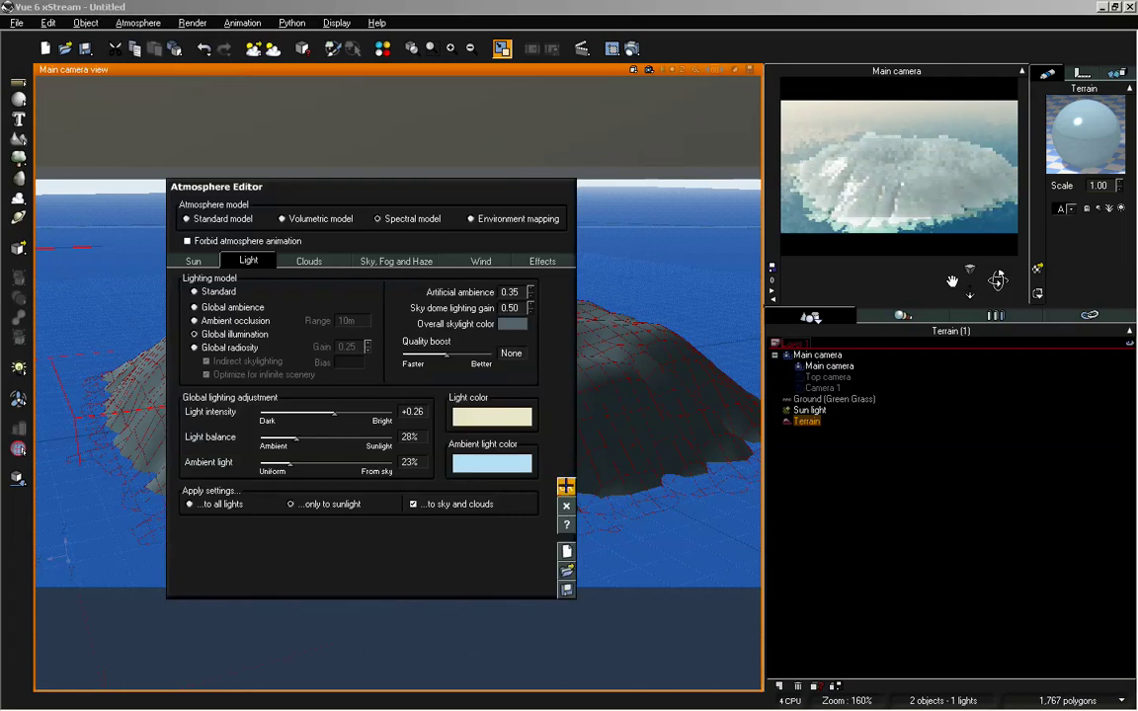
pyautogui.click(566, 487)
# Step: Set the terrain material's ambient lighting to 100% and accept the material
pyautogui.doubleClick(1103, 139)
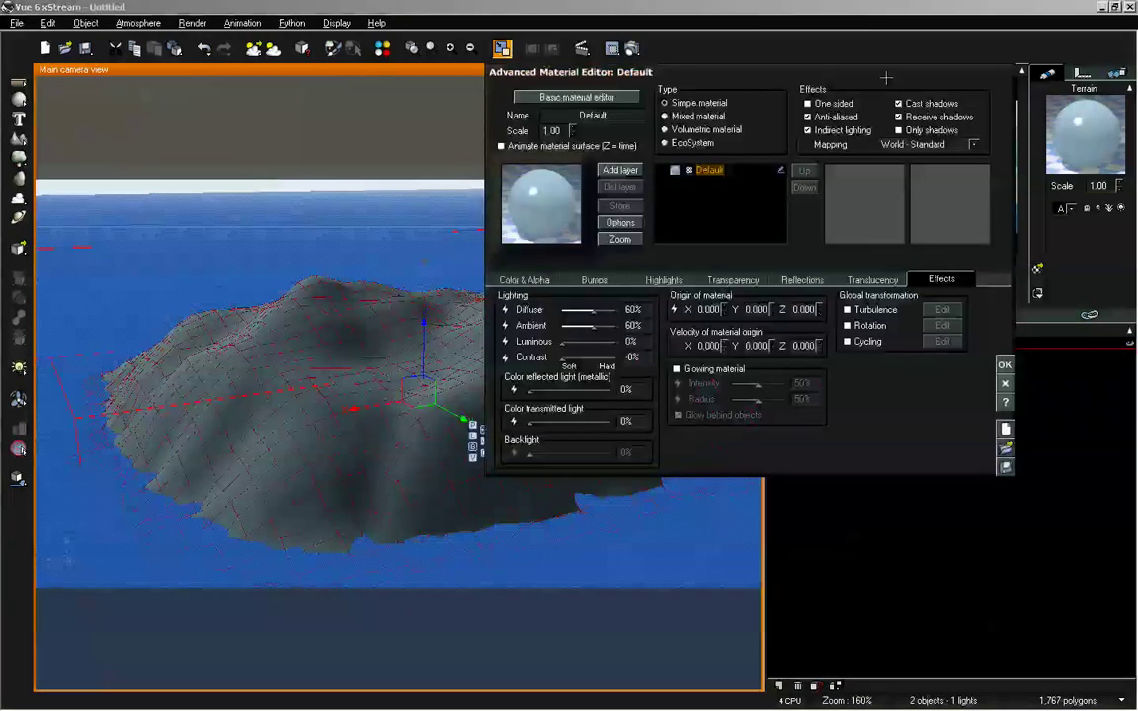
pyautogui.moveTo(886, 76); pyautogui.dragTo(620, 65)
pyautogui.doubleClick(363, 317)
pyautogui.write('10')
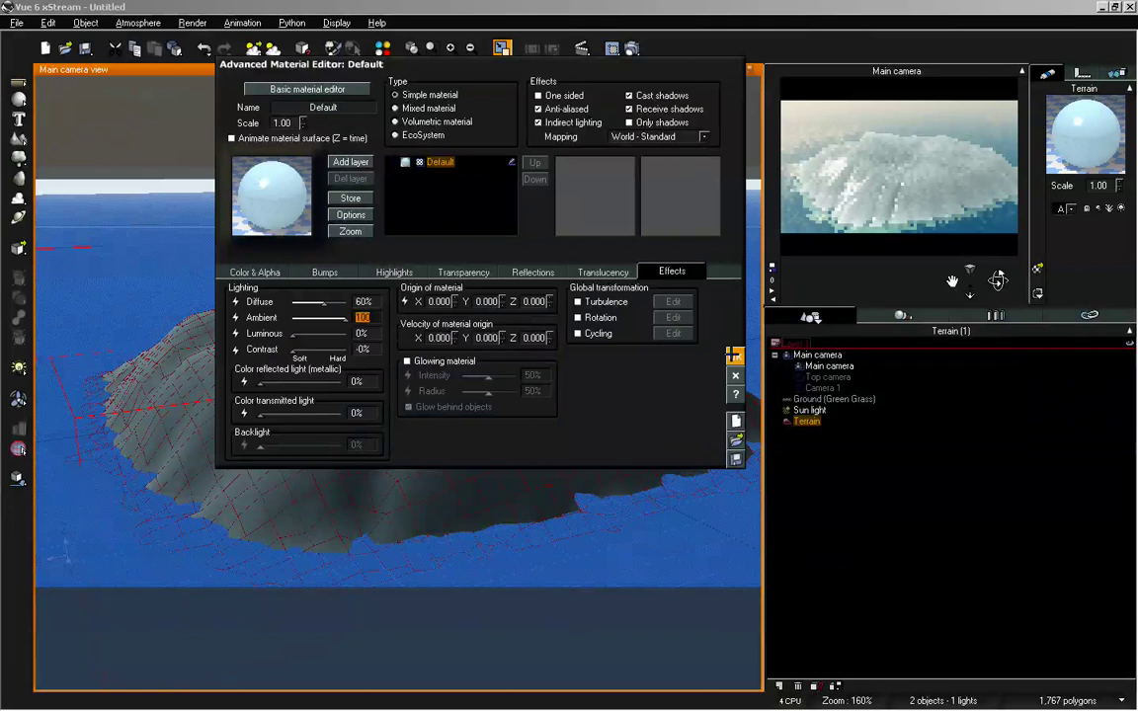
pyautogui.click(735, 356)
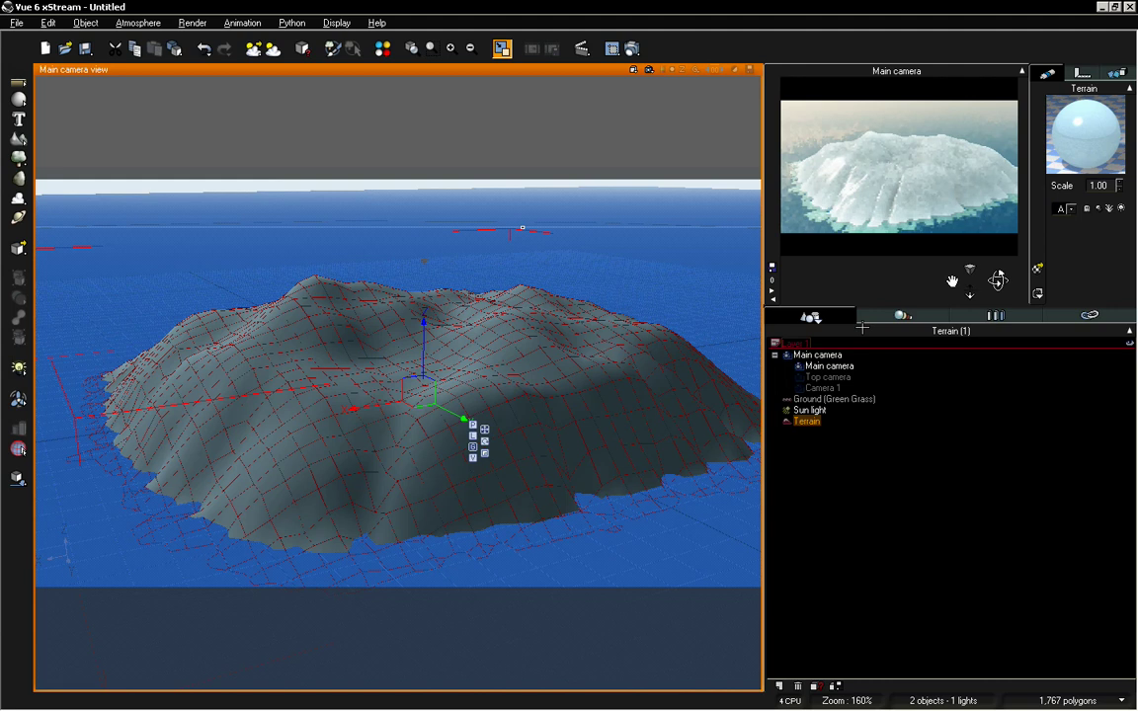
# Step: Reduce the terrain material's ambient lighting to 10% and accept the material
pyautogui.doubleClick(1082, 129)
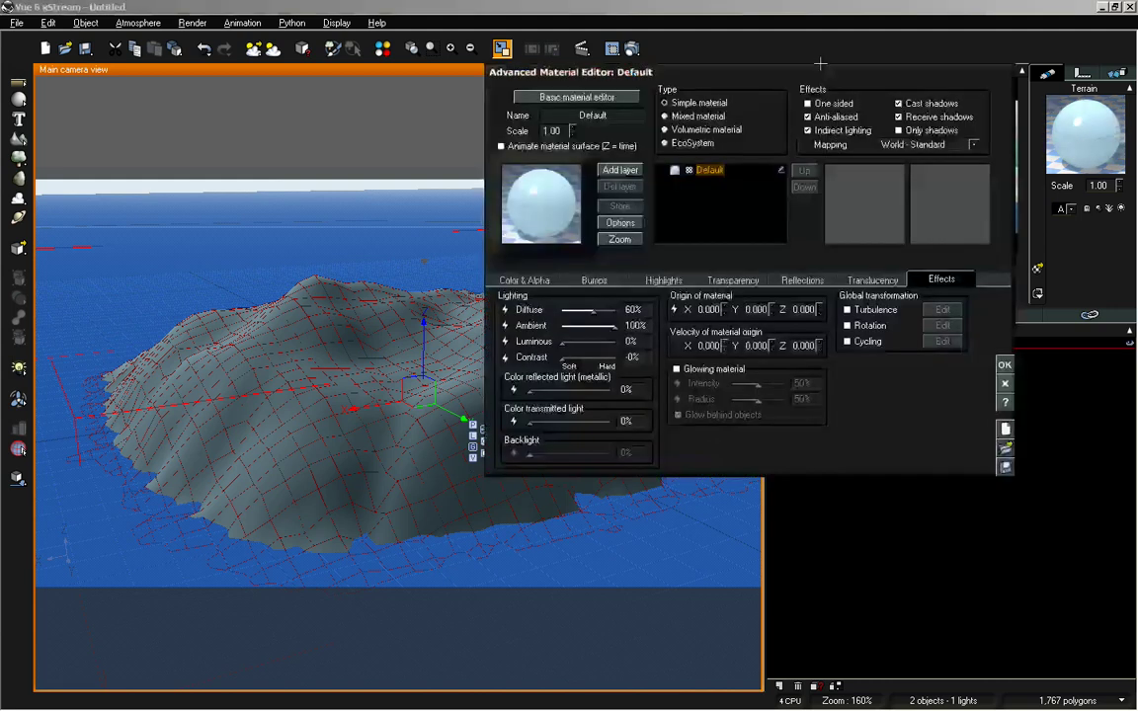
pyautogui.moveTo(593, 85); pyautogui.dragTo(416, 75)
pyautogui.click(403, 328)
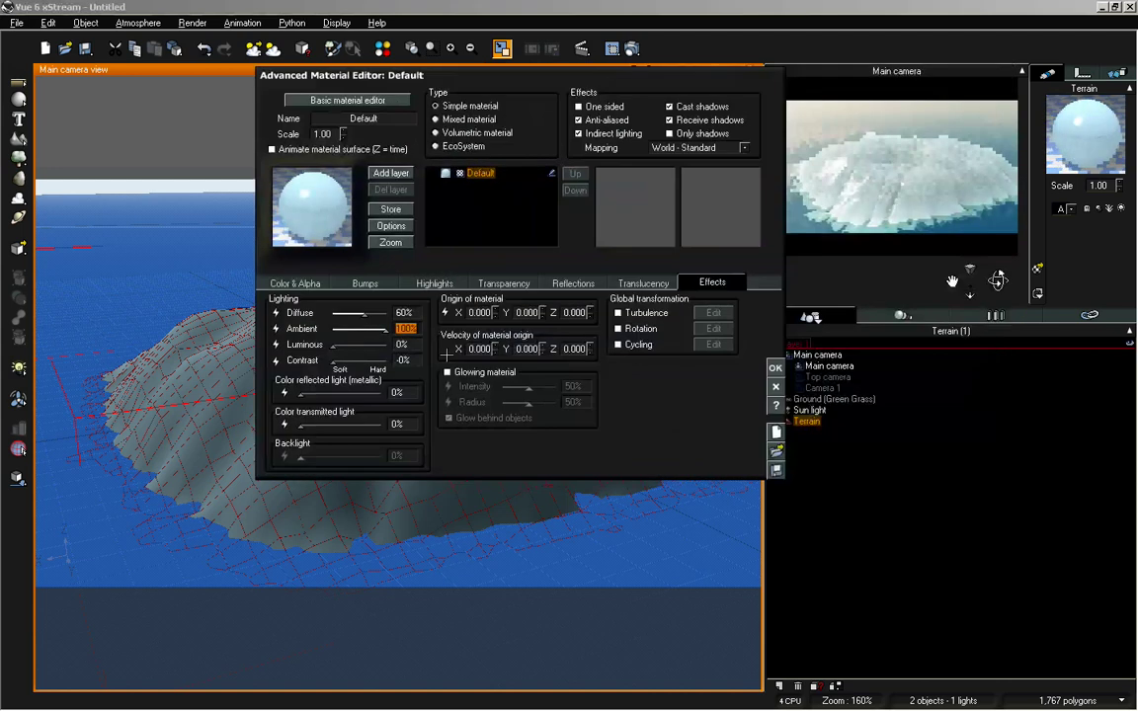
pyautogui.write('10')
pyautogui.press('Return')
pyautogui.click(775, 367)
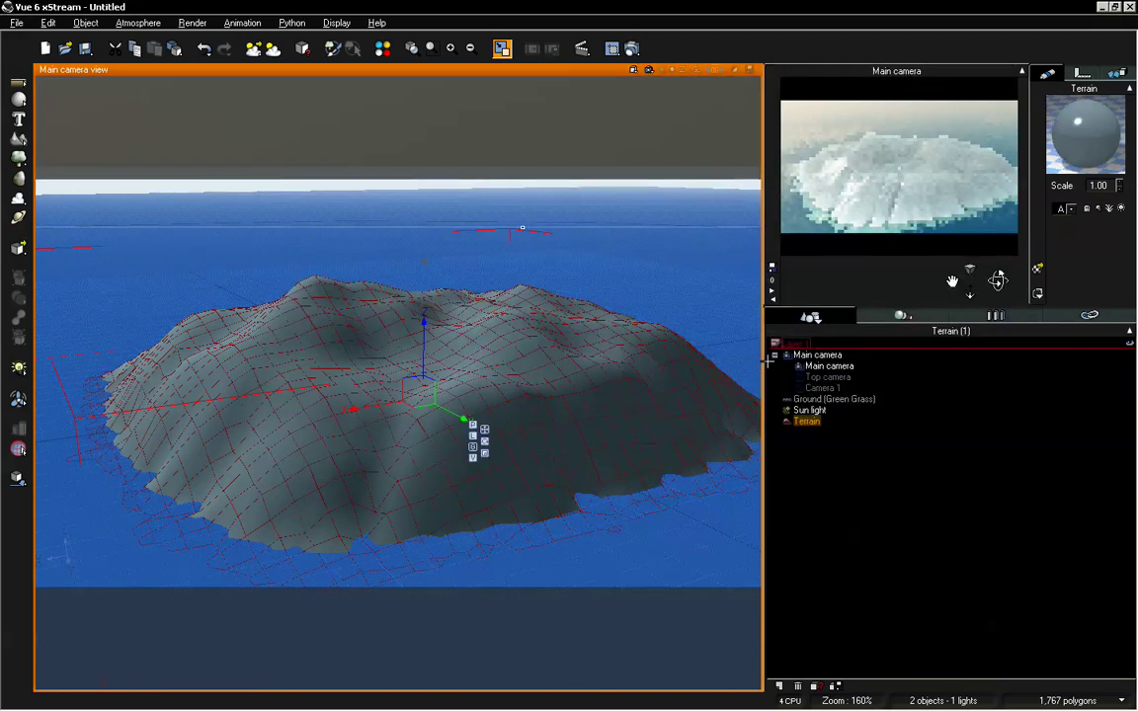
# Step: Set the terrain material's ambient lighting to 40% and accept the material
pyautogui.doubleClick(1085, 129)
pyautogui.click(629, 326)
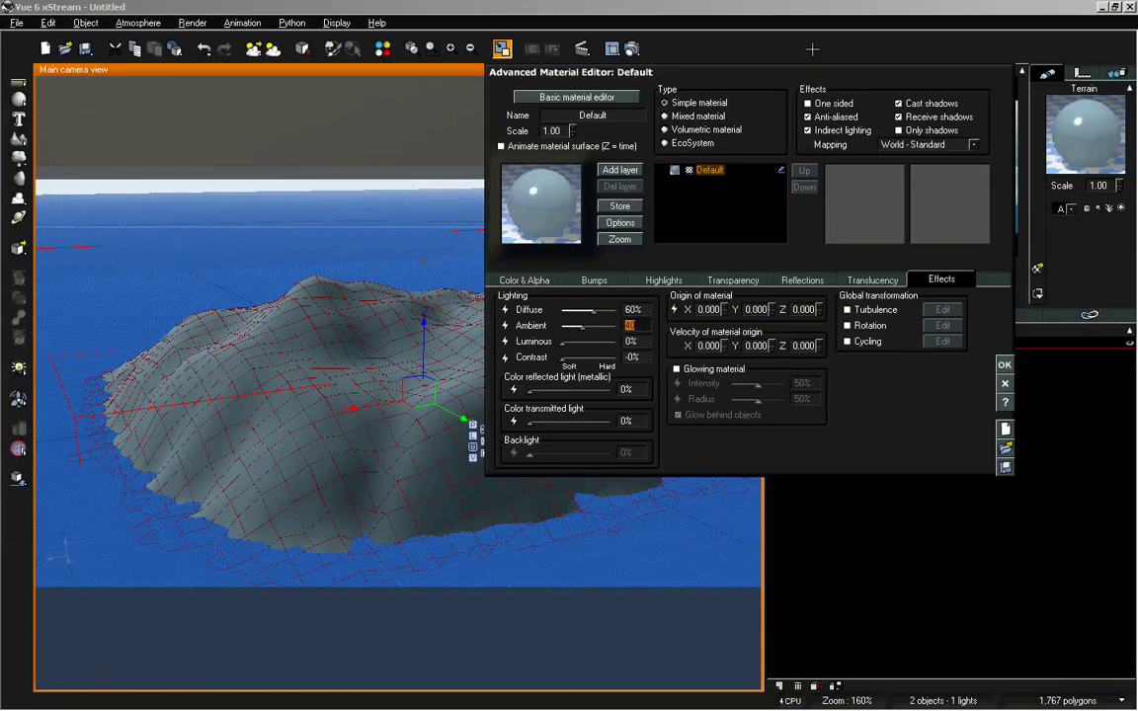
pyautogui.moveTo(810, 65); pyautogui.dragTo(508, 65)
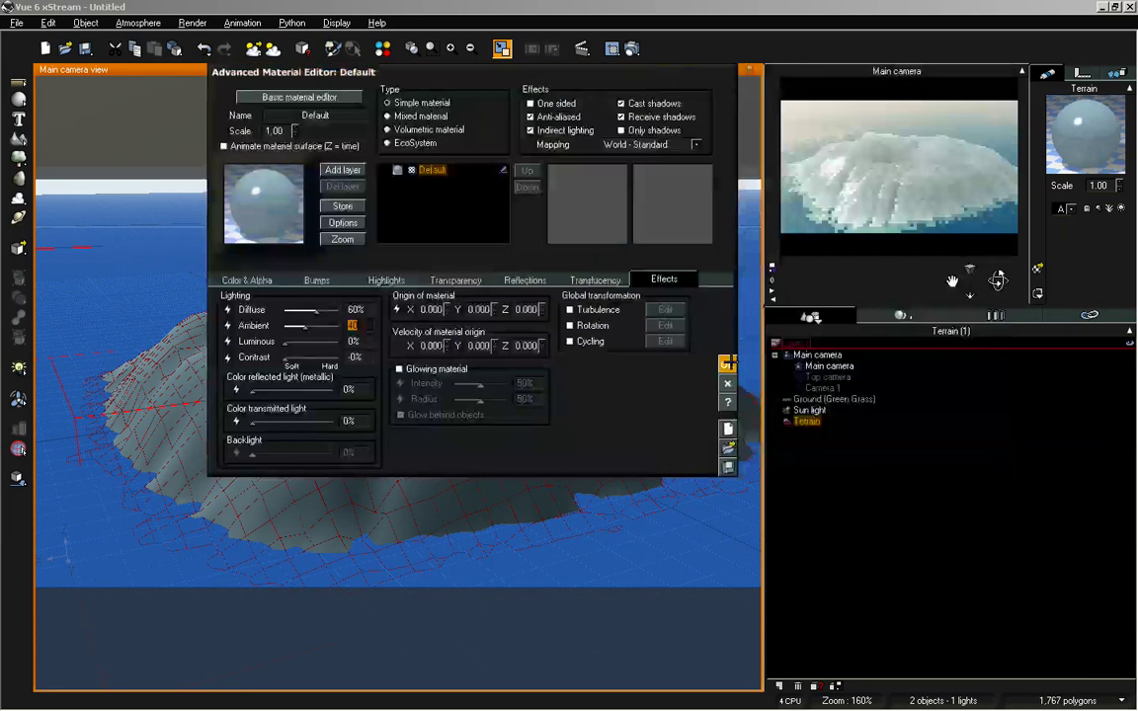
pyautogui.click(725, 364)
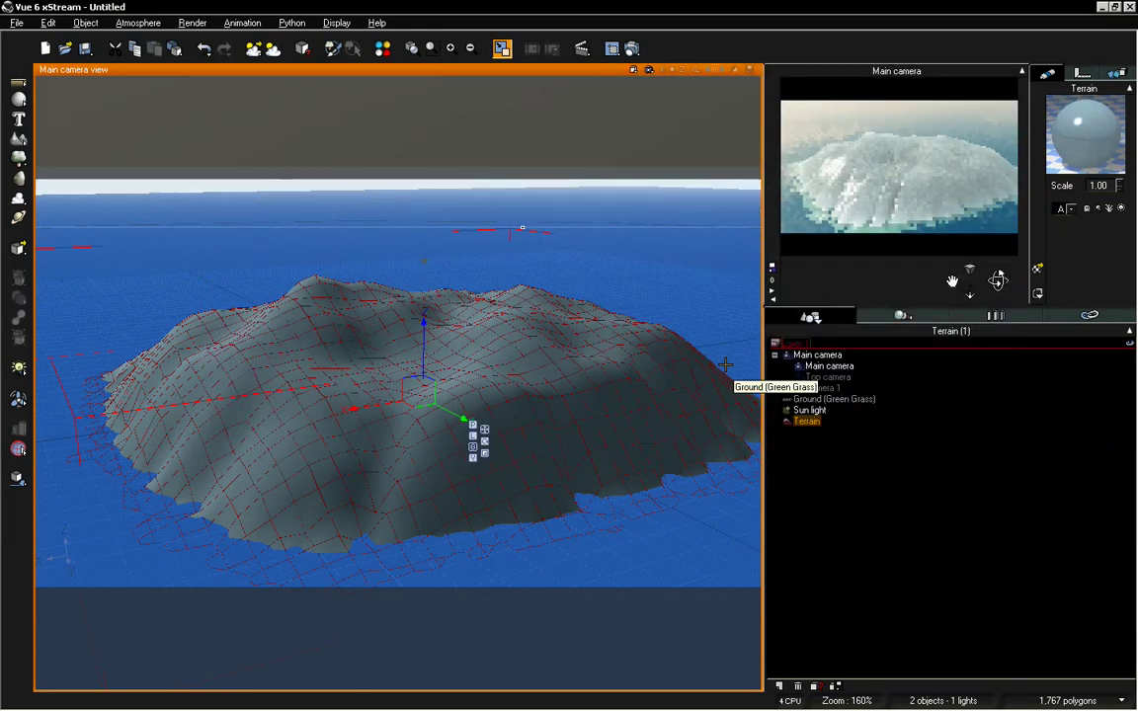
# Step: Set the terrain material's luminous lighting to 10% and accept the material
pyautogui.doubleClick(1103, 131)
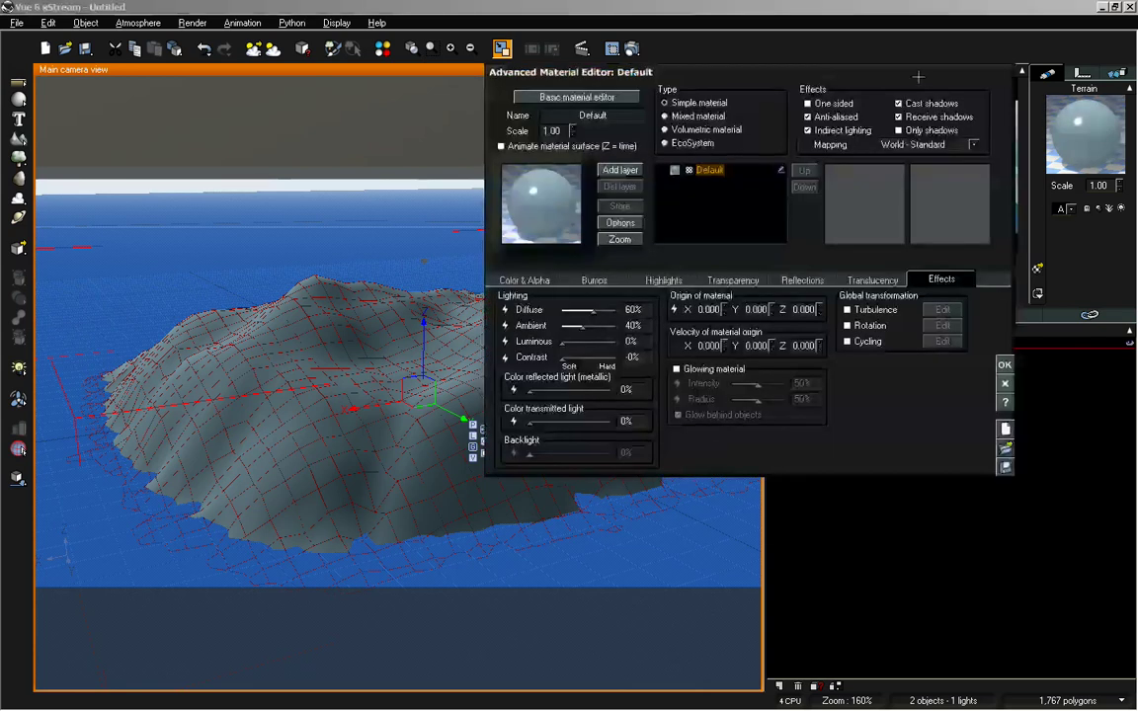
pyautogui.click(422, 359)
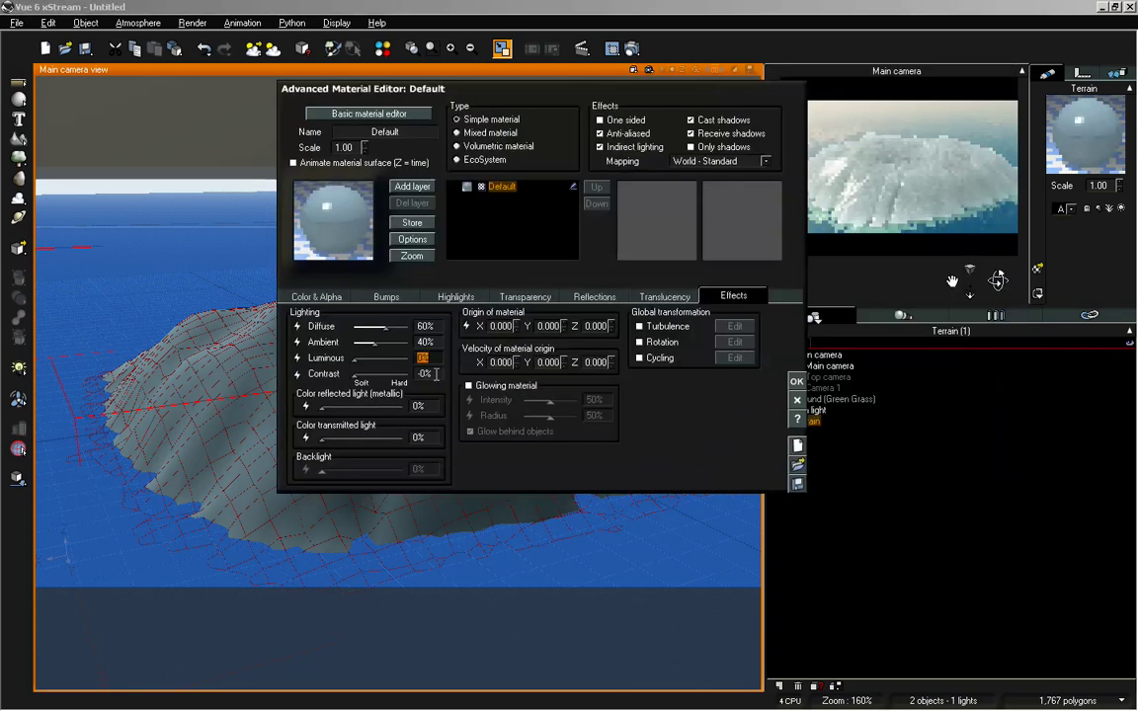
pyautogui.press('Return')
pyautogui.click(798, 382)
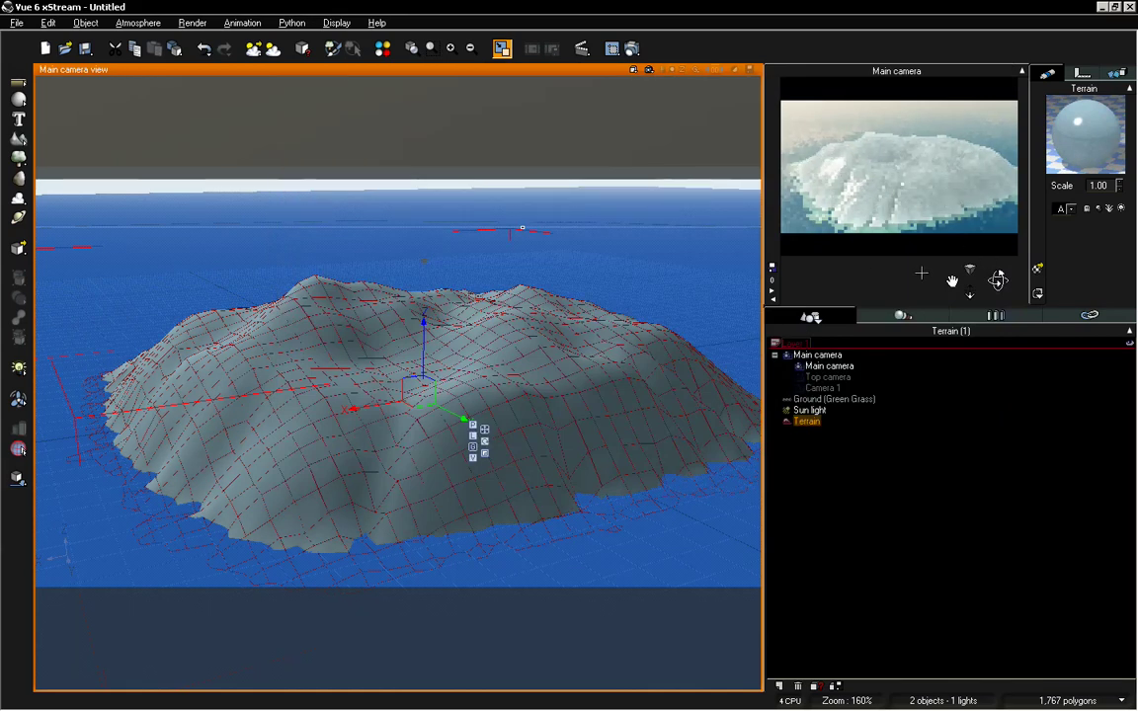
# Step: Set the terrain material's luminous lighting to 0% and accept the material
pyautogui.doubleClick(1082, 124)
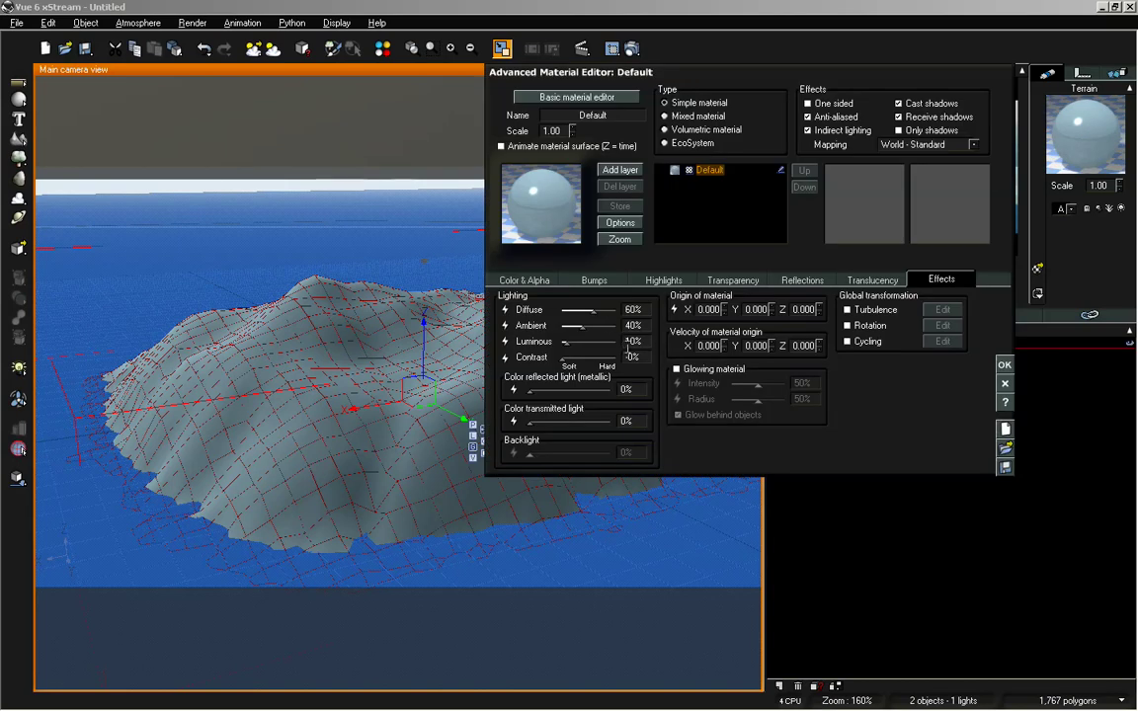
pyautogui.click(634, 341)
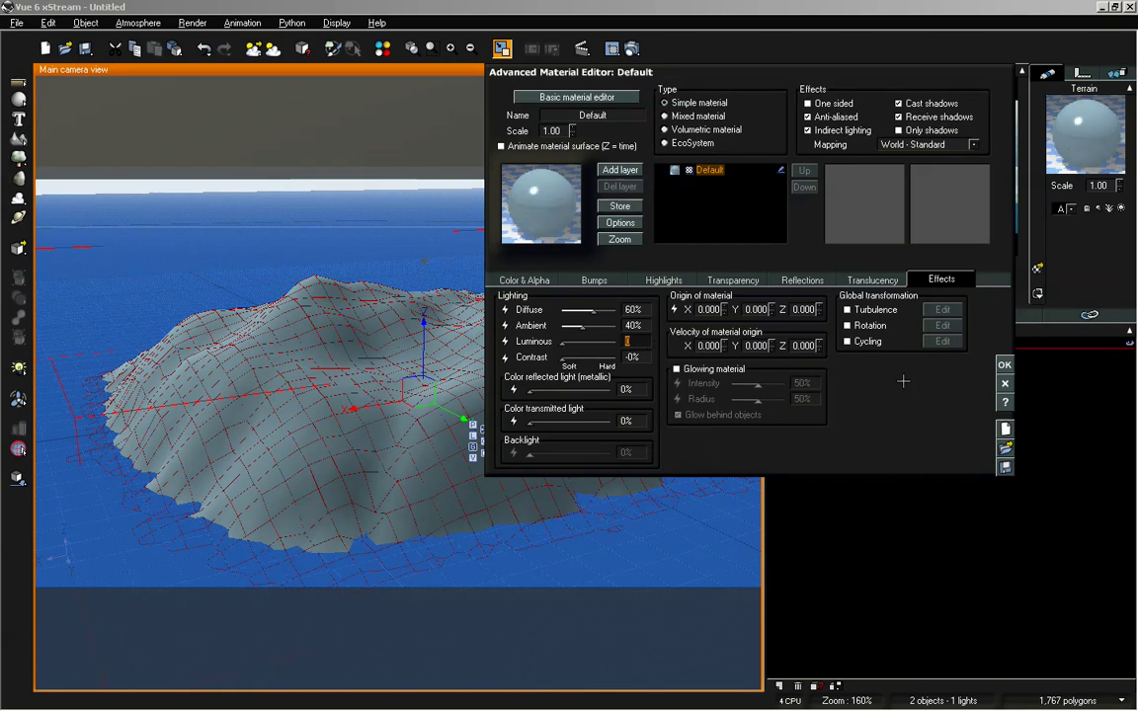
pyautogui.click(1004, 365)
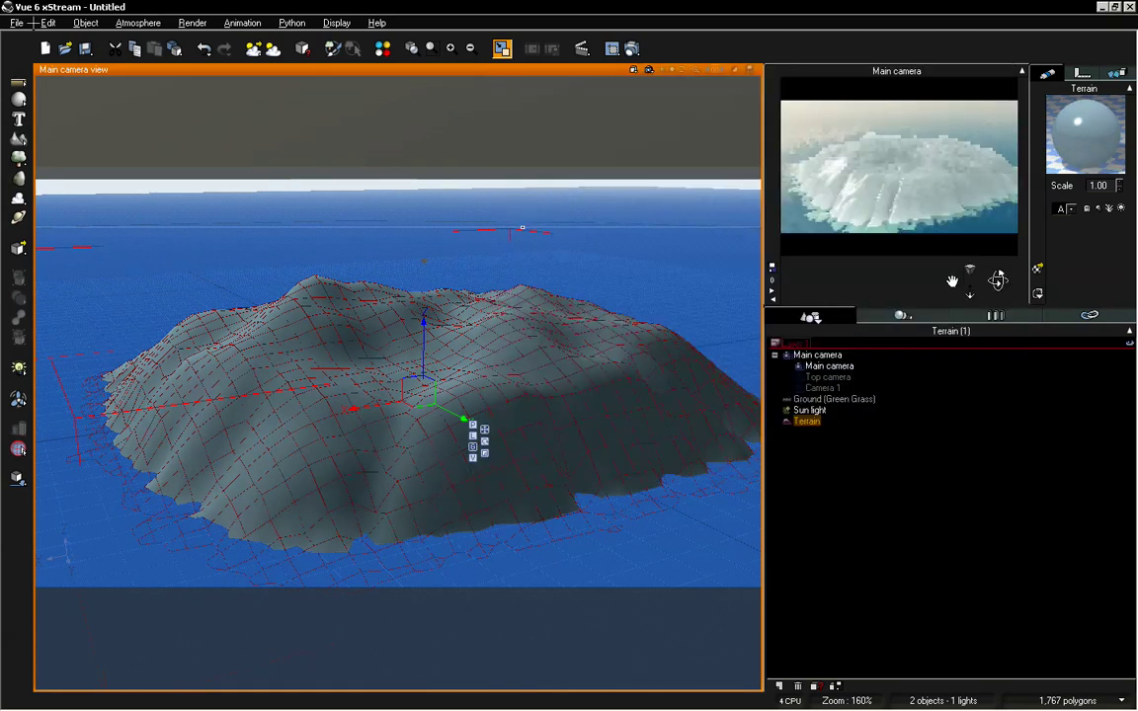
# Step: Try a 28% light balance in the atmosphere's global lighting, and settle on 43%
pyautogui.click(137, 22)
pyautogui.click(153, 91)
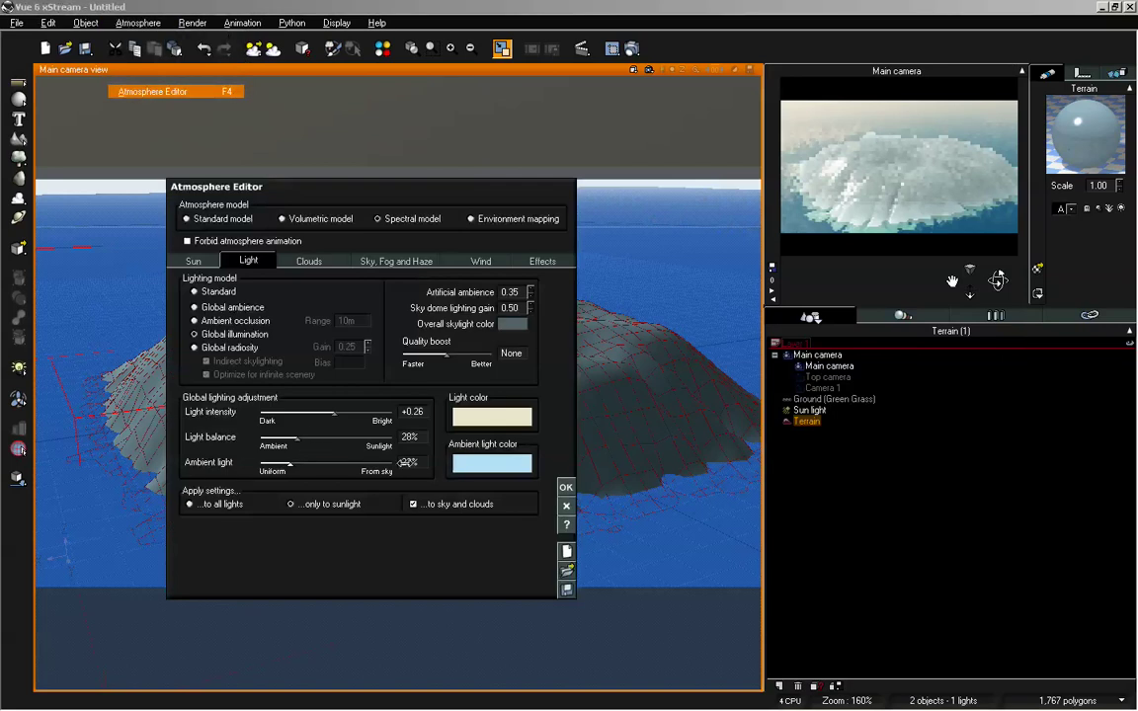
pyautogui.click(566, 487)
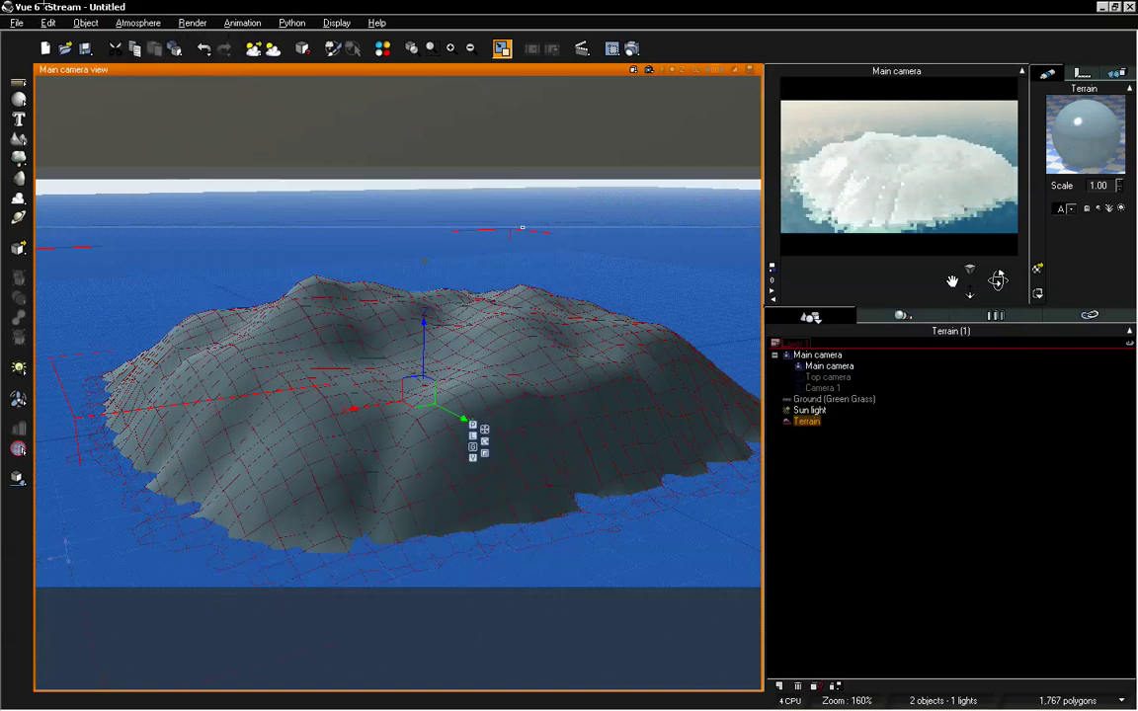
pyautogui.click(137, 22)
pyautogui.click(153, 91)
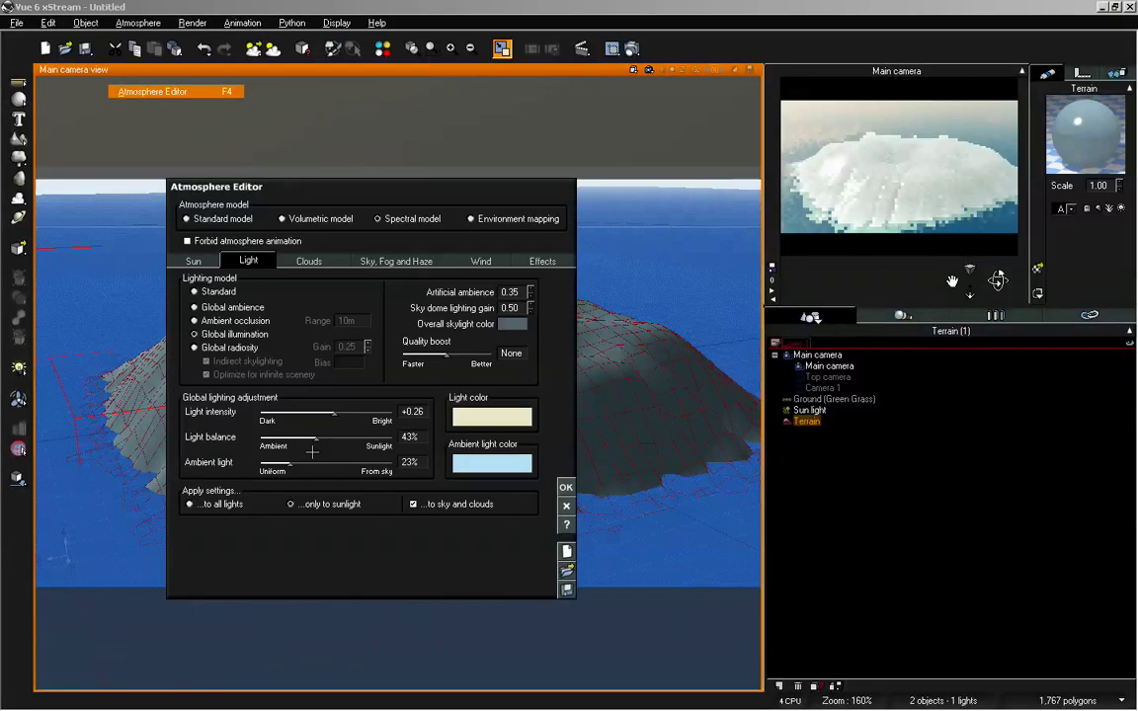
pyautogui.click(566, 487)
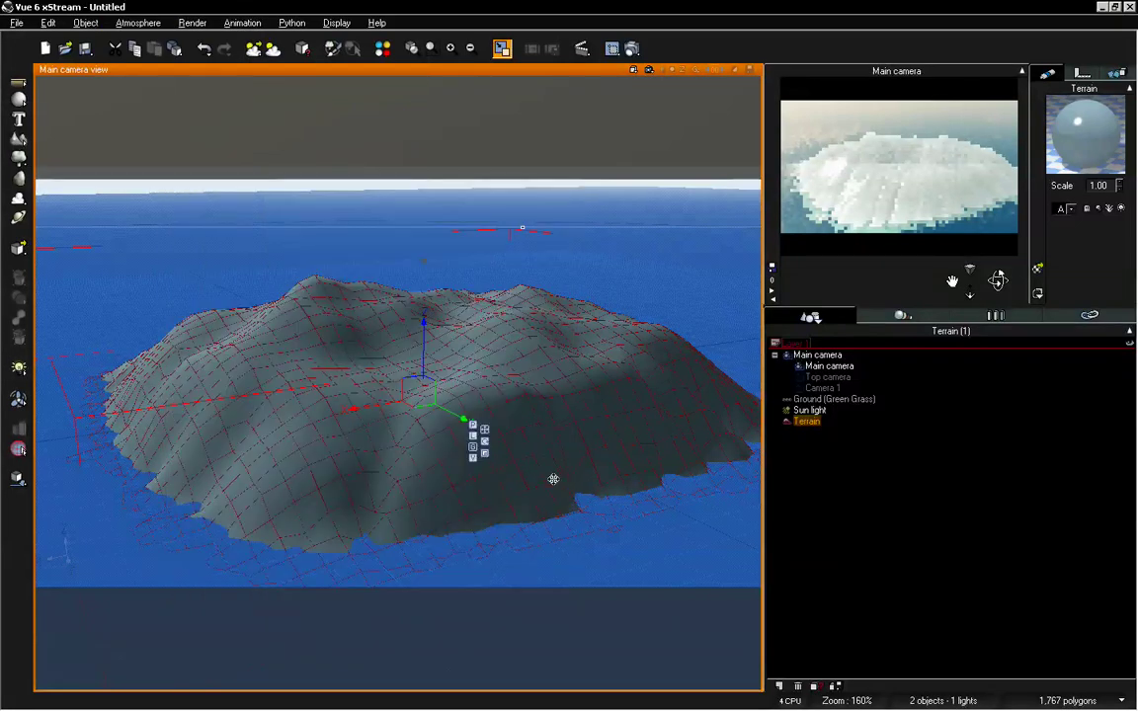
# Step: Set the average depth of the terrain material's subsurface scattering to 5 m and accept the material
pyautogui.click(943, 443)
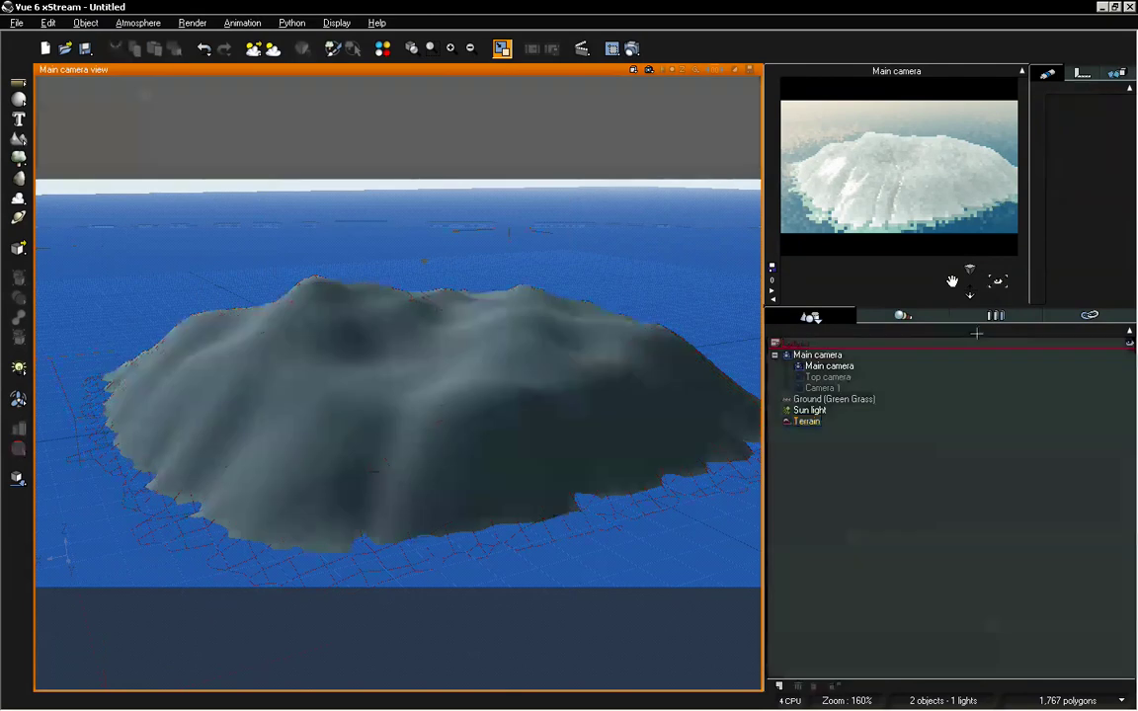
pyautogui.moveTo(994, 287); pyautogui.dragTo(952, 281)
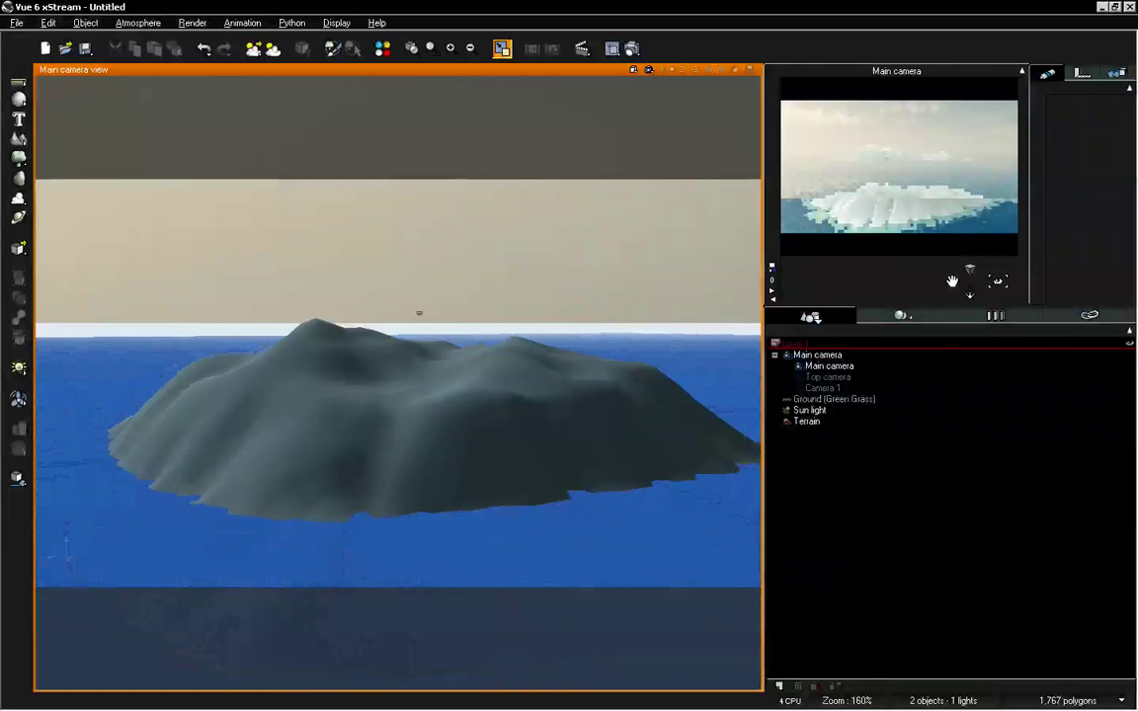
pyautogui.moveTo(951, 281); pyautogui.dragTo(951, 279)
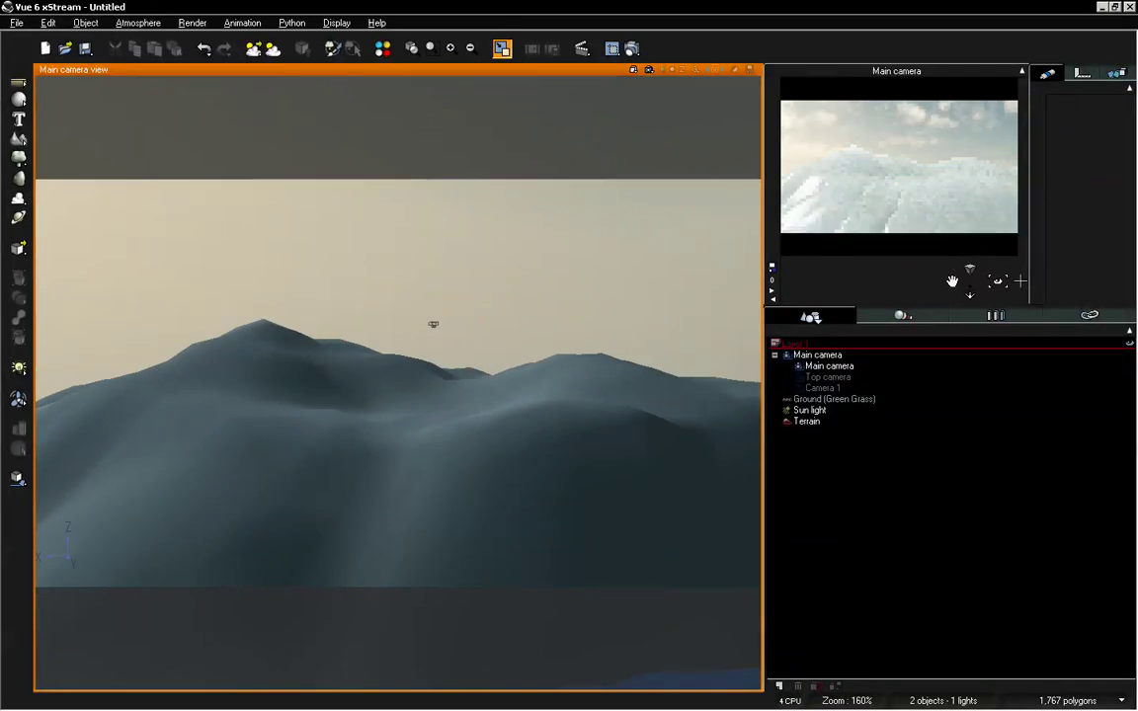
pyautogui.click(806, 421)
pyautogui.doubleClick(1084, 143)
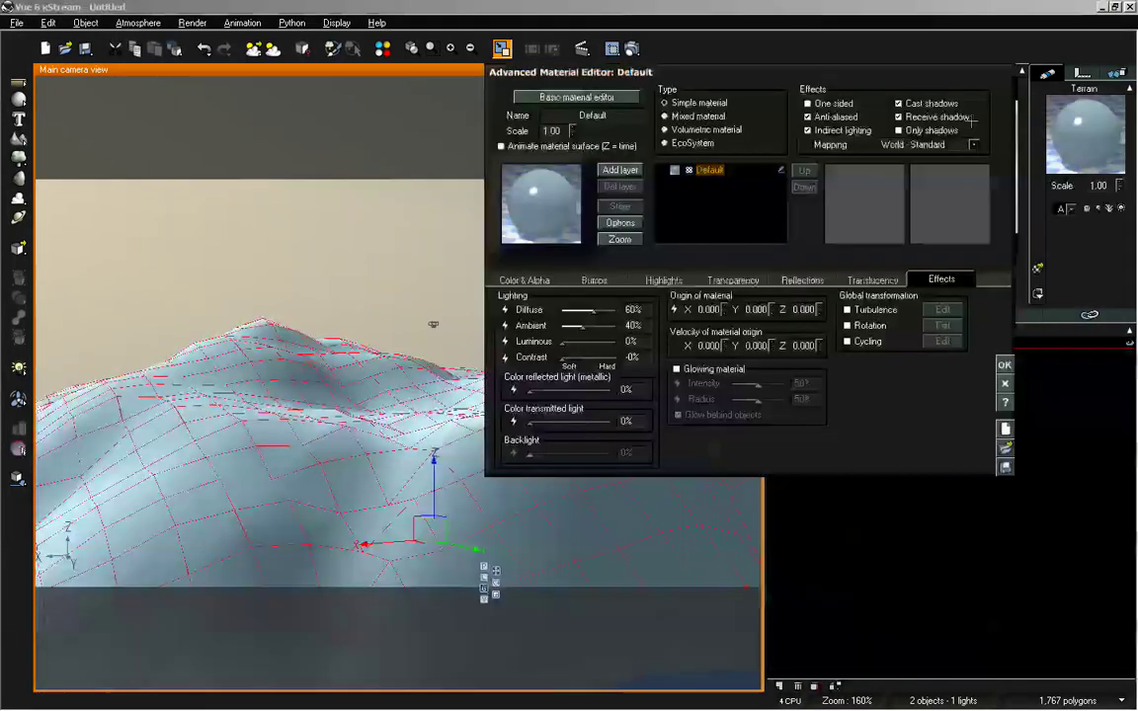
pyautogui.moveTo(941, 73); pyautogui.dragTo(561, 82)
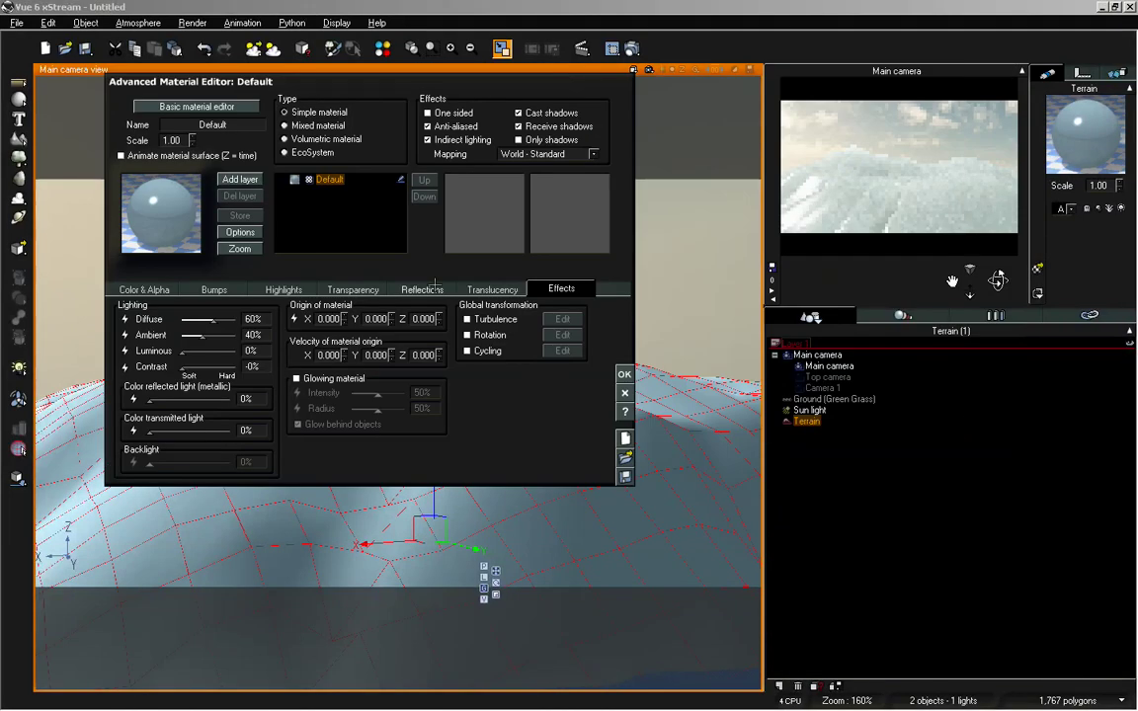
pyautogui.click(494, 290)
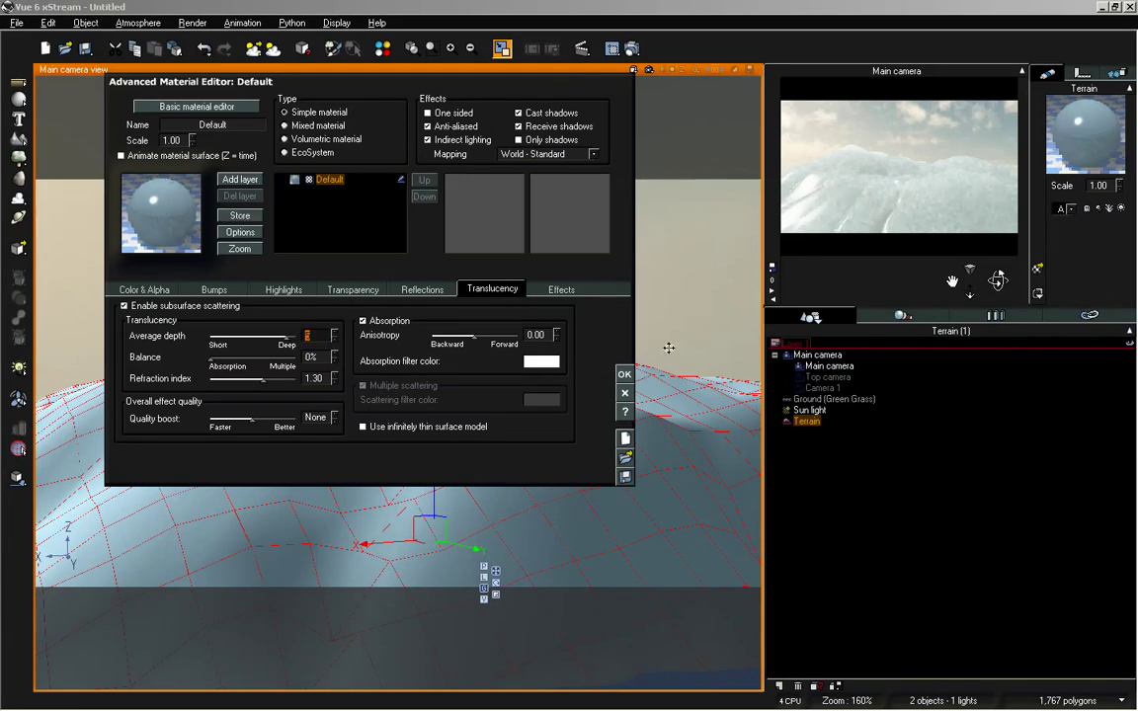
pyautogui.click(625, 375)
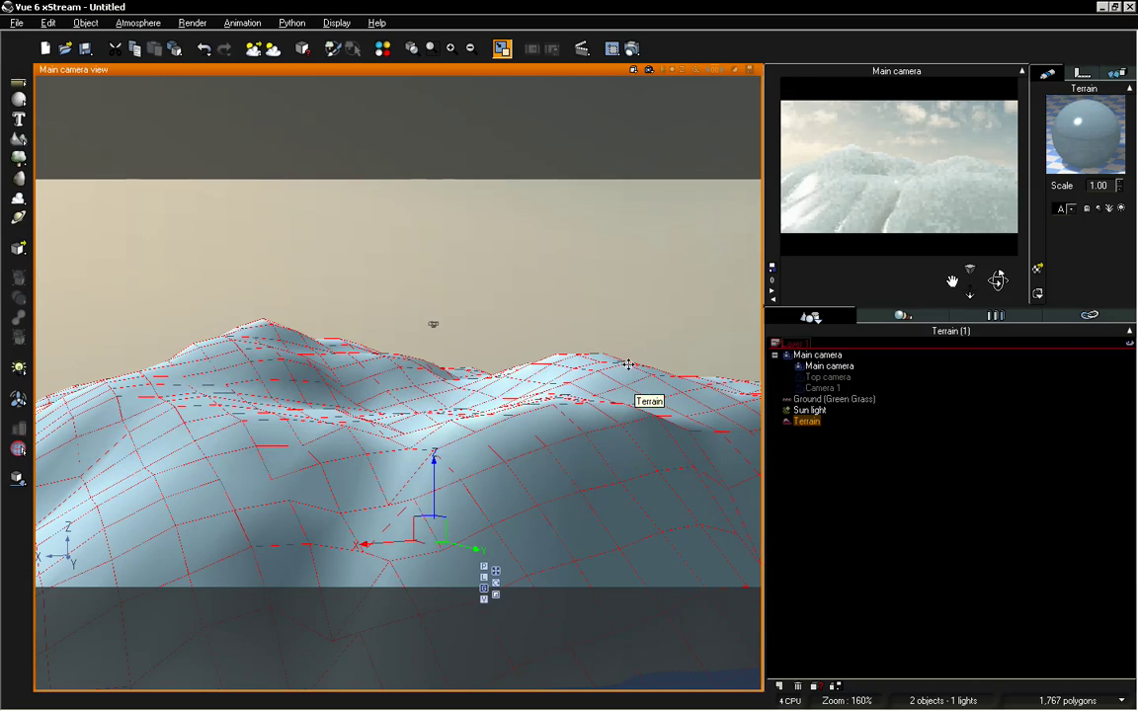
# Step: Set the terrain material's global highlight intensity to 31% and accept the material
pyautogui.click(969, 294)
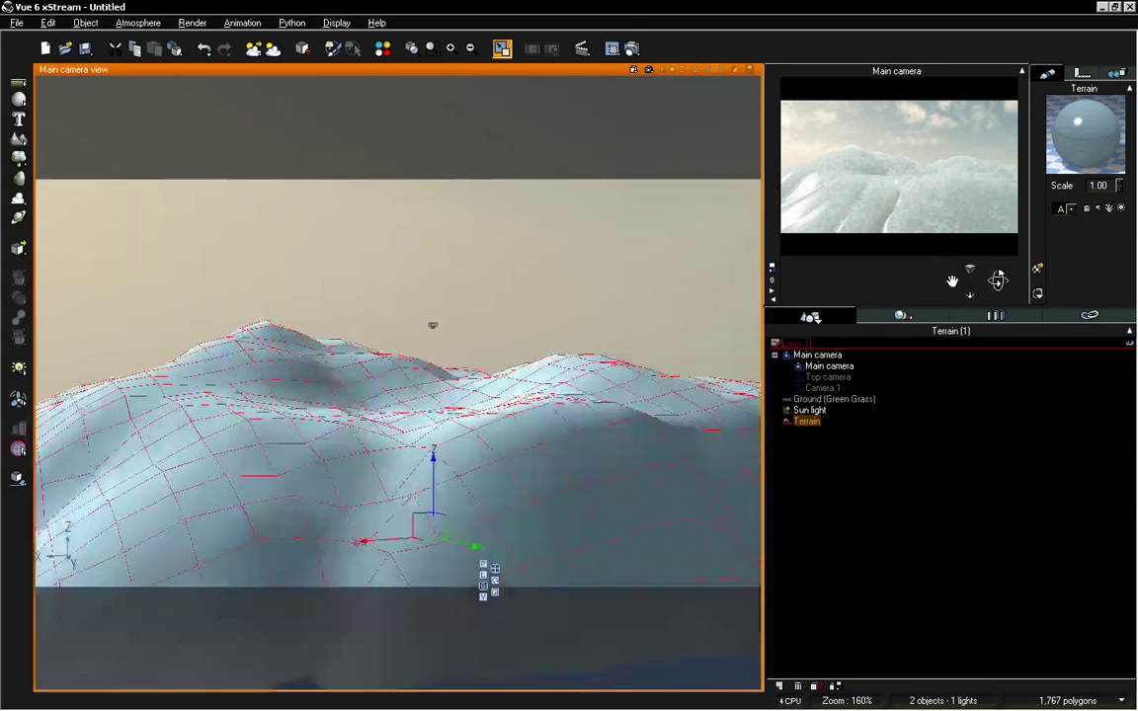
pyautogui.moveTo(996, 280); pyautogui.dragTo(951, 277)
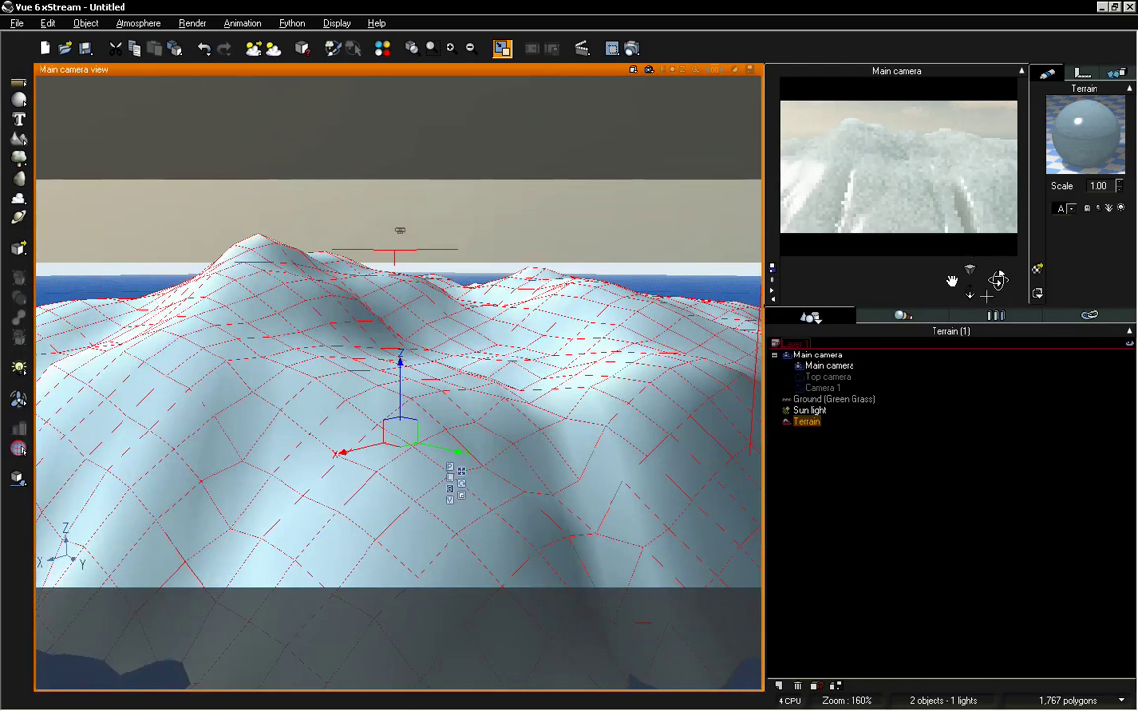
pyautogui.moveTo(970, 281); pyautogui.dragTo(970, 294)
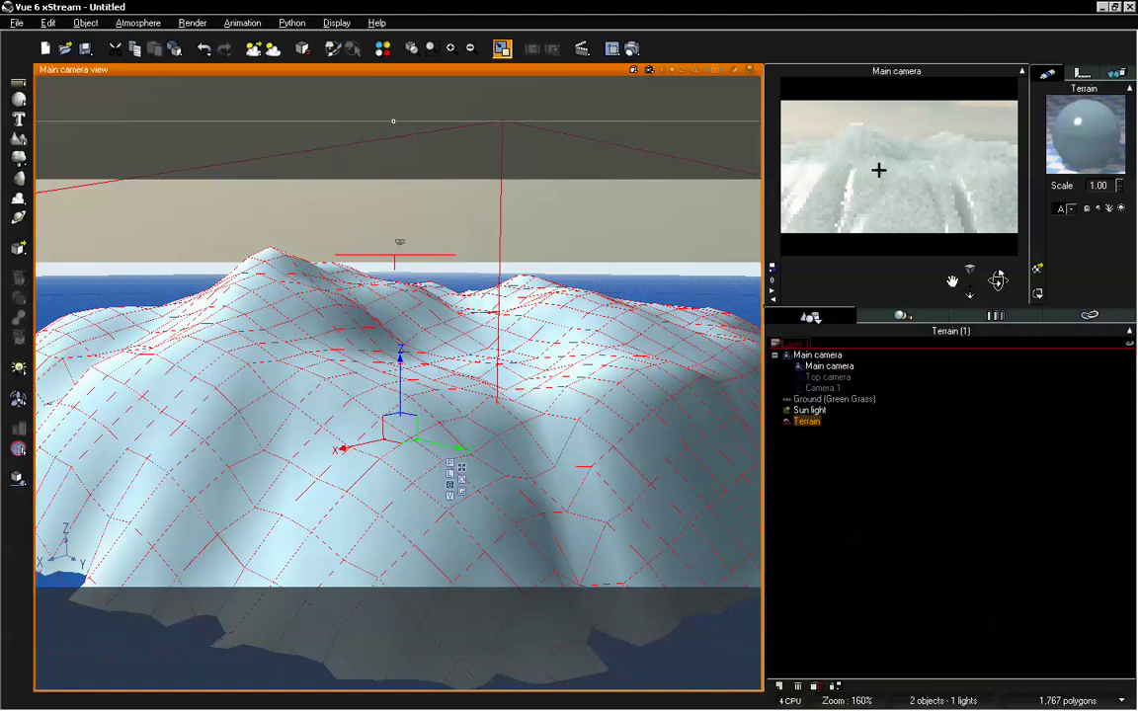
pyautogui.doubleClick(1091, 122)
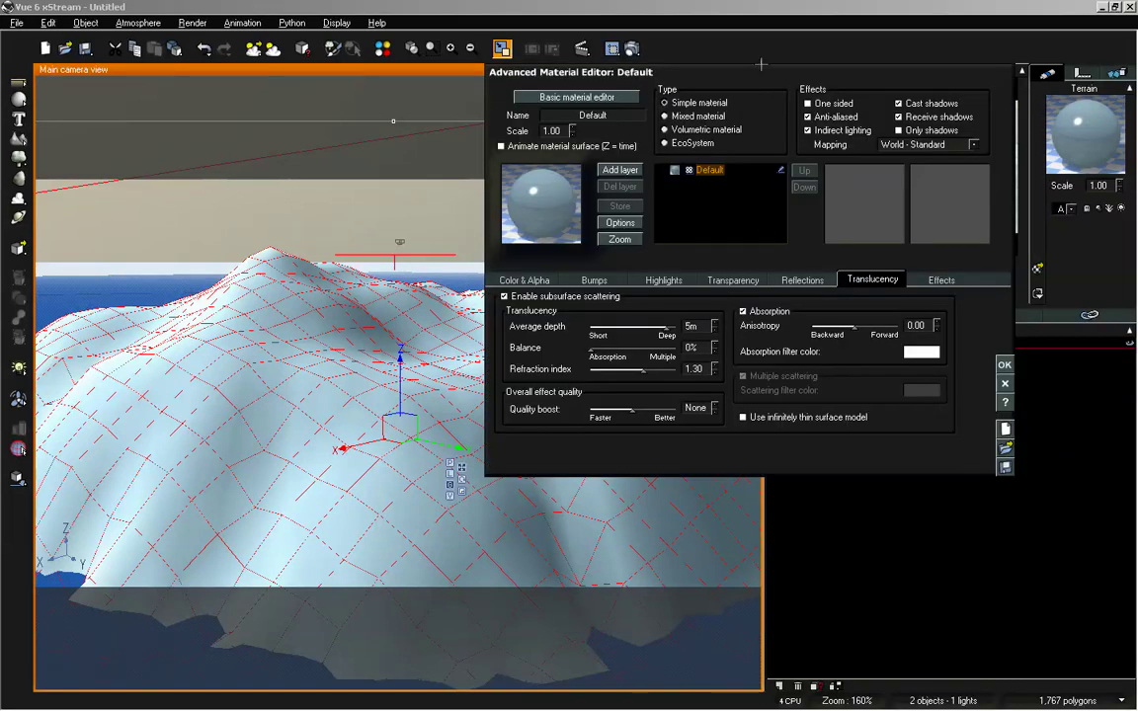
pyautogui.moveTo(762, 71); pyautogui.dragTo(524, 82)
pyautogui.click(426, 289)
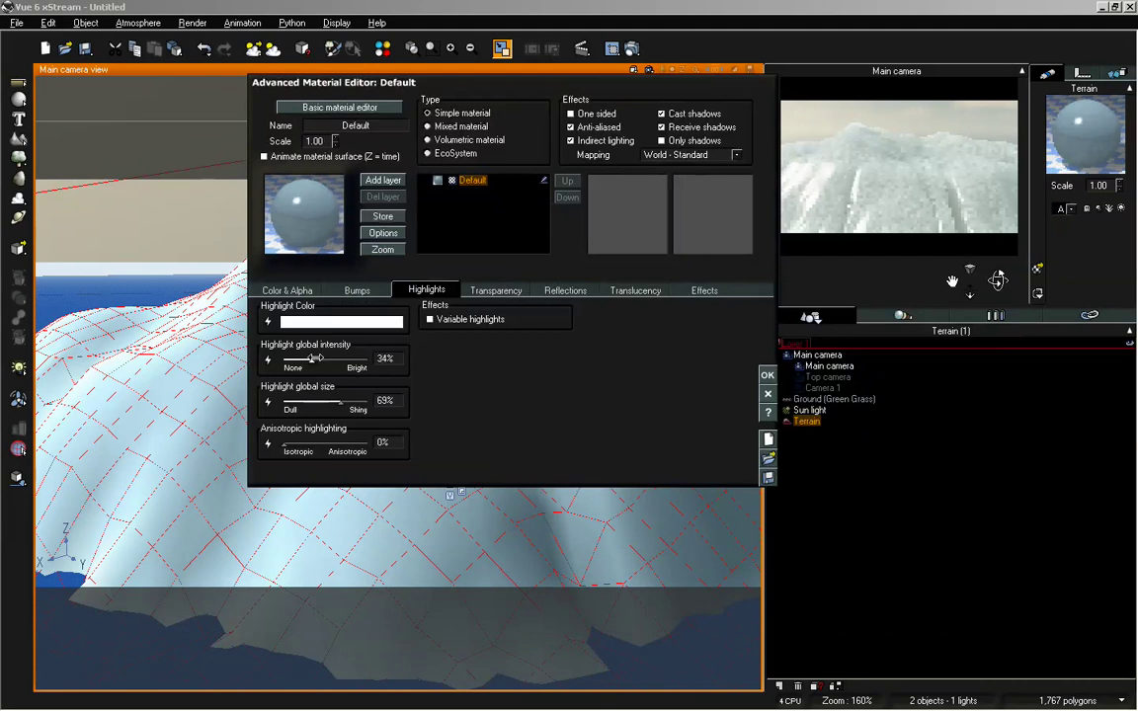
pyautogui.moveTo(307, 359); pyautogui.dragTo(313, 358)
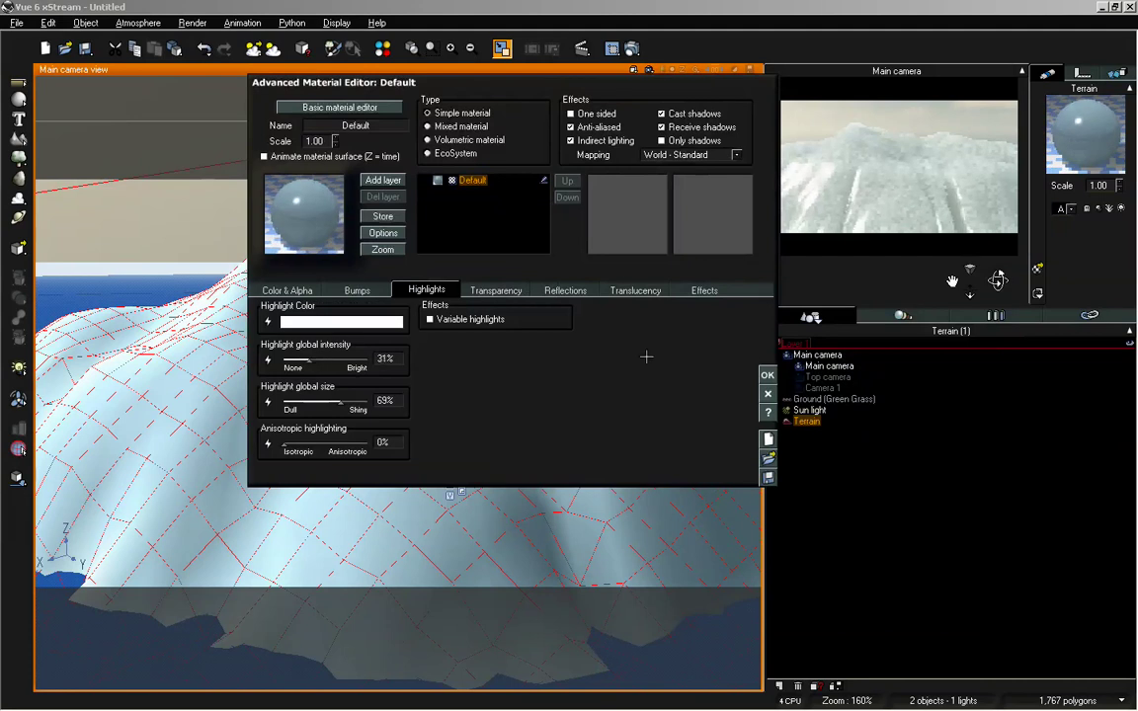
pyautogui.click(767, 373)
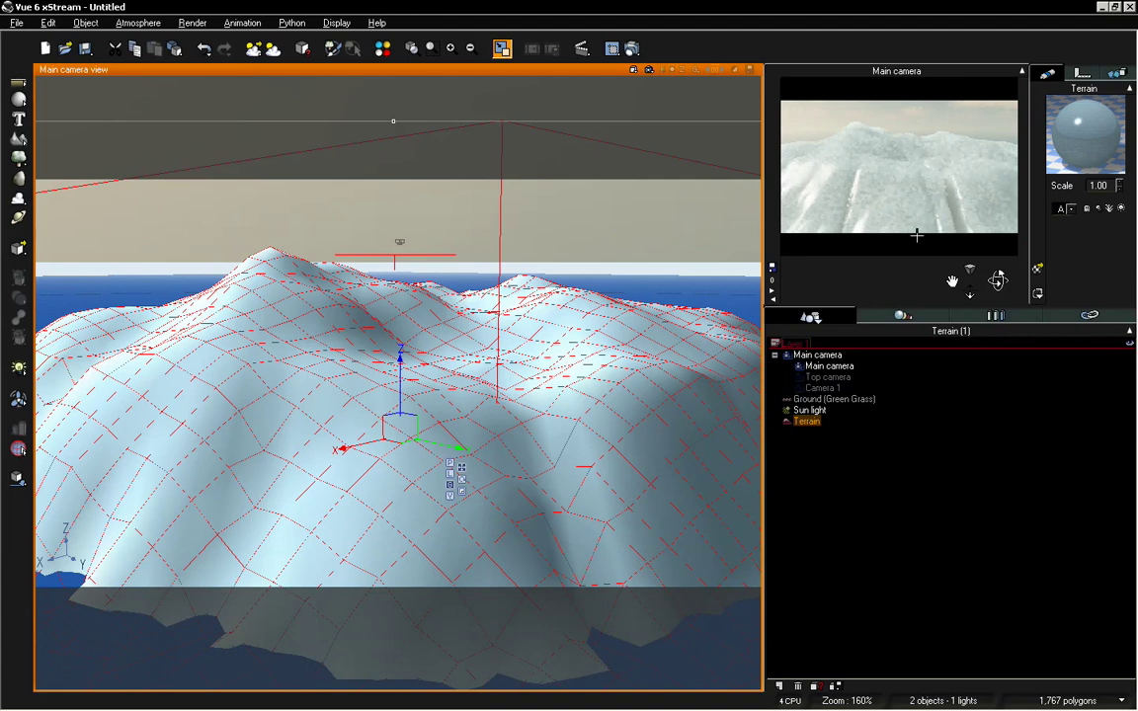
# Step: Edit the terrain material's color map to a slightly more saturated pale blue and accept the material
pyautogui.doubleClick(1084, 133)
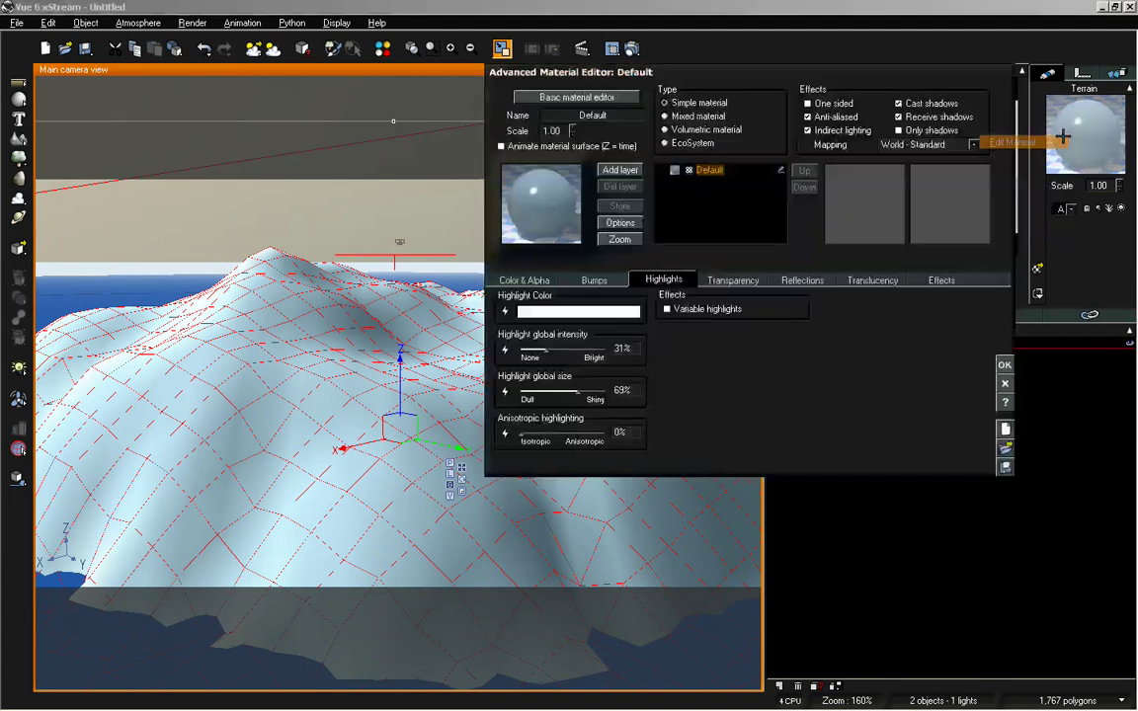
pyautogui.click(518, 279)
pyautogui.rightClick(703, 358)
pyautogui.click(731, 364)
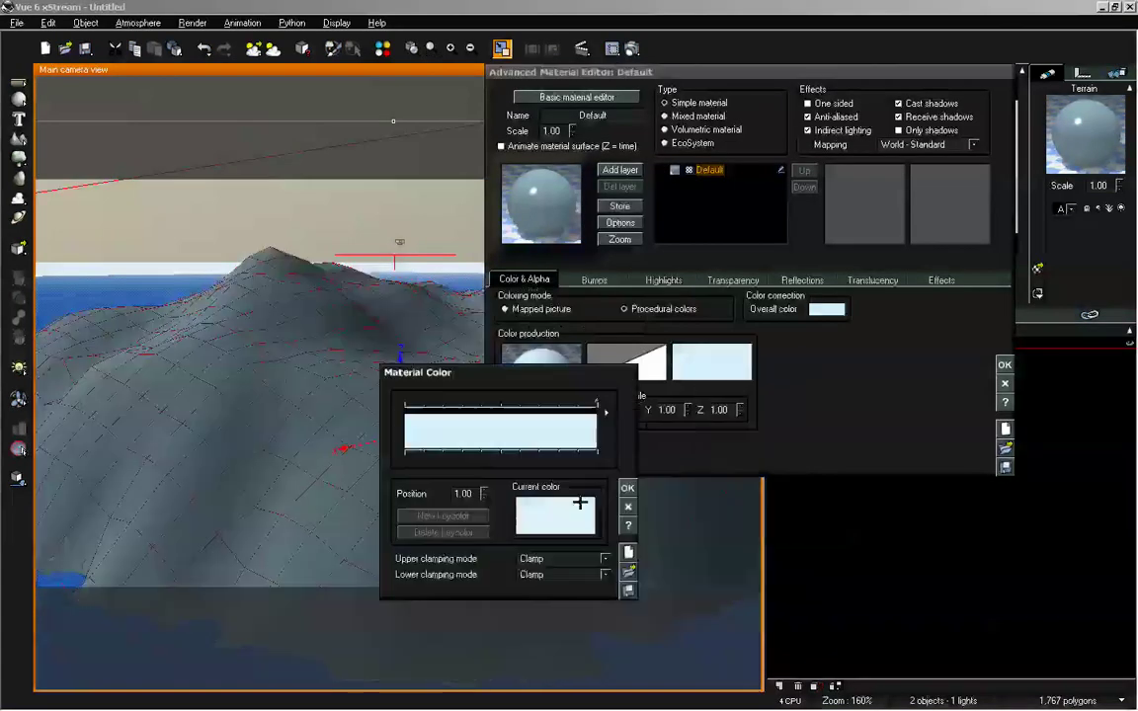
pyautogui.click(580, 504)
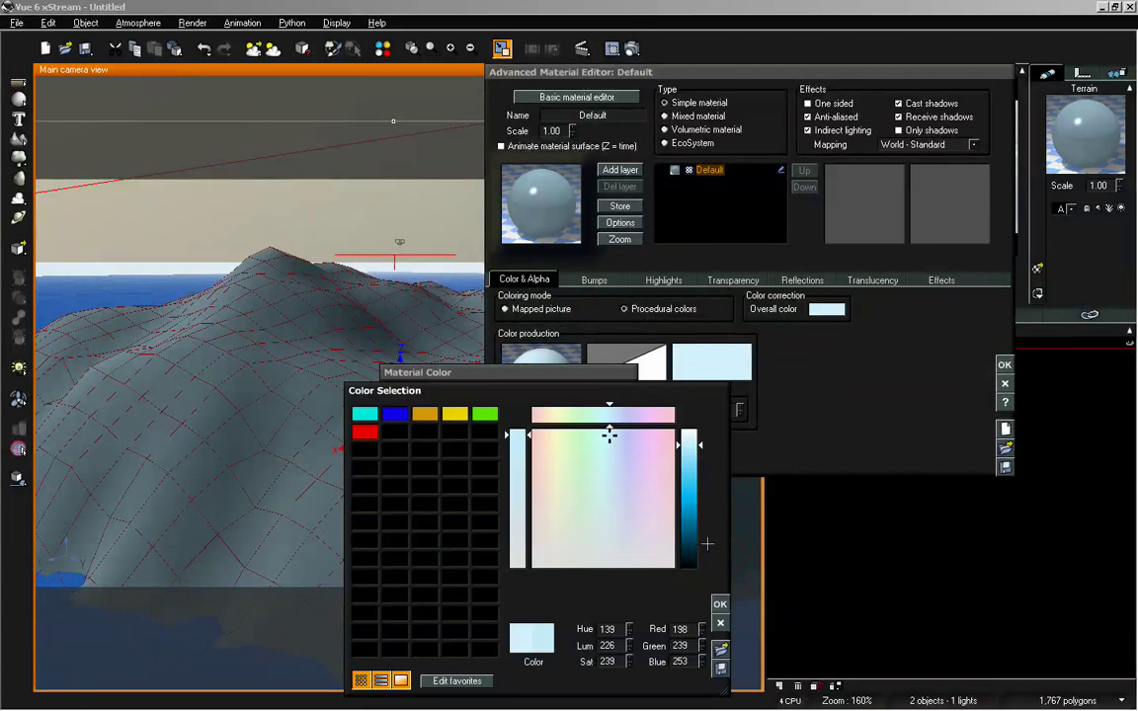
pyautogui.click(720, 603)
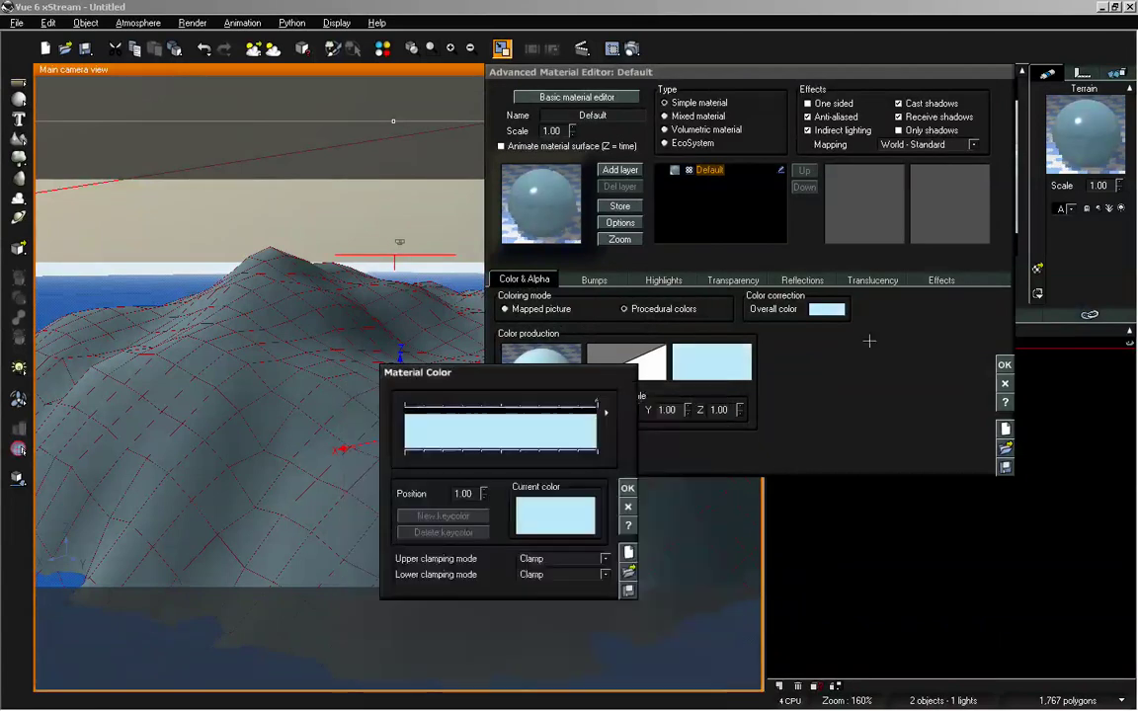
pyautogui.click(624, 490)
pyautogui.click(1002, 365)
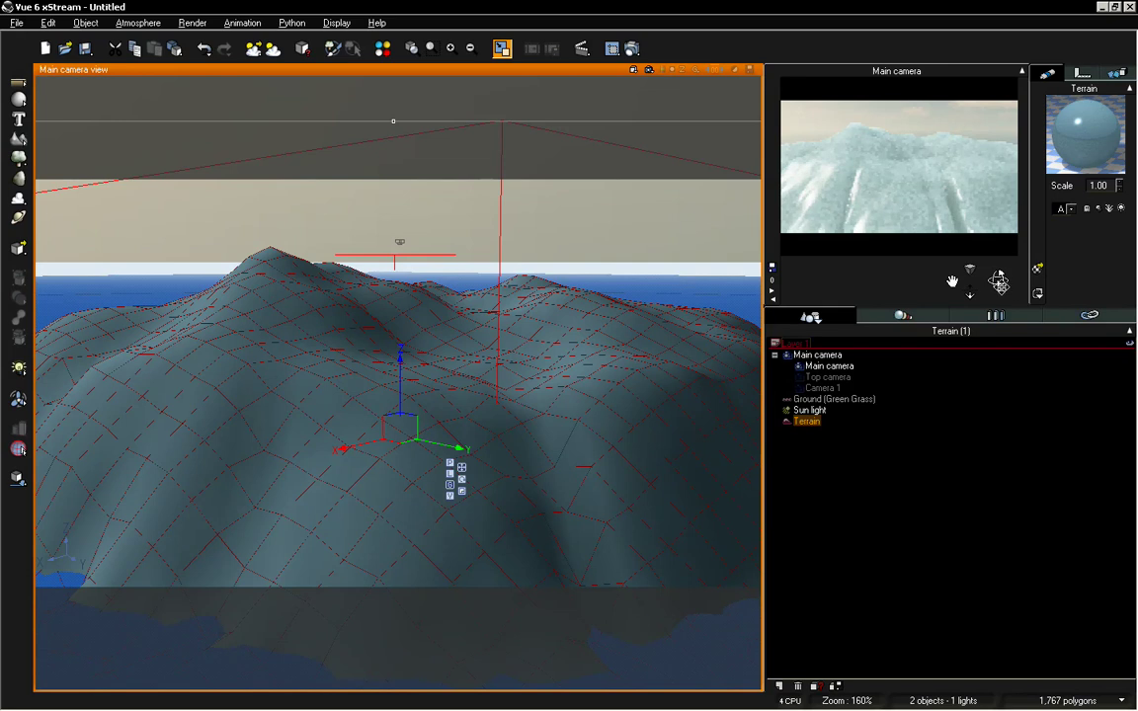
# Step: Fine-tune the terrain material's pale blue to about red 195, green 240, blue 253 and accept the material
pyautogui.moveTo(1000, 282); pyautogui.dragTo(998, 281)
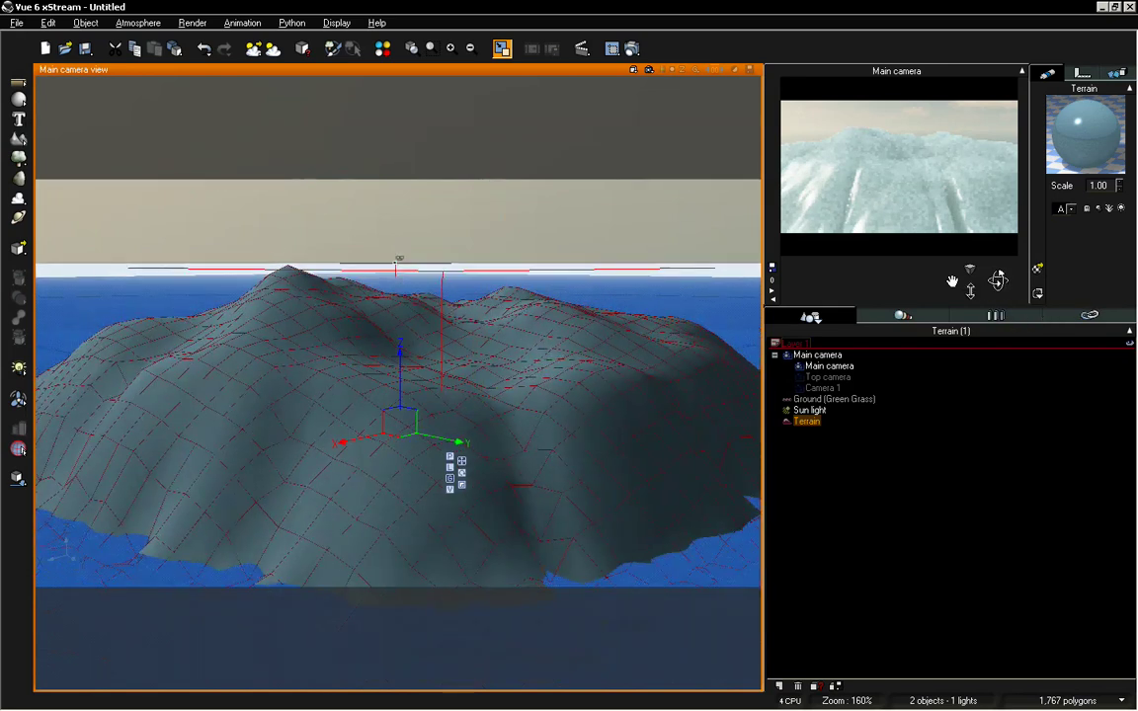
pyautogui.doubleClick(1085, 130)
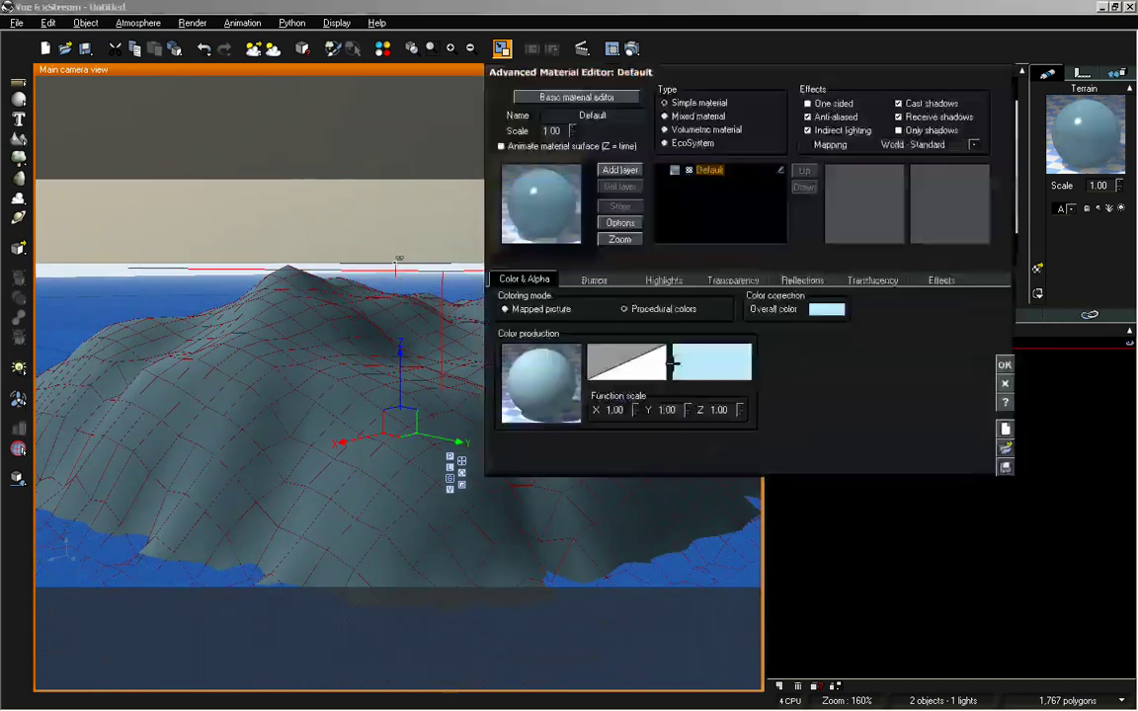
pyautogui.click(691, 361)
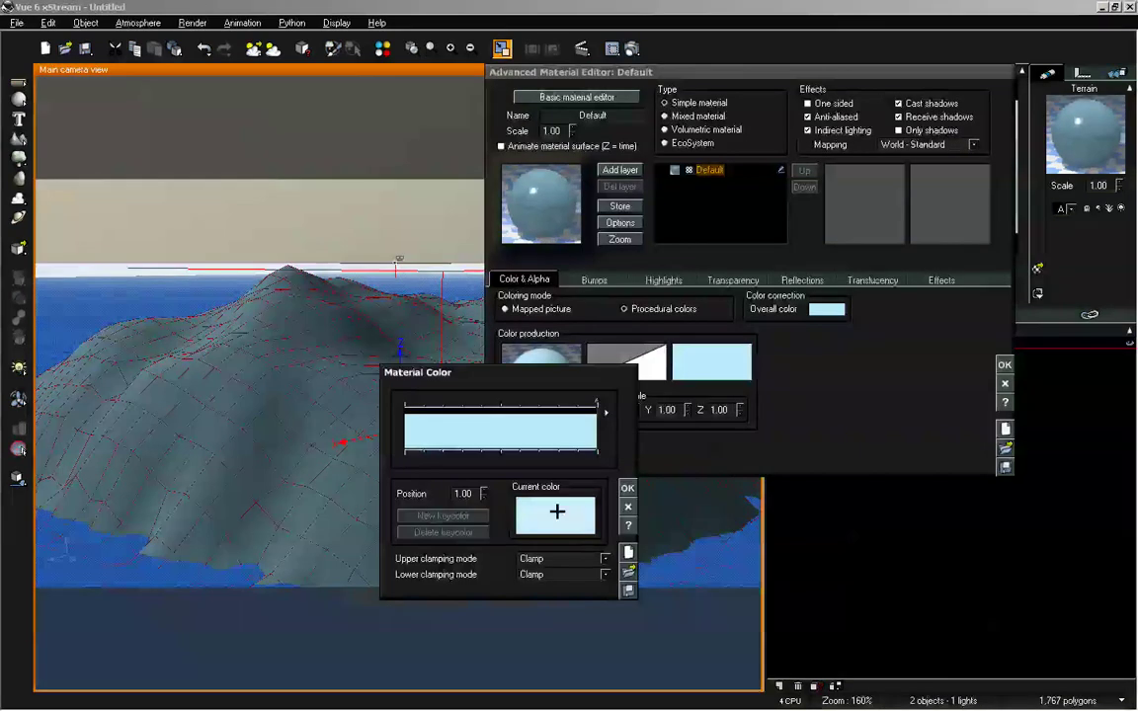
pyautogui.click(558, 511)
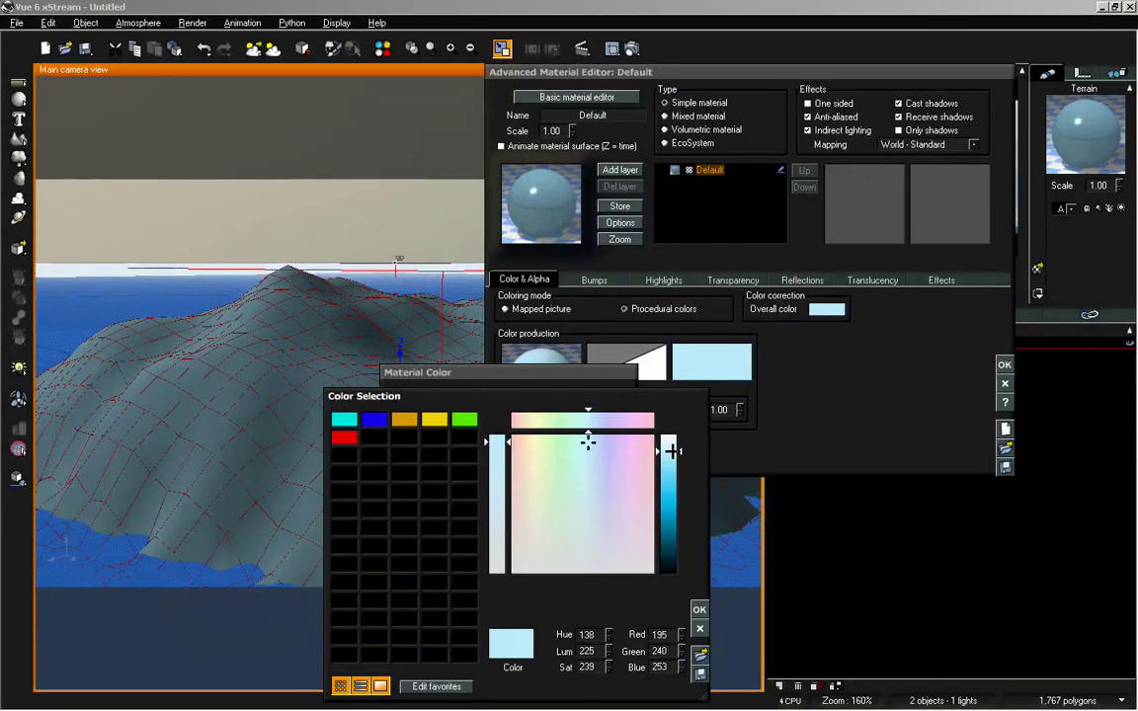
pyautogui.click(700, 610)
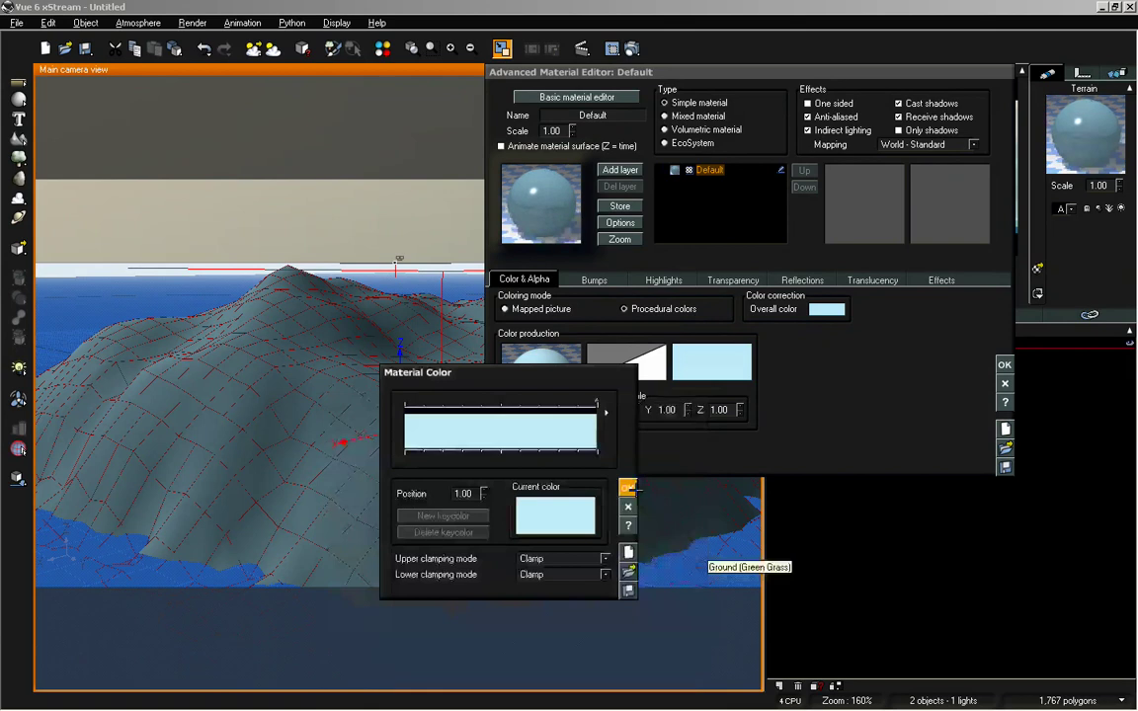
pyautogui.click(693, 480)
pyautogui.click(1004, 365)
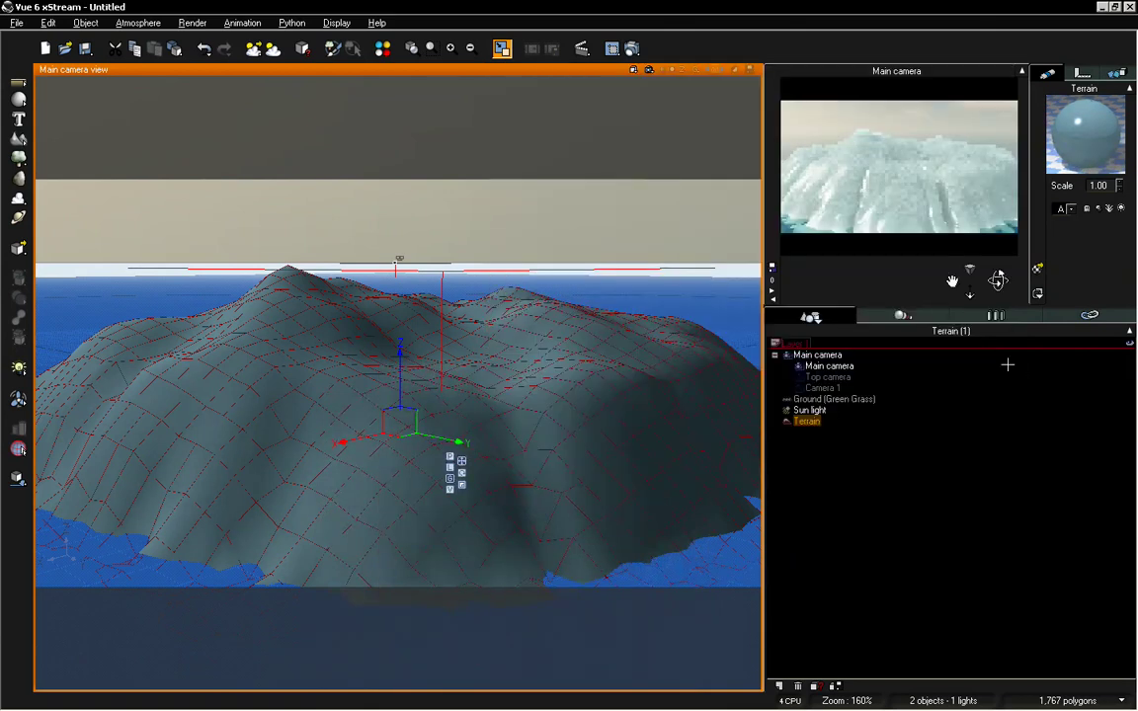
# Step: Stretch the terrain vertically into a taller, steeper iceberg shape and deselect it
pyautogui.moveTo(971, 294); pyautogui.dragTo(971, 321)
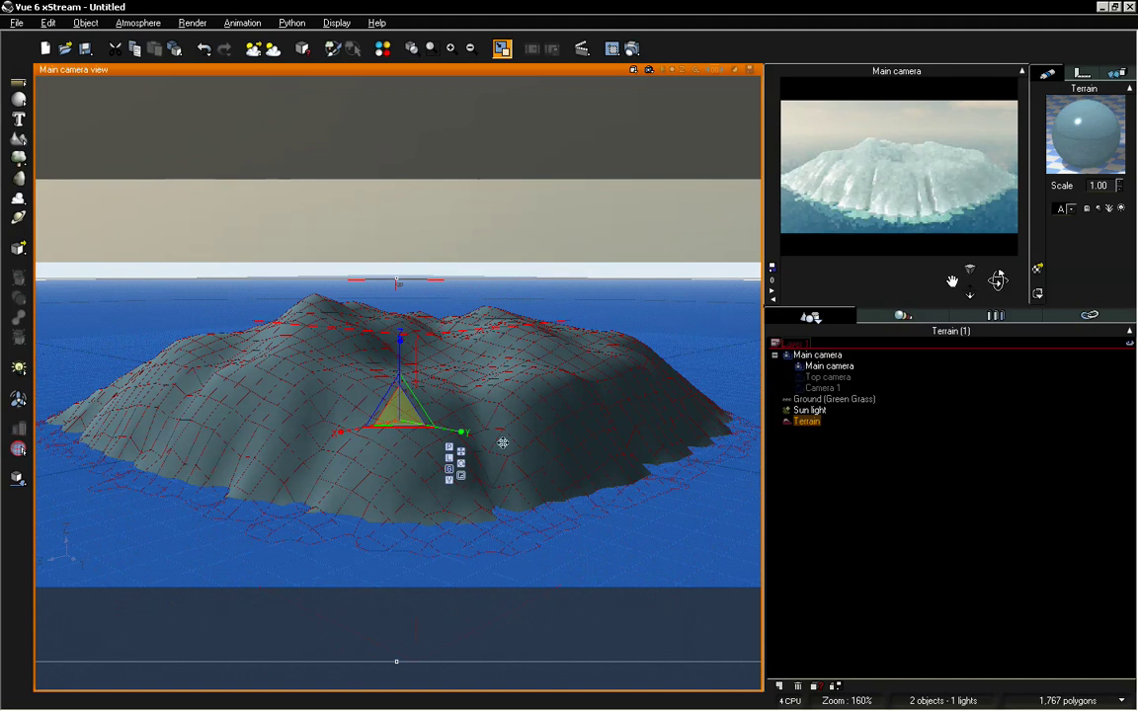
pyautogui.moveTo(391, 353); pyautogui.dragTo(404, 314)
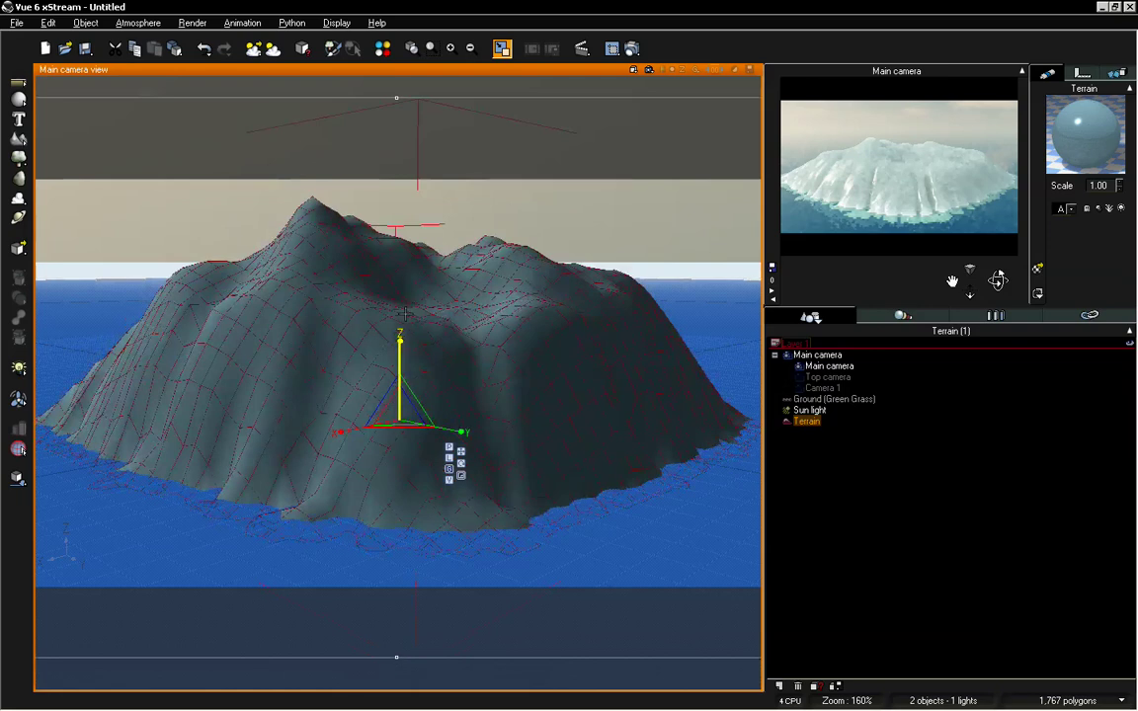
pyautogui.click(905, 477)
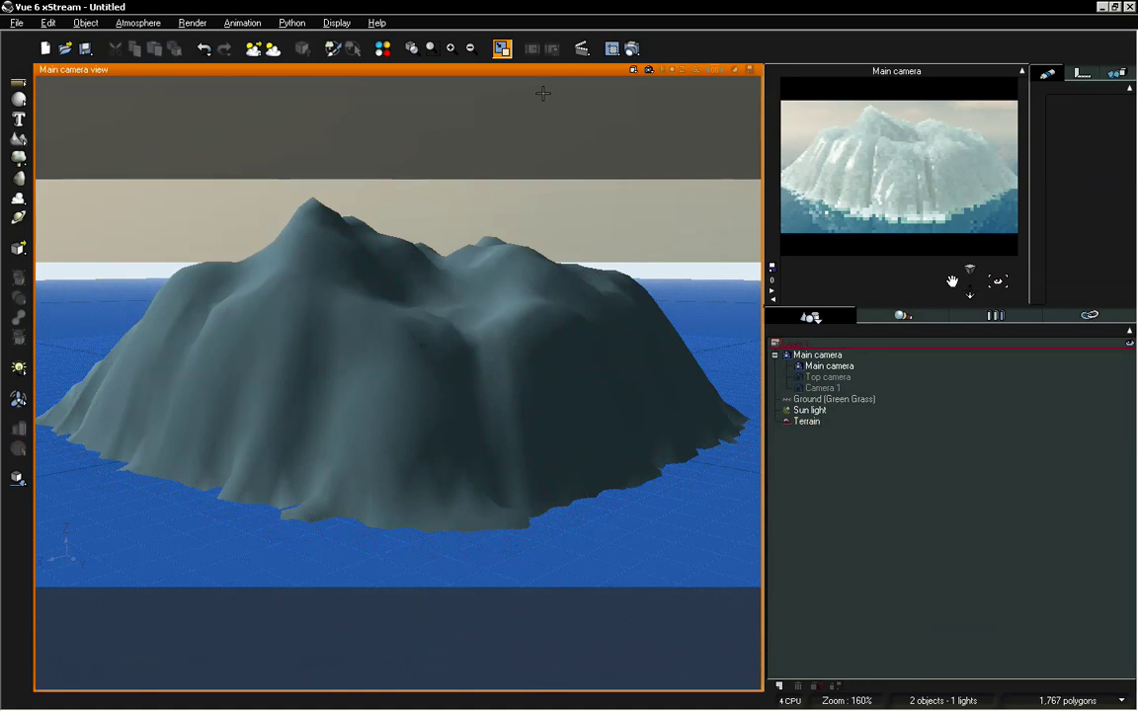
# Step: Try several sun heights in the atmosphere settings, set the sun's pitch to 143.5 degrees, and accept the atmosphere
pyautogui.click(137, 23)
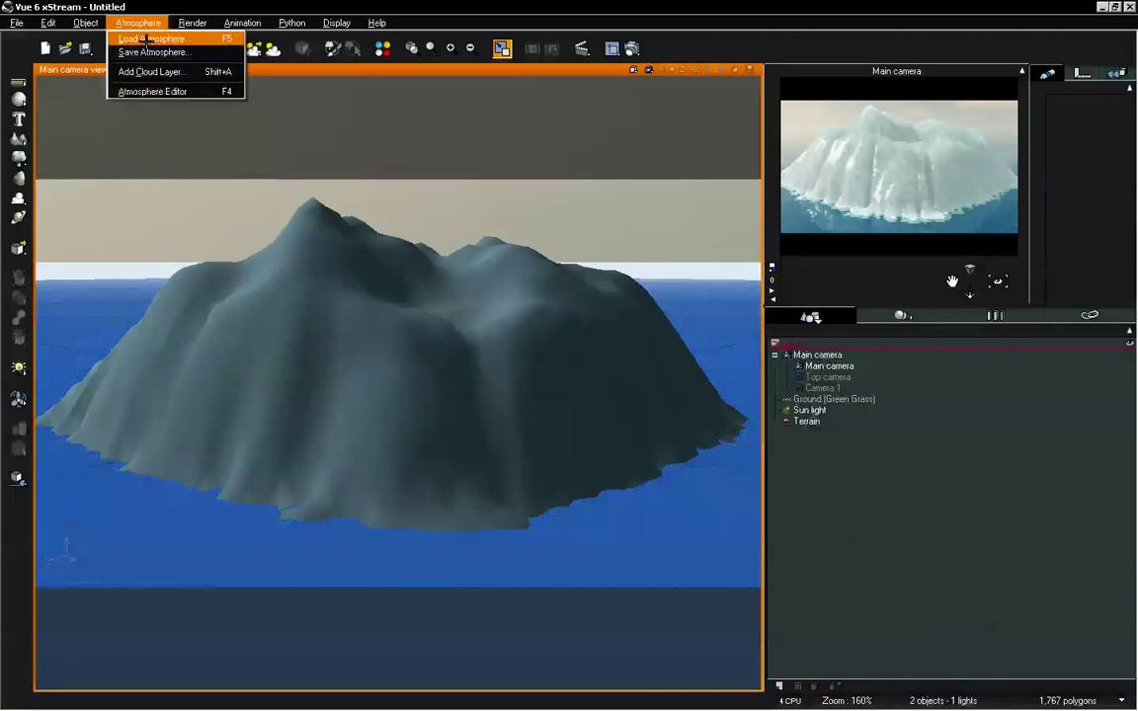
pyautogui.click(153, 91)
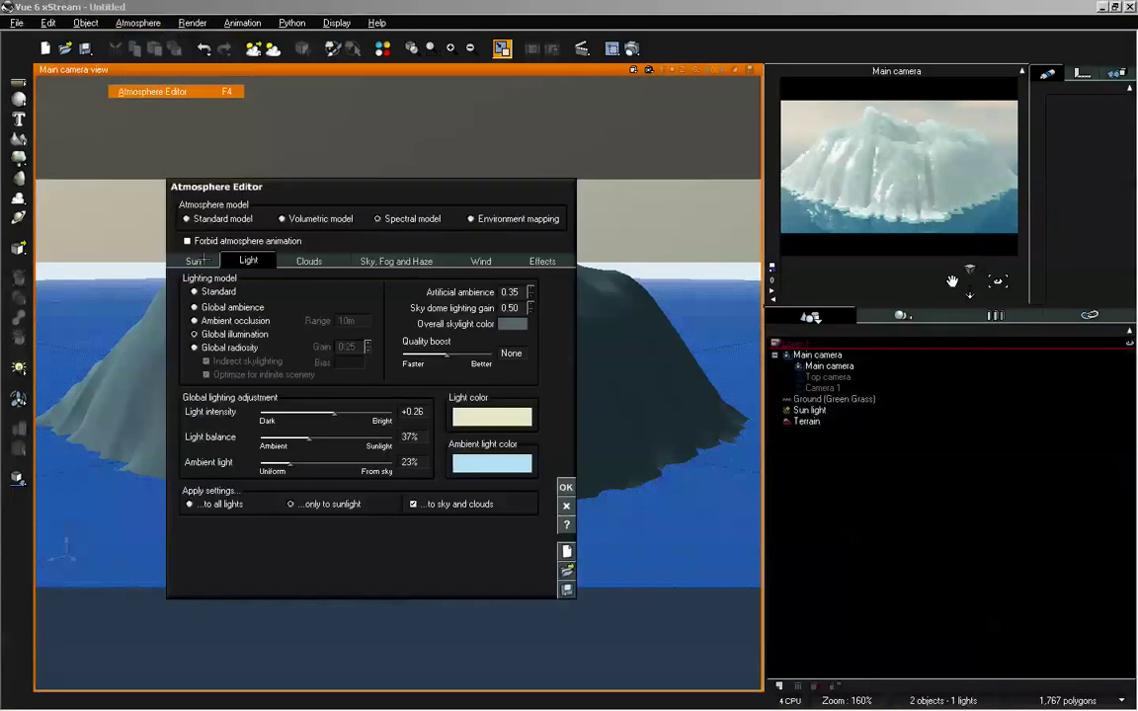
pyautogui.click(194, 260)
pyautogui.moveTo(375, 348); pyautogui.dragTo(380, 348)
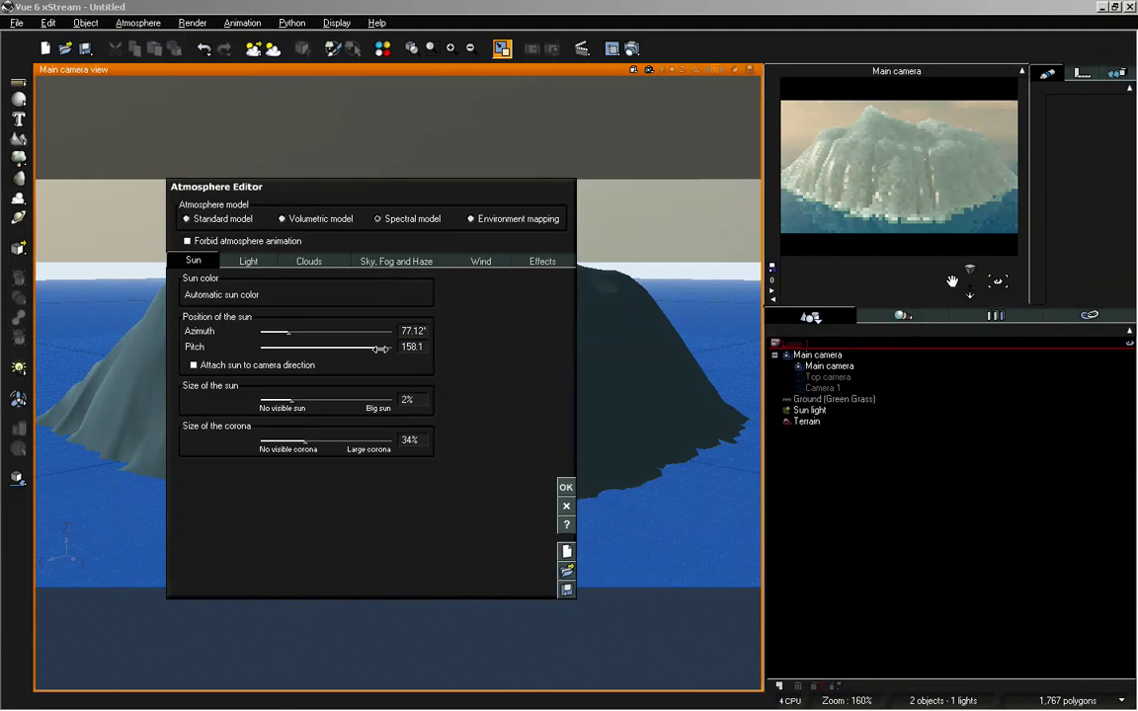
pyautogui.moveTo(381, 349); pyautogui.dragTo(341, 350)
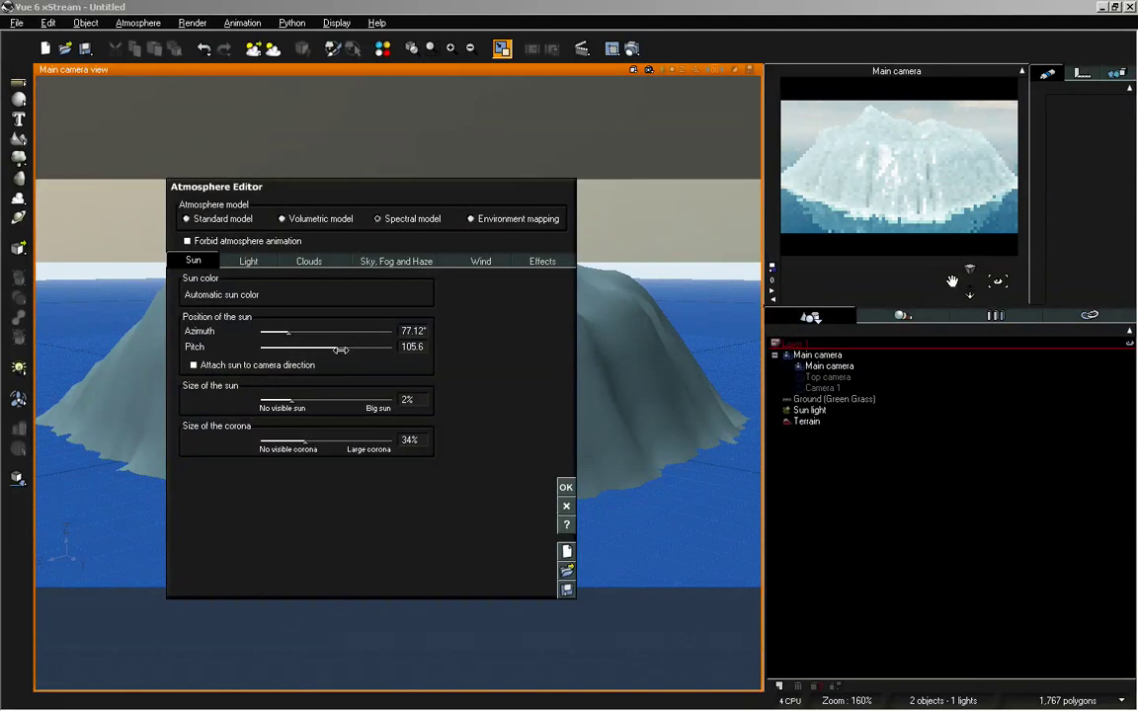
pyautogui.moveTo(341, 349); pyautogui.dragTo(388, 347)
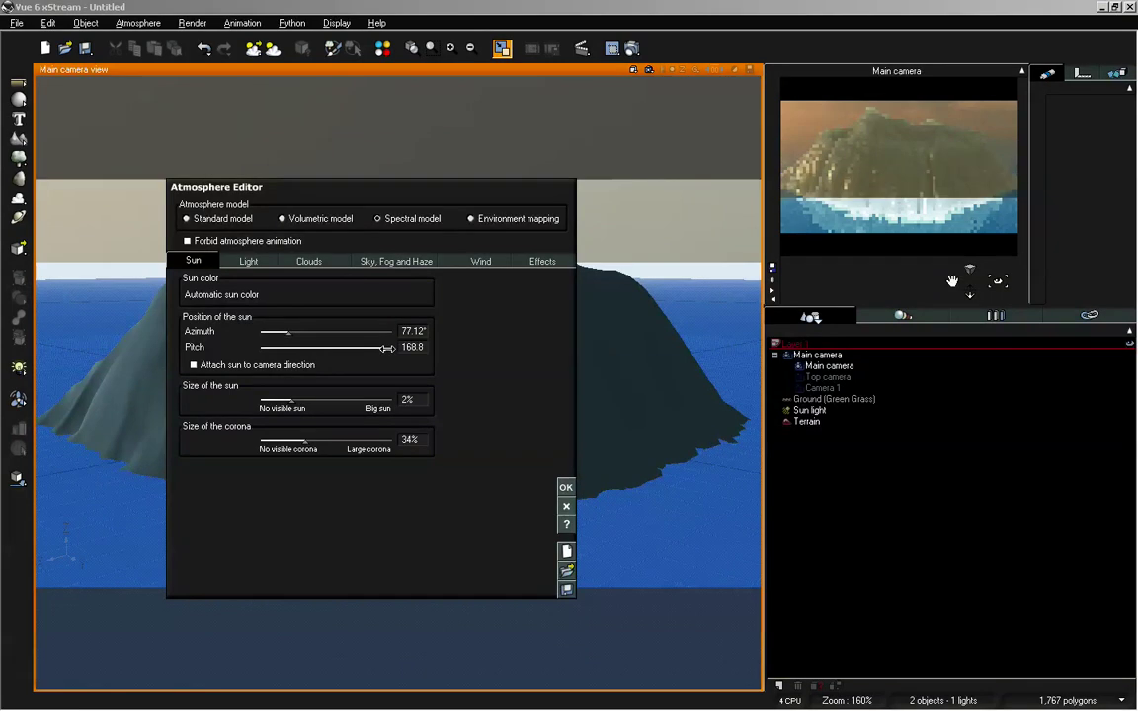
pyautogui.moveTo(387, 348); pyautogui.dragTo(395, 347)
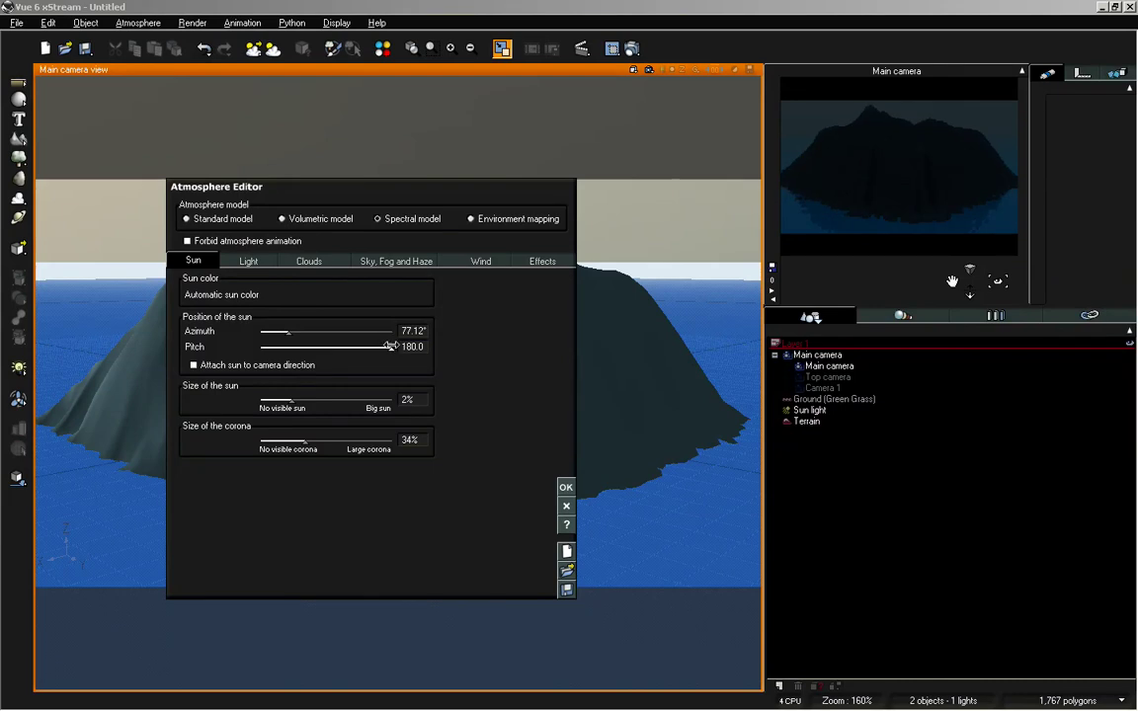
pyautogui.moveTo(395, 346); pyautogui.dragTo(387, 345)
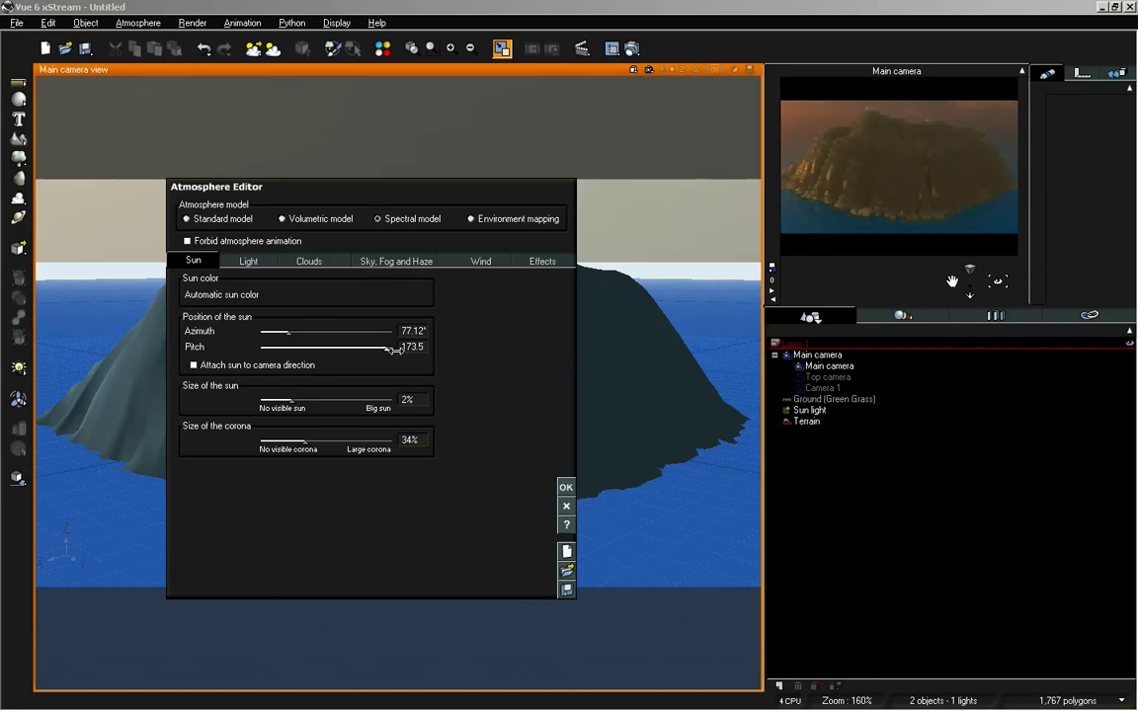
pyautogui.moveTo(387, 347)
pyautogui.mouseDown()
pyautogui.moveTo(332, 350)
pyautogui.moveTo(377, 351)
pyautogui.mouseUp()
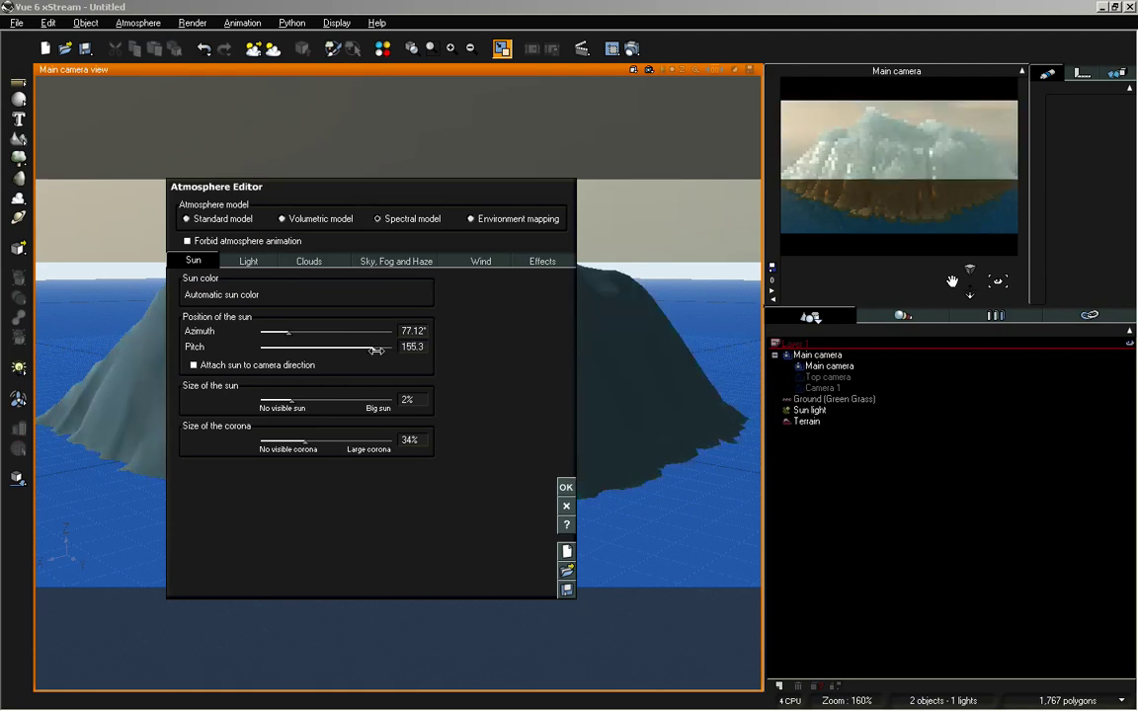
pyautogui.moveTo(377, 348); pyautogui.dragTo(366, 348)
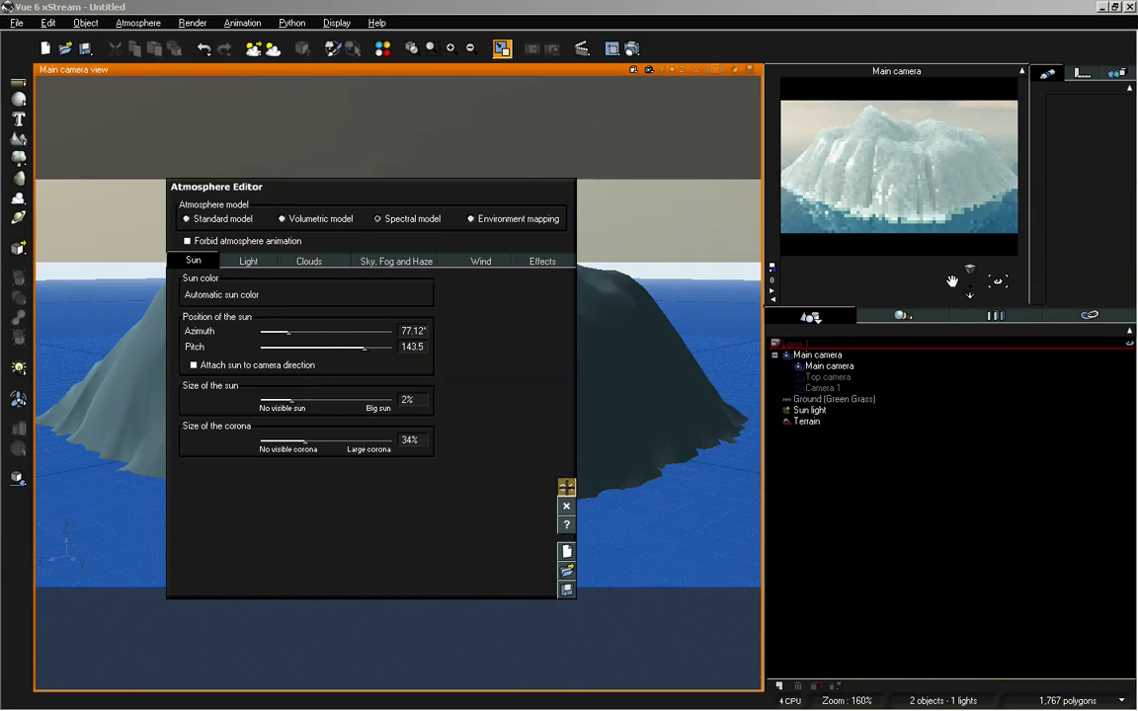
pyautogui.click(567, 487)
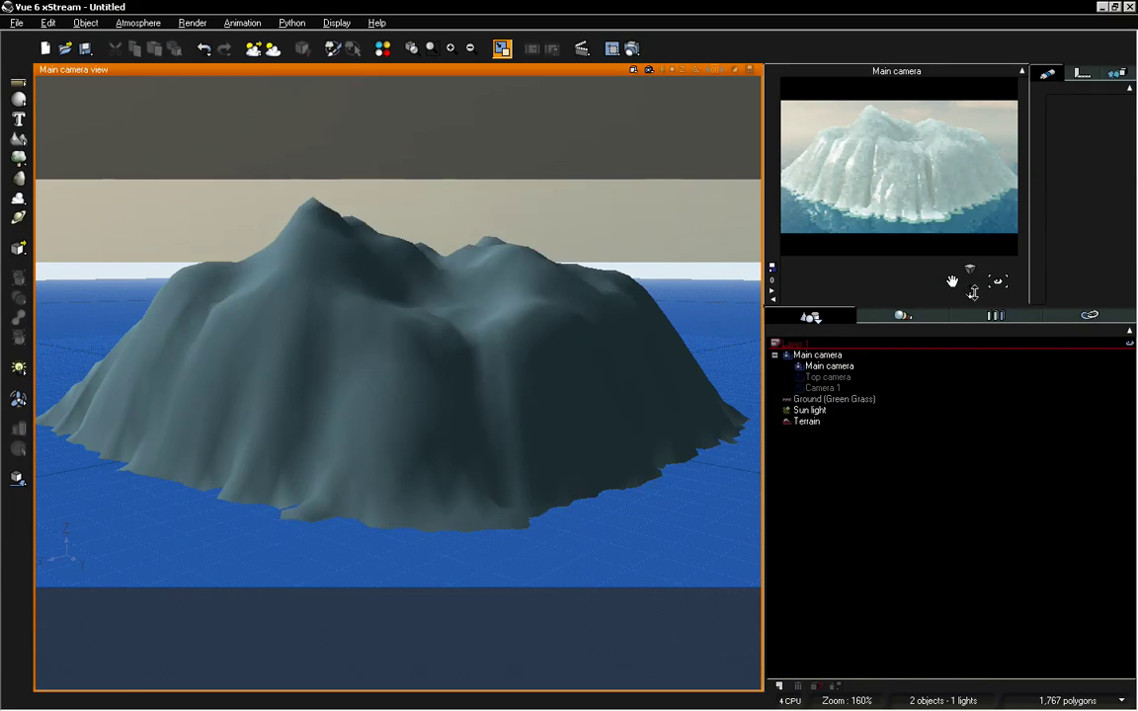
# Step: Orbit the main camera to look down on the terrain and set its material's subsurface scattering quality boost to +1.5
pyautogui.moveTo(997, 282); pyautogui.dragTo(997, 281)
pyautogui.click(808, 420)
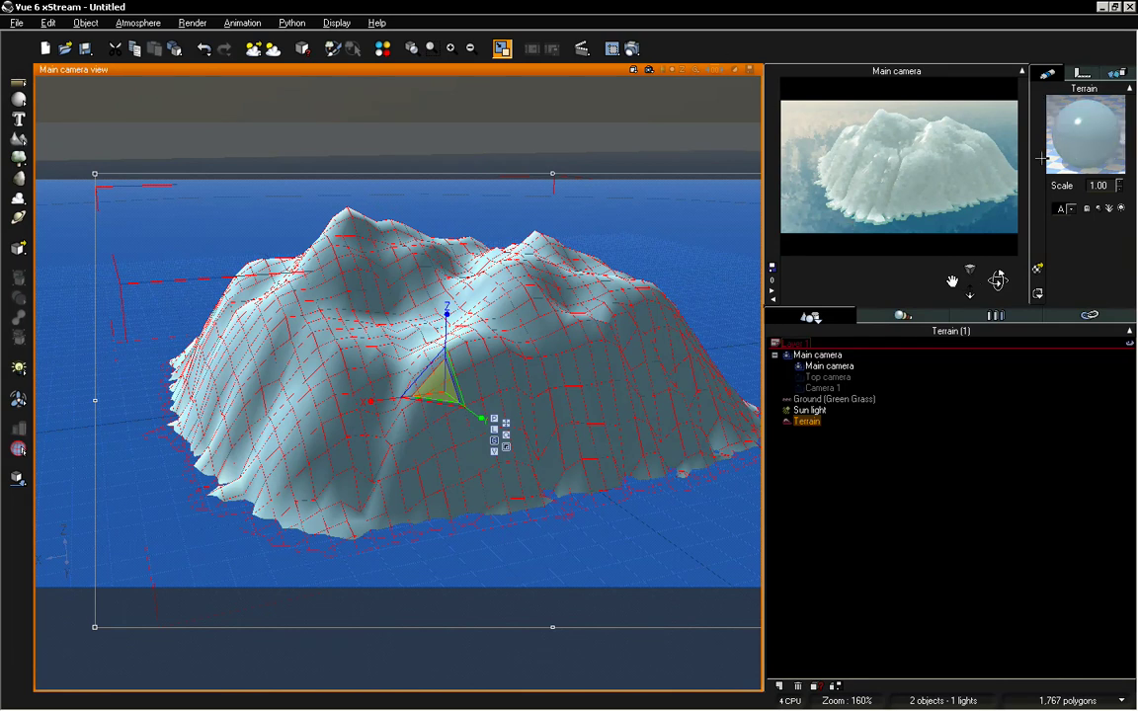
pyautogui.doubleClick(1082, 124)
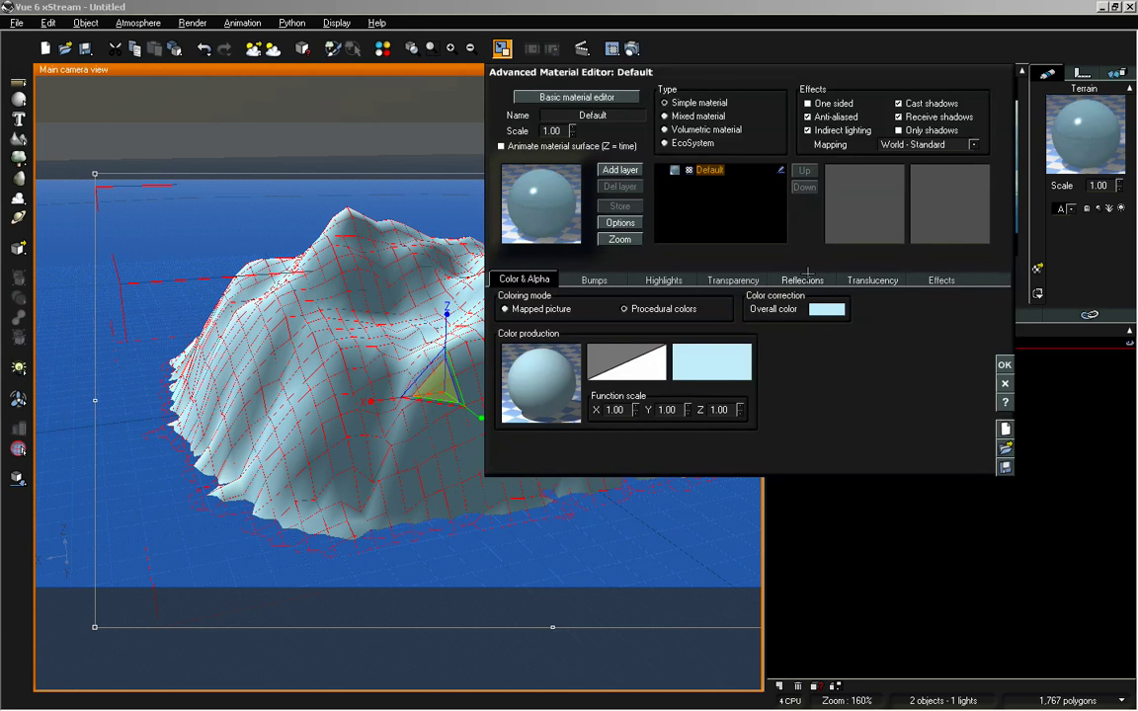
pyautogui.click(867, 281)
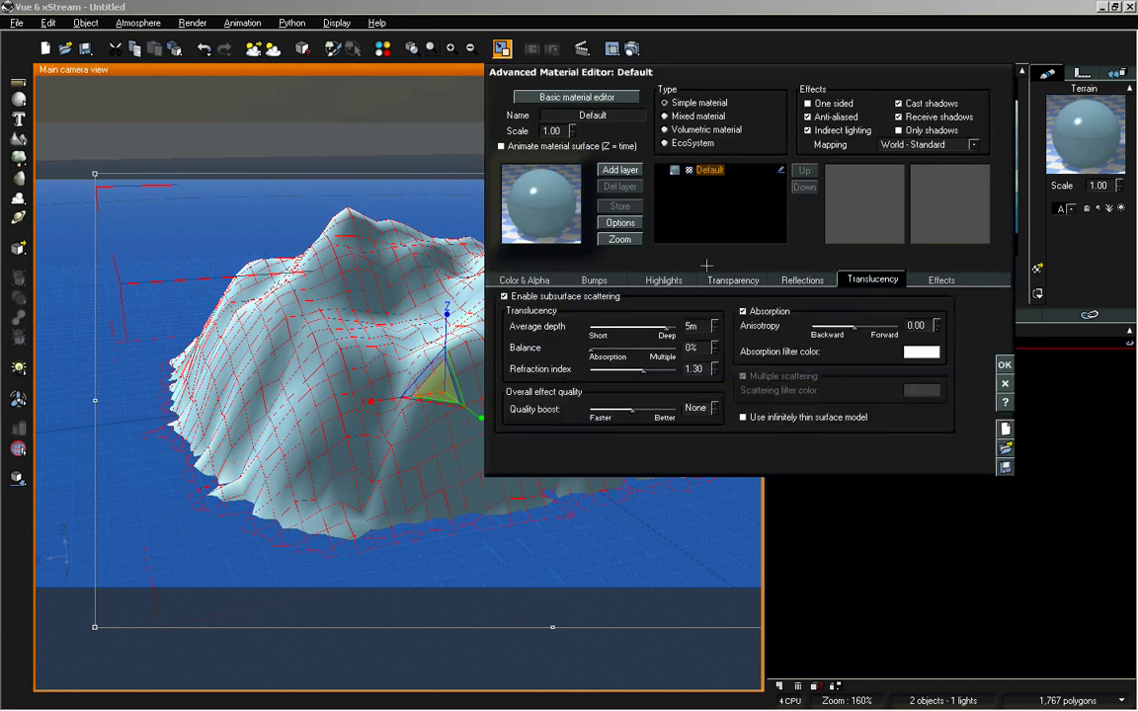
pyautogui.moveTo(632, 409); pyautogui.dragTo(647, 409)
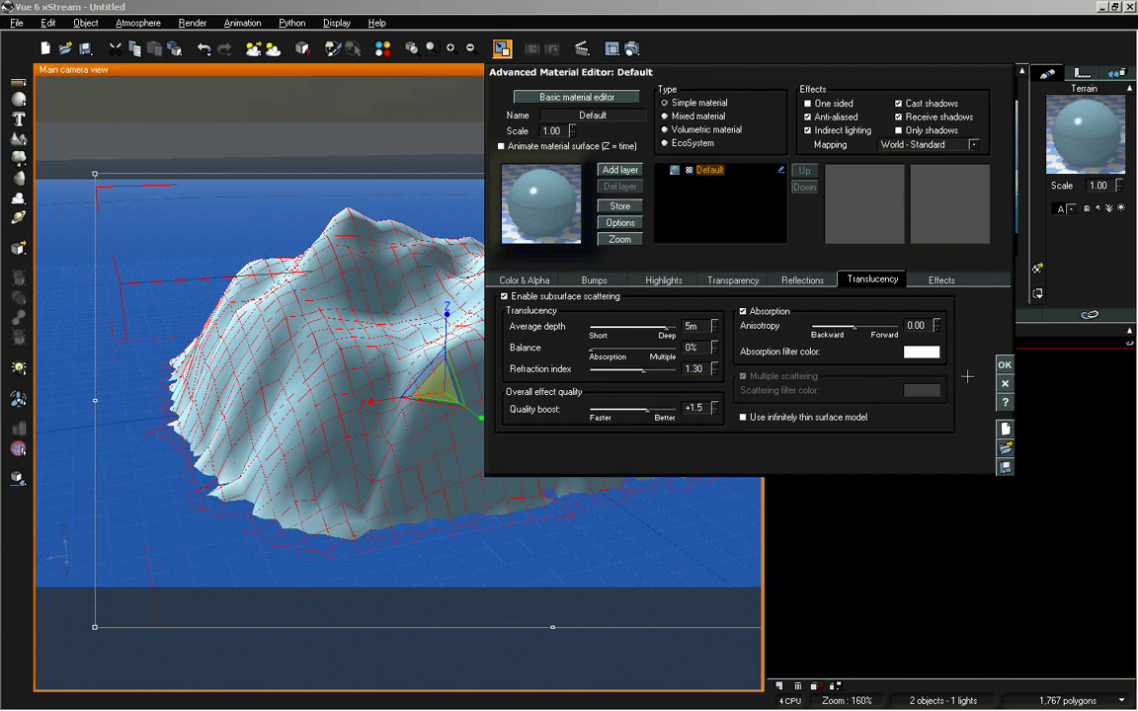
pyautogui.click(1003, 365)
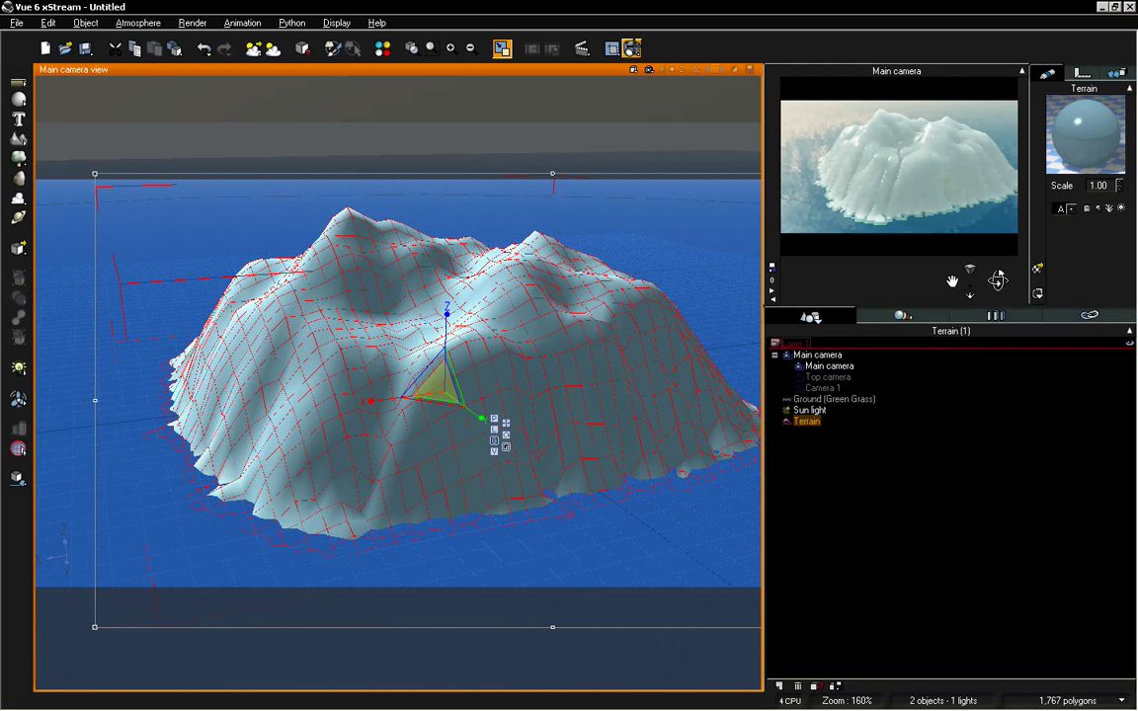
# Step: Render the scene to screen at 800x450 with the Final quality preset and hide the finished render
pyautogui.click(632, 48)
pyautogui.click(679, 33)
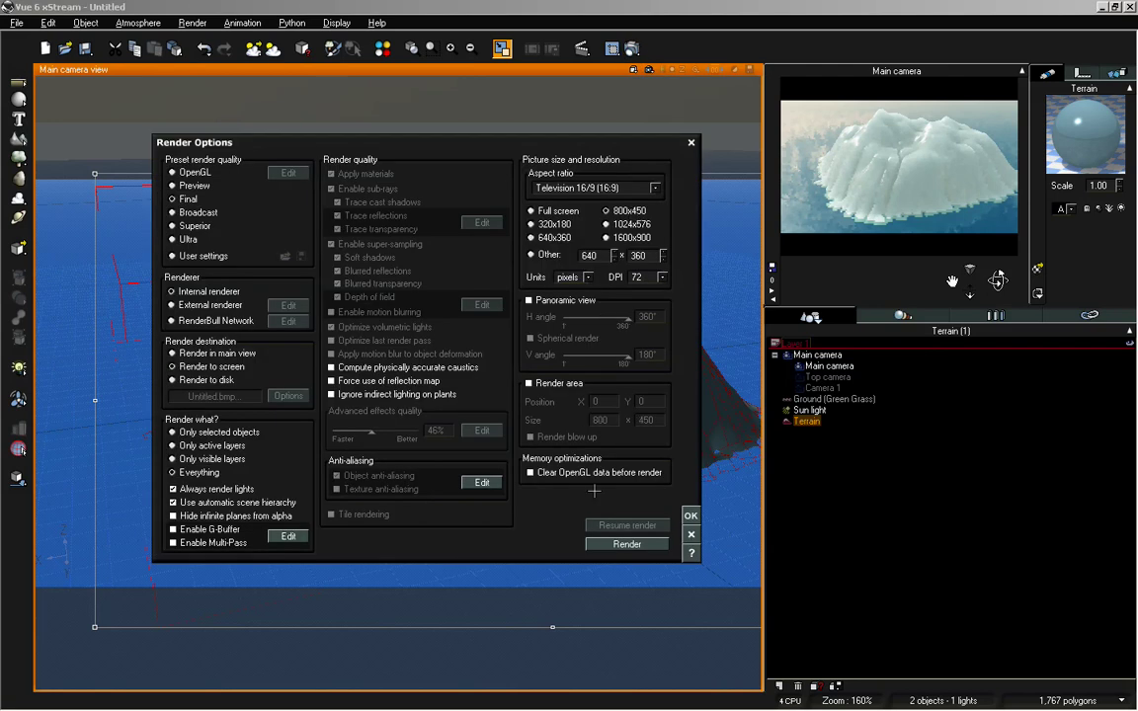
pyautogui.click(643, 544)
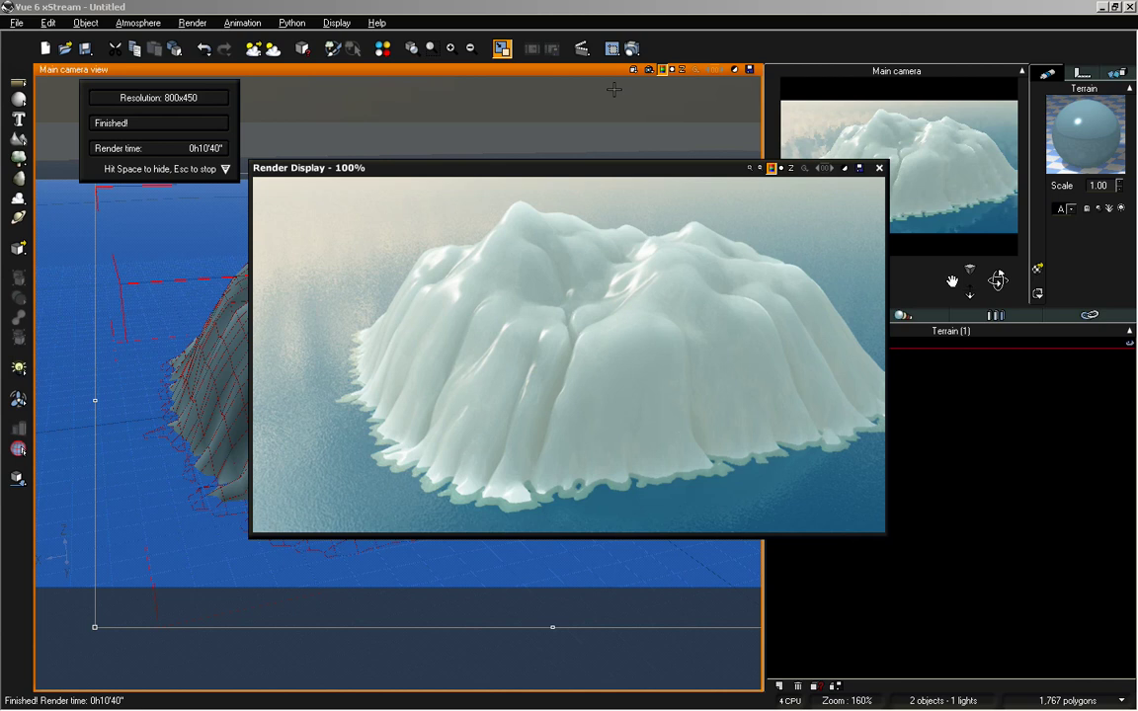
pyautogui.press('space')
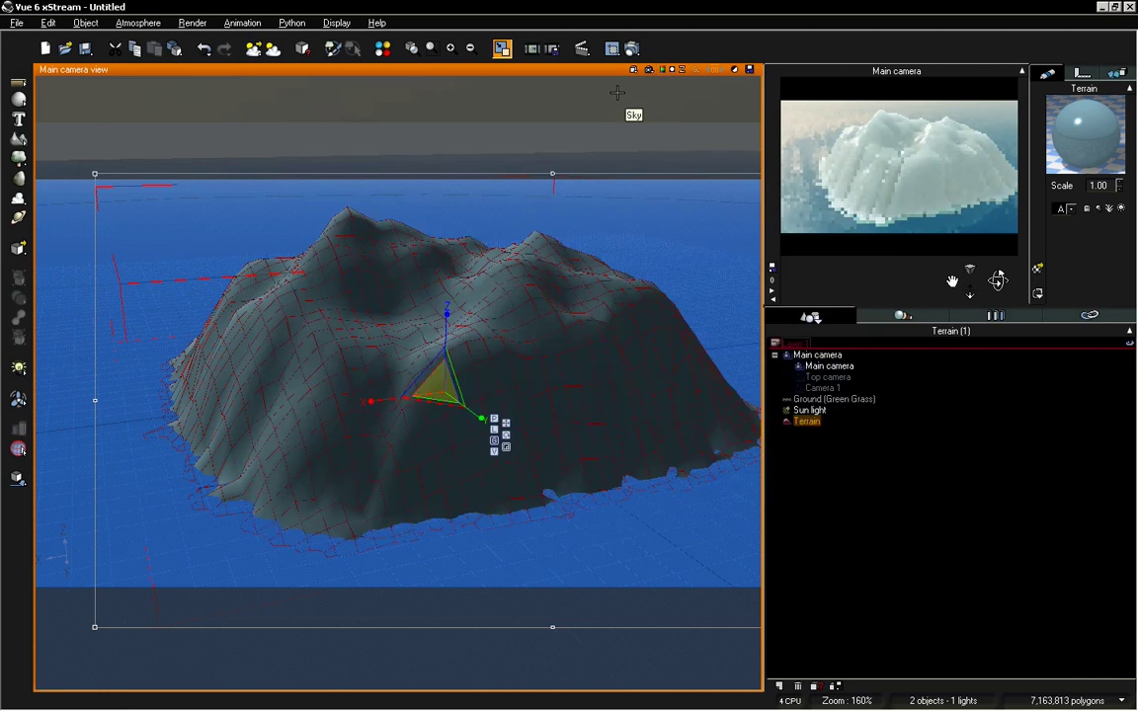
# Step: Set the terrain material's subsurface scattering quality boost to +0.5 and accept the material
pyautogui.doubleClick(1055, 116)
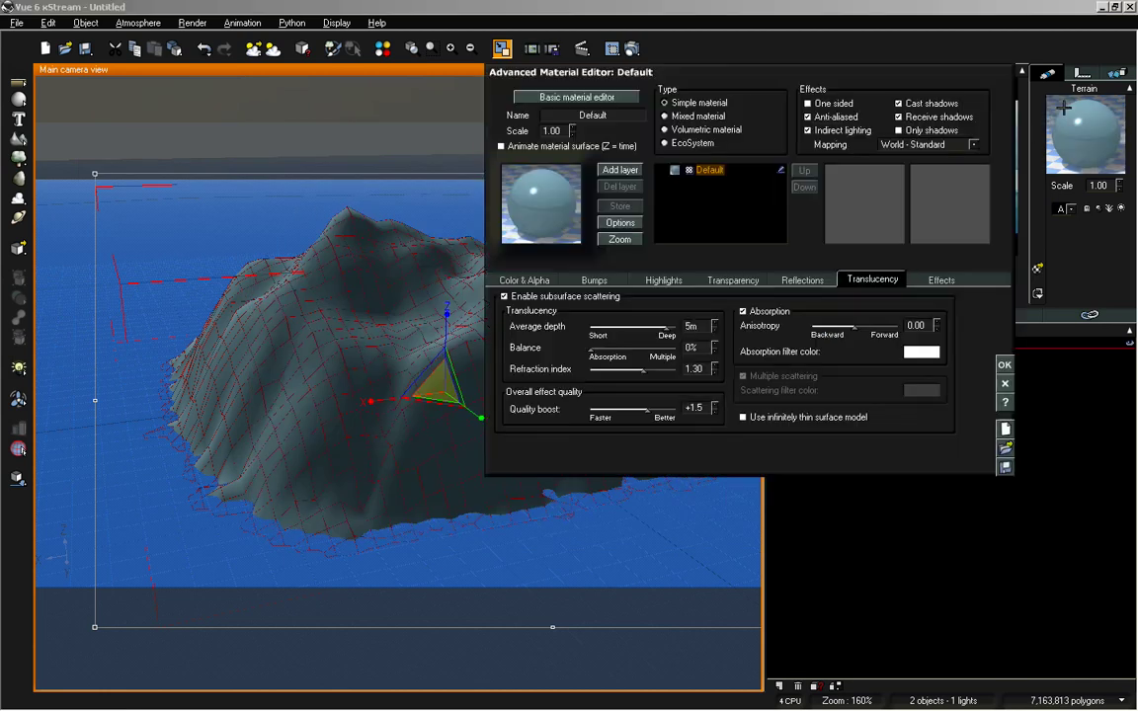
pyautogui.moveTo(690, 75); pyautogui.dragTo(569, 79)
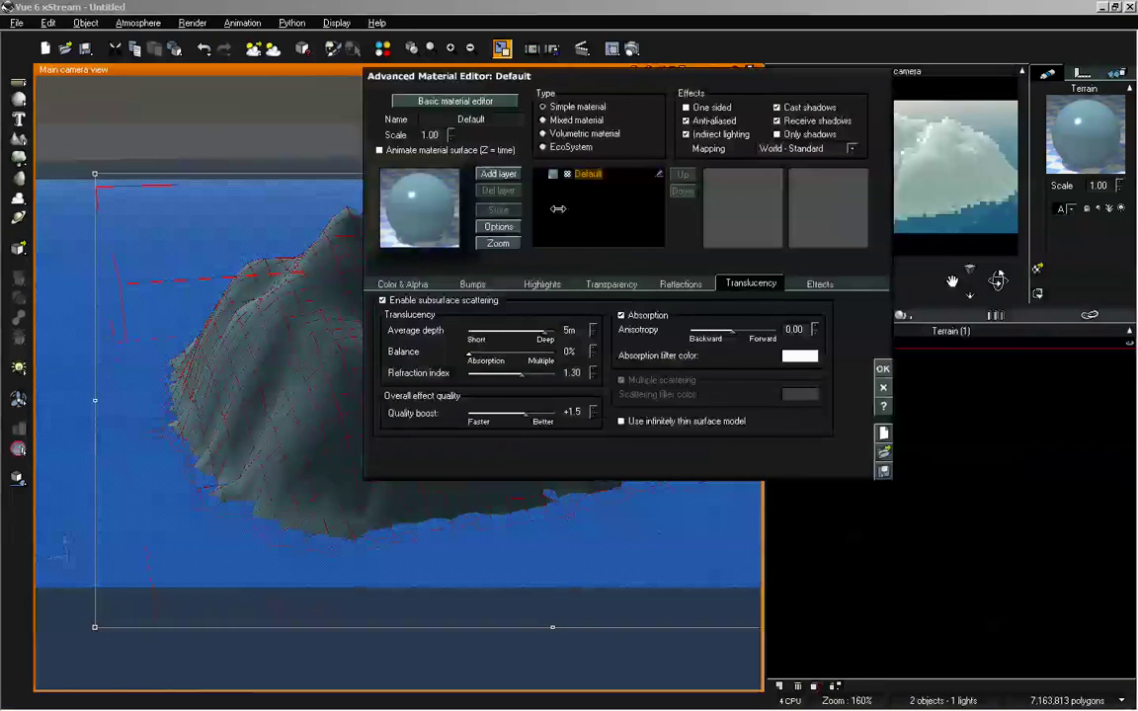
pyautogui.moveTo(535, 413); pyautogui.dragTo(524, 413)
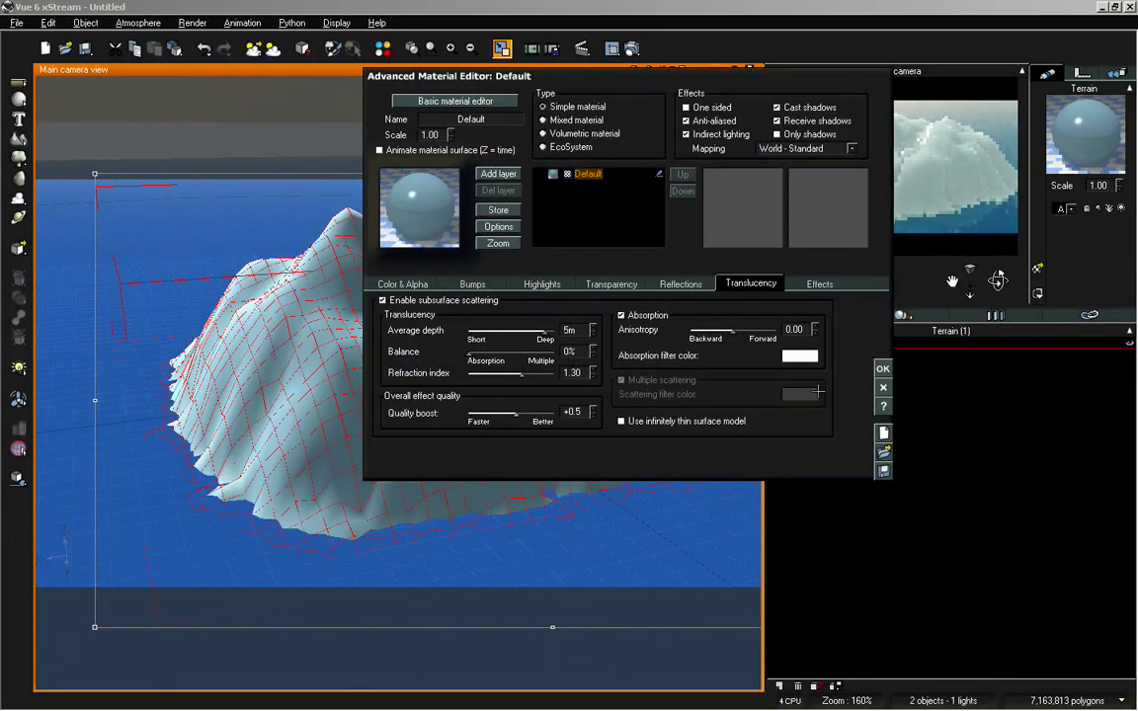
pyautogui.click(882, 369)
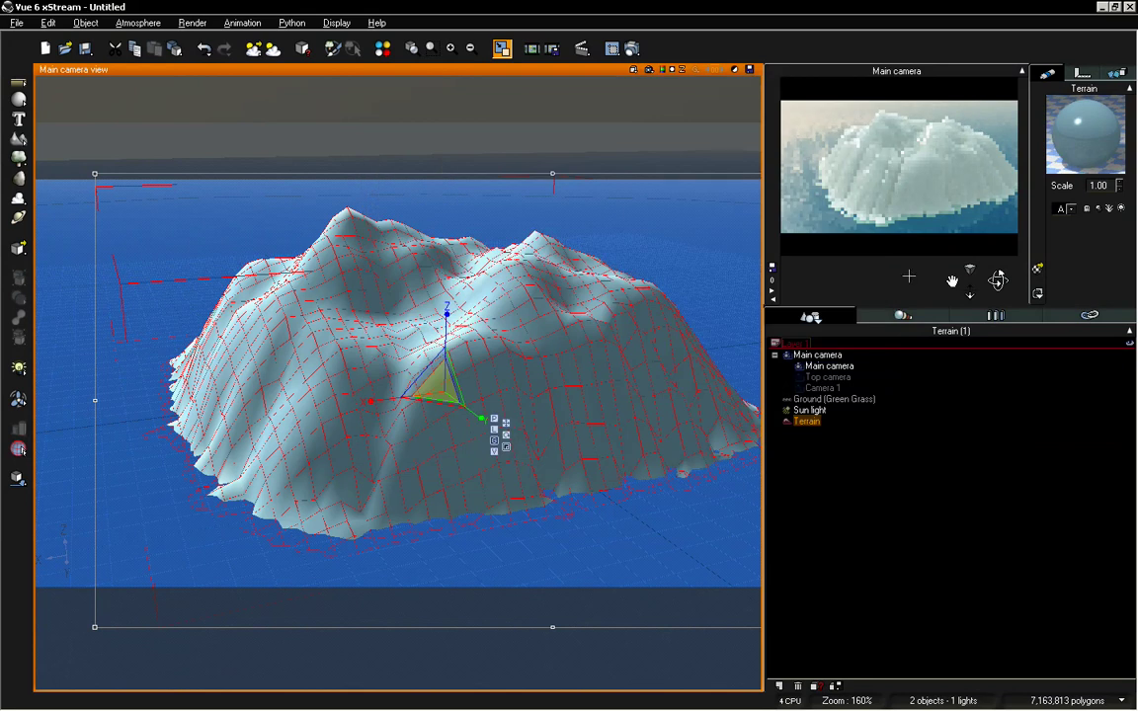
# Step: Try a lower subsurface scattering quality boost on the terrain material and return it to +0.5
pyautogui.doubleClick(1077, 138)
pyautogui.moveTo(907, 76); pyautogui.dragTo(683, 69)
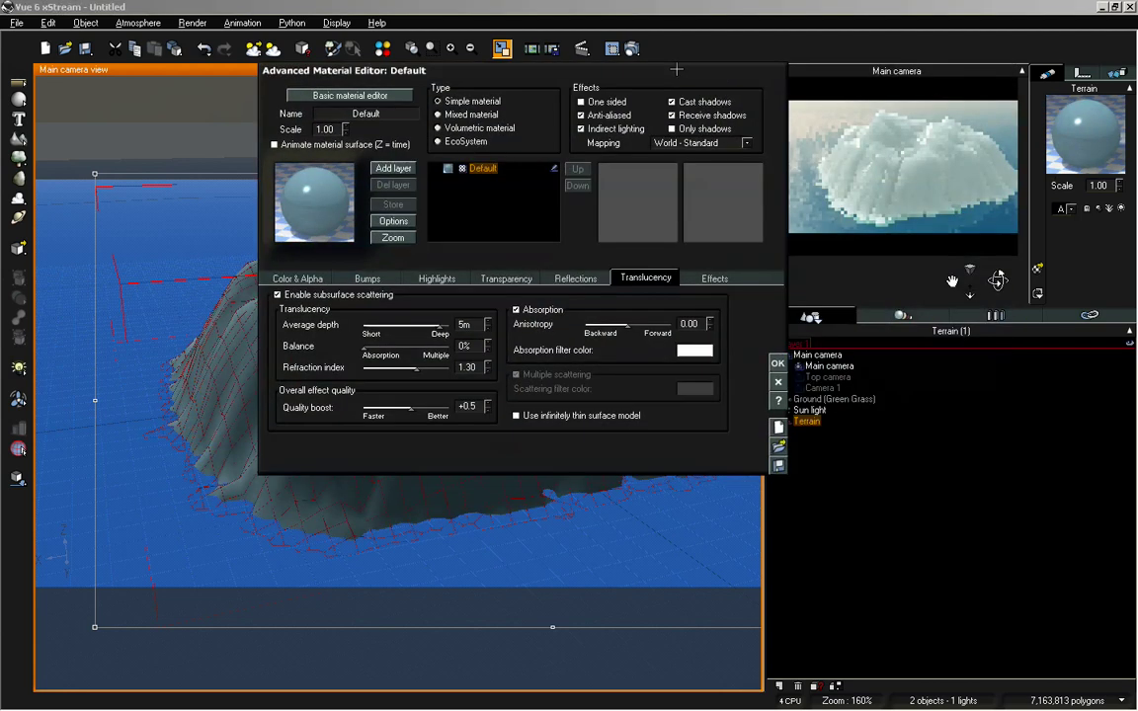
pyautogui.moveTo(413, 408); pyautogui.dragTo(387, 407)
pyautogui.click(777, 363)
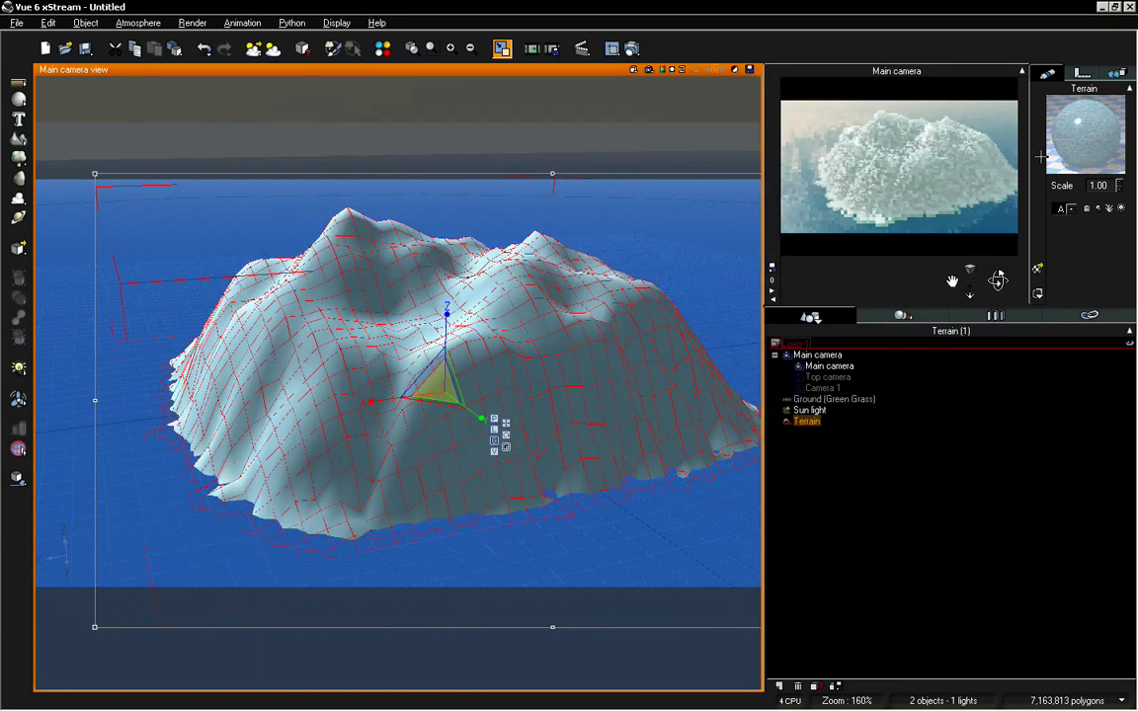
pyautogui.doubleClick(1079, 136)
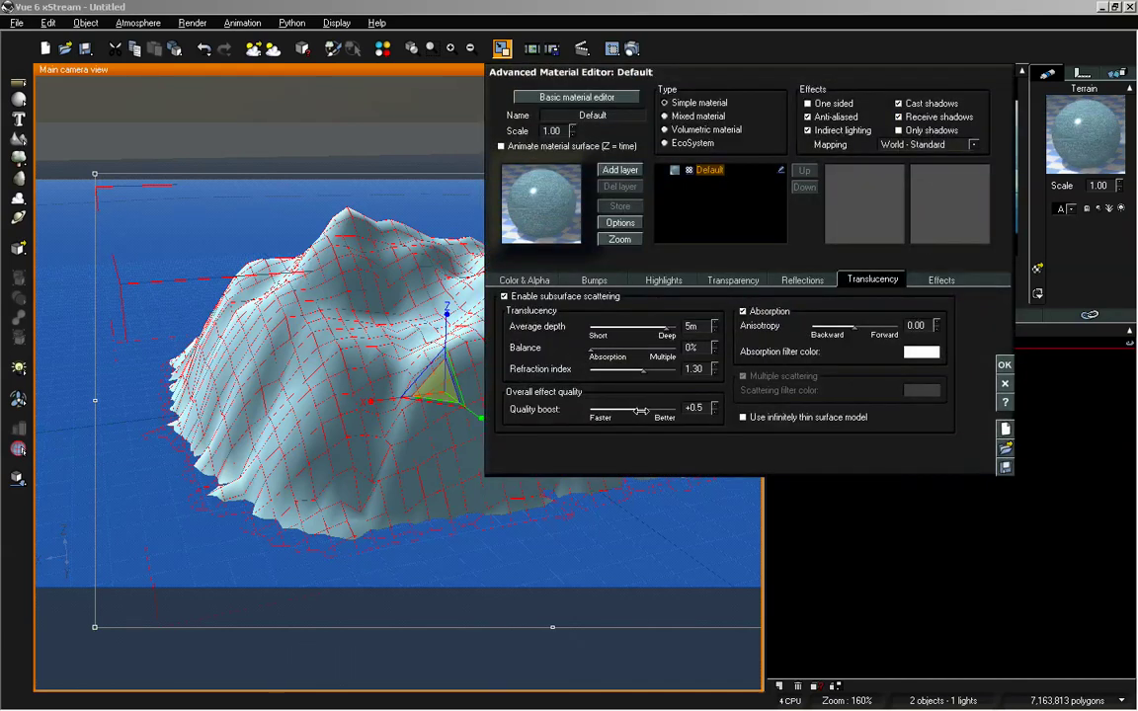
pyautogui.click(1003, 364)
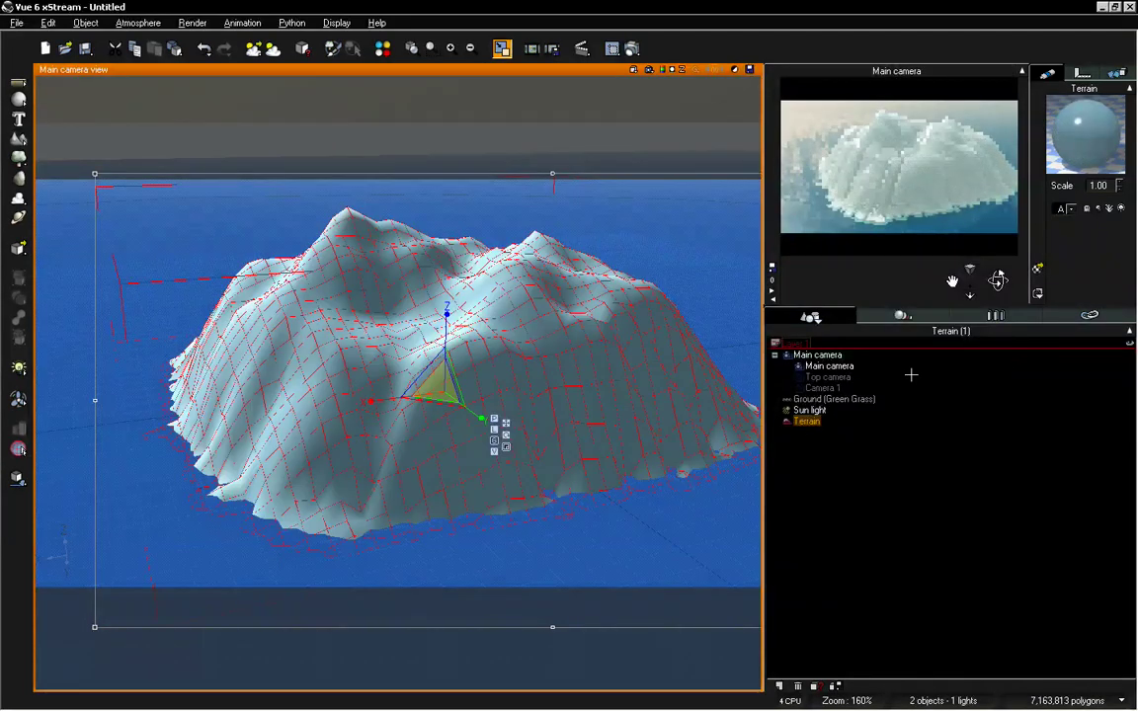
# Step: Set the average translucency depth of the terrain material to 10 m and accept the material
pyautogui.doubleClick(1080, 140)
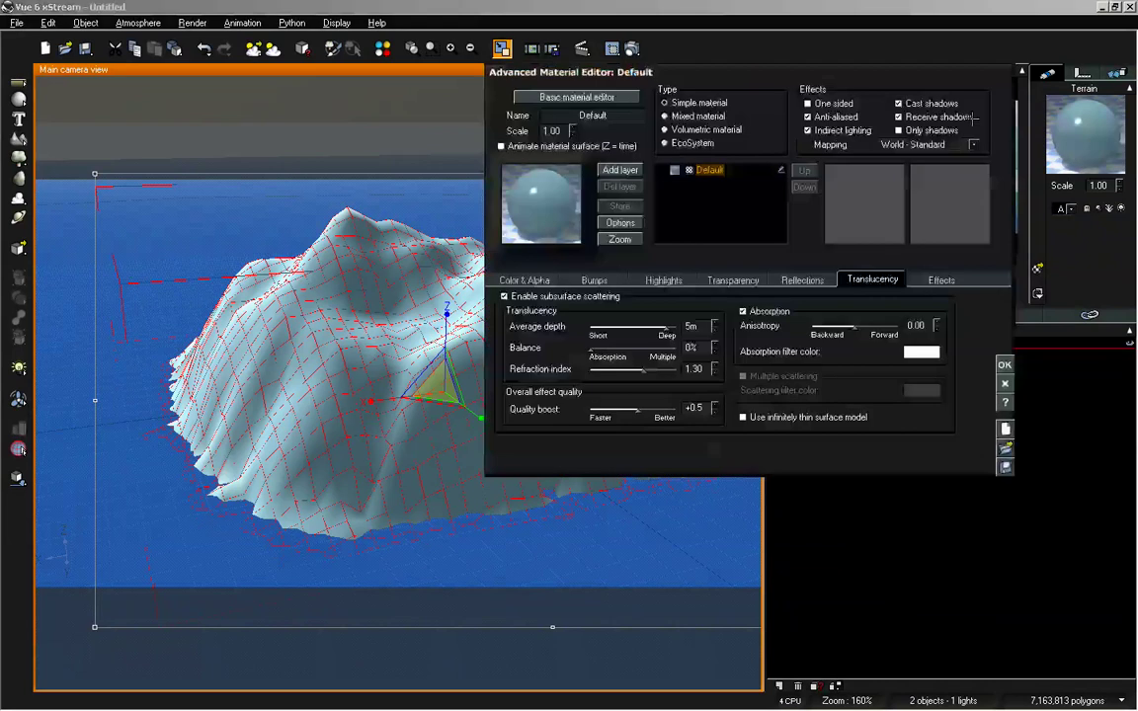
pyautogui.moveTo(886, 66); pyautogui.dragTo(593, 82)
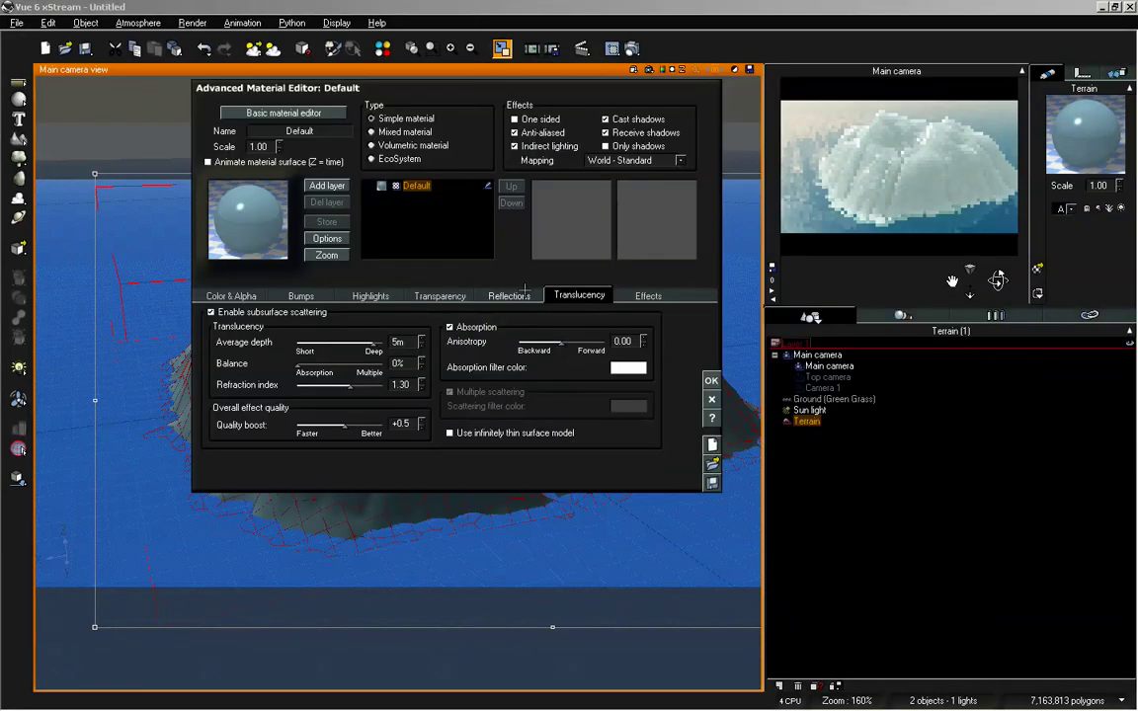
pyautogui.click(404, 348)
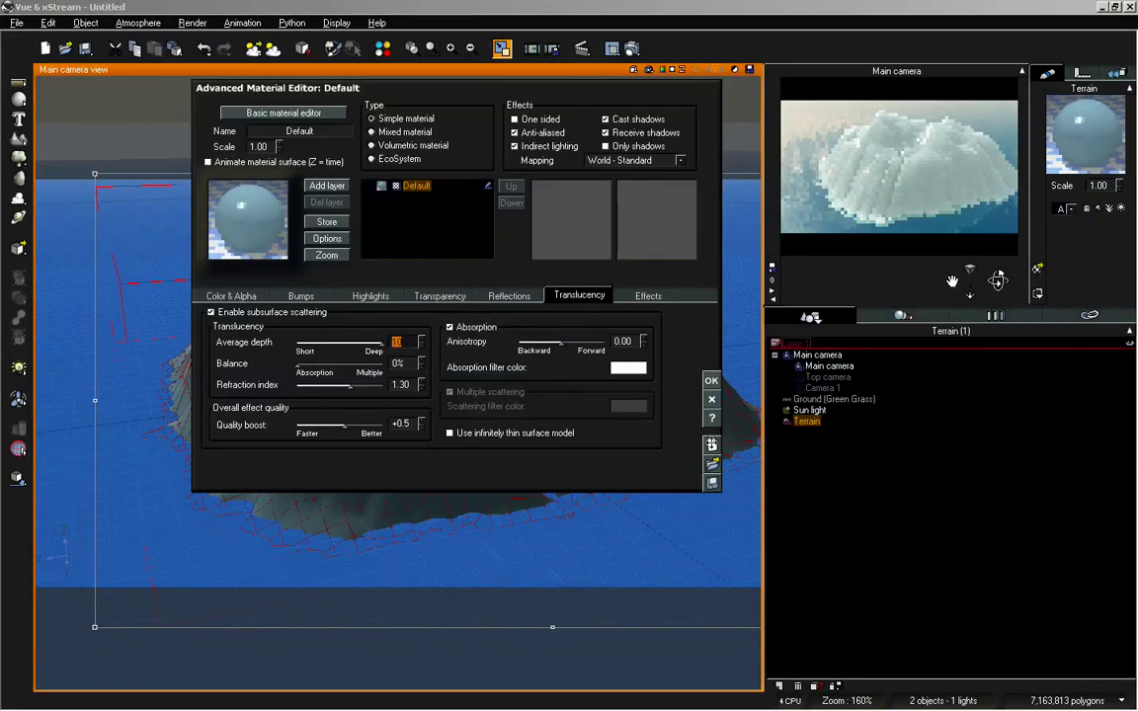
pyautogui.click(712, 381)
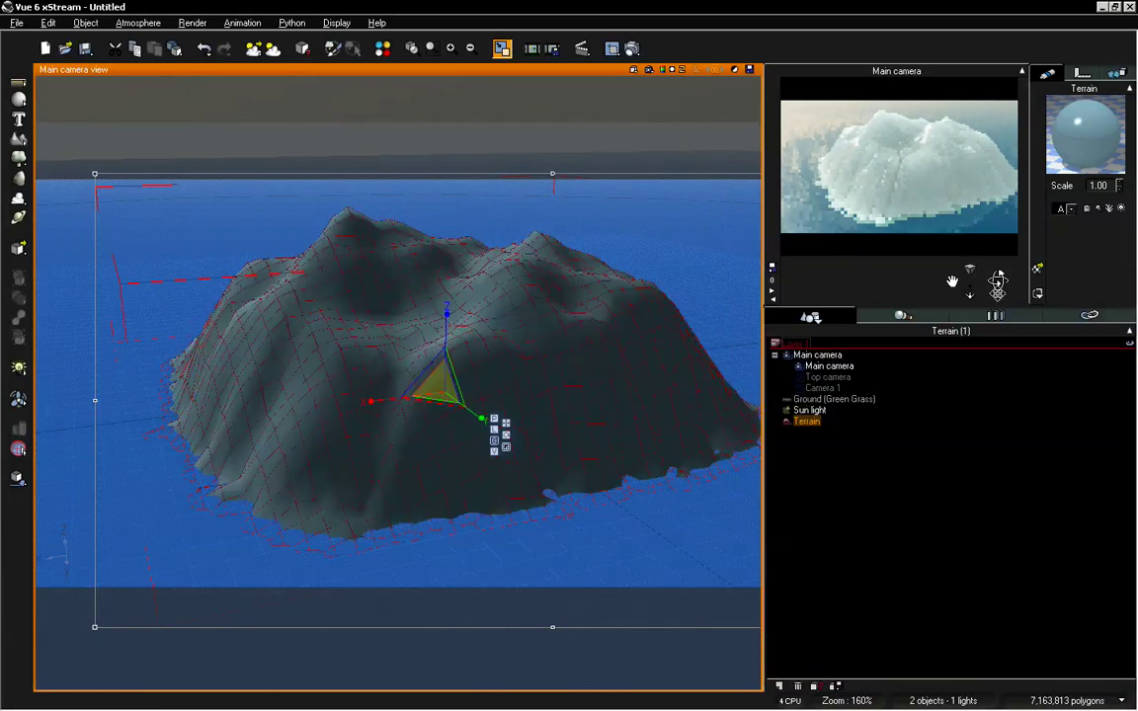
# Step: Set the terrain material's absorption filter color to a very pale blue, RGB 237, 247, 254, and accept the material
pyautogui.doubleClick(1104, 139)
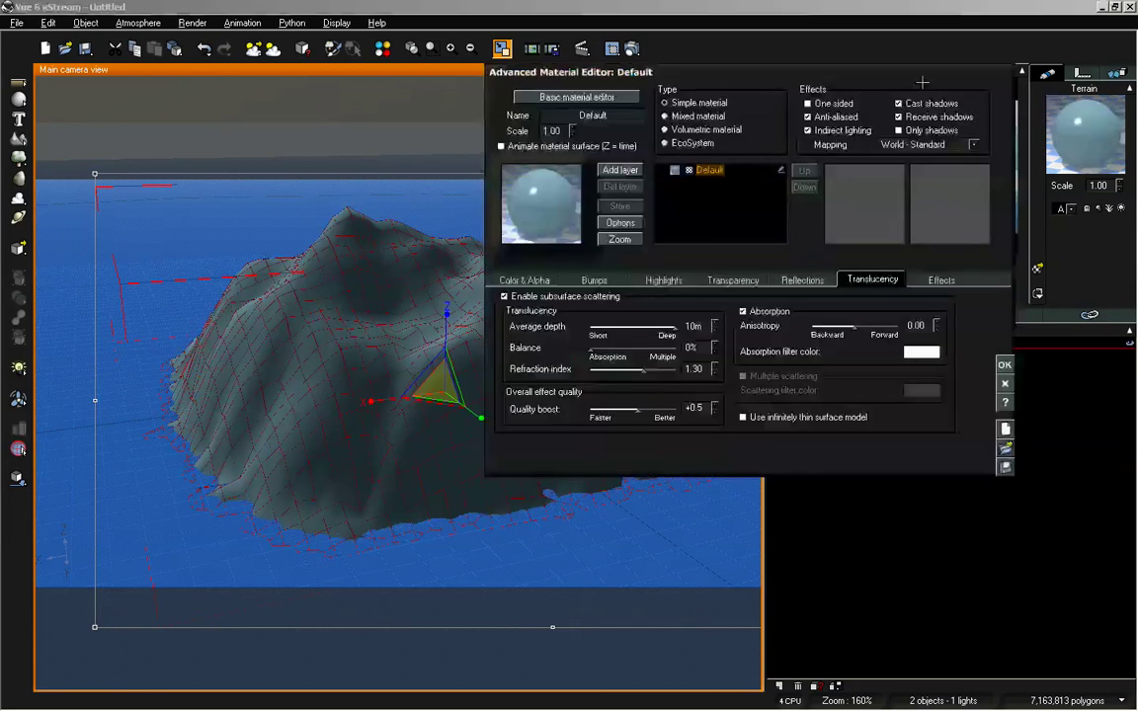
pyautogui.moveTo(921, 76); pyautogui.dragTo(655, 92)
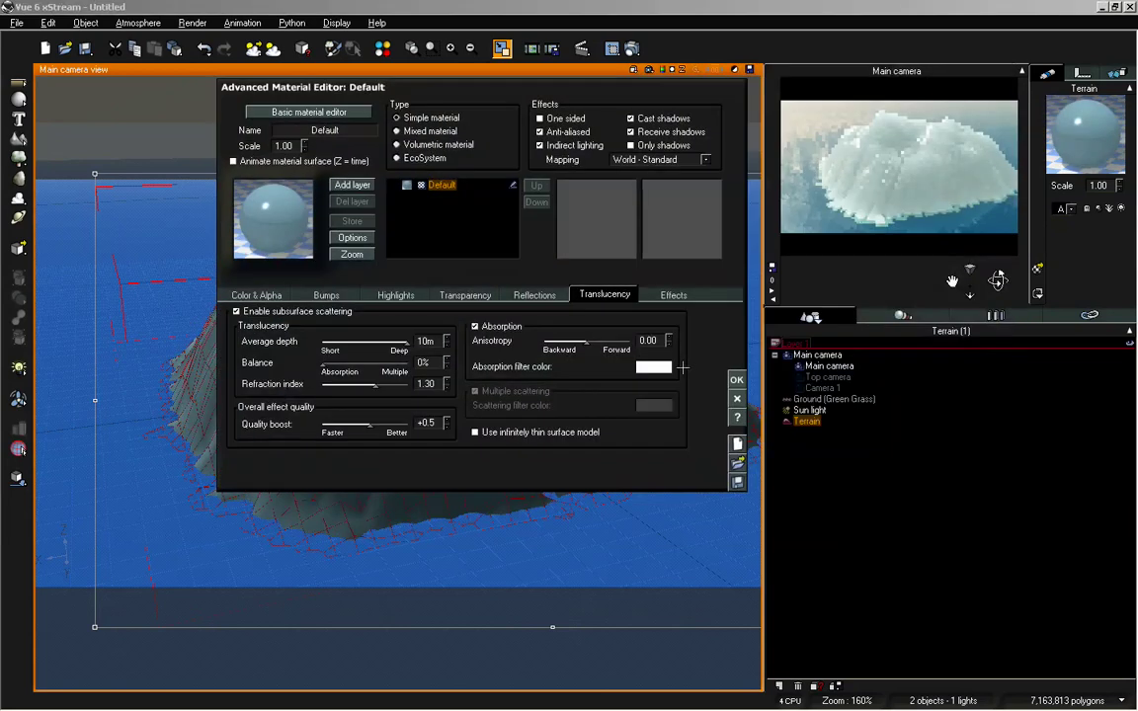
pyautogui.click(667, 296)
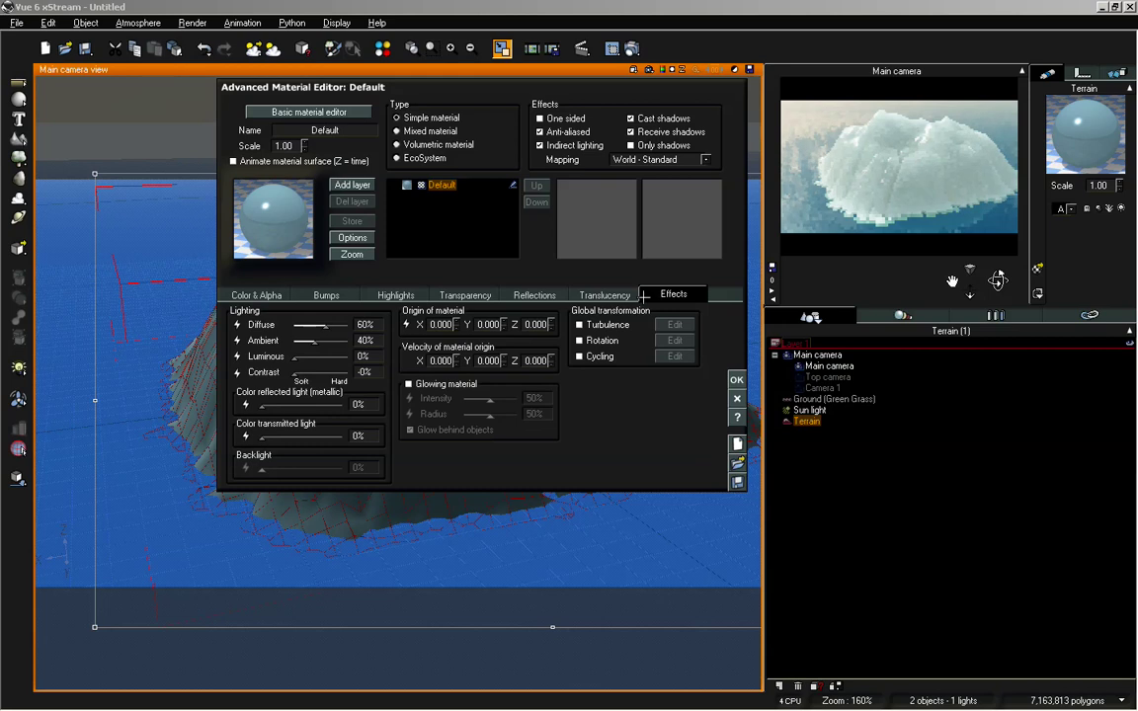
pyautogui.click(602, 295)
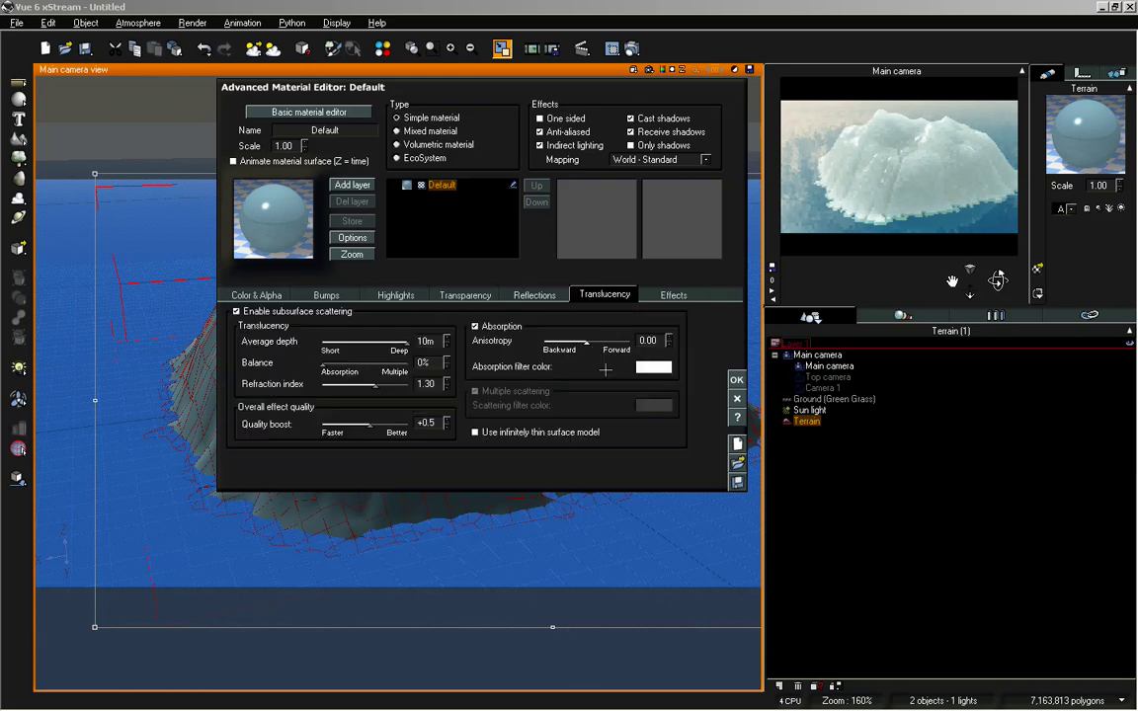
pyautogui.rightClick(658, 368)
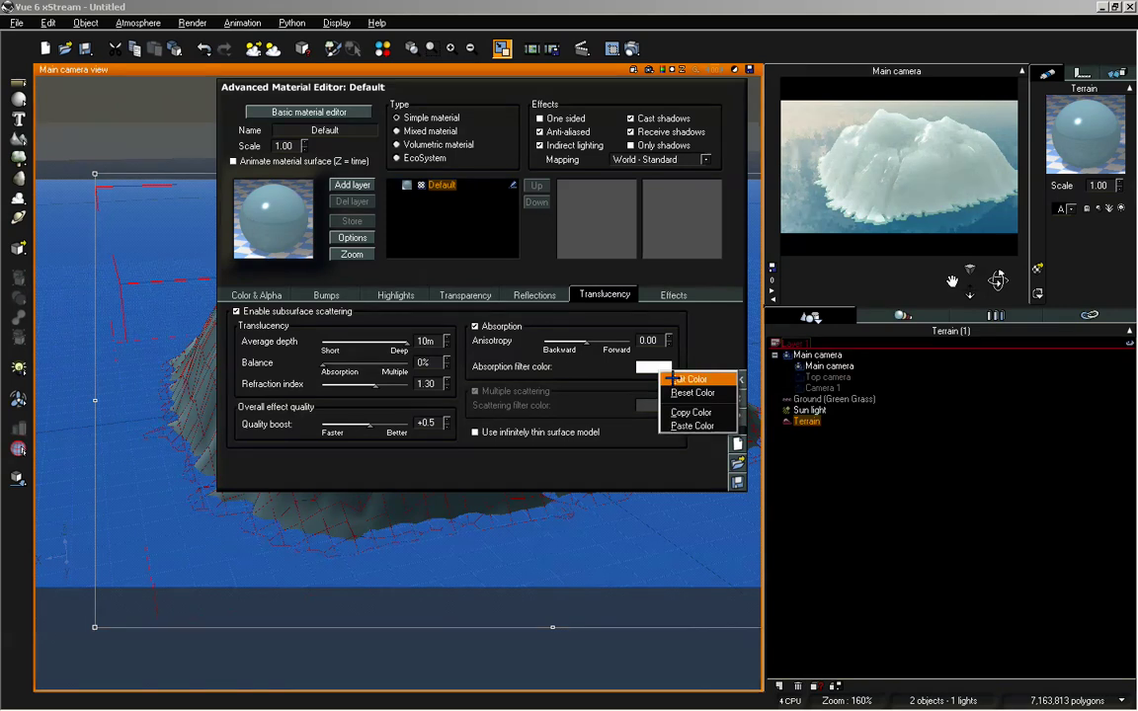
pyautogui.click(673, 376)
pyautogui.click(595, 427)
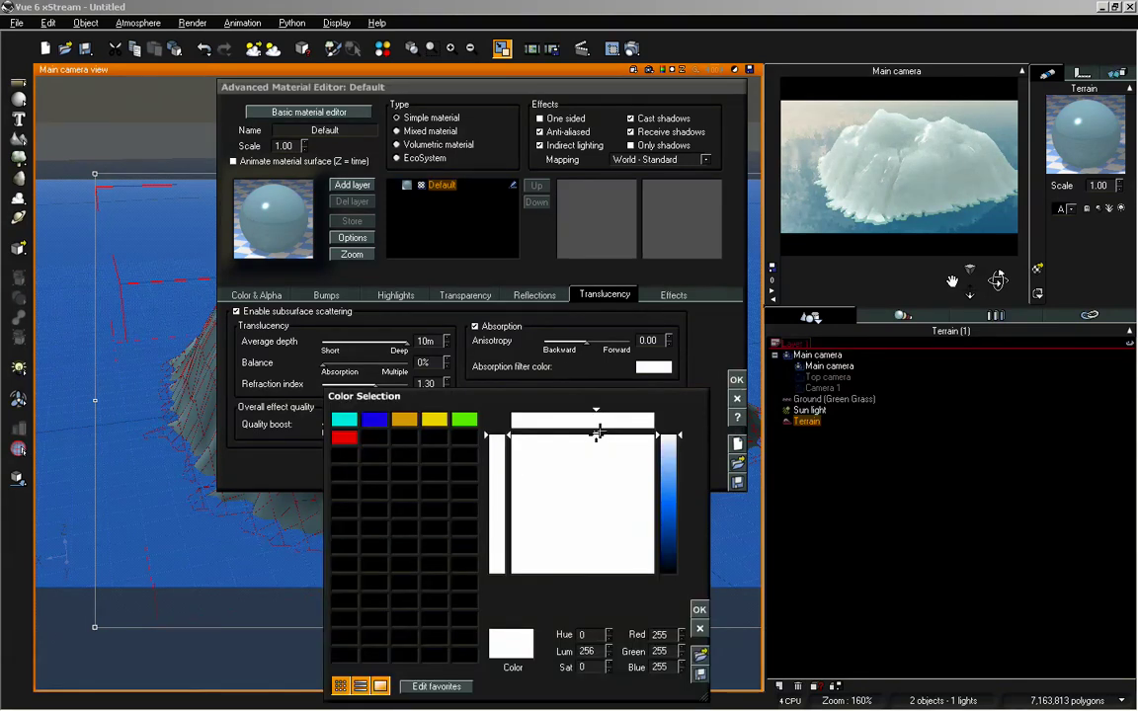
pyautogui.click(672, 443)
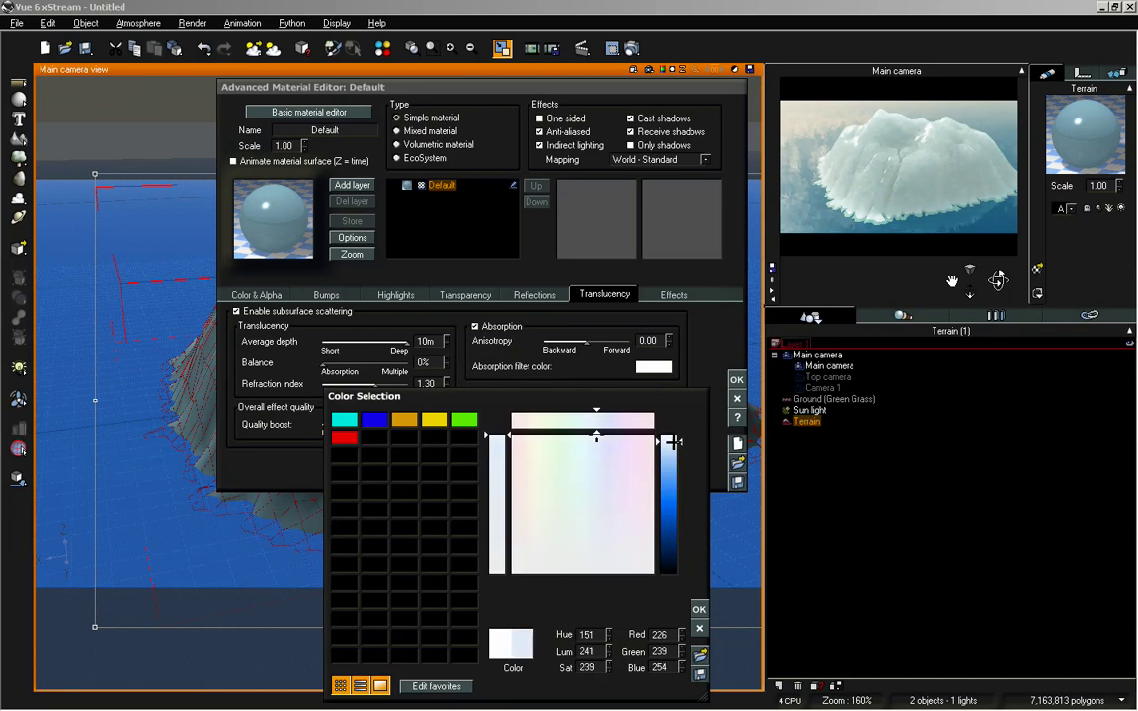
pyautogui.click(671, 445)
pyautogui.moveTo(595, 435); pyautogui.dragTo(591, 435)
pyautogui.moveTo(671, 441); pyautogui.dragTo(670, 438)
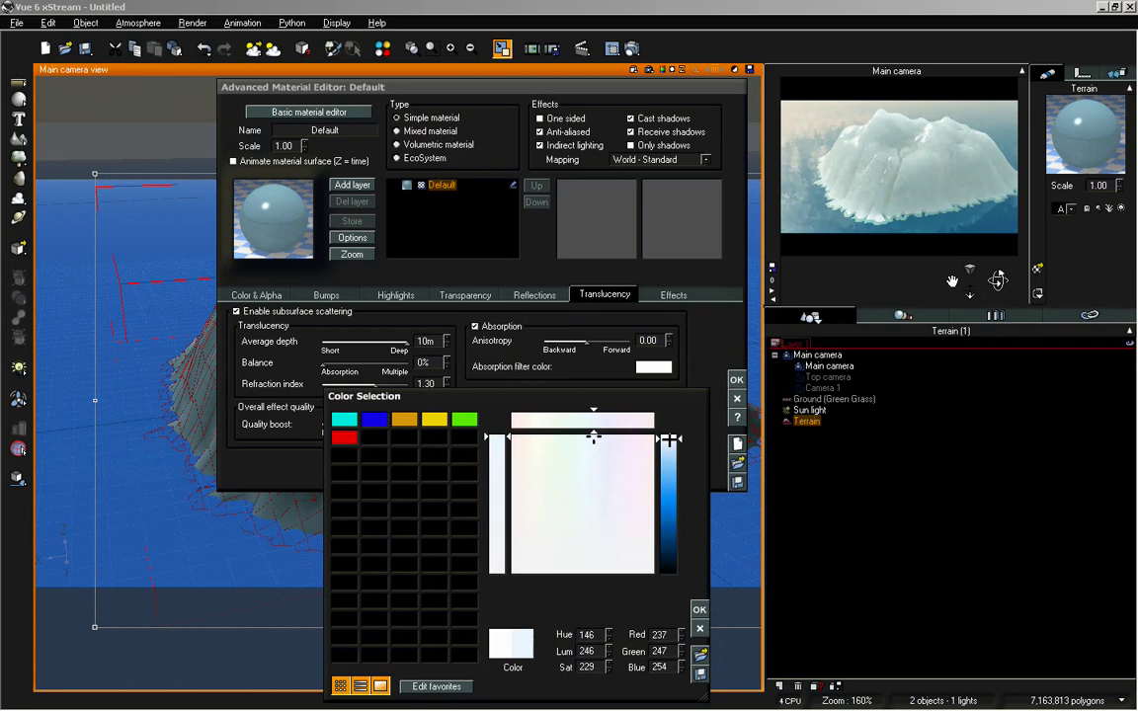
pyautogui.click(700, 609)
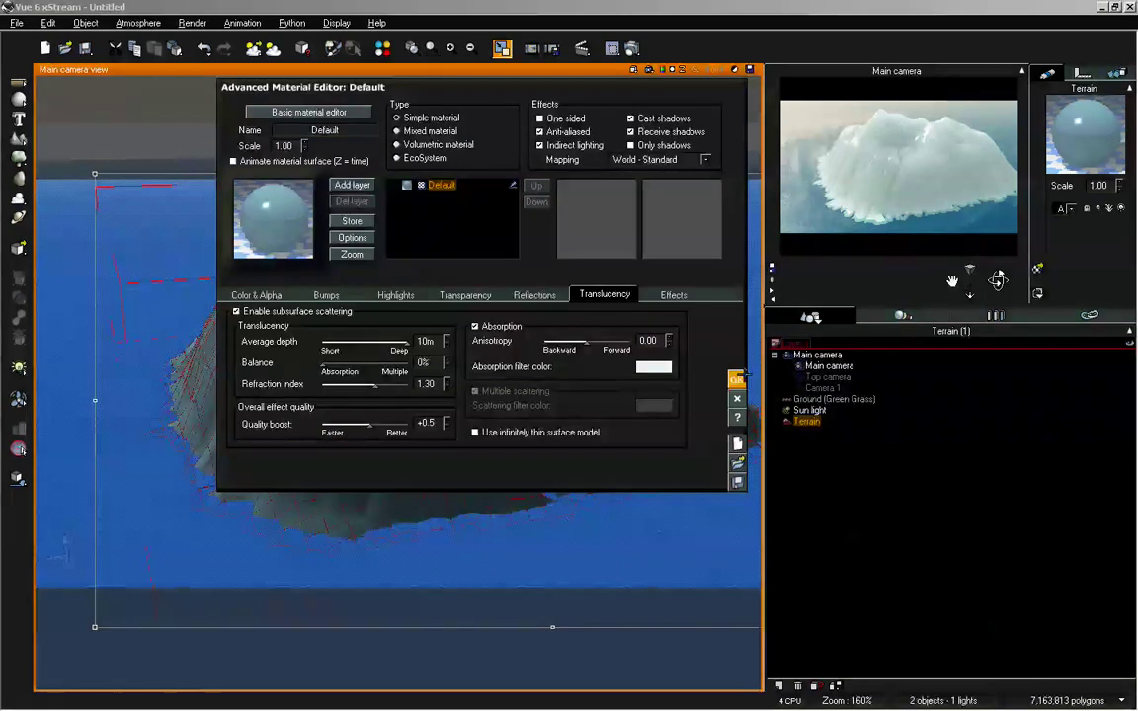
pyautogui.click(737, 380)
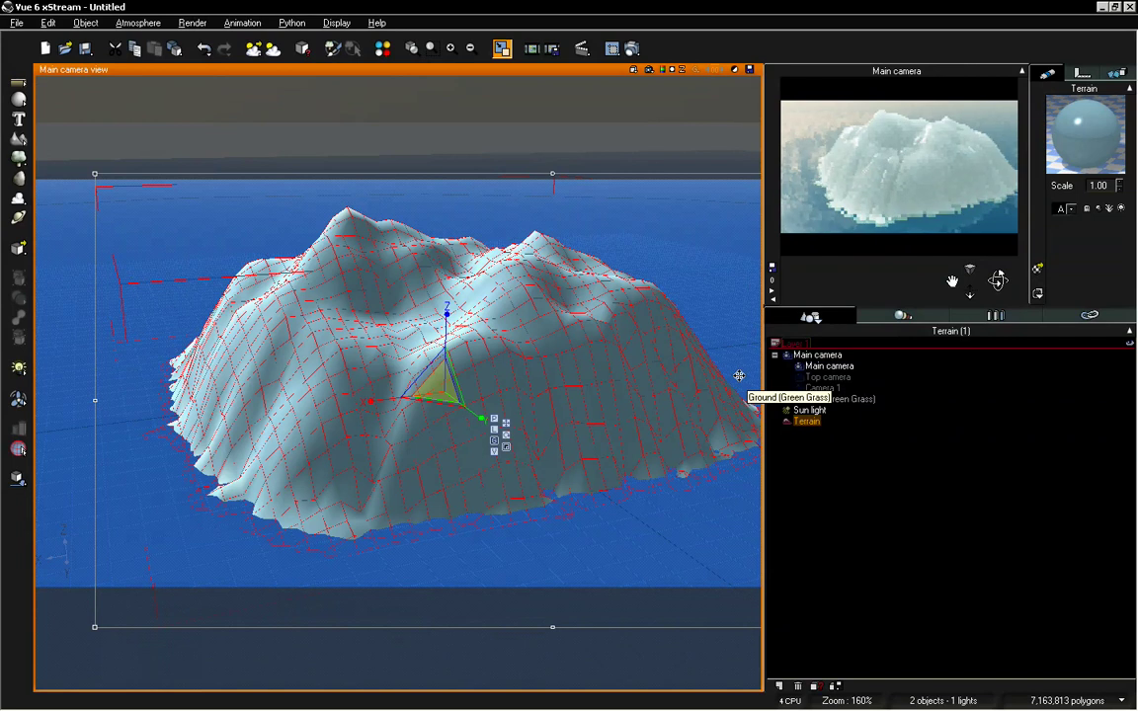
# Step: Deepen the terrain material's absorption filter color to RGB 216, 239, 252 and accept the material
pyautogui.rightClick(1079, 127)
pyautogui.click(1069, 132)
pyautogui.moveTo(708, 69); pyautogui.dragTo(477, 71)
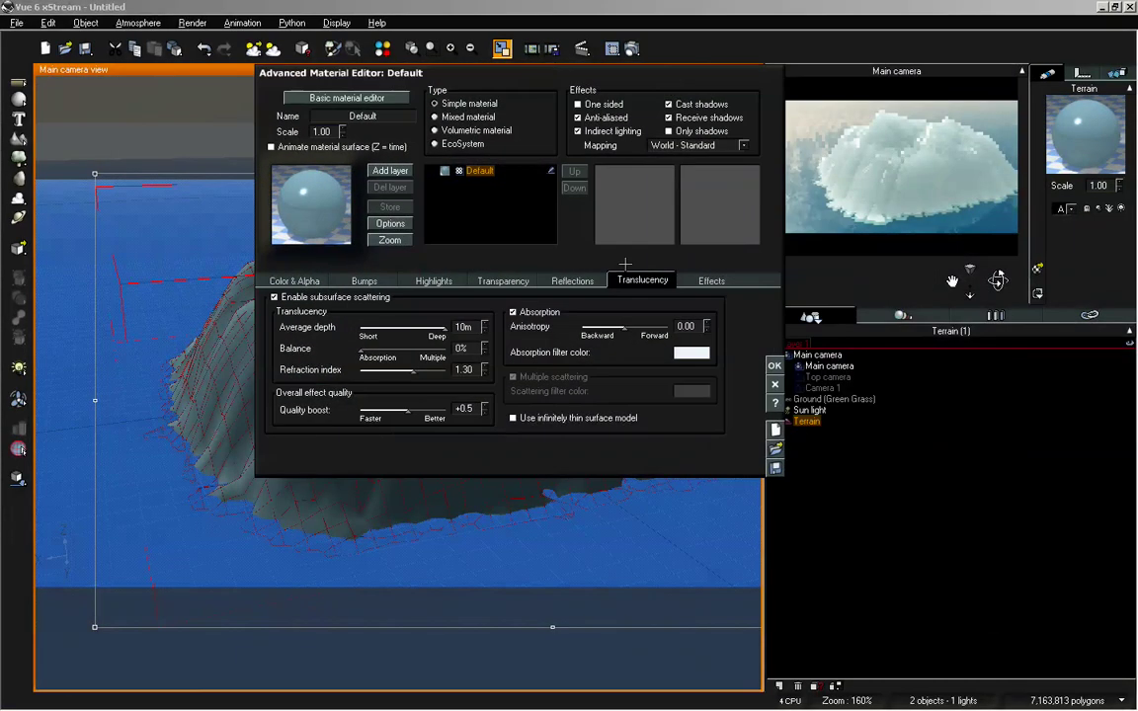
pyautogui.rightClick(694, 355)
pyautogui.click(703, 364)
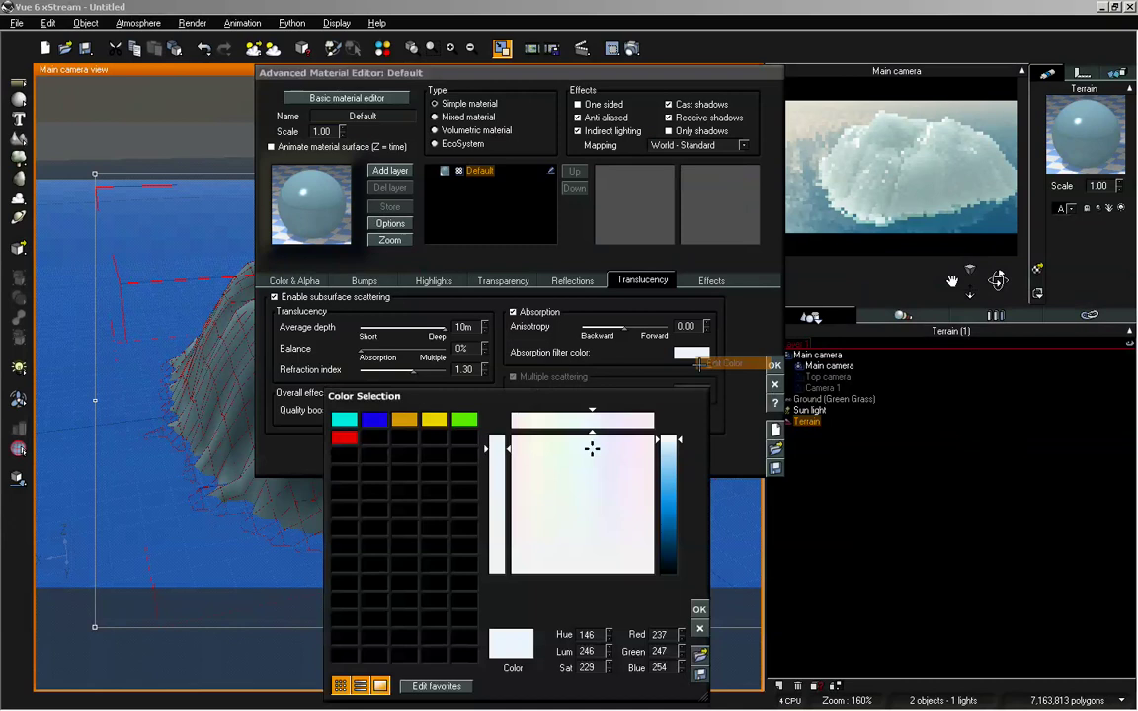
pyautogui.click(671, 442)
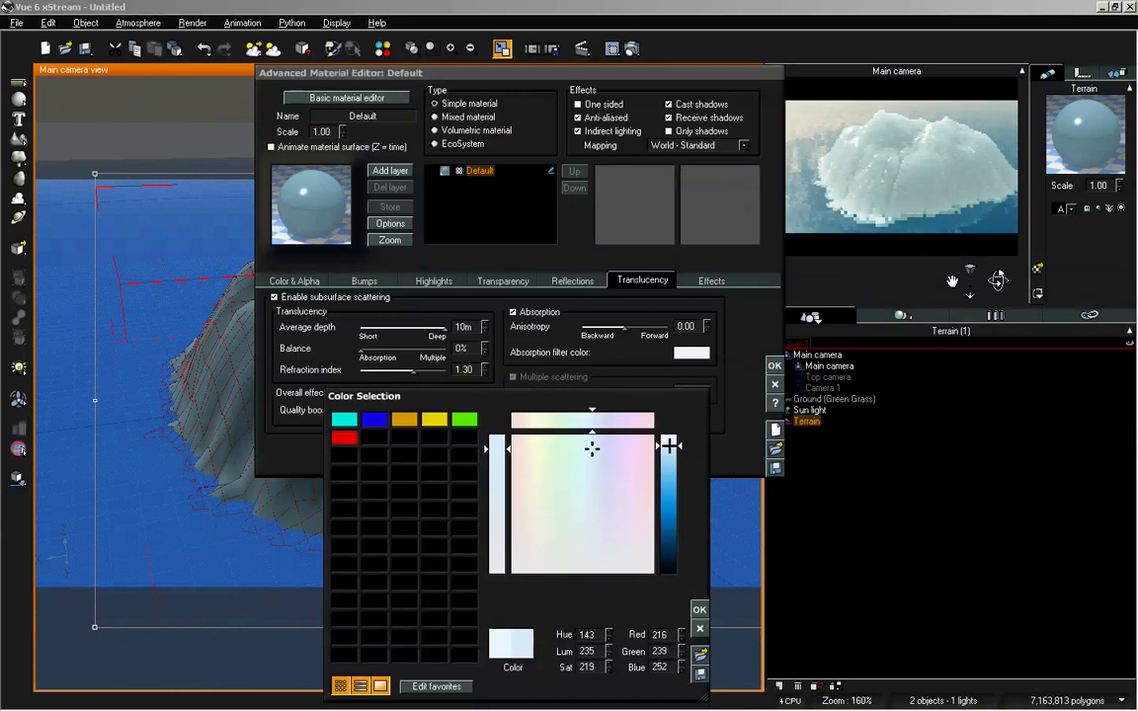
pyautogui.click(700, 609)
pyautogui.click(775, 361)
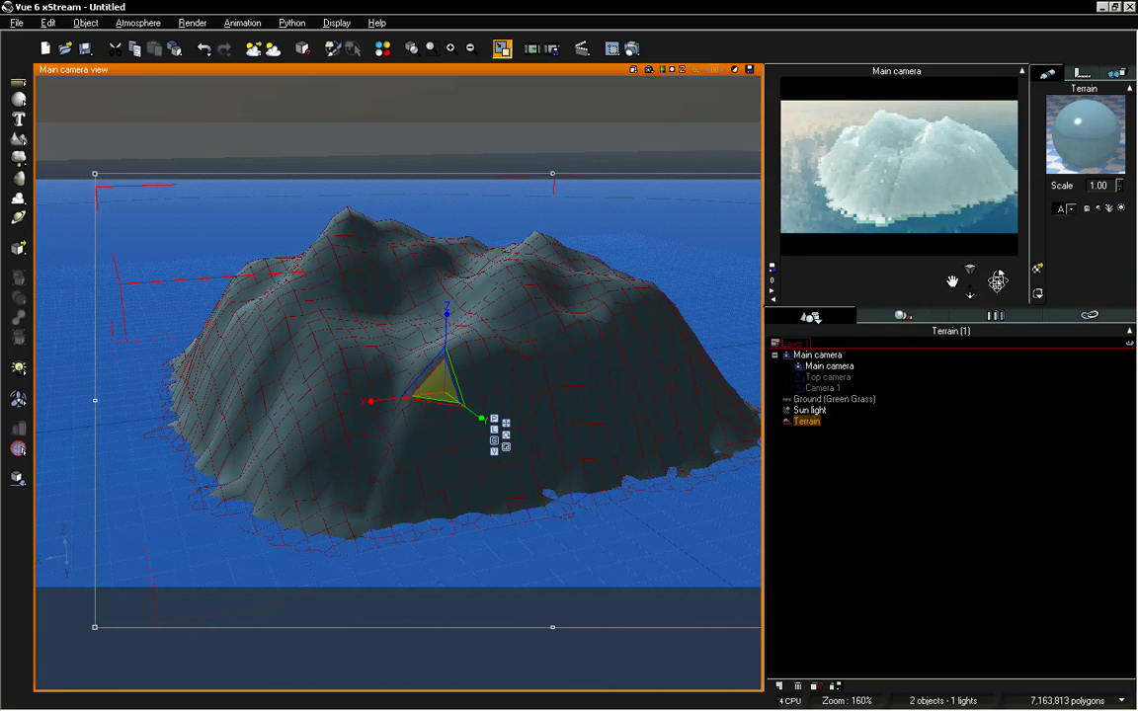
# Step: Lower the main camera toward the water and reframe the iceberg slightly closer with the horizon in view
pyautogui.moveTo(998, 279); pyautogui.dragTo(993, 284)
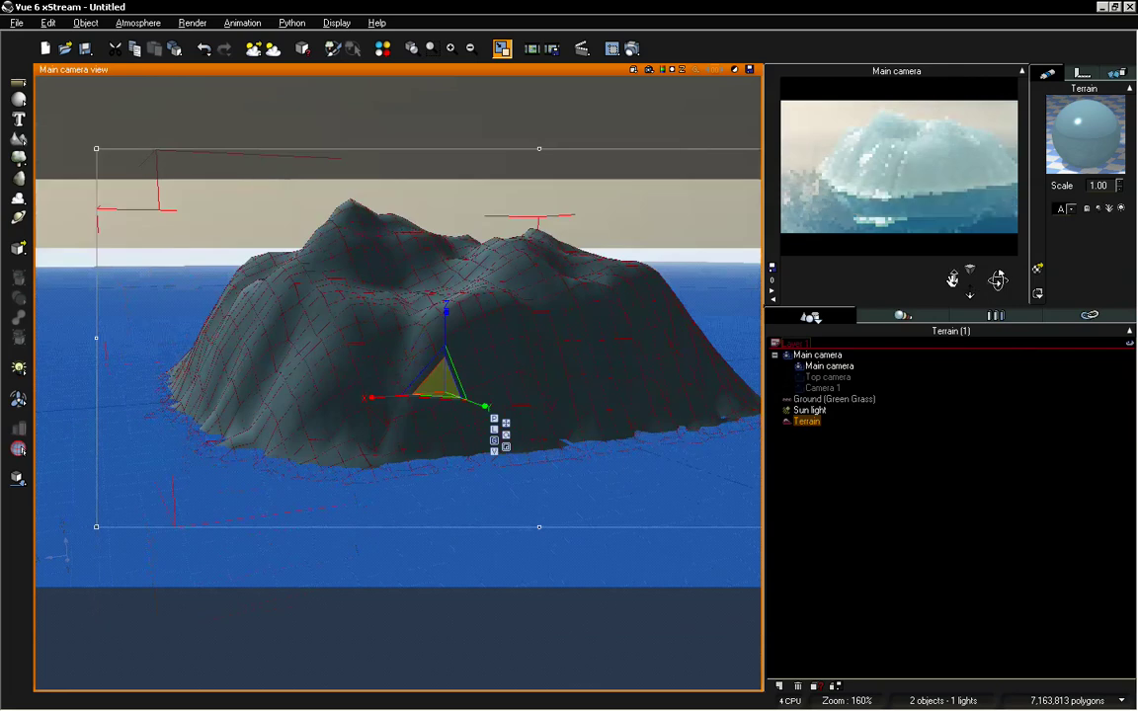
pyautogui.moveTo(999, 279); pyautogui.dragTo(999, 277)
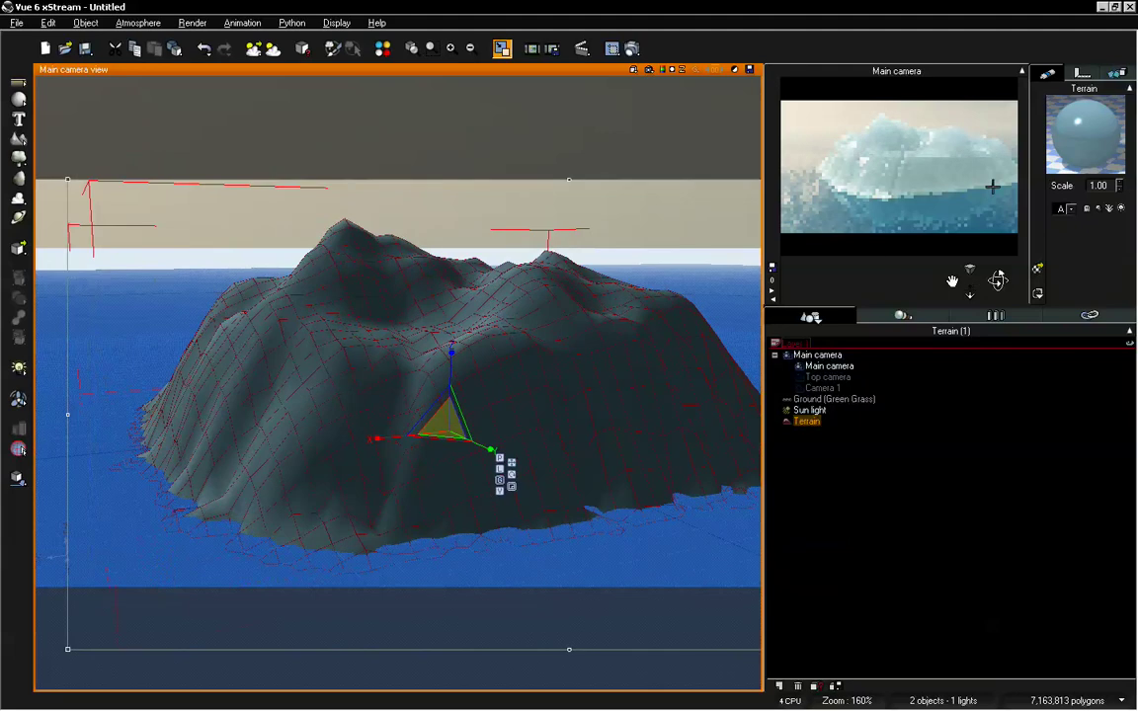
# Step: Open the terrain material's bump production function for editing
pyautogui.doubleClick(1064, 129)
pyautogui.moveTo(761, 75); pyautogui.dragTo(510, 88)
pyautogui.click(344, 291)
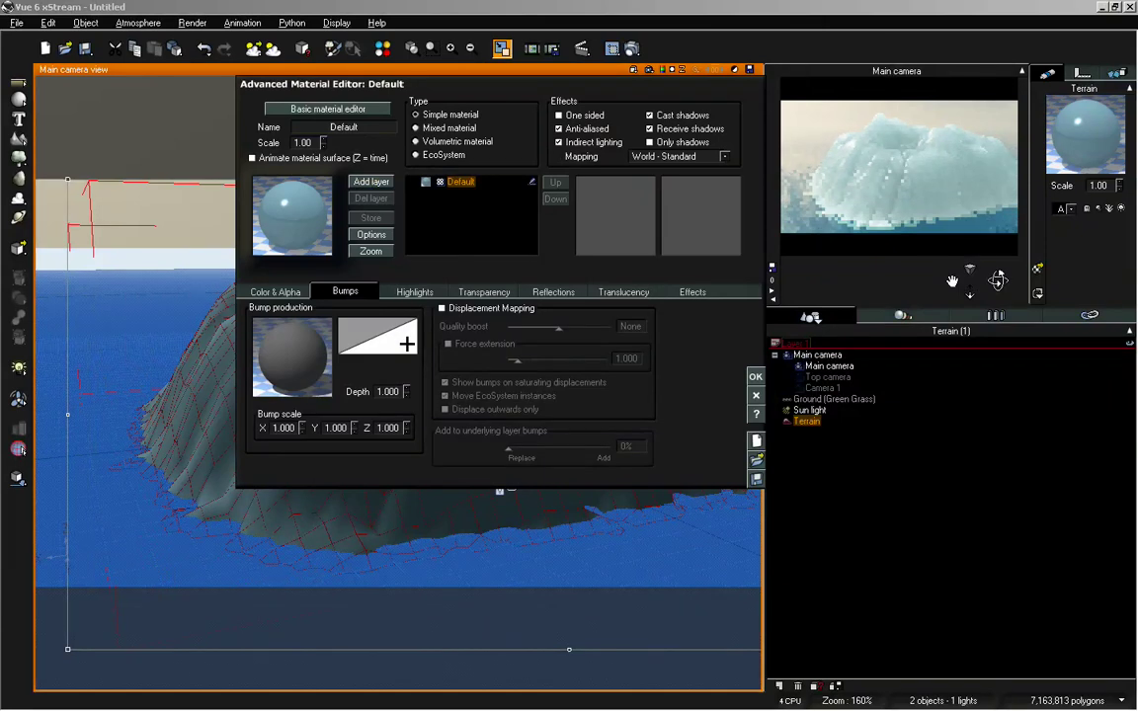
pyautogui.rightClick(301, 333)
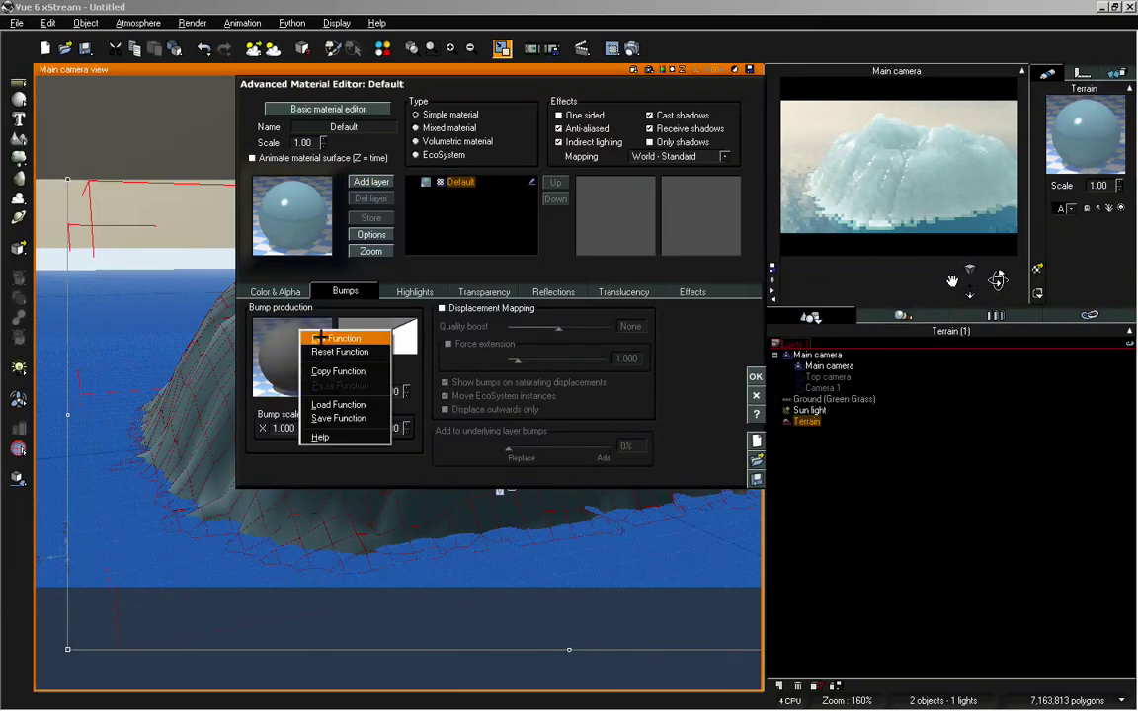
pyautogui.click(326, 338)
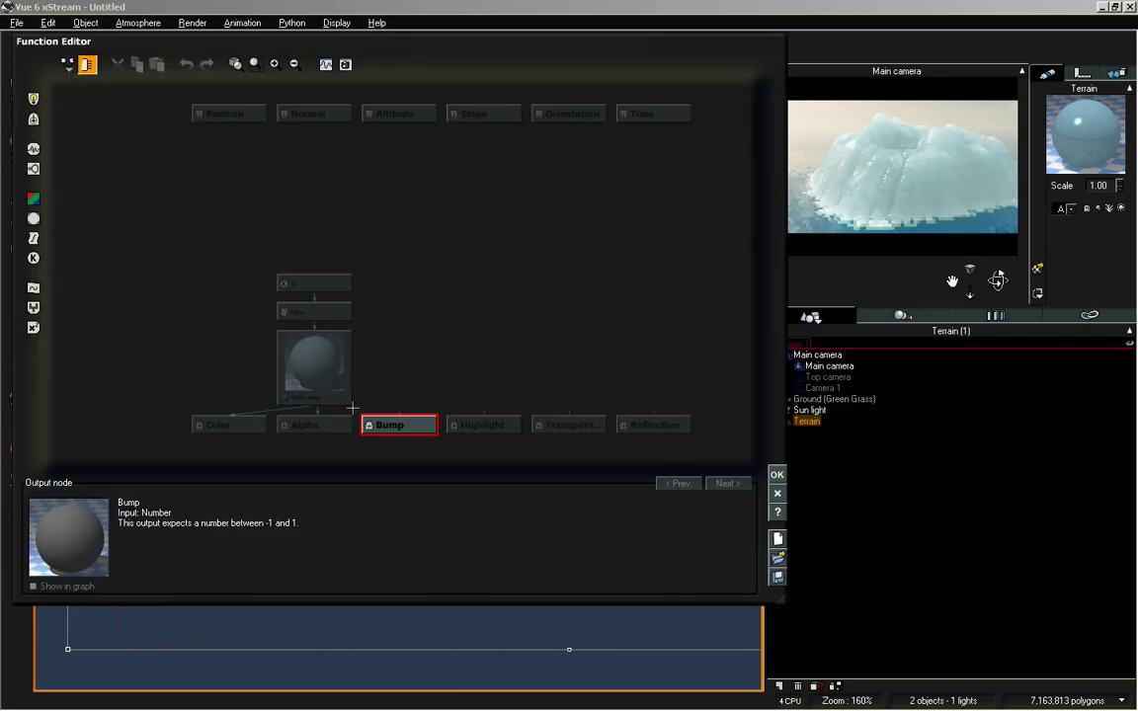
pyautogui.click(33, 148)
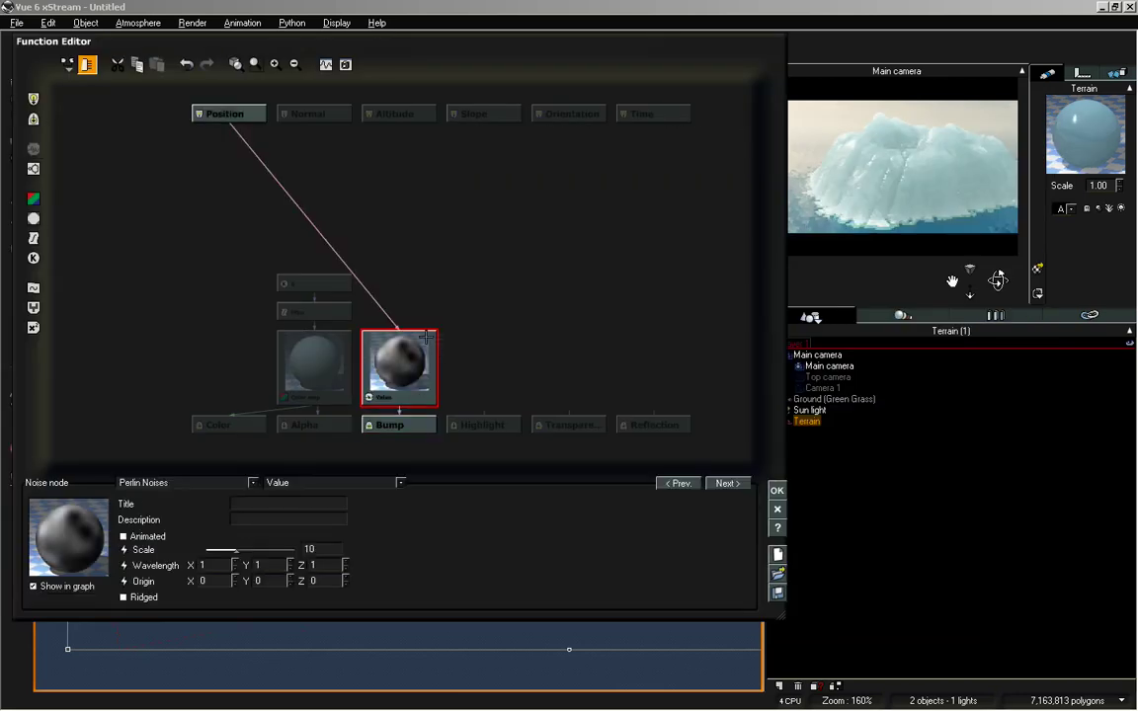
pyautogui.moveTo(438, 362); pyautogui.dragTo(422, 341)
pyautogui.press('Delete')
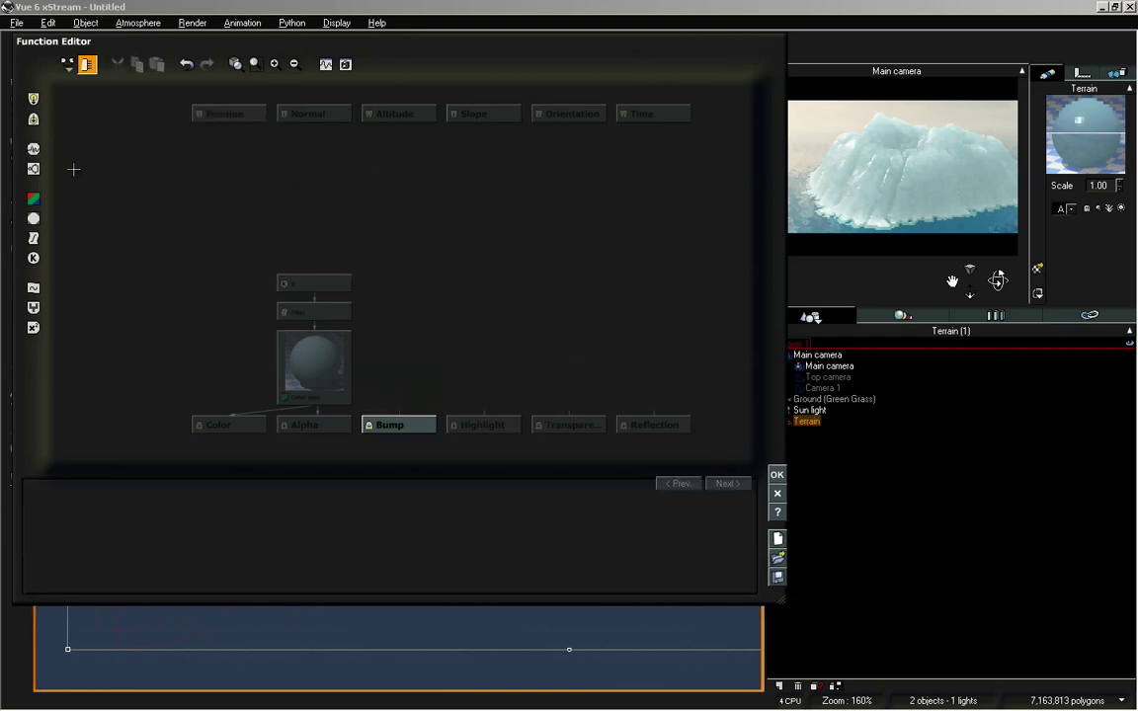
# Step: Add a Simple Fractal node to the Bump output with a gain of about 0.59, and accept the function and material
pyautogui.click(32, 169)
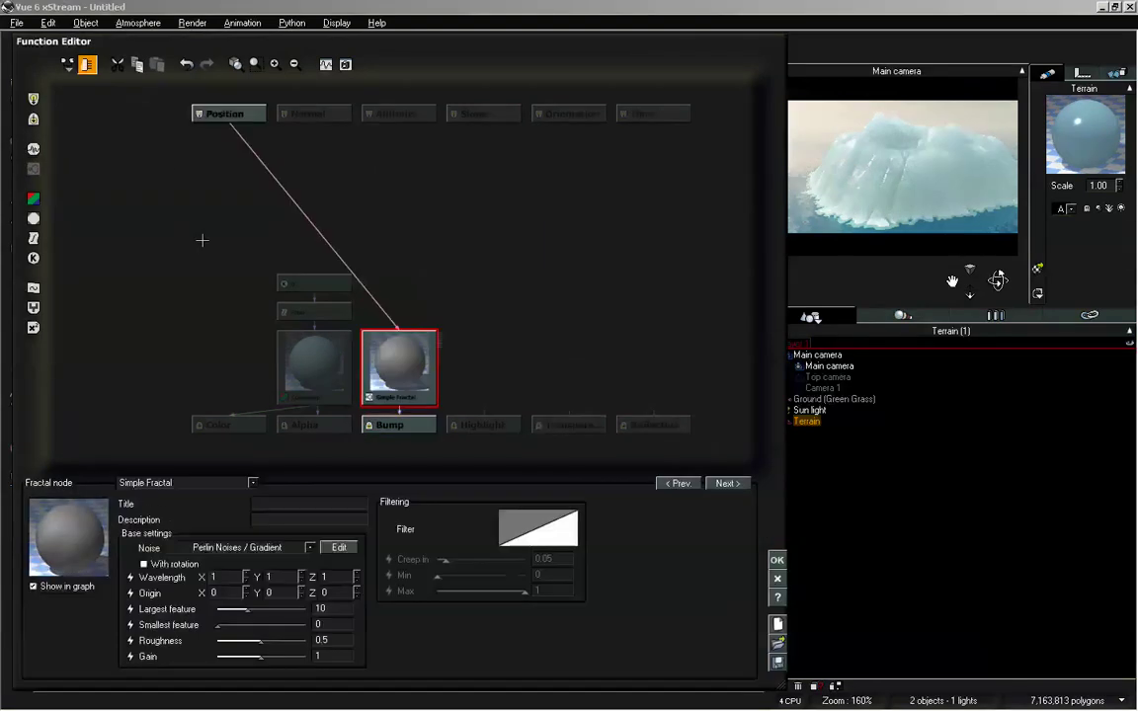
pyautogui.moveTo(377, 337); pyautogui.dragTo(376, 259)
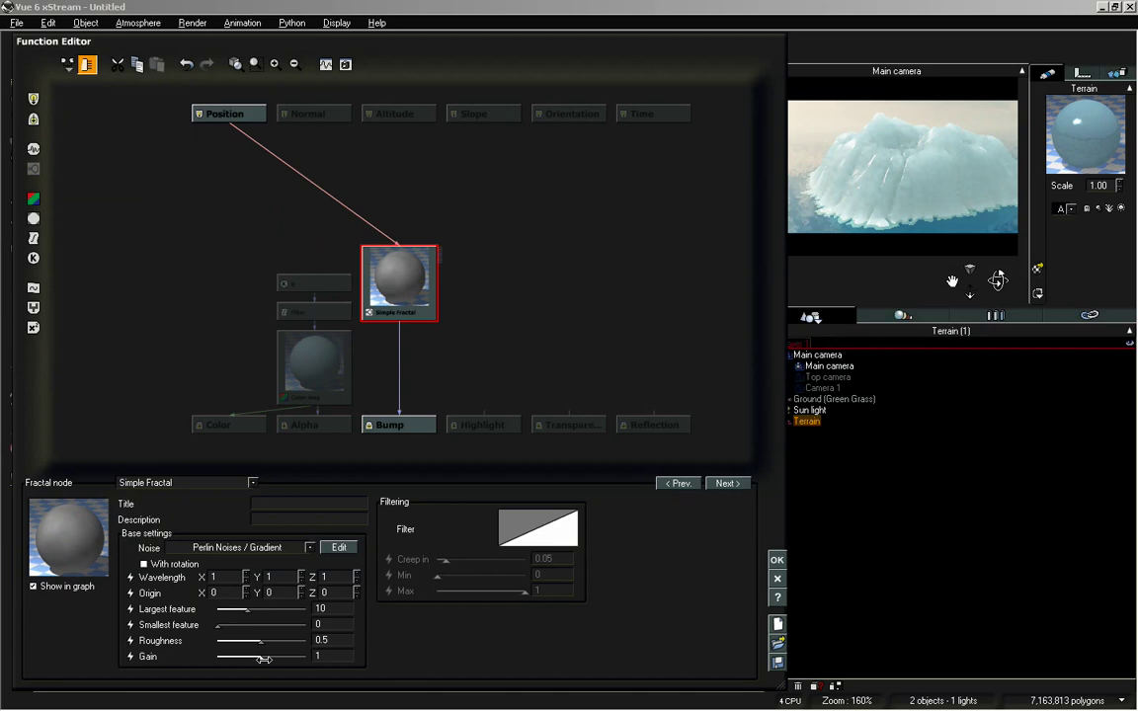
pyautogui.moveTo(264, 659); pyautogui.dragTo(250, 658)
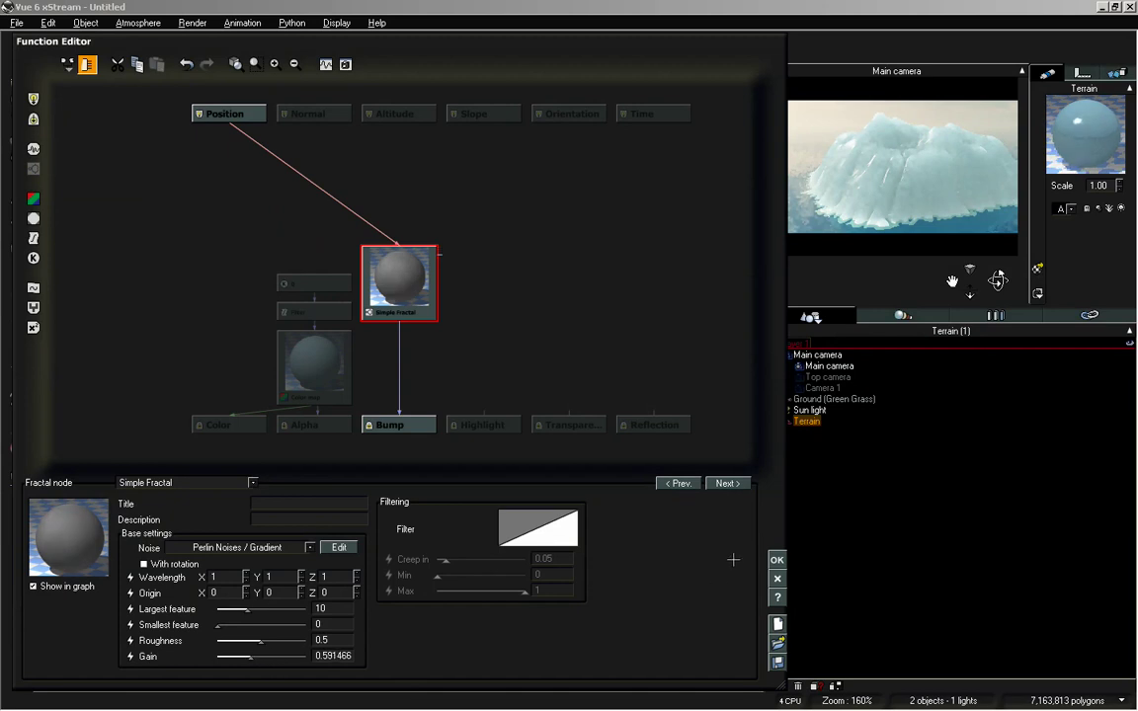
pyautogui.click(777, 561)
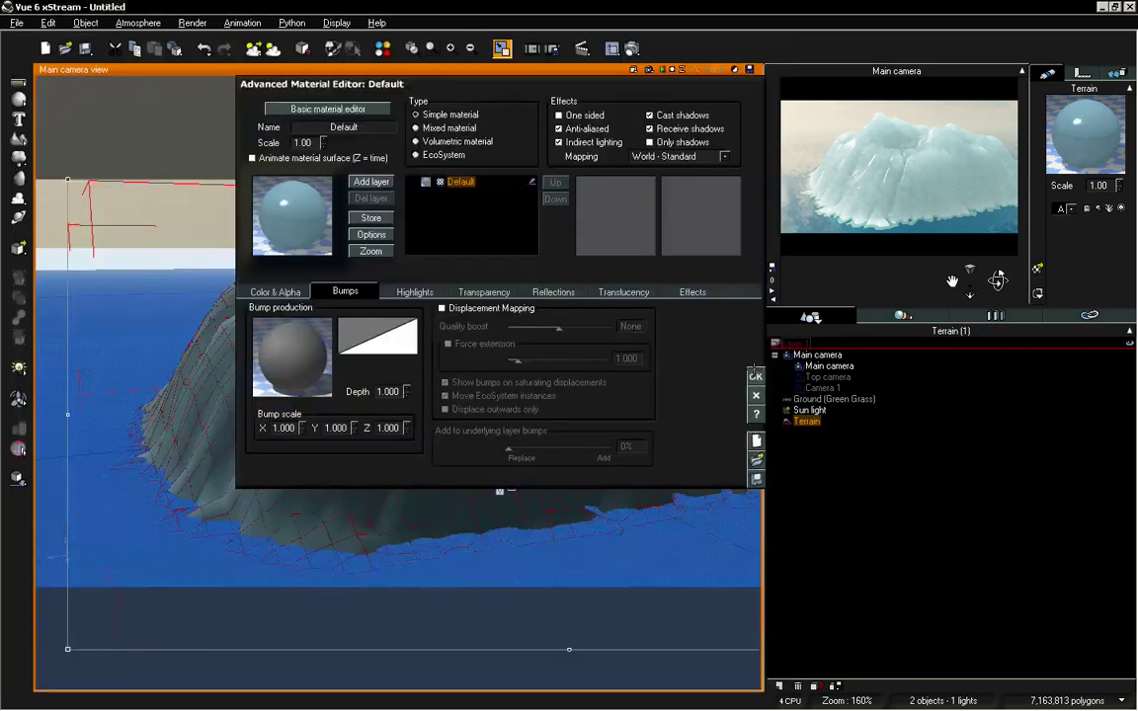
pyautogui.click(755, 375)
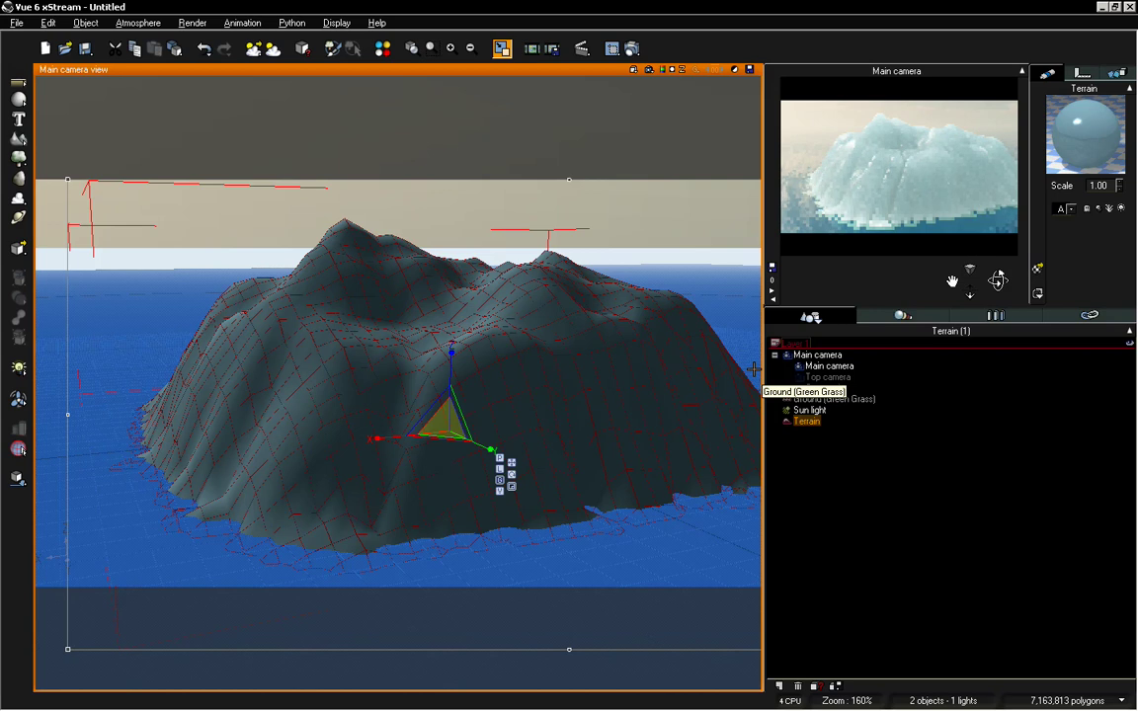
# Step: Paint a light Pebbles effect onto the iceberg terrain's slopes in the Terrain Editor, with the brush flow near its minimum
pyautogui.doubleClick(516, 348)
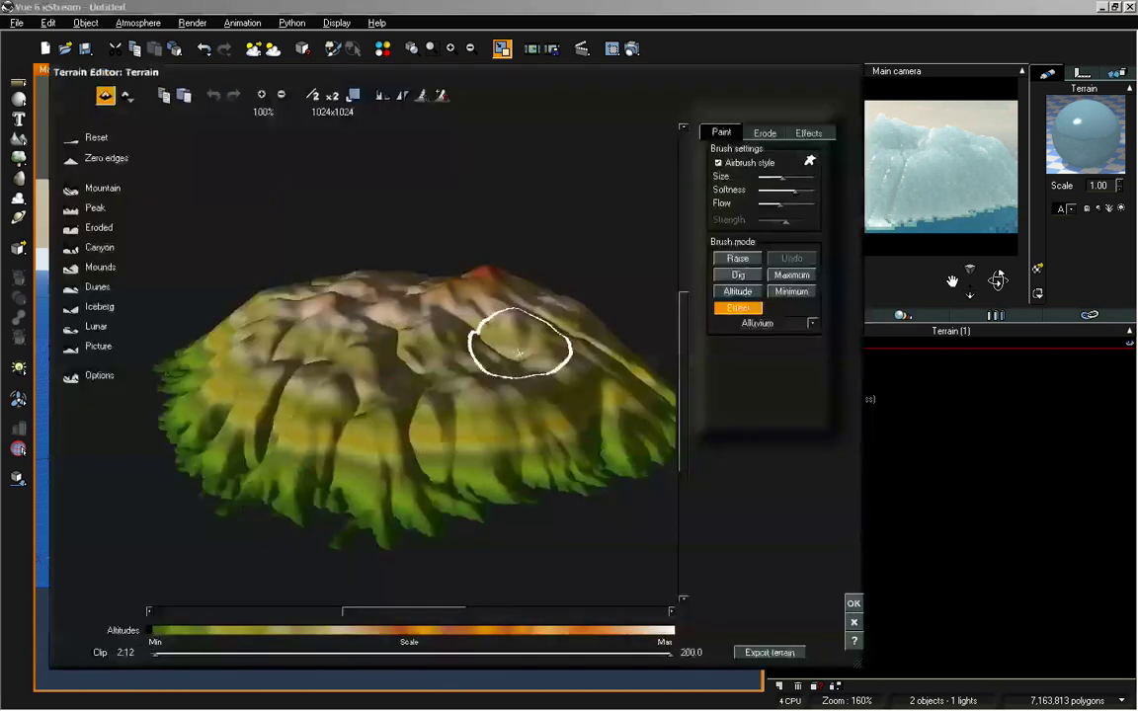
pyautogui.moveTo(525, 356)
pyautogui.mouseDown()
pyautogui.moveTo(597, 356)
pyautogui.moveTo(539, 373)
pyautogui.moveTo(524, 357)
pyautogui.mouseUp()
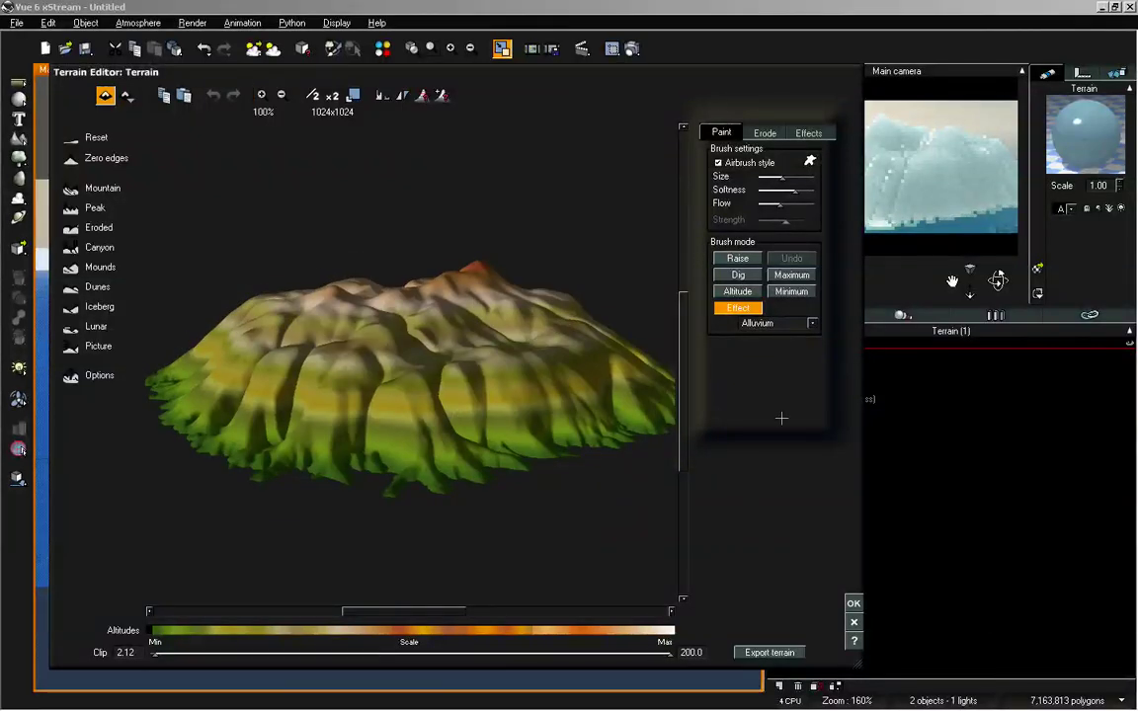
pyautogui.click(787, 322)
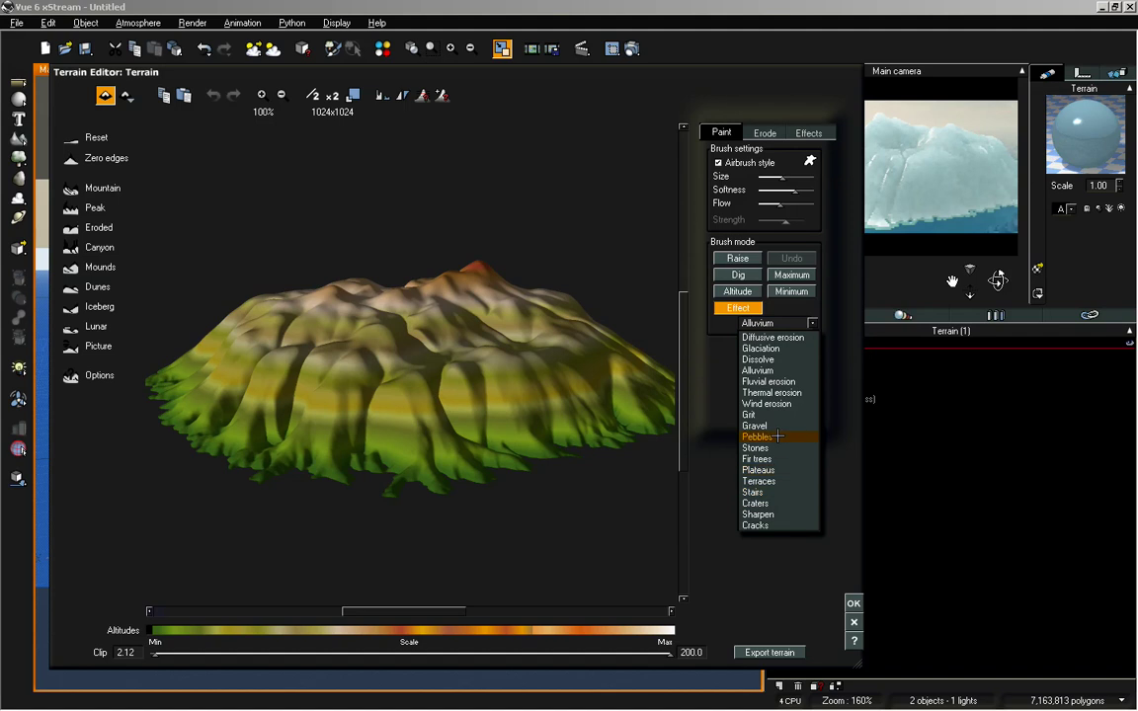
pyautogui.click(783, 436)
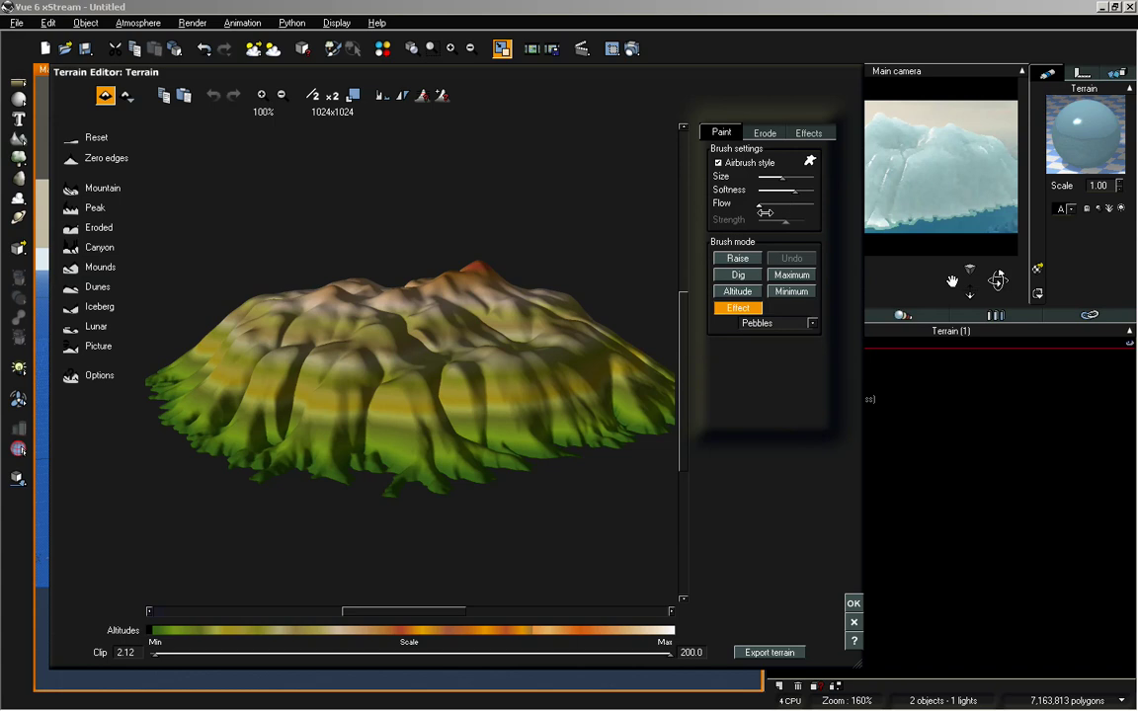
pyautogui.moveTo(435, 370); pyautogui.dragTo(486, 386, button='right')
pyautogui.click(262, 95)
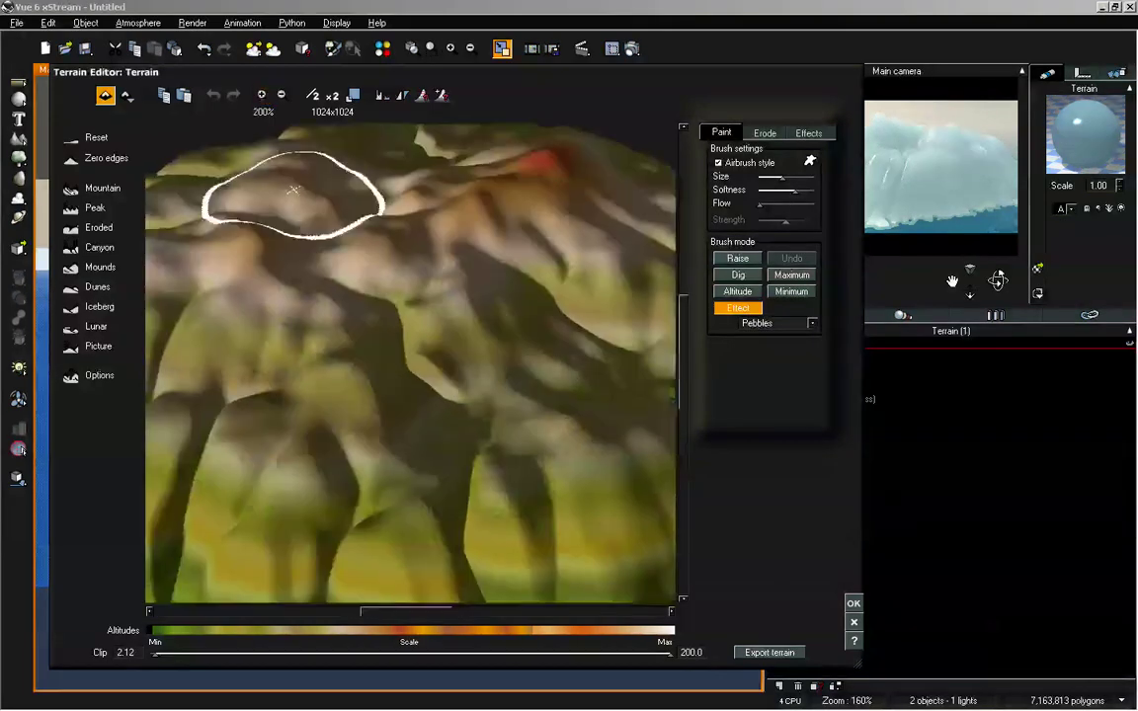
pyautogui.moveTo(427, 321)
pyautogui.mouseDown()
pyautogui.moveTo(445, 325)
pyautogui.moveTo(477, 299)
pyautogui.moveTo(457, 329)
pyautogui.mouseUp()
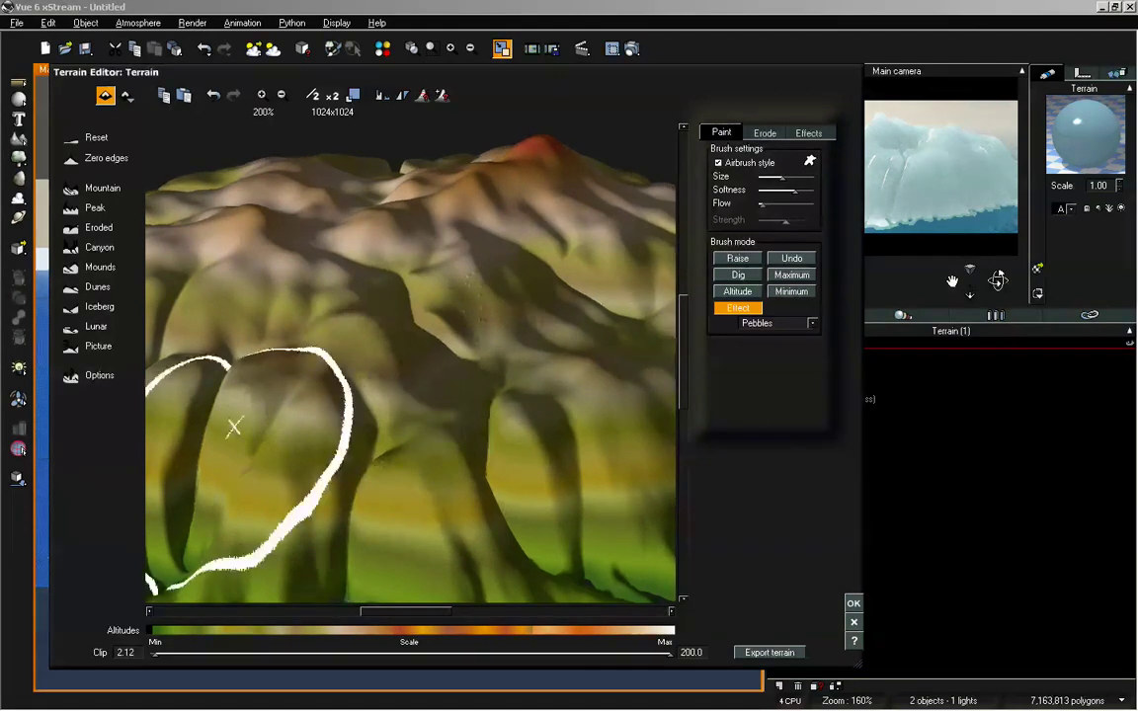
pyautogui.moveTo(483, 392); pyautogui.dragTo(513, 412, button='right')
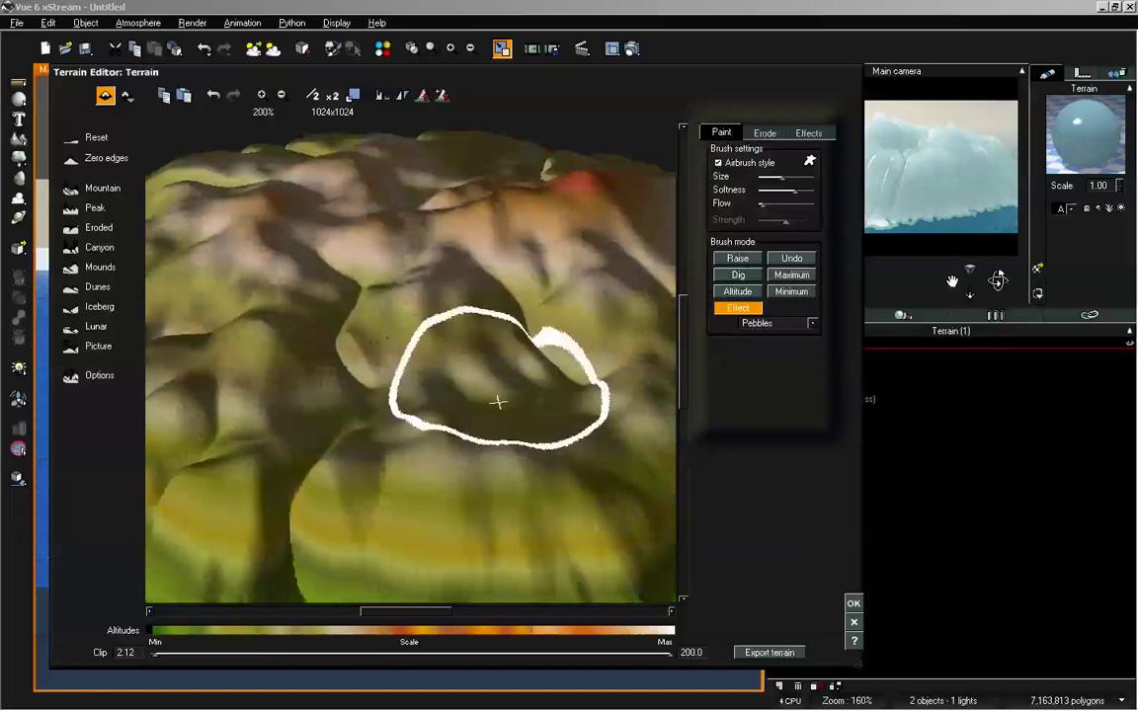
# Step: Paint a light Grit effect onto the iceberg terrain's slopes with the effect brush
pyautogui.click(768, 322)
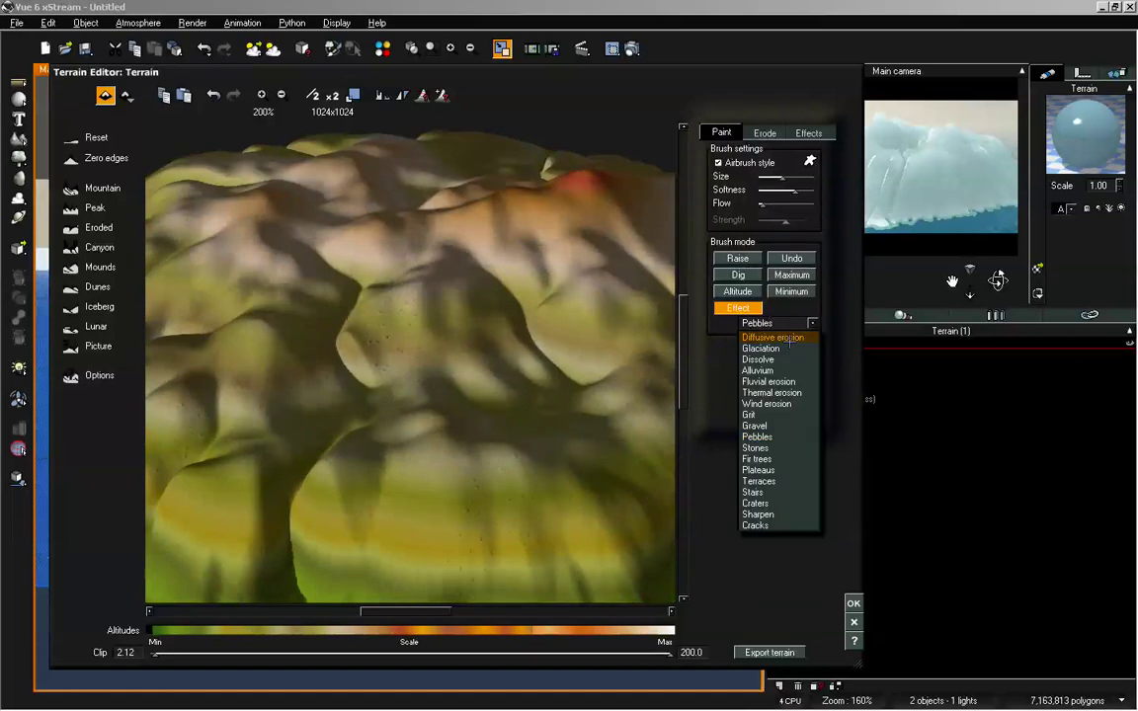
pyautogui.click(749, 415)
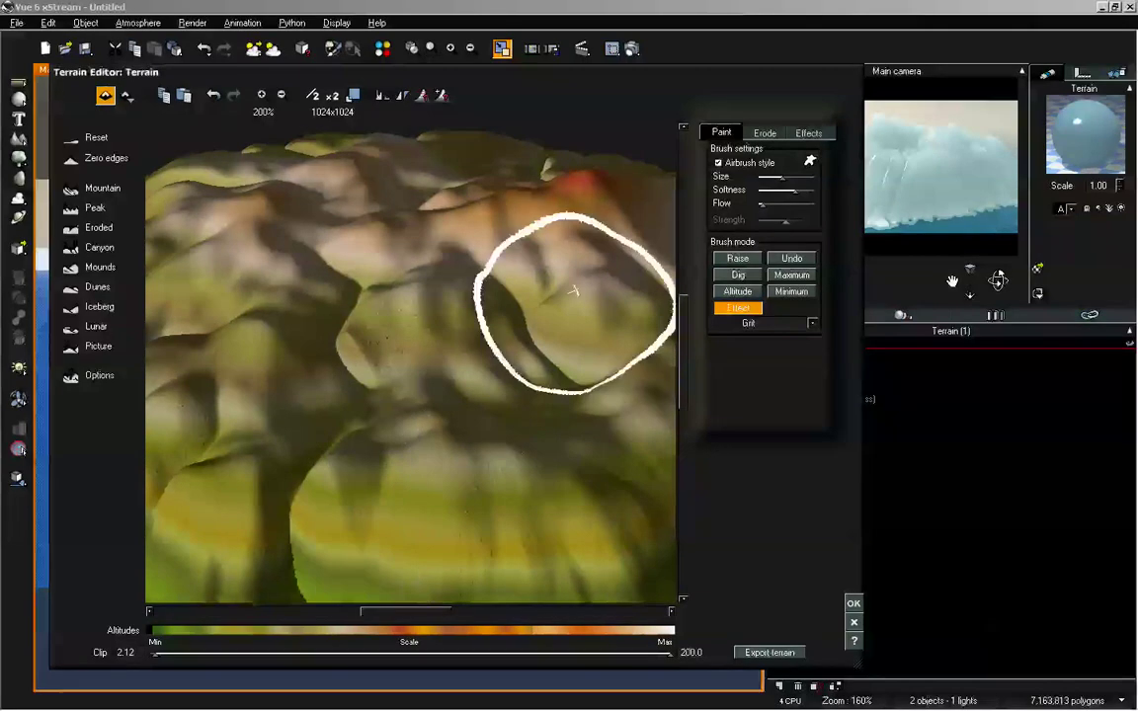
pyautogui.moveTo(260, 409); pyautogui.dragTo(362, 407, button='right')
pyautogui.moveTo(481, 524)
pyautogui.mouseDown(button='right')
pyautogui.moveTo(505, 409)
pyautogui.moveTo(516, 414)
pyautogui.mouseUp(button='right')
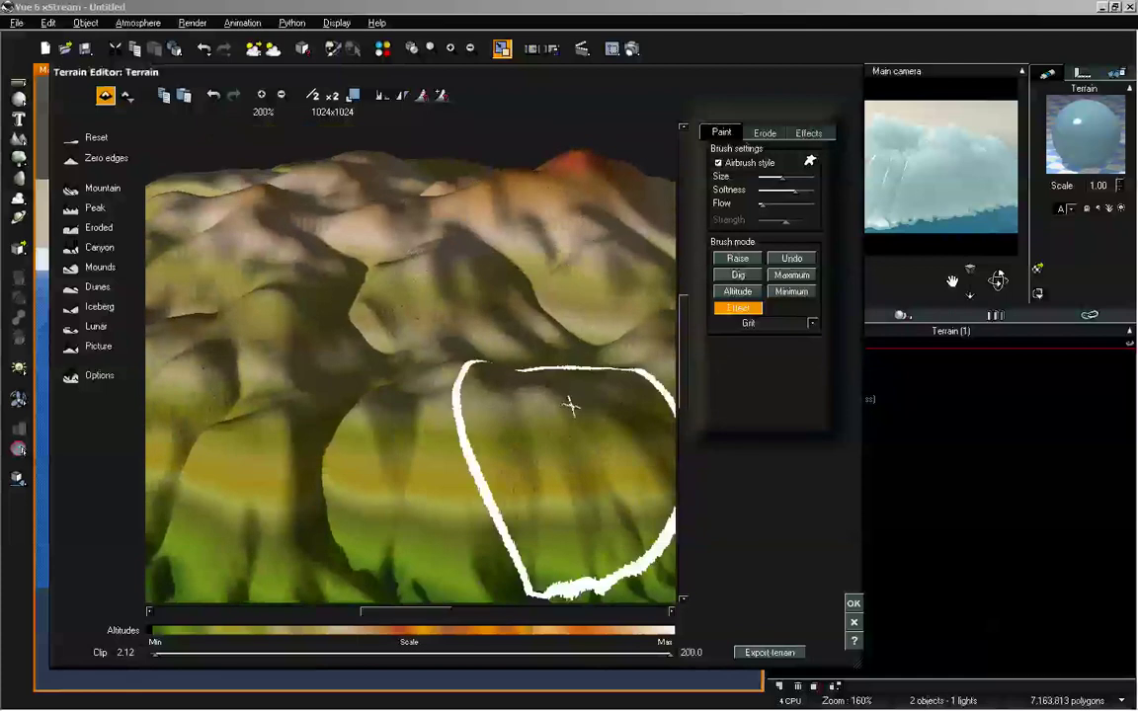
# Step: Paint a light Gravel effect across the terrain's slopes and accept the terrain edits
pyautogui.click(781, 323)
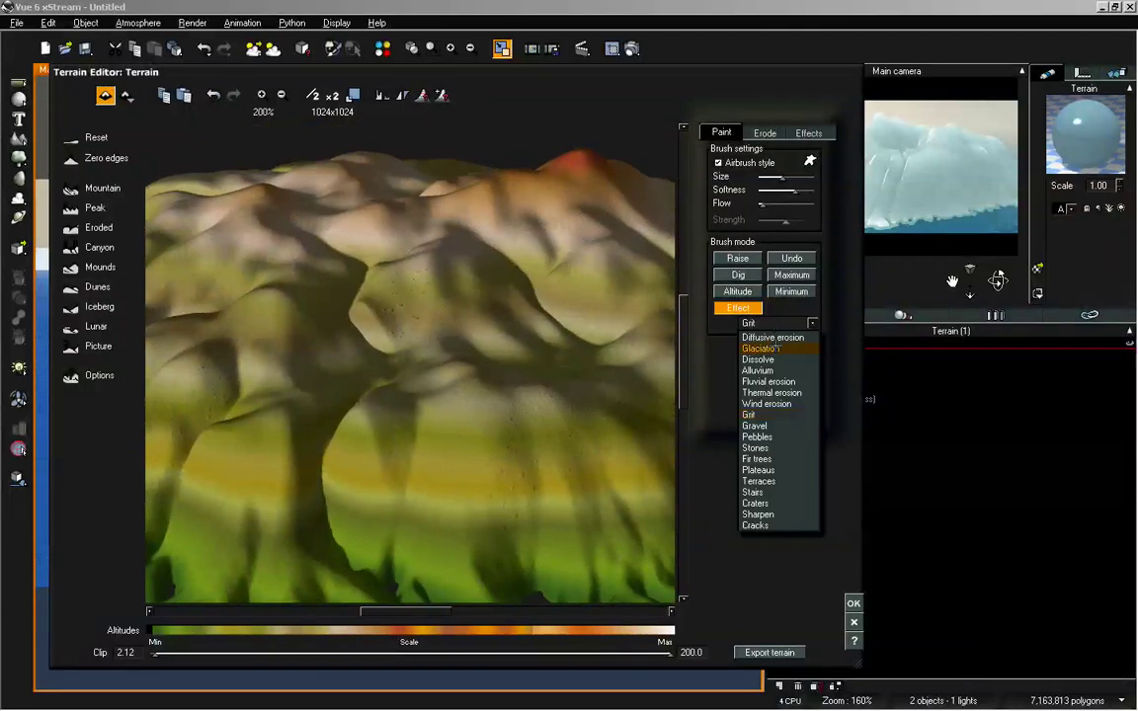
pyautogui.click(780, 426)
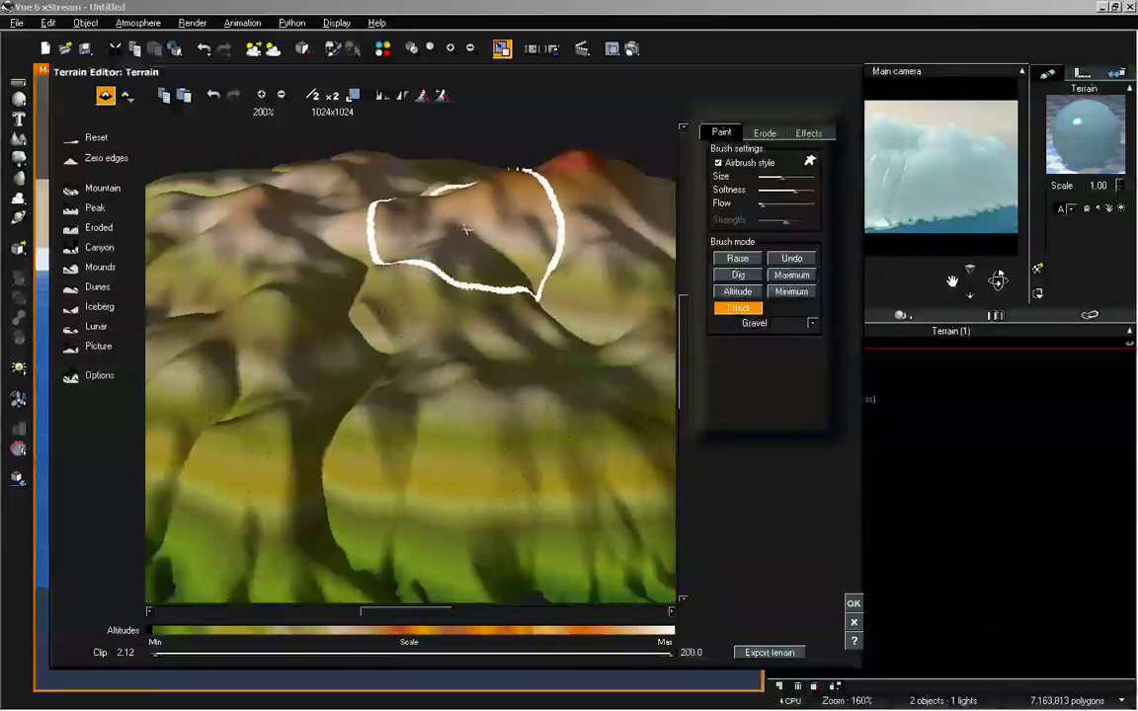
pyautogui.moveTo(578, 415); pyautogui.dragTo(603, 414, button='right')
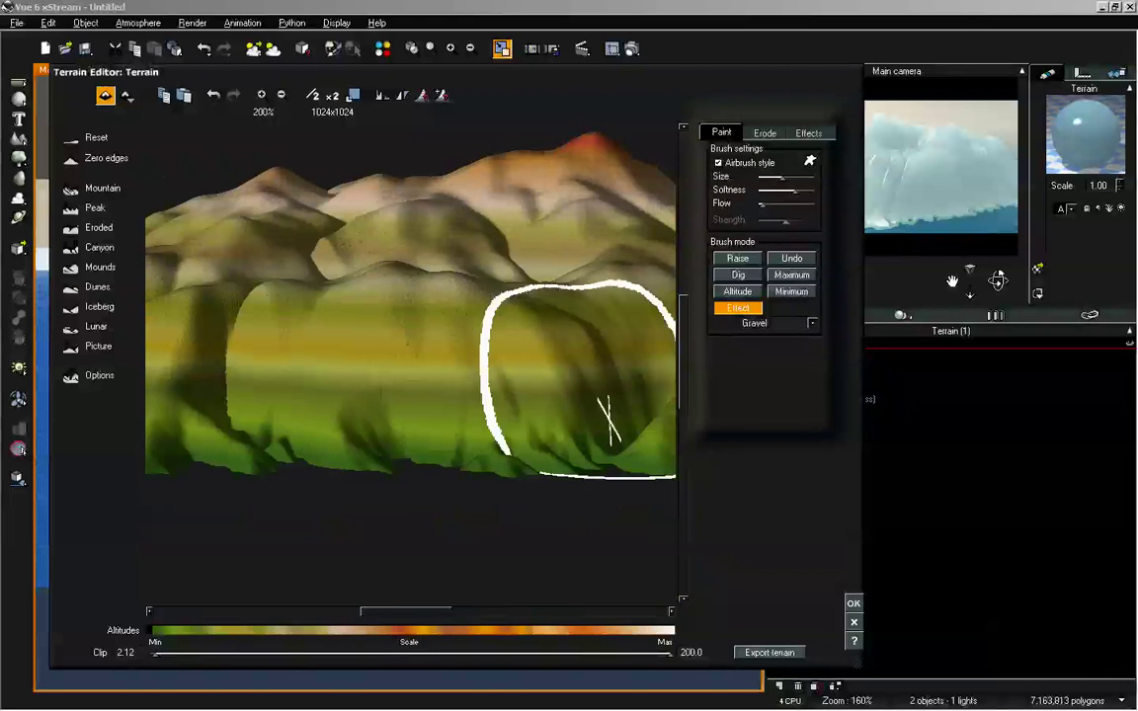
pyautogui.click(853, 602)
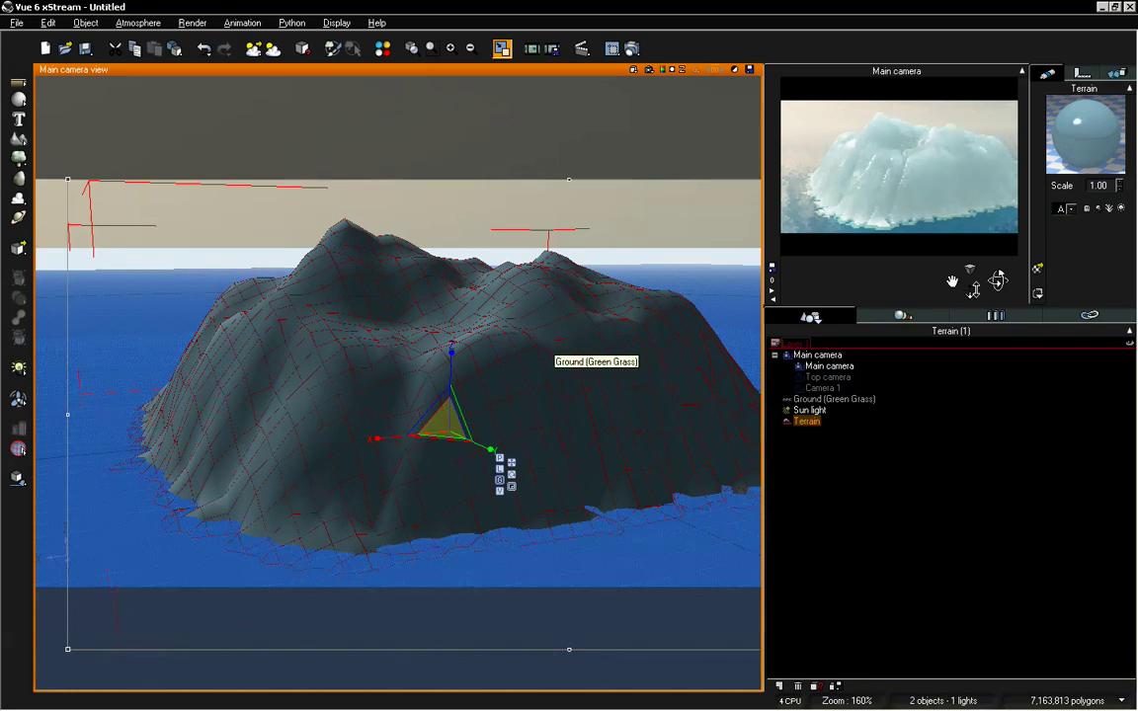
# Step: Pull the main camera back slightly and orbit it to view the iceberg from higher up
pyautogui.moveTo(975, 291); pyautogui.dragTo(970, 289)
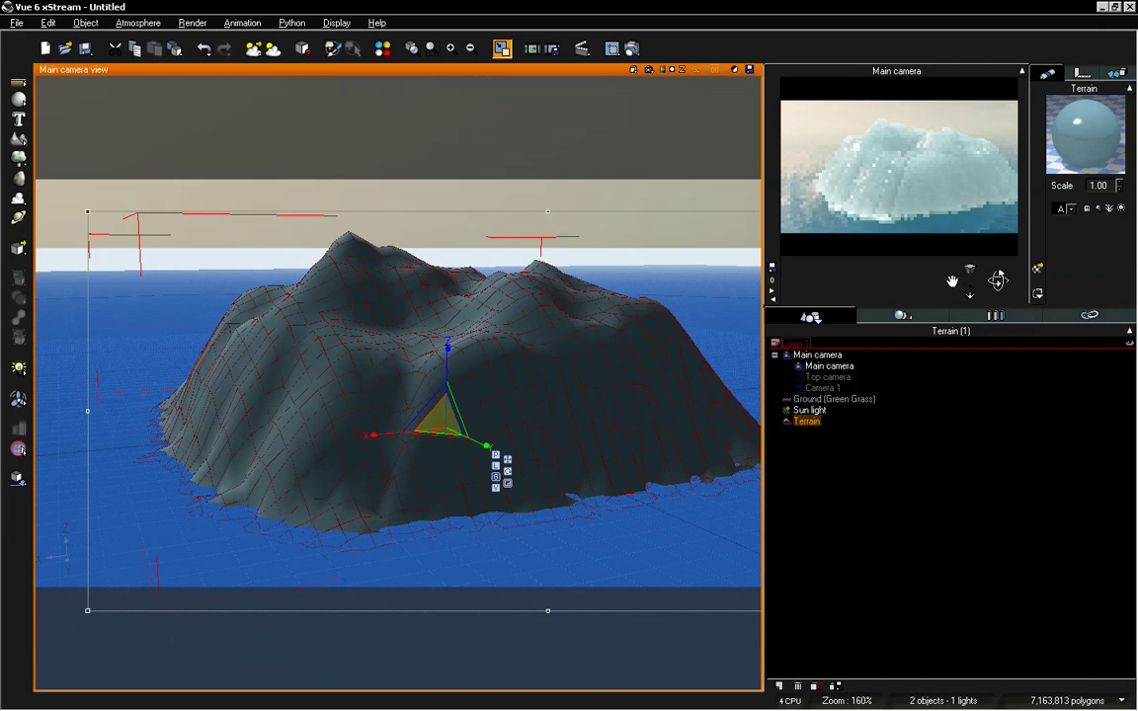
pyautogui.moveTo(998, 281); pyautogui.dragTo(996, 278)
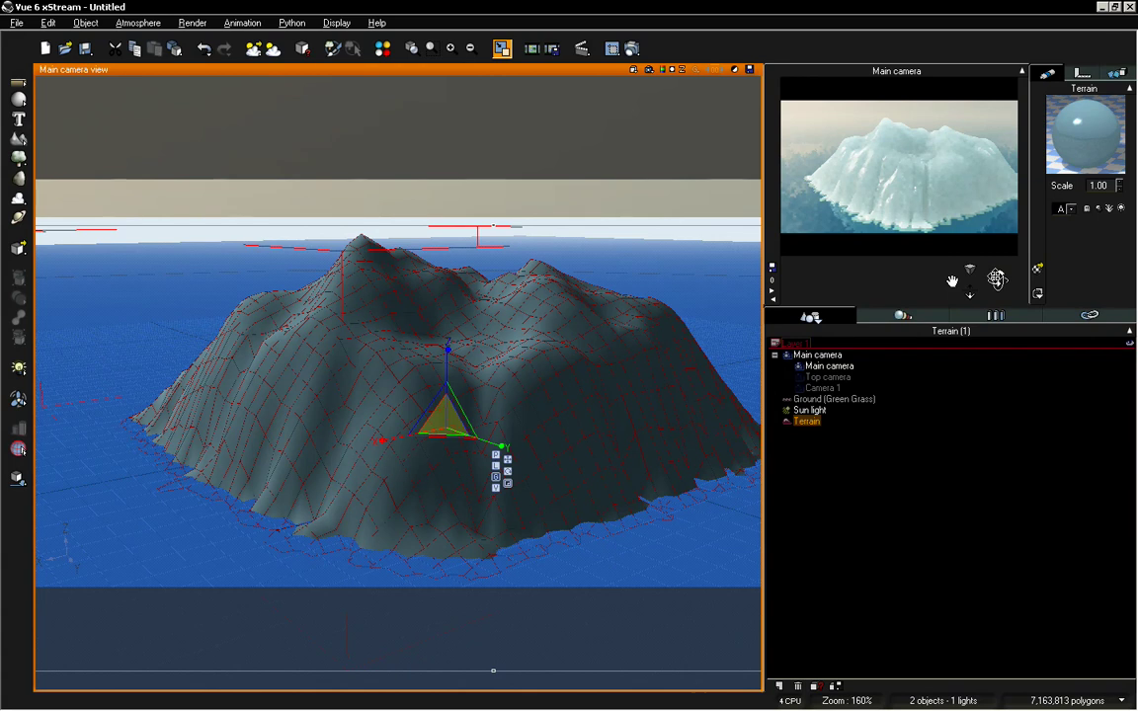
# Step: Add a Snow layer from the Landscapes collection on top of the terrain's Default material
pyautogui.doubleClick(1085, 133)
pyautogui.moveTo(851, 87); pyautogui.dragTo(608, 72)
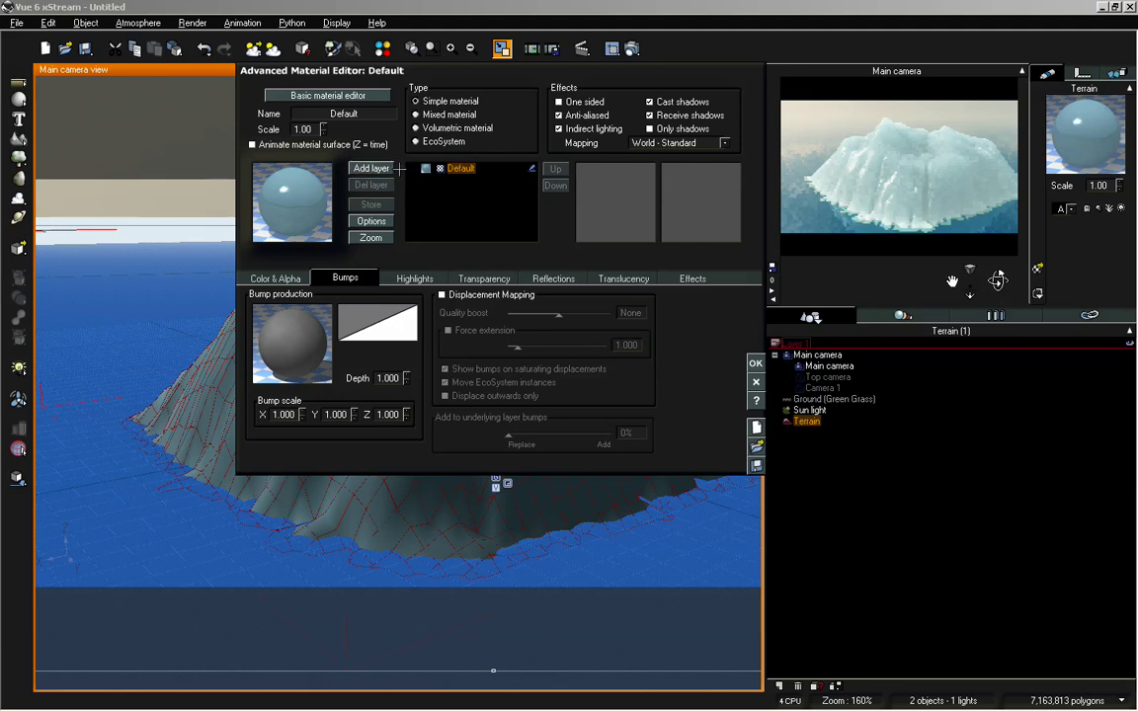
pyautogui.click(386, 166)
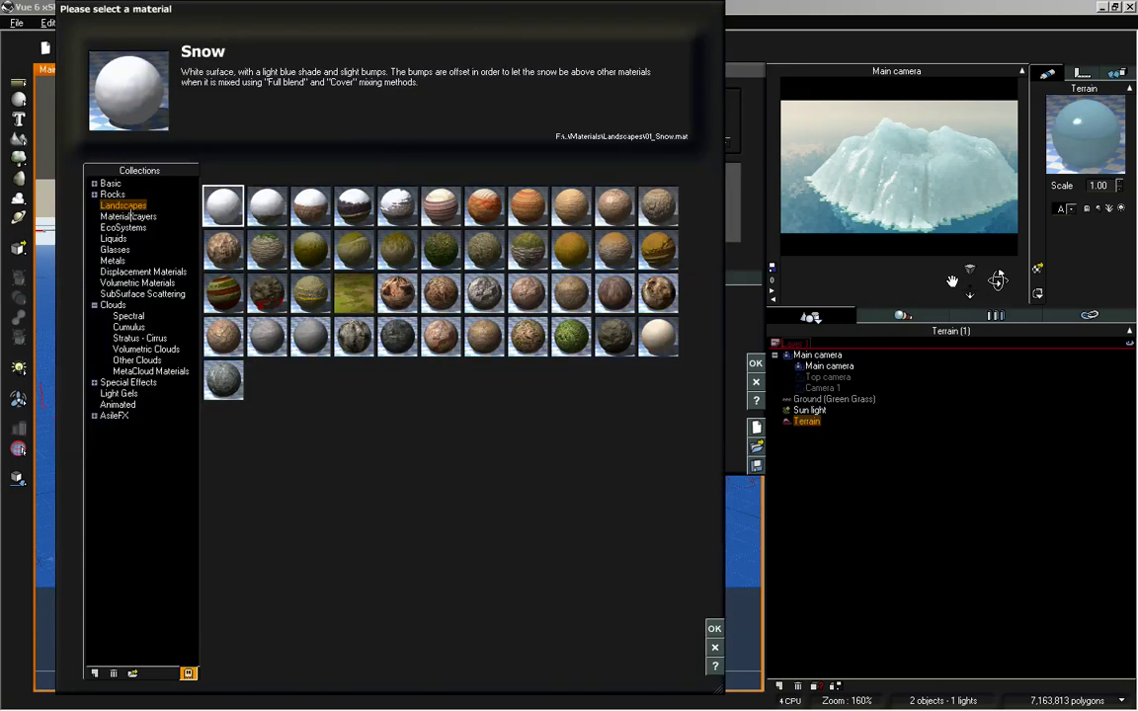
pyautogui.click(715, 628)
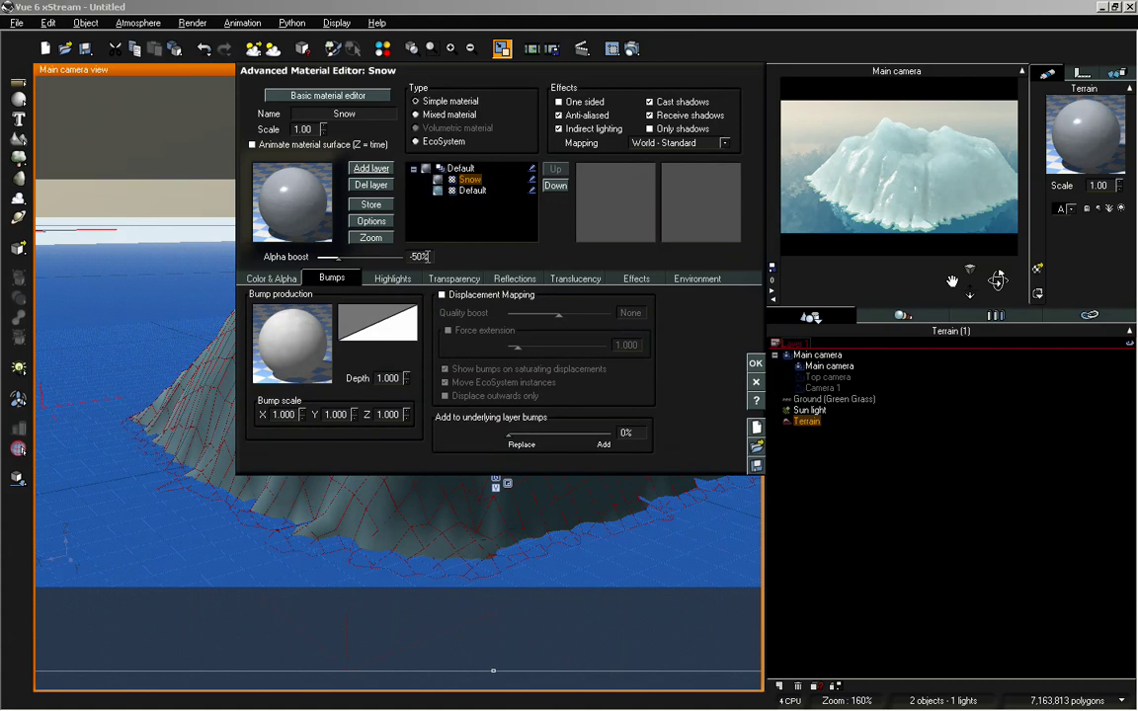
# Step: Set the Snow layer's alpha boost to 0% and accept the material
pyautogui.click(420, 255)
pyautogui.write('0')
pyautogui.press('Return')
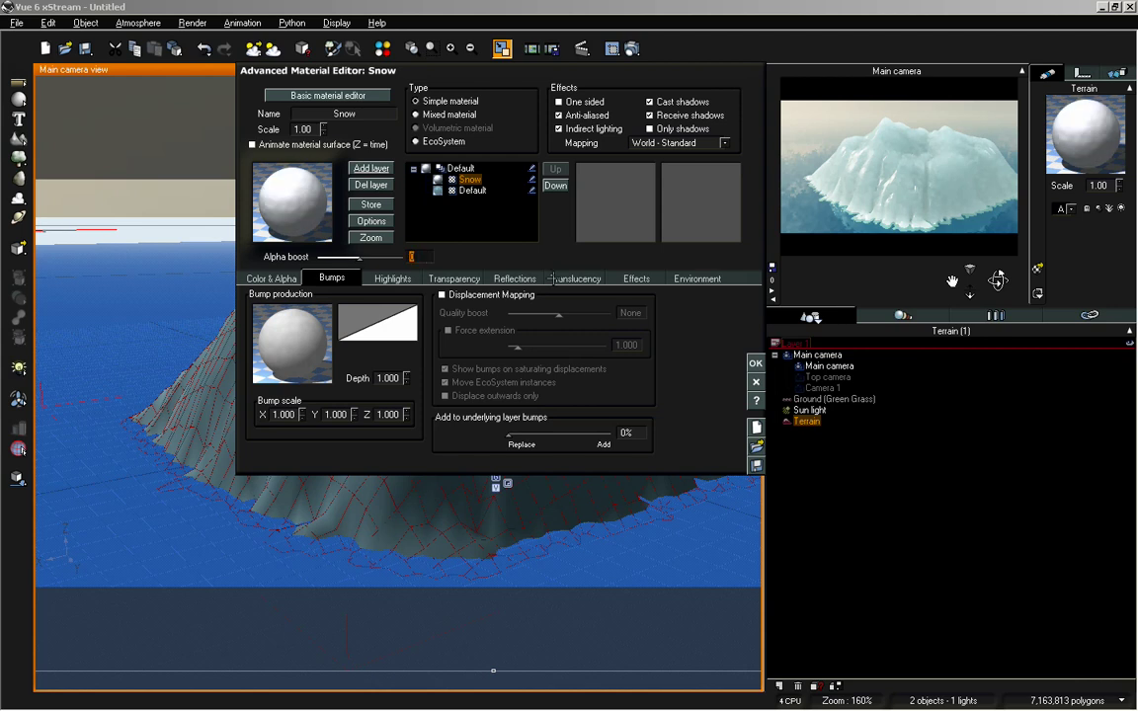
pyautogui.click(754, 364)
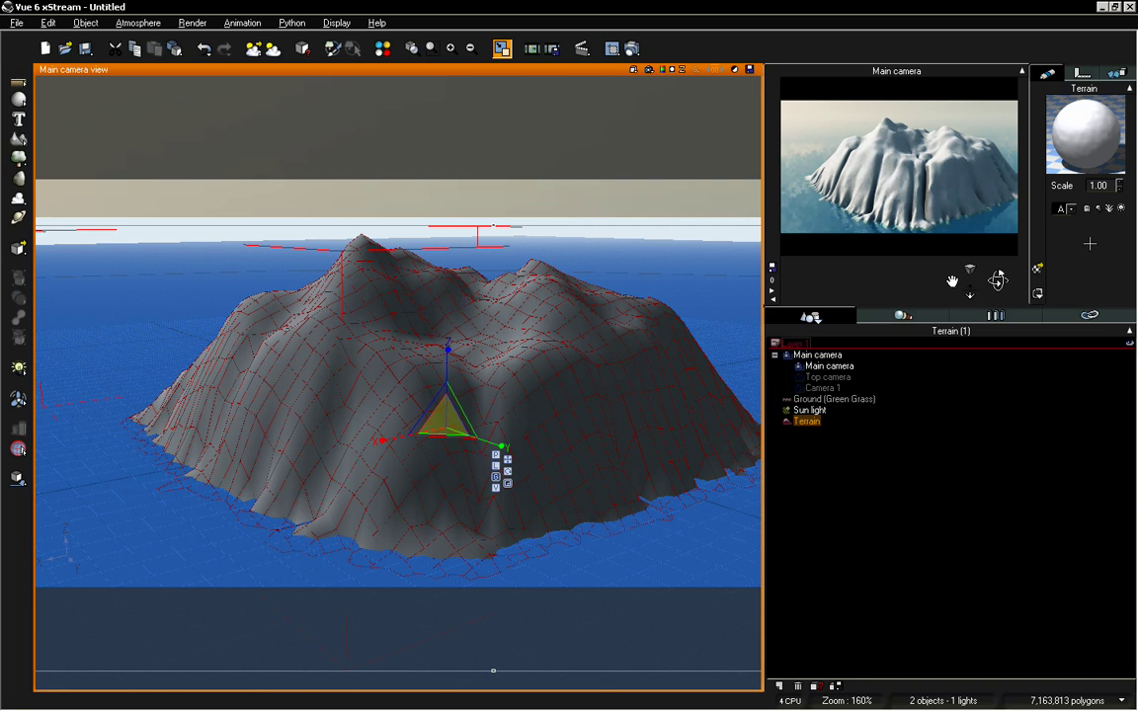
# Step: Set the Snow layer's ambient lighting to about 60% and accept the material
pyautogui.doubleClick(1090, 121)
pyautogui.moveTo(820, 73); pyautogui.dragTo(631, 93)
pyautogui.click(656, 297)
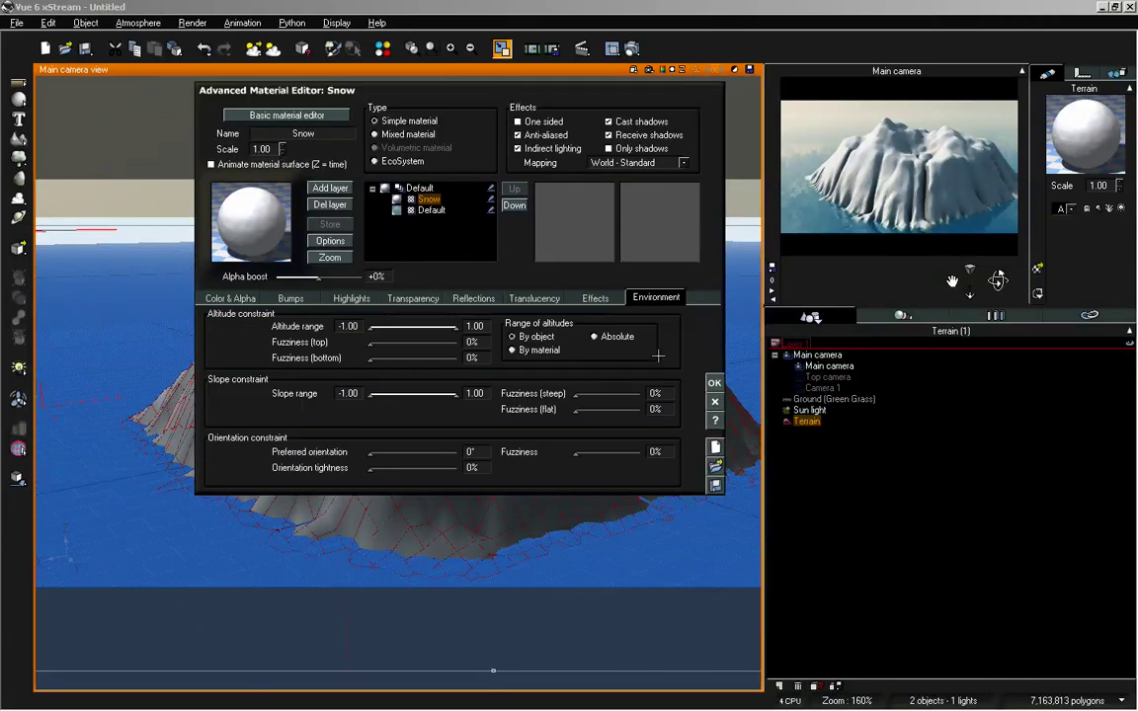
pyautogui.click(597, 298)
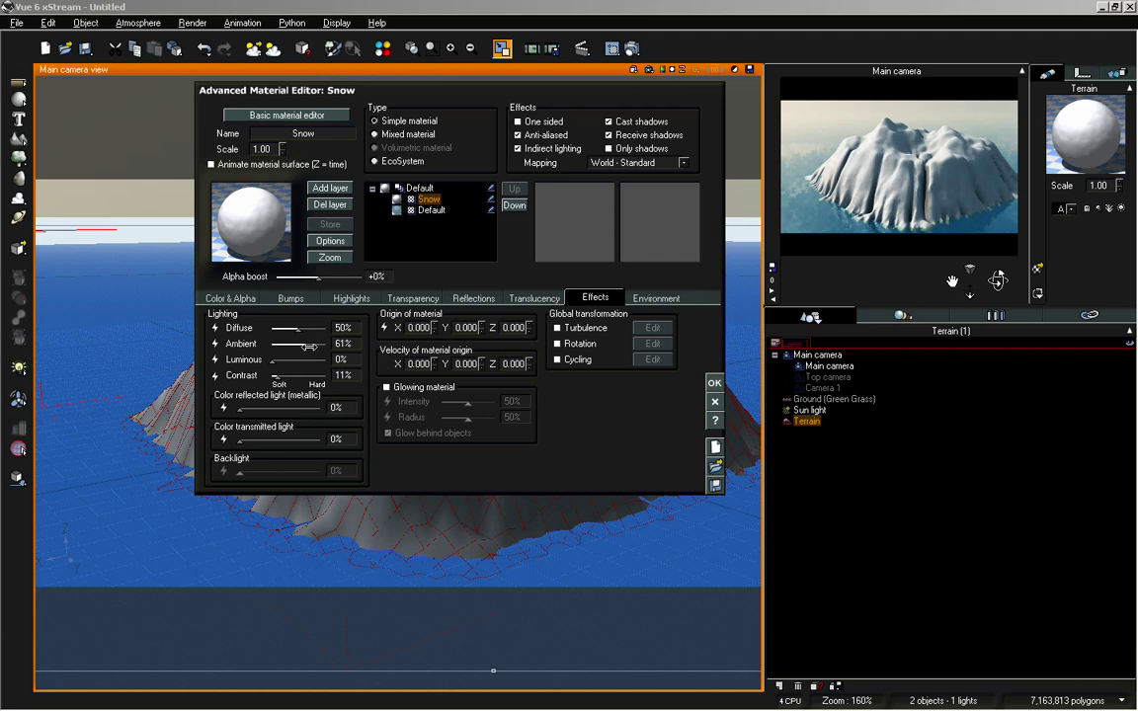
pyautogui.click(718, 382)
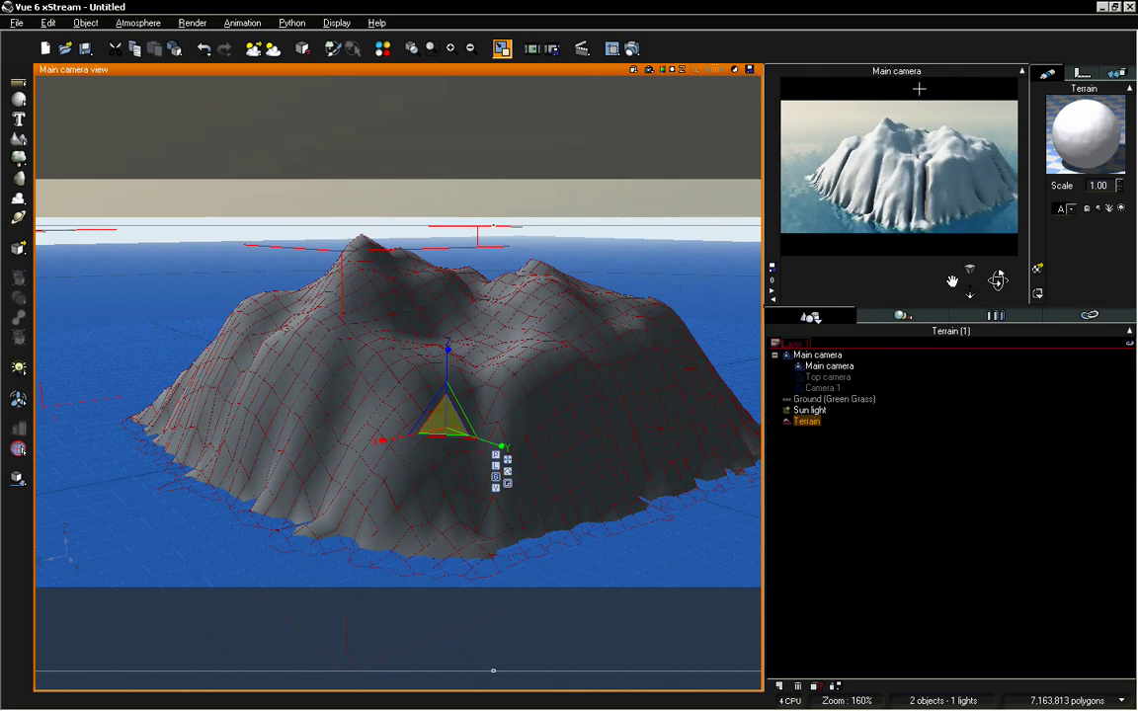
# Step: Open the Snow layer's bump production function for editing
pyautogui.doubleClick(1085, 136)
pyautogui.moveTo(849, 79); pyautogui.dragTo(595, 94)
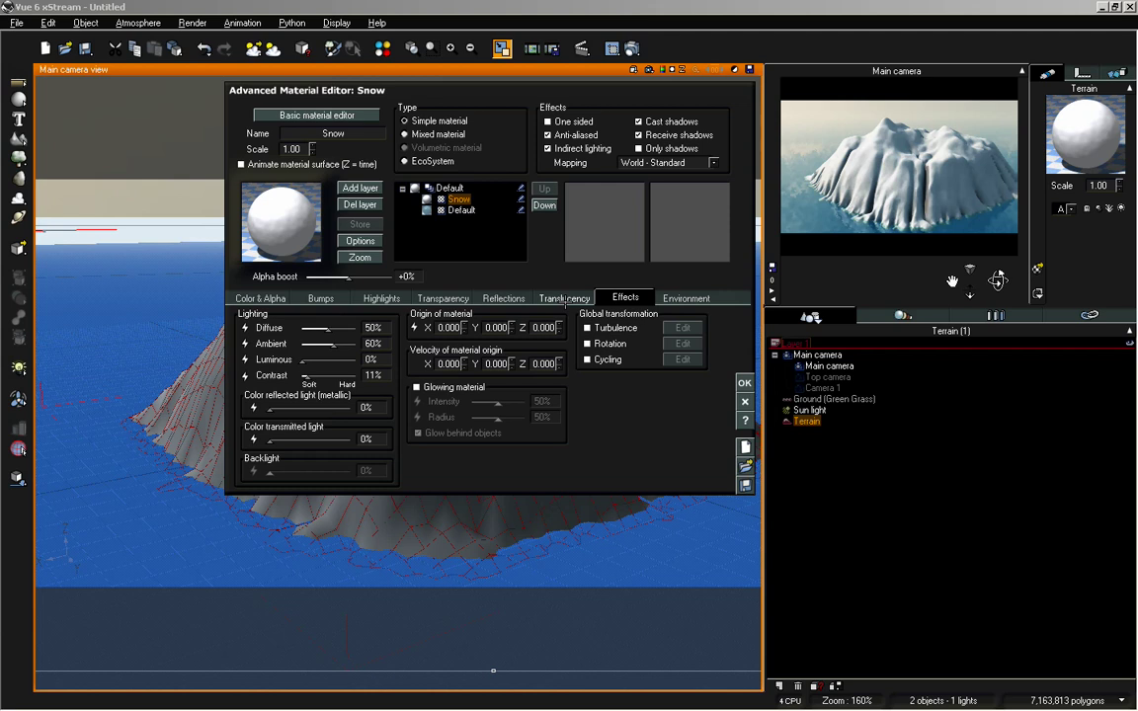
pyautogui.click(330, 299)
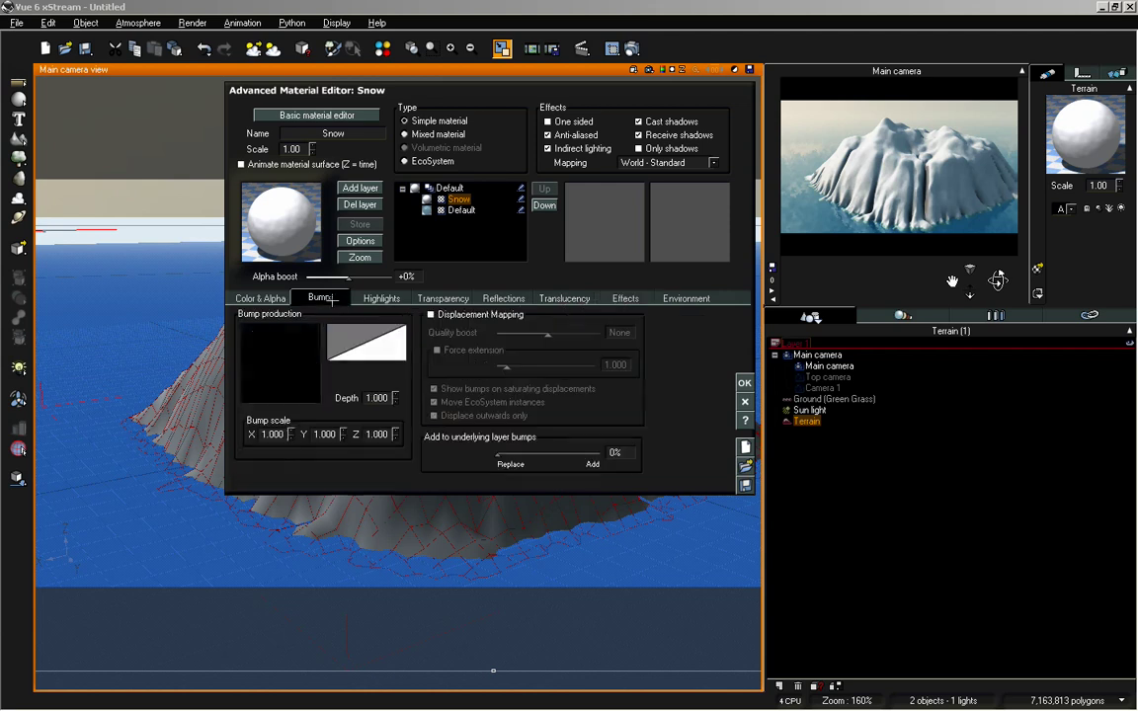
pyautogui.rightClick(297, 346)
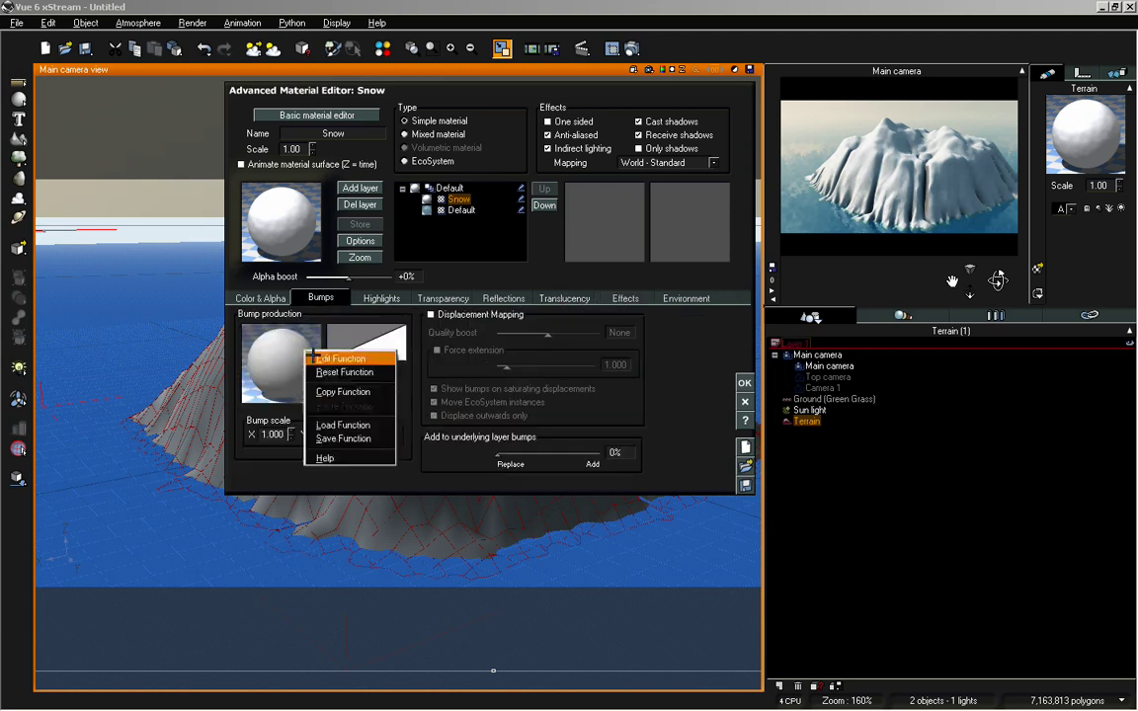
pyautogui.click(314, 358)
# Step: Space out the Gradient and Combiner nodes, set the Combiner's amplitude to about 0.7, and accept the function and material
pyautogui.click(411, 365)
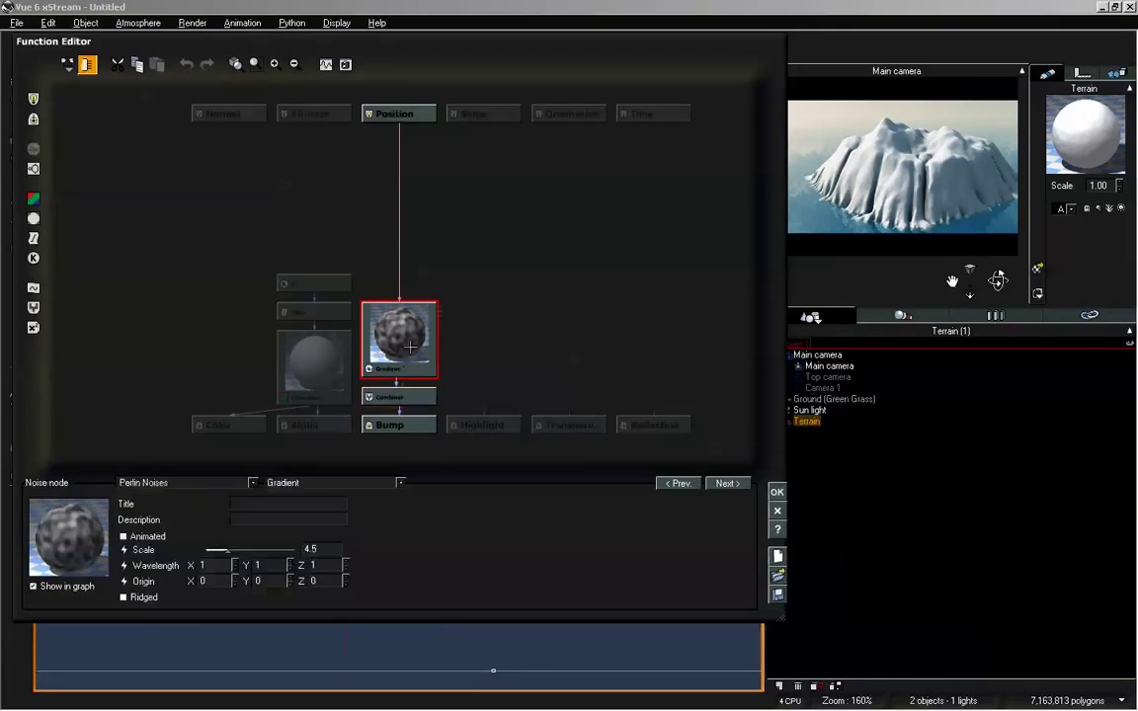
pyautogui.click(405, 396)
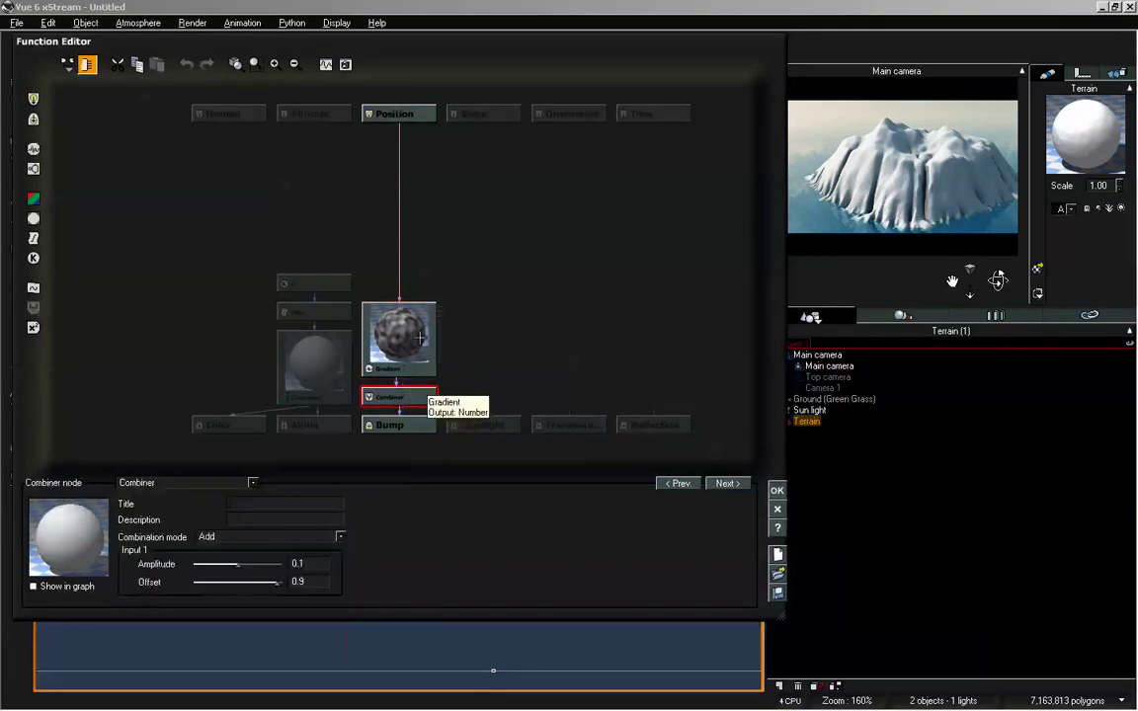
pyautogui.moveTo(419, 374); pyautogui.dragTo(422, 322)
pyautogui.moveTo(423, 395); pyautogui.dragTo(425, 370)
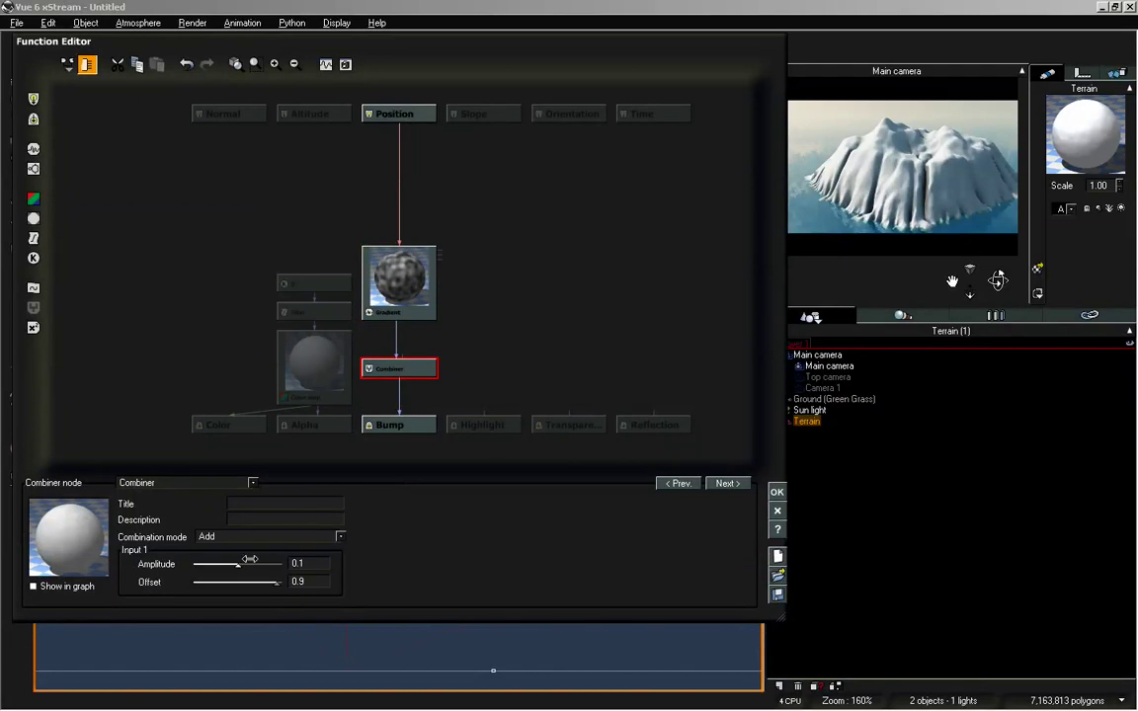
pyautogui.moveTo(245, 561)
pyautogui.mouseDown()
pyautogui.moveTo(235, 562)
pyautogui.moveTo(257, 562)
pyautogui.moveTo(247, 562)
pyautogui.mouseUp()
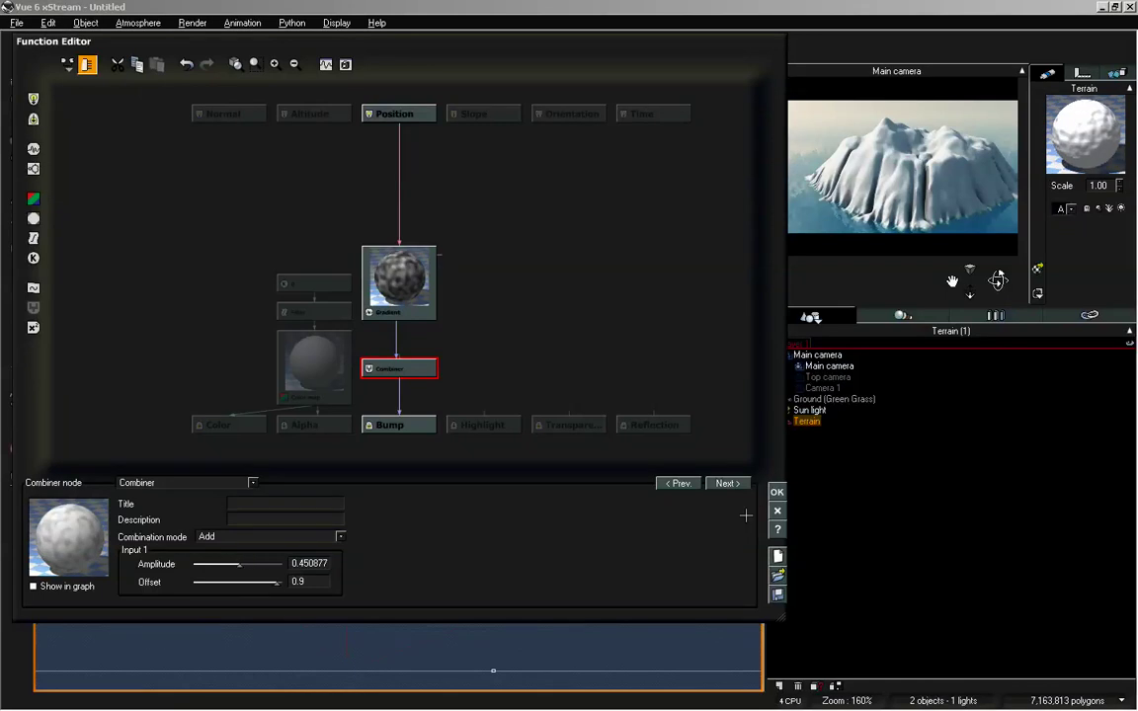
pyautogui.moveTo(247, 562); pyautogui.dragTo(245, 562)
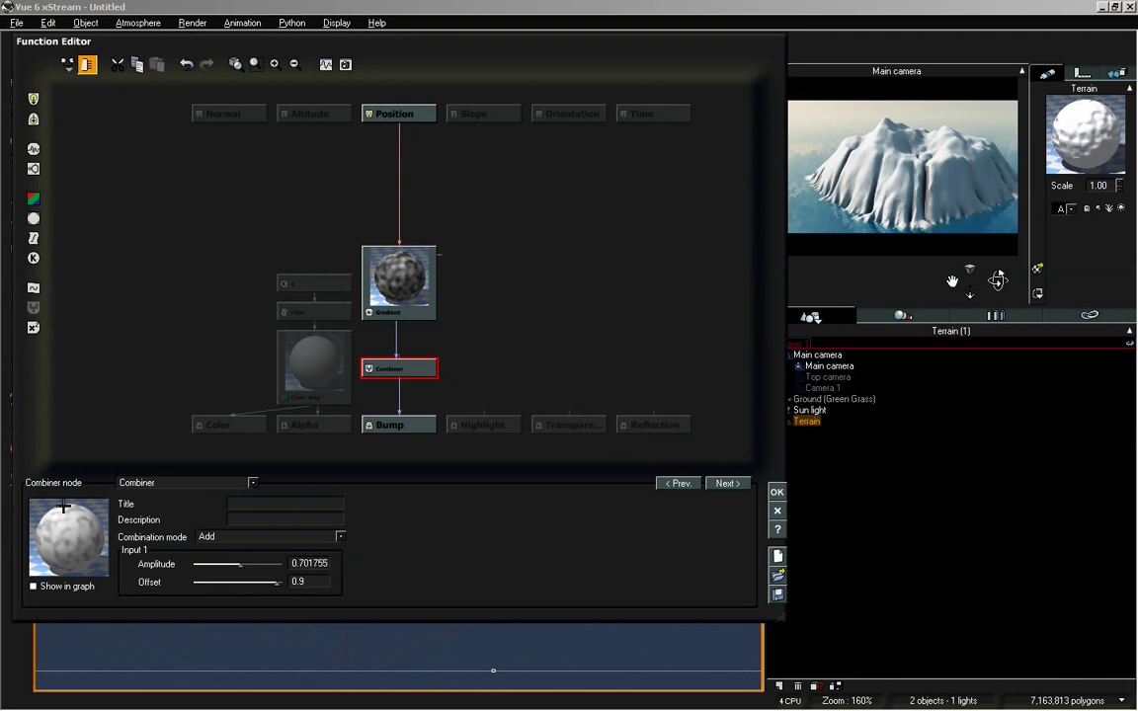
pyautogui.click(778, 491)
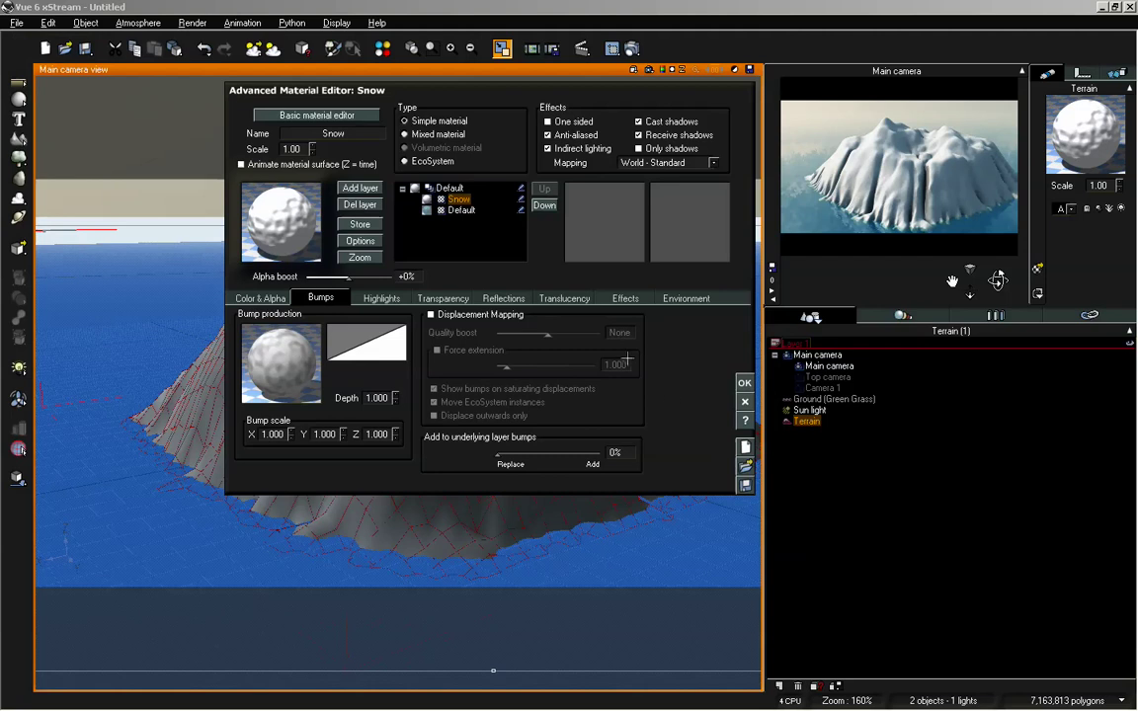
pyautogui.click(743, 382)
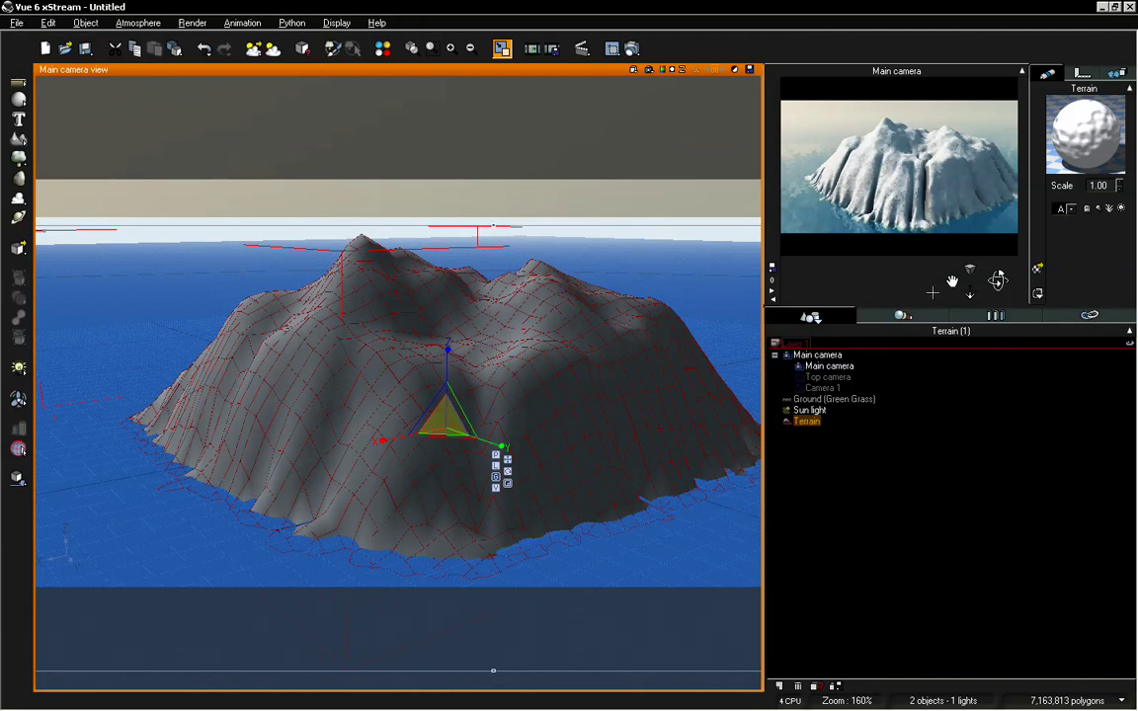
# Step: Set the lower limit of the Snow layer's slope range to 0.20 and accept the material
pyautogui.doubleClick(1086, 133)
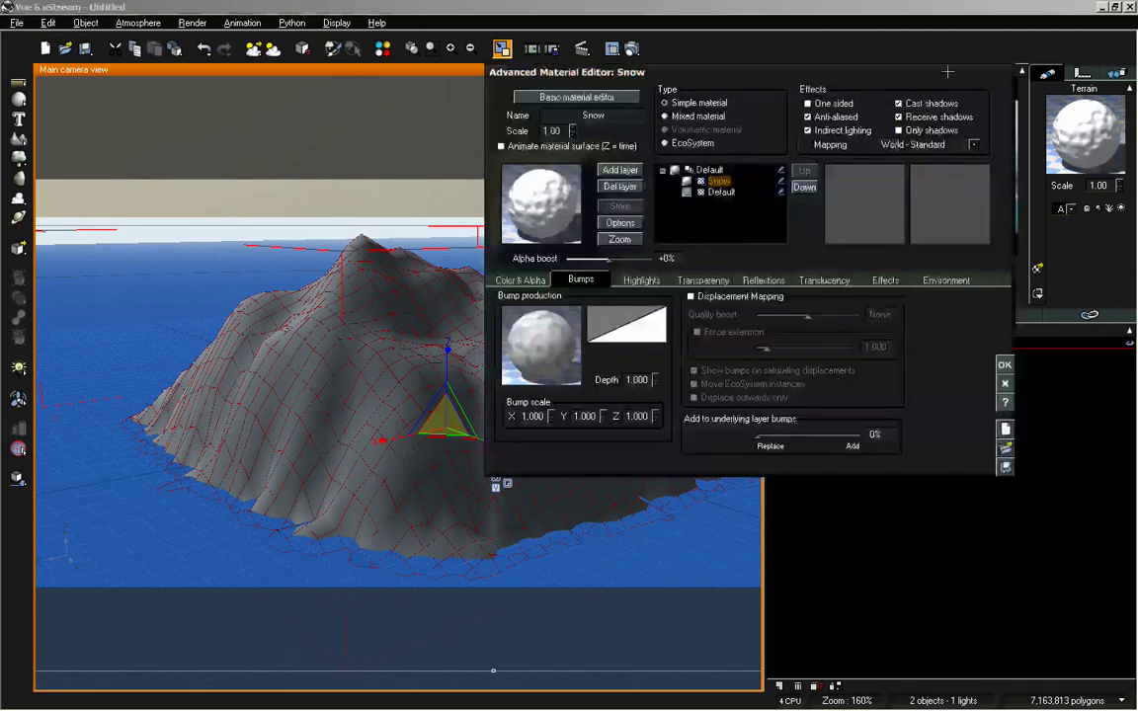
pyautogui.moveTo(949, 72); pyautogui.dragTo(599, 97)
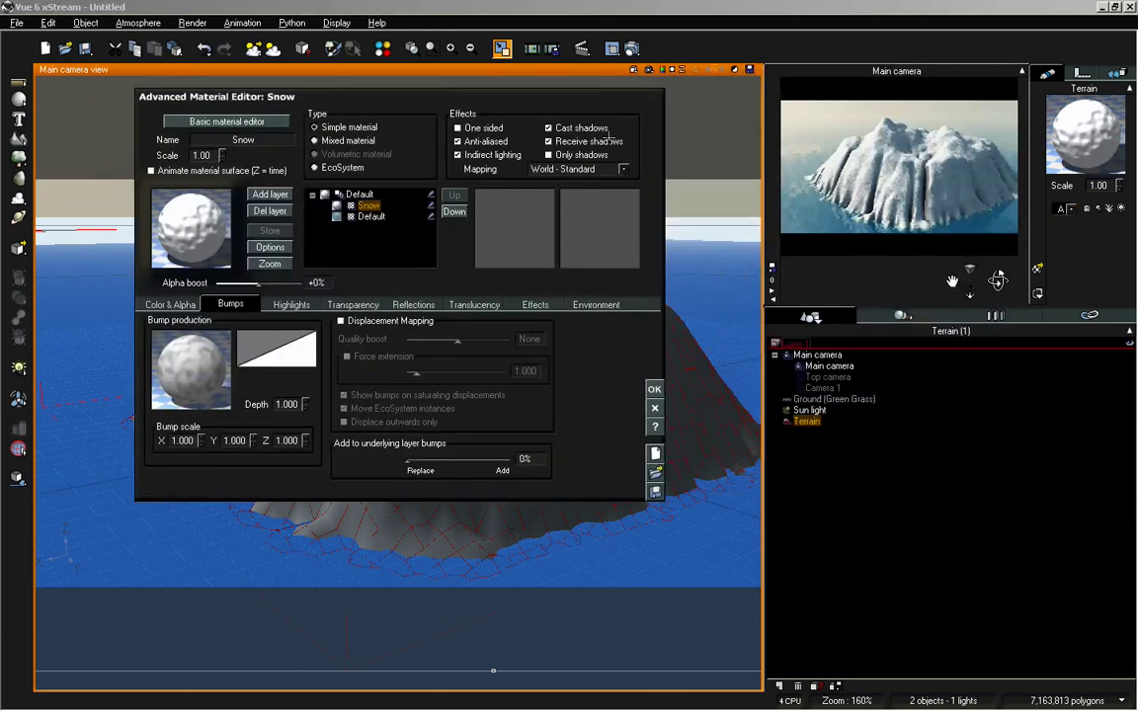
pyautogui.click(596, 305)
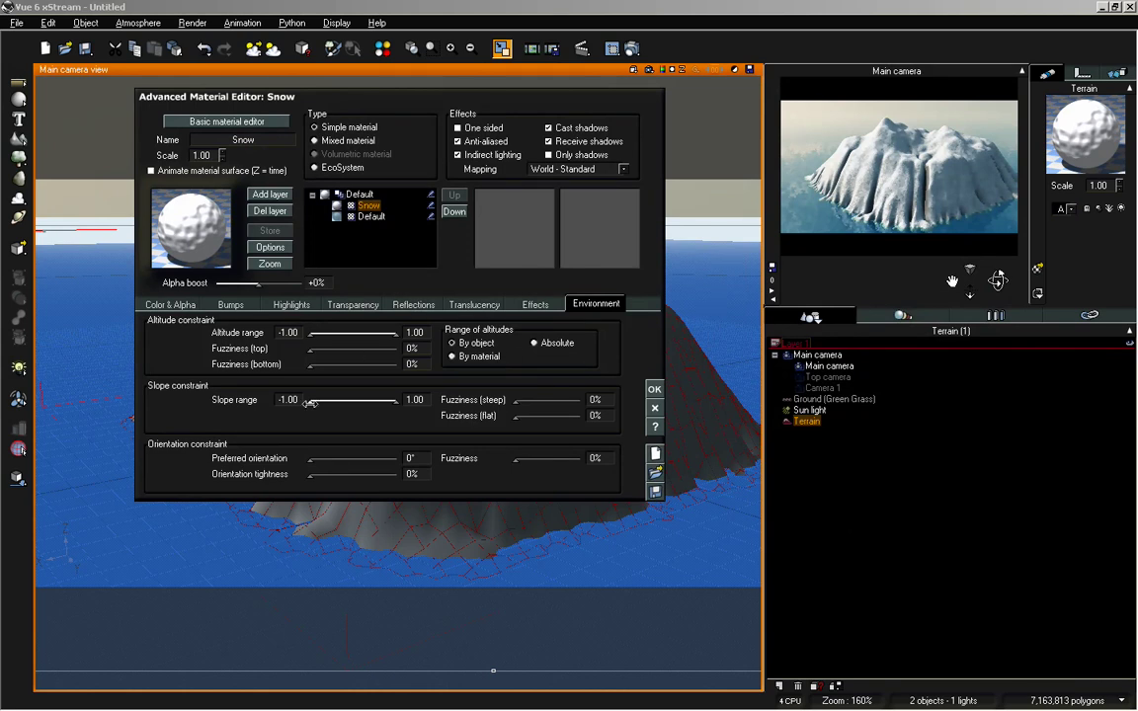
pyautogui.moveTo(310, 401); pyautogui.dragTo(365, 402)
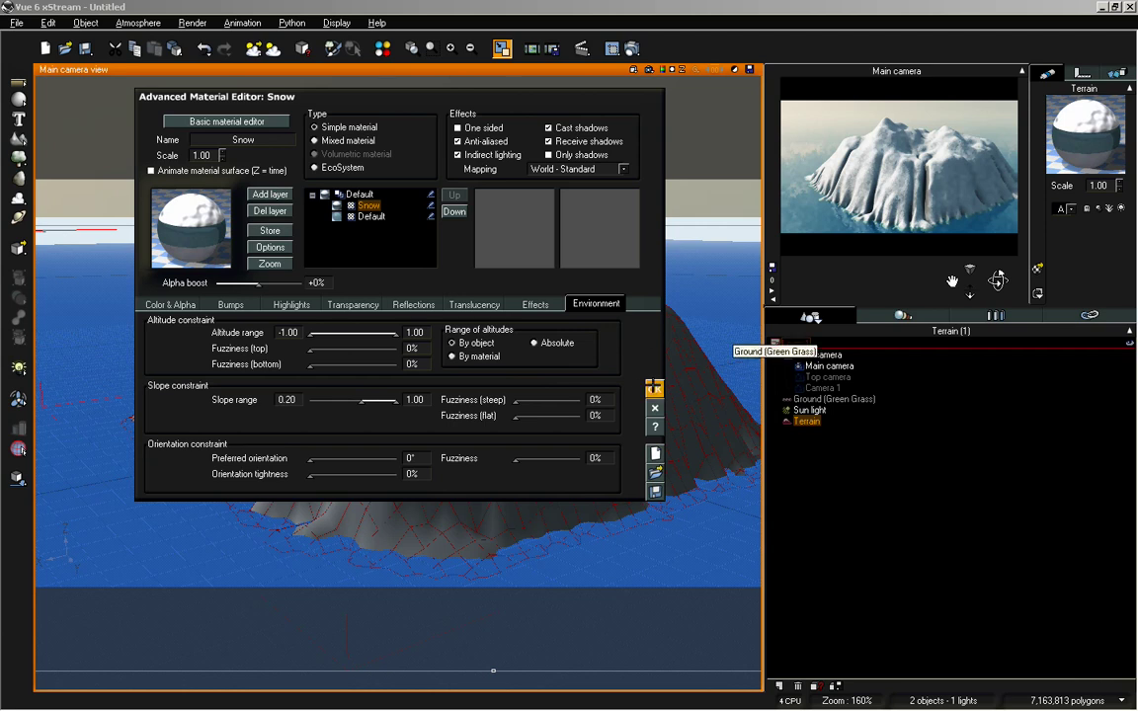
pyautogui.click(654, 389)
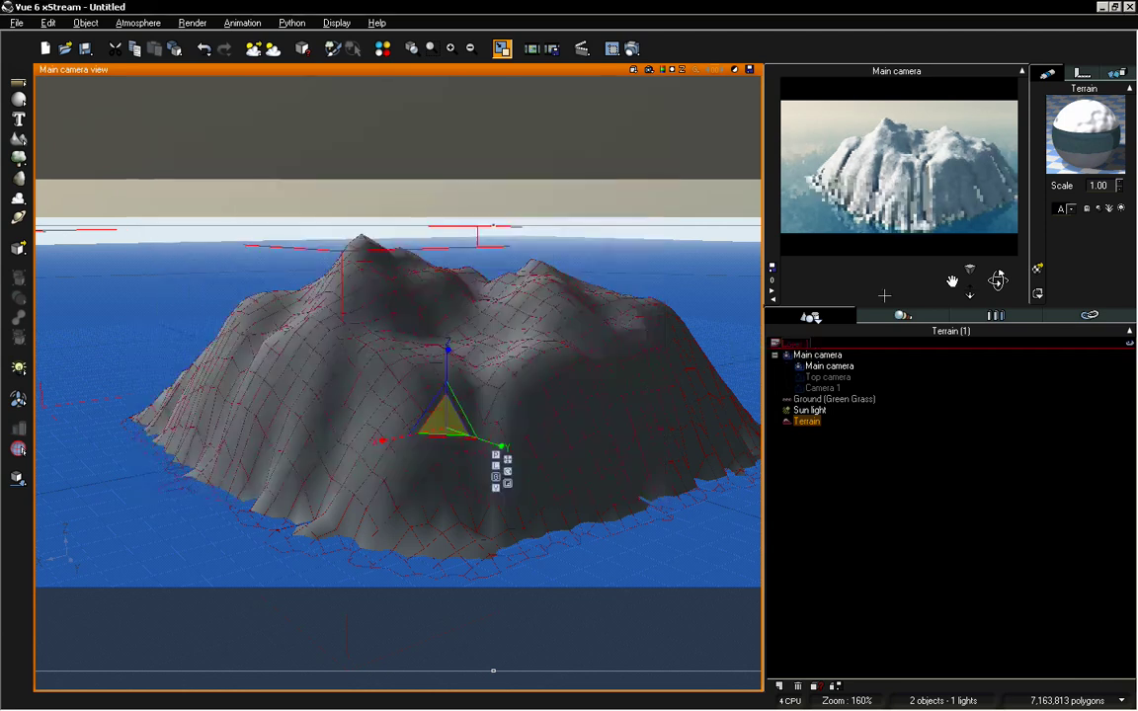
# Step: Raise the lower limit of the Snow layer's slope range to 0.41 and accept the material
pyautogui.doubleClick(1079, 142)
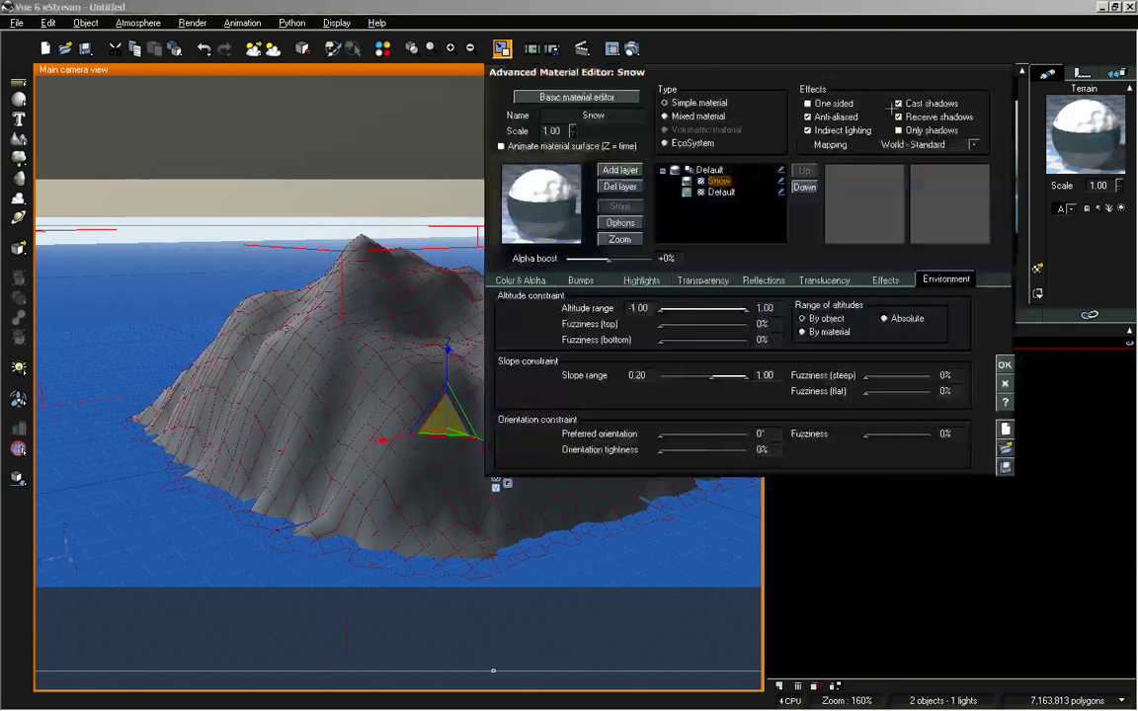
pyautogui.moveTo(880, 78); pyautogui.dragTo(621, 79)
pyautogui.moveTo(451, 375); pyautogui.dragTo(458, 378)
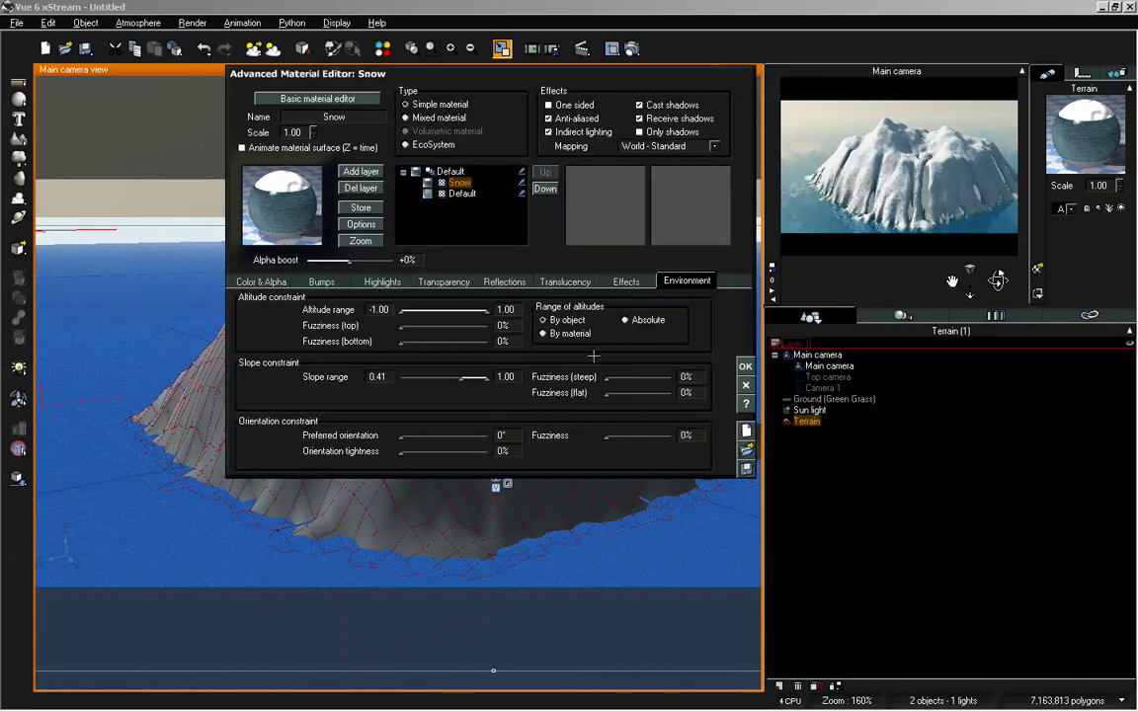
pyautogui.click(746, 367)
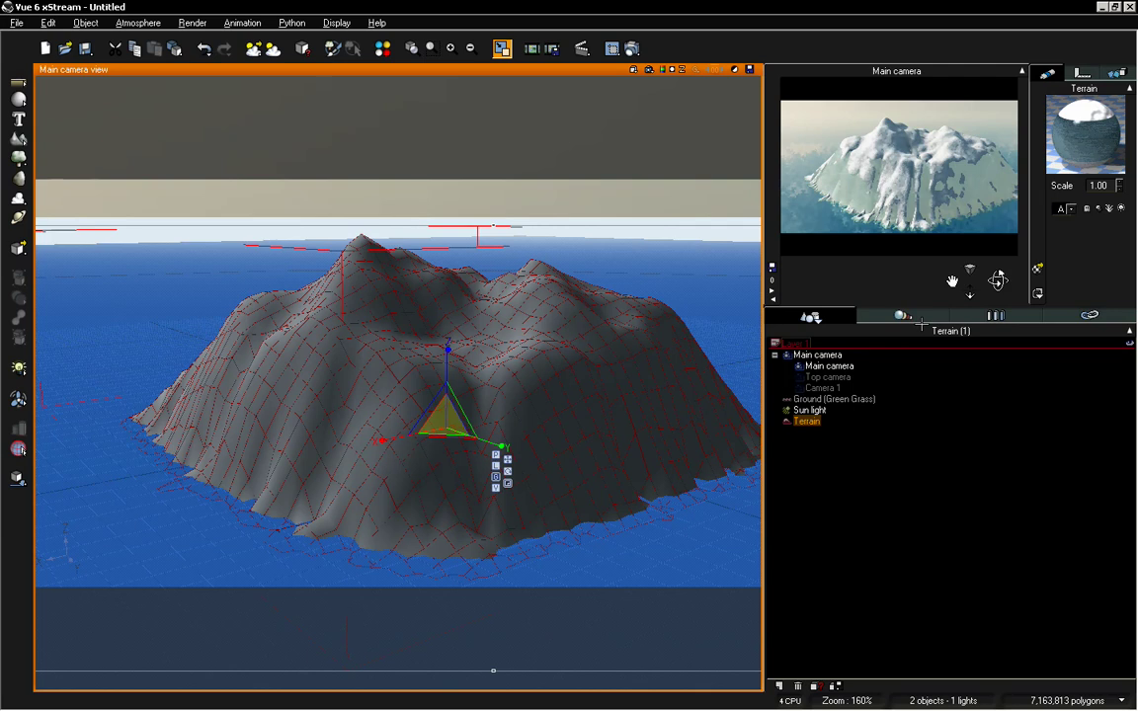
# Step: Set the lower limit of the Snow layer's slope range to 0.36 and both slope fuzziness values to 5%, and accept the material
pyautogui.moveTo(996, 279); pyautogui.dragTo(998, 280)
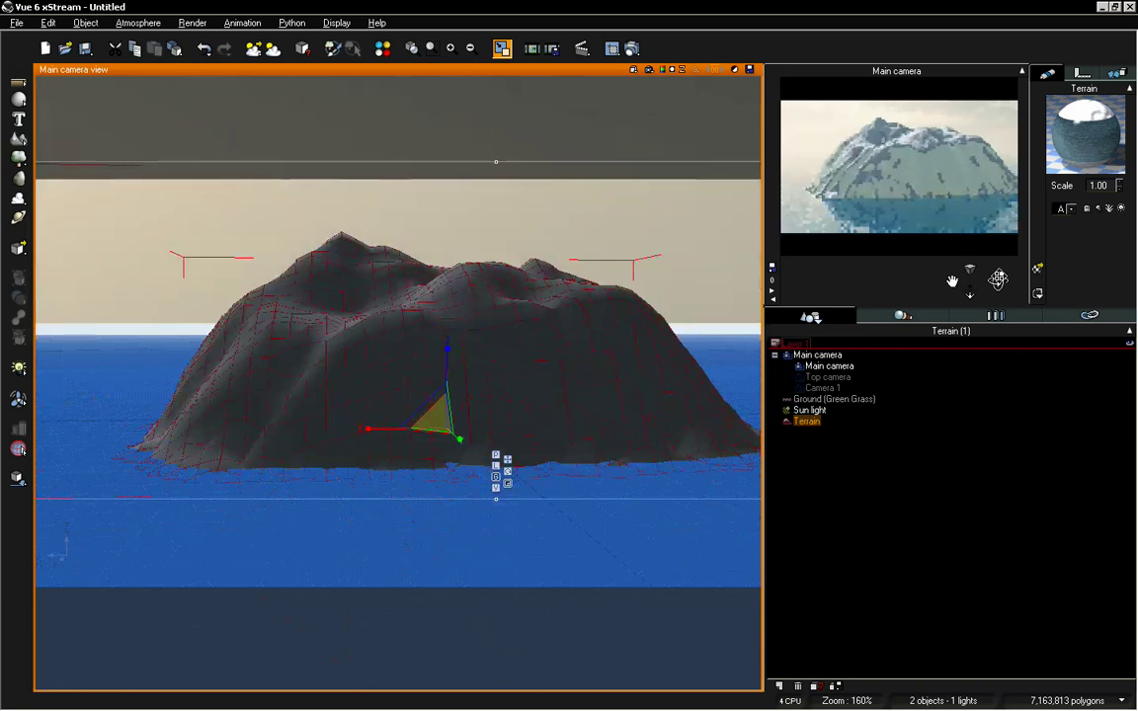
pyautogui.moveTo(998, 280); pyautogui.dragTo(998, 280)
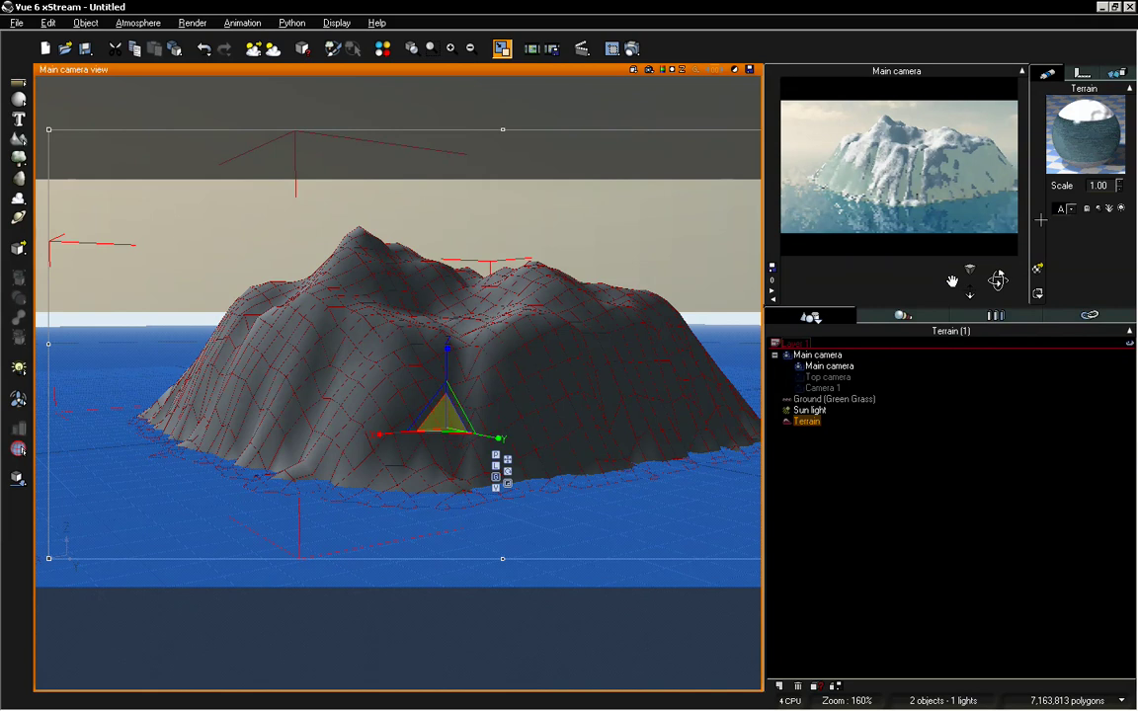
pyautogui.doubleClick(1084, 132)
pyautogui.moveTo(908, 72); pyautogui.dragTo(624, 77)
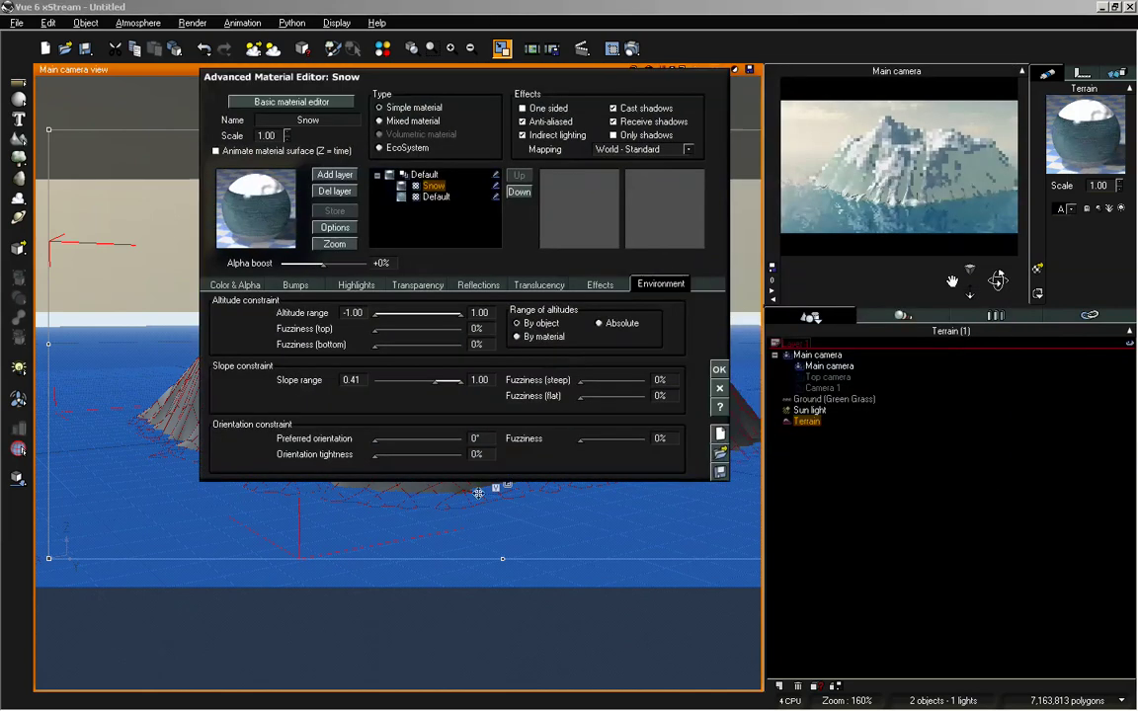
pyautogui.moveTo(442, 380); pyautogui.dragTo(434, 380)
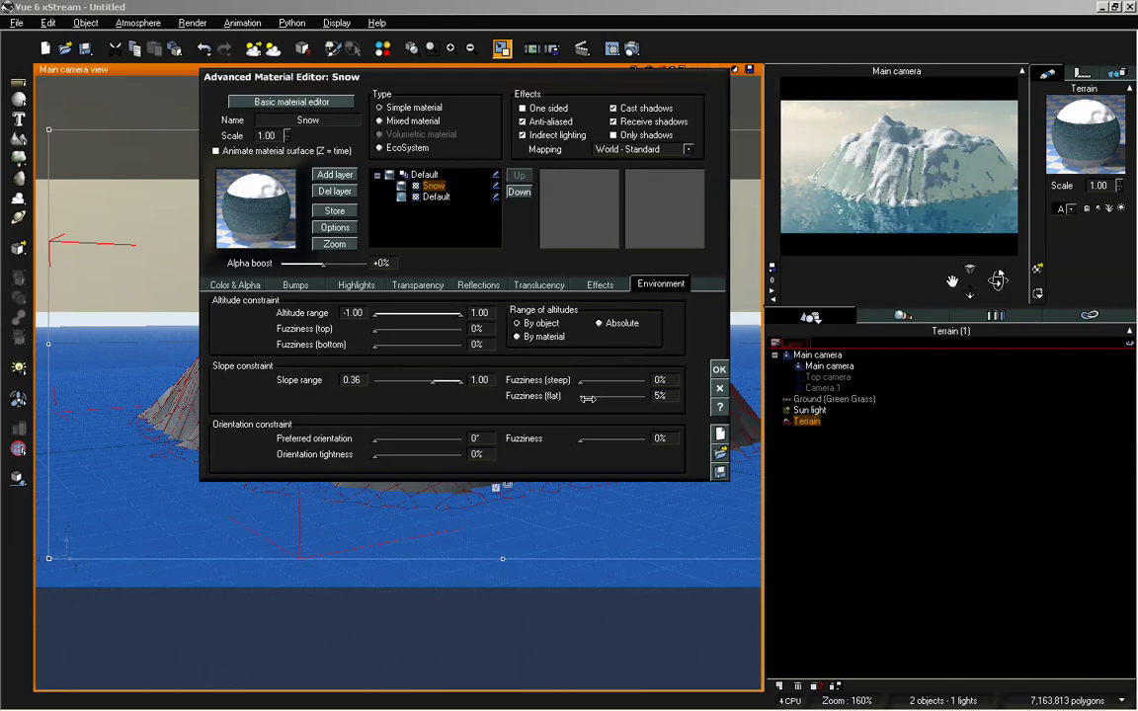
pyautogui.click(587, 383)
pyautogui.click(586, 399)
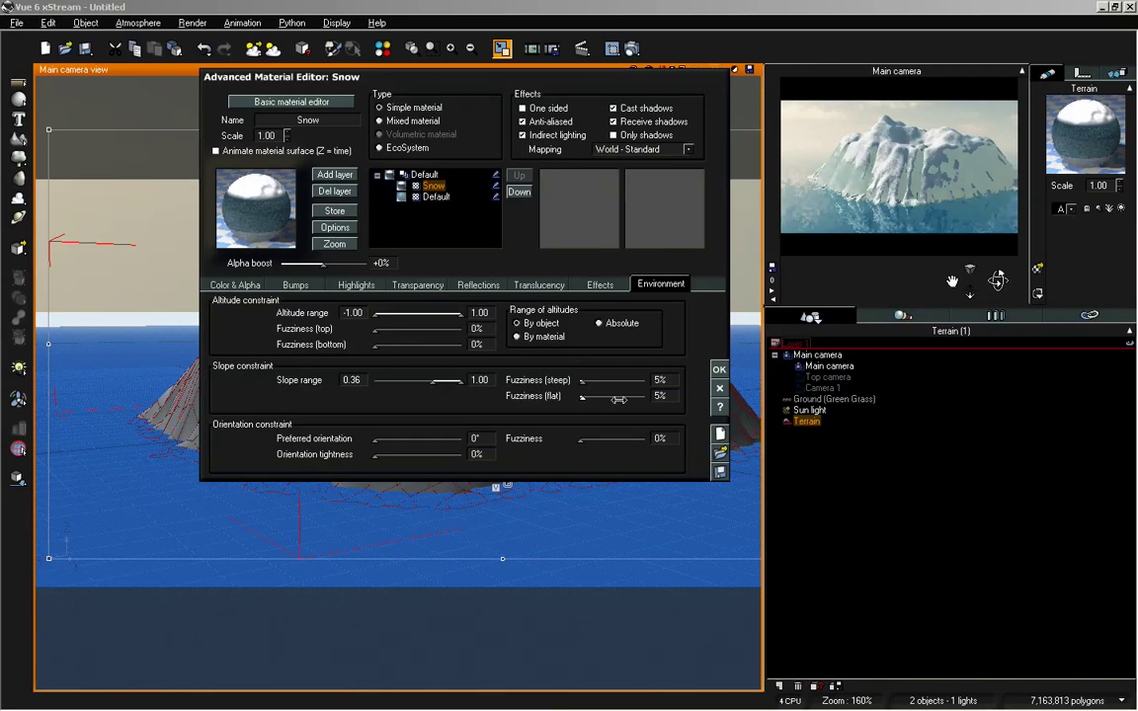
pyautogui.click(721, 370)
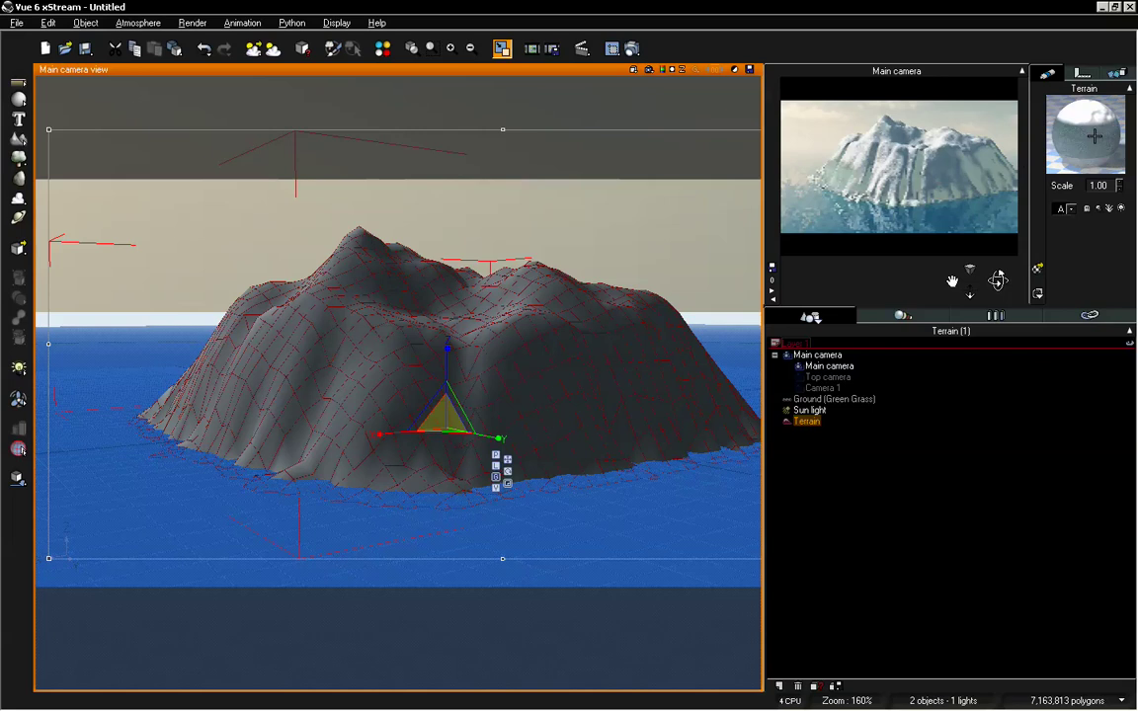
# Step: Reduce the Snow layer's steep and flat slope fuzziness to 2% each and accept the material
pyautogui.doubleClick(1094, 136)
pyautogui.doubleClick(952, 374)
pyautogui.write('2')
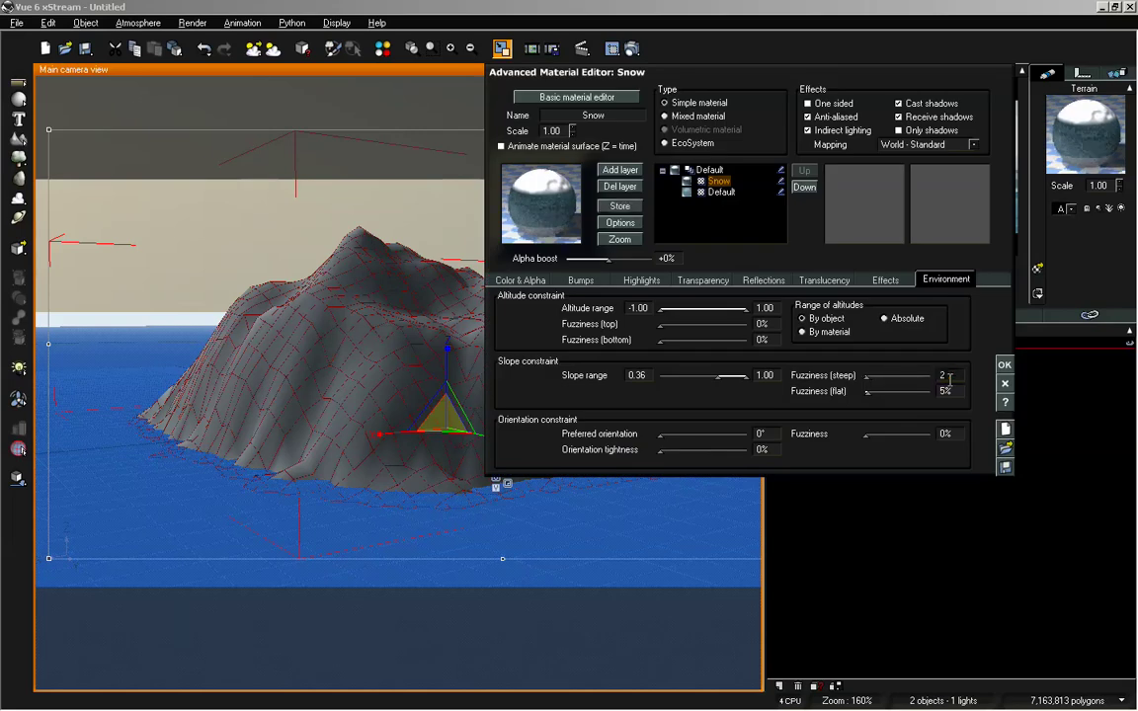
pyautogui.press('Tab')
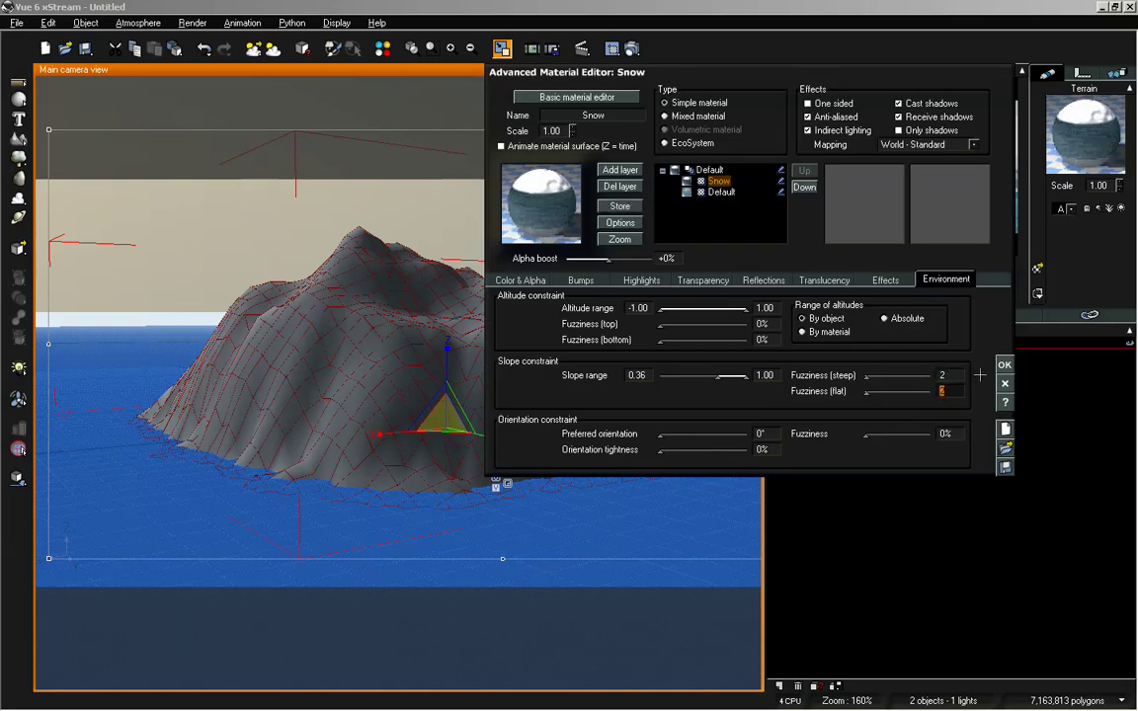
pyautogui.click(1004, 365)
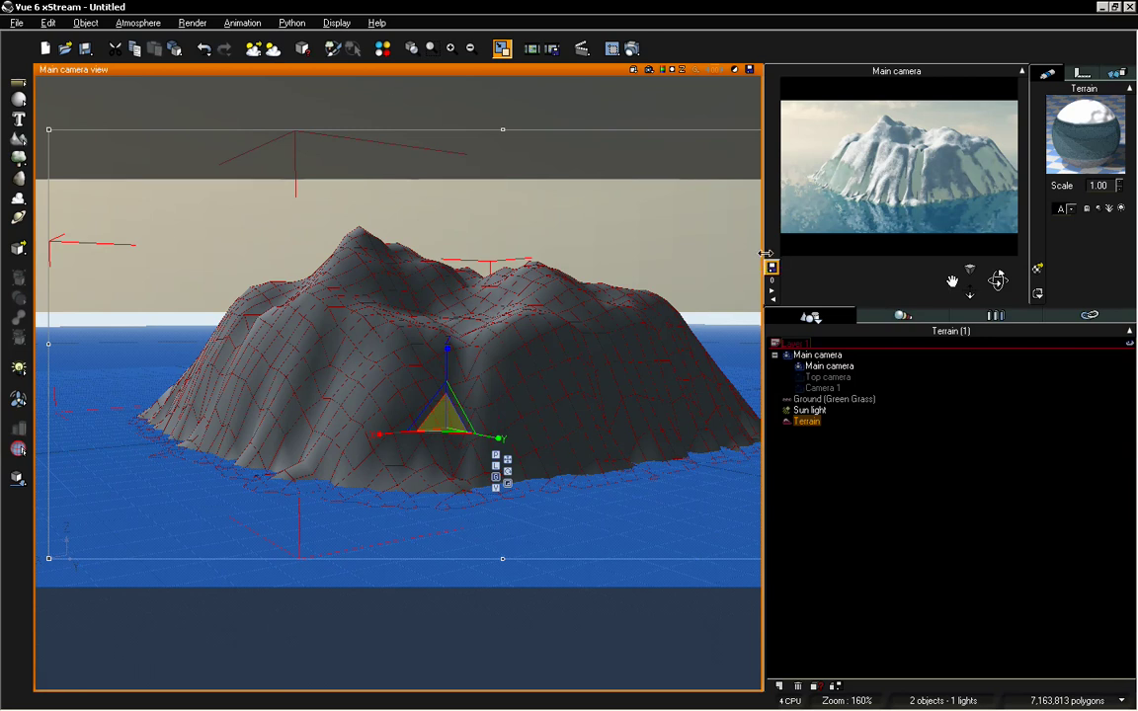
# Step: Enlarge the camera preview, reframe the main camera so the iceberg sits lower in the picture, and deselect the terrain
pyautogui.moveTo(764, 258); pyautogui.dragTo(720, 252)
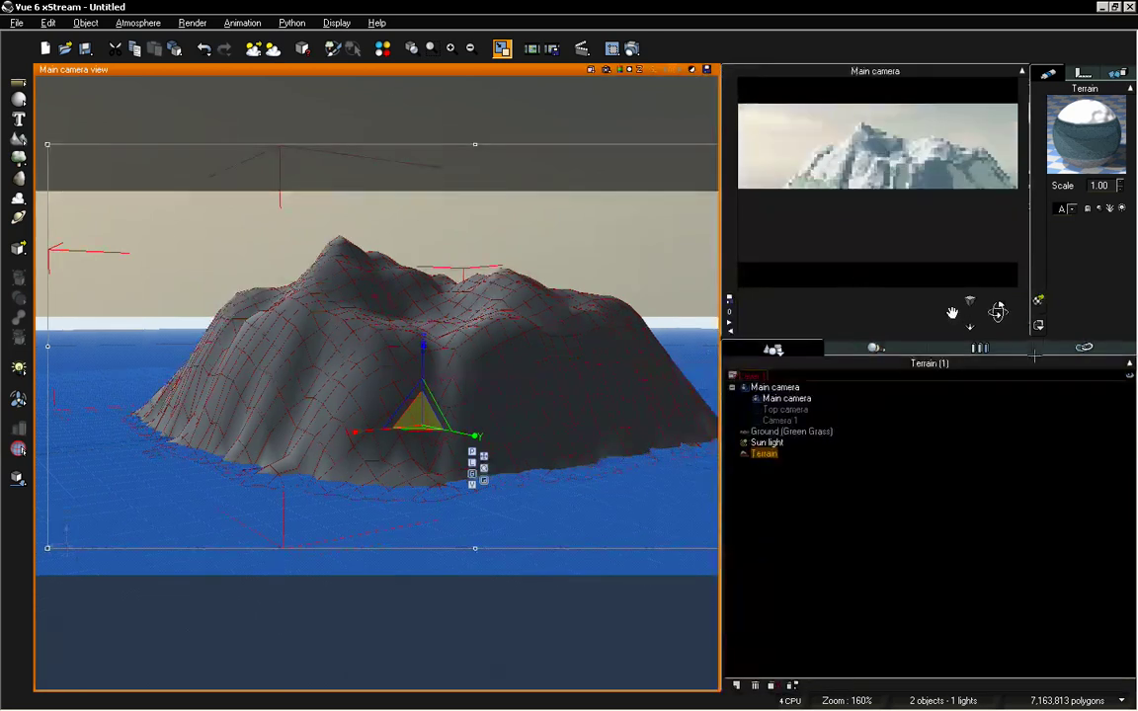
pyautogui.moveTo(970, 330); pyautogui.dragTo(952, 313)
pyautogui.click(978, 472)
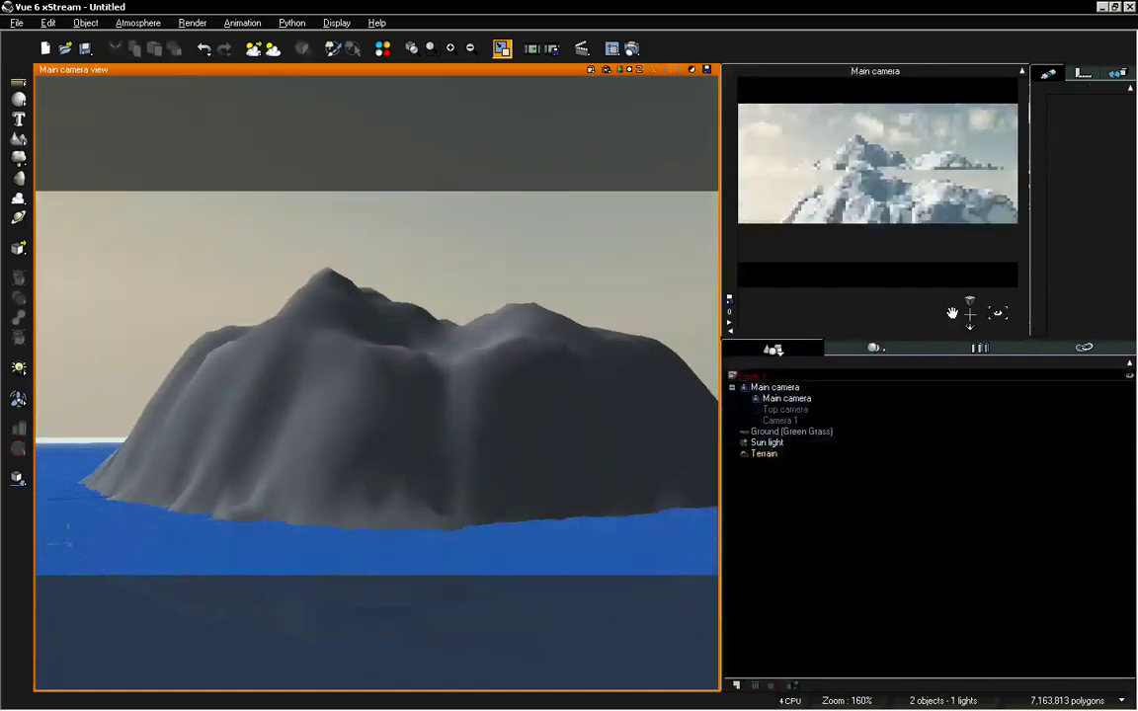
# Step: Try ambient occlusion with a range of 50 in the atmosphere's lighting model, switch back to global illumination, and accept
pyautogui.click(137, 22)
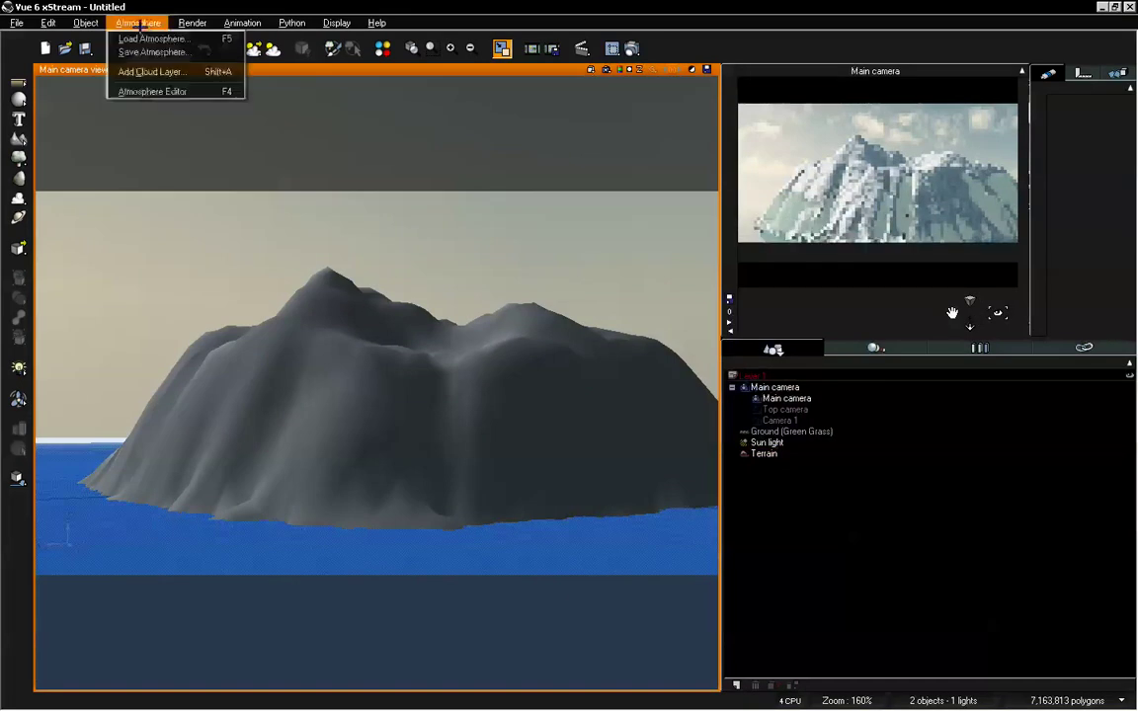
pyautogui.click(153, 91)
pyautogui.click(248, 260)
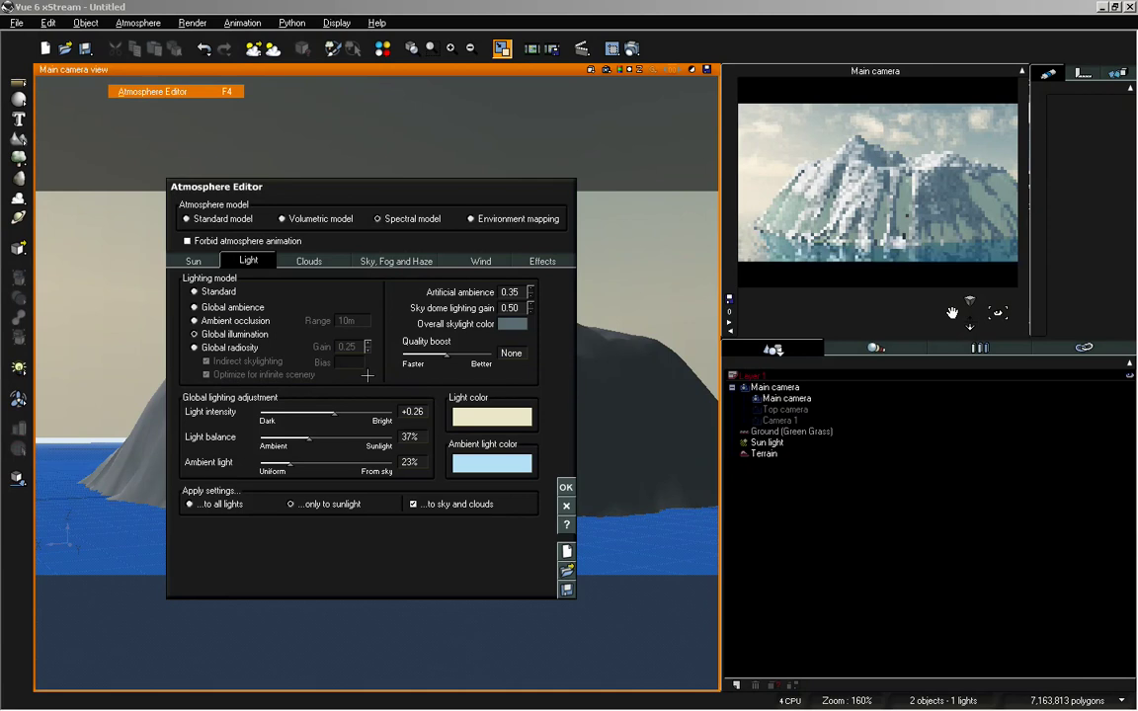
pyautogui.click(268, 334)
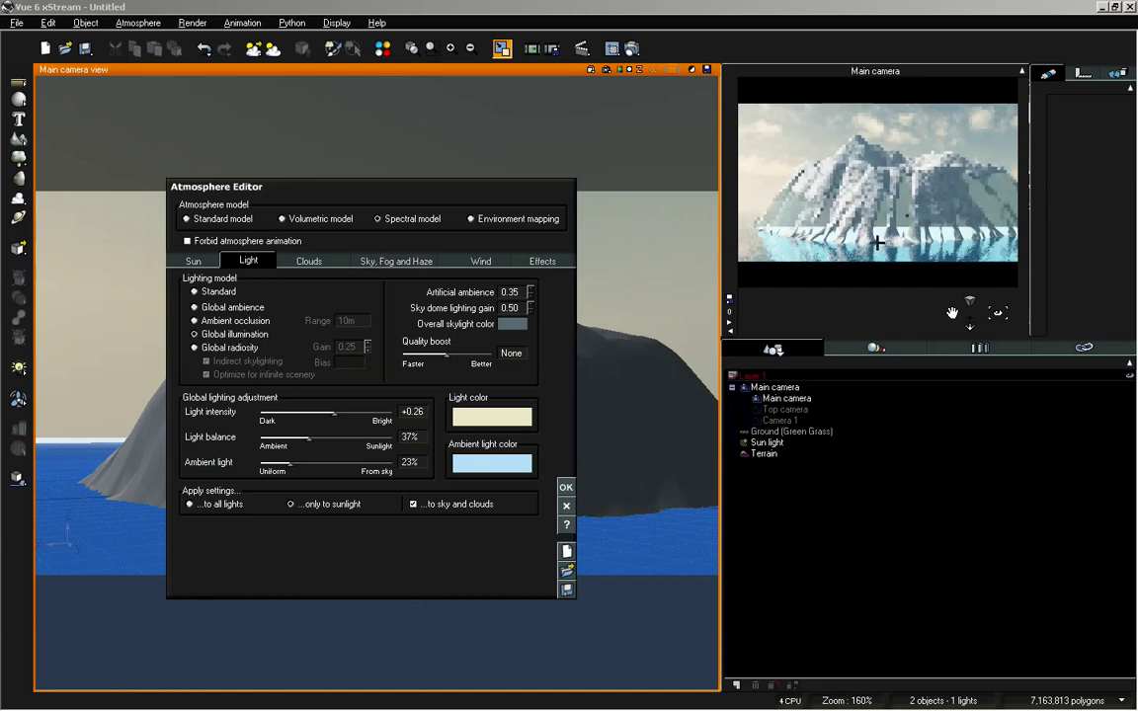
pyautogui.click(239, 322)
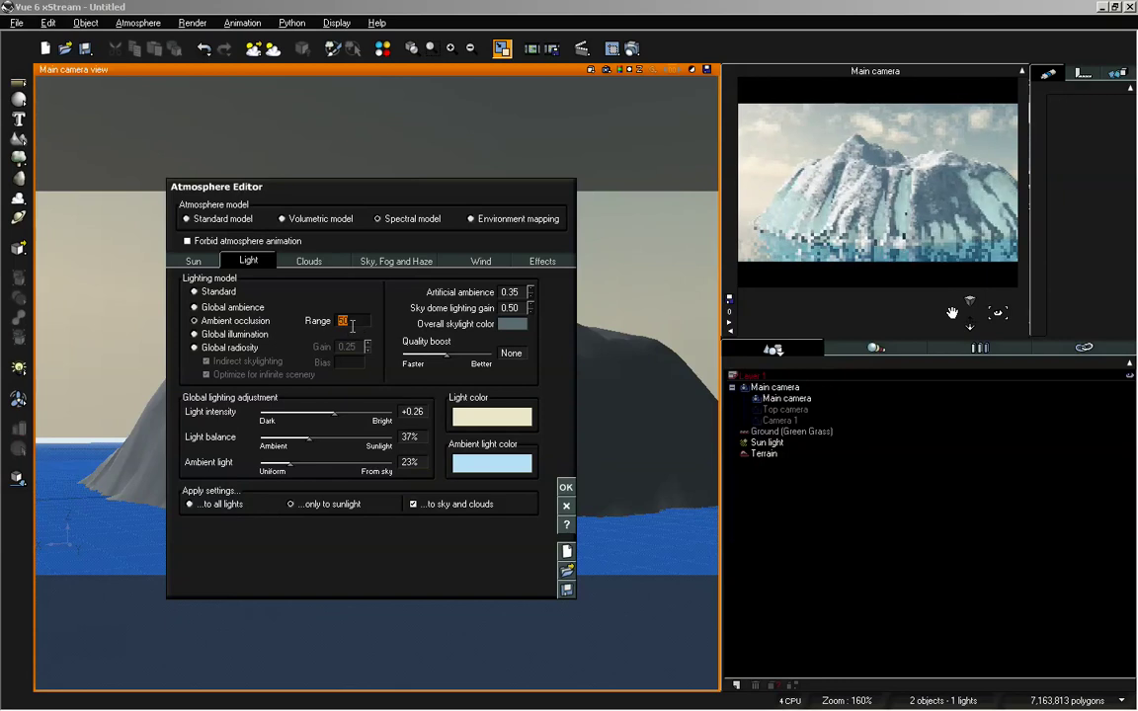
pyautogui.click(245, 333)
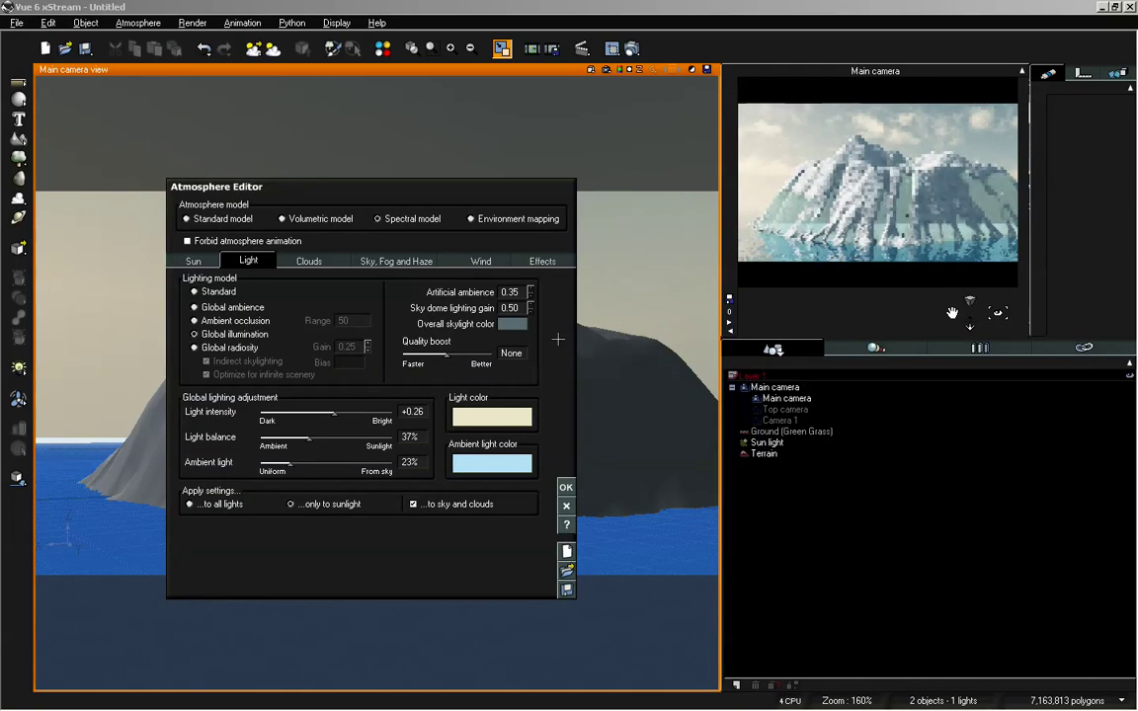
pyautogui.click(566, 487)
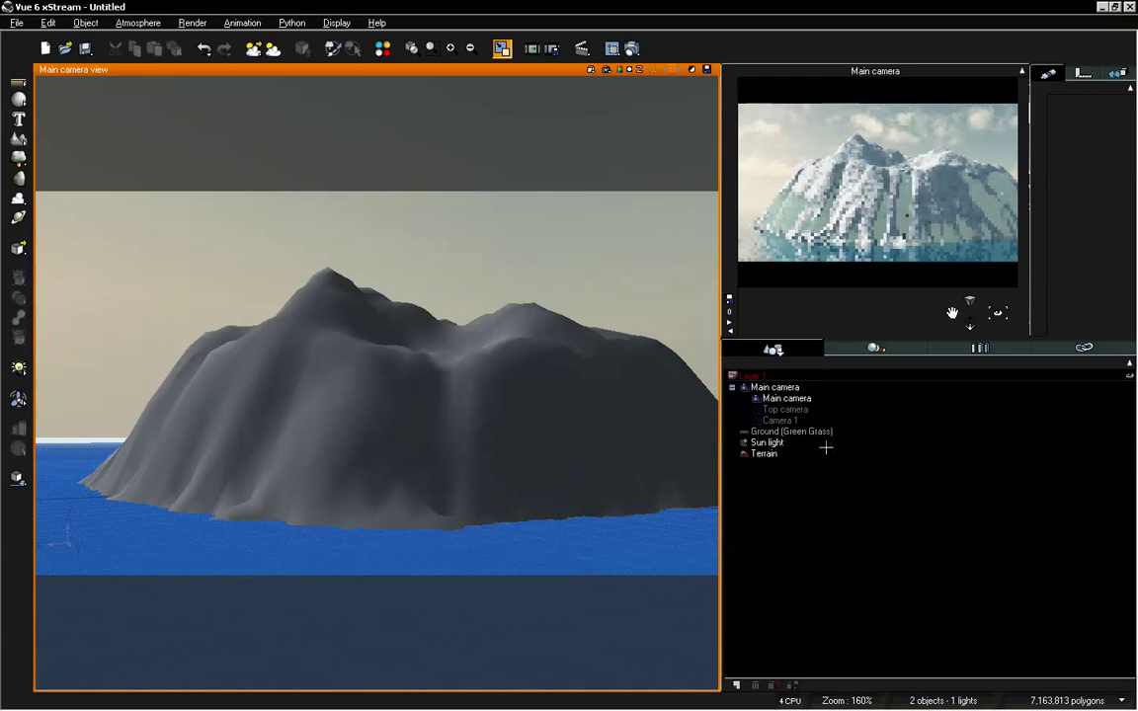
# Step: Try average subsurface scattering depths of 5 and 2 m on the terrain's Default layer, accepting the material
pyautogui.click(764, 453)
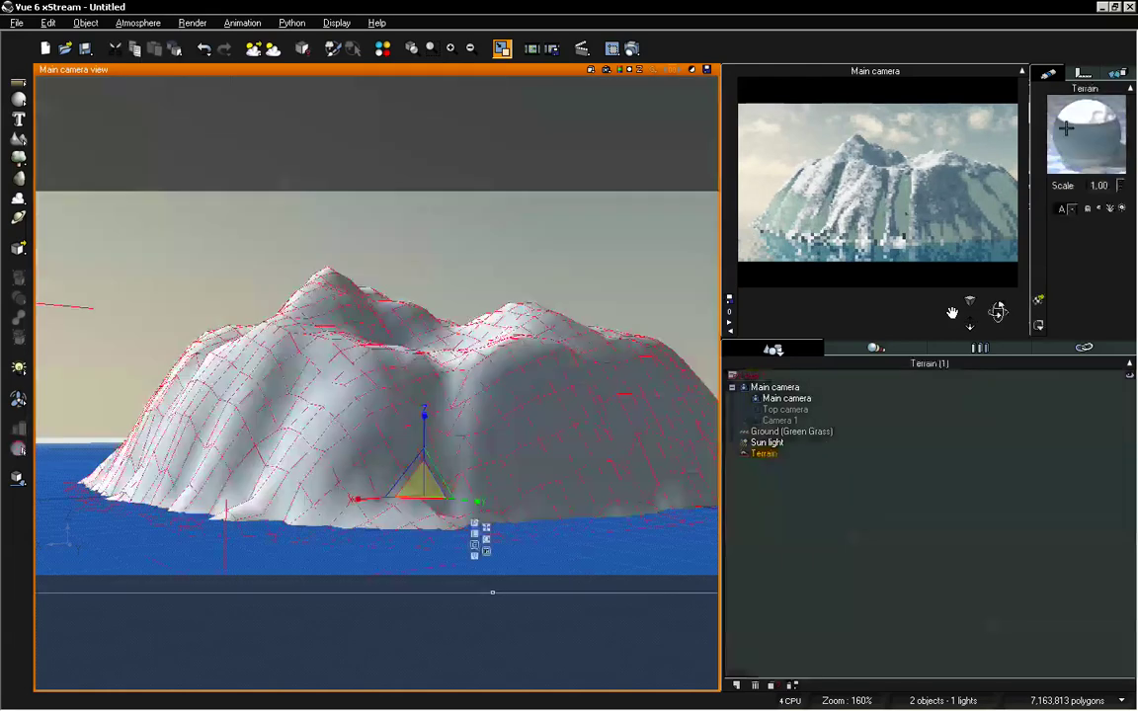
pyautogui.doubleClick(1066, 127)
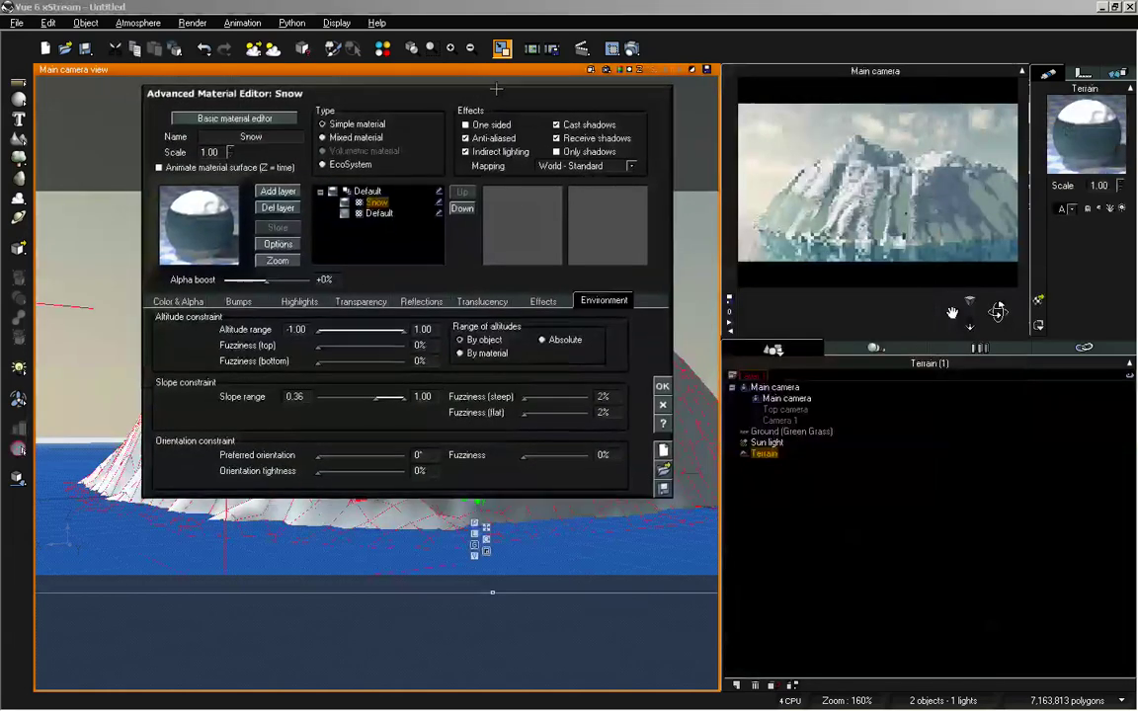
pyautogui.click(382, 213)
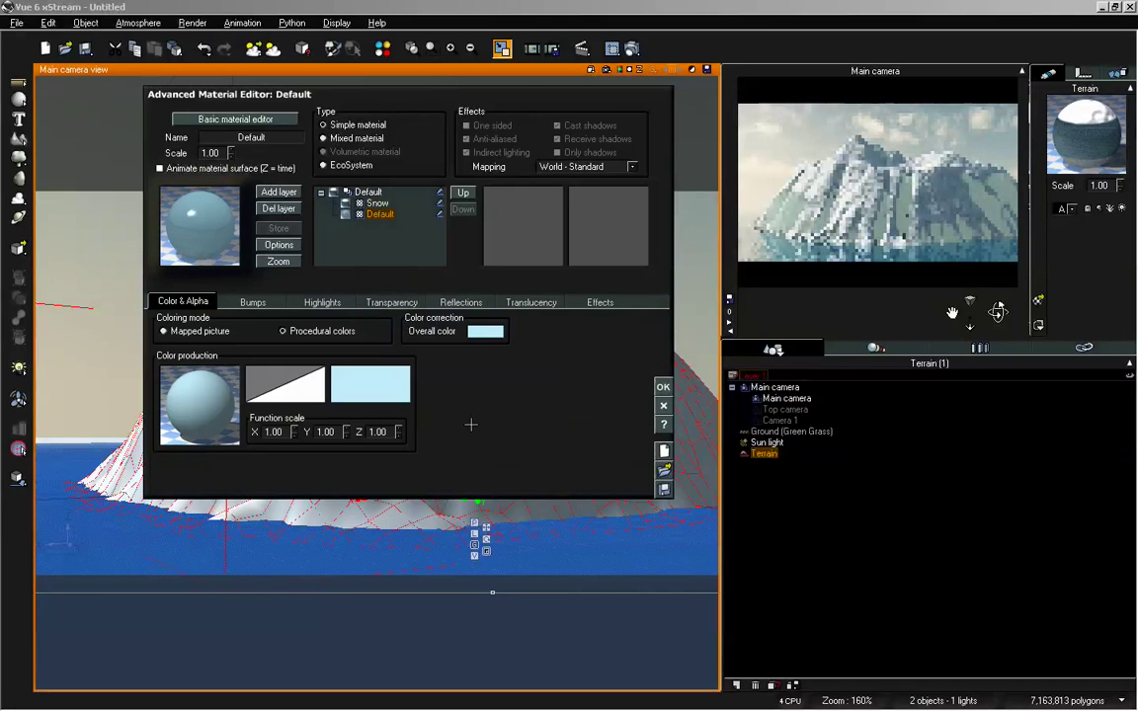
pyautogui.click(605, 305)
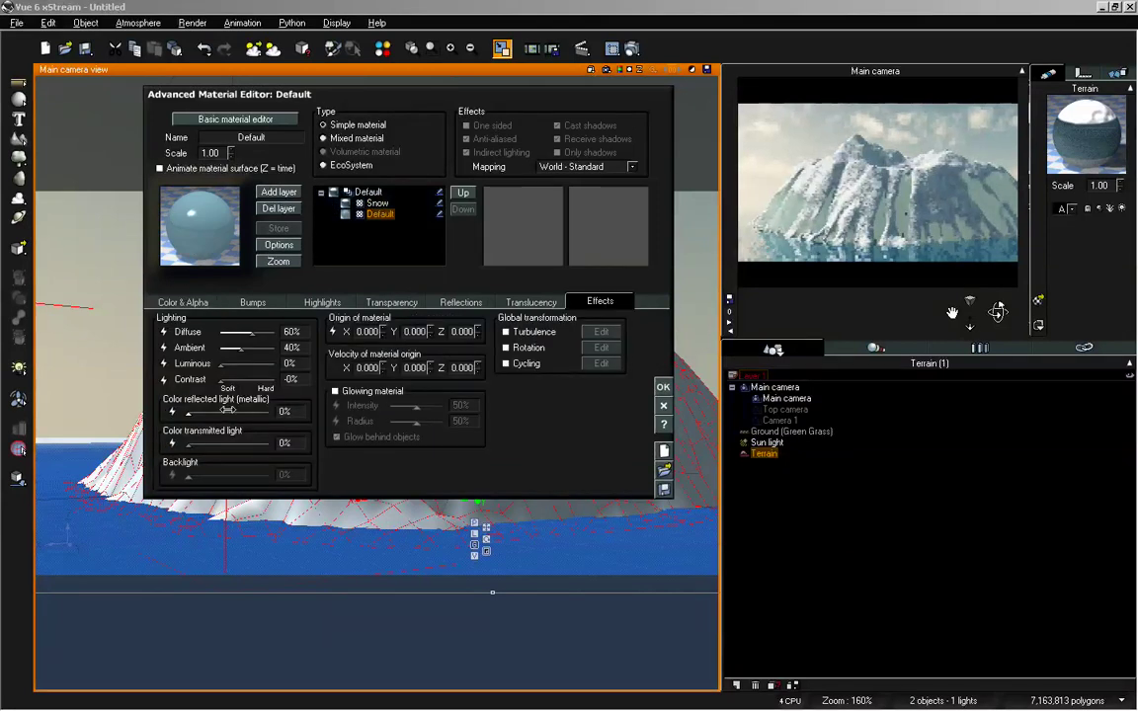
pyautogui.click(523, 299)
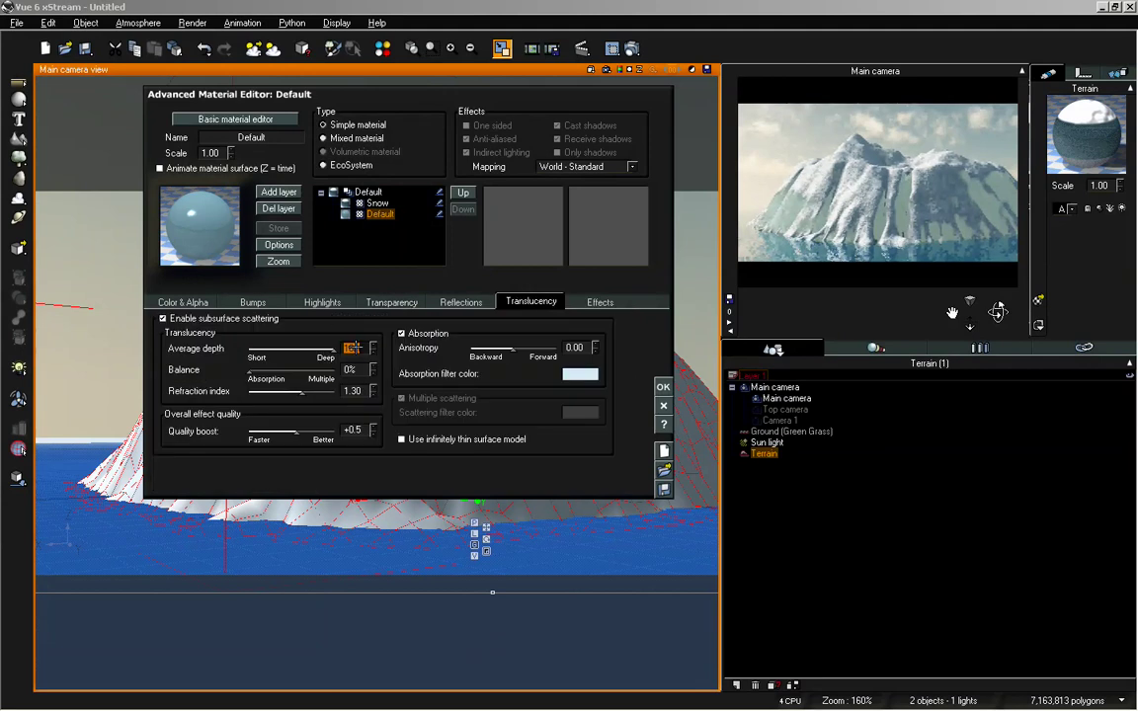
pyautogui.write('5')
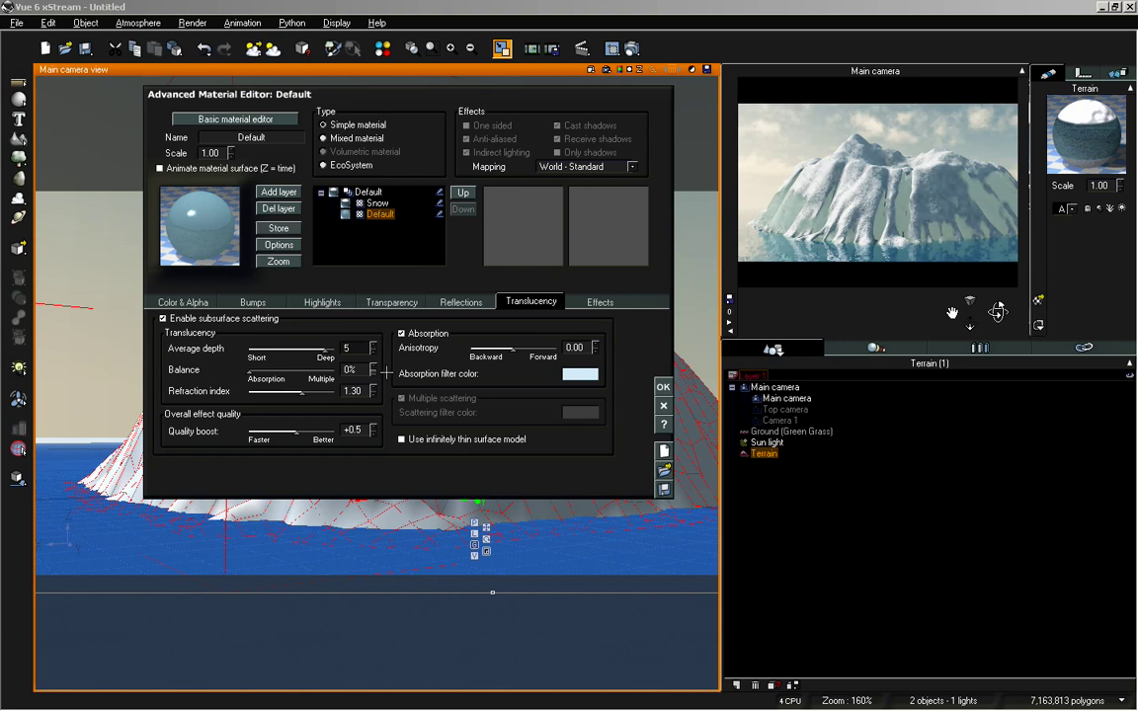
pyautogui.press('Return')
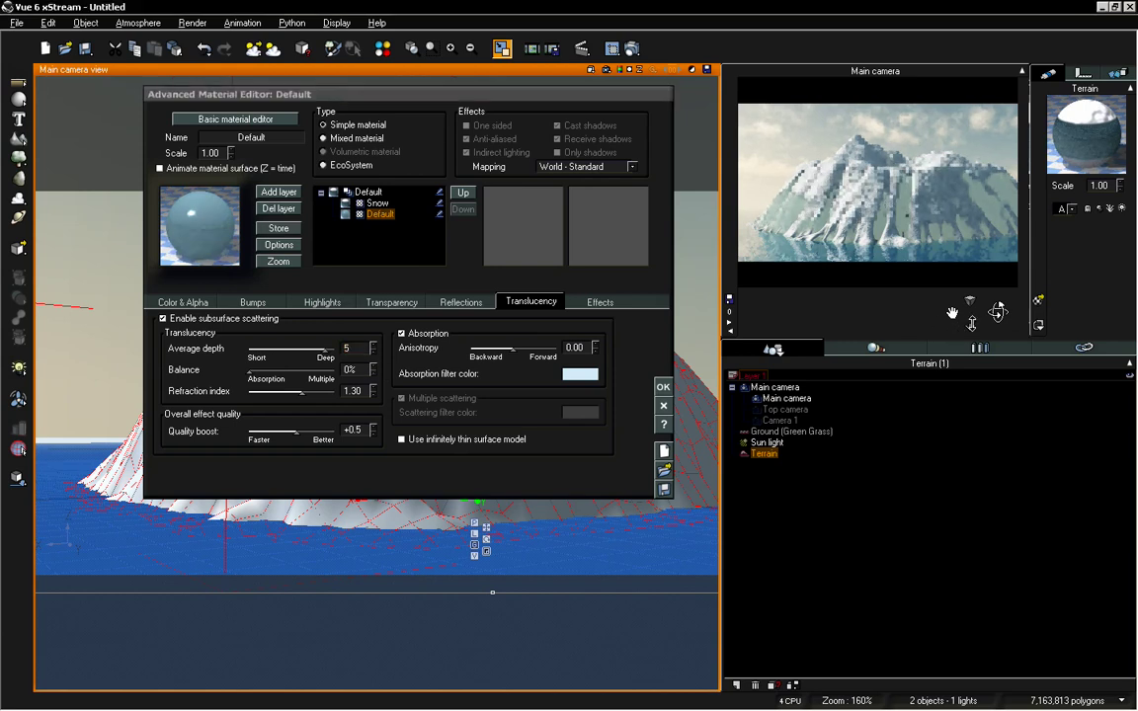
pyautogui.click(349, 344)
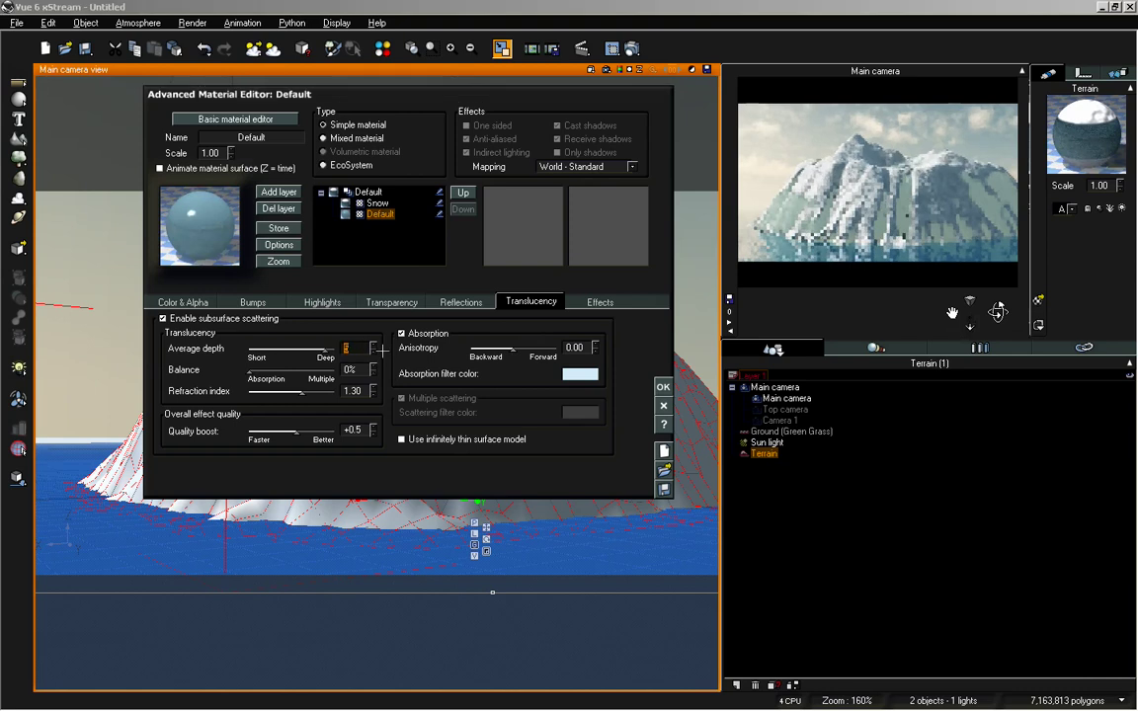
pyautogui.click(663, 387)
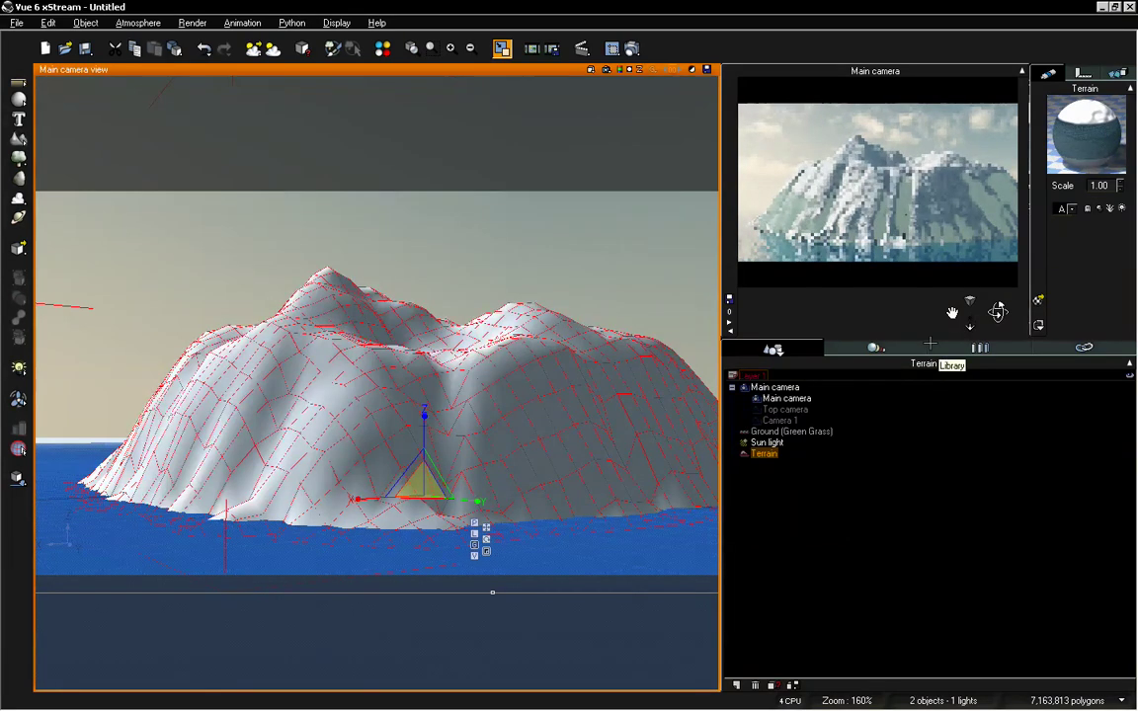
# Step: Set the average subsurface scattering depth of the terrain's Default layer to 25 m and accept the material
pyautogui.doubleClick(1094, 137)
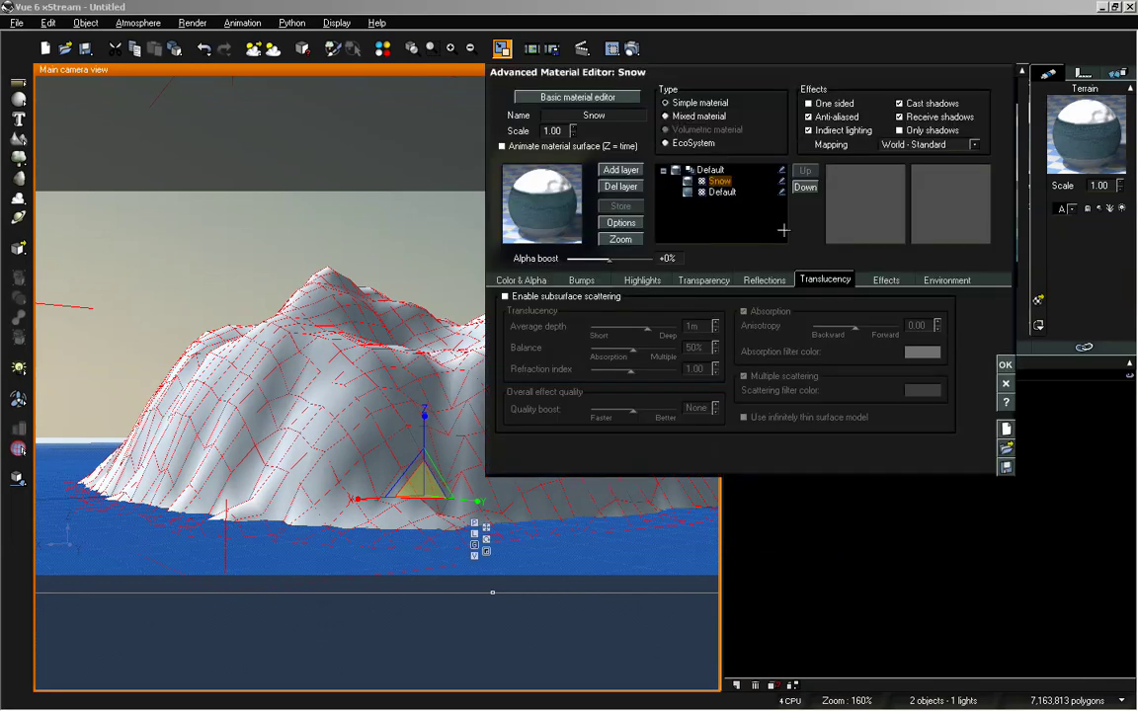
pyautogui.click(720, 192)
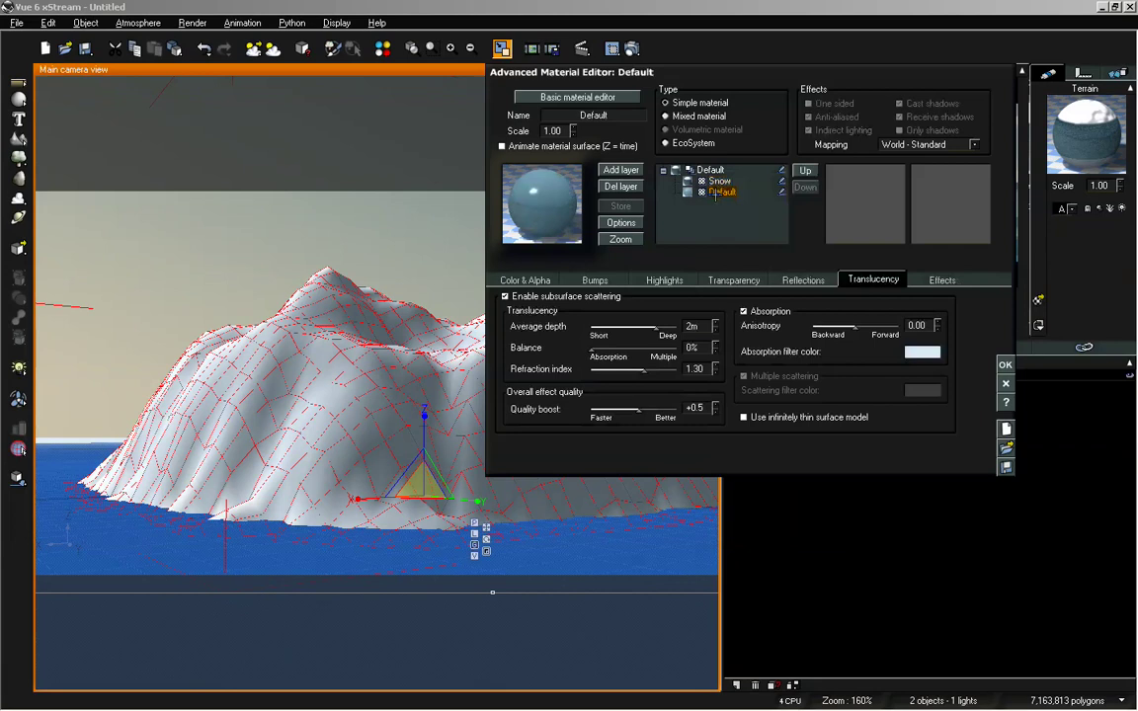
pyautogui.click(703, 324)
pyautogui.write('1')
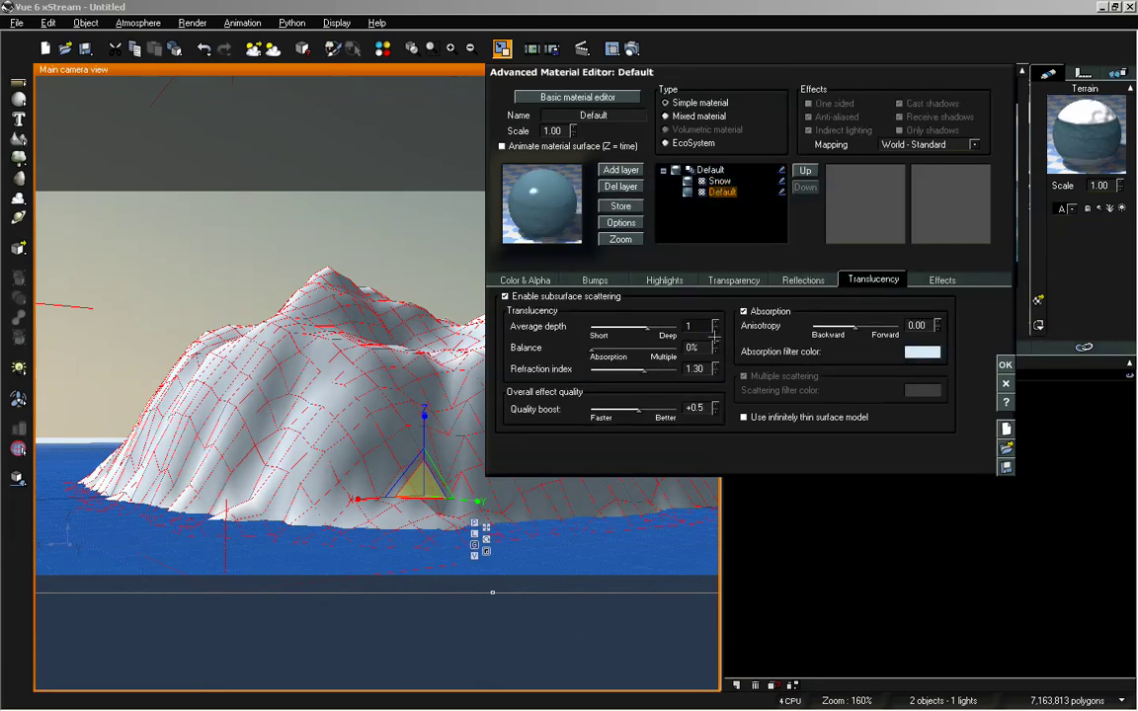
pyautogui.press('BackSpace')
pyautogui.write('25')
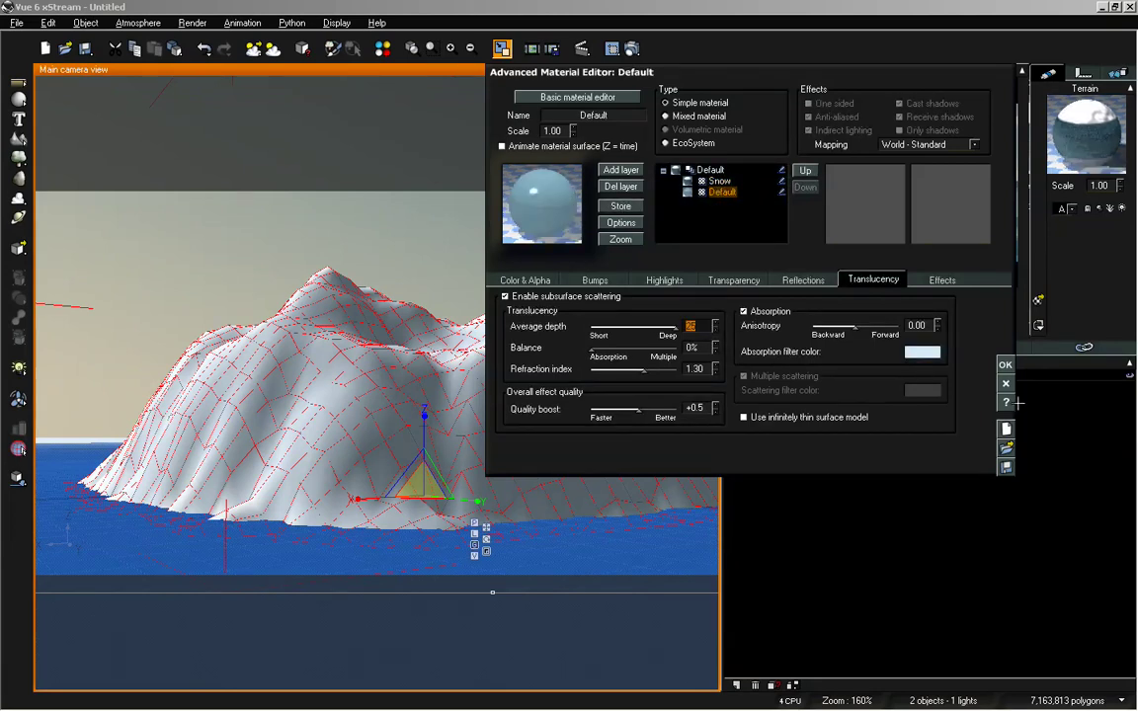
pyautogui.click(1005, 364)
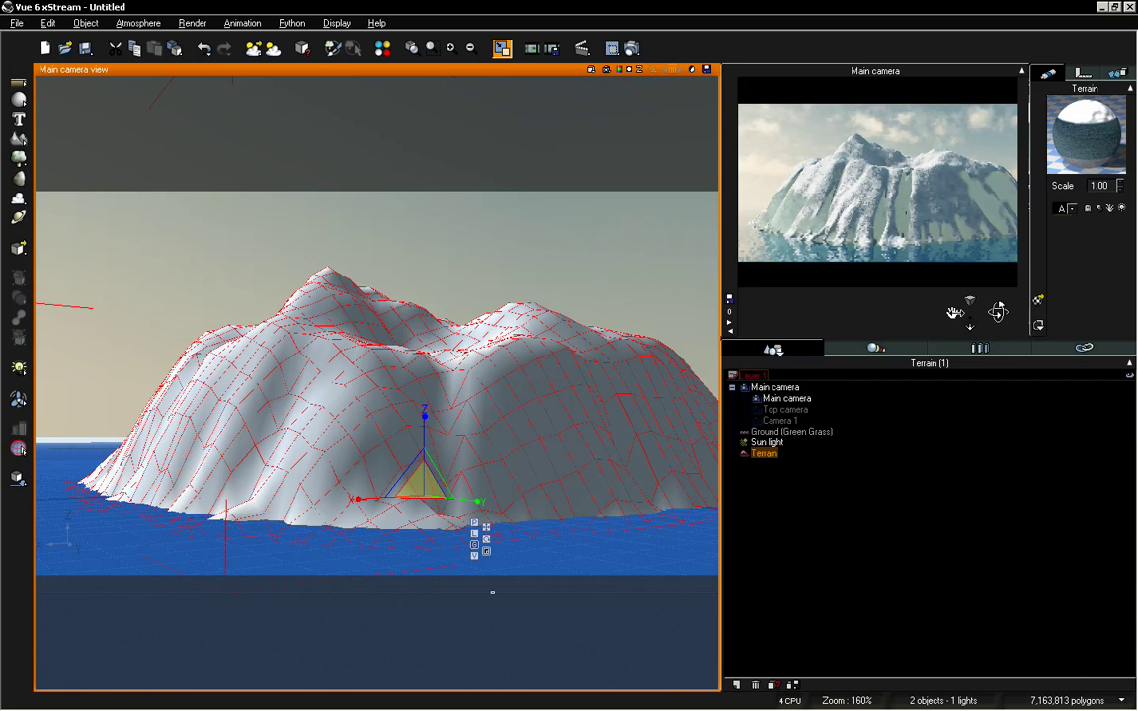
# Step: Shift the main camera slightly sideways, set the Default layer's average subsurface scattering depth to 12 m, and accept the material
pyautogui.moveTo(952, 313); pyautogui.dragTo(939, 313)
pyautogui.doubleClick(1071, 138)
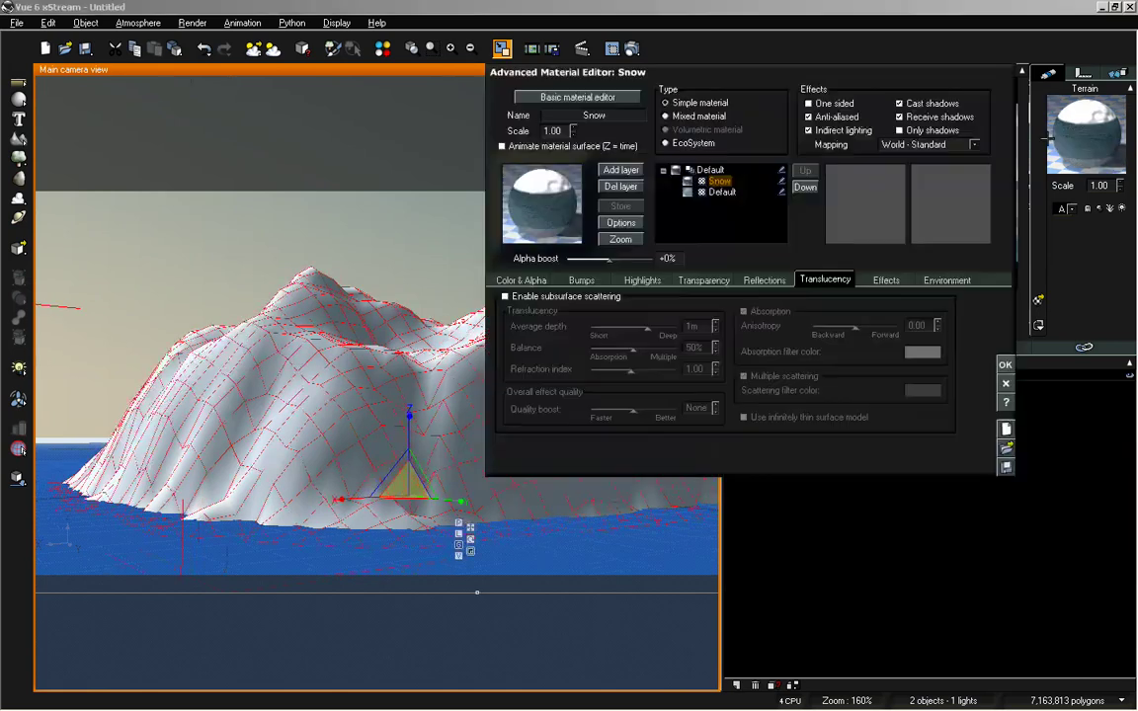
pyautogui.moveTo(744, 70); pyautogui.dragTo(491, 90)
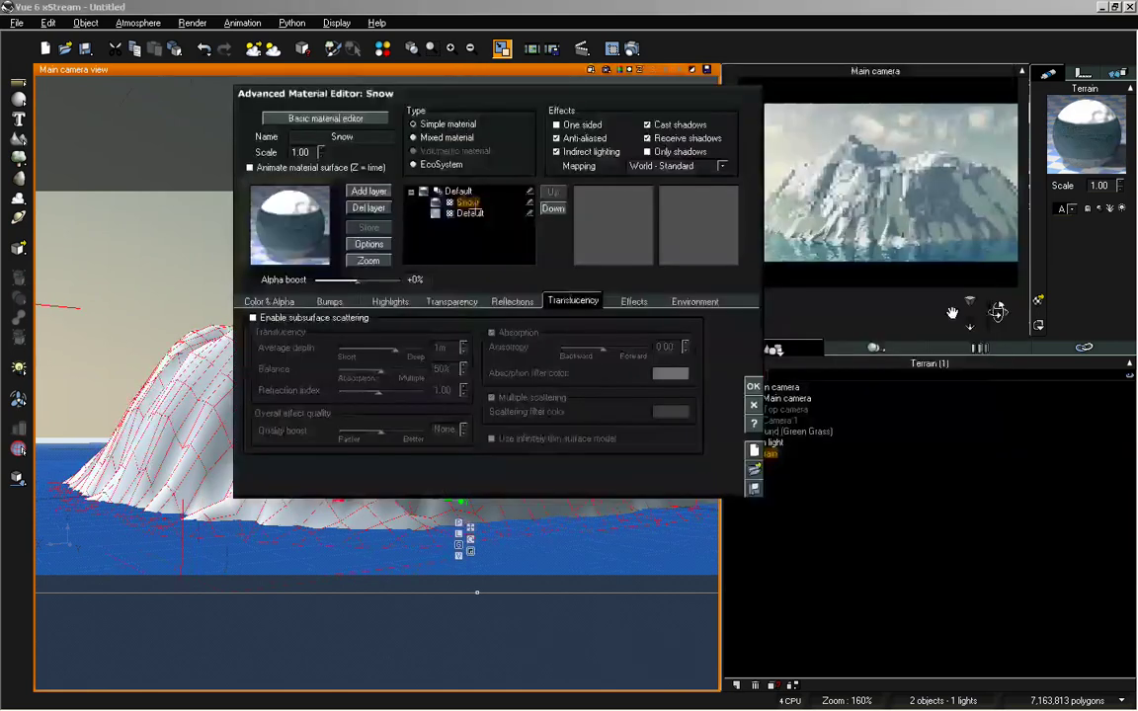
pyautogui.click(470, 213)
pyautogui.click(444, 349)
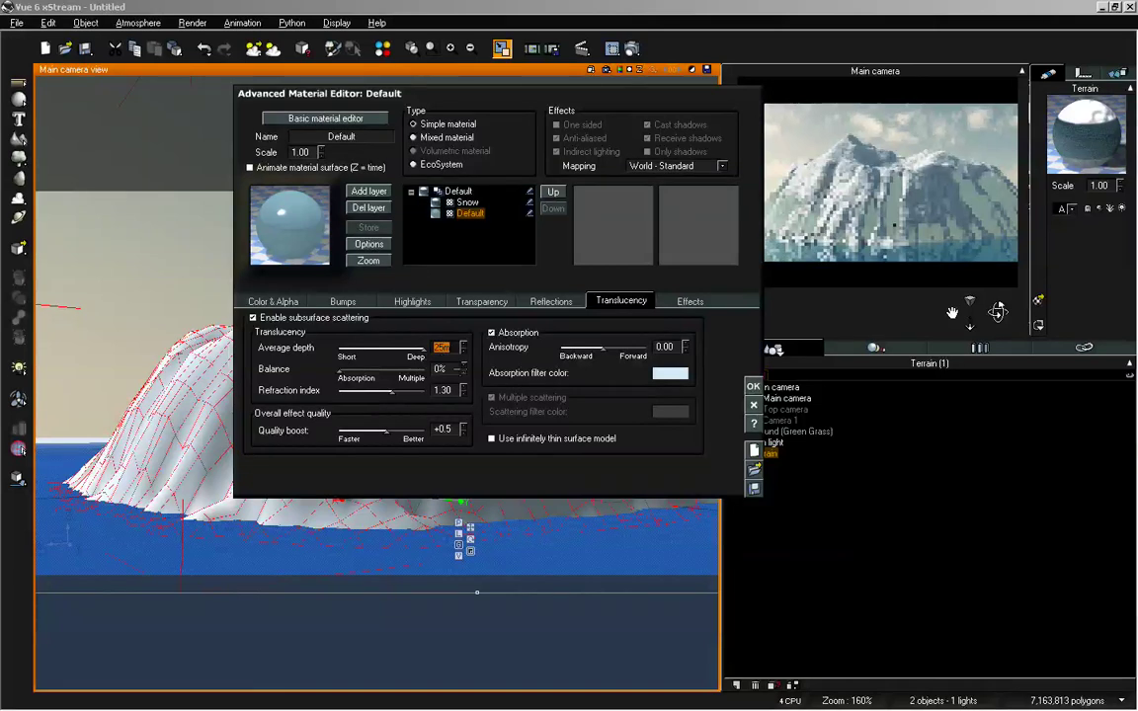
pyautogui.write('12')
pyautogui.press('Return')
pyautogui.click(753, 386)
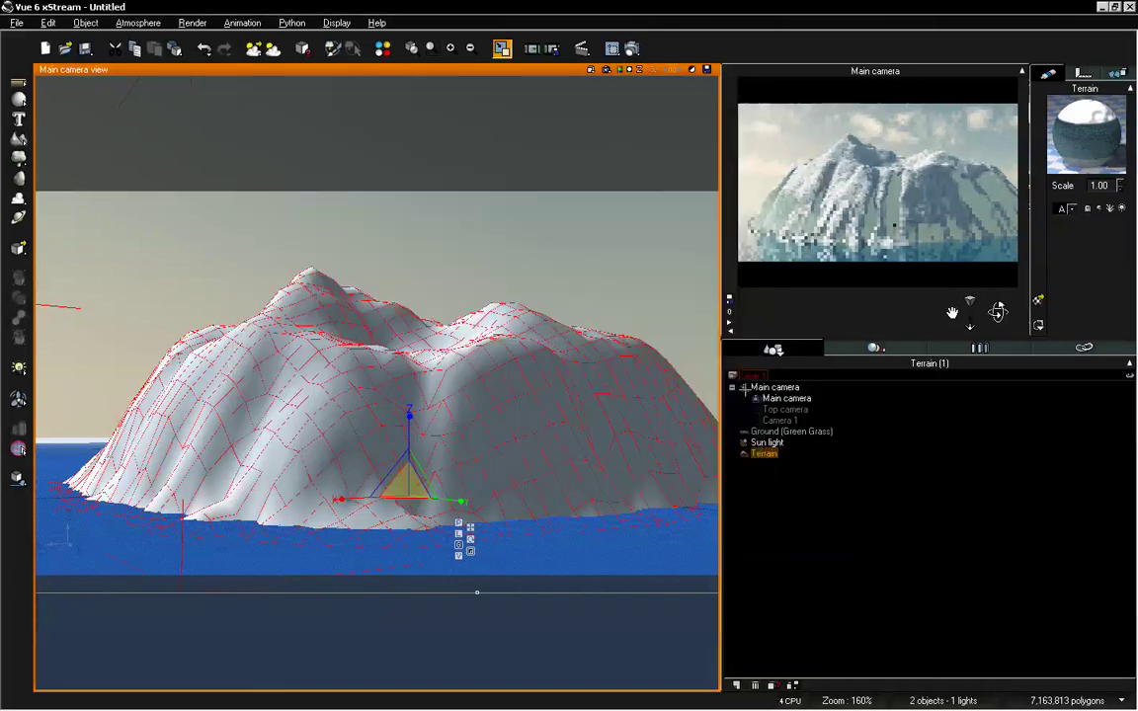
# Step: Try light balances between 15% and 66% in the atmosphere's global lighting adjustment, settle on 35%, and accept
pyautogui.click(138, 22)
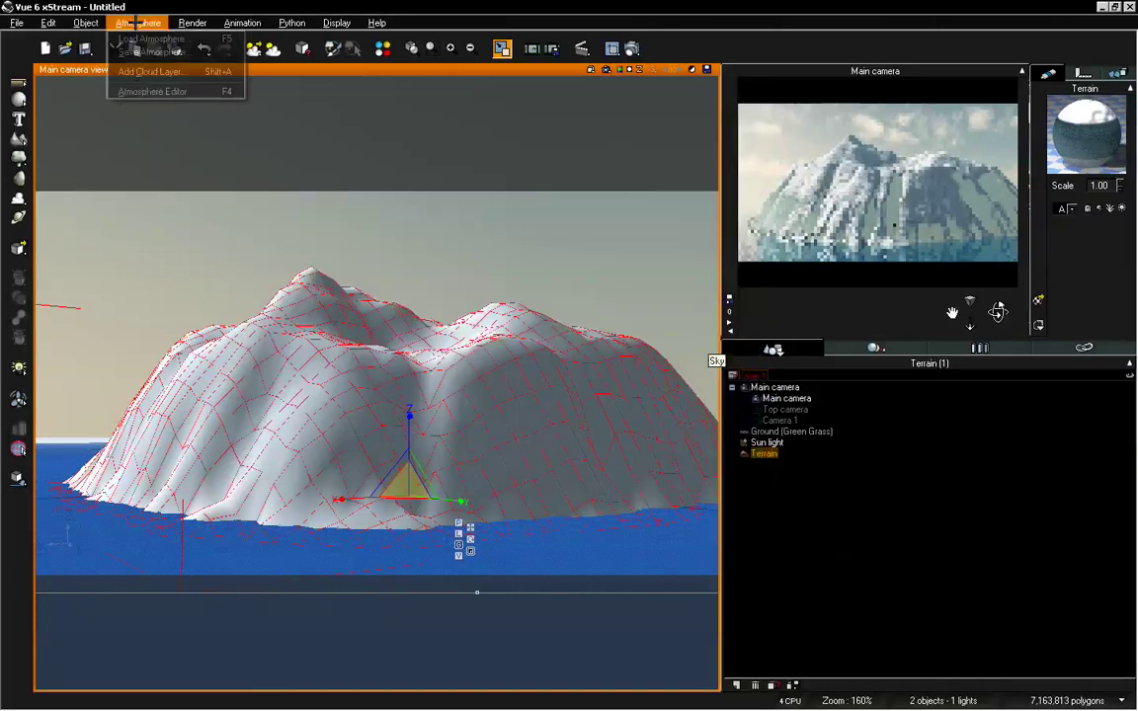
pyautogui.click(153, 91)
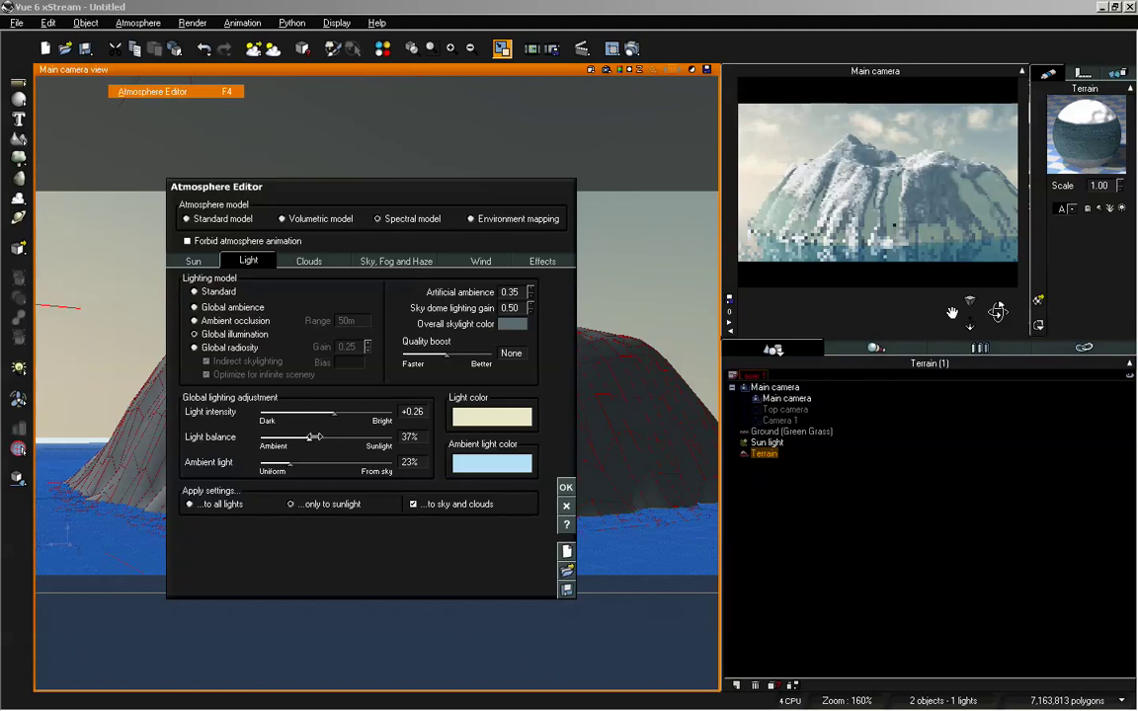
pyautogui.moveTo(293, 435); pyautogui.dragTo(285, 435)
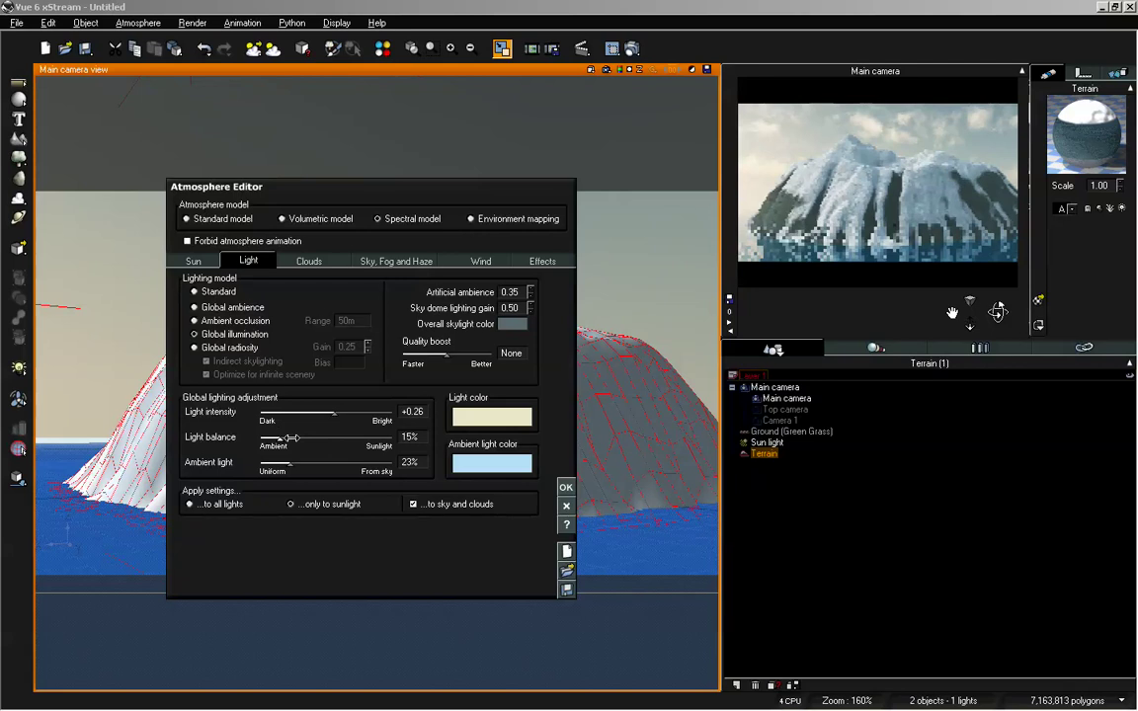
pyautogui.moveTo(292, 437); pyautogui.dragTo(295, 436)
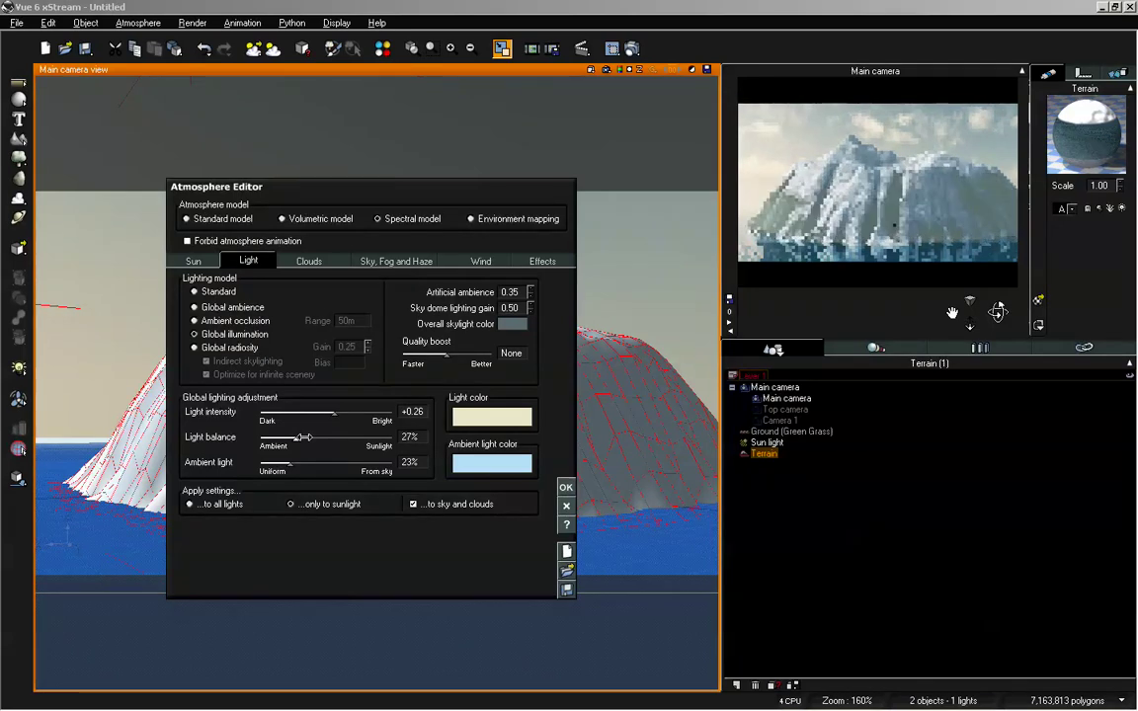
pyautogui.moveTo(303, 436); pyautogui.dragTo(352, 443)
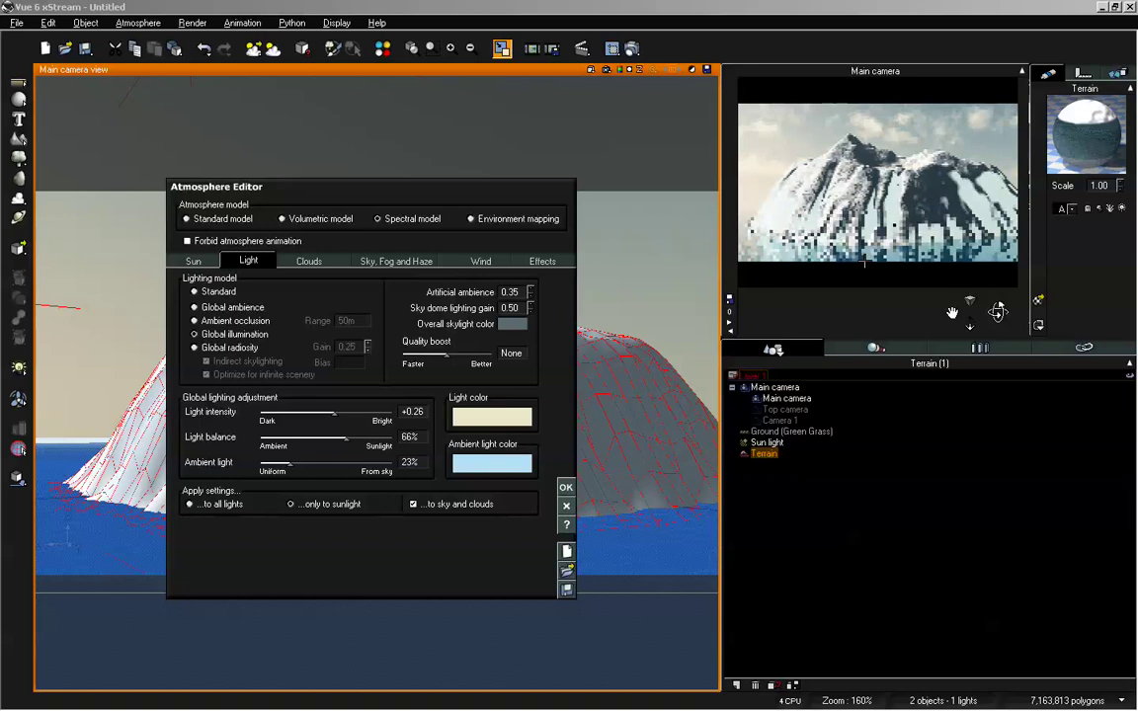
pyautogui.moveTo(346, 437); pyautogui.dragTo(306, 436)
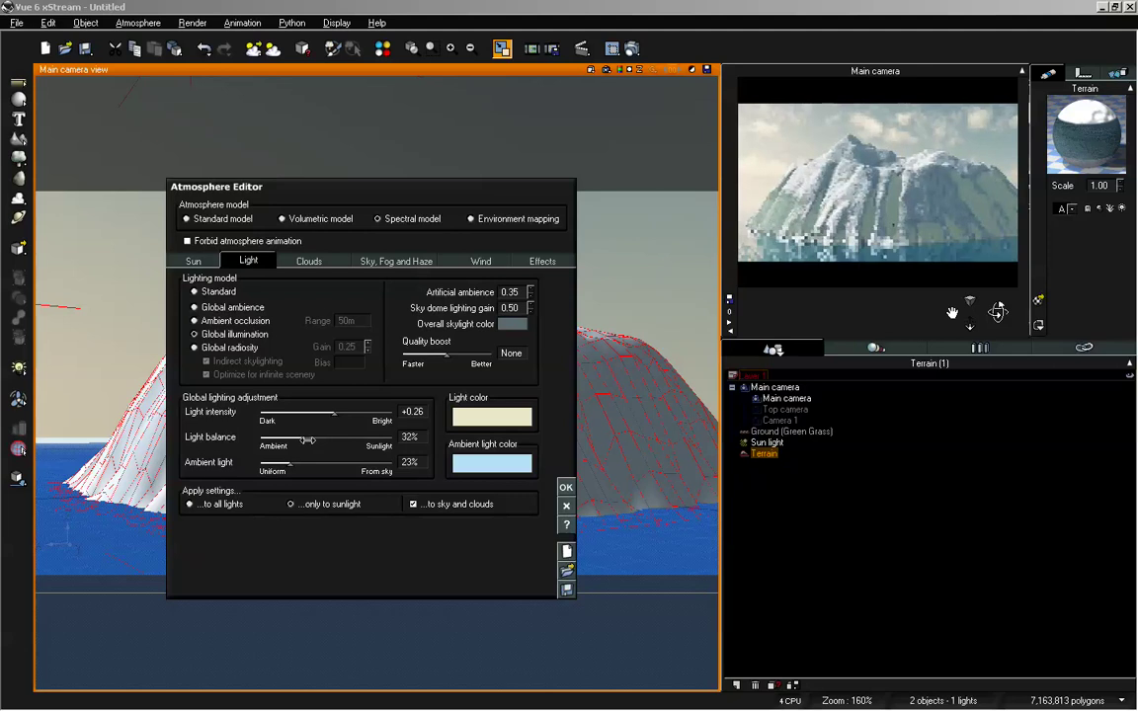
pyautogui.moveTo(309, 440); pyautogui.dragTo(294, 439)
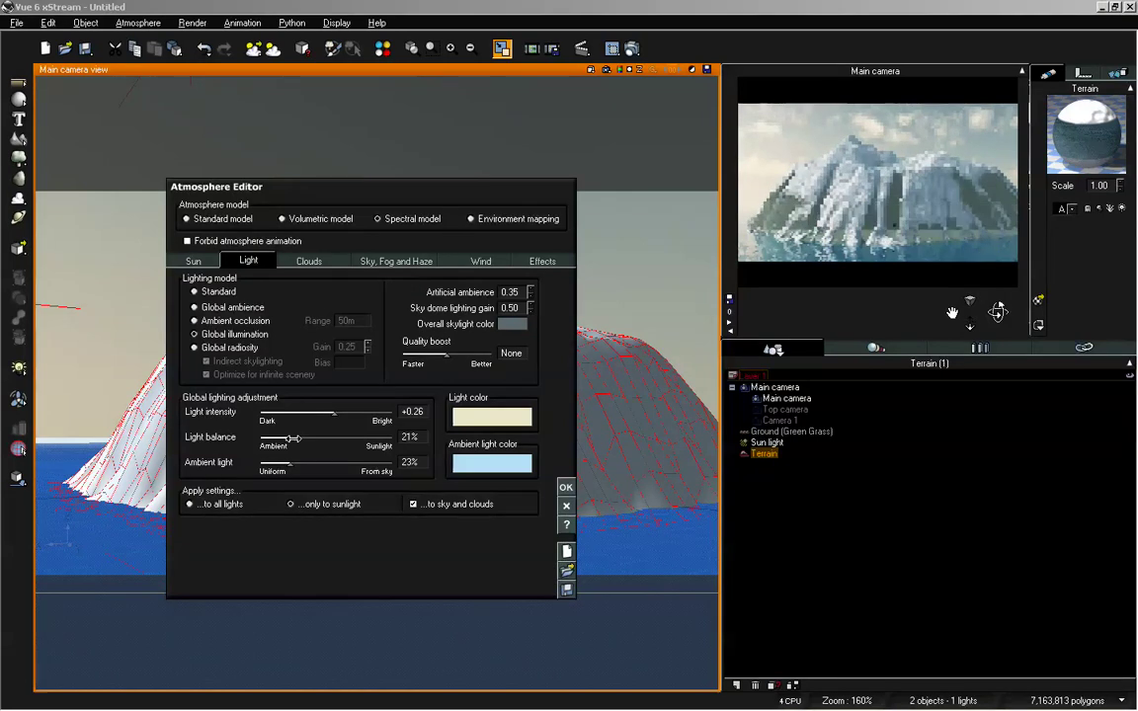
pyautogui.moveTo(294, 438); pyautogui.dragTo(302, 439)
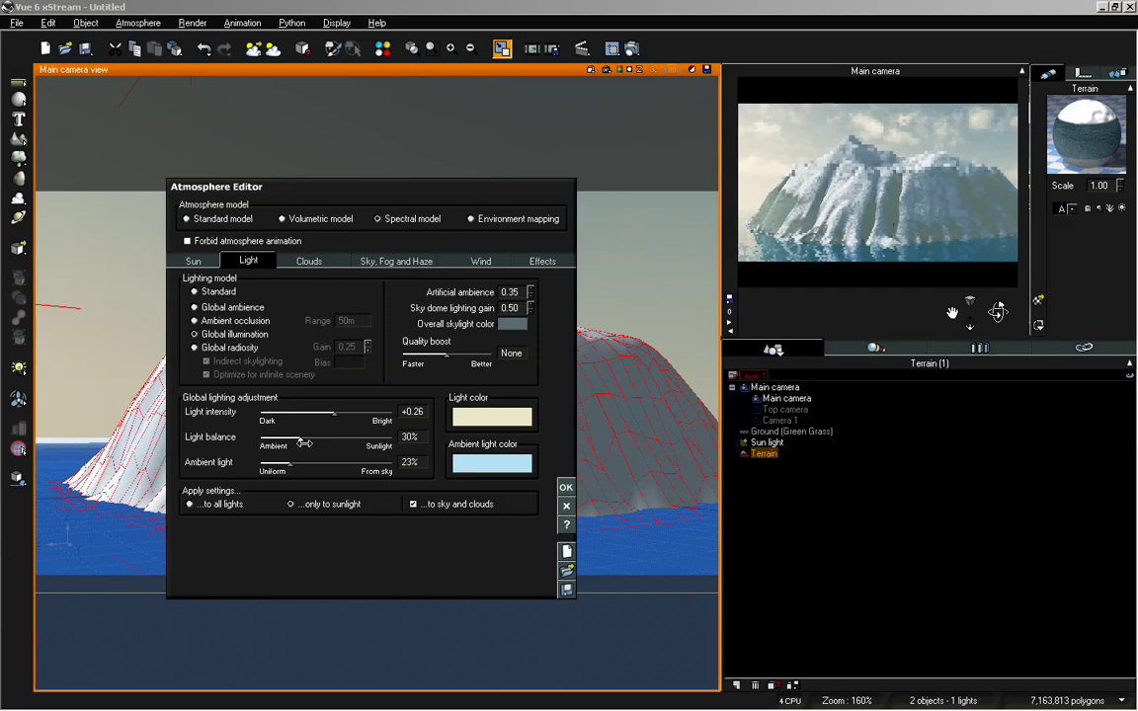
pyautogui.moveTo(303, 443); pyautogui.dragTo(310, 440)
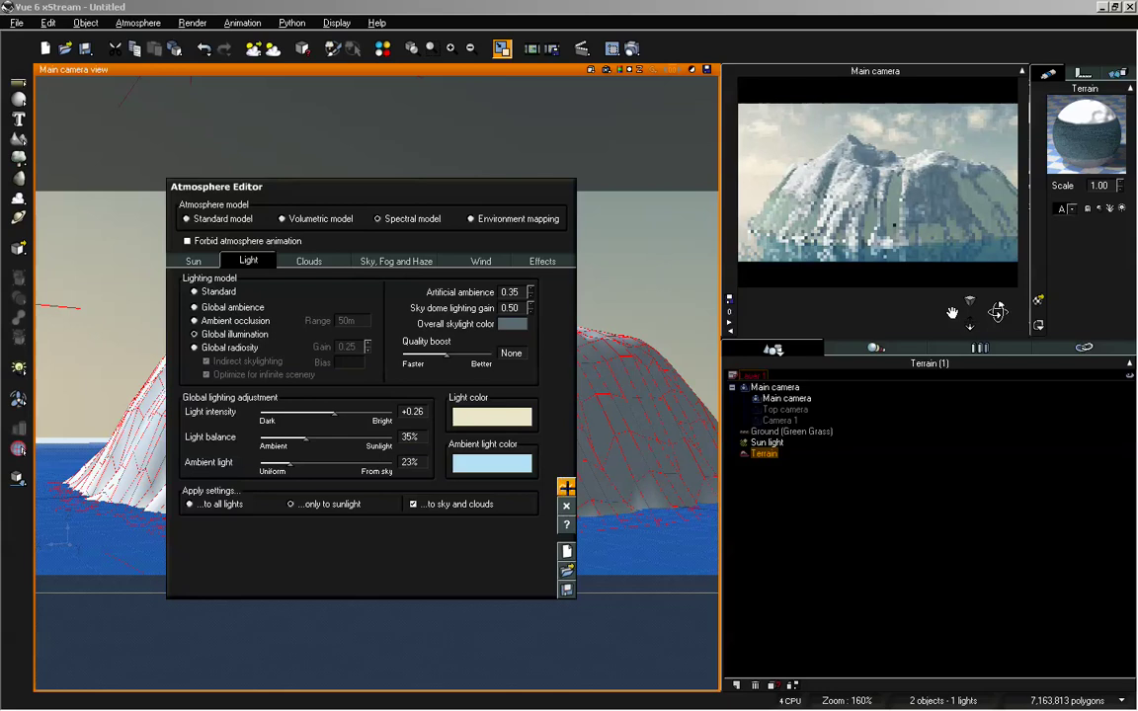
pyautogui.click(565, 487)
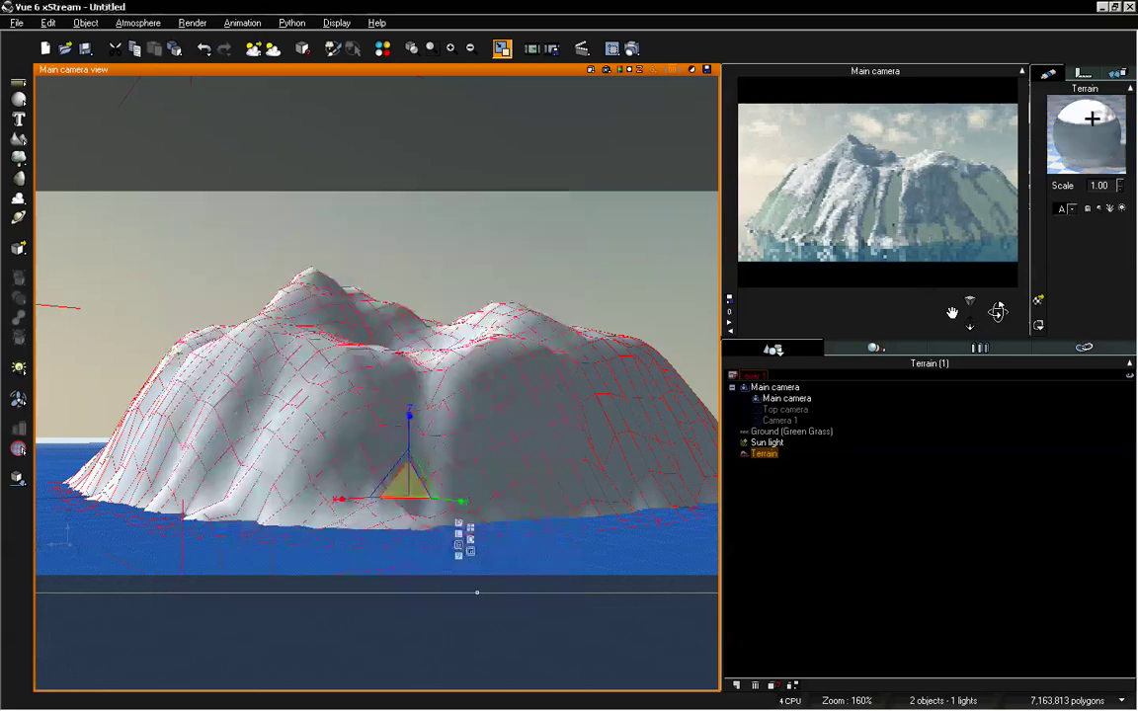
# Step: Try 87% diffuse lighting on the terrain material's Default layer, settle on 56%, and refresh the camera preview each time
pyautogui.doubleClick(1090, 118)
pyautogui.moveTo(904, 74); pyautogui.dragTo(556, 99)
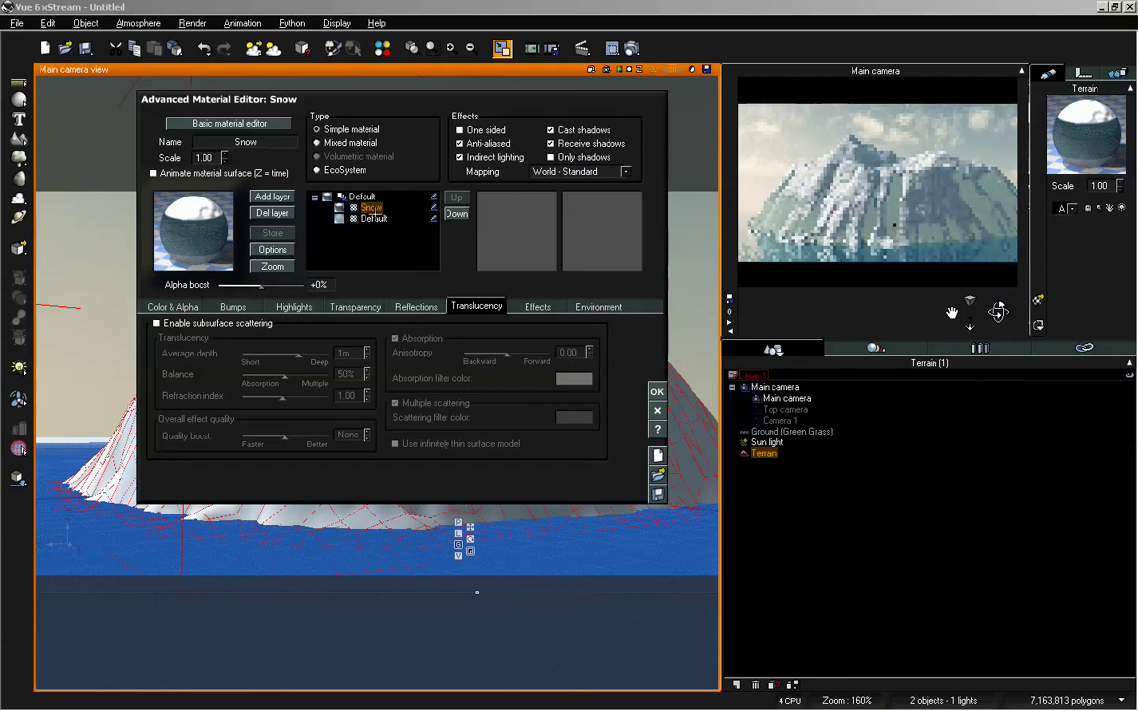
pyautogui.click(374, 218)
pyautogui.click(594, 306)
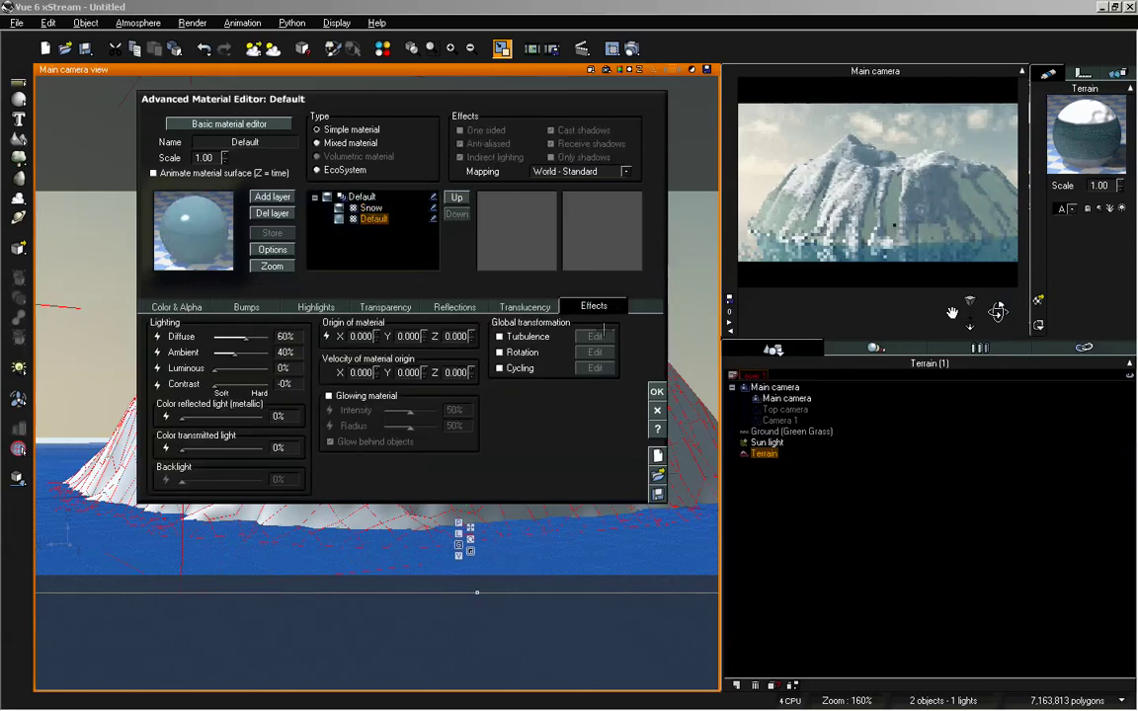
pyautogui.moveTo(245, 337); pyautogui.dragTo(260, 337)
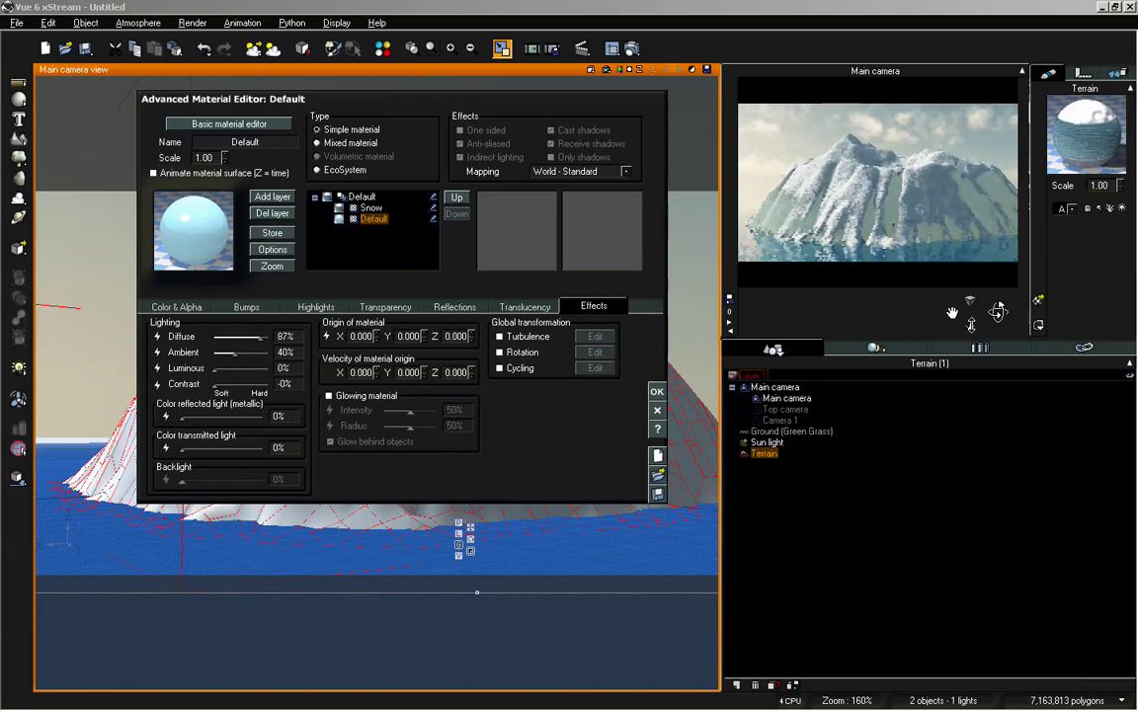
pyautogui.click(971, 324)
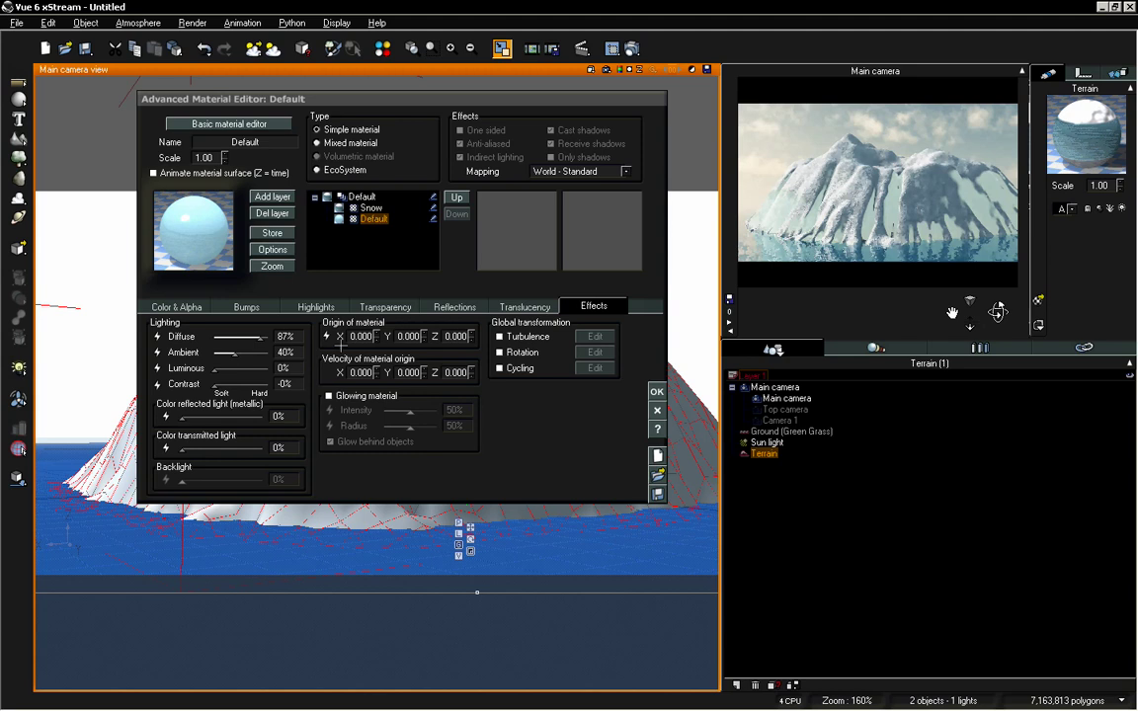
pyautogui.moveTo(260, 337); pyautogui.dragTo(241, 339)
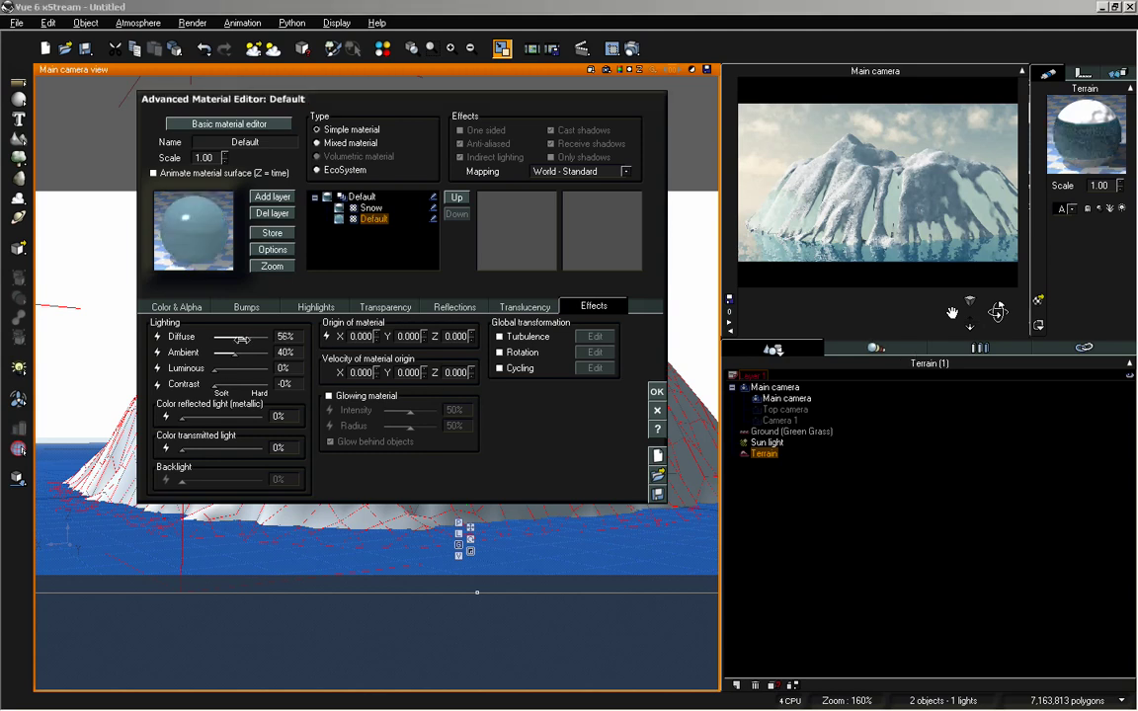
pyautogui.click(972, 326)
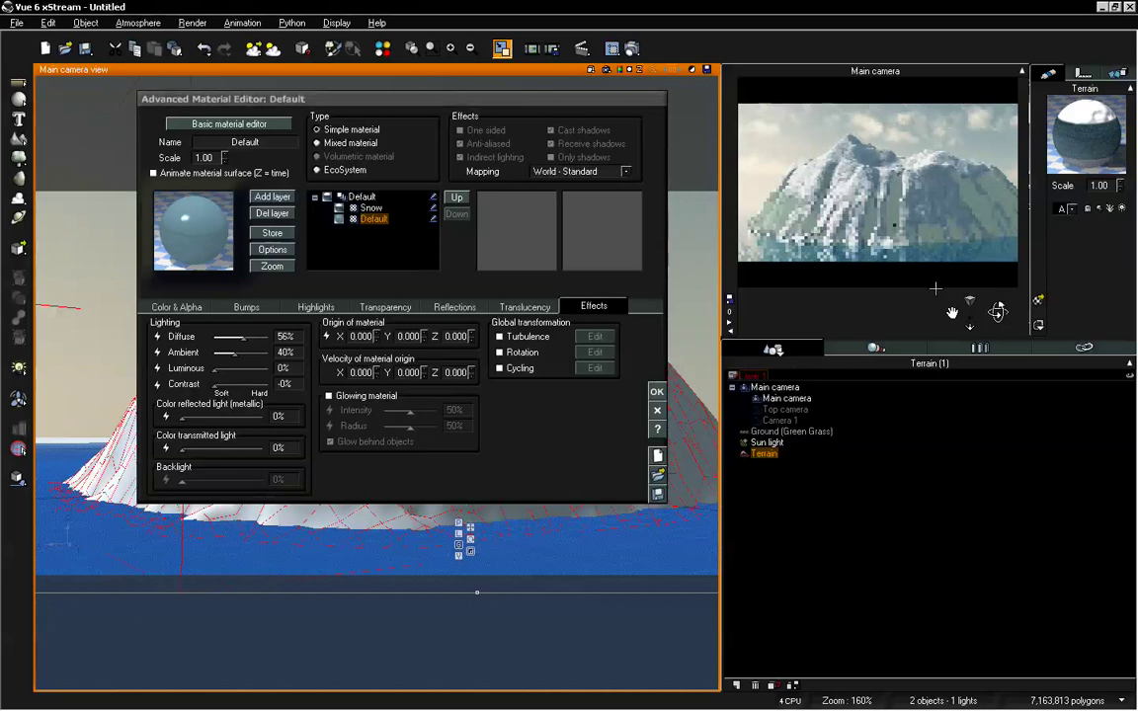
# Step: Set the luminous lighting of the terrain material's Snow layer to 6% and accept the material
pyautogui.click(372, 207)
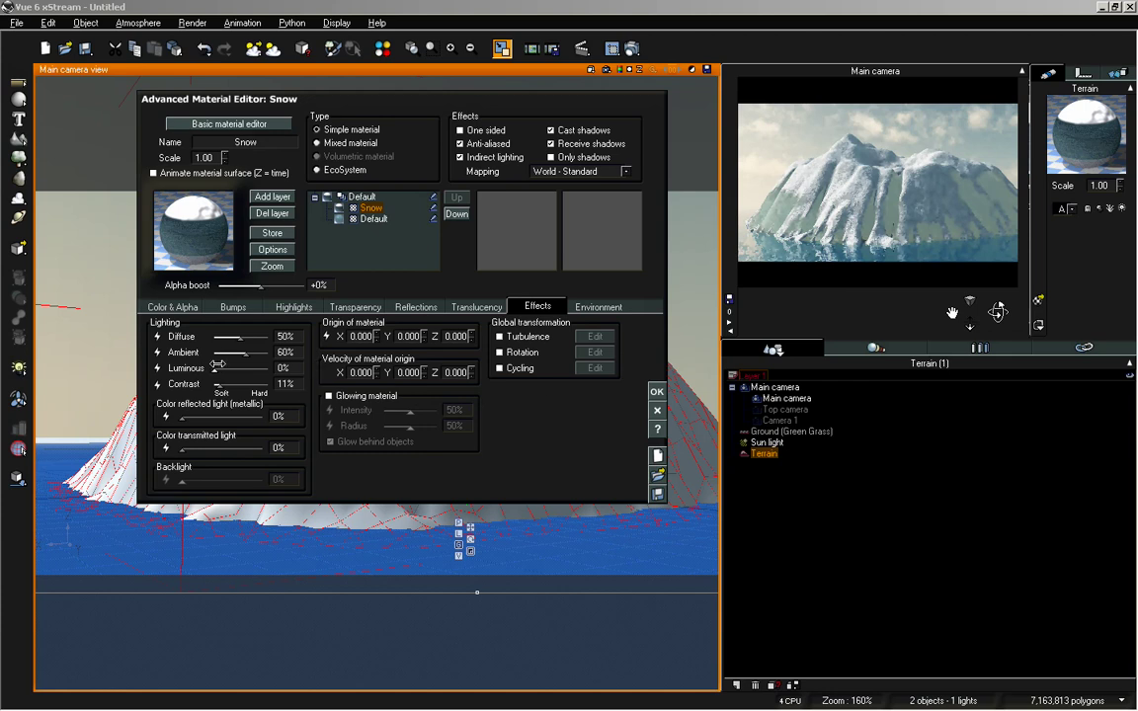
pyautogui.moveTo(216, 372); pyautogui.dragTo(219, 372)
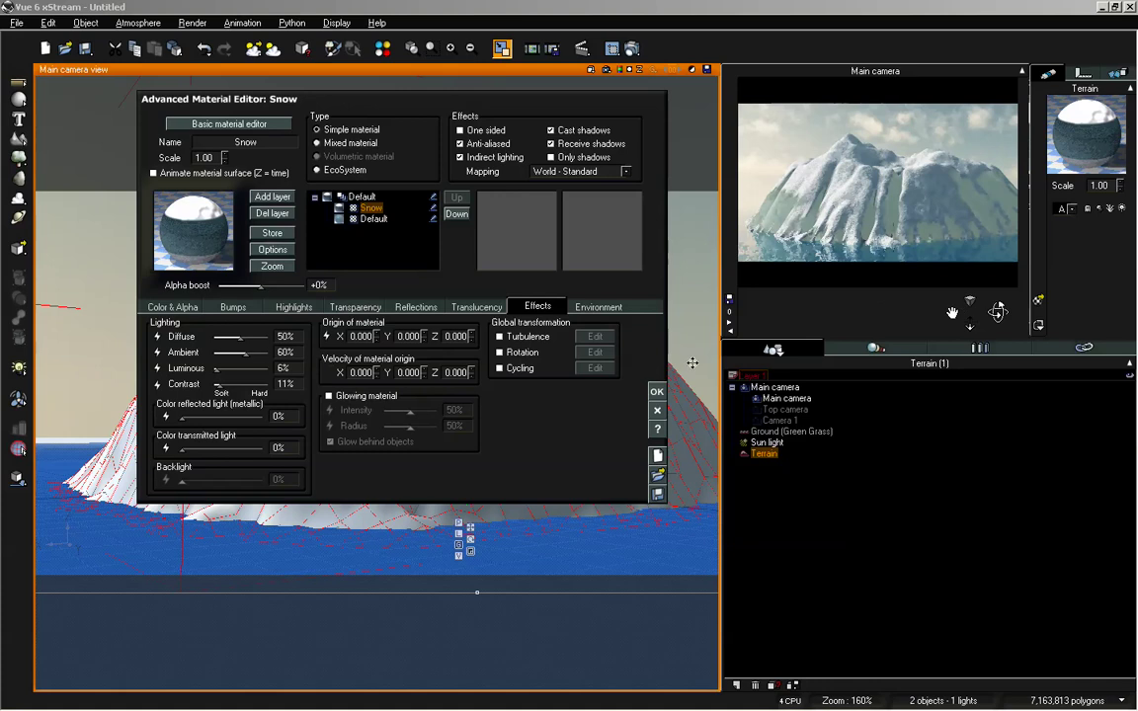
pyautogui.click(656, 391)
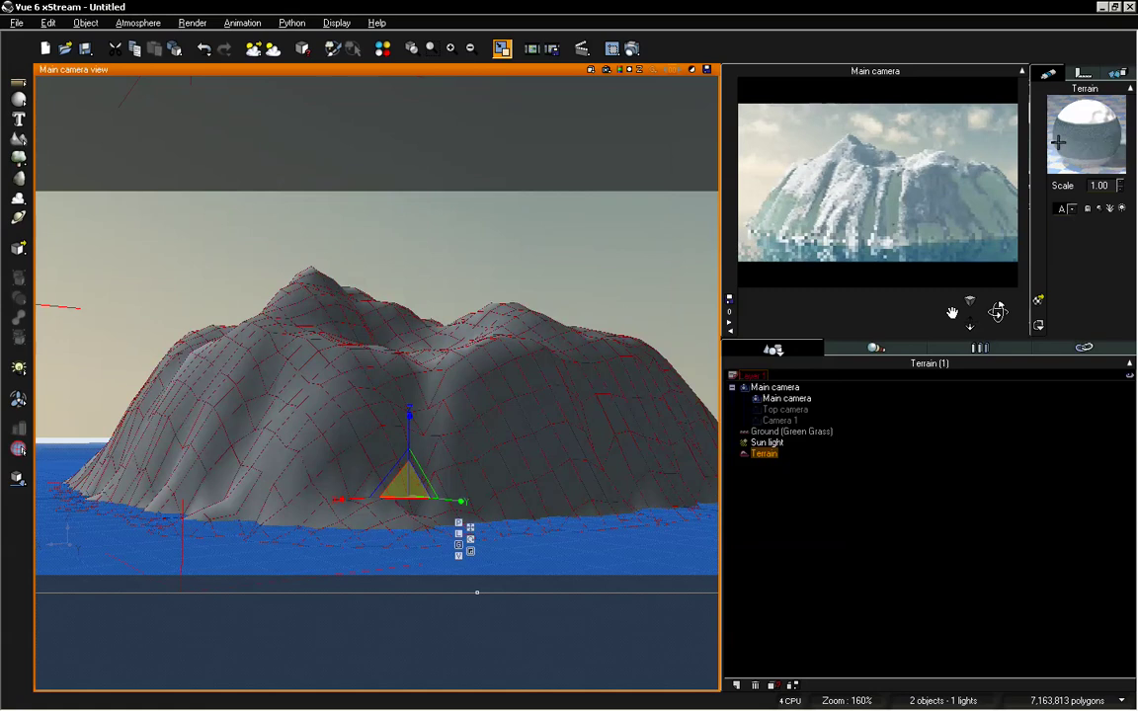
# Step: Set the luminous lighting to 6% on the terrain's Default layer and 11% on its Snow layer, accepting the material
pyautogui.doubleClick(1064, 134)
pyautogui.moveTo(834, 76); pyautogui.dragTo(500, 86)
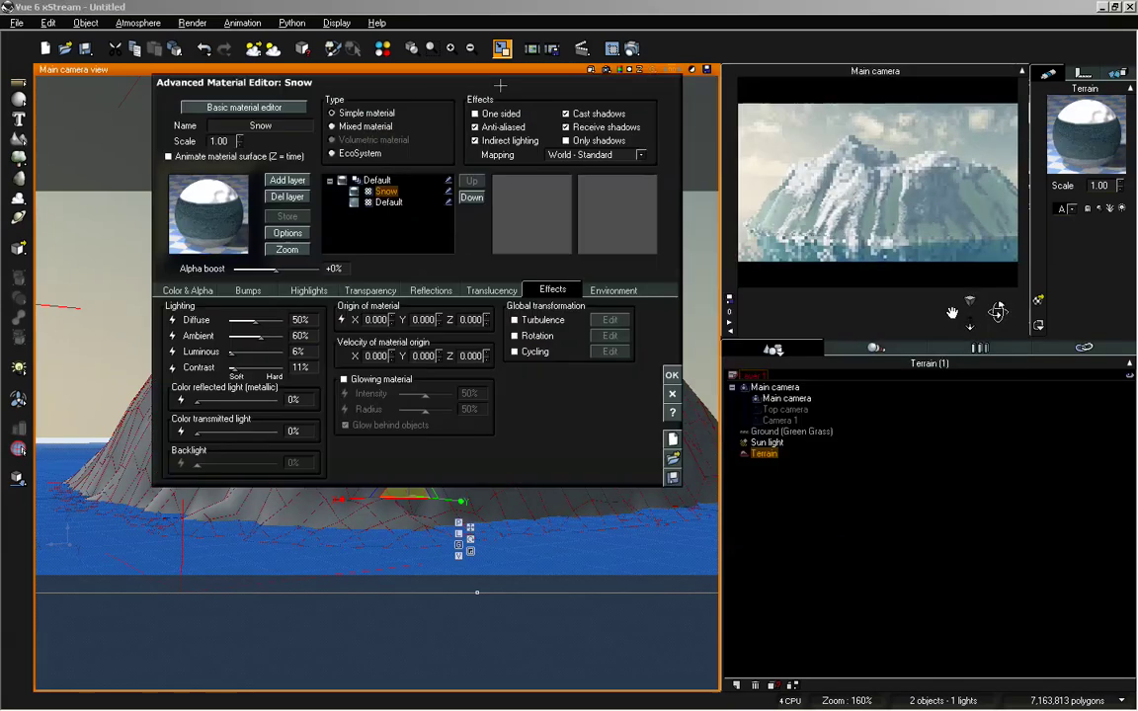
pyautogui.click(388, 202)
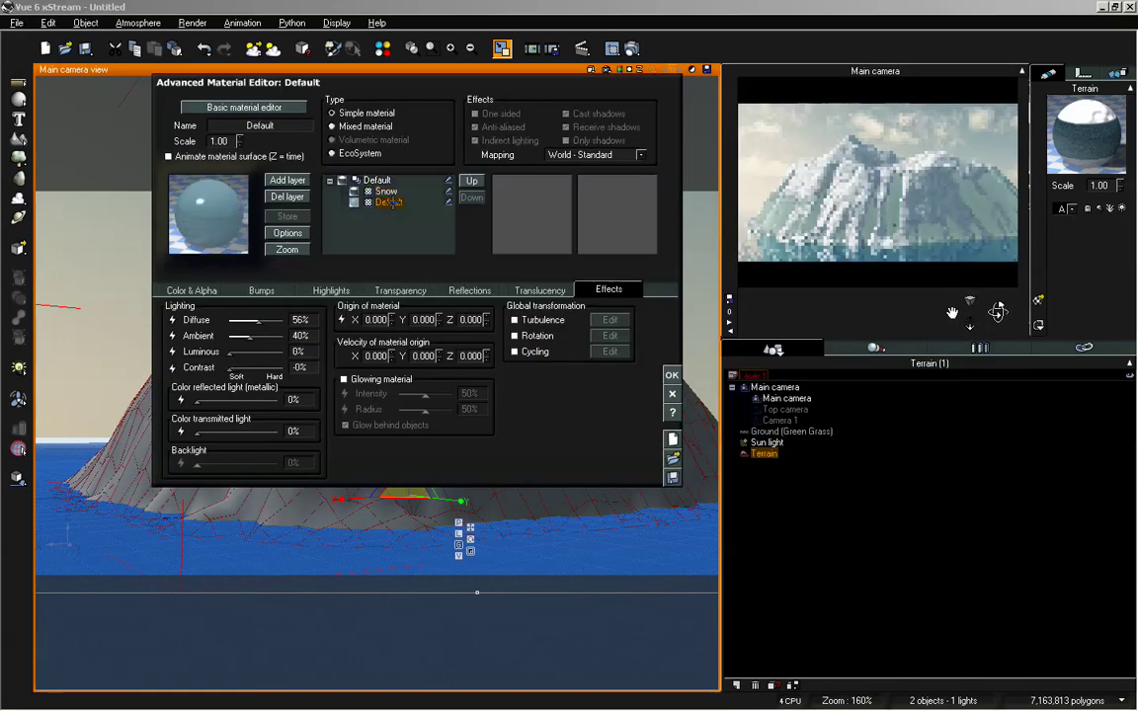
pyautogui.moveTo(230, 352); pyautogui.dragTo(236, 352)
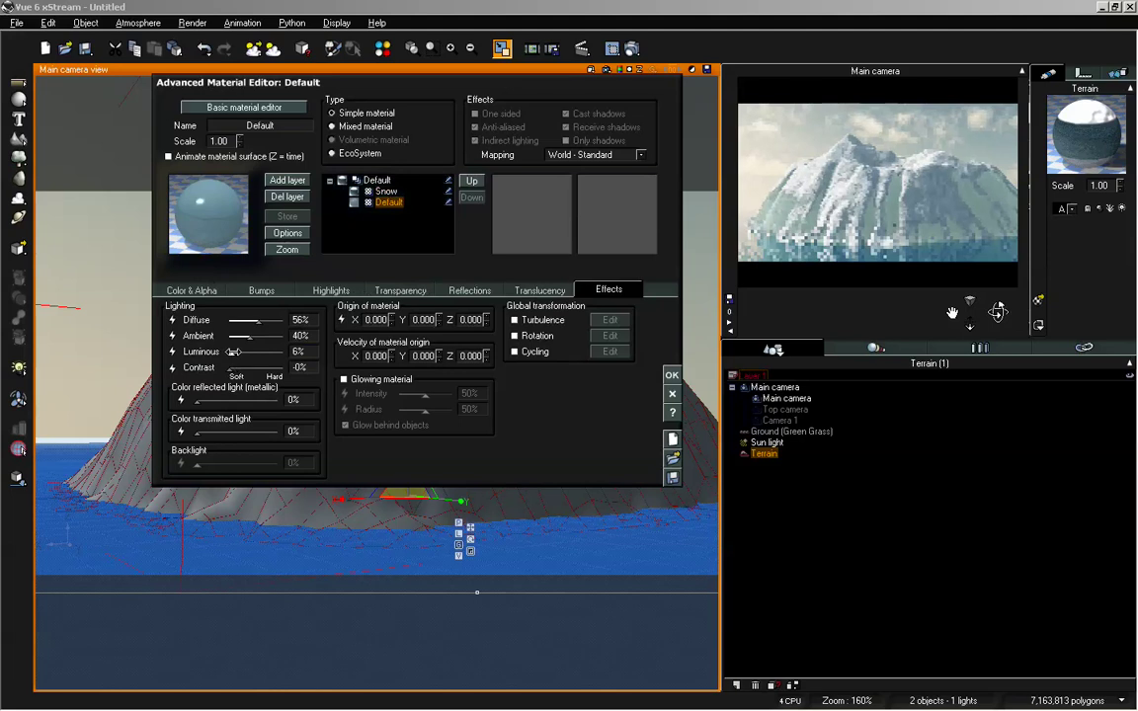
pyautogui.click(386, 192)
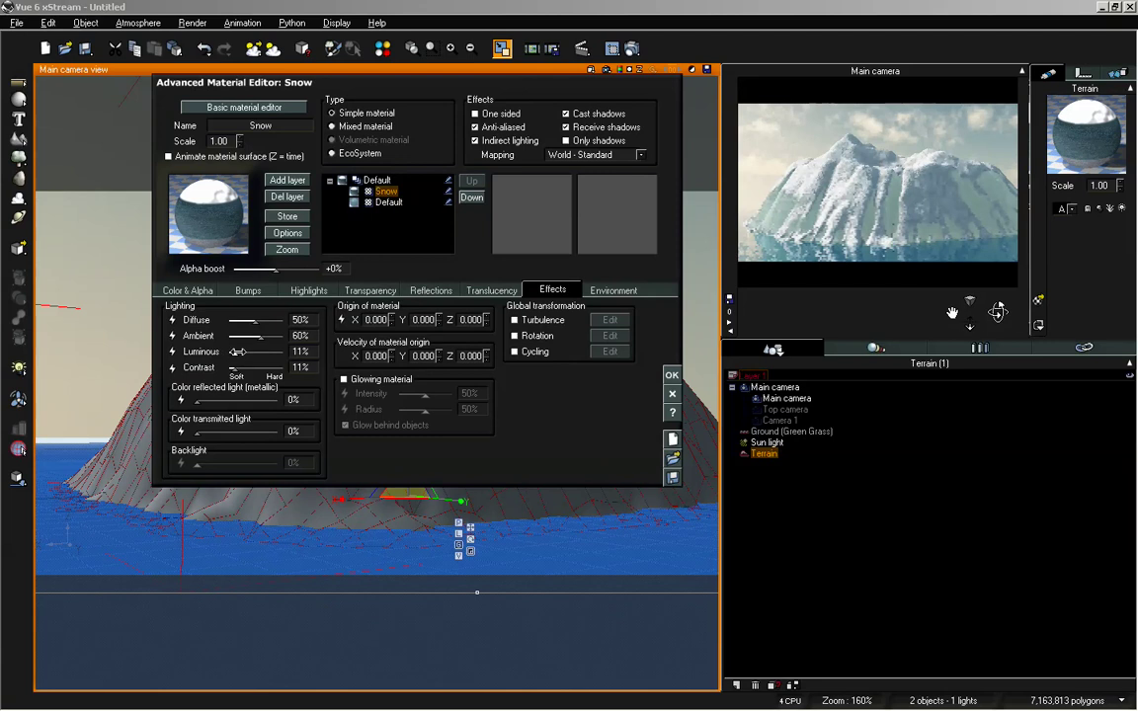
pyautogui.click(670, 374)
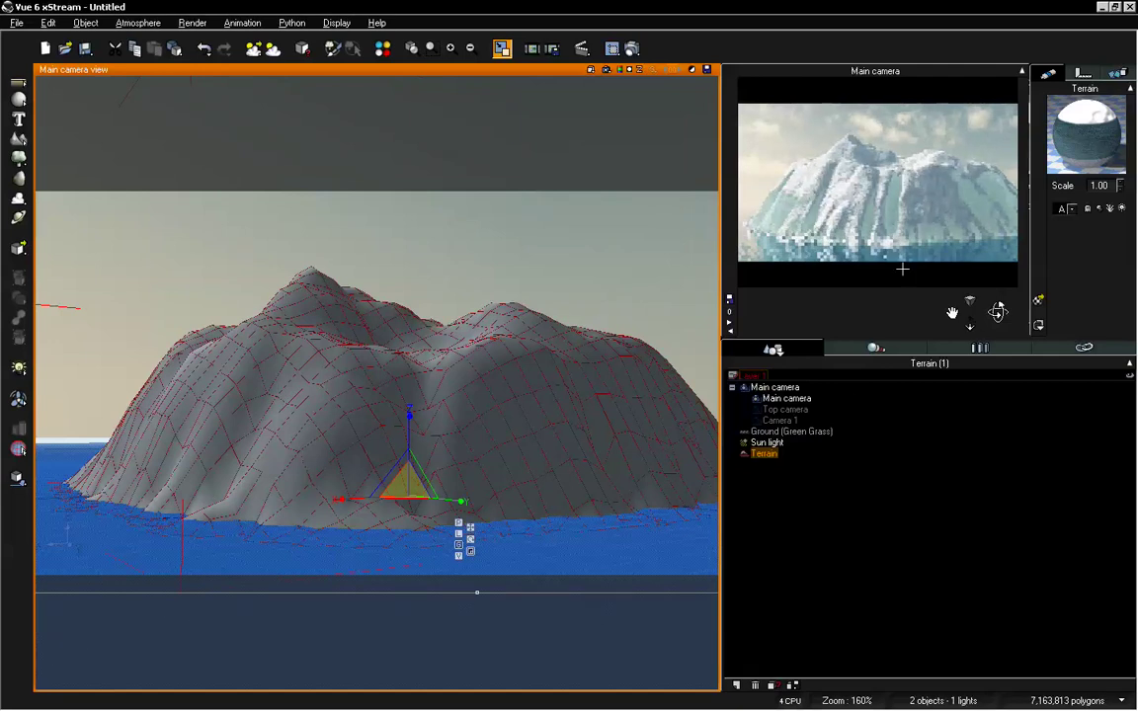
# Step: Orbit and pan the main camera around the iceberg to frame it from a different side
pyautogui.moveTo(998, 312); pyautogui.dragTo(997, 356)
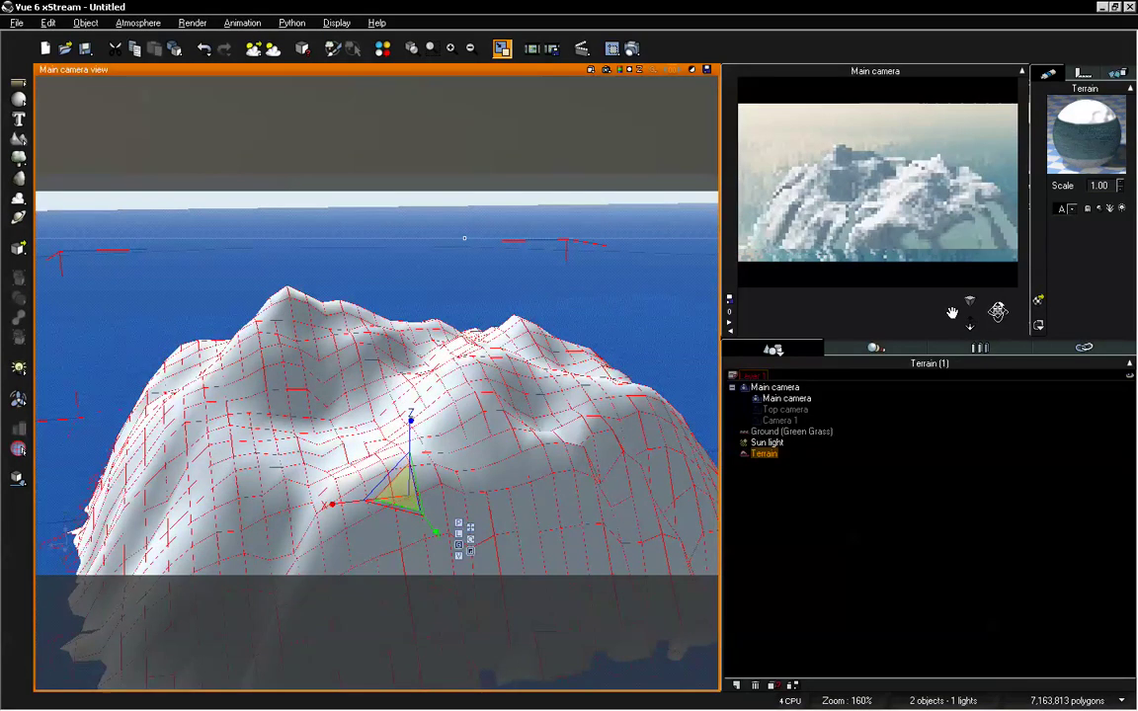
pyautogui.moveTo(952, 312); pyautogui.dragTo(963, 333)
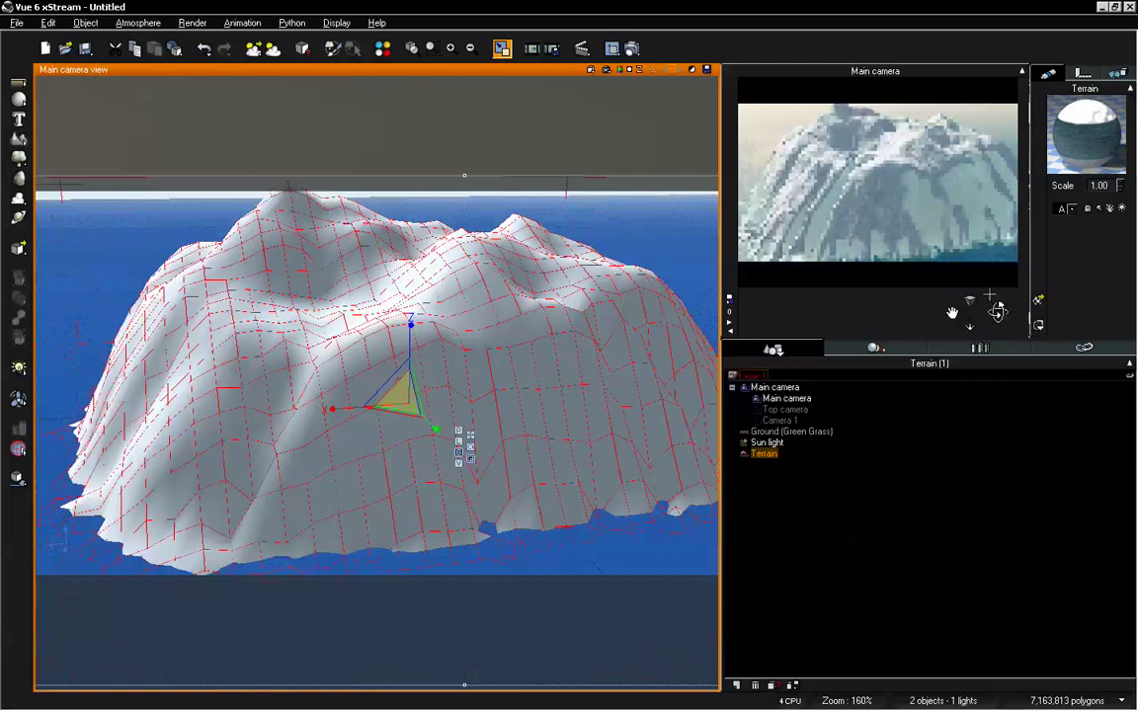
pyautogui.moveTo(1000, 315); pyautogui.dragTo(997, 312)
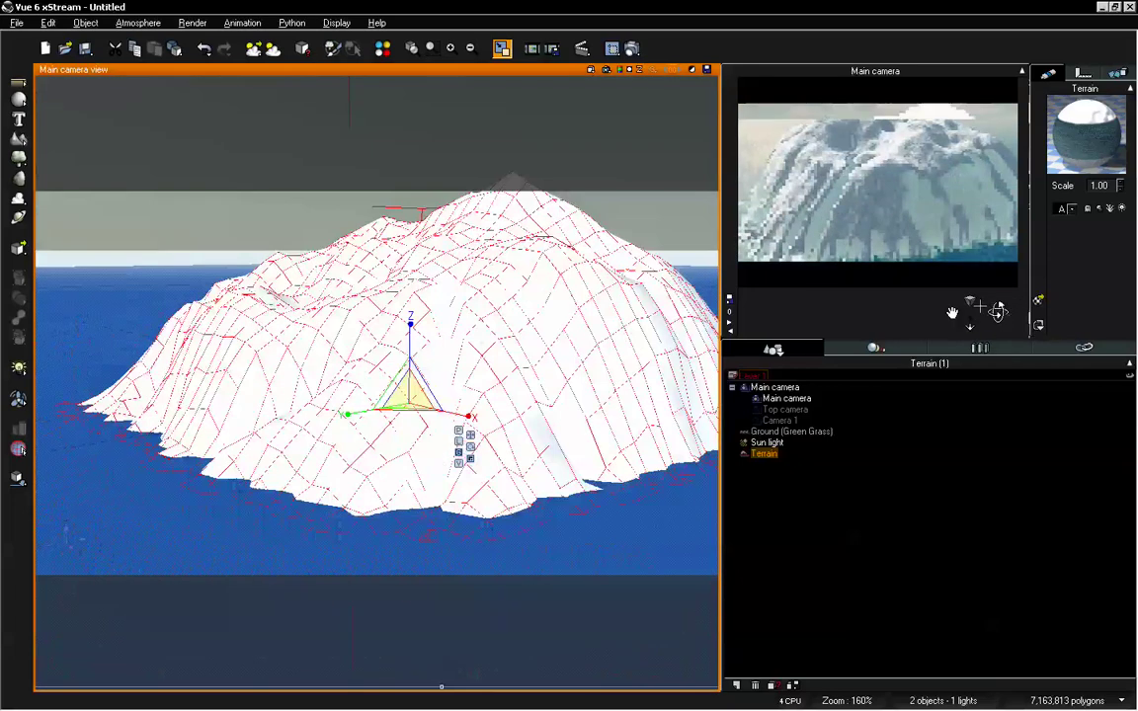
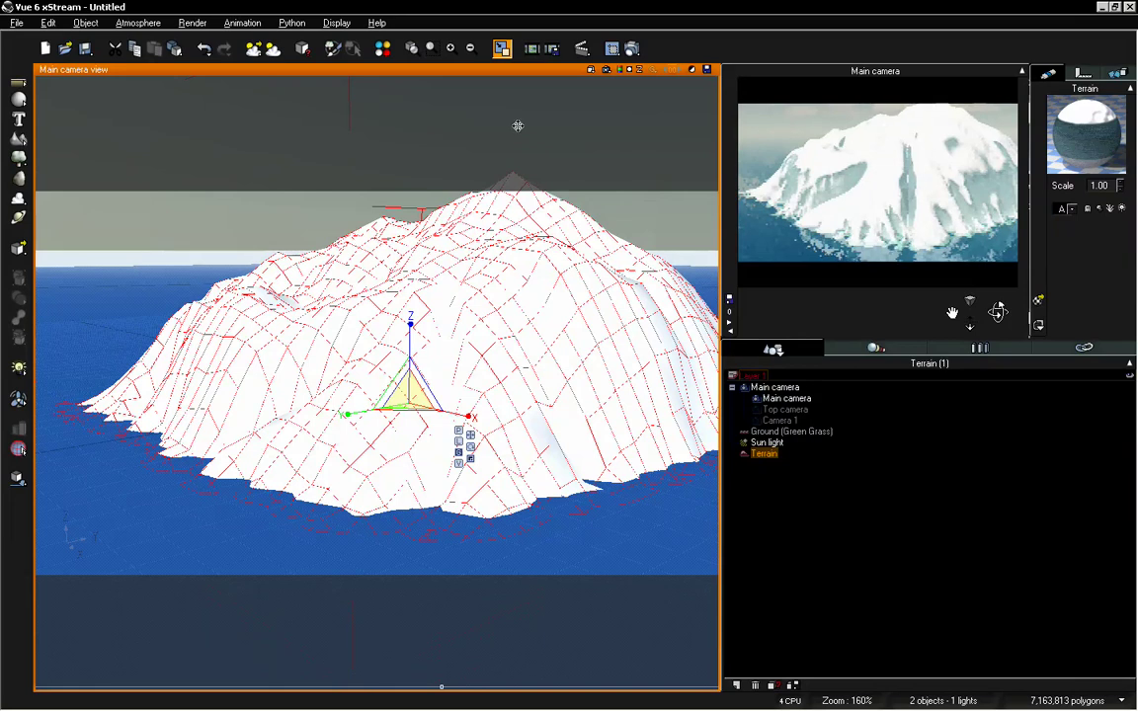
# Step: Set the sky dome lighting gain to 0.00 in the atmosphere's light settings
pyautogui.click(137, 21)
pyautogui.click(153, 91)
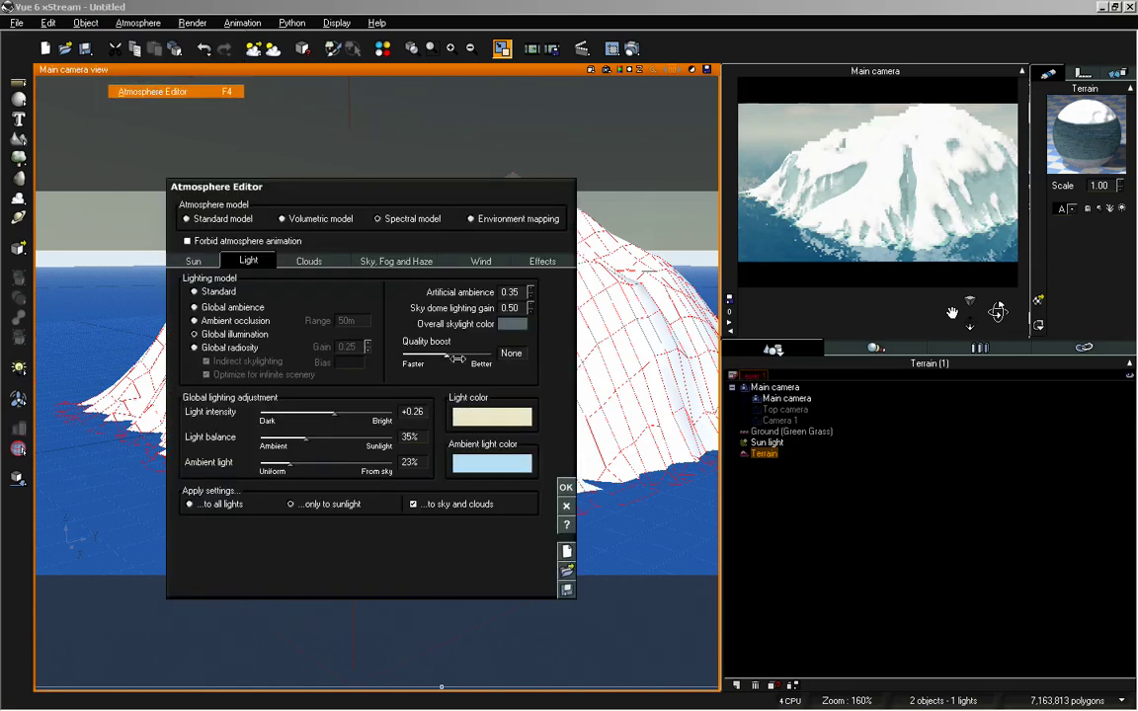
pyautogui.click(510, 307)
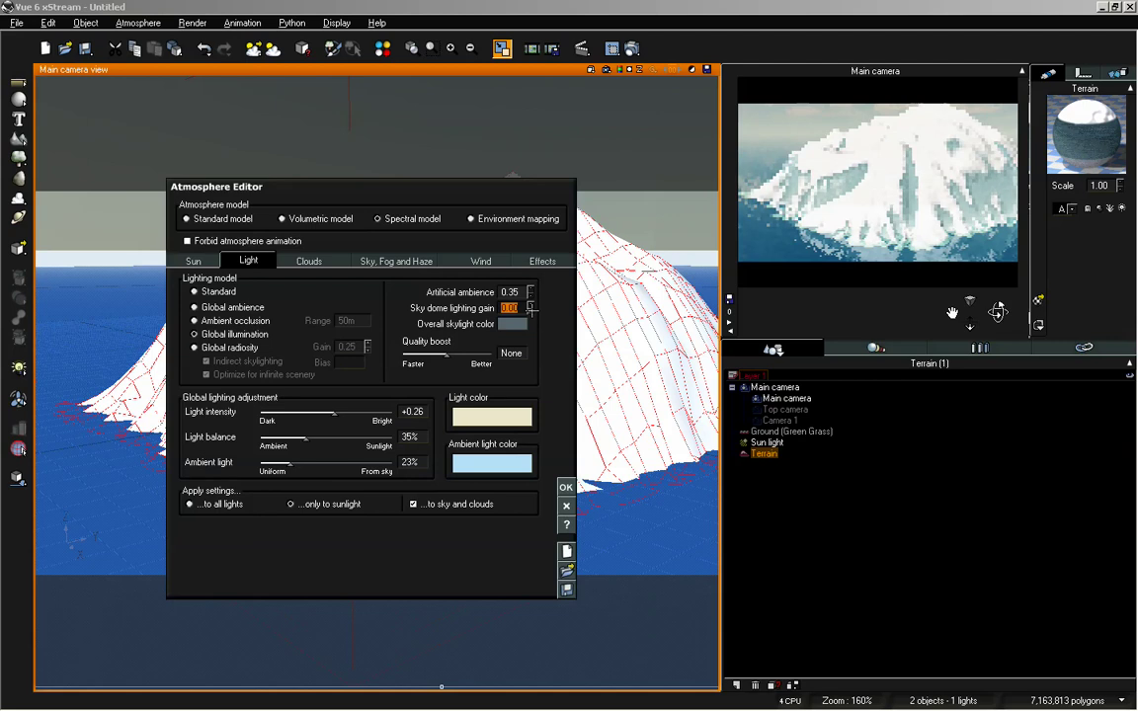
# Step: Set the atmosphere's light intensity to +0.17 and light balance to 27%, and accept the atmosphere settings
pyautogui.moveTo(340, 413); pyautogui.dragTo(338, 413)
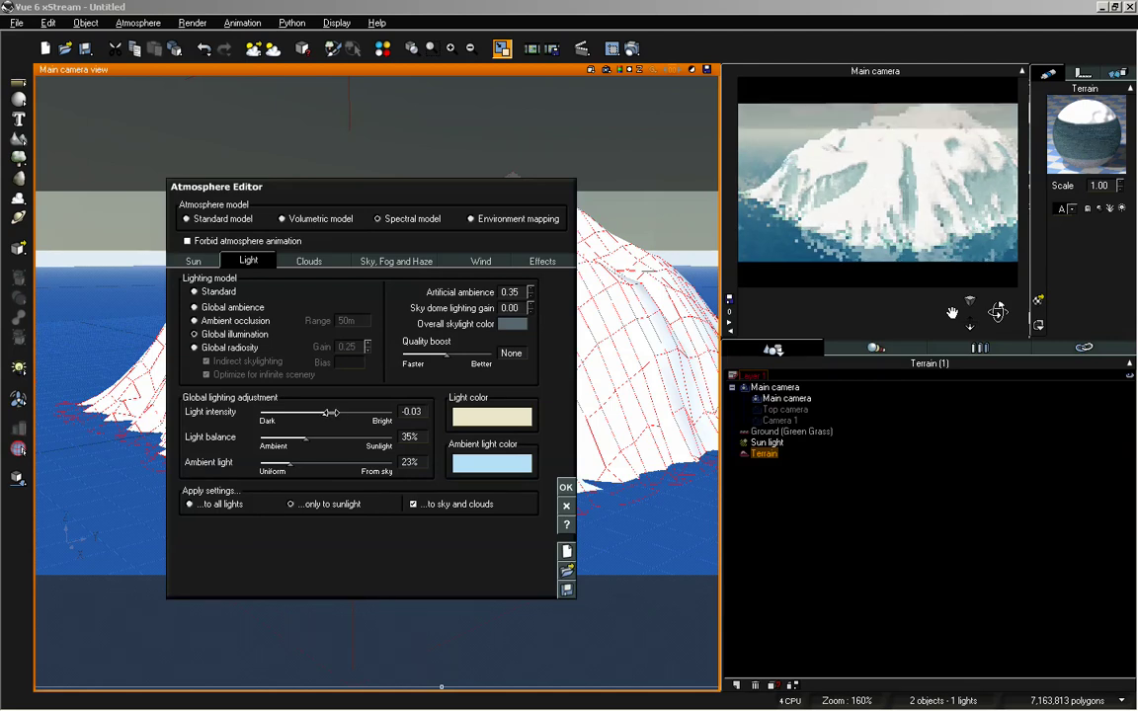
pyautogui.click(421, 413)
pyautogui.write('0')
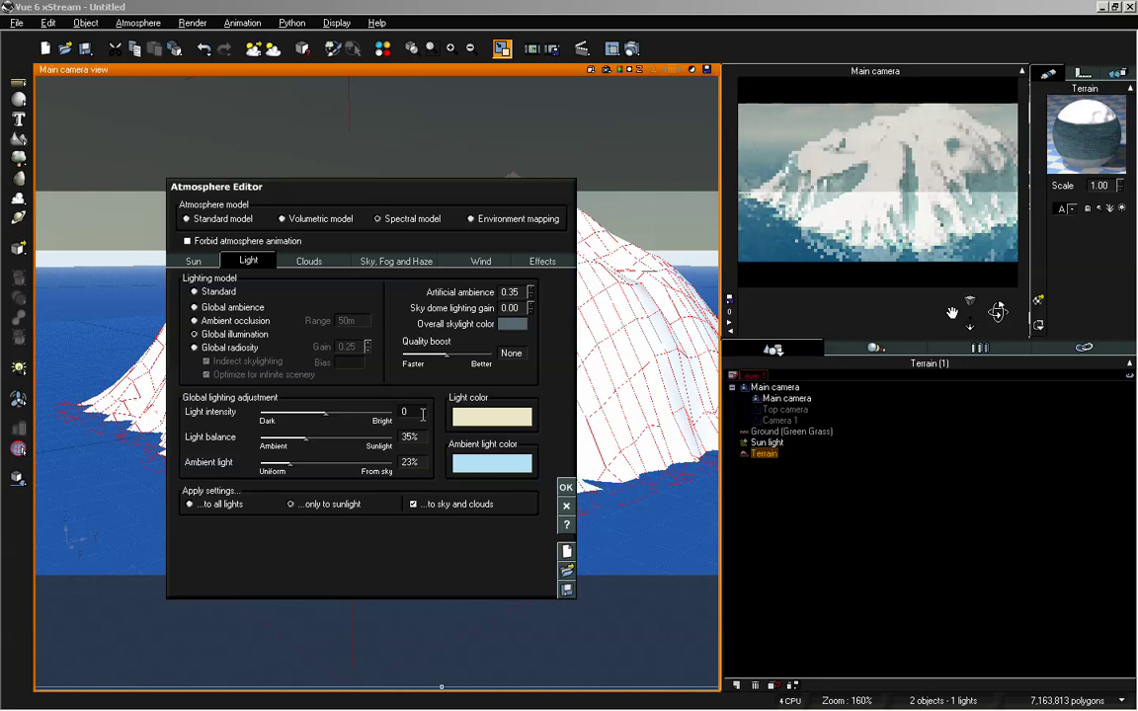
pyautogui.moveTo(333, 413); pyautogui.dragTo(338, 407)
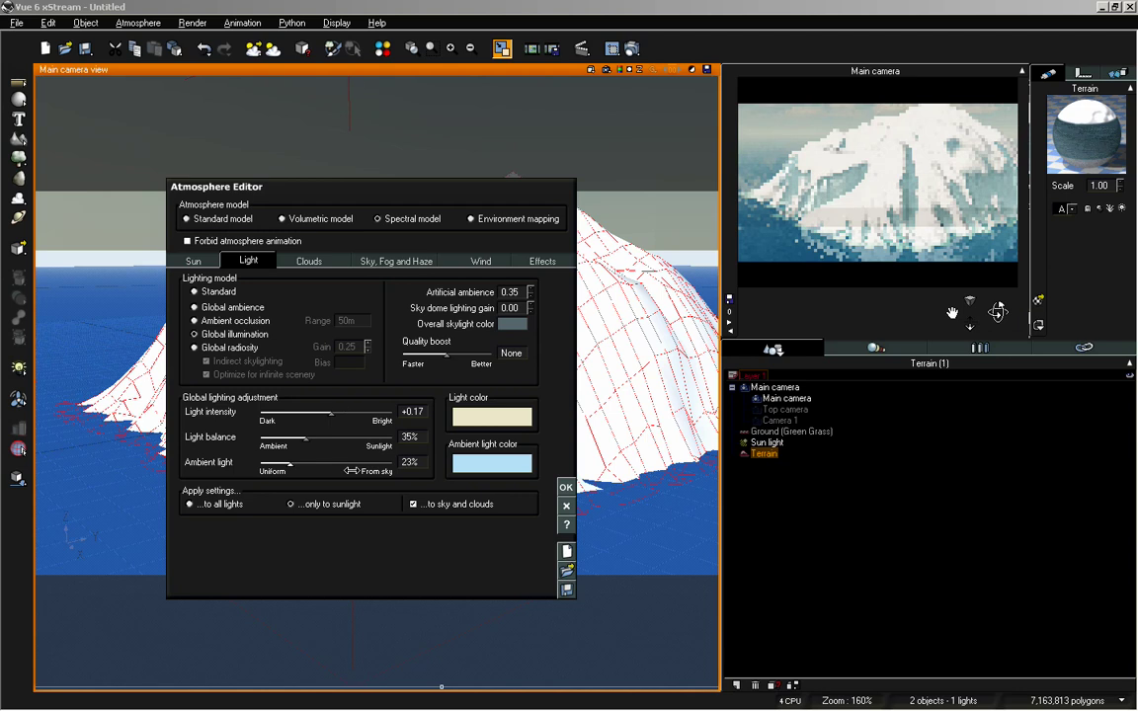
pyautogui.moveTo(306, 438); pyautogui.dragTo(306, 439)
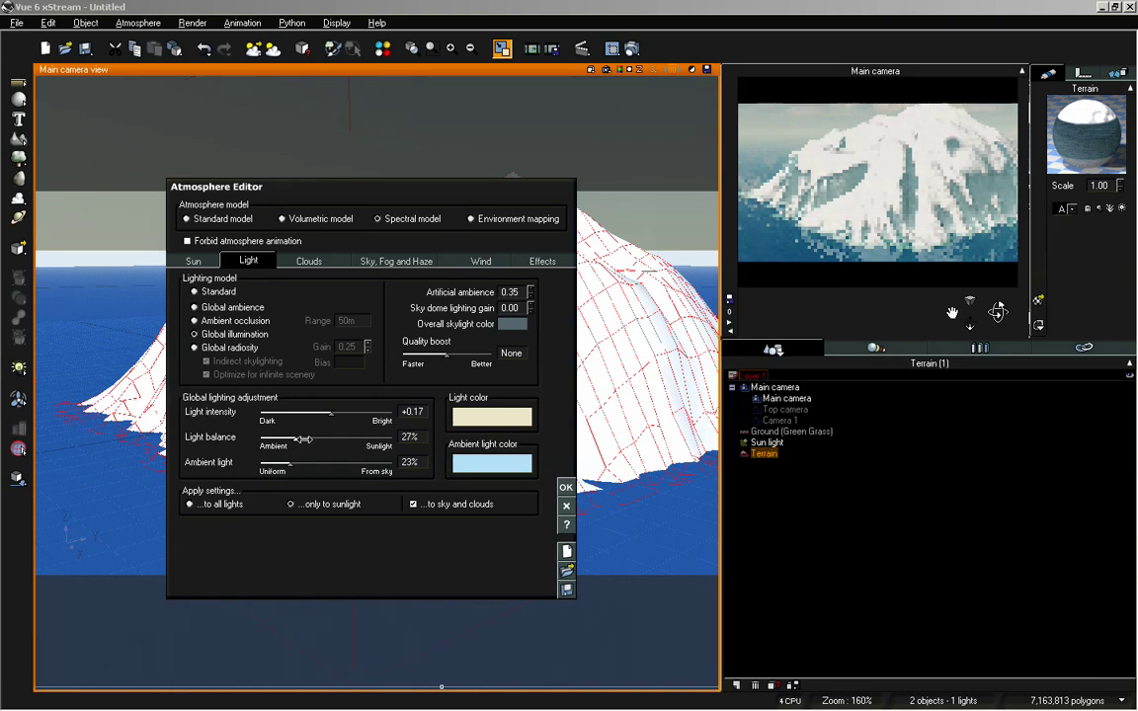
pyautogui.click(566, 486)
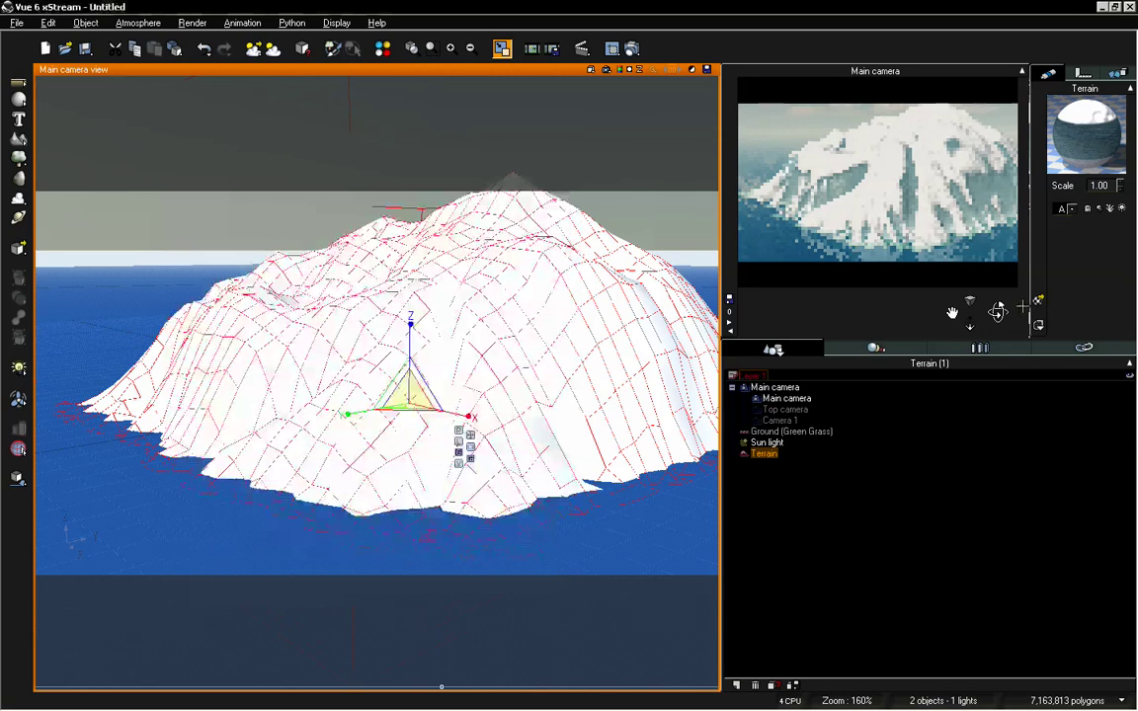
# Step: Orbit the main camera to another side of the iceberg and pan to bring its peak into the frame
pyautogui.moveTo(997, 312); pyautogui.dragTo(1000, 313)
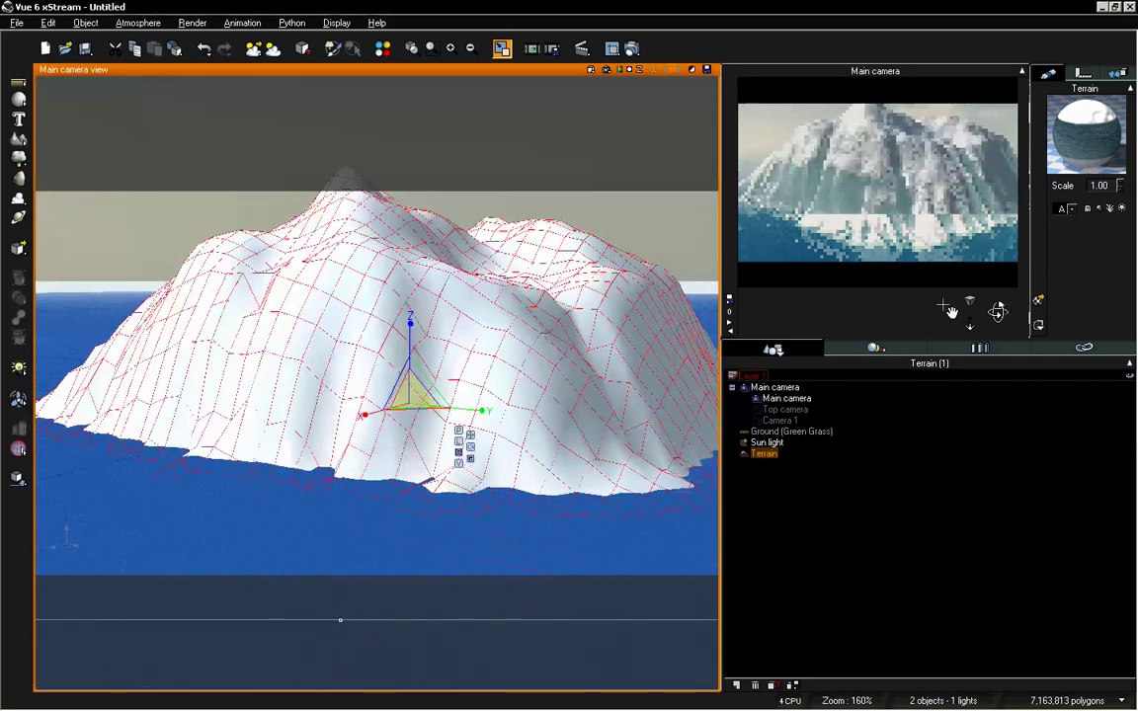
pyautogui.moveTo(950, 313); pyautogui.dragTo(951, 311)
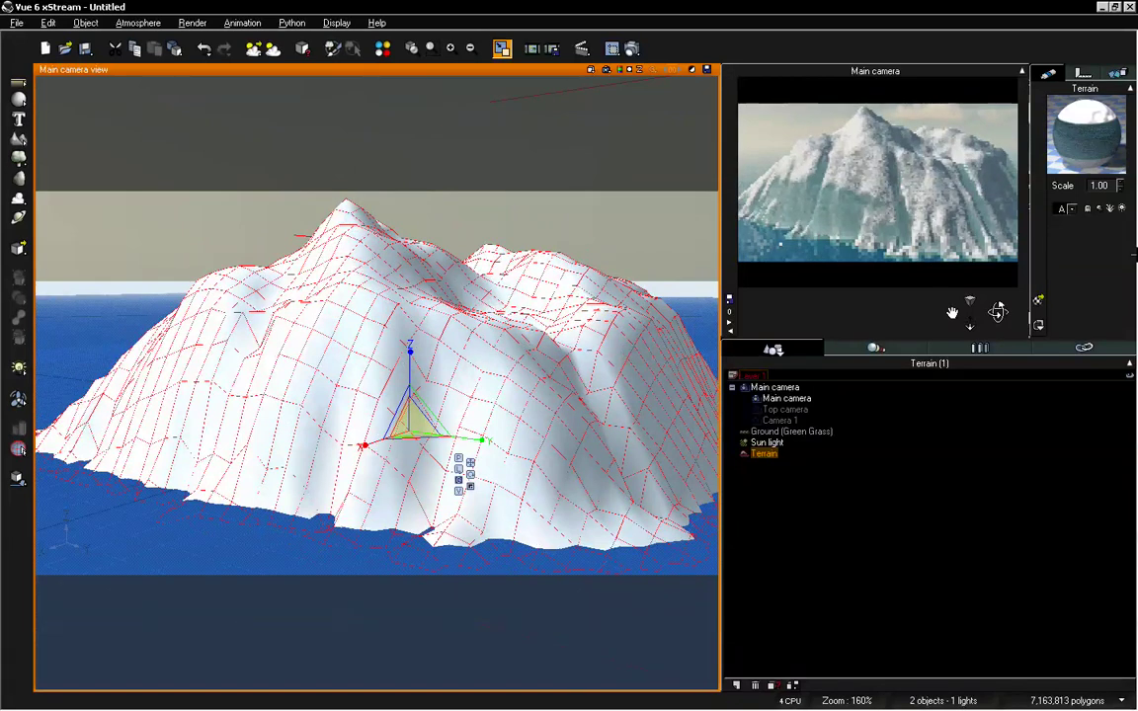
# Step: Set the terrain material's Snow layer to 1% steep and flat slope fuzziness with a minimum slope of 0.46, and accept the material
pyautogui.doubleClick(1111, 127)
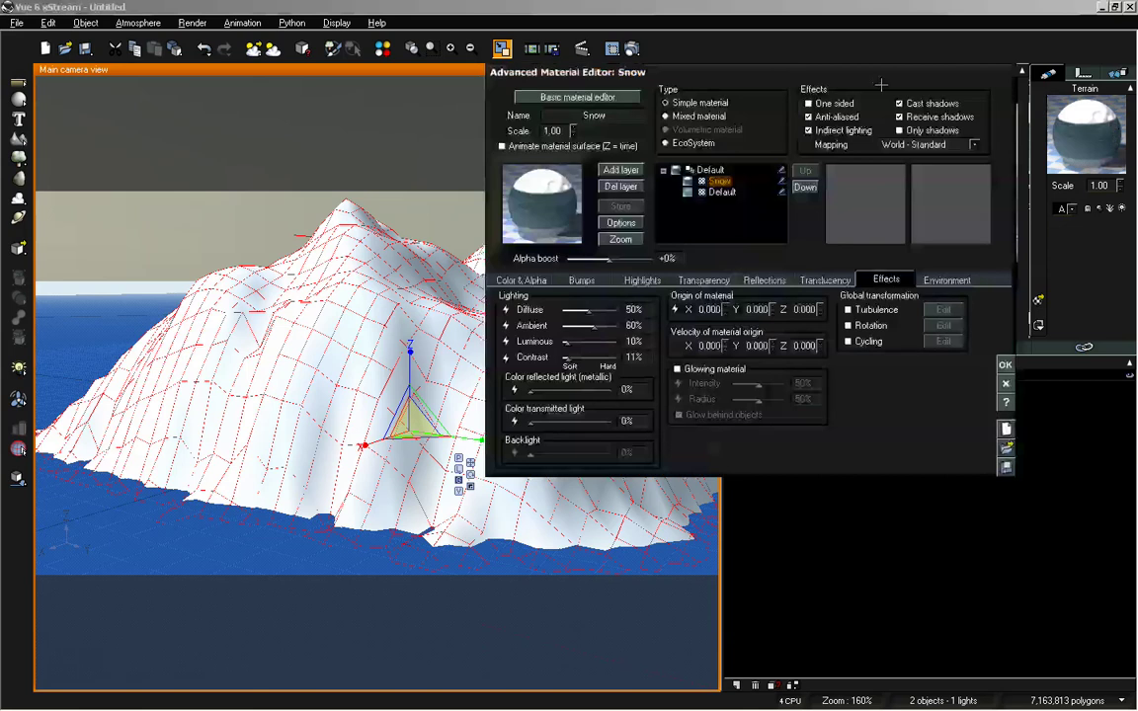
pyautogui.moveTo(783, 68); pyautogui.dragTo(482, 89)
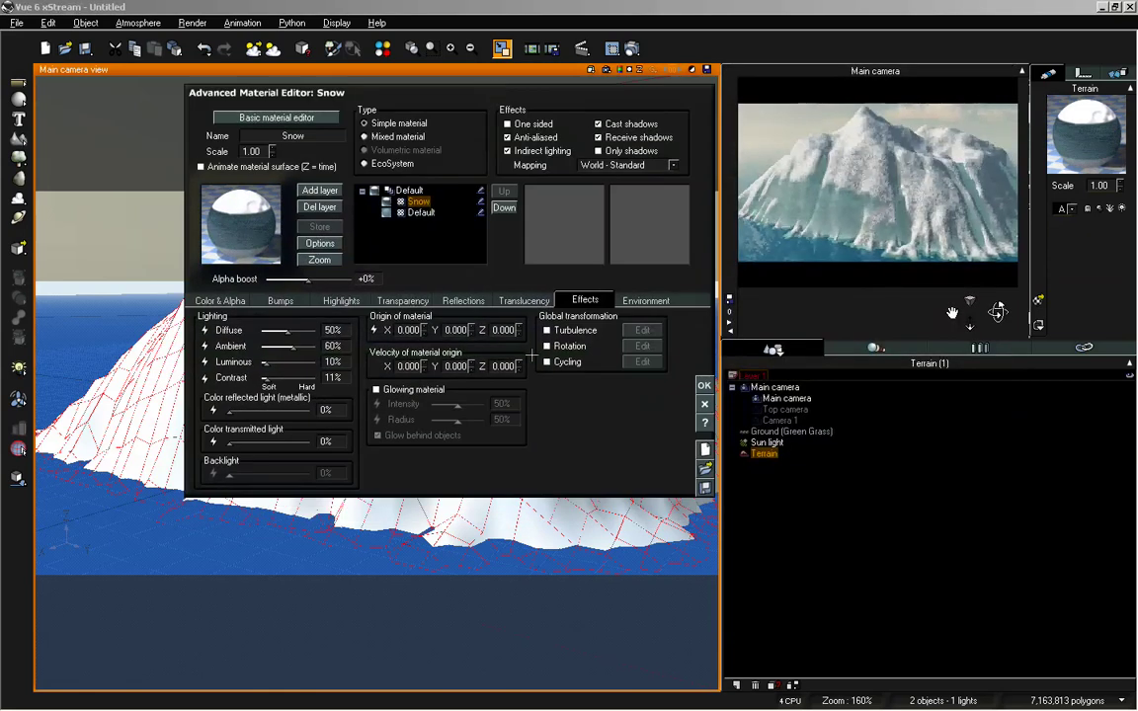
pyautogui.click(649, 300)
pyautogui.doubleClick(655, 395)
pyautogui.write('1')
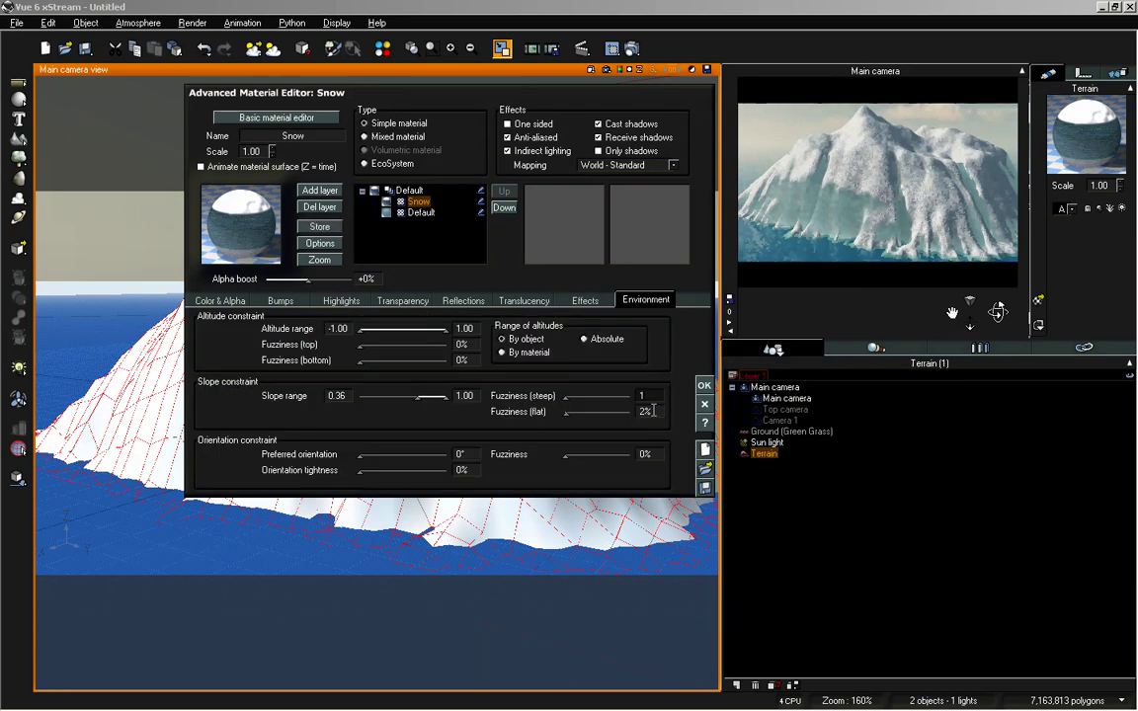
pyautogui.doubleClick(653, 410)
pyautogui.write('1')
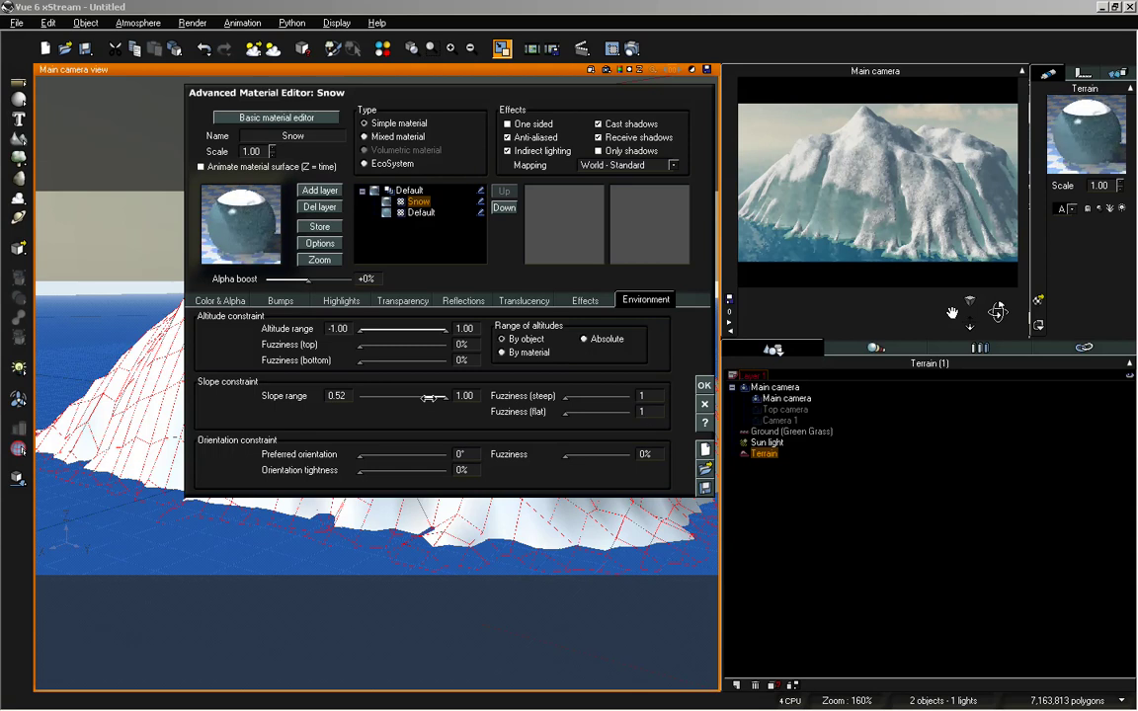
pyautogui.moveTo(428, 397); pyautogui.dragTo(425, 397)
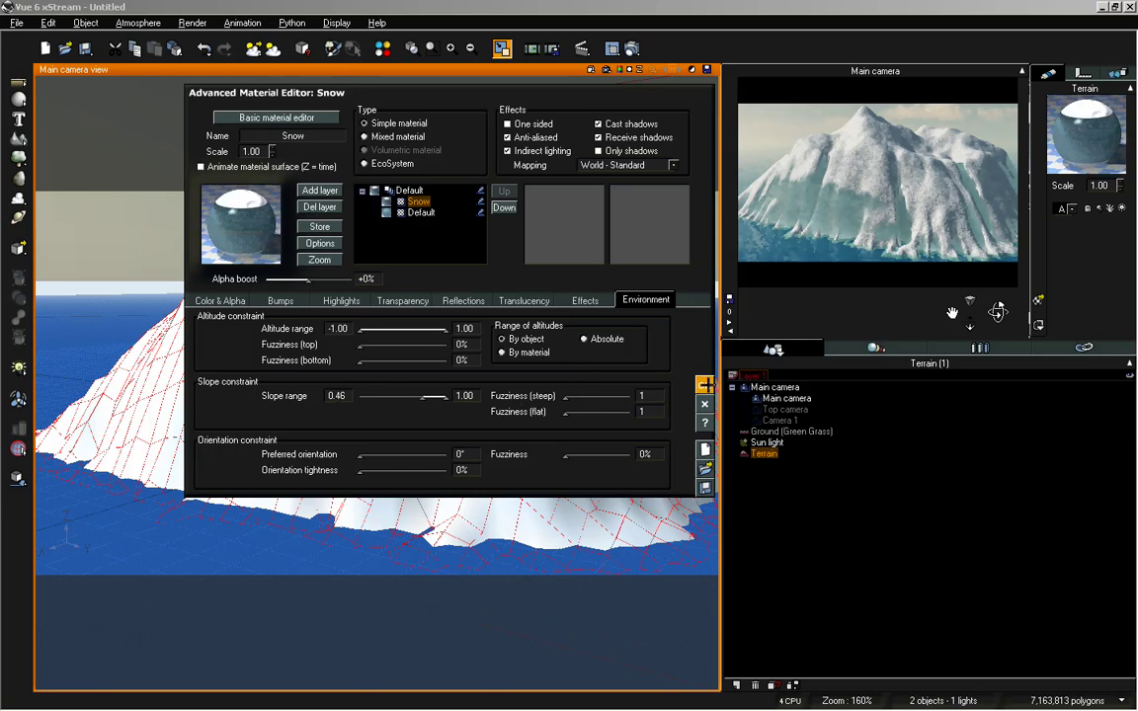
pyautogui.click(704, 385)
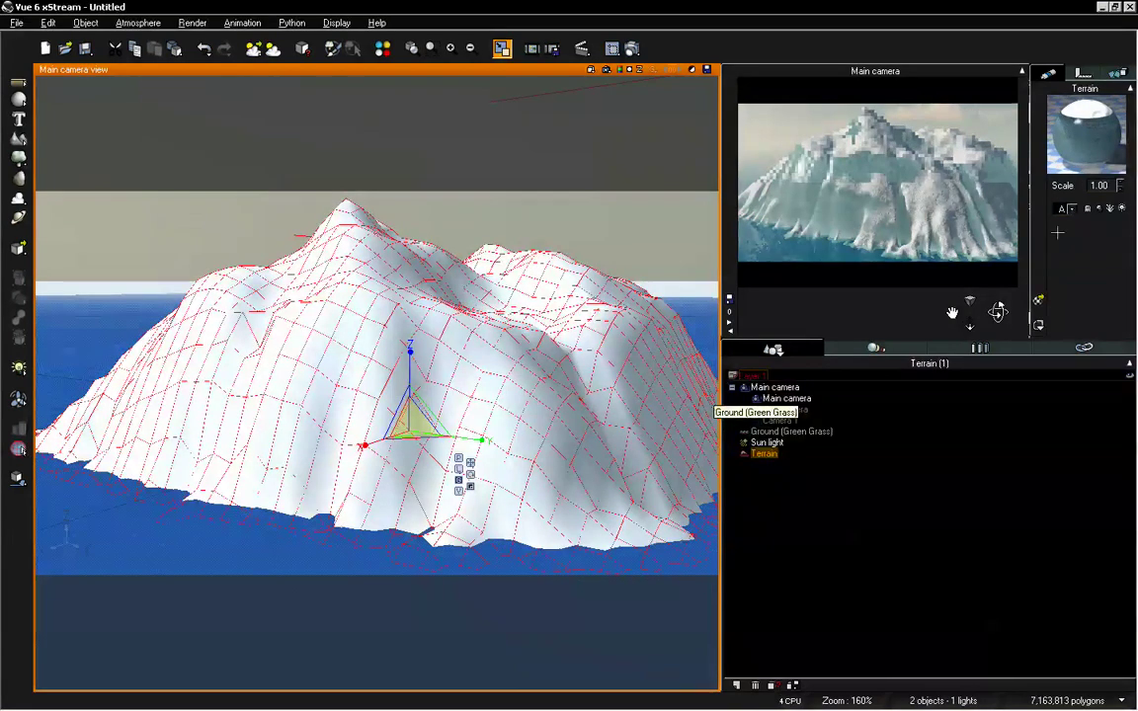
# Step: Set the minimum of the Snow layer's slope range to 0.39 and accept the terrain material
pyautogui.doubleClick(1065, 139)
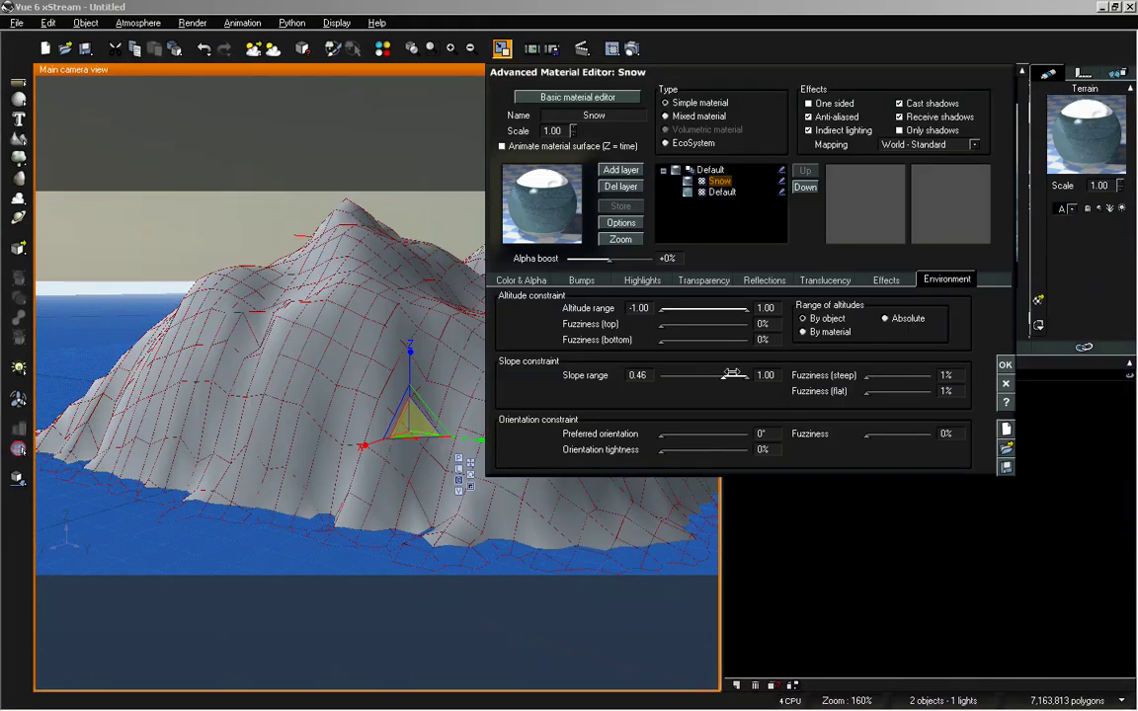
pyautogui.click(1004, 365)
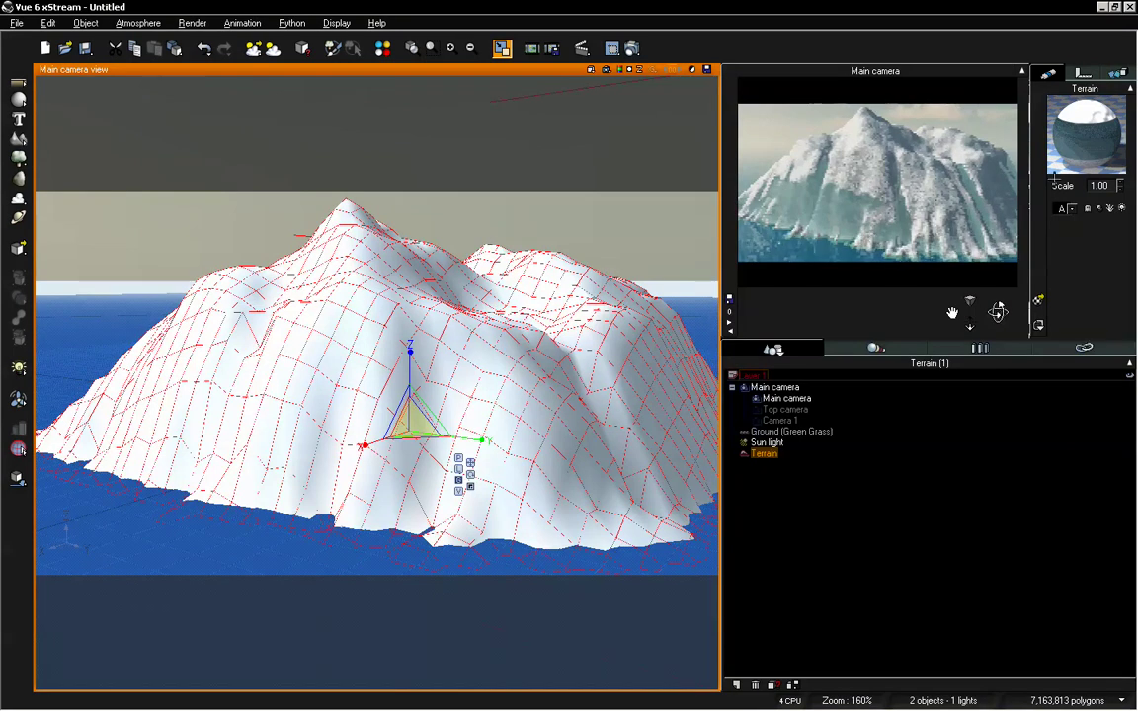
pyautogui.doubleClick(1086, 129)
pyautogui.moveTo(722, 379); pyautogui.dragTo(727, 378)
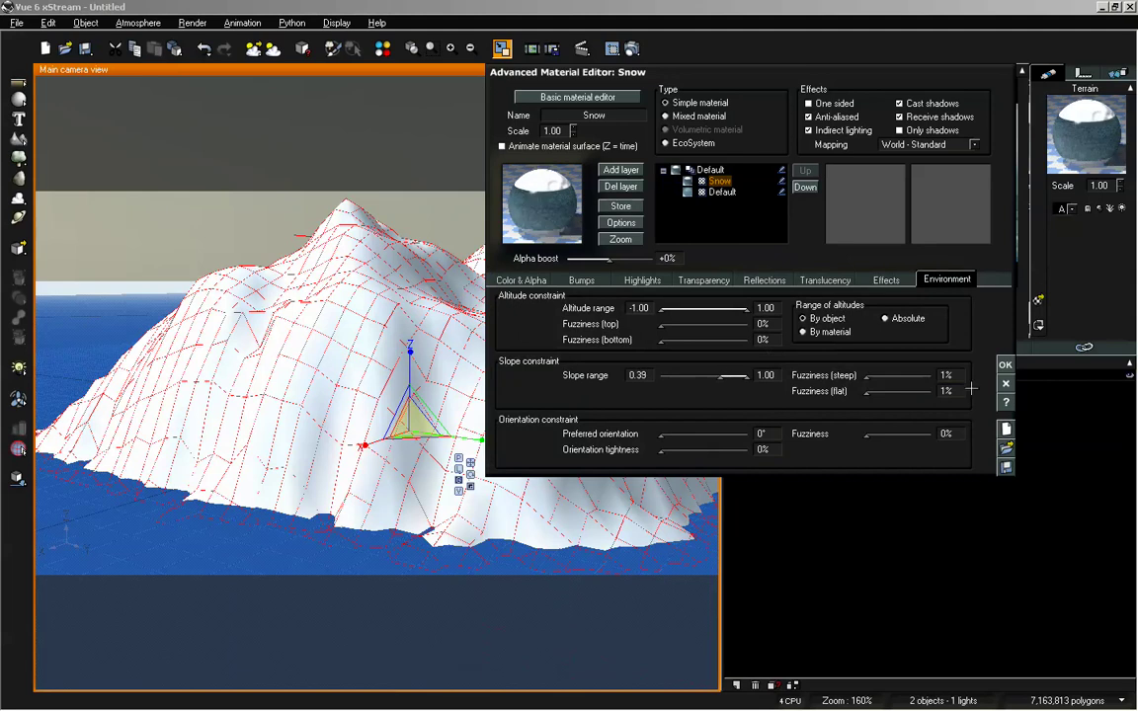
pyautogui.click(1004, 363)
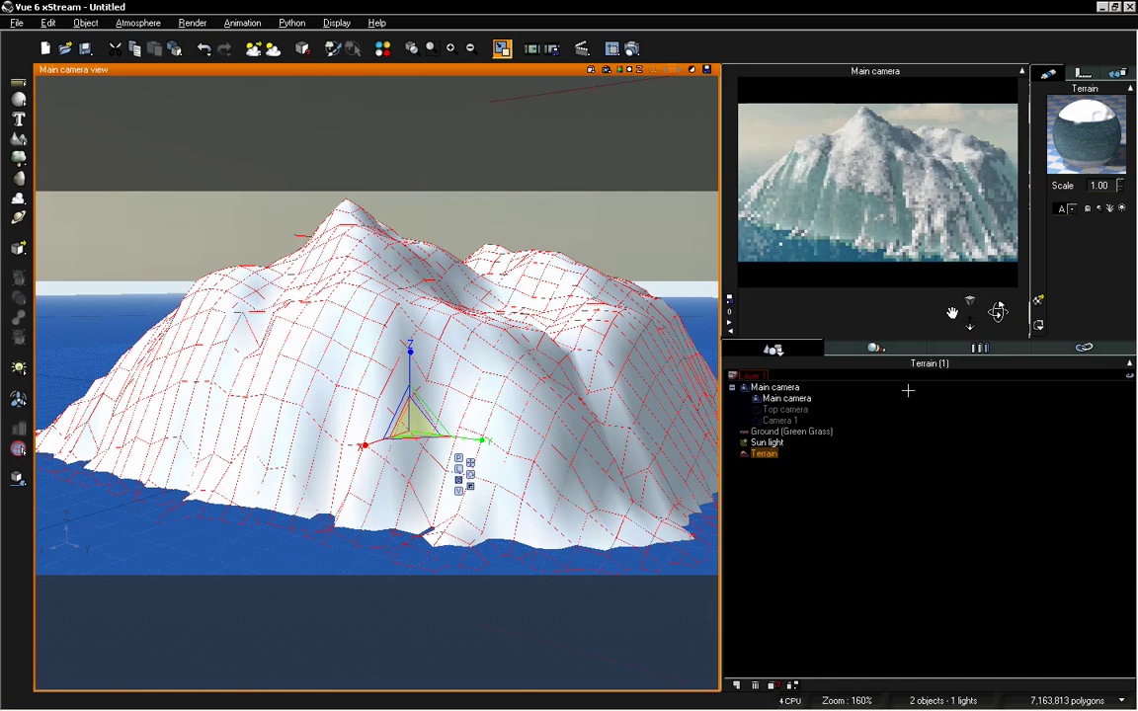
# Step: Orbit the main camera to a higher viewpoint over the iceberg and pan to reframe it
pyautogui.moveTo(999, 308); pyautogui.dragTo(998, 310)
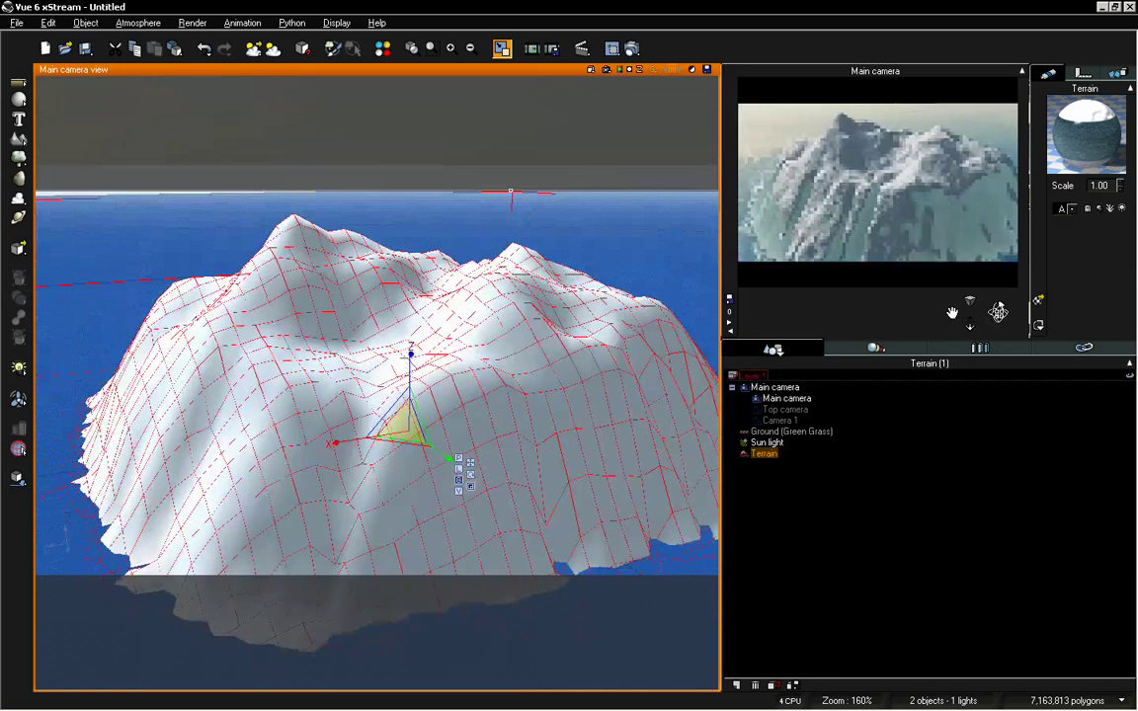
pyautogui.moveTo(949, 313); pyautogui.dragTo(952, 312)
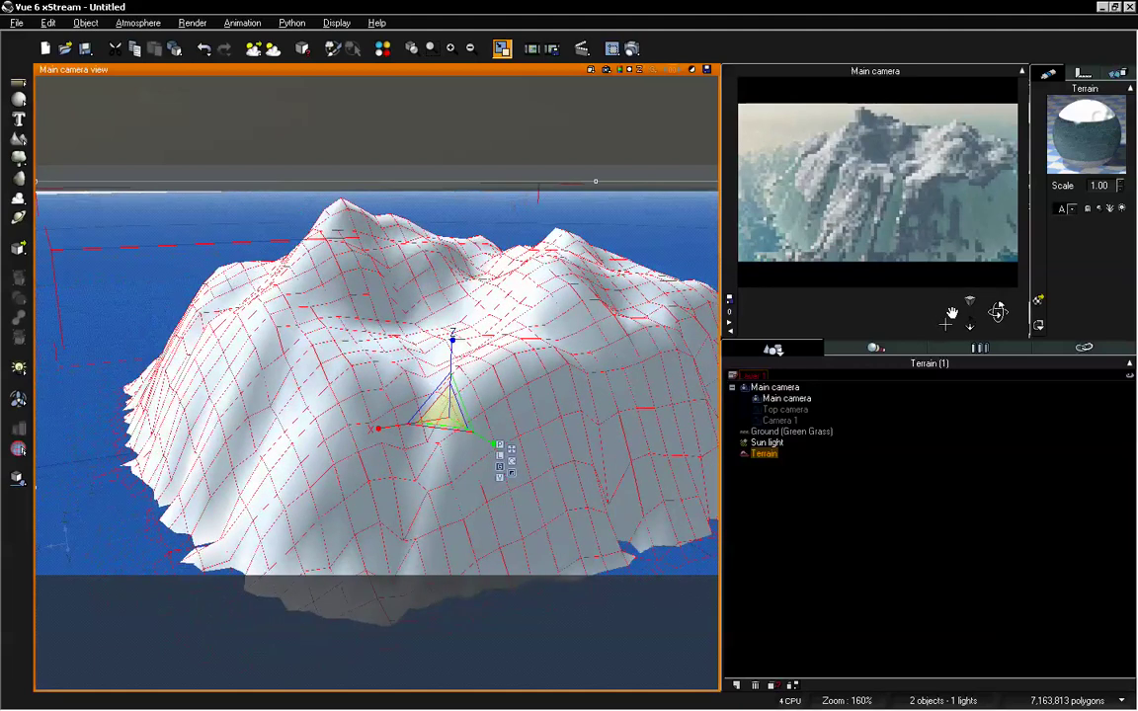
# Step: Try an average subsurface-scattering depth of 0.21 m on the terrain material's Default layer and accept the material
pyautogui.doubleClick(1077, 134)
pyautogui.moveTo(777, 79); pyautogui.dragTo(449, 88)
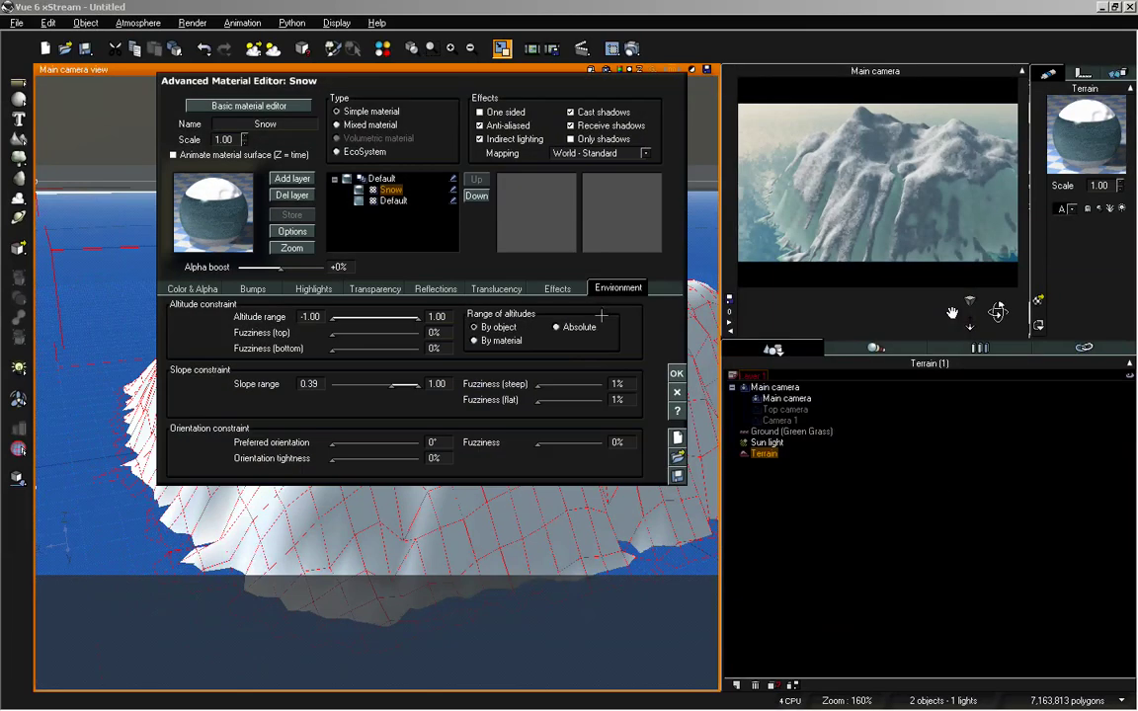
pyautogui.click(394, 200)
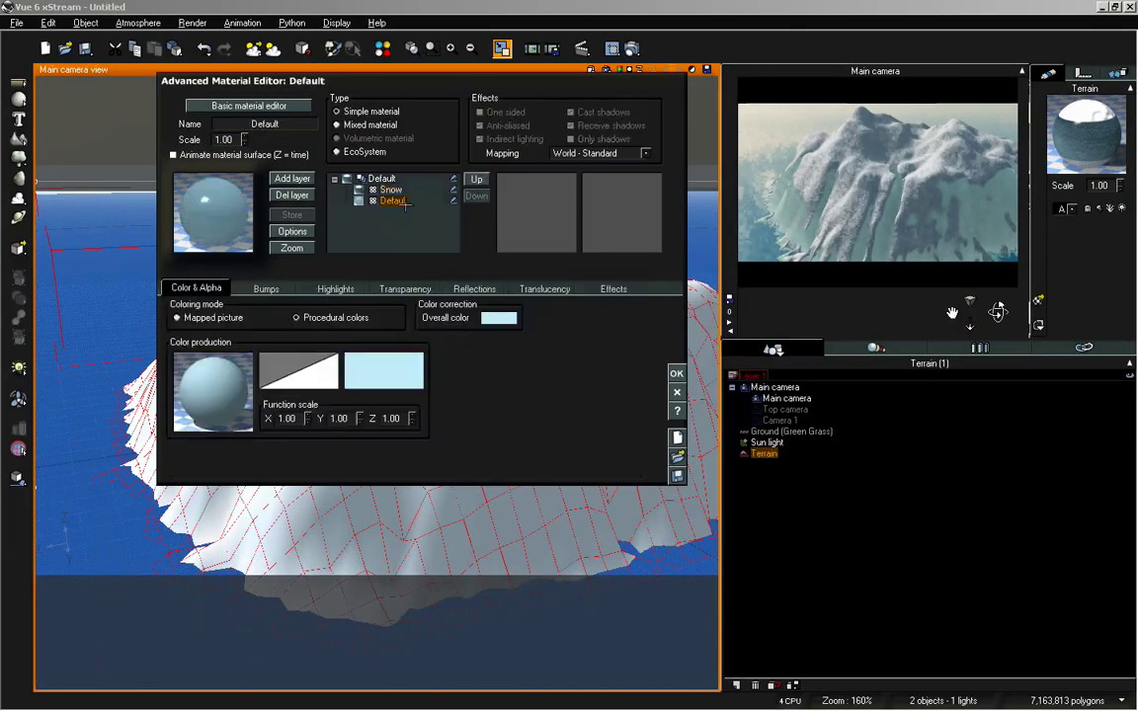
pyautogui.click(544, 288)
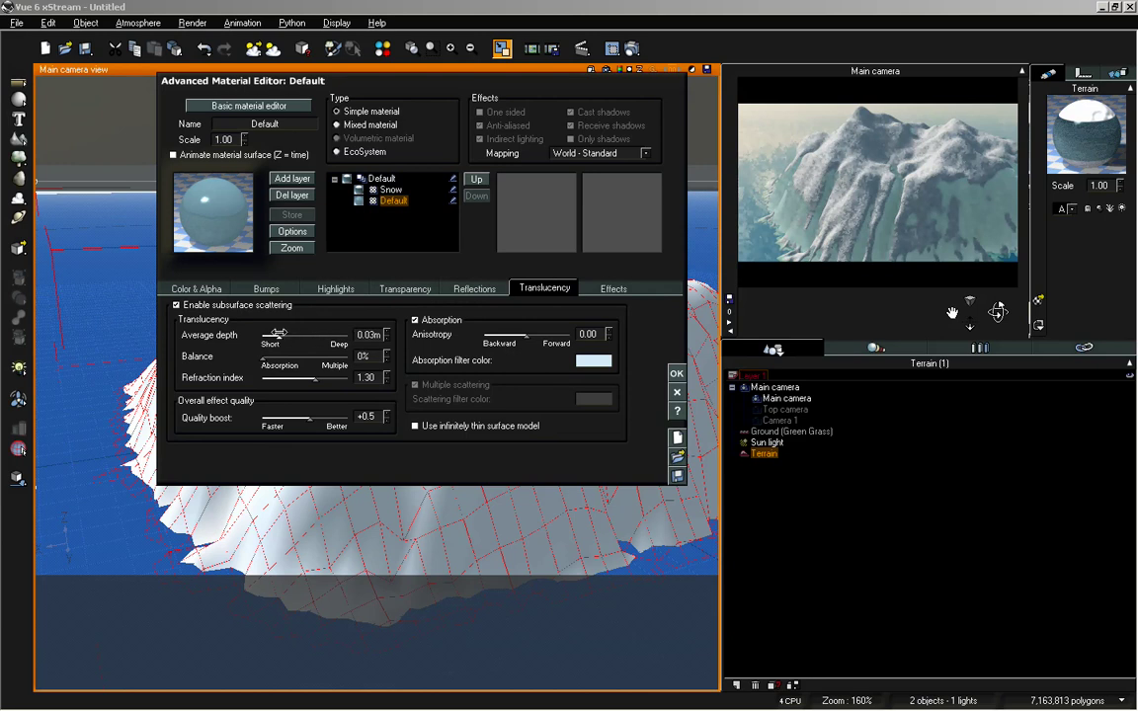
pyautogui.moveTo(287, 333); pyautogui.dragTo(297, 334)
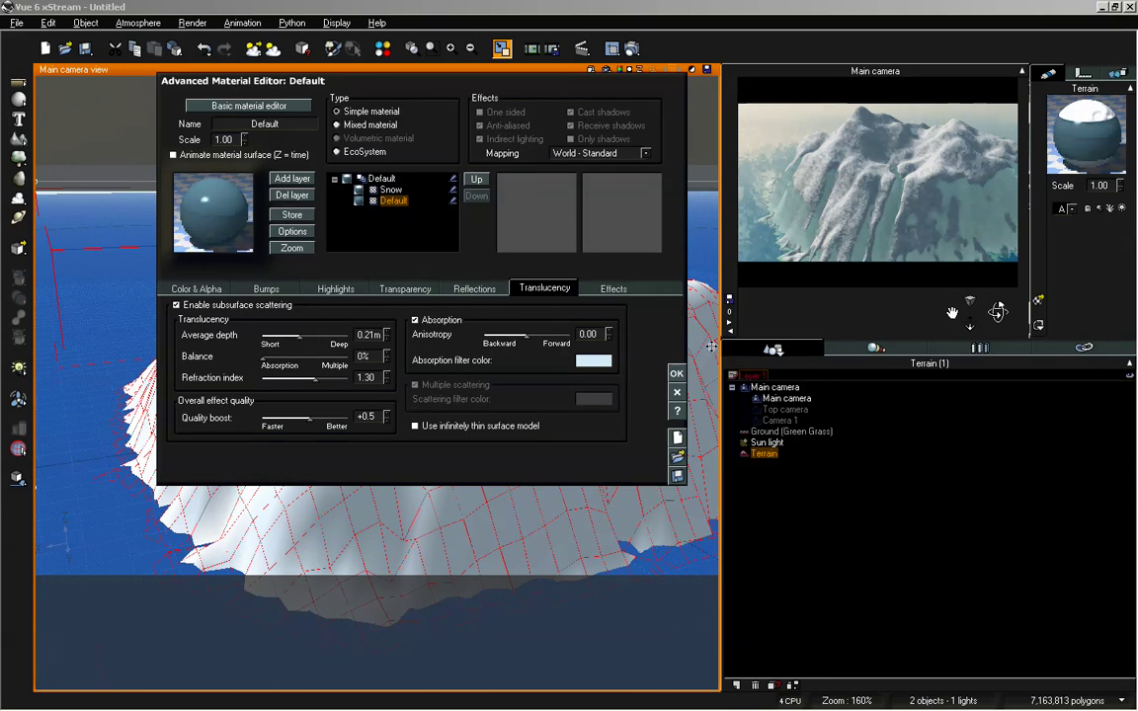
pyautogui.click(677, 373)
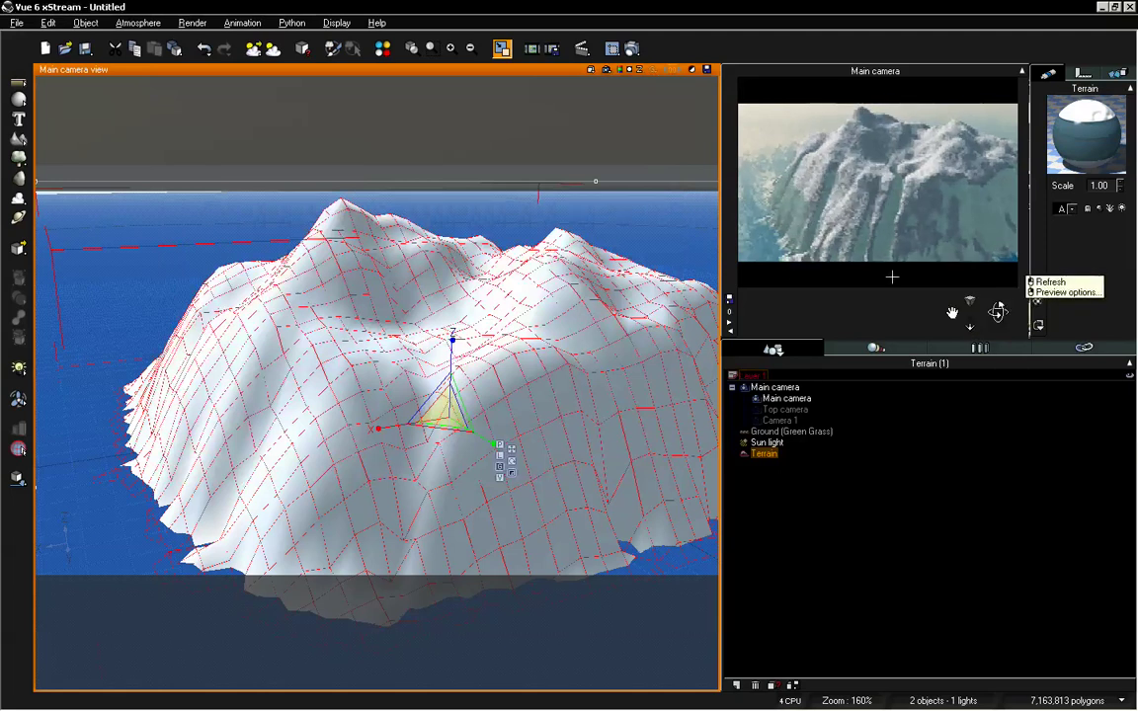
# Step: Try an average translucency depth of 25 on the terrain material's Default layer and accept the material
pyautogui.doubleClick(1076, 111)
pyautogui.moveTo(926, 74); pyautogui.dragTo(659, 81)
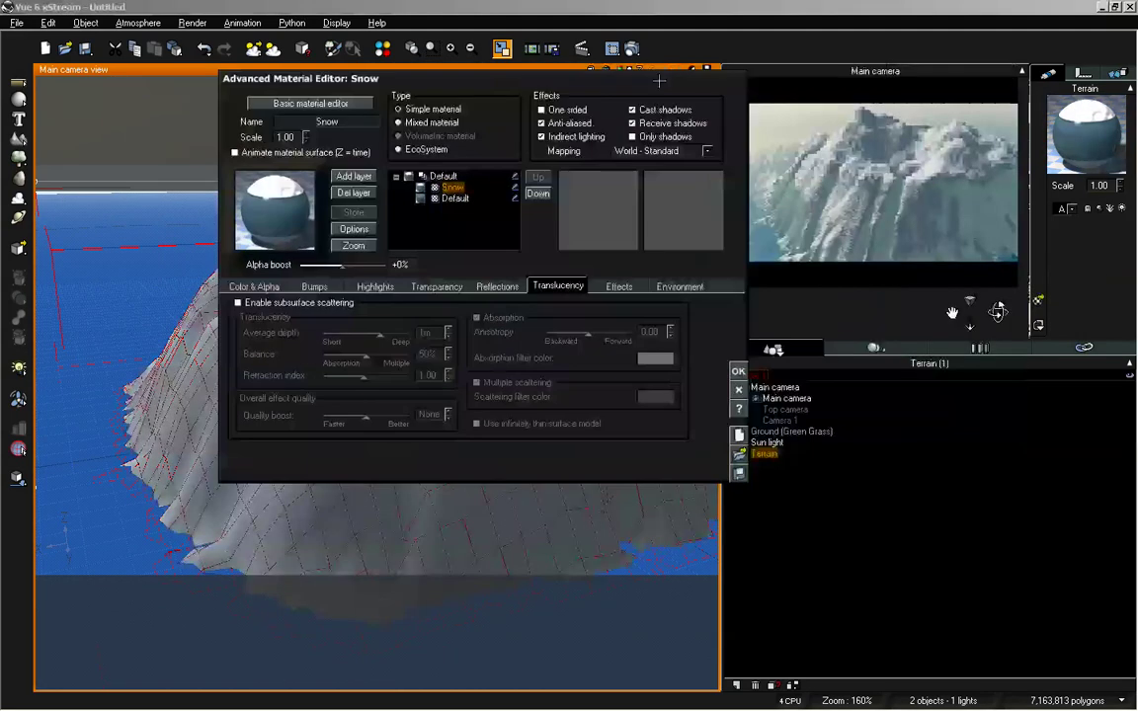
pyautogui.click(452, 199)
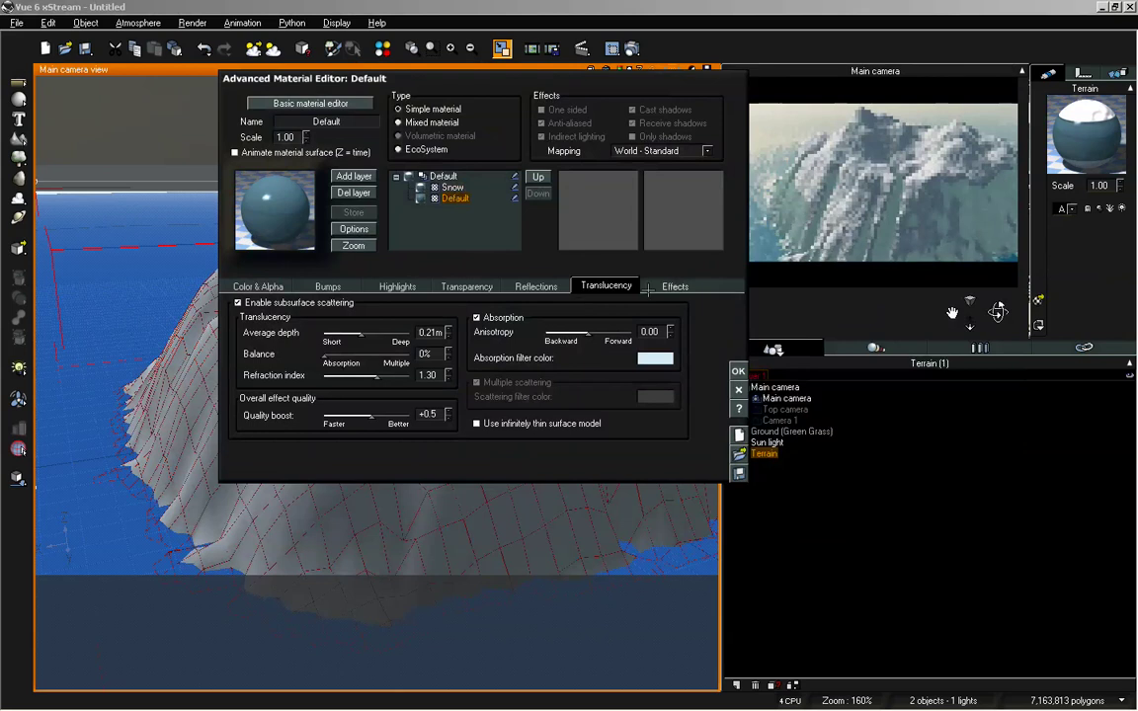
pyautogui.doubleClick(434, 332)
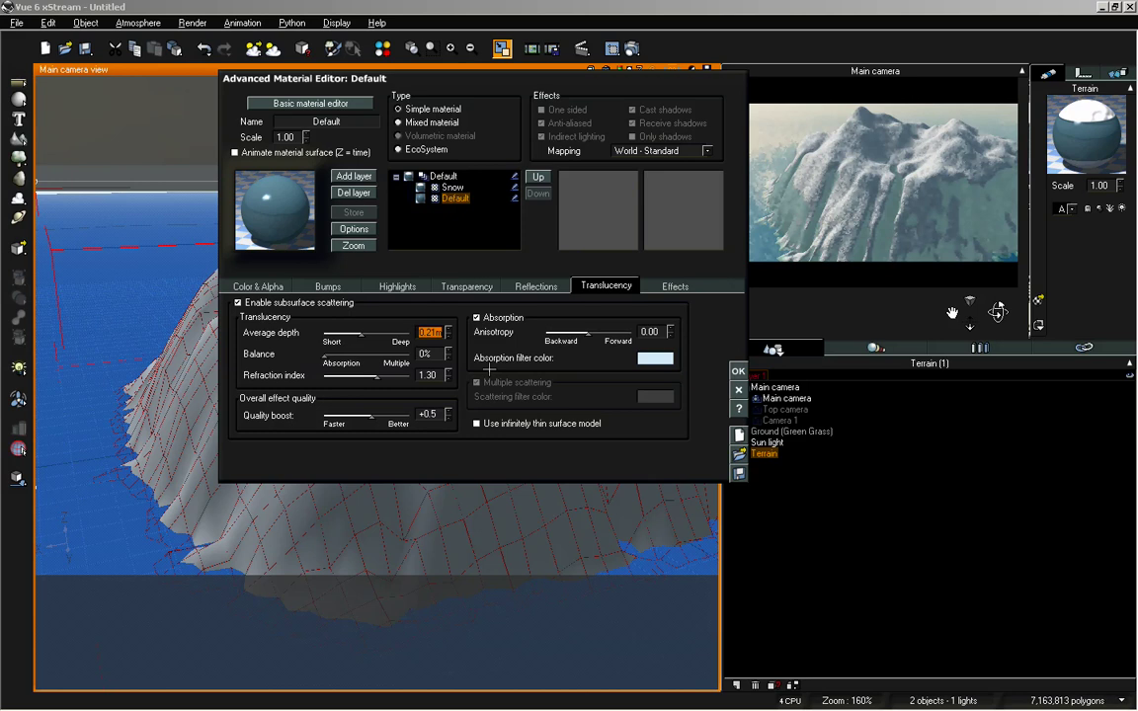
pyautogui.write('25')
pyautogui.press('Return')
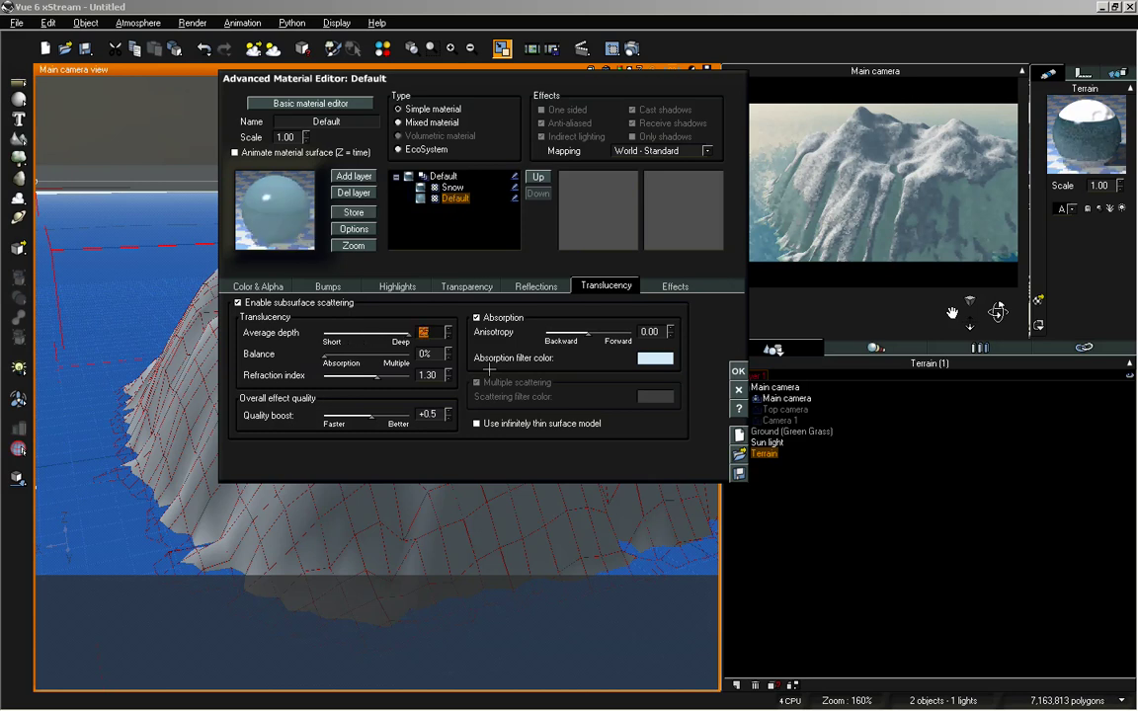
pyautogui.click(738, 370)
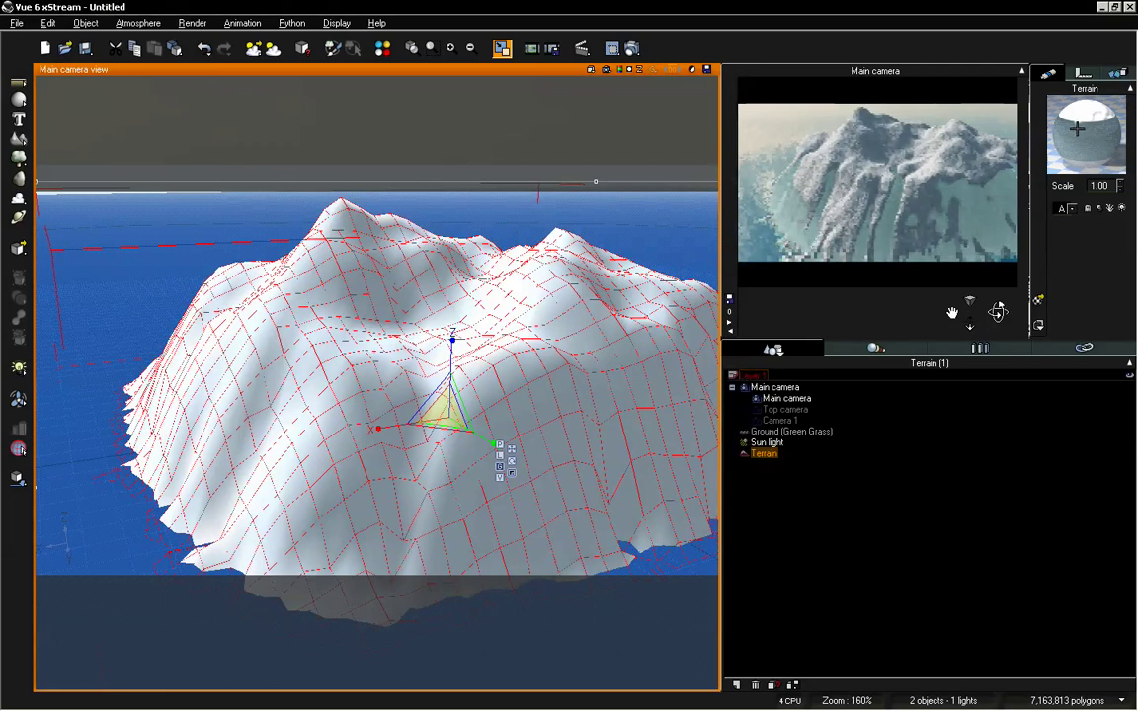
# Step: Set the average translucency depth of the terrain's Default layer to 35 and accept the material
pyautogui.doubleClick(1077, 128)
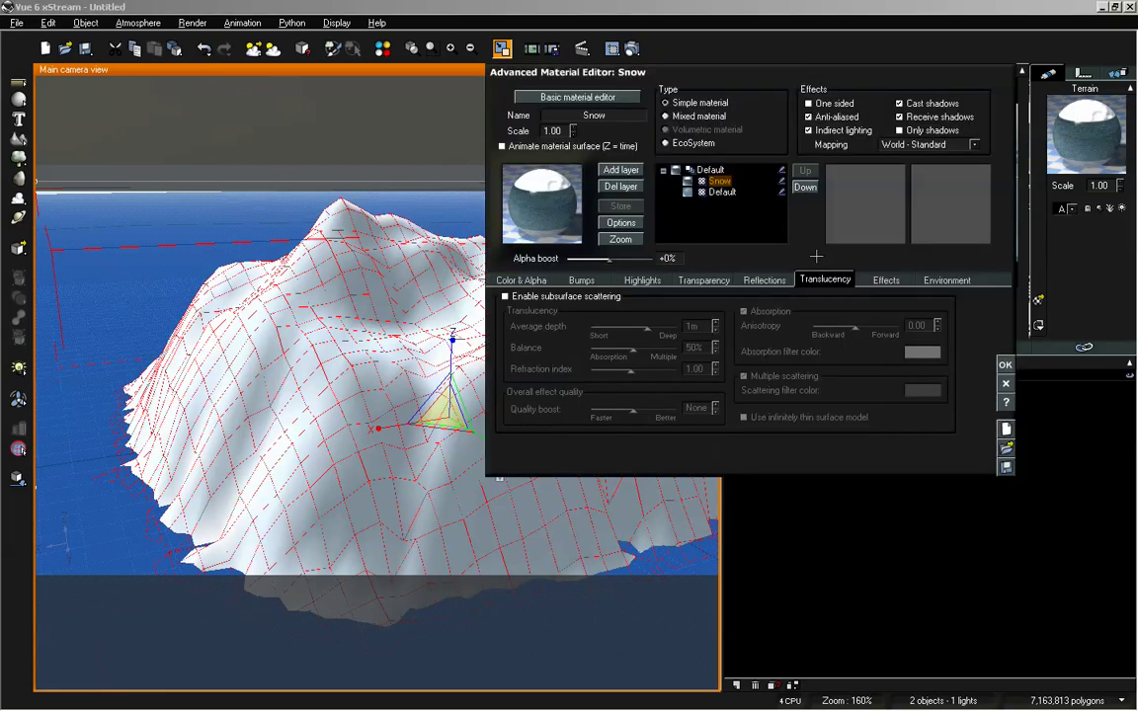
pyautogui.click(722, 191)
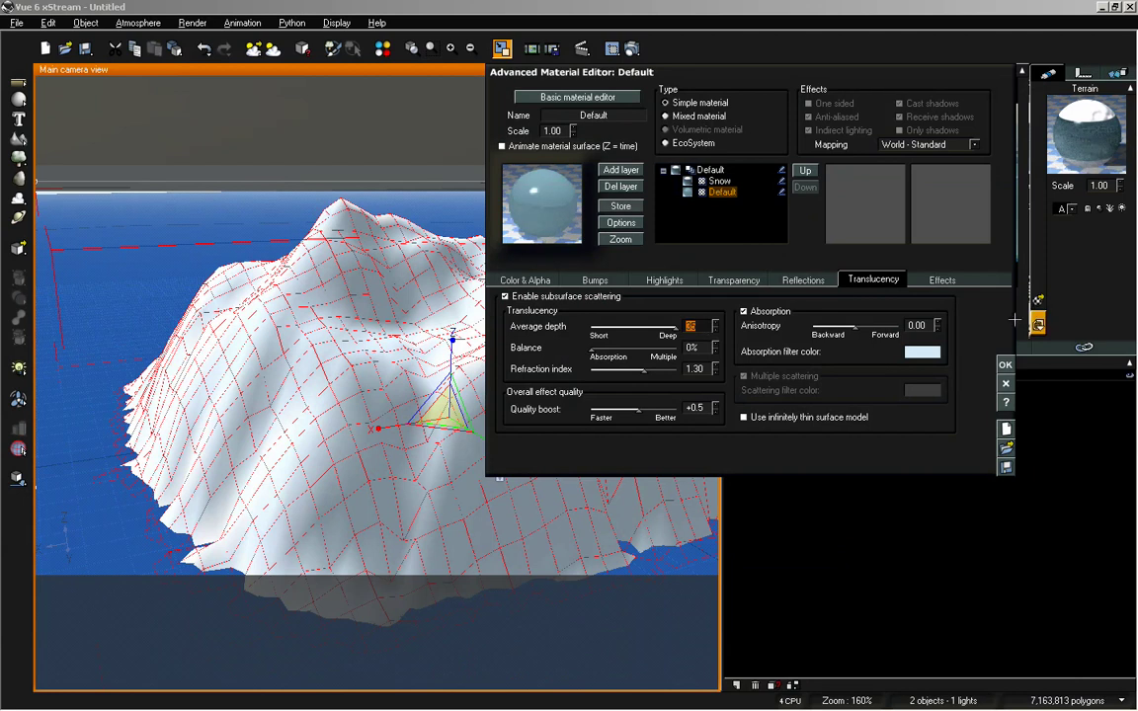
pyautogui.click(1005, 365)
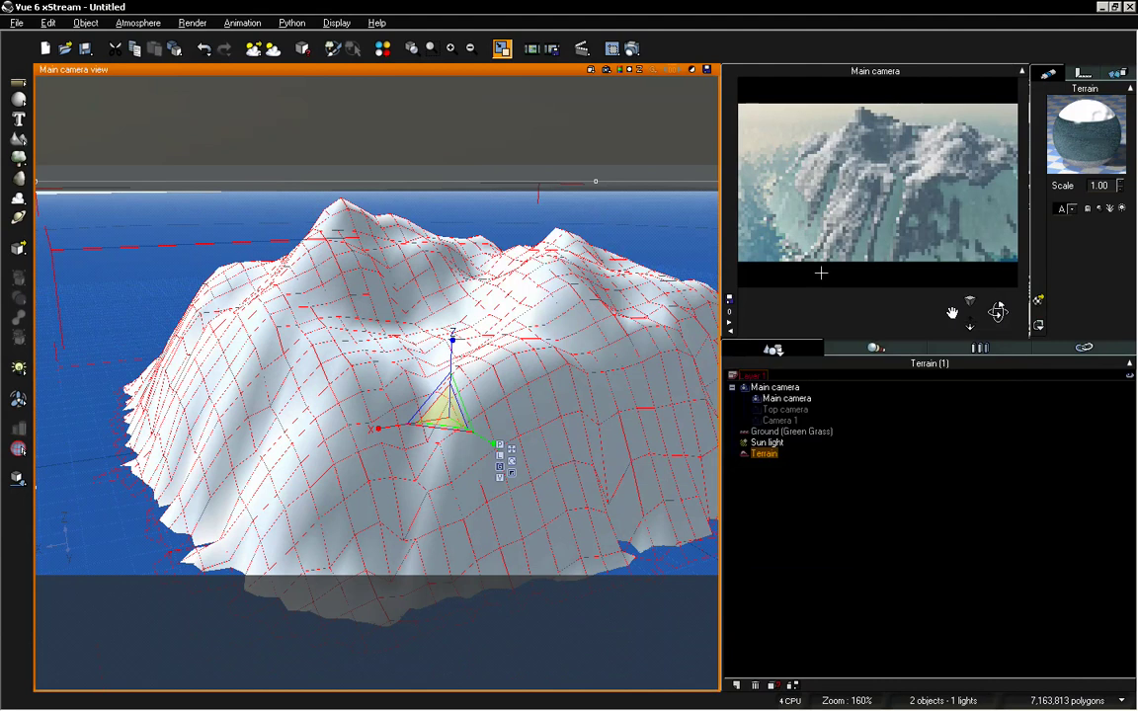
# Step: Orbit the main camera down to a low viewpoint near sea level facing the side of the iceberg
pyautogui.moveTo(998, 312); pyautogui.dragTo(998, 312)
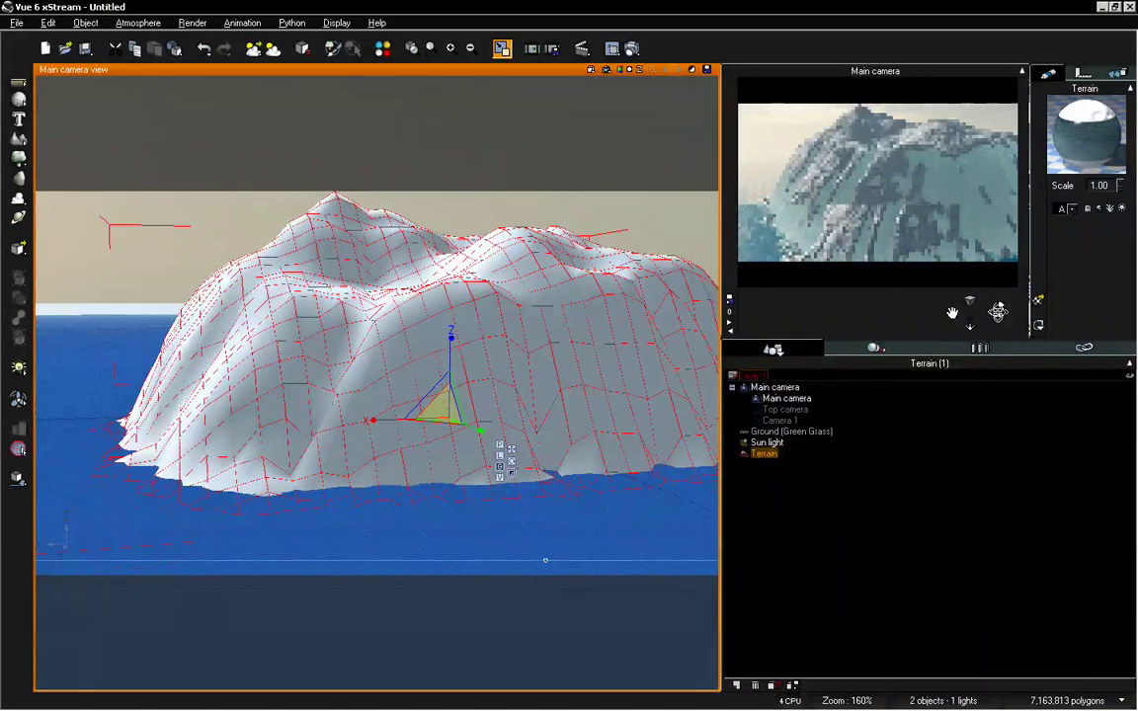
pyautogui.moveTo(998, 312); pyautogui.dragTo(1006, 312)
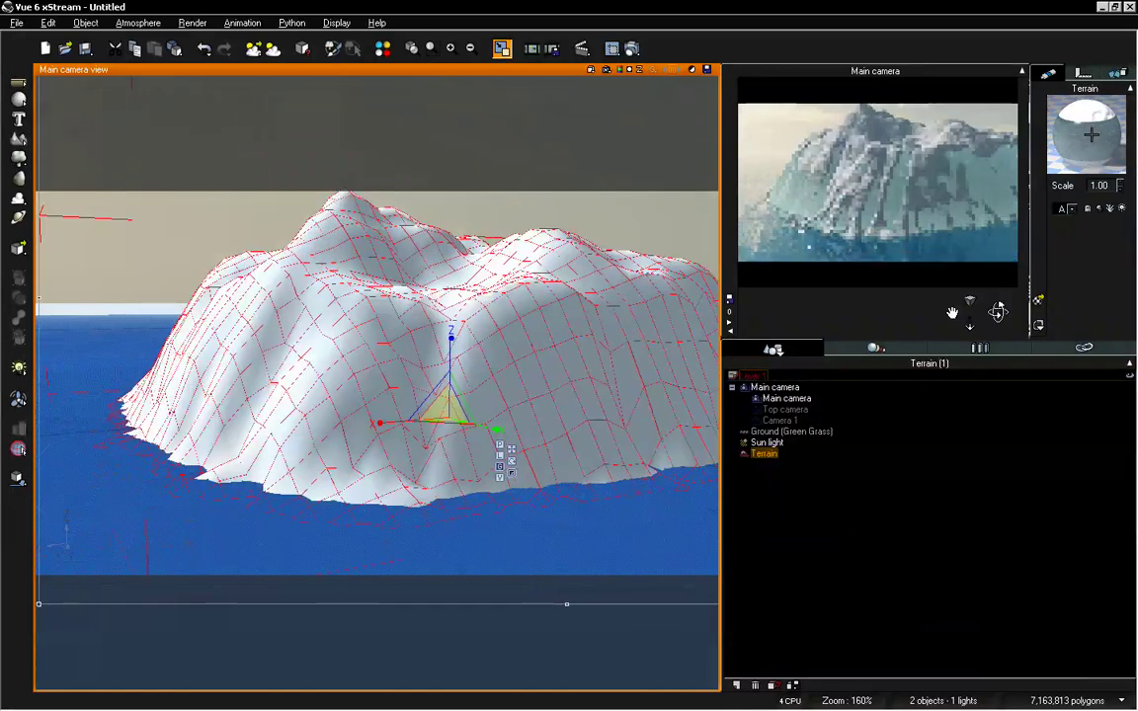
# Step: Set the sun's pitch to about 123.2° in the atmosphere settings and accept them
pyautogui.click(137, 22)
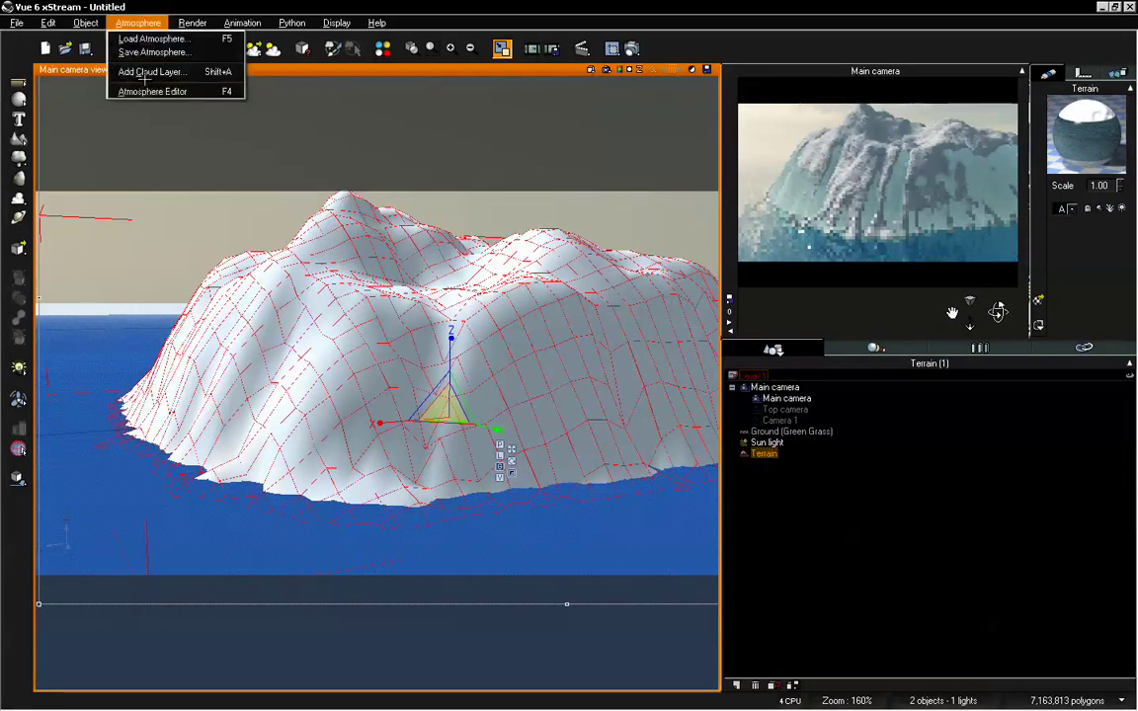
pyautogui.click(152, 90)
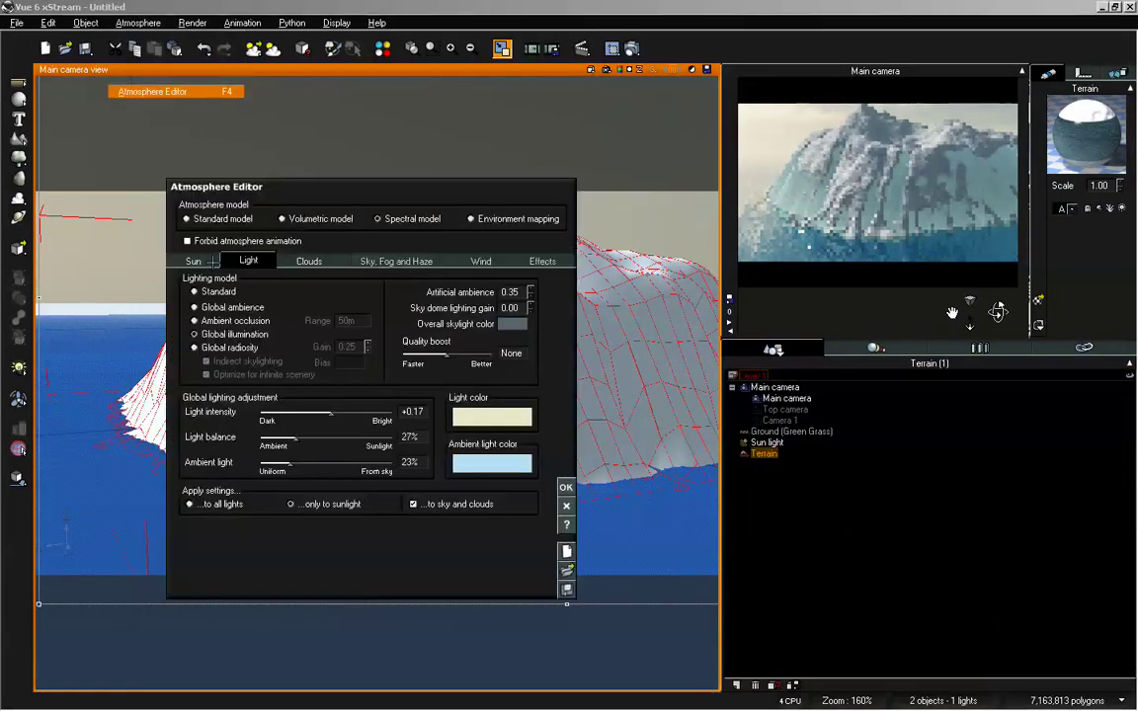
pyautogui.click(209, 261)
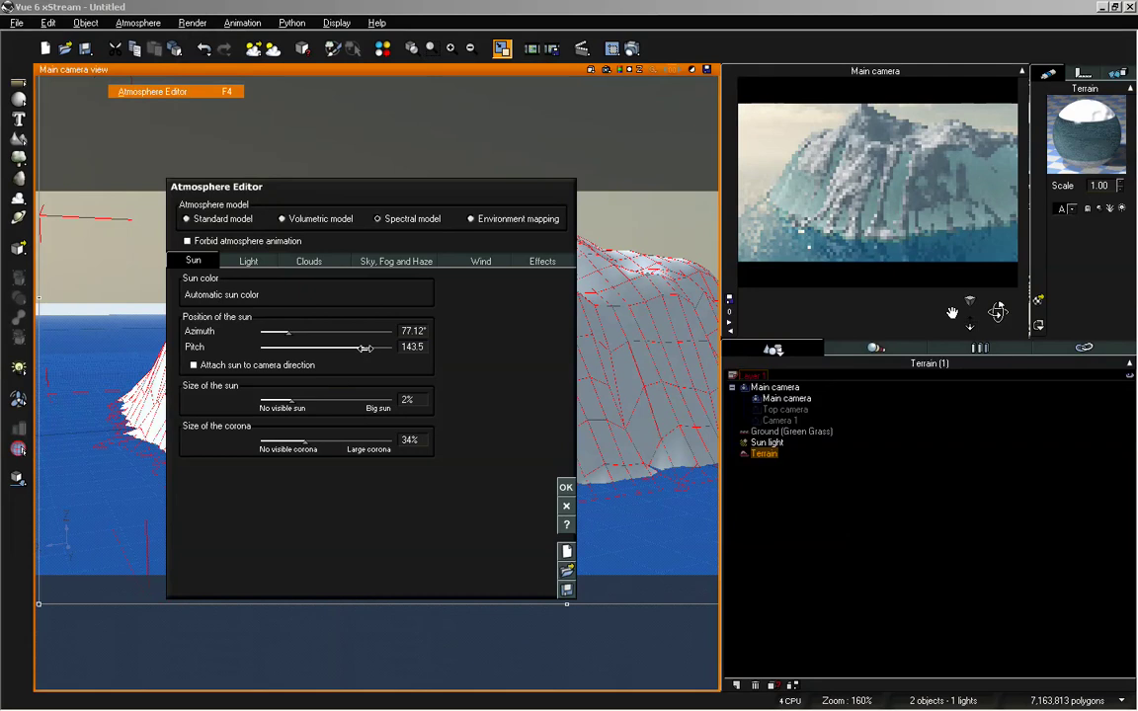
pyautogui.moveTo(365, 347); pyautogui.dragTo(353, 350)
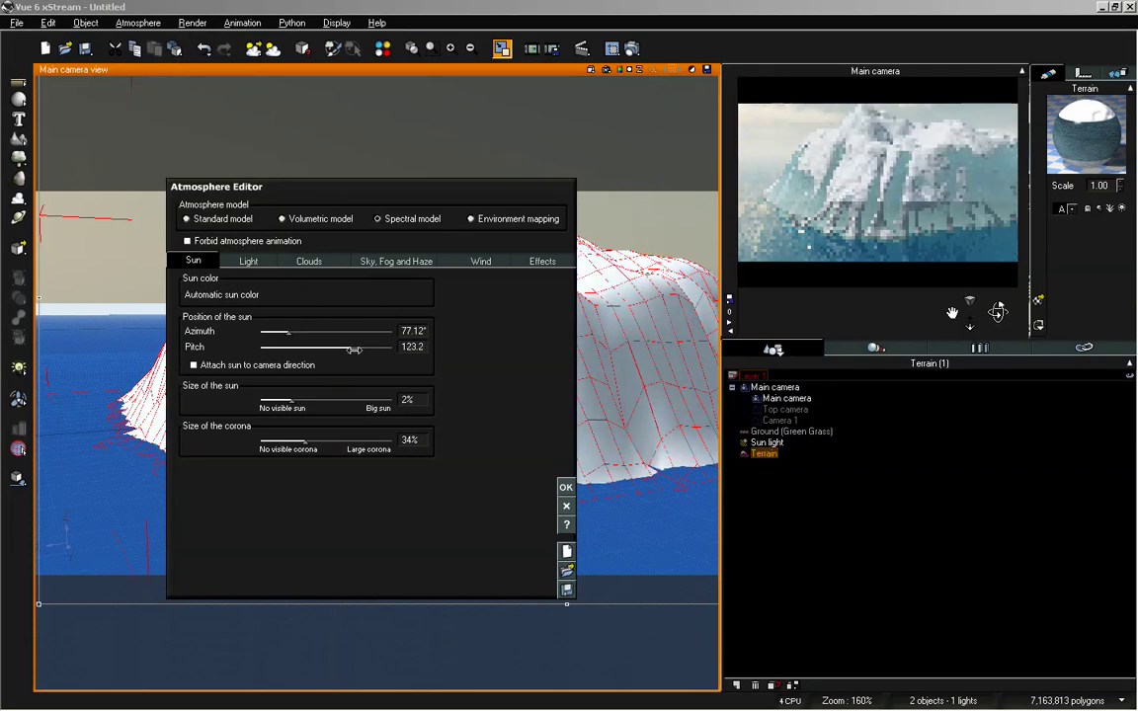
pyautogui.click(565, 487)
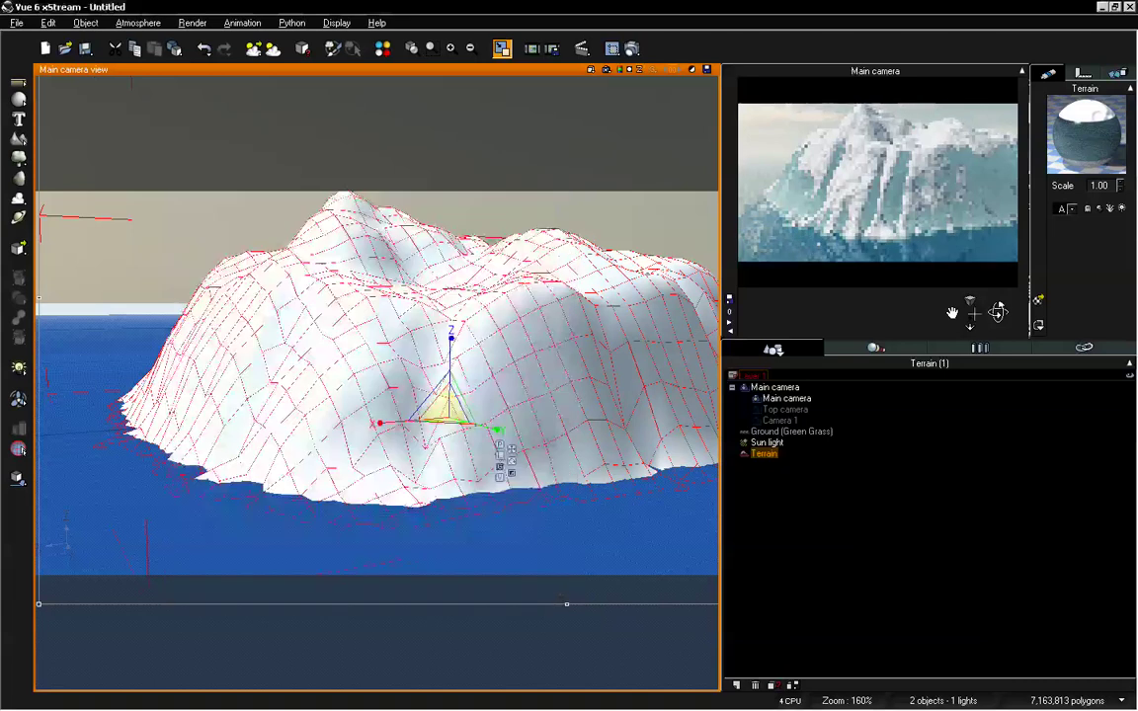
# Step: Try 31% diffuse lighting on the terrain material's Default layer and accept the material
pyautogui.doubleClick(1094, 151)
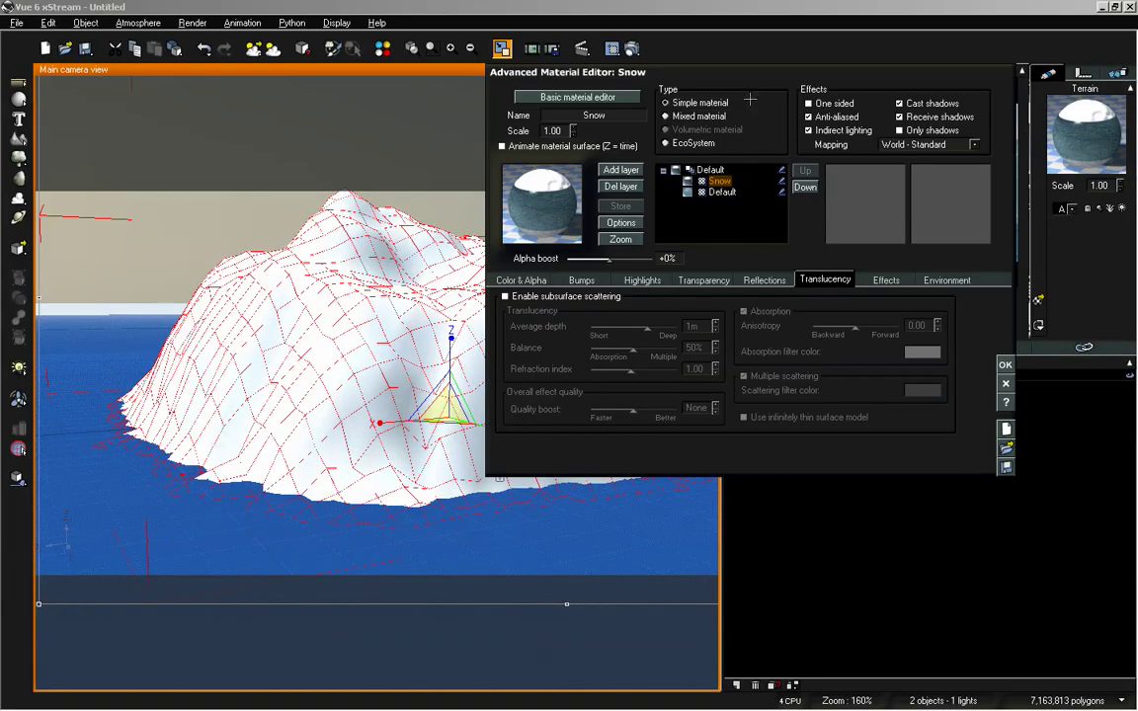
pyautogui.moveTo(755, 72); pyautogui.dragTo(348, 97)
pyautogui.click(314, 215)
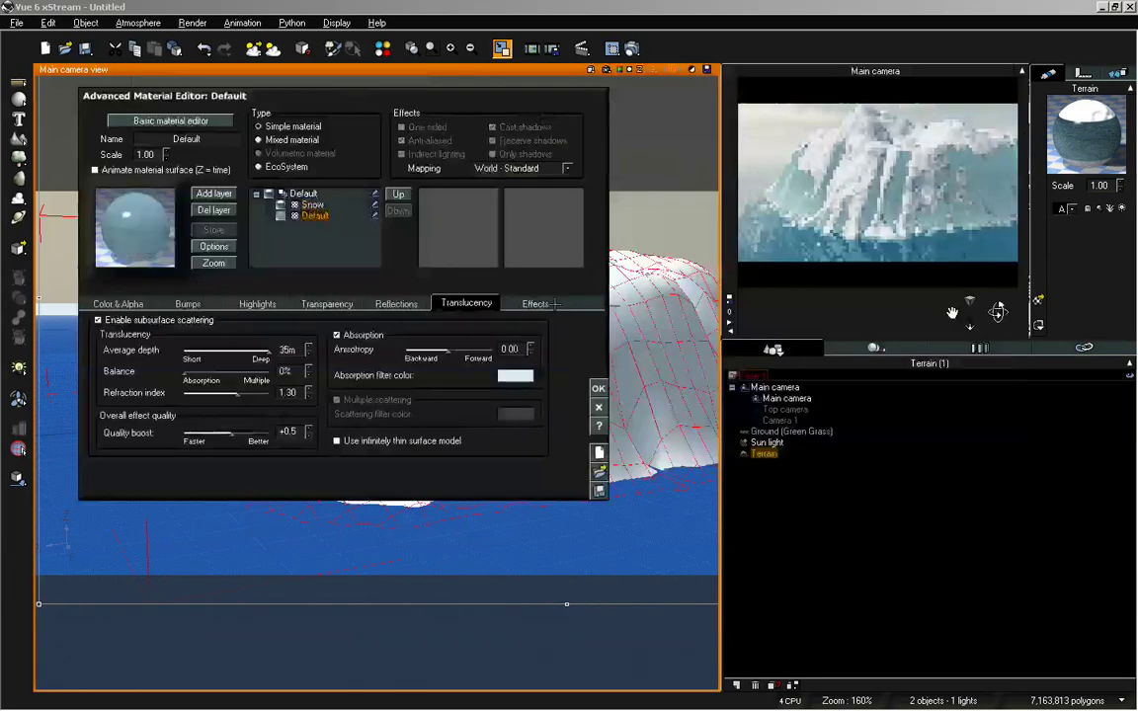
pyautogui.moveTo(189, 334); pyautogui.dragTo(184, 350)
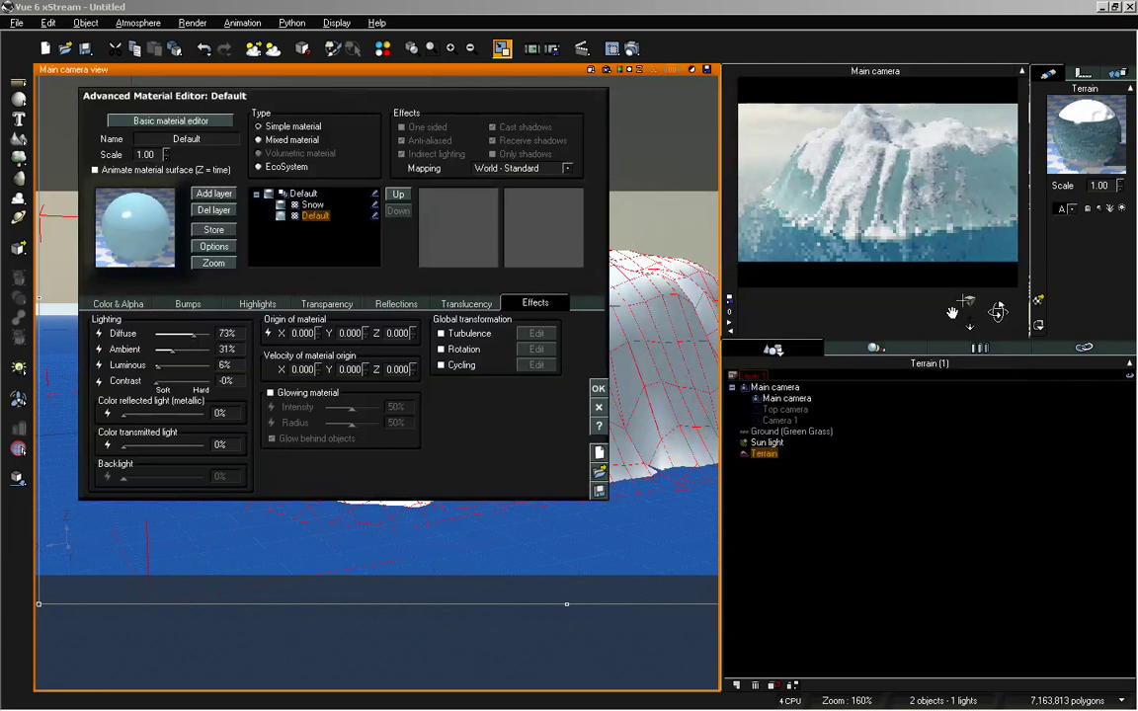
pyautogui.click(970, 323)
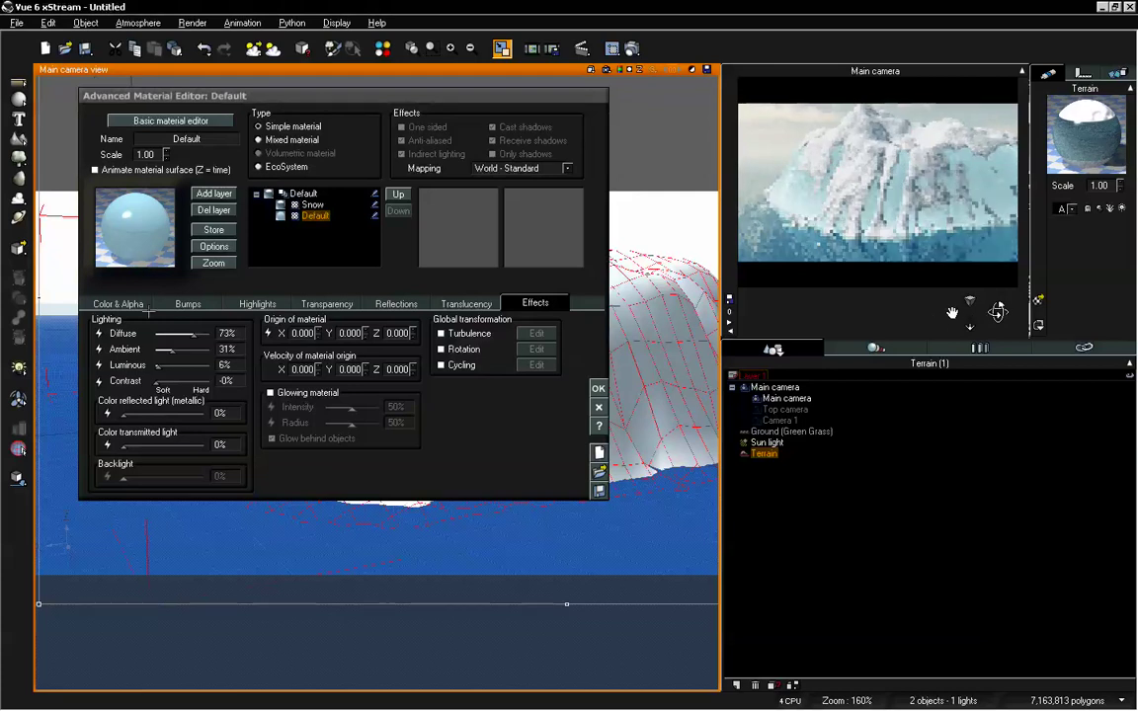
pyautogui.moveTo(198, 336); pyautogui.dragTo(165, 336)
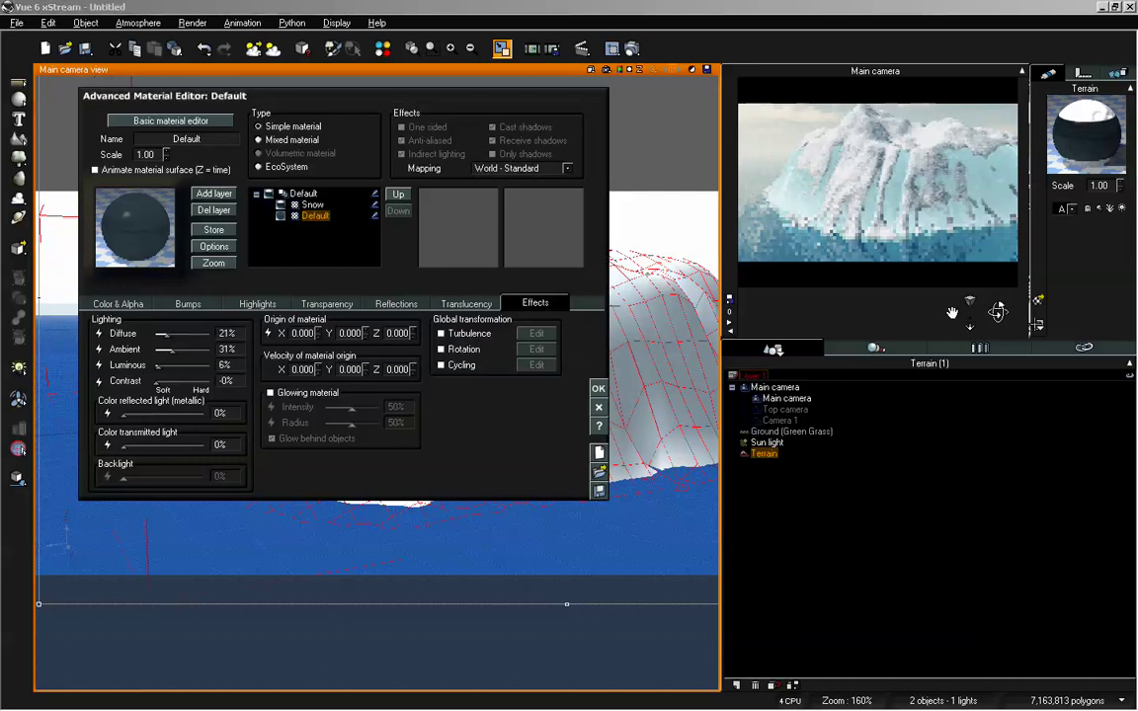
pyautogui.hotkey('ctrl', 'z')
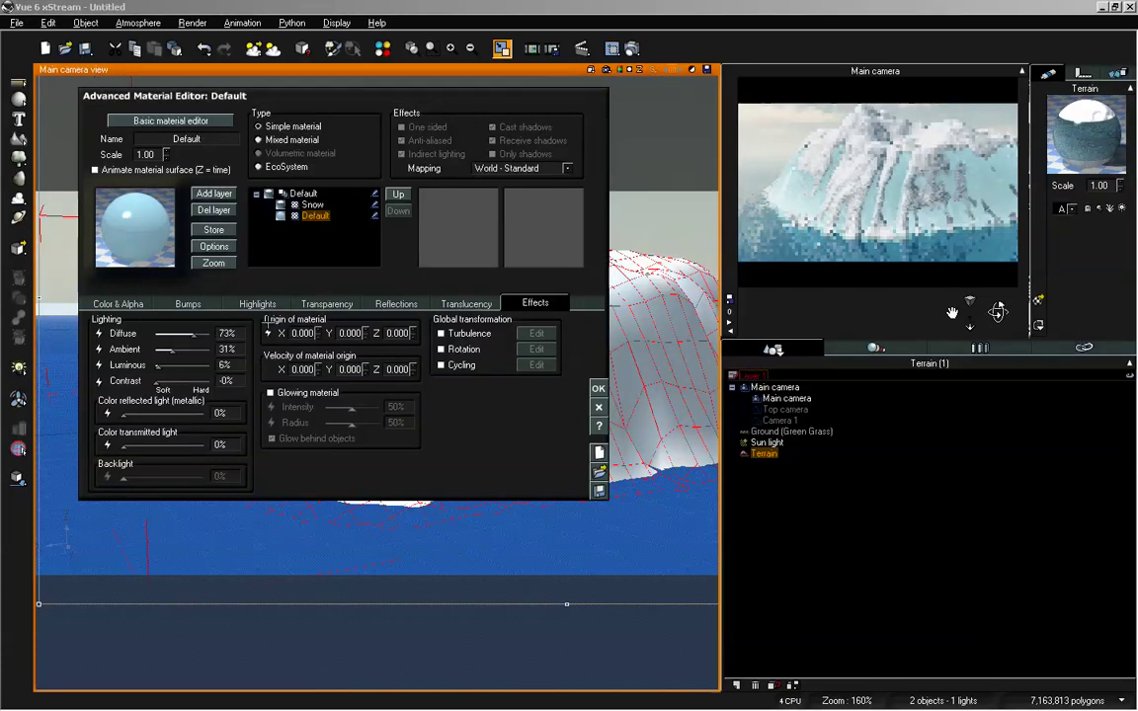
pyautogui.click(598, 387)
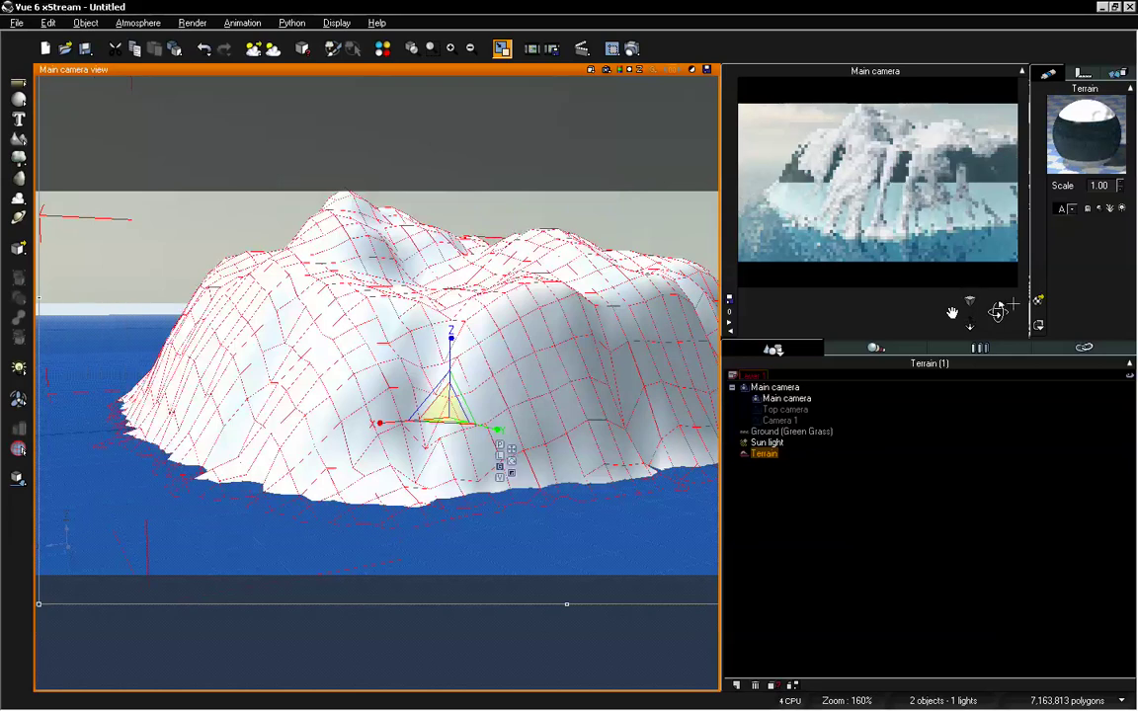
# Step: Set the Default layer's diffuse lighting to 120% and its ambient lighting to 29%, and accept the terrain material
pyautogui.doubleClick(1073, 130)
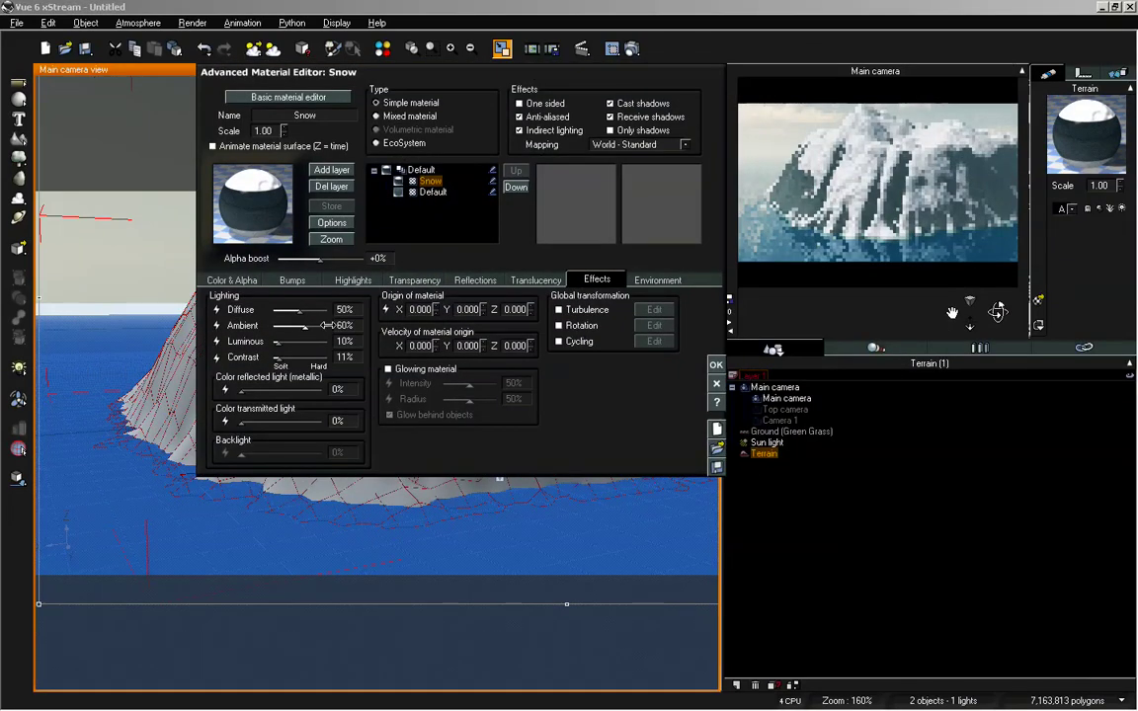
pyautogui.click(435, 192)
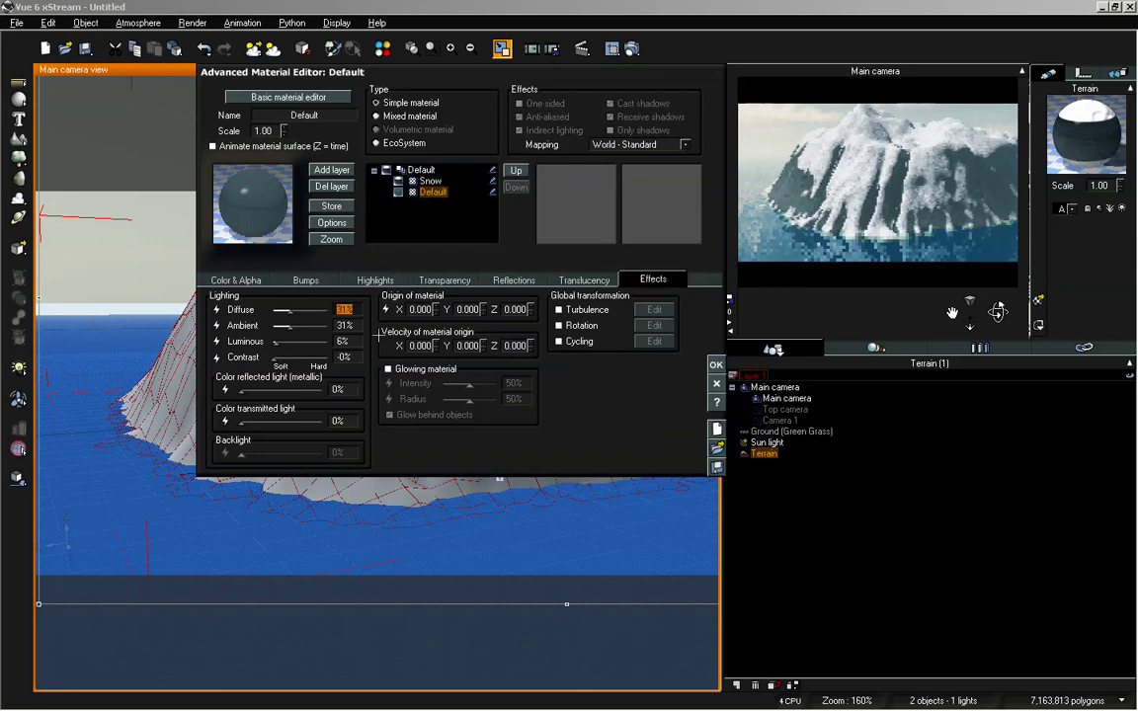
pyautogui.write('120')
pyautogui.press('Return')
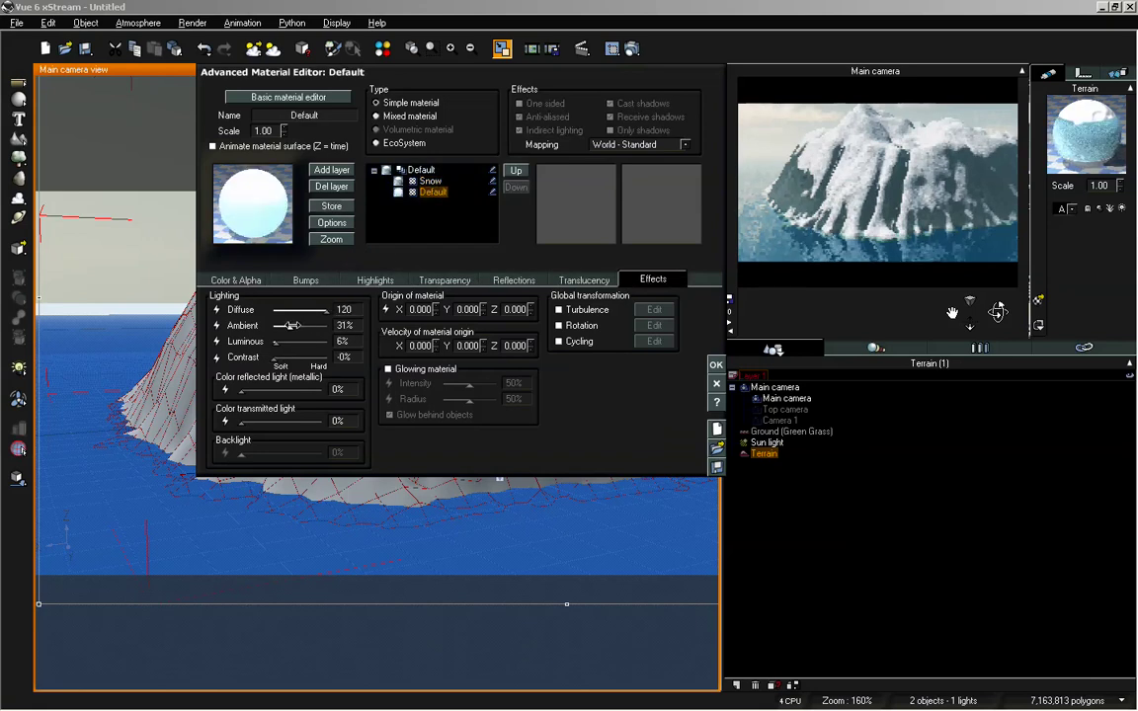
pyautogui.click(716, 364)
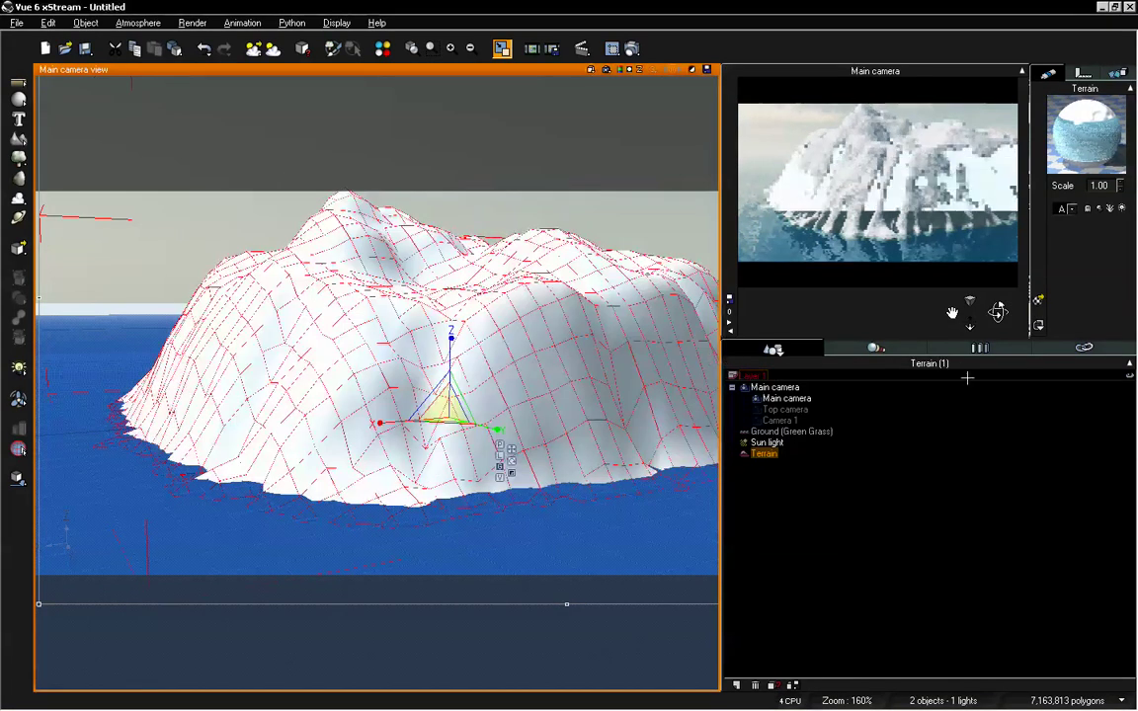
# Step: Try an average translucency depth of 12 m on the terrain material's Default layer and accept the material
pyautogui.doubleClick(1102, 109)
pyautogui.moveTo(922, 81); pyautogui.dragTo(640, 105)
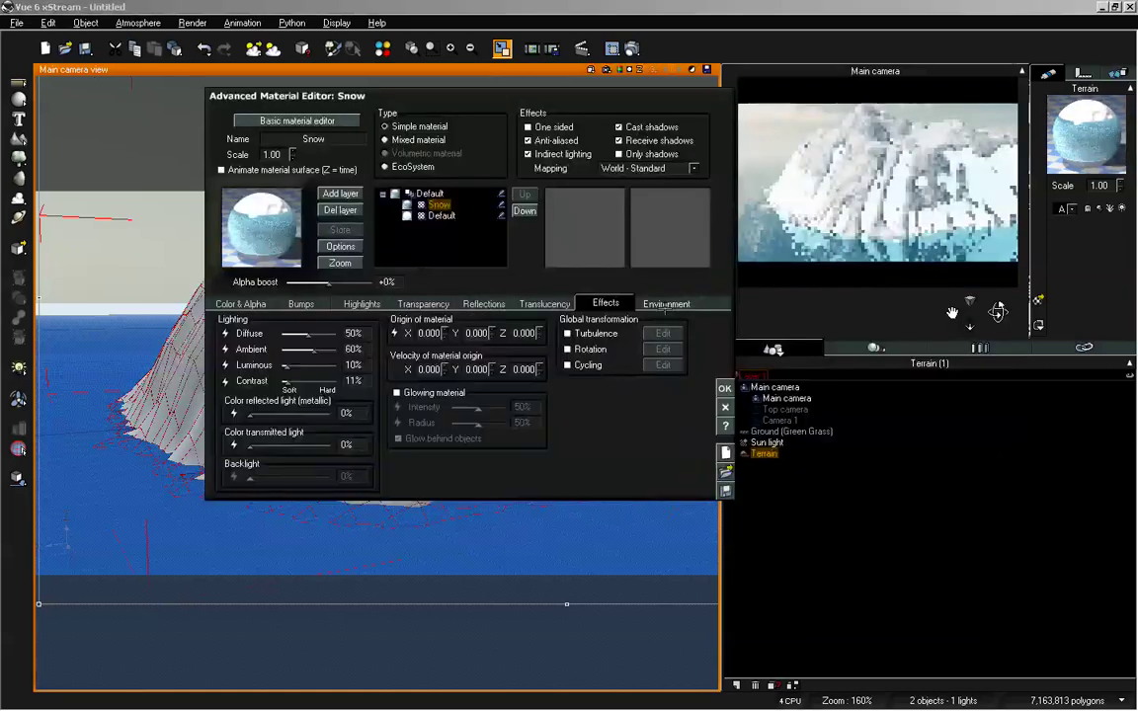
pyautogui.click(667, 303)
pyautogui.click(617, 303)
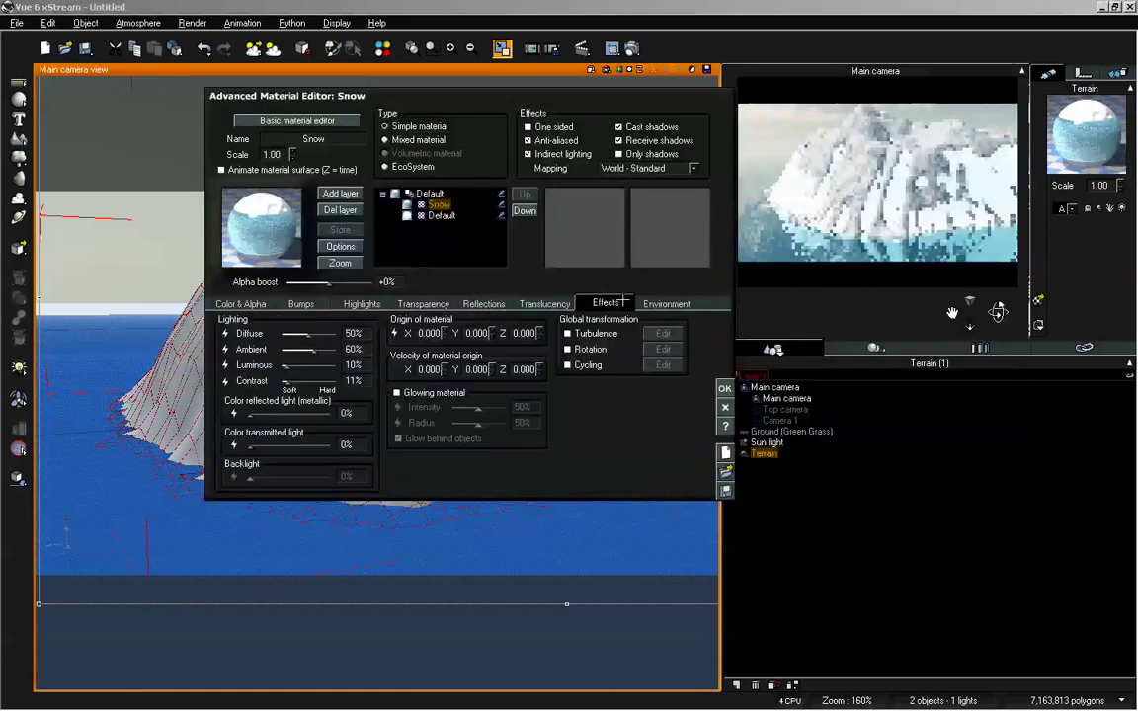
pyautogui.click(441, 216)
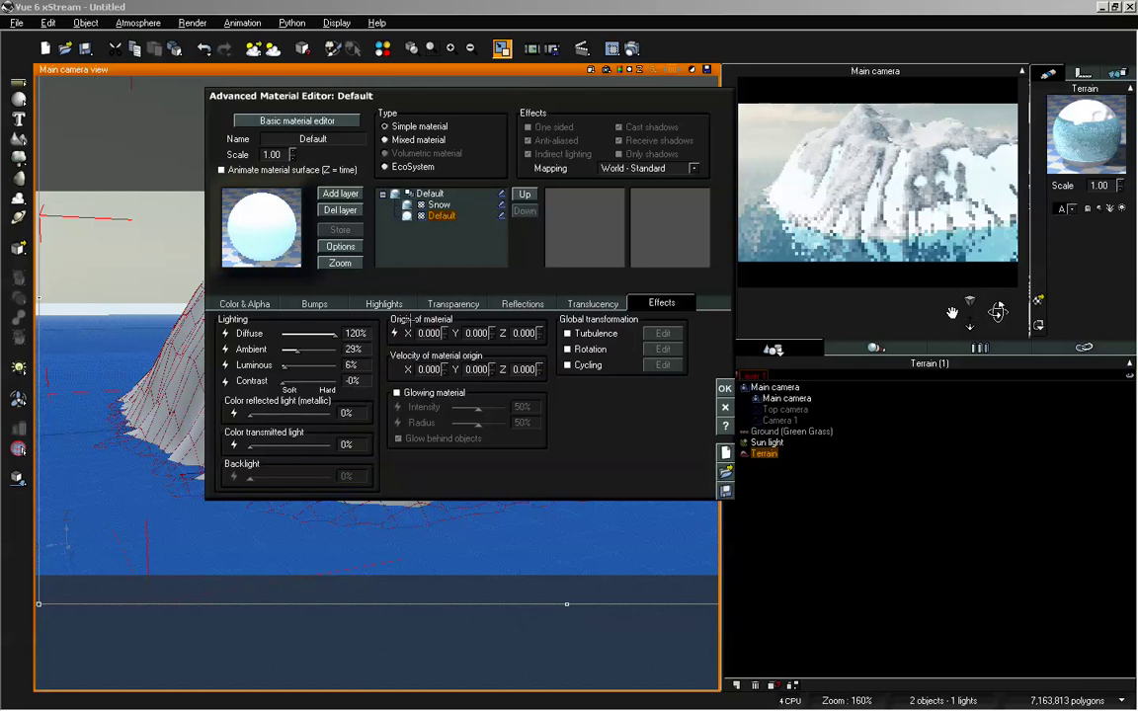
pyautogui.click(593, 303)
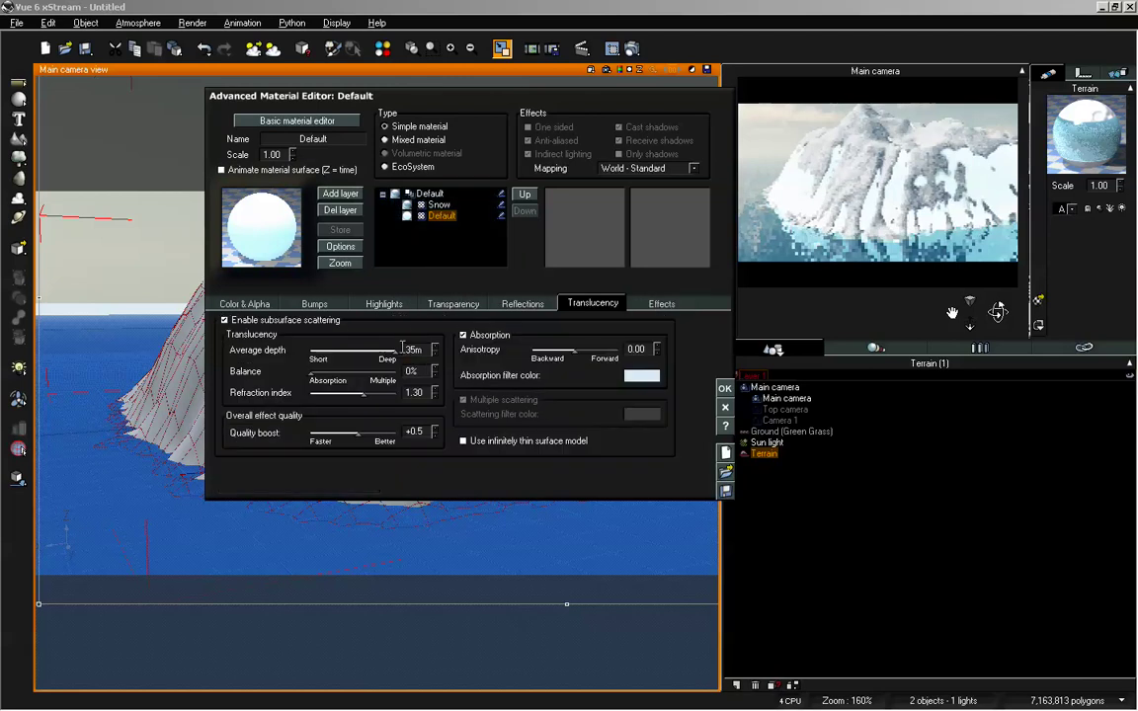
pyautogui.click(724, 388)
pyautogui.rightClick(880, 180)
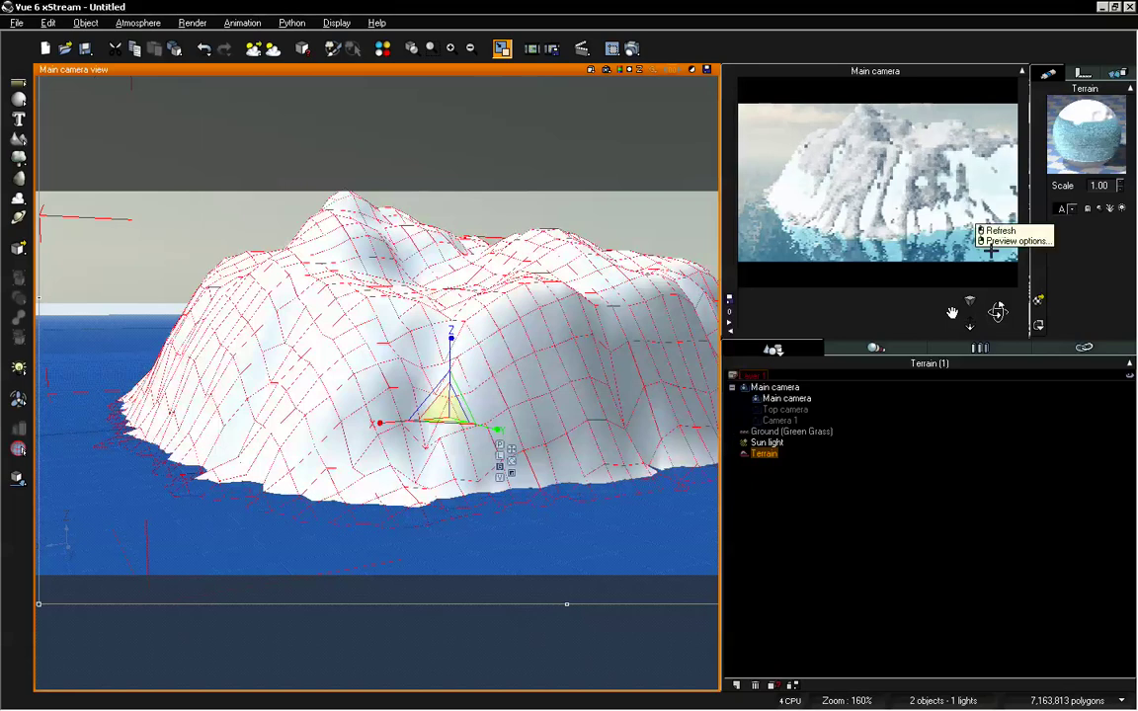
# Step: Set the average translucency depth of the terrain's Default layer to 5 m and accept the material
pyautogui.doubleClick(1107, 131)
pyautogui.moveTo(742, 157); pyautogui.dragTo(498, 155)
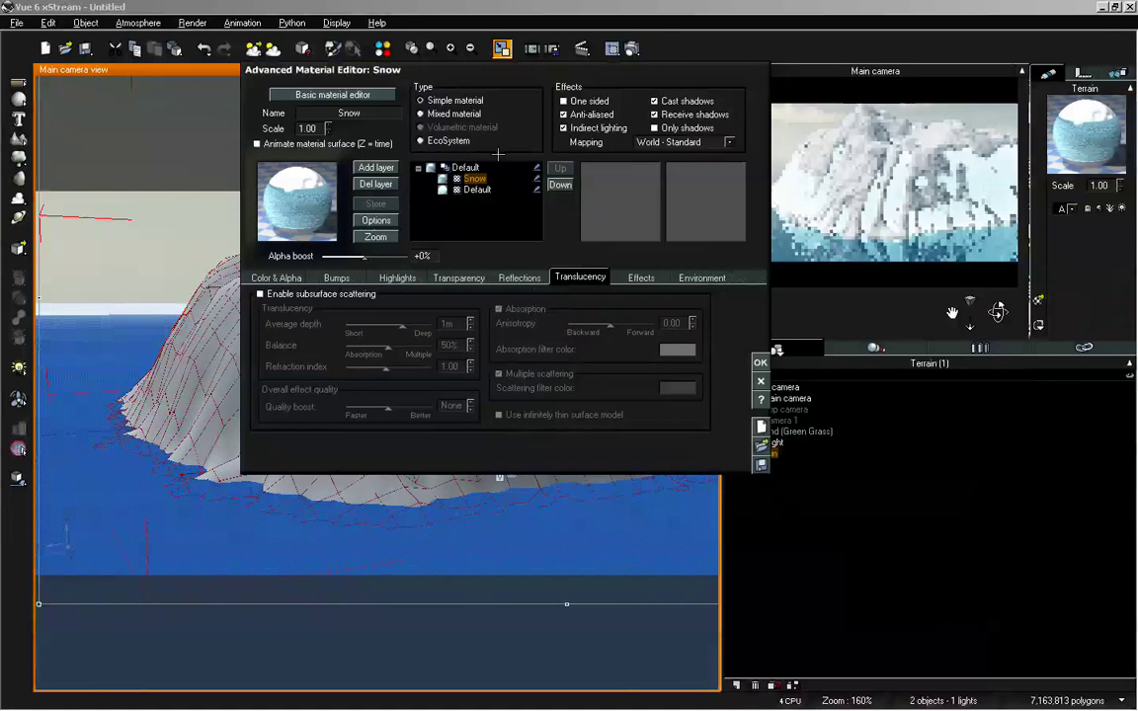
pyautogui.click(477, 191)
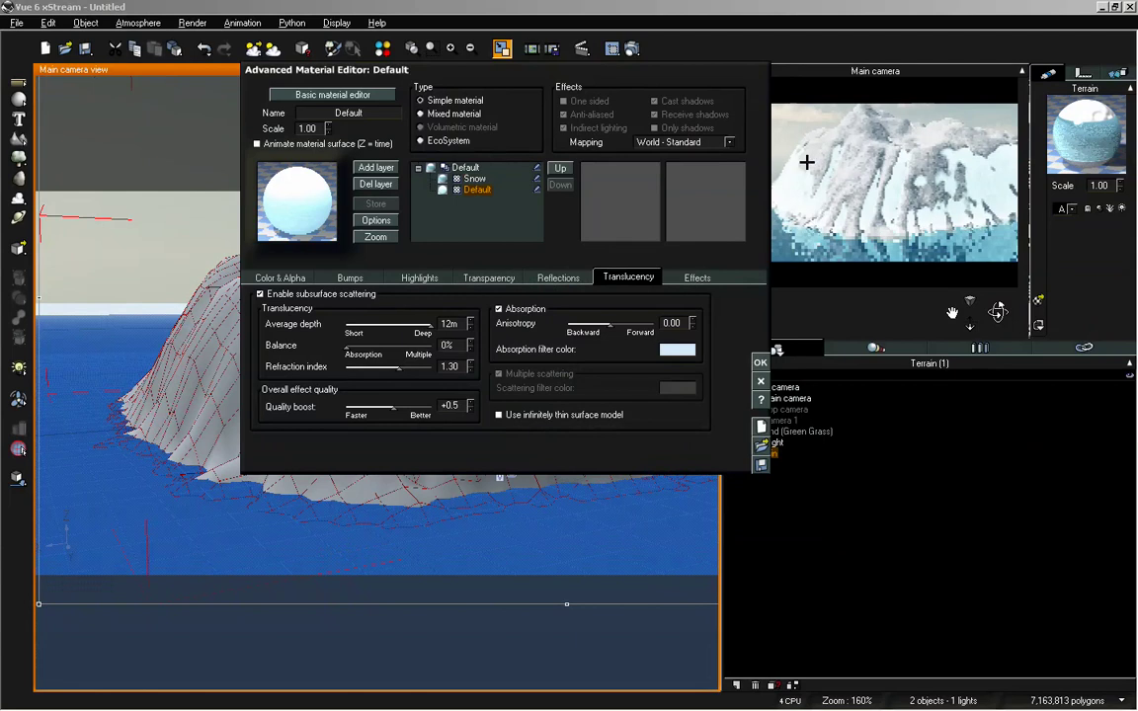
pyautogui.click(457, 323)
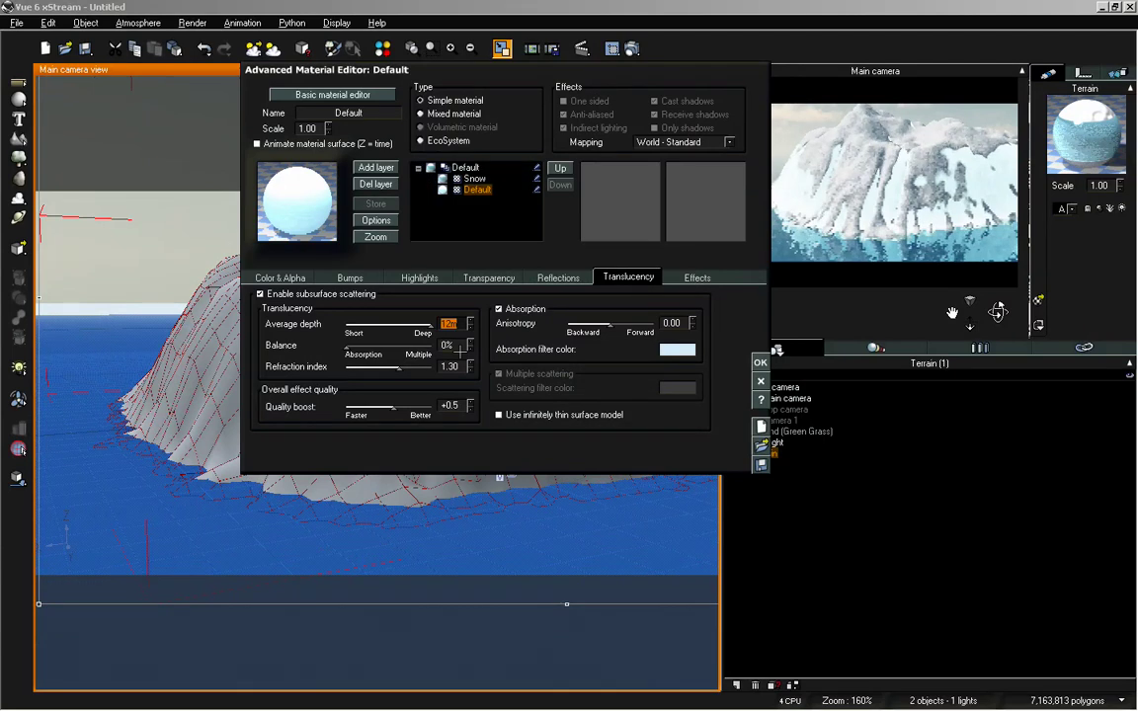
pyautogui.write('5')
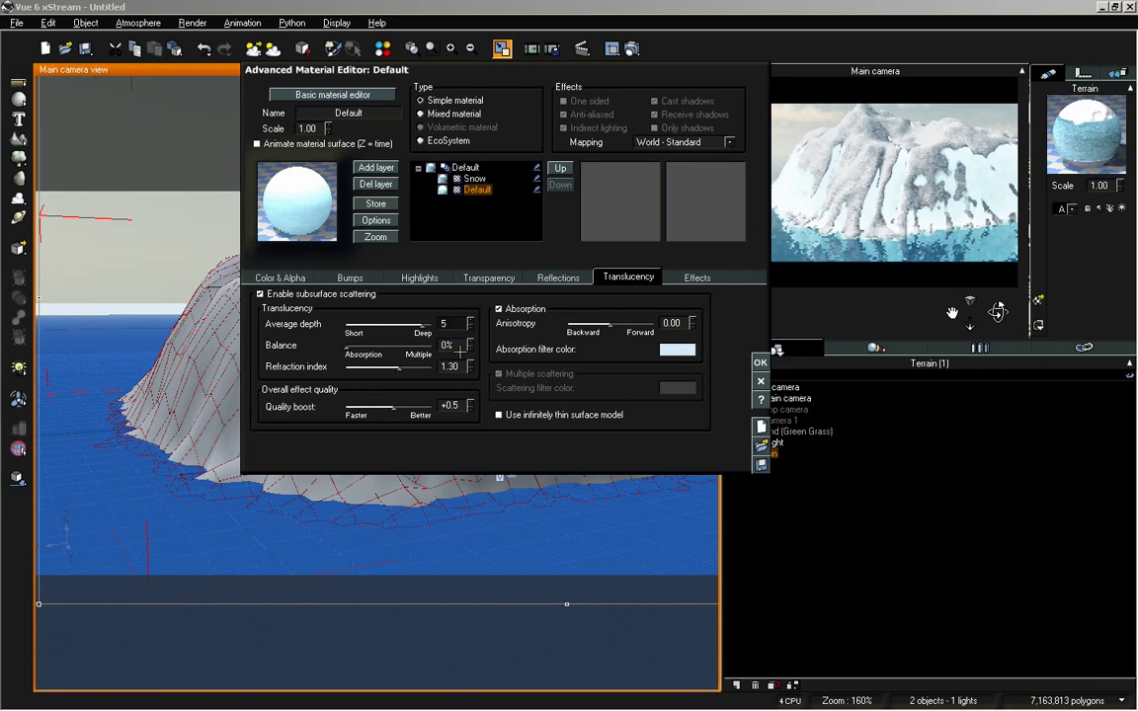
pyautogui.click(759, 363)
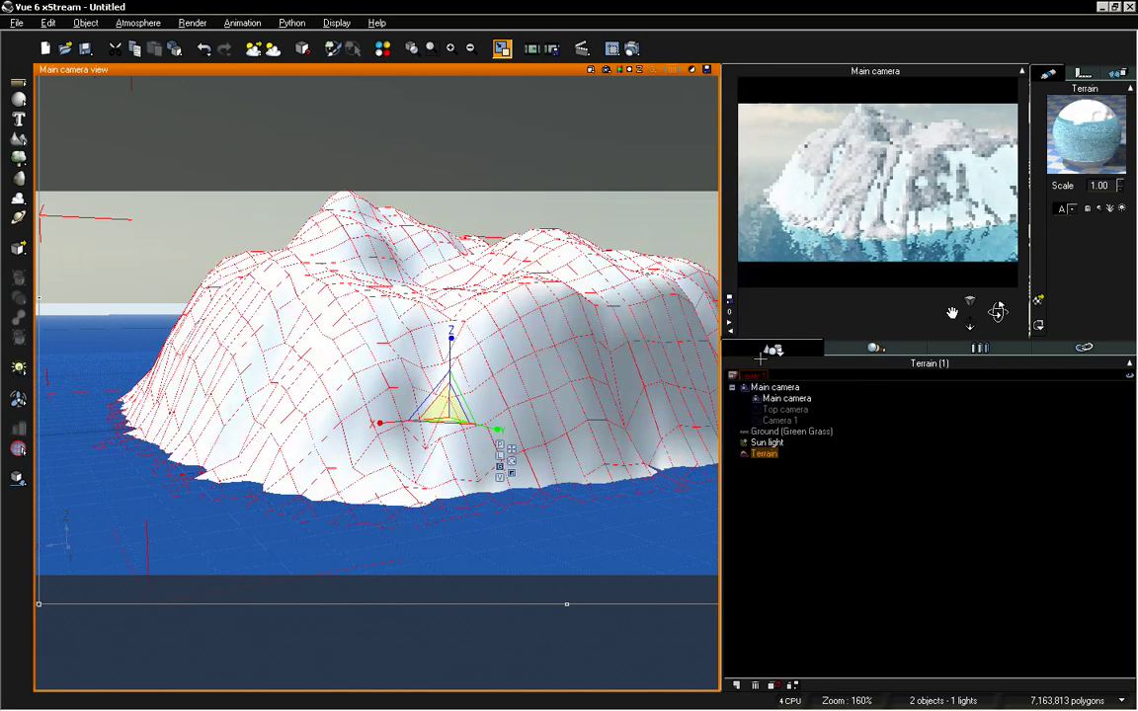
# Step: Set the luminous lighting of the terrain material's Default layer to 0% and accept the material
pyautogui.moveTo(998, 312); pyautogui.dragTo(995, 314)
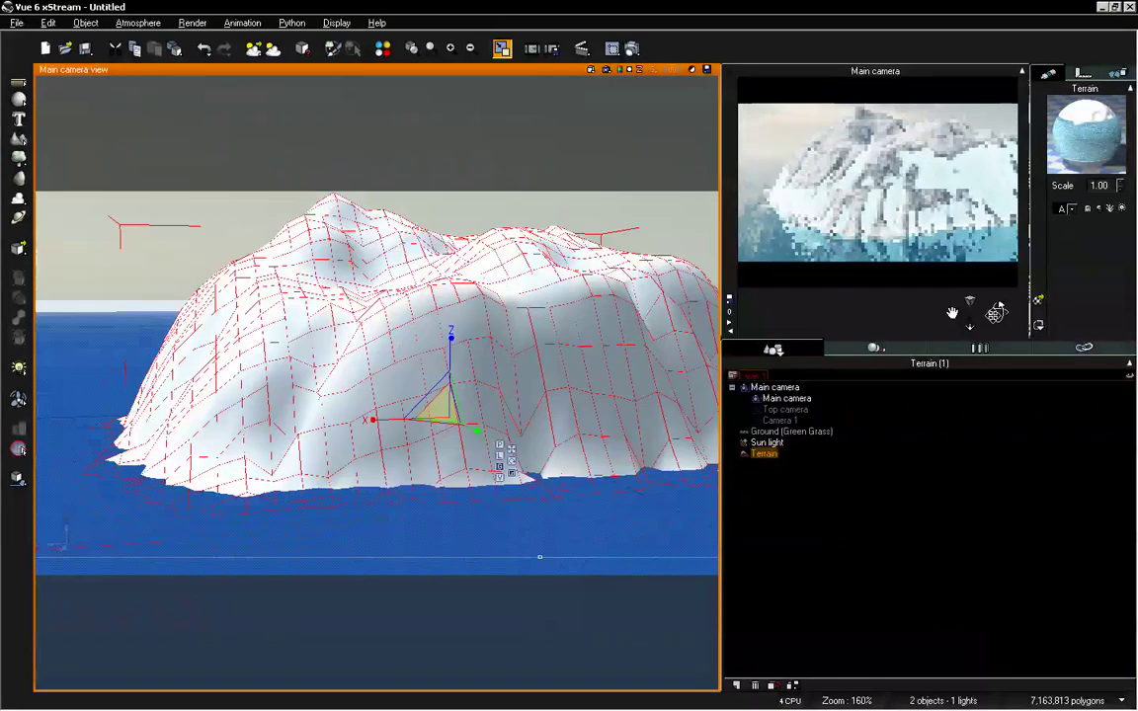
pyautogui.doubleClick(1068, 112)
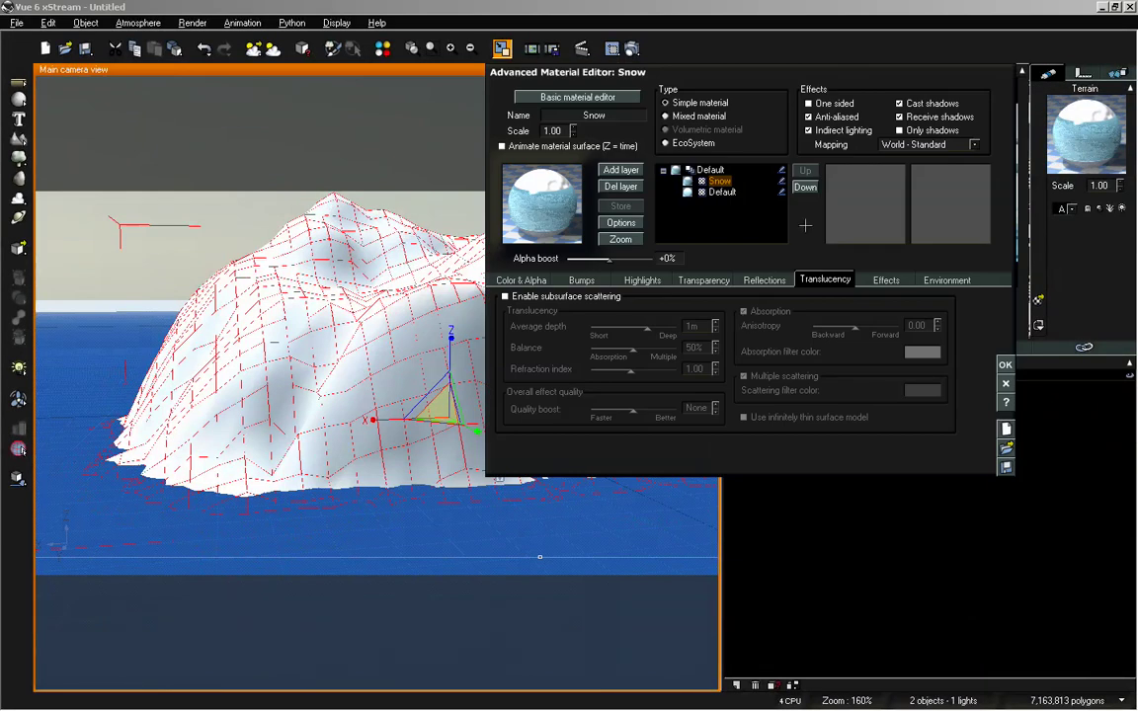
pyautogui.click(723, 192)
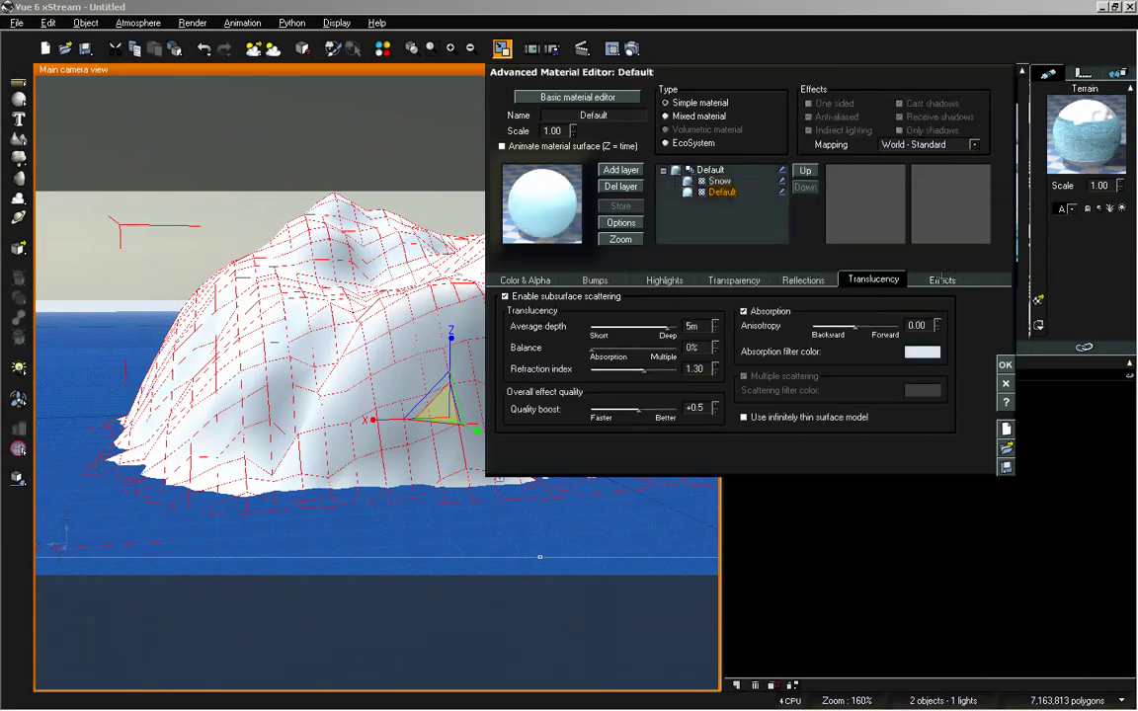
pyautogui.click(943, 279)
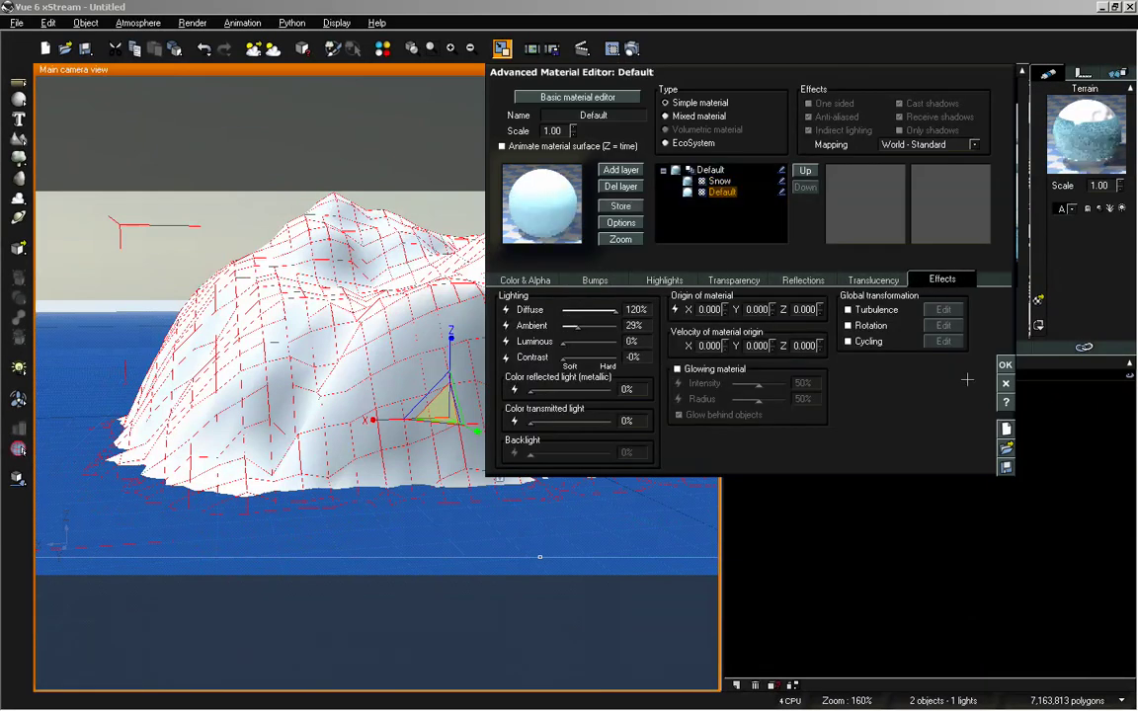
pyautogui.click(1005, 365)
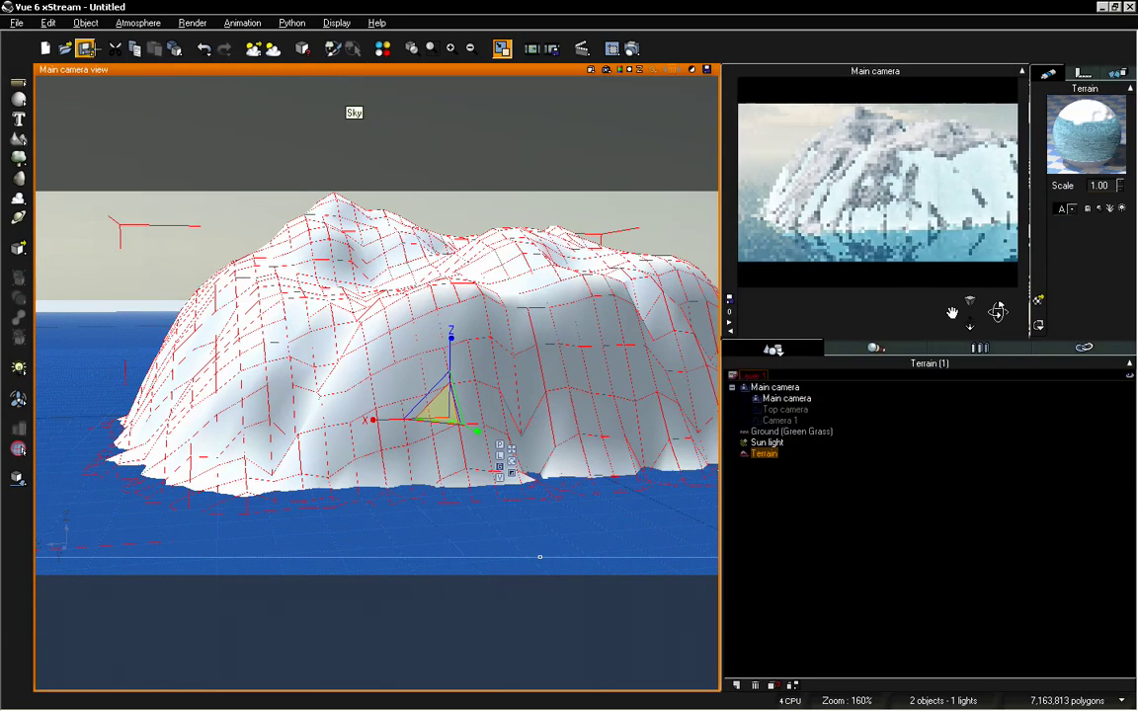
# Step: Set the atmosphere's light balance to 22% toward ambient and accept the atmosphere settings
pyautogui.click(137, 23)
pyautogui.click(152, 91)
pyautogui.click(249, 261)
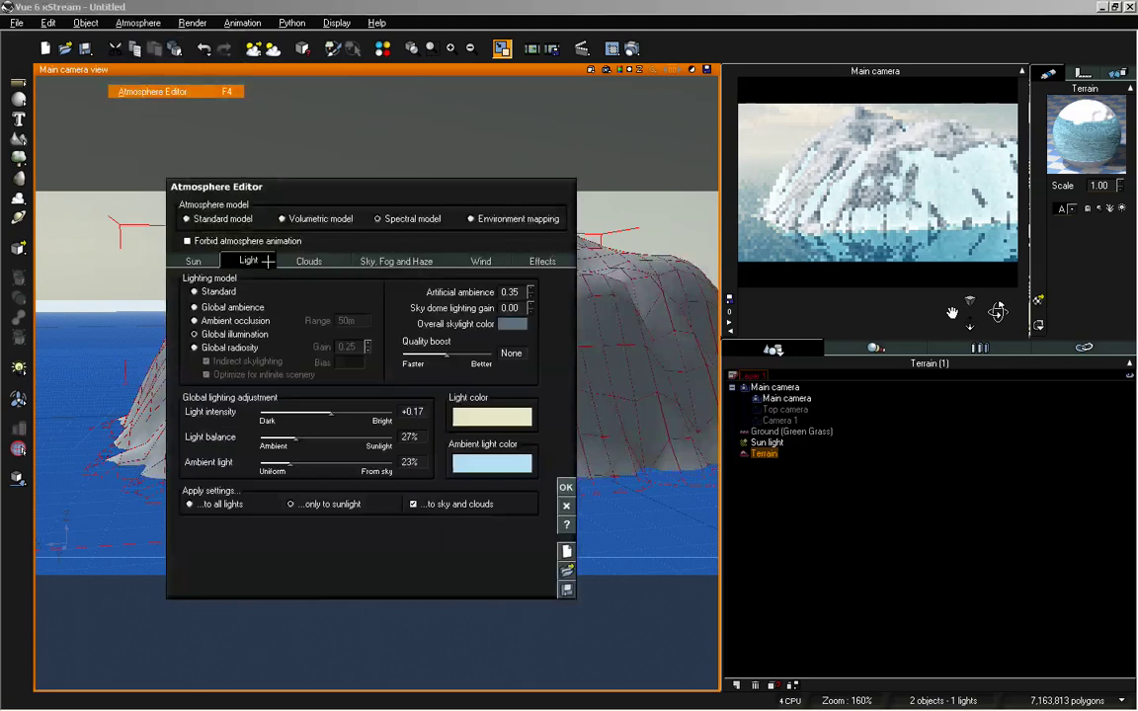
pyautogui.moveTo(312, 440); pyautogui.dragTo(276, 440)
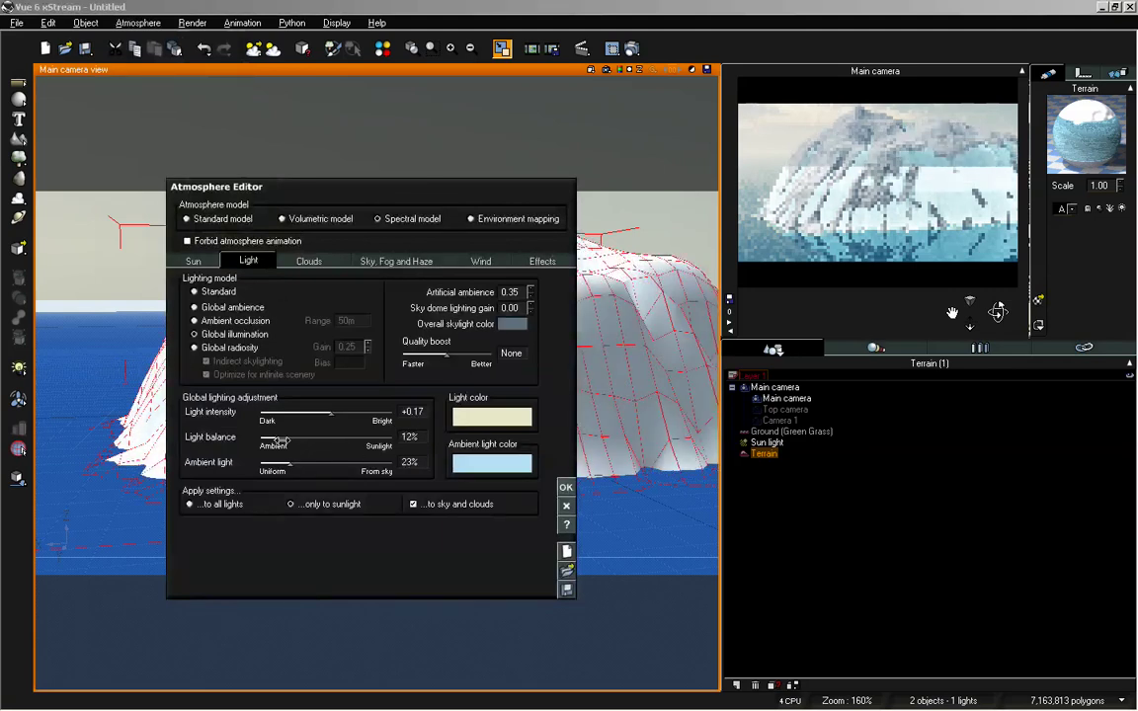
pyautogui.moveTo(281, 440); pyautogui.dragTo(306, 440)
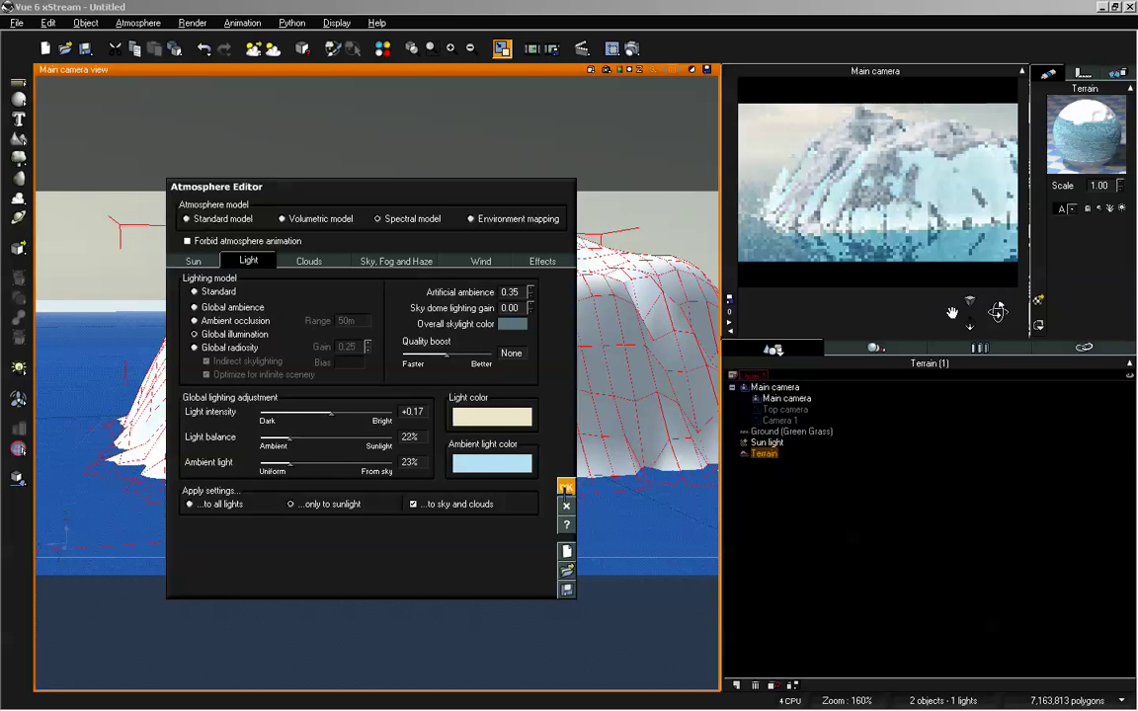
pyautogui.click(566, 487)
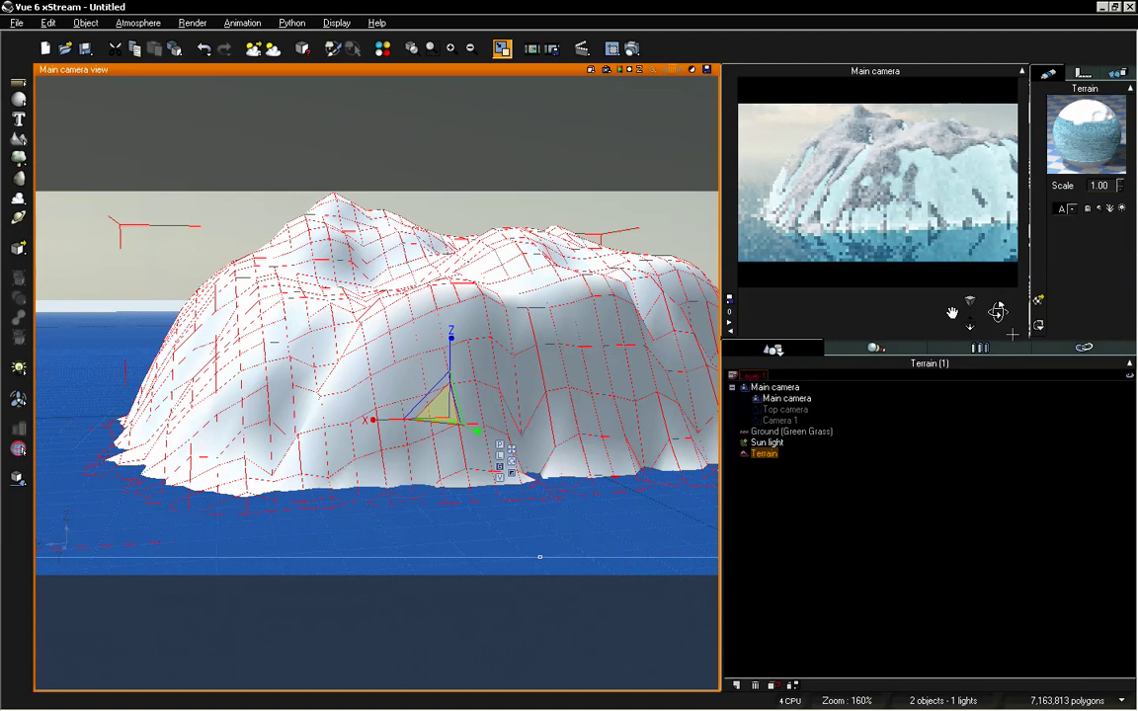
# Step: Orbit the main camera around the iceberg to check its ice and snow from a higher angle
pyautogui.moveTo(997, 312); pyautogui.dragTo(998, 314)
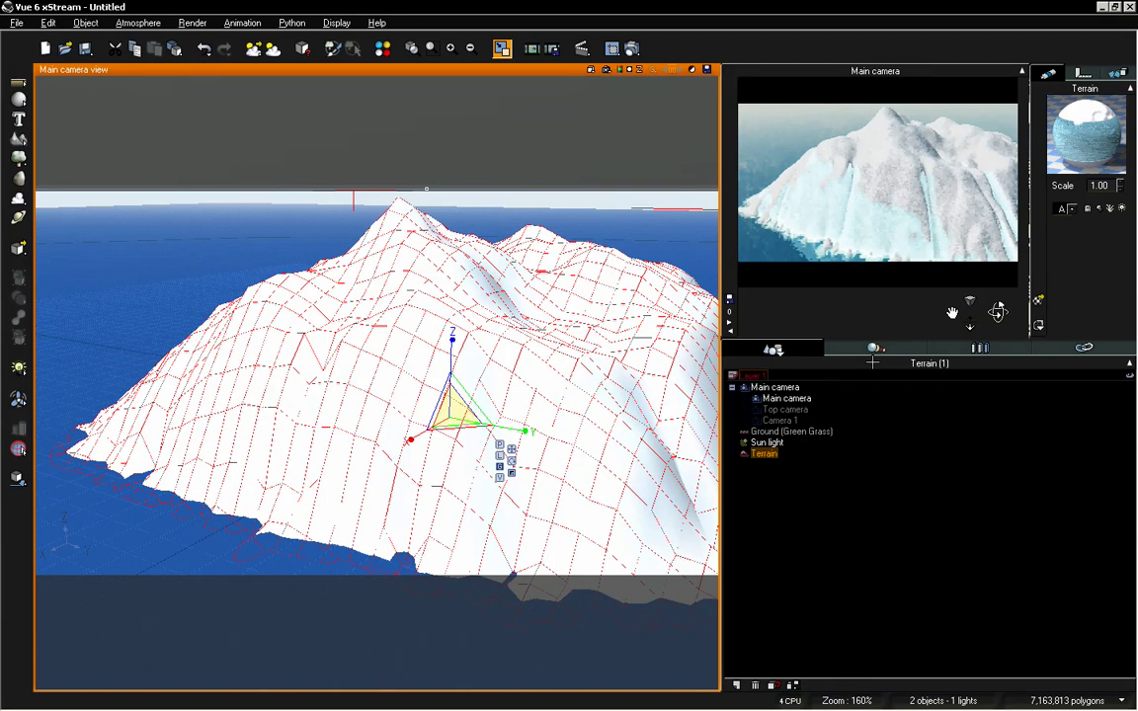
pyautogui.moveTo(997, 311); pyautogui.dragTo(998, 312)
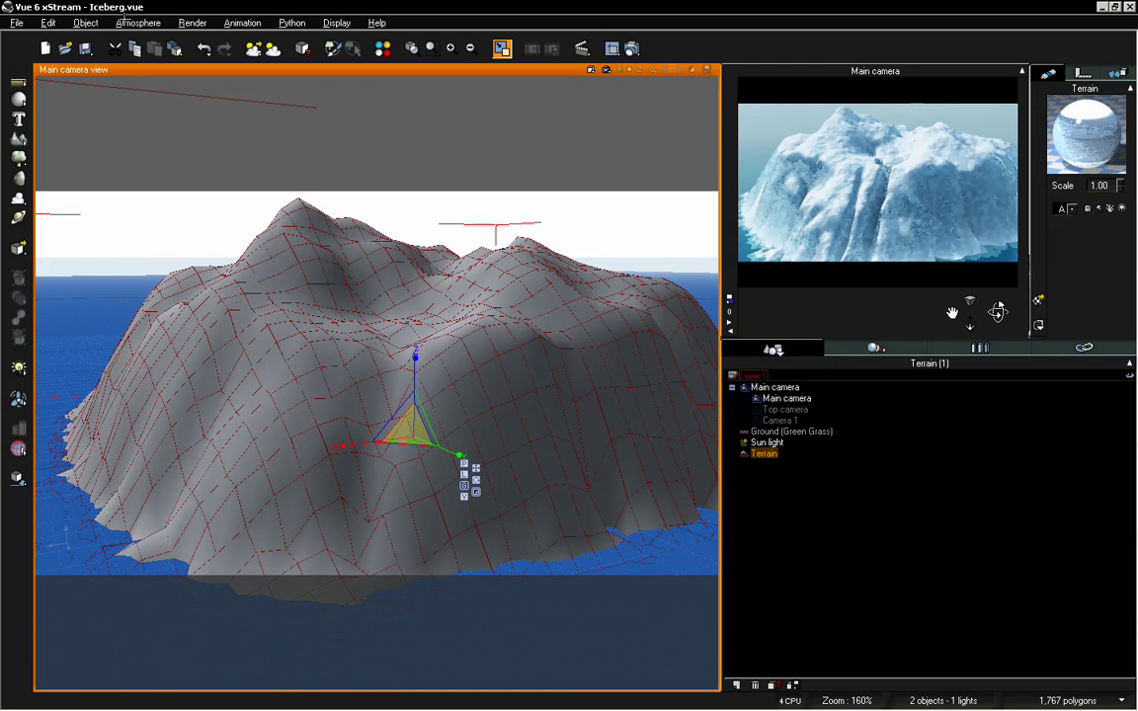
# Step: Set the glow intensity in the Iceberg scene atmosphere's fog and haze settings to 5% and accept the atmosphere
pyautogui.click(138, 23)
pyautogui.click(152, 91)
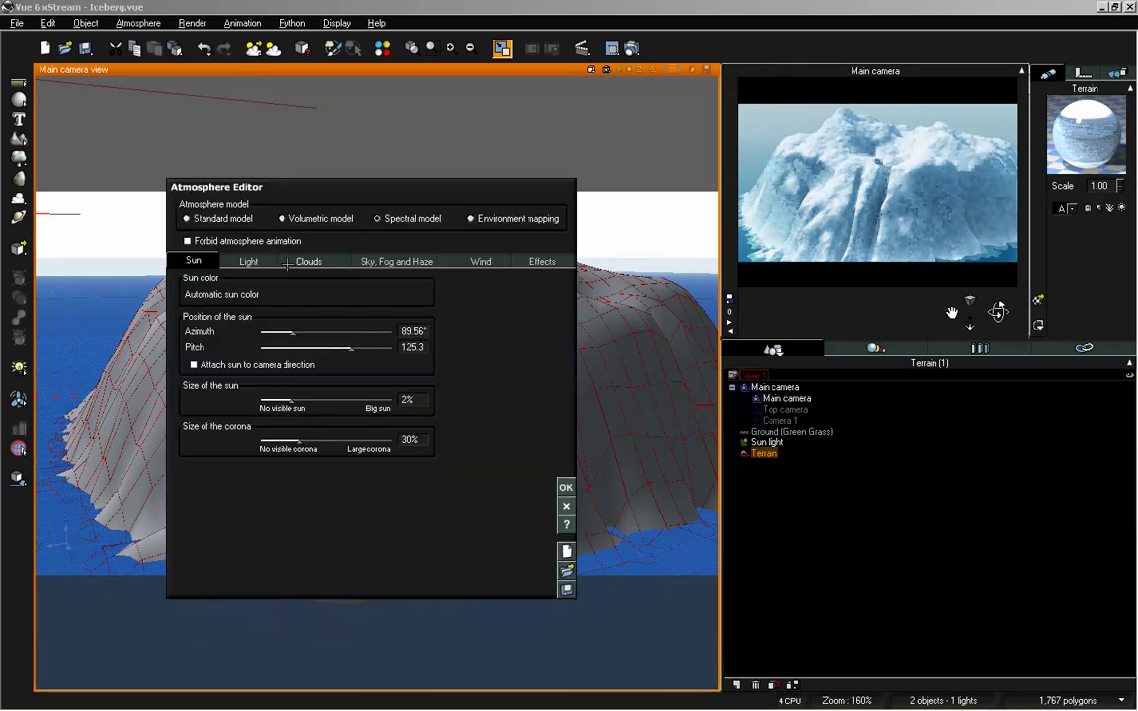
pyautogui.click(248, 261)
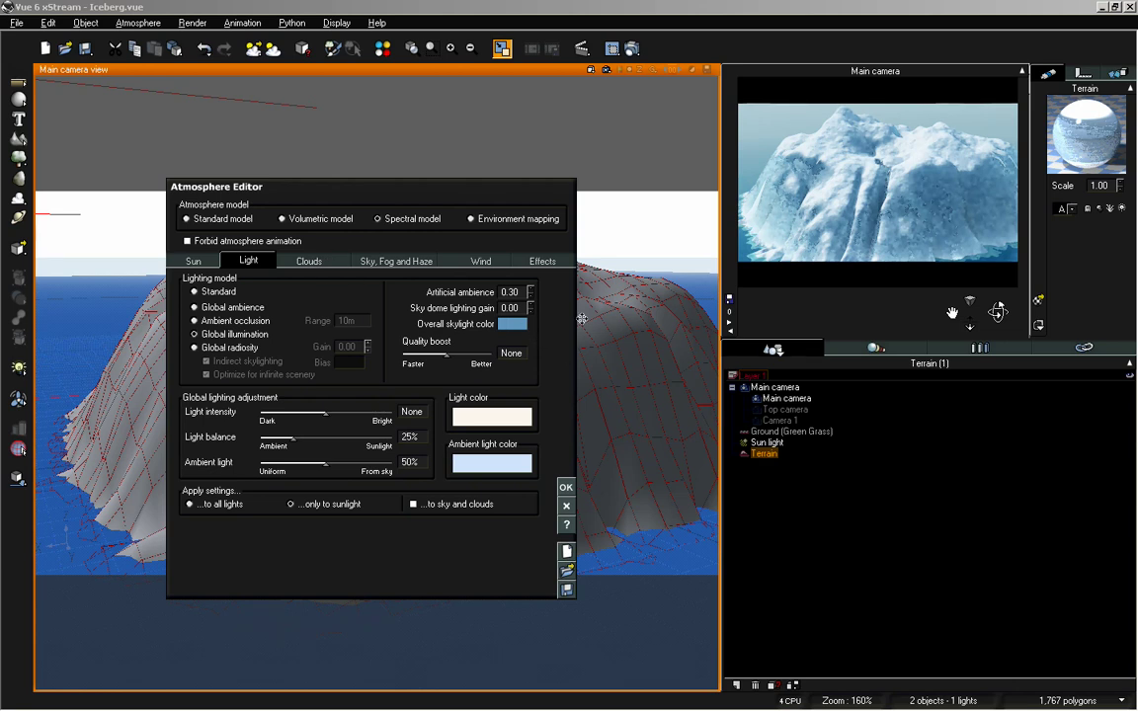
pyautogui.click(308, 260)
pyautogui.click(396, 260)
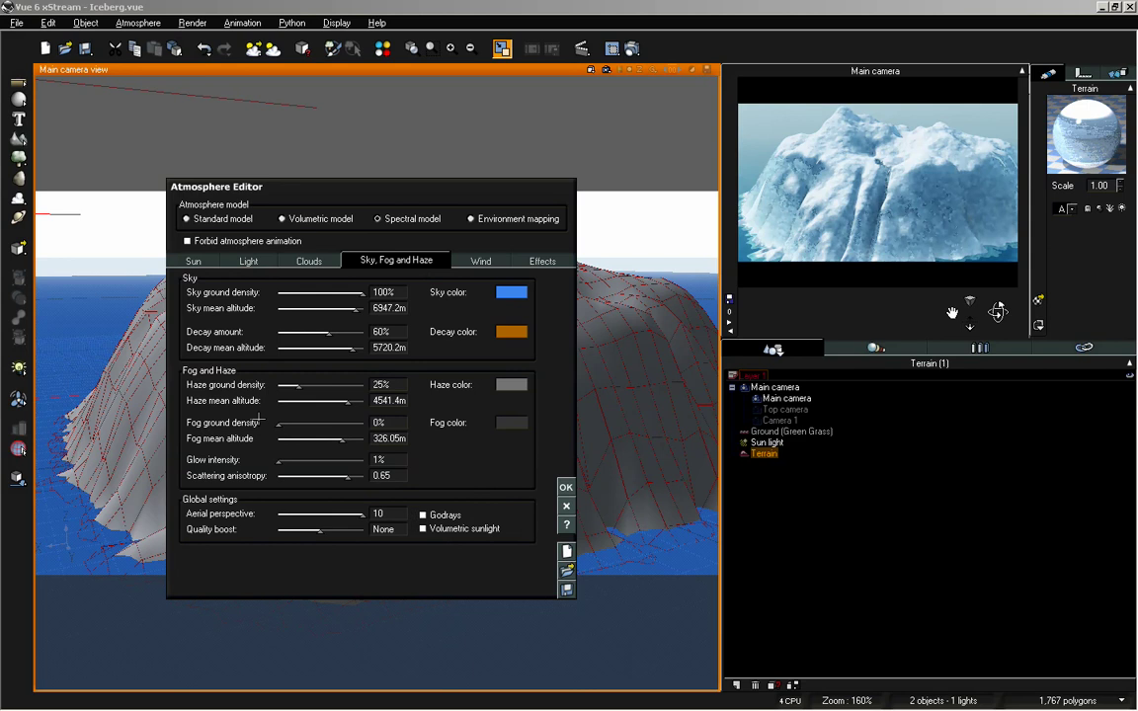
pyautogui.moveTo(281, 460); pyautogui.dragTo(289, 459)
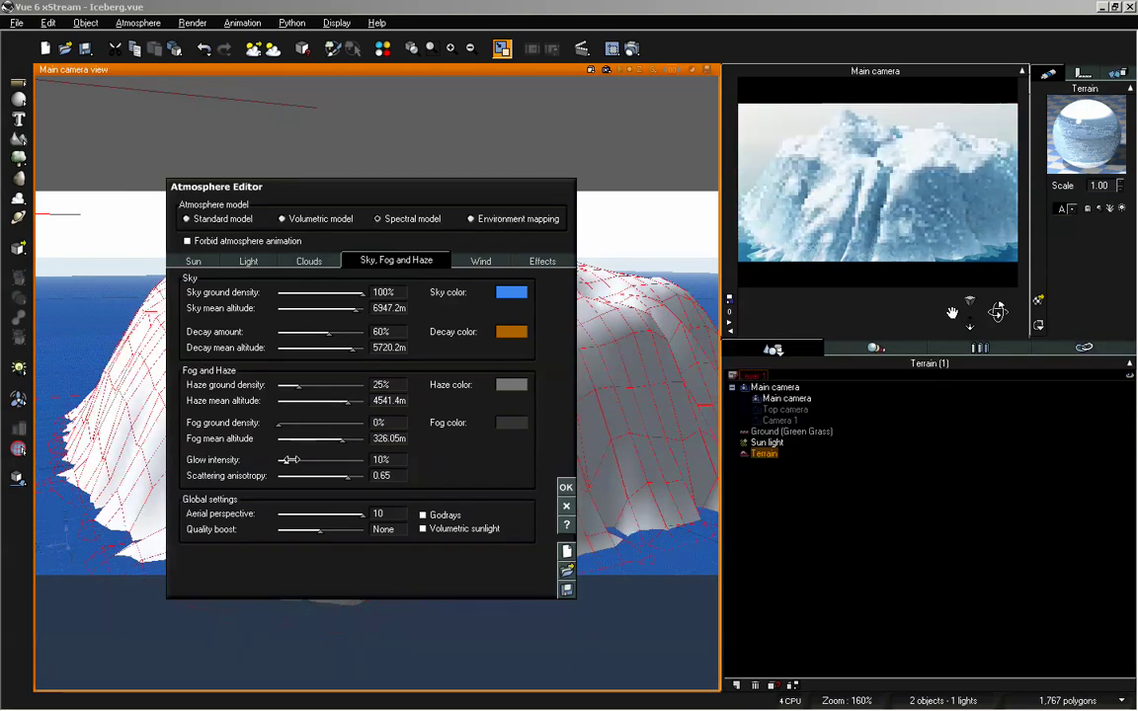
pyautogui.moveTo(290, 460); pyautogui.dragTo(284, 461)
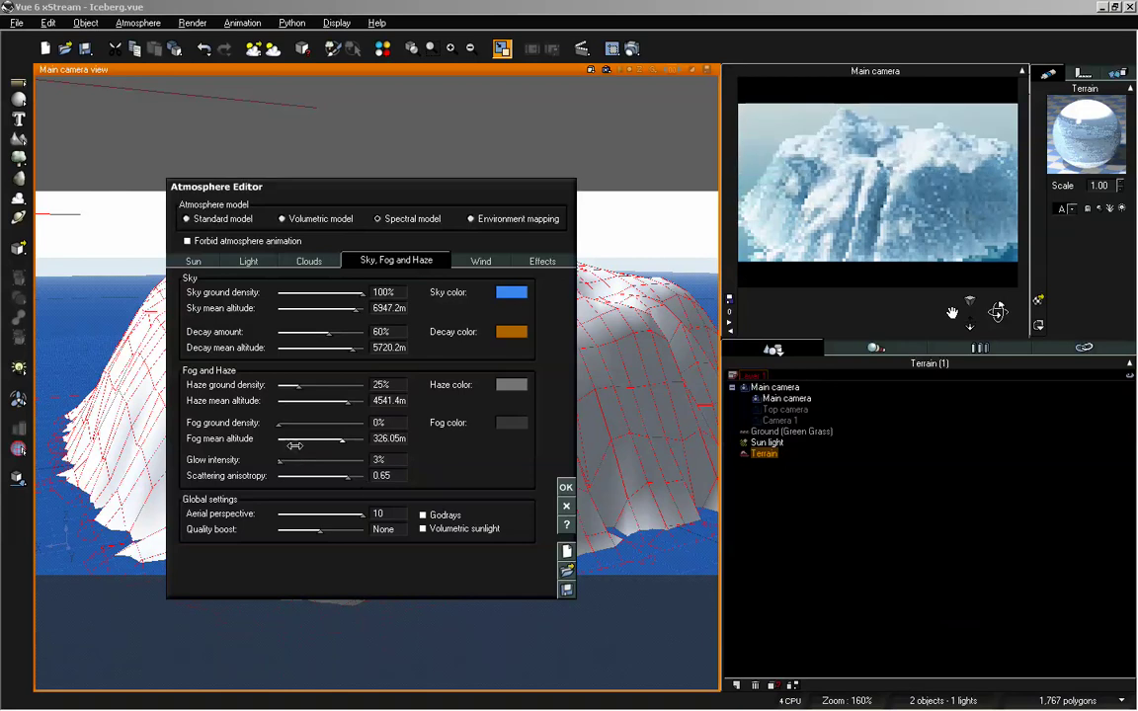
pyautogui.moveTo(282, 460); pyautogui.dragTo(285, 460)
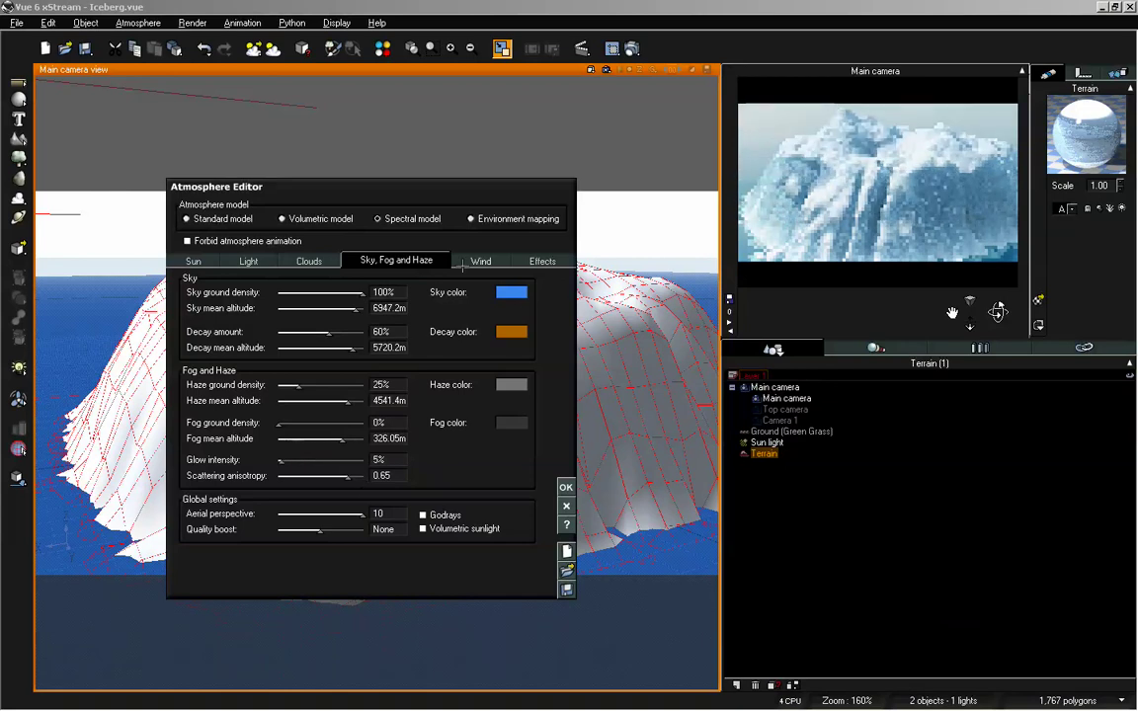
pyautogui.click(309, 261)
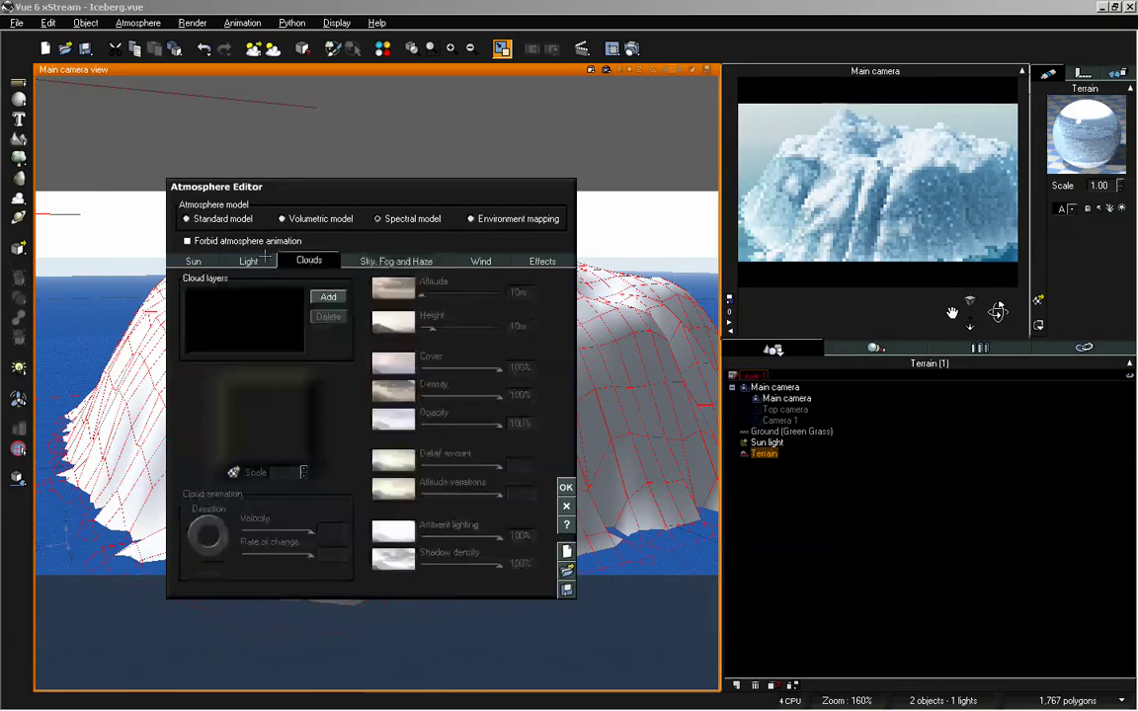
pyautogui.click(258, 260)
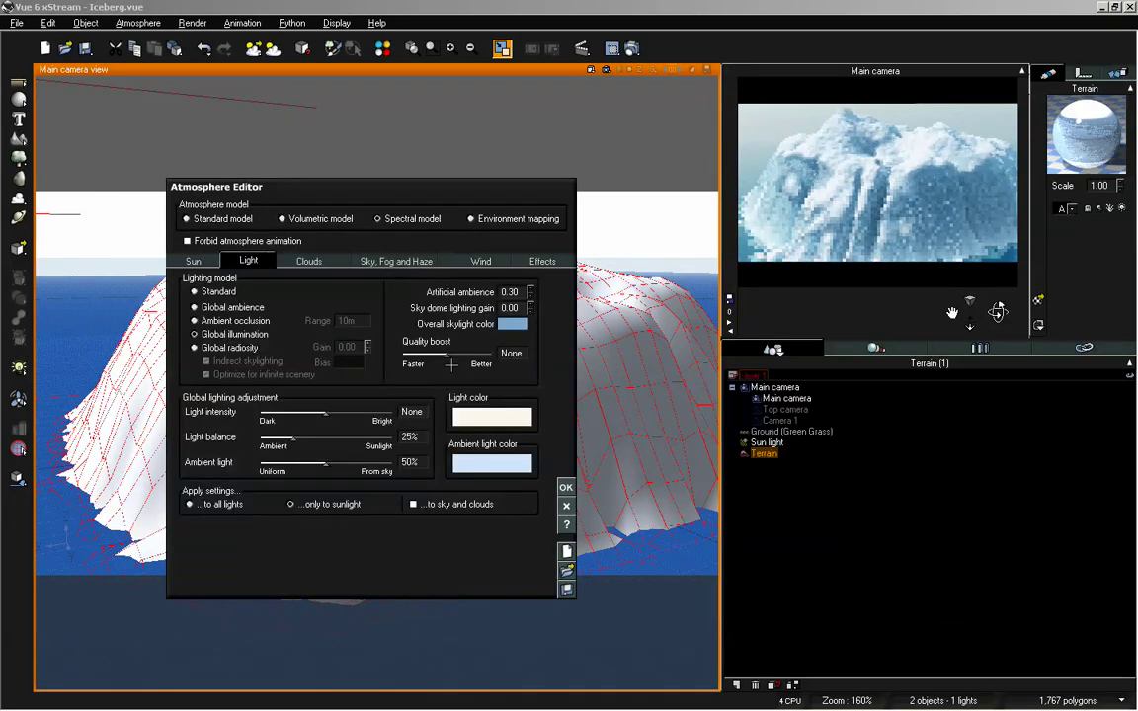
pyautogui.click(566, 487)
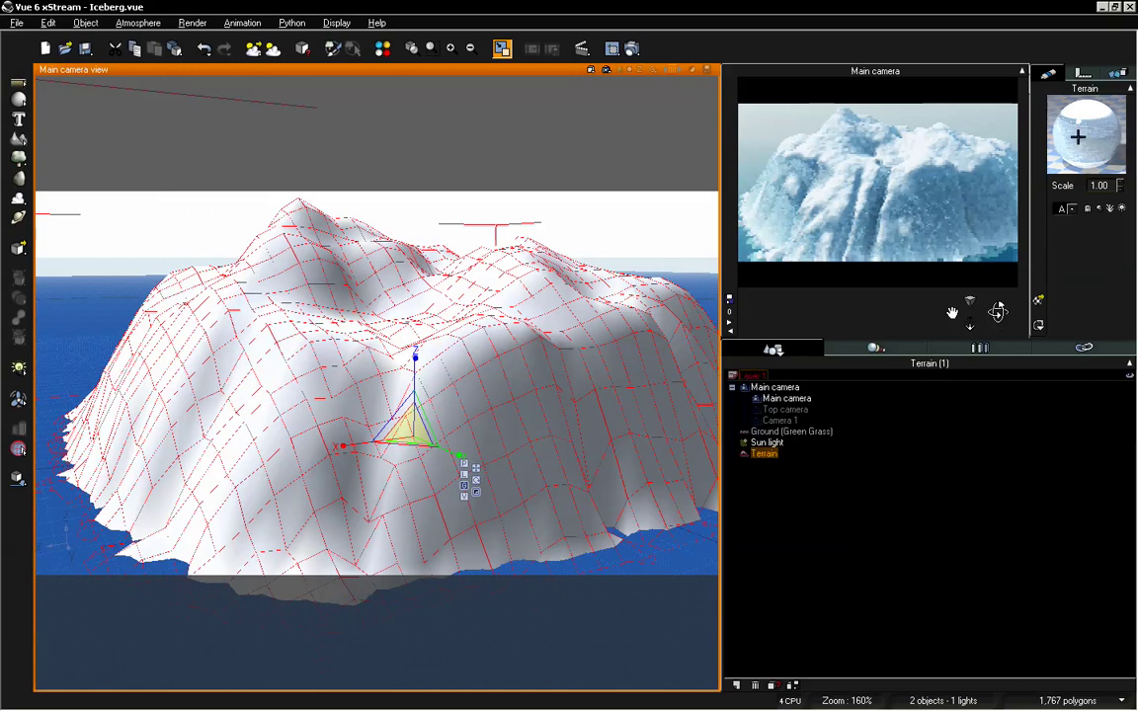
# Step: Examine the translucency and lighting effects of the Iceberg layer in the terrain's material
pyautogui.moveTo(992, 304); pyautogui.dragTo(992, 308)
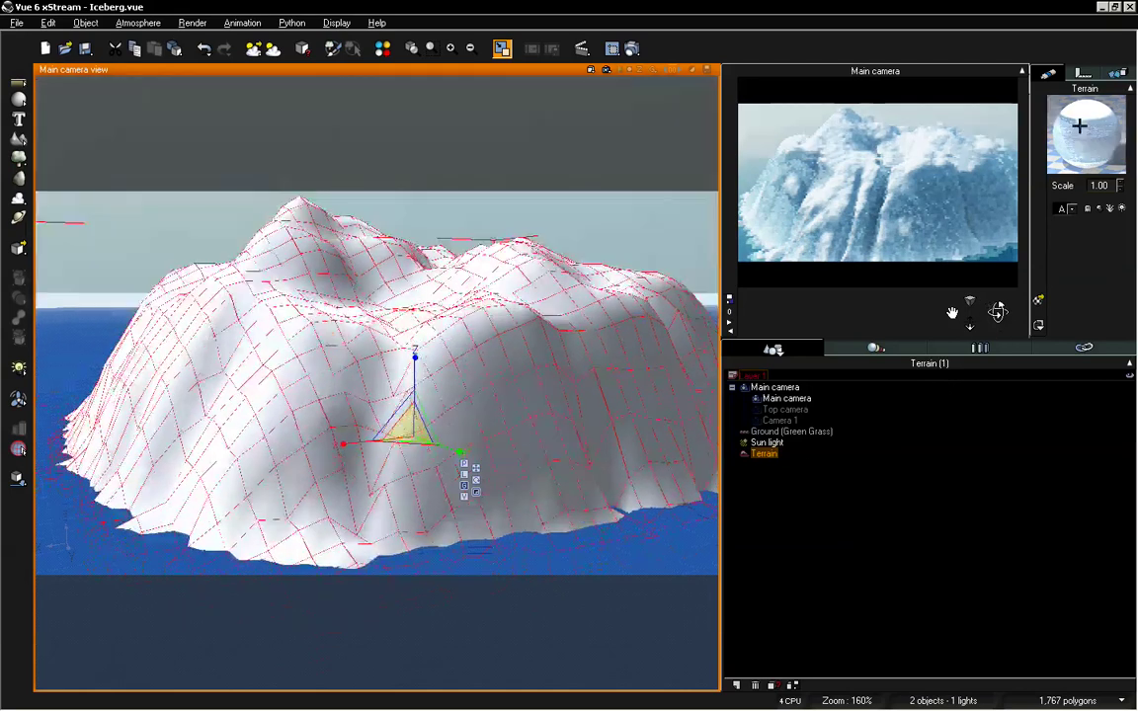
pyautogui.doubleClick(1079, 125)
pyautogui.moveTo(799, 66); pyautogui.dragTo(422, 124)
pyautogui.click(337, 249)
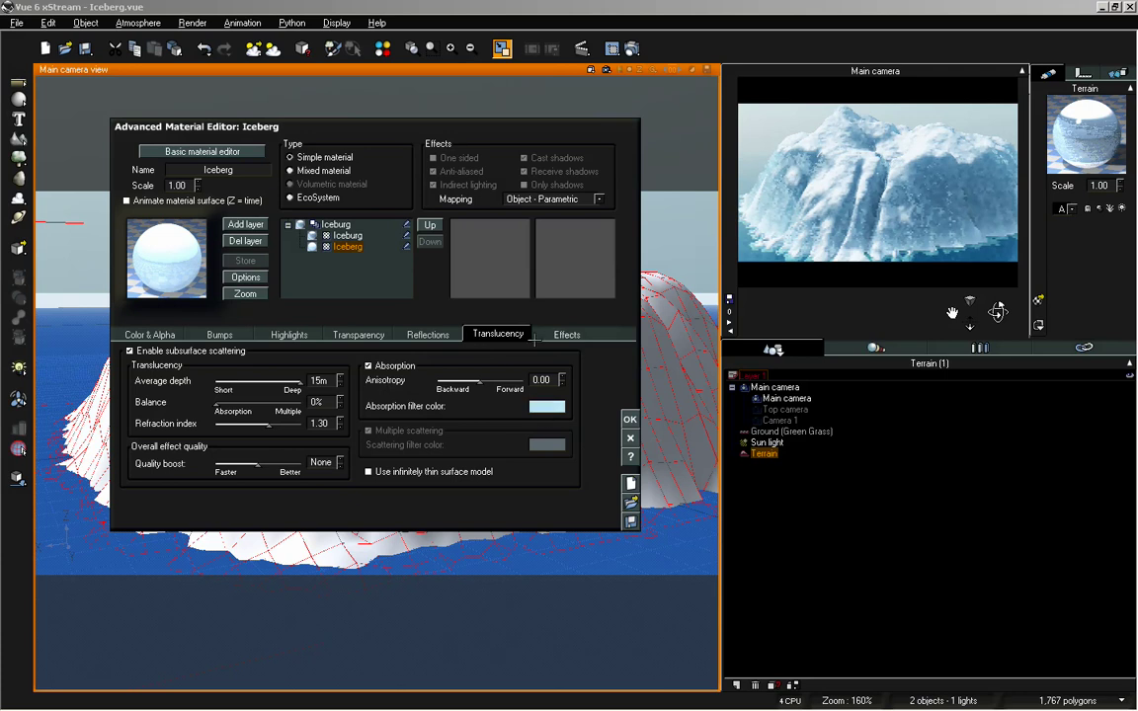
pyautogui.click(565, 334)
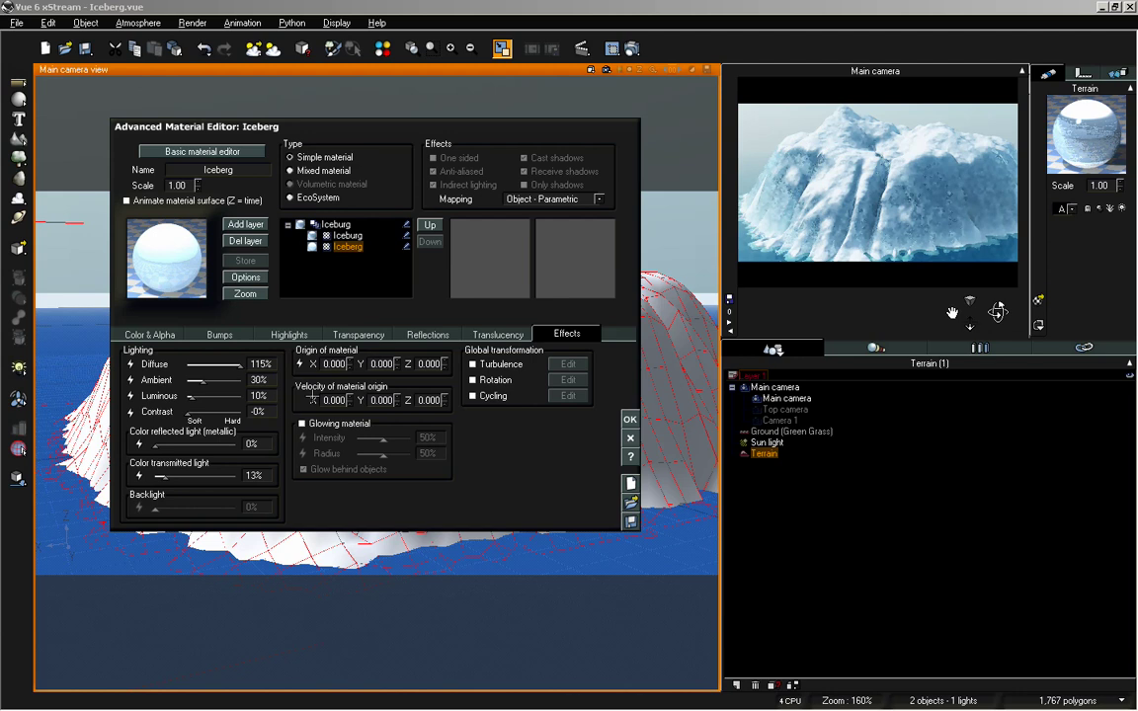
# Step: Examine the lighting effects, environment constraints, bumps and color of the terrain material's Iceburg layer, and close the material editor
pyautogui.click(336, 235)
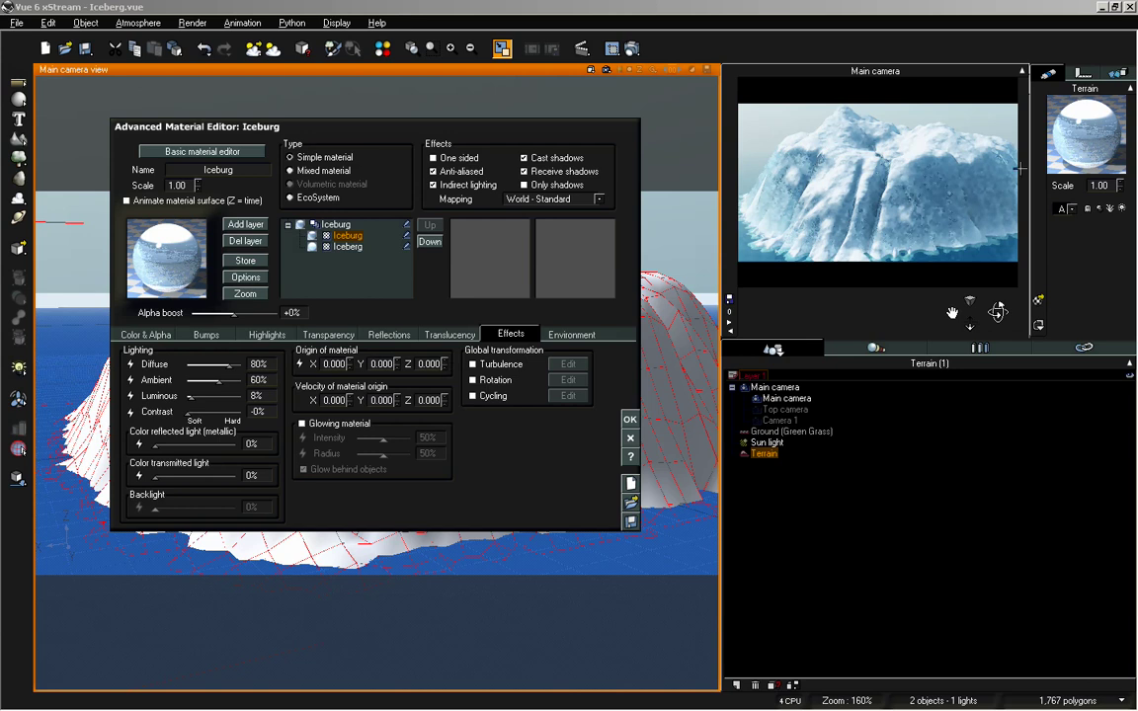
pyautogui.rightClick(820, 237)
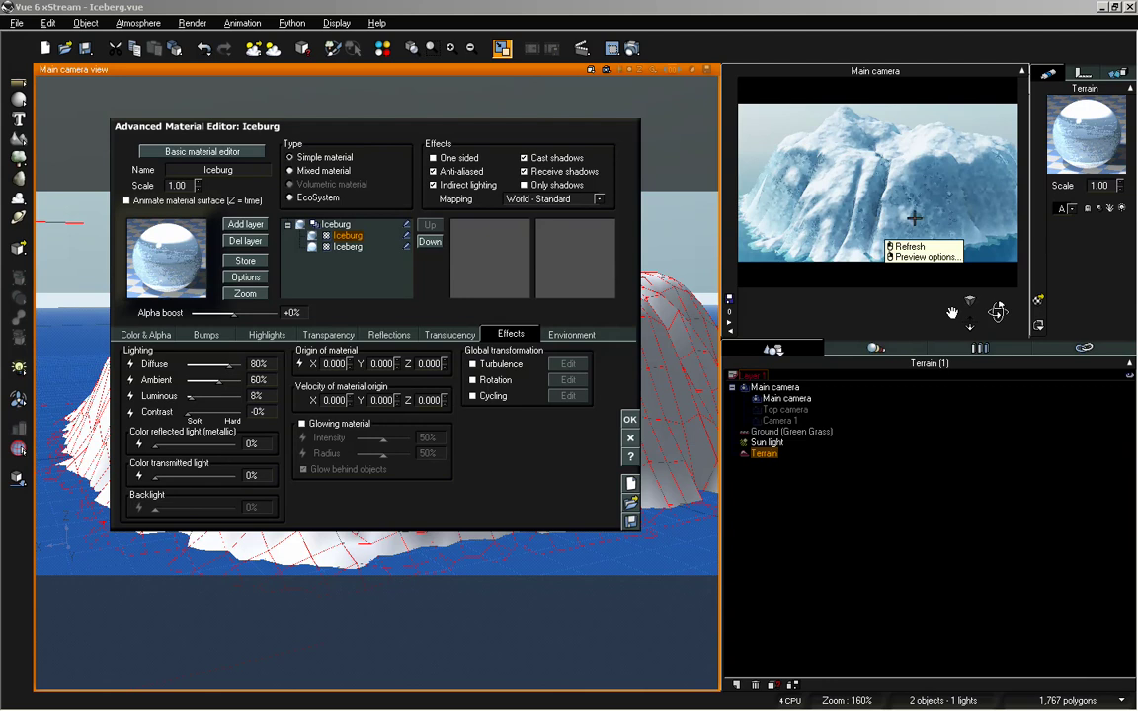
pyautogui.rightClick(894, 264)
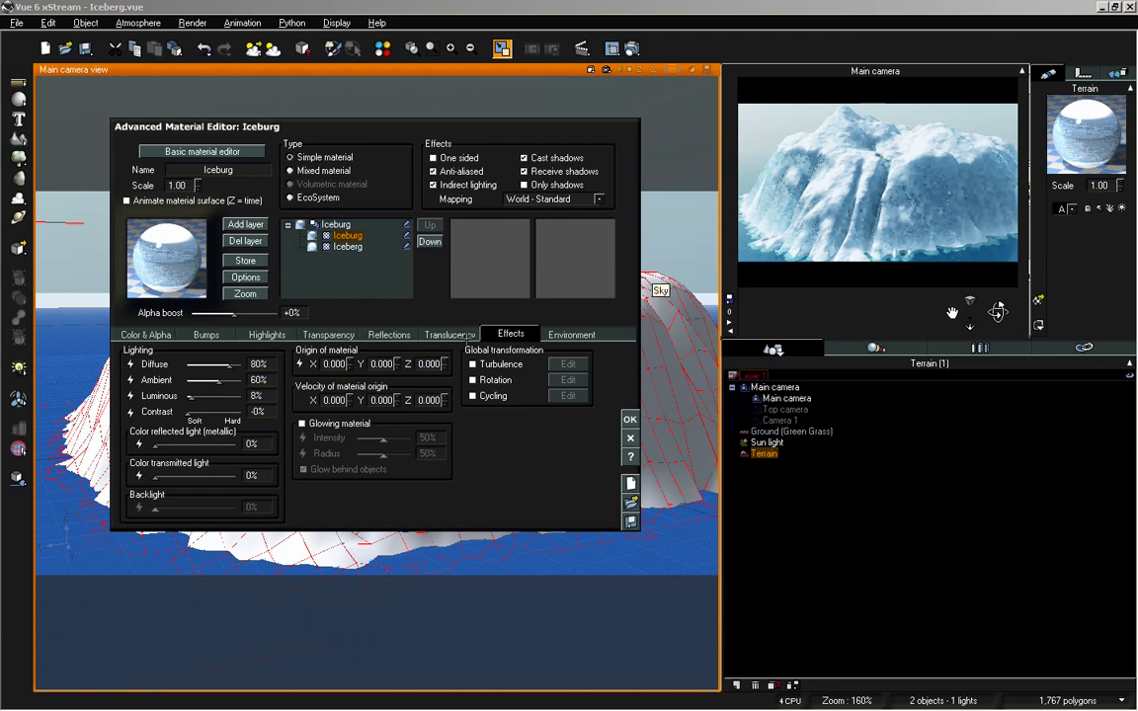
pyautogui.click(575, 334)
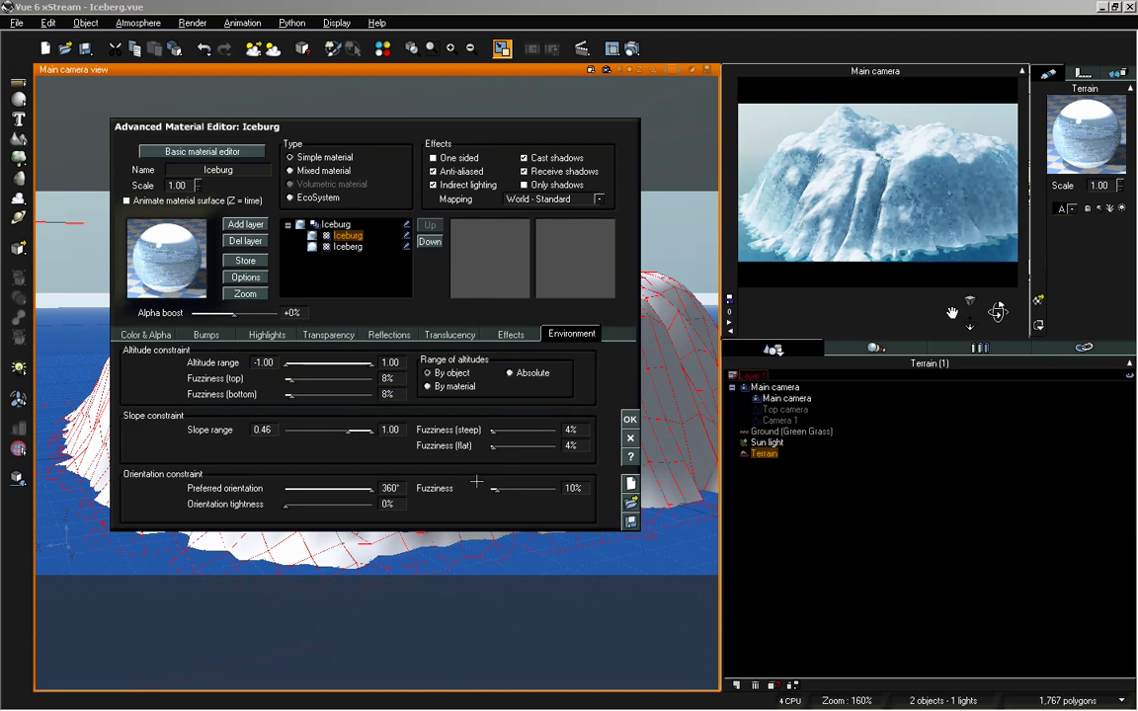
pyautogui.click(207, 335)
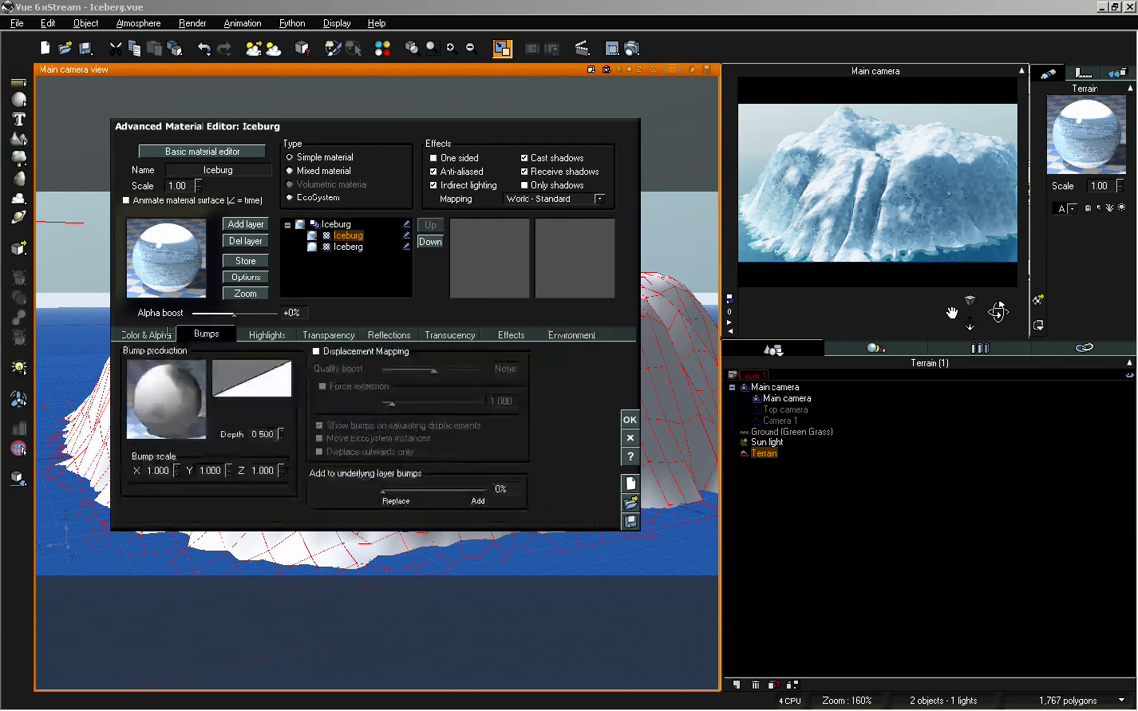
pyautogui.click(145, 333)
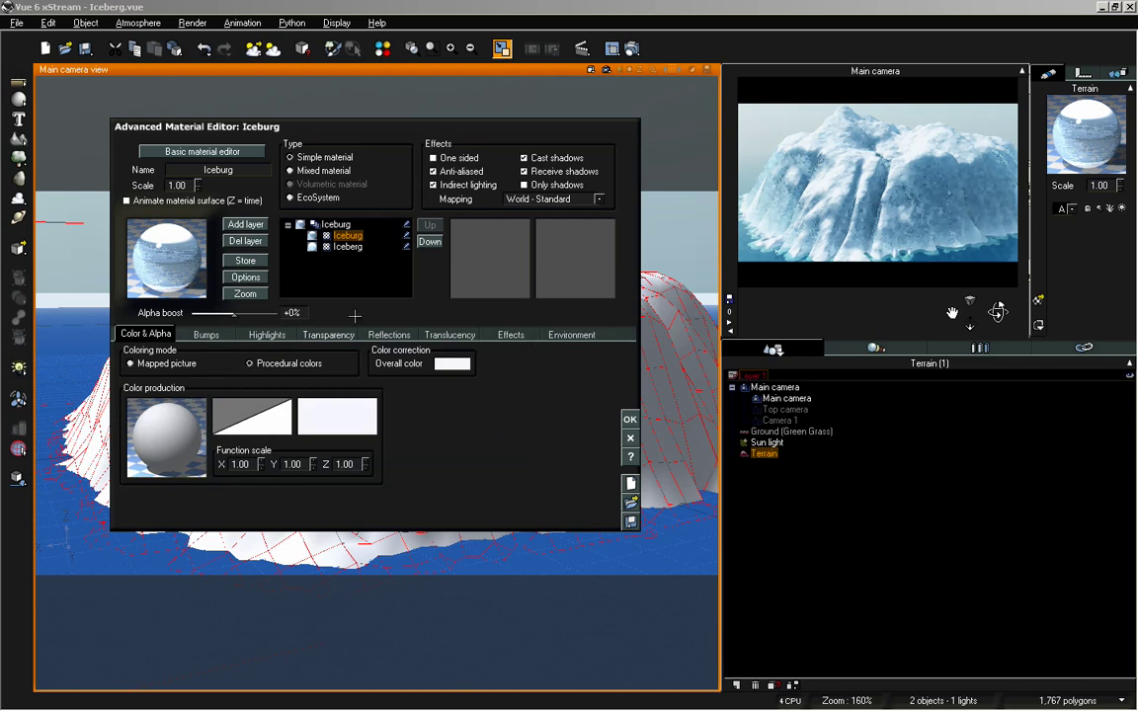
pyautogui.click(629, 419)
# Step: Deselect the terrain and reframe the main camera to a low view with the iceberg beneath a large area of sky
pyautogui.click(929, 427)
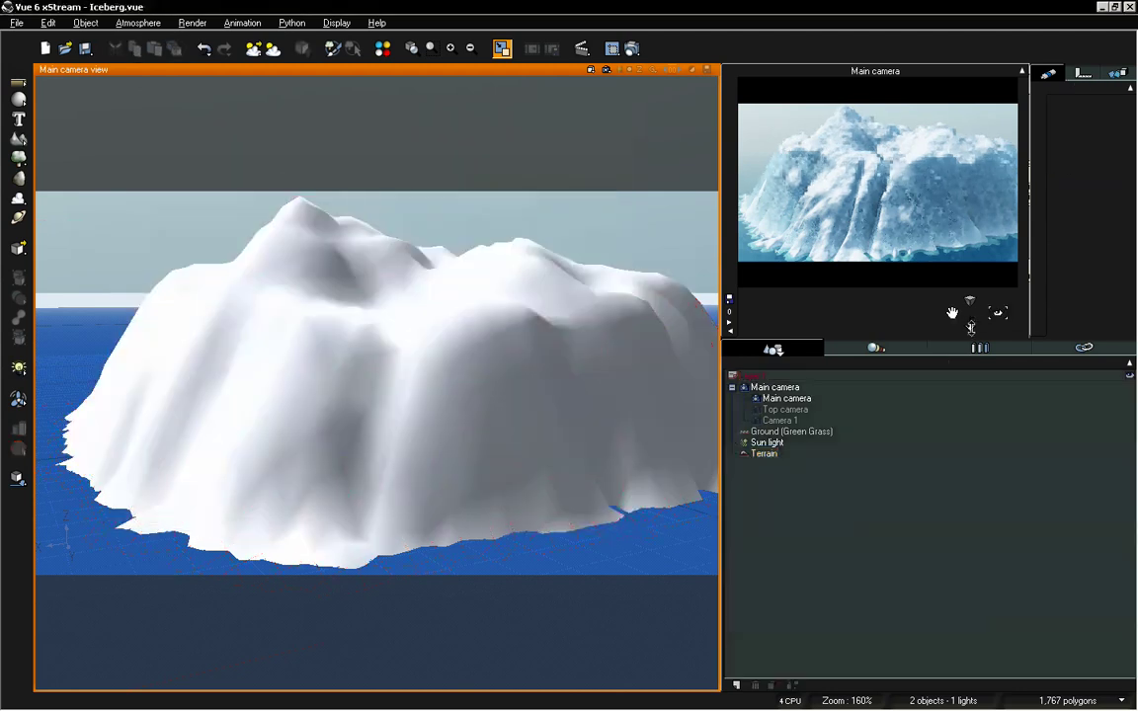
pyautogui.moveTo(969, 326); pyautogui.dragTo(972, 331)
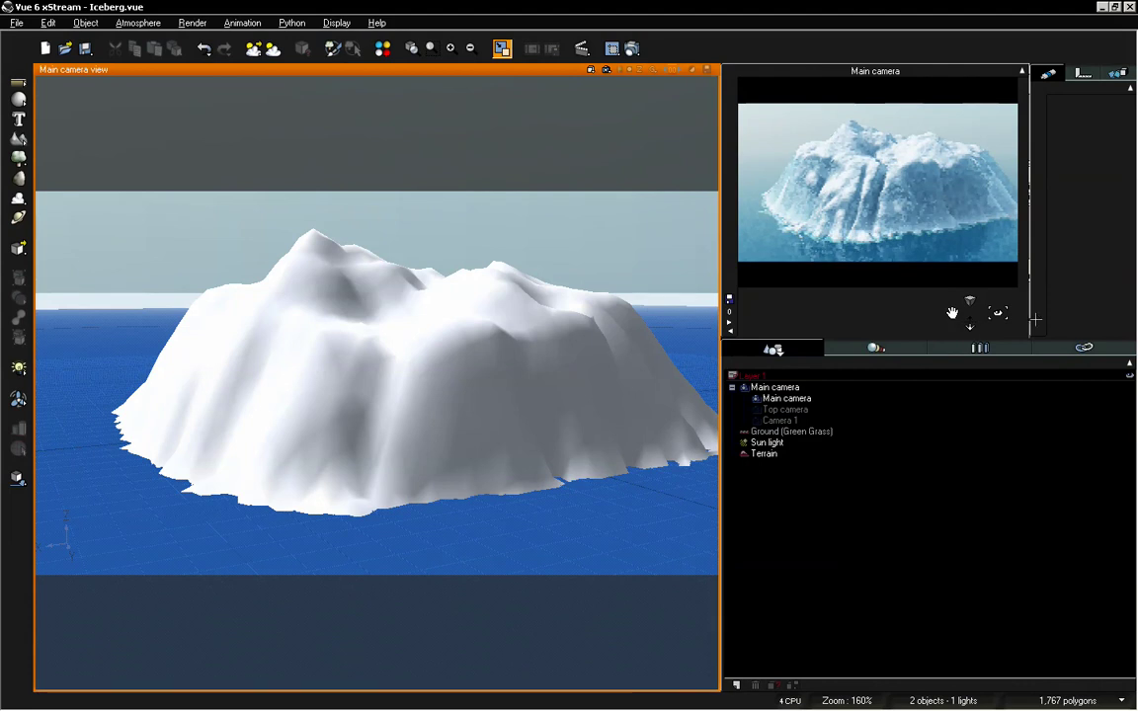
pyautogui.moveTo(1007, 315); pyautogui.dragTo(976, 323)
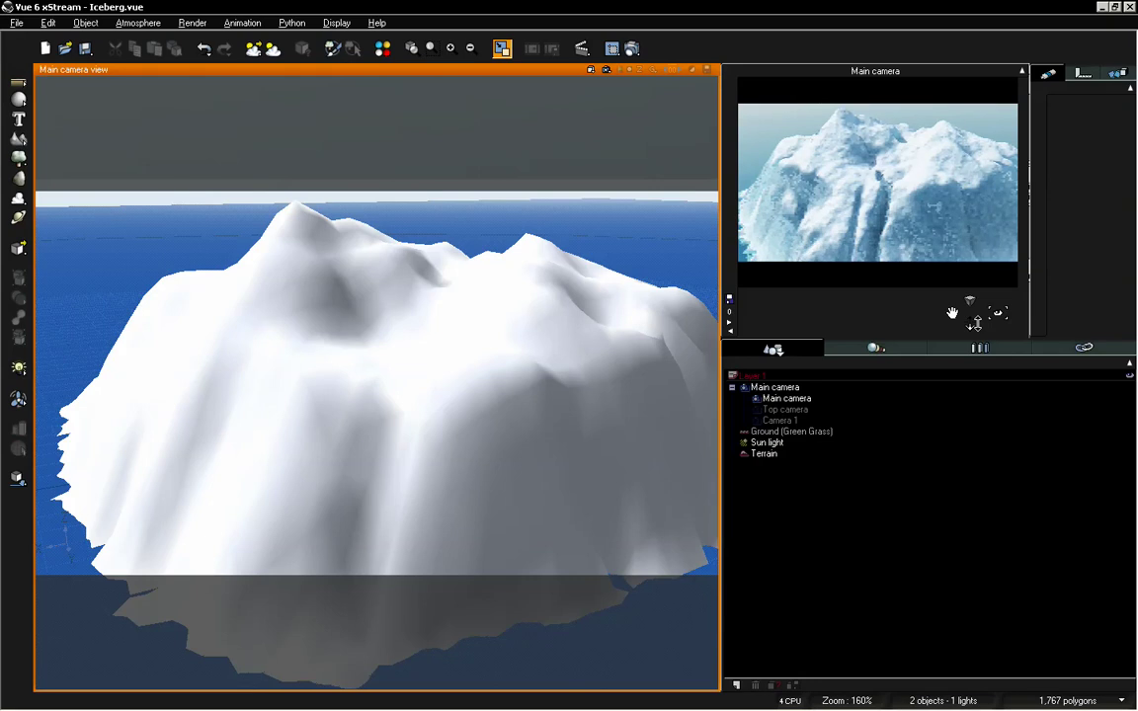
pyautogui.moveTo(951, 314)
pyautogui.mouseDown()
pyautogui.moveTo(998, 294)
pyautogui.moveTo(955, 312)
pyautogui.mouseUp()
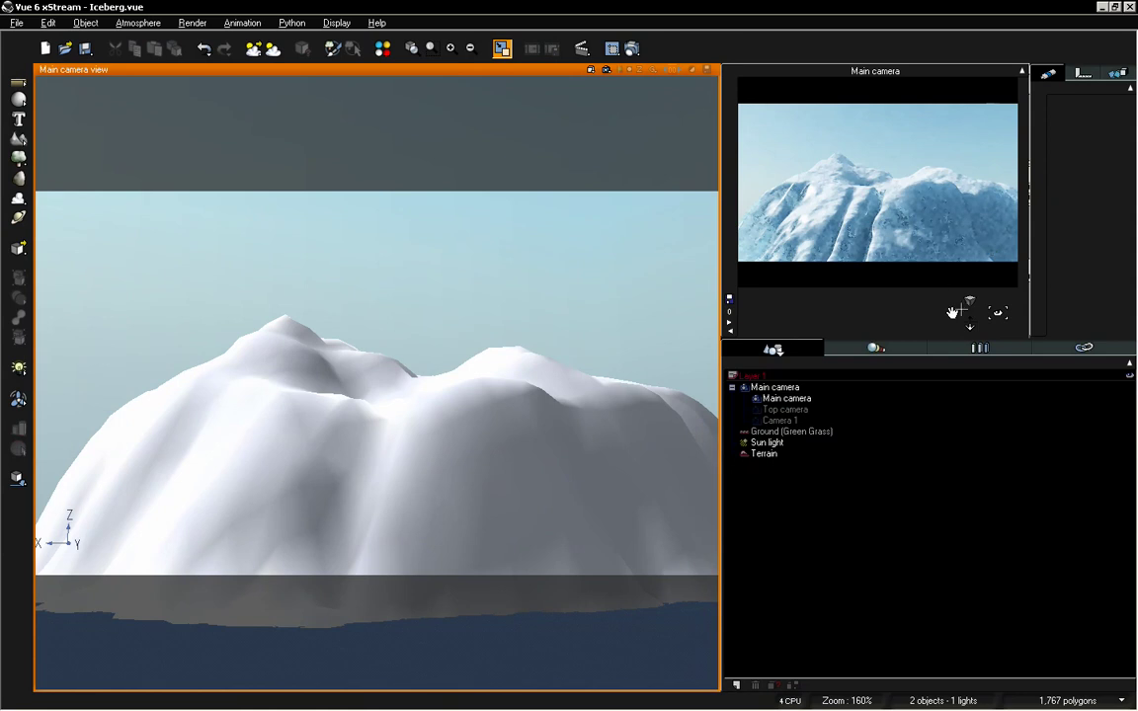
pyautogui.moveTo(953, 312); pyautogui.dragTo(951, 313)
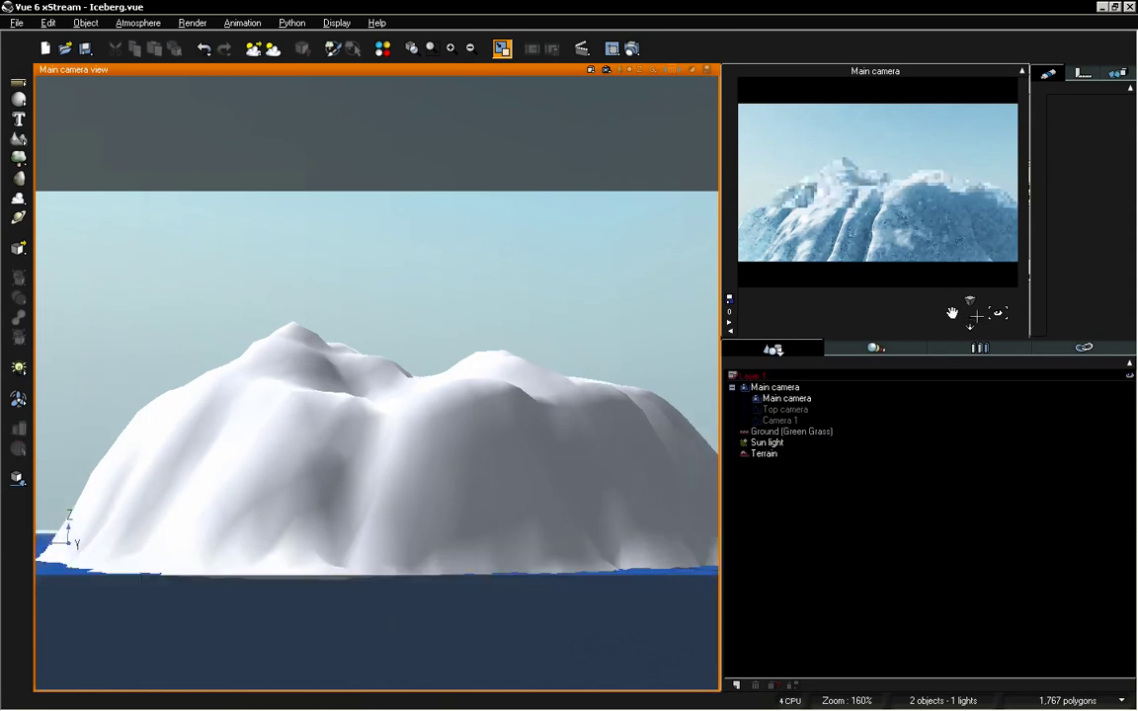
# Step: Set the luminous lighting of the terrain material's Iceburg layer to 0%, accept the material and refresh the camera preview
pyautogui.click(756, 455)
pyautogui.doubleClick(1104, 141)
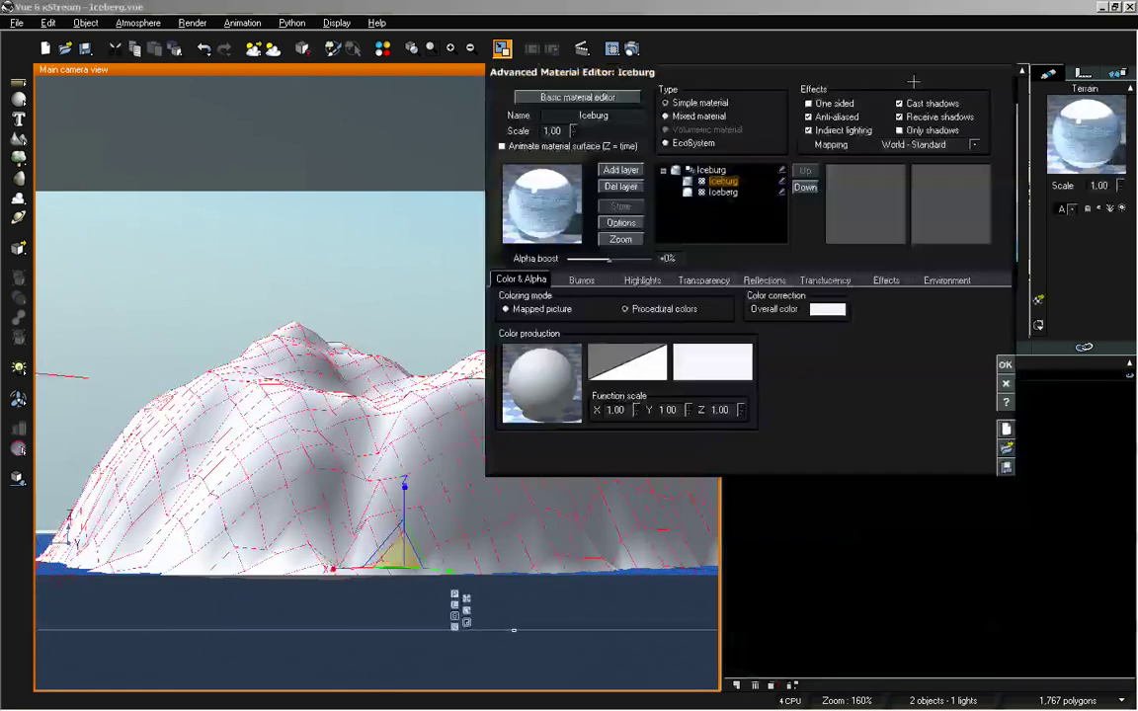
pyautogui.moveTo(913, 77); pyautogui.dragTo(601, 88)
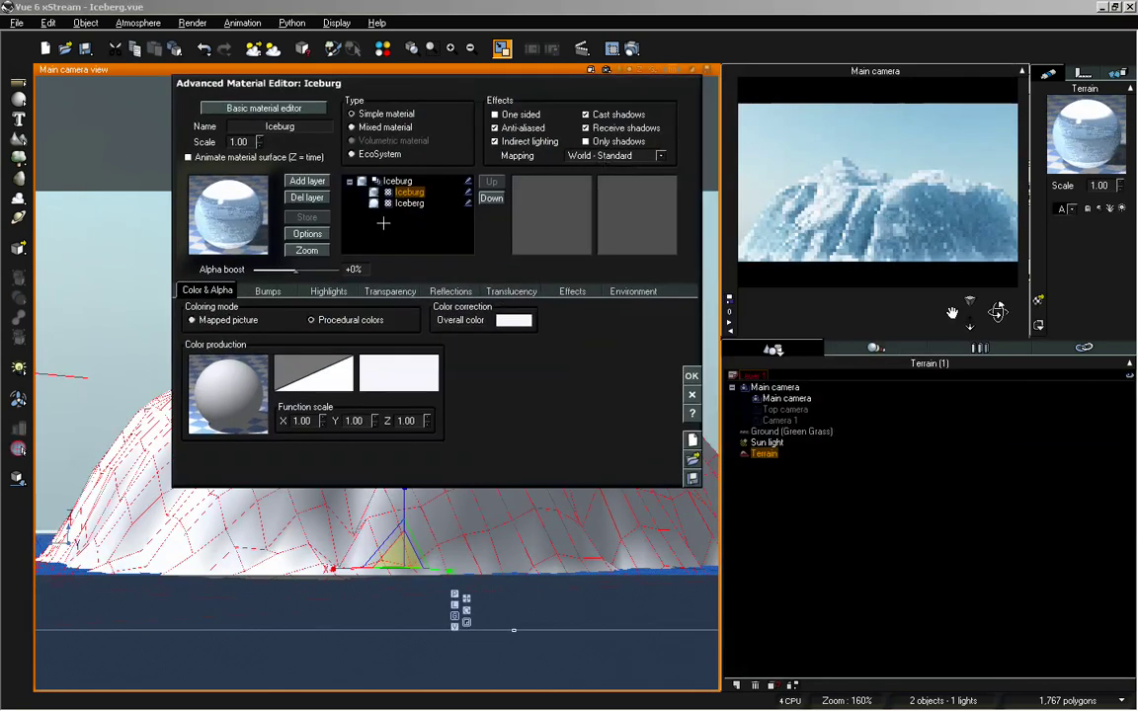
pyautogui.click(633, 290)
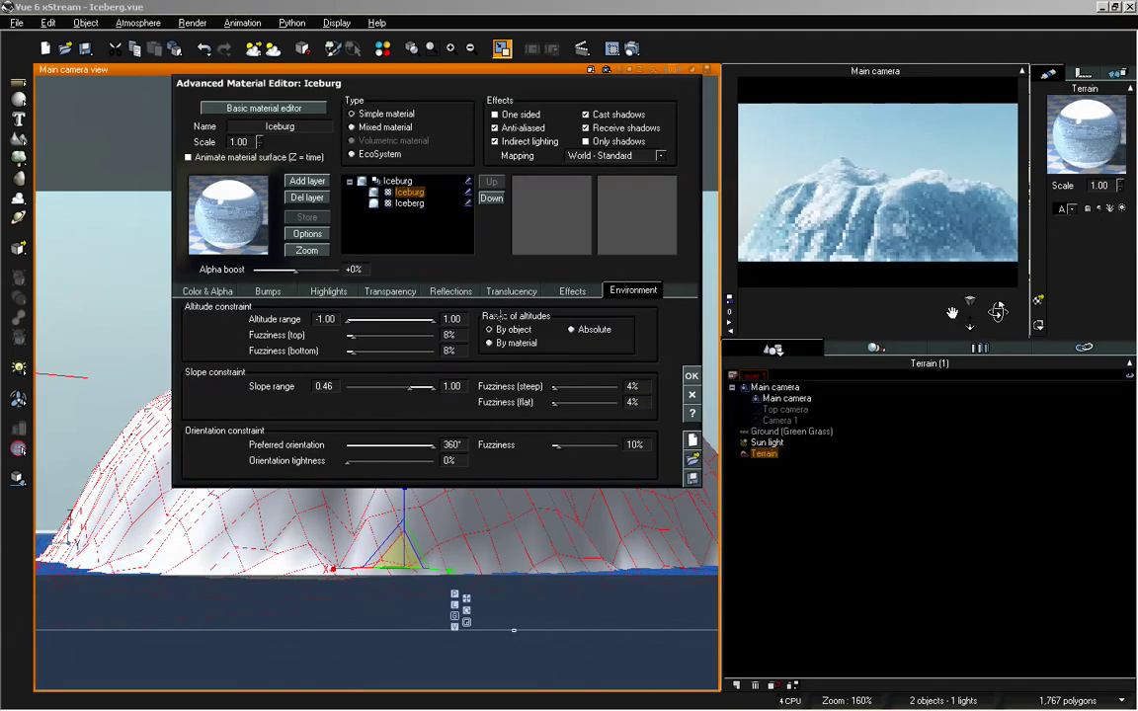
pyautogui.click(572, 291)
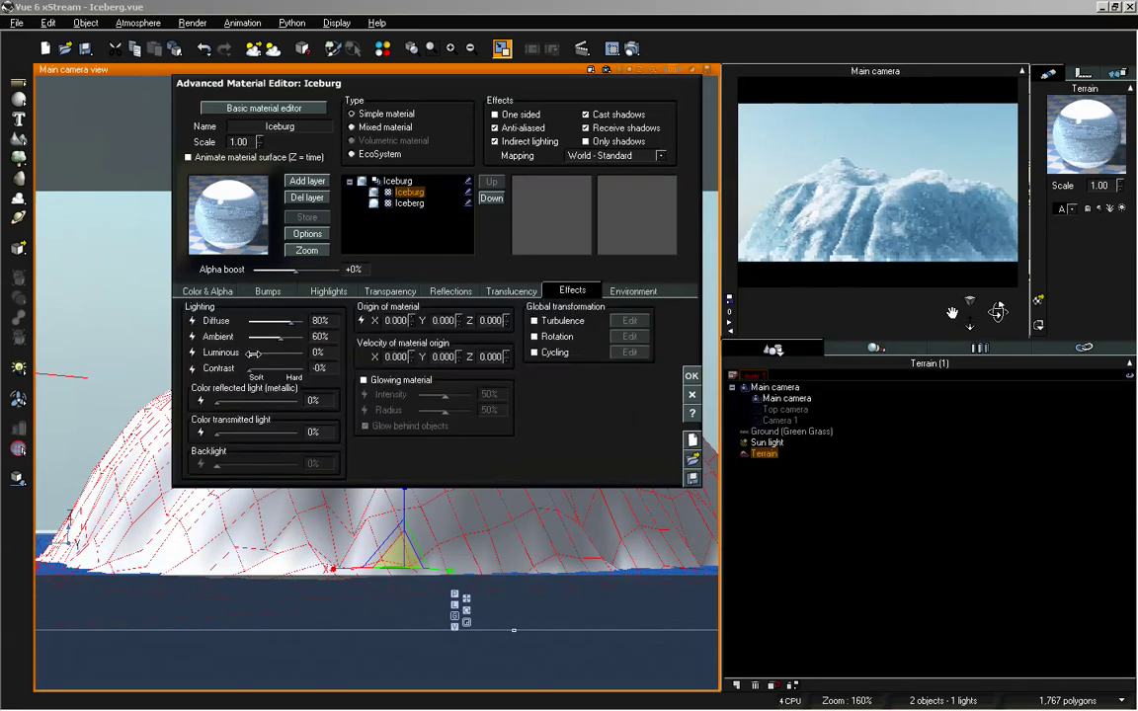
pyautogui.click(691, 376)
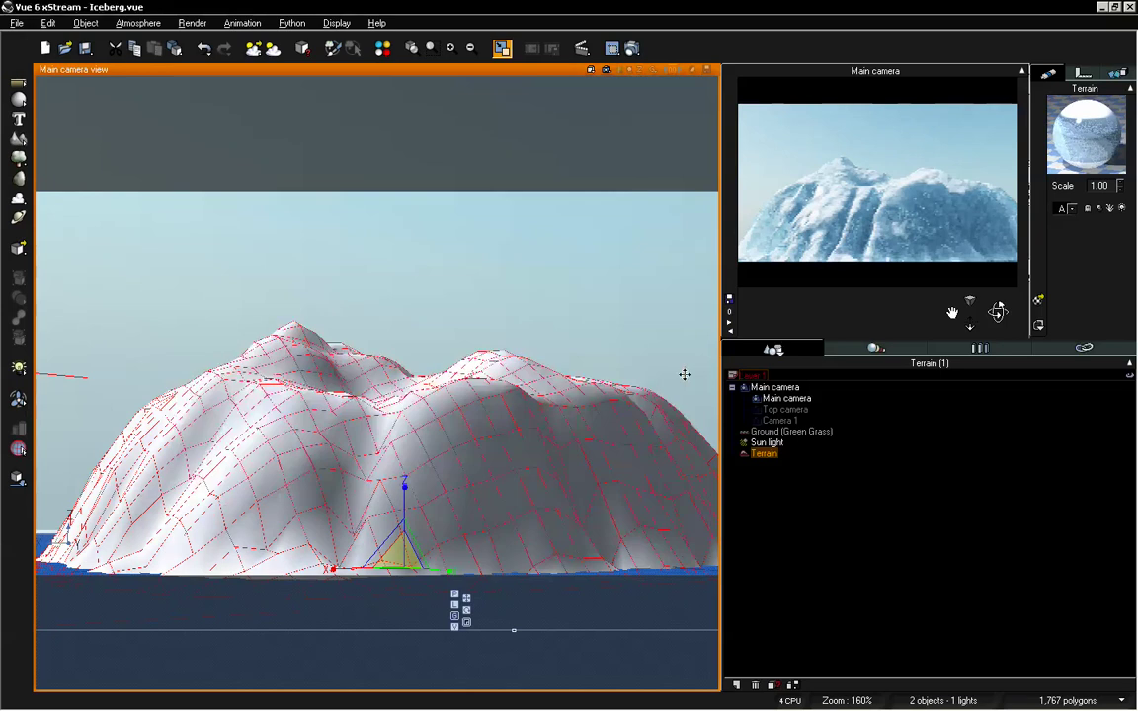
pyautogui.rightClick(867, 160)
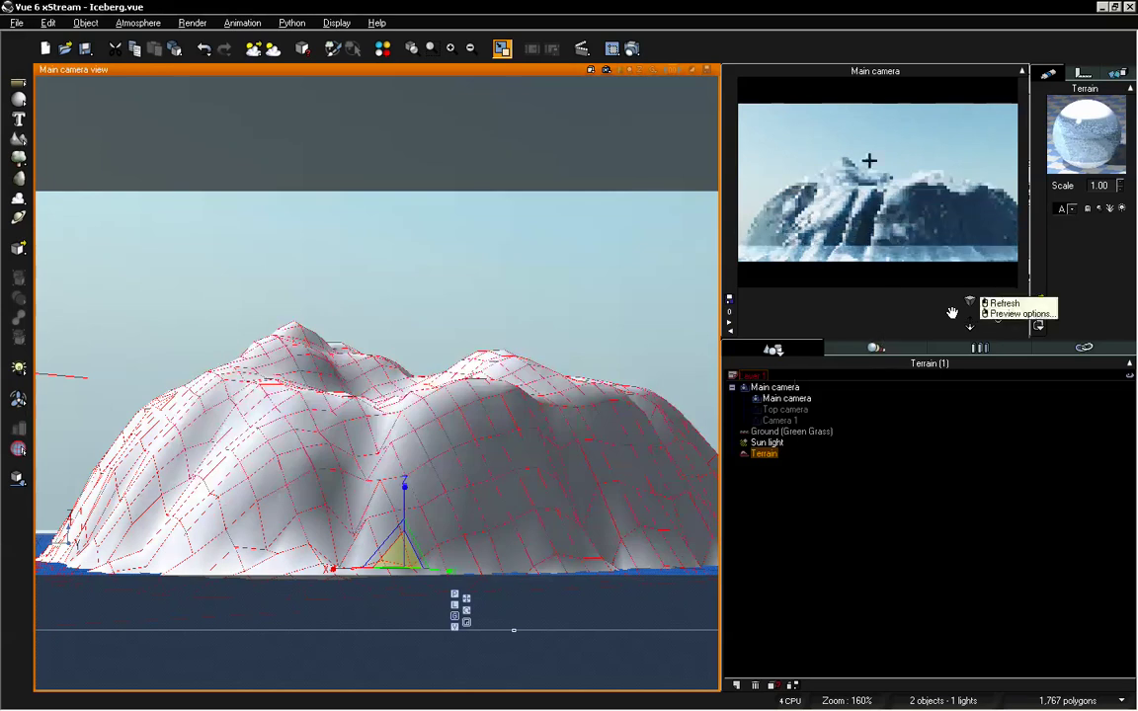
# Step: Refresh the main camera preview to inspect the iceberg's shading
pyautogui.rightClick(874, 161)
pyautogui.click(1049, 229)
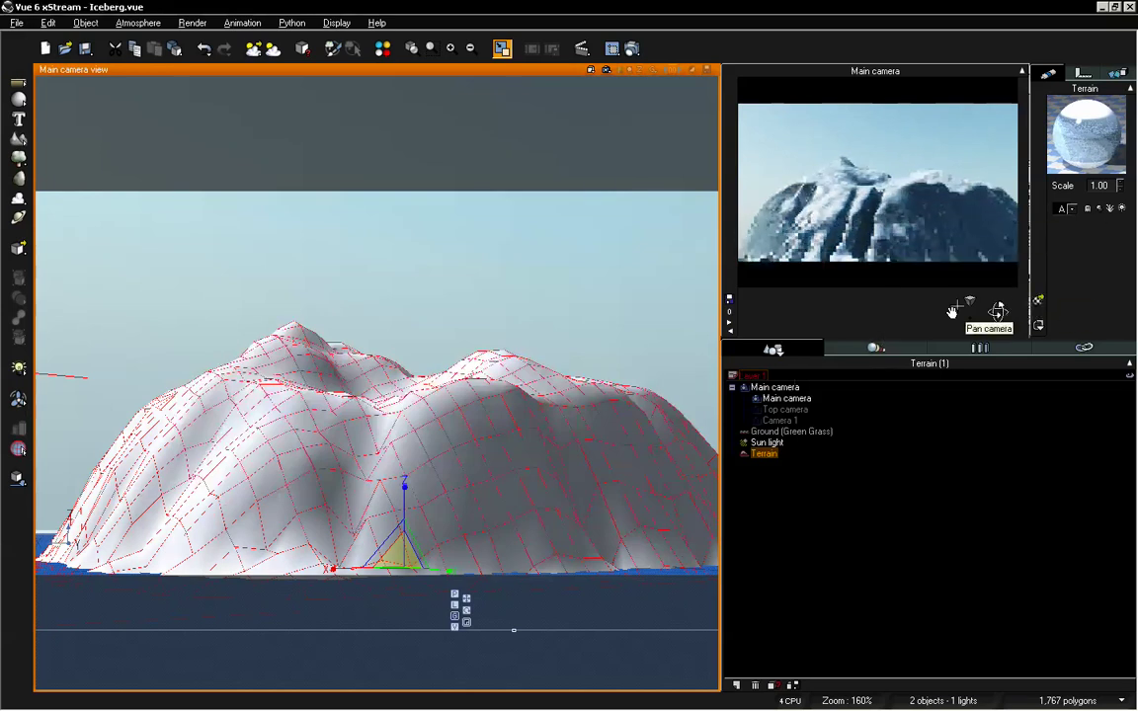
pyautogui.rightClick(1007, 259)
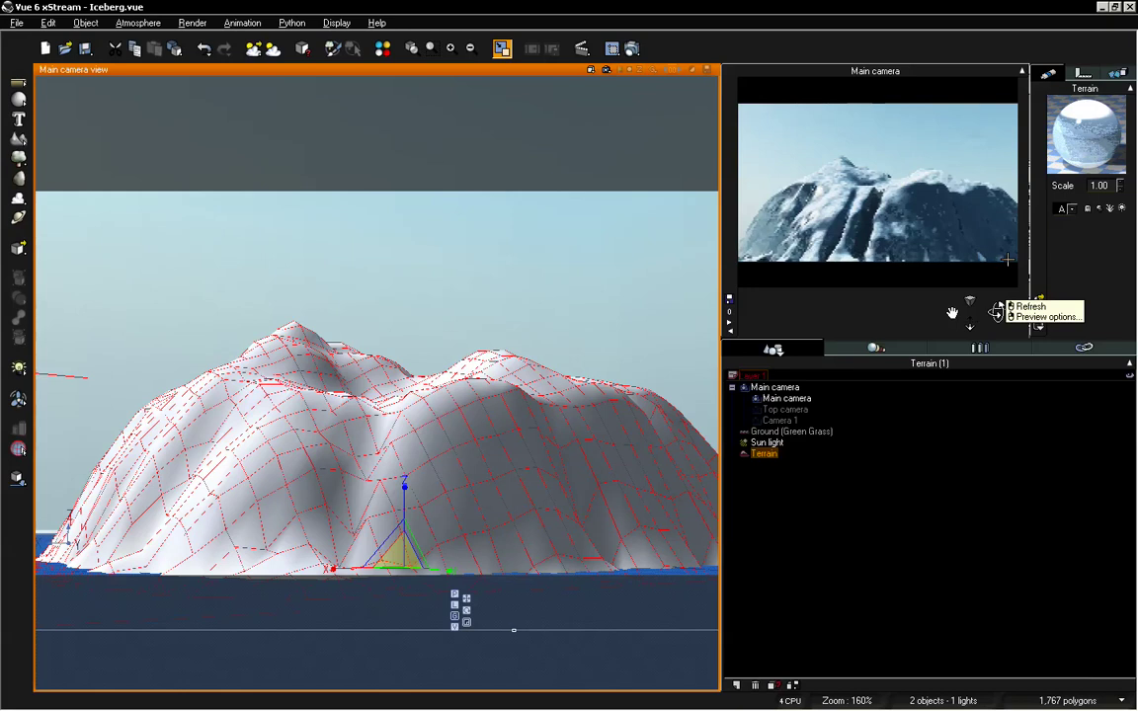
pyautogui.click(1030, 306)
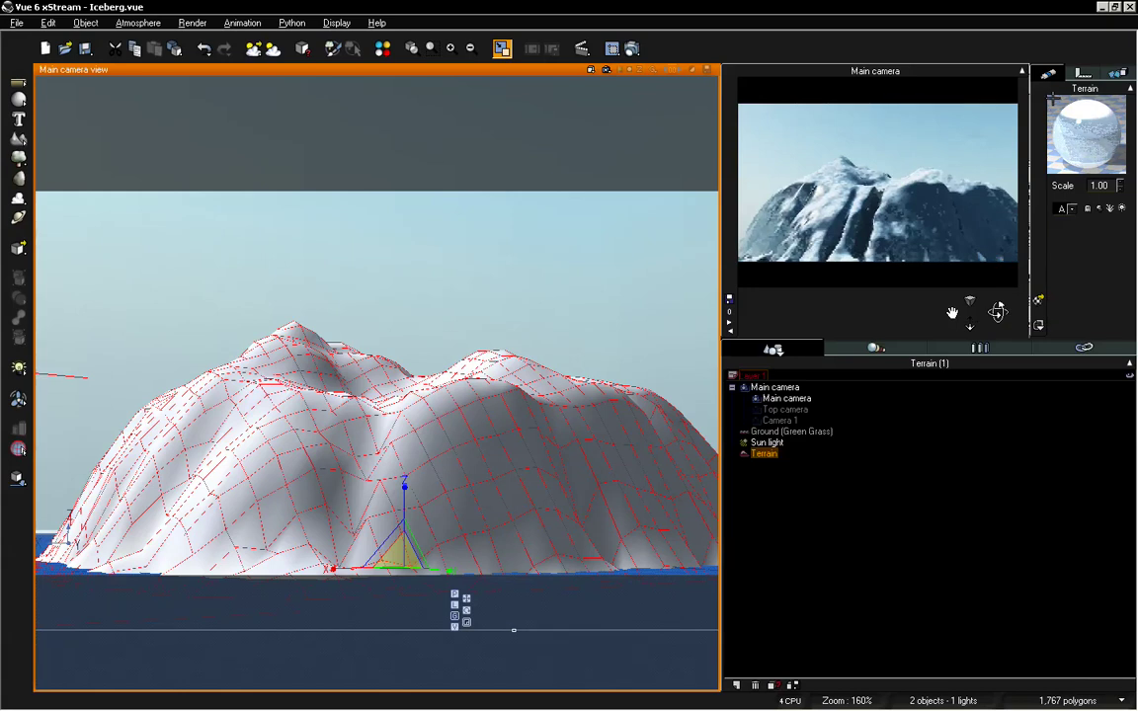
# Step: Set the luminous lighting of the terrain material's Iceburg layer to 8% and accept the material
pyautogui.doubleClick(1073, 111)
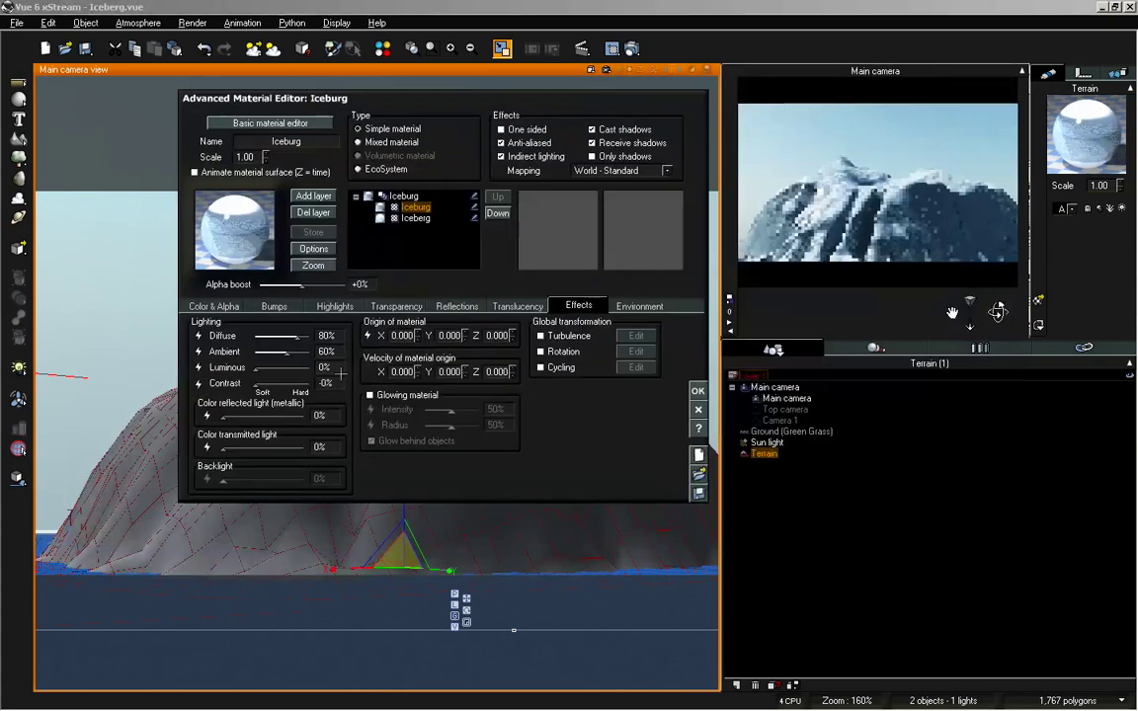
pyautogui.doubleClick(330, 368)
pyautogui.write('8')
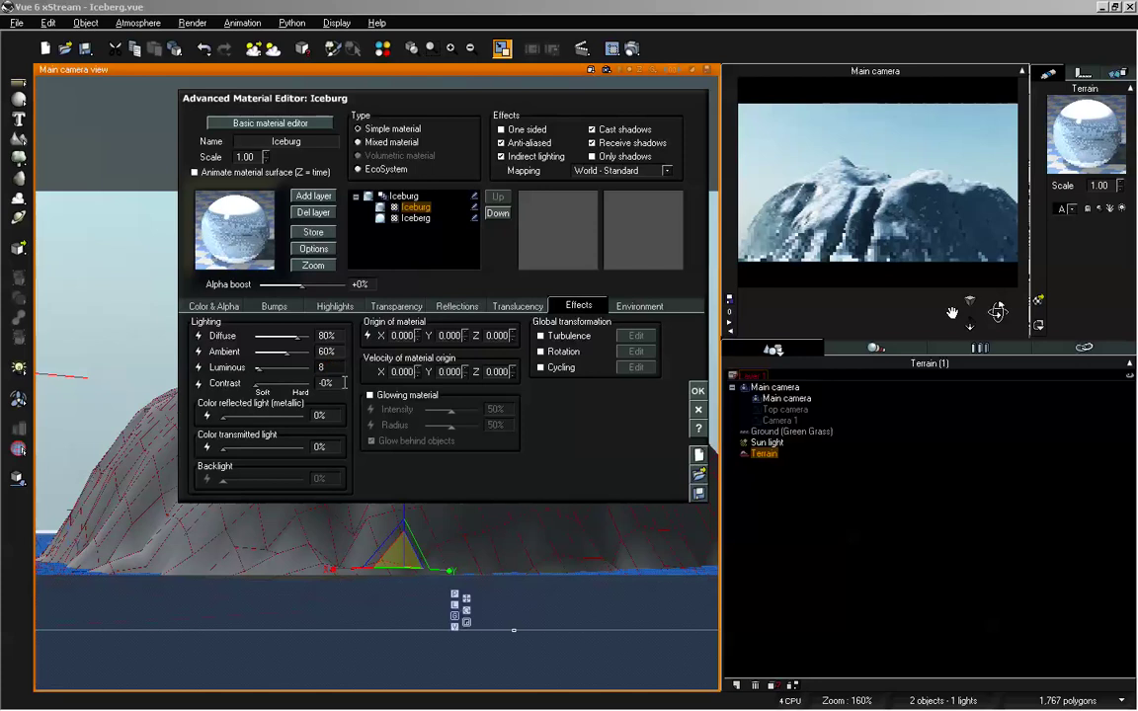
pyautogui.click(697, 390)
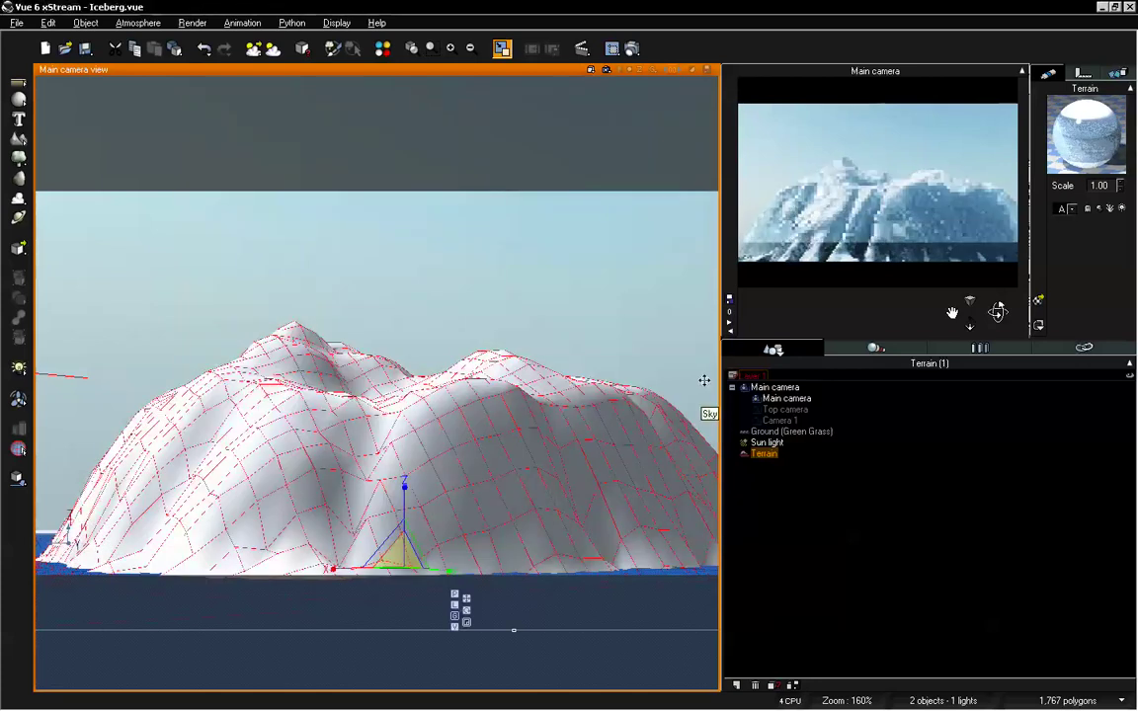
# Step: Raise the luminous lighting of the terrain material's Iceburg layer to 15% and accept the material
pyautogui.doubleClick(1083, 131)
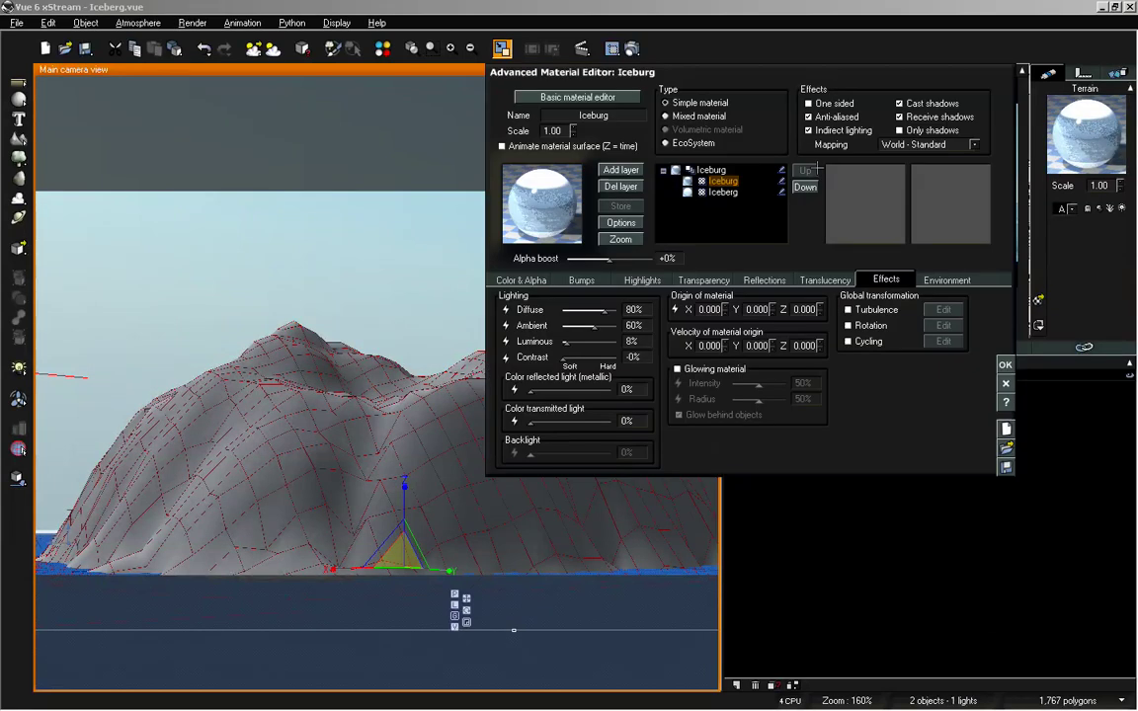
pyautogui.moveTo(727, 73); pyautogui.dragTo(313, 88)
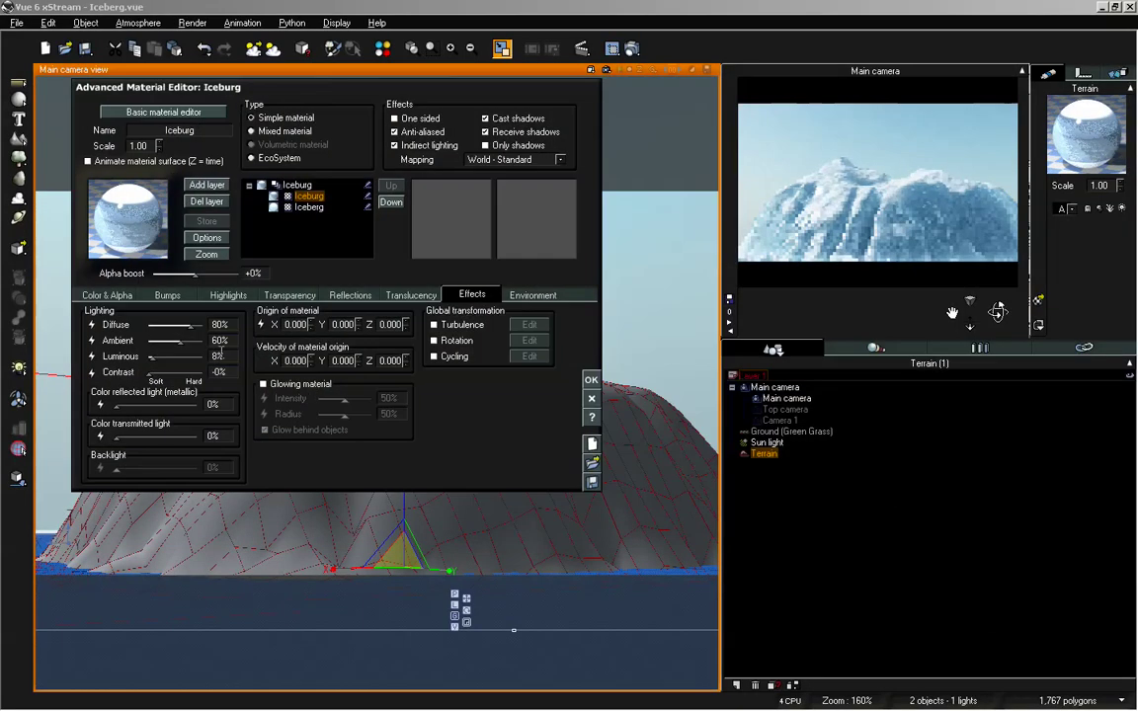
pyautogui.doubleClick(218, 357)
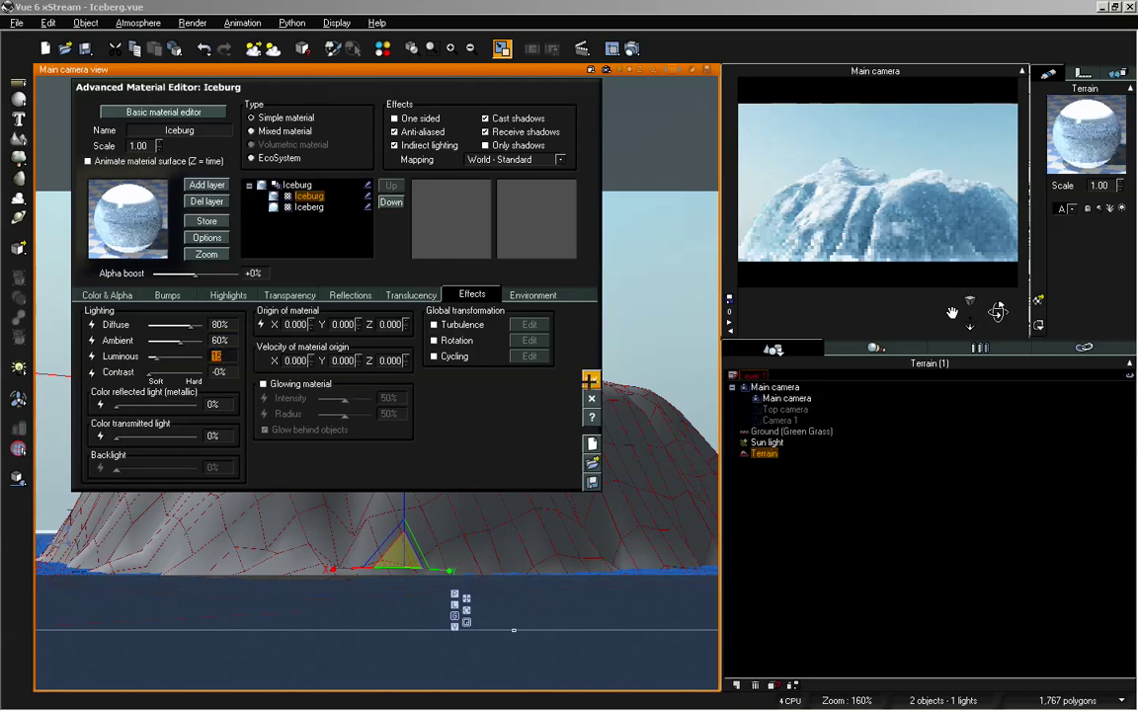
pyautogui.click(591, 379)
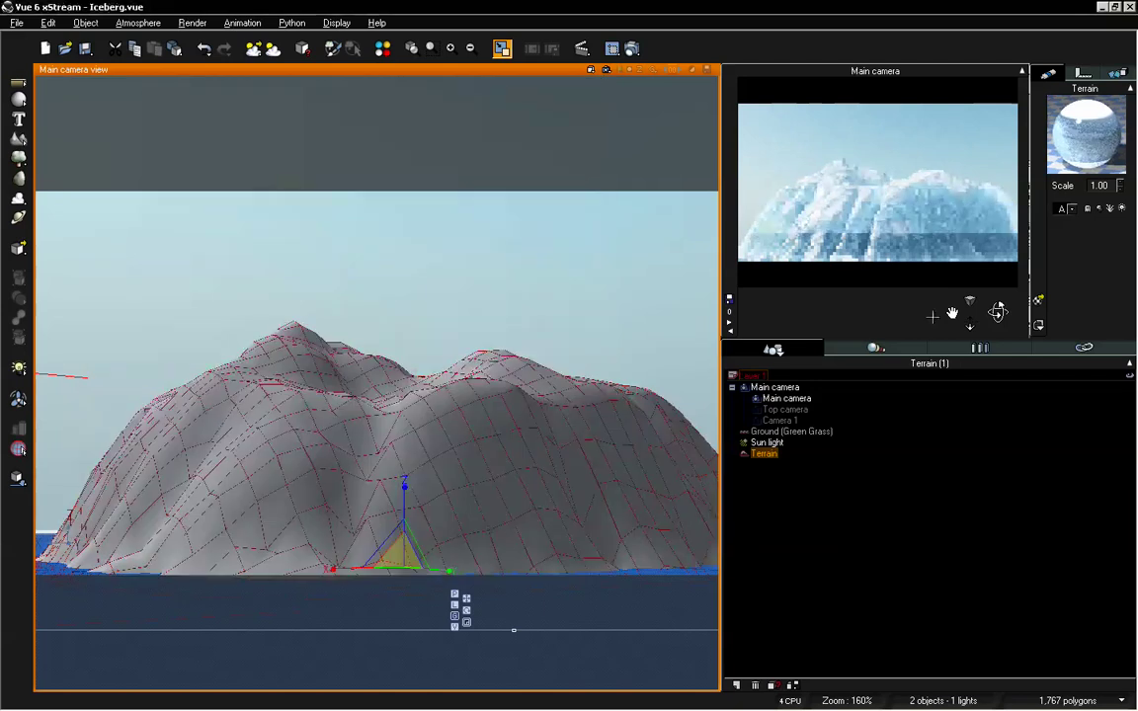
# Step: Lower the luminous lighting of the terrain material's Iceburg layer to 4% and accept the material
pyautogui.doubleClick(1056, 132)
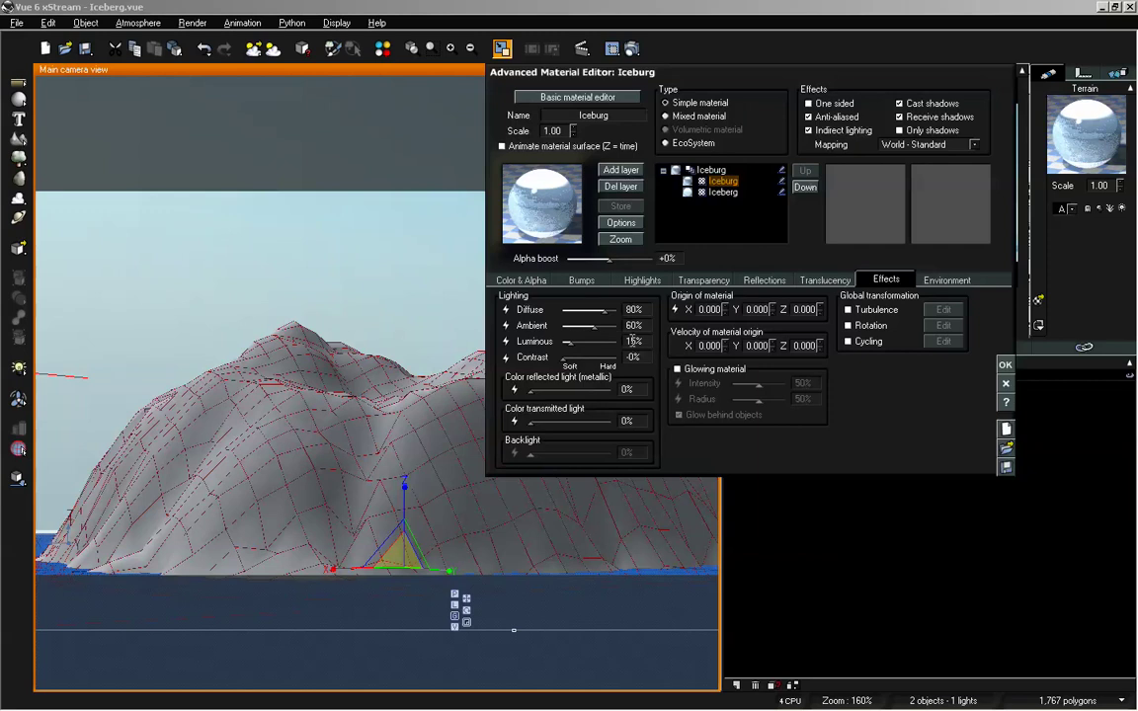
pyautogui.click(1004, 364)
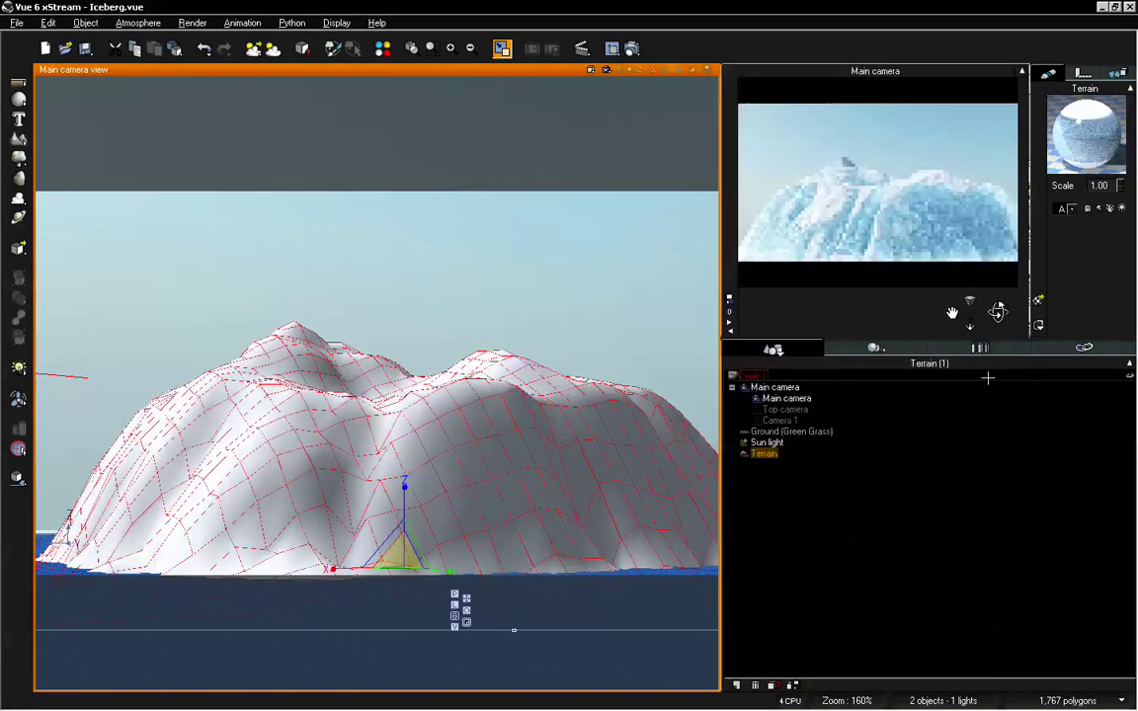
pyautogui.doubleClick(1079, 141)
pyautogui.click(634, 341)
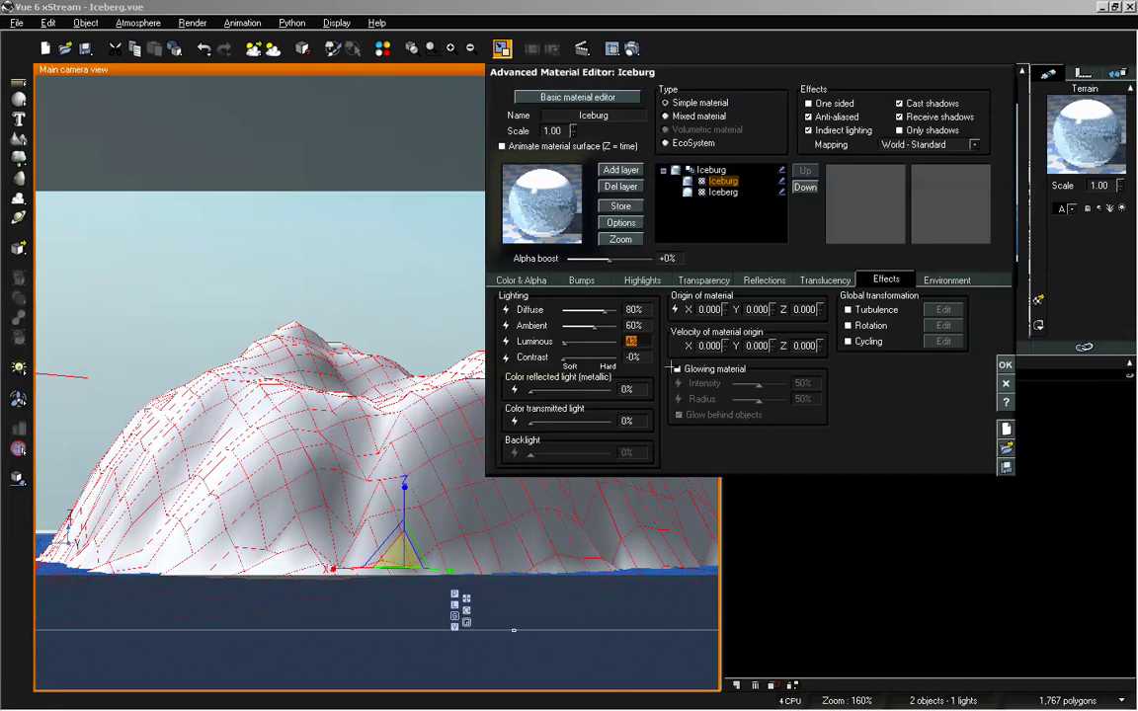
pyautogui.click(1002, 365)
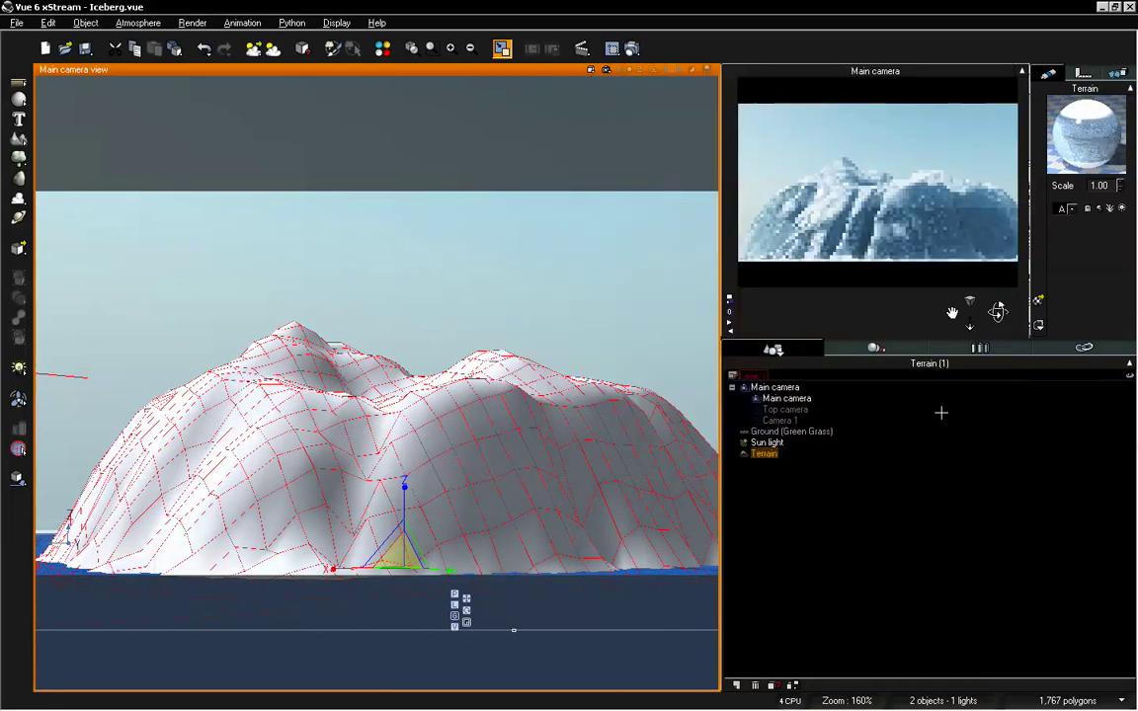